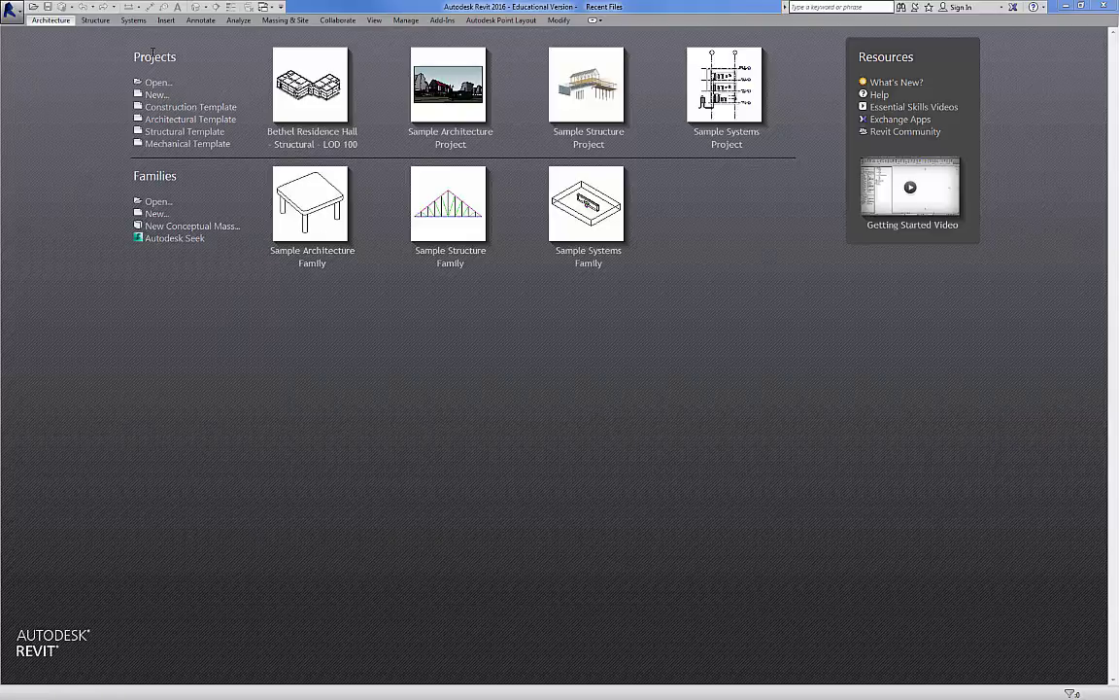
Create a new project based on the Architectural Template.
left_click(155, 95)
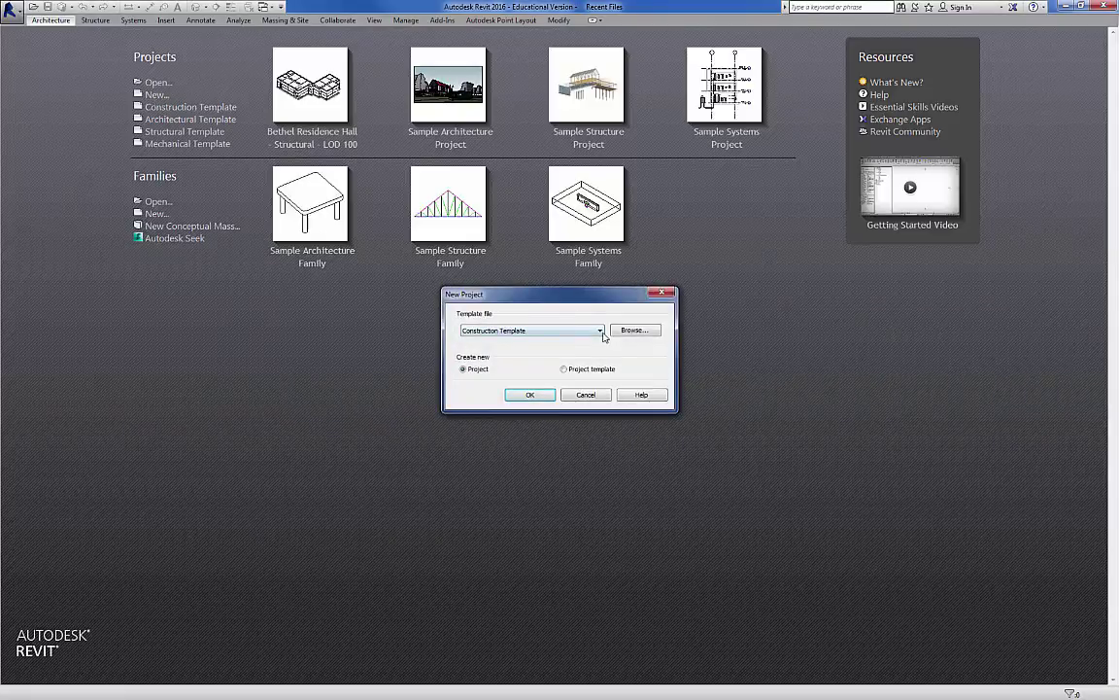
left_click(537, 331)
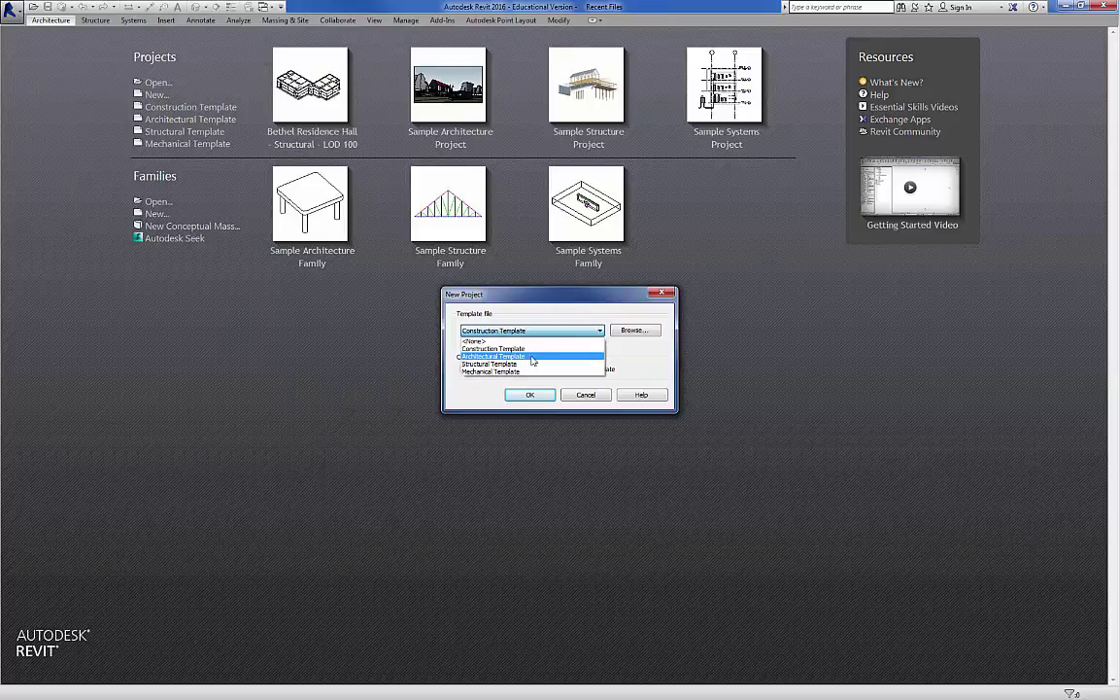
left_click(532, 357)
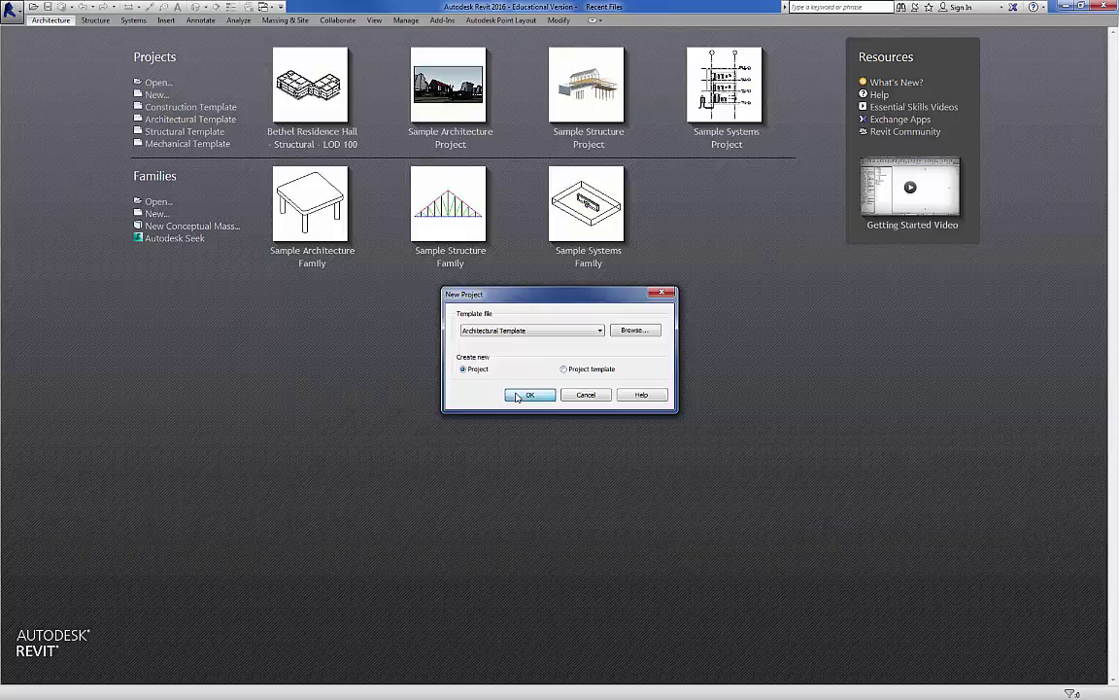
left_click(529, 395)
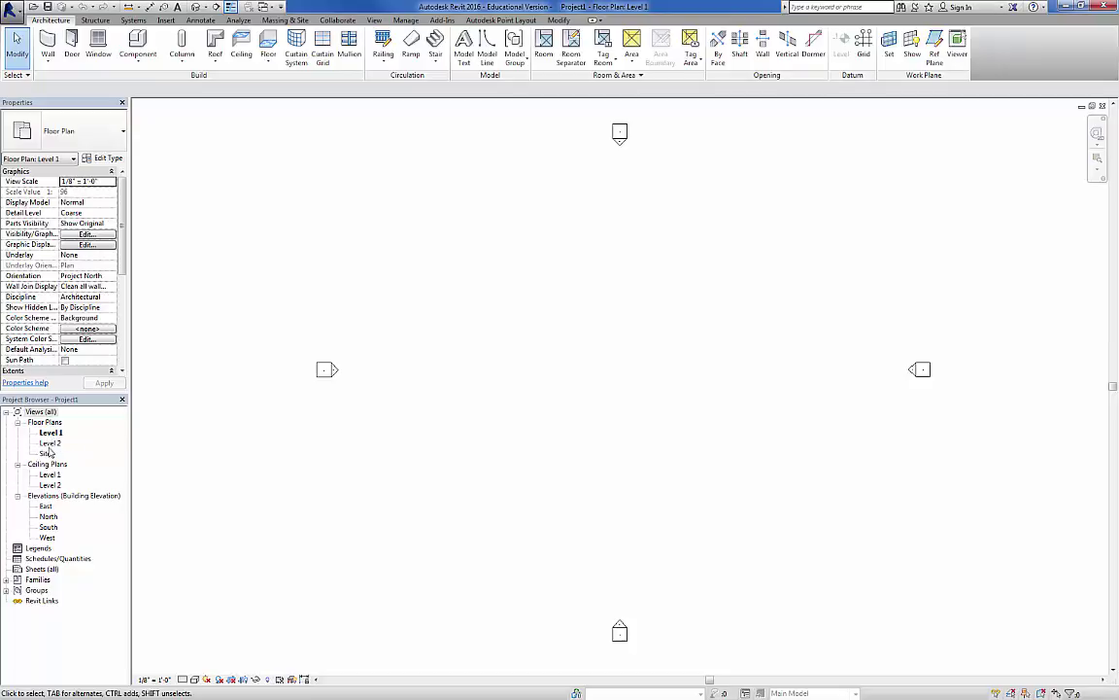
Open the Level 2 floor plan from the Project Browser, then return to Level 1.
double_click(50, 443)
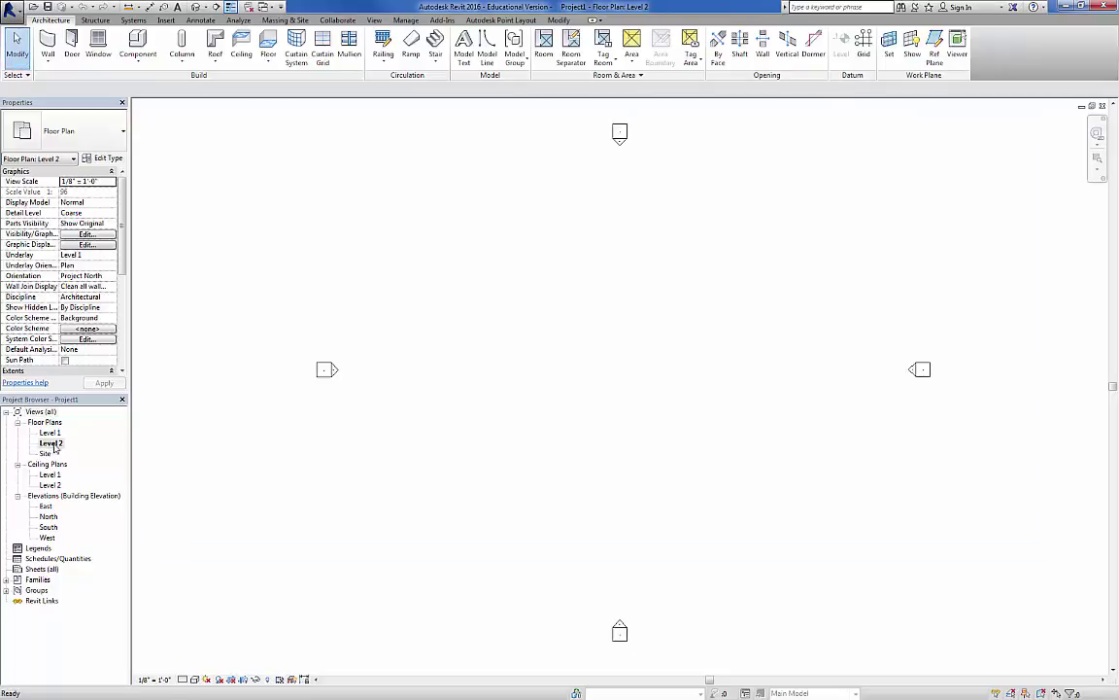
double_click(49, 432)
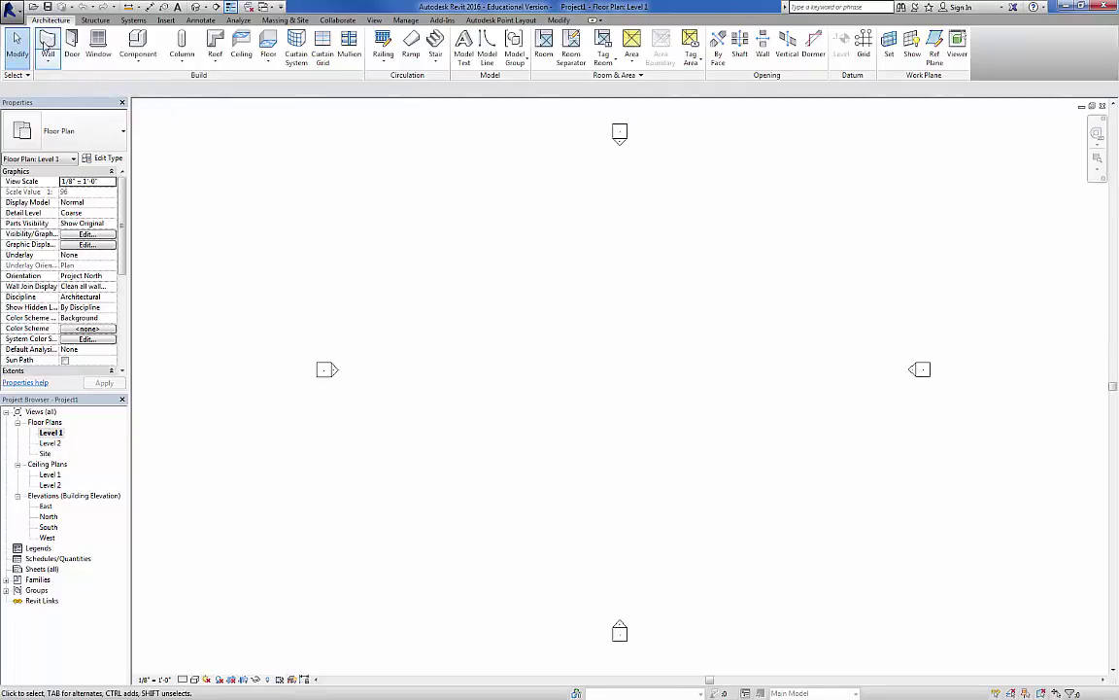
Start the Wall tool with Generic - 12" type, 36' 0" height and Finish Face: Exterior location.
left_click(48, 46)
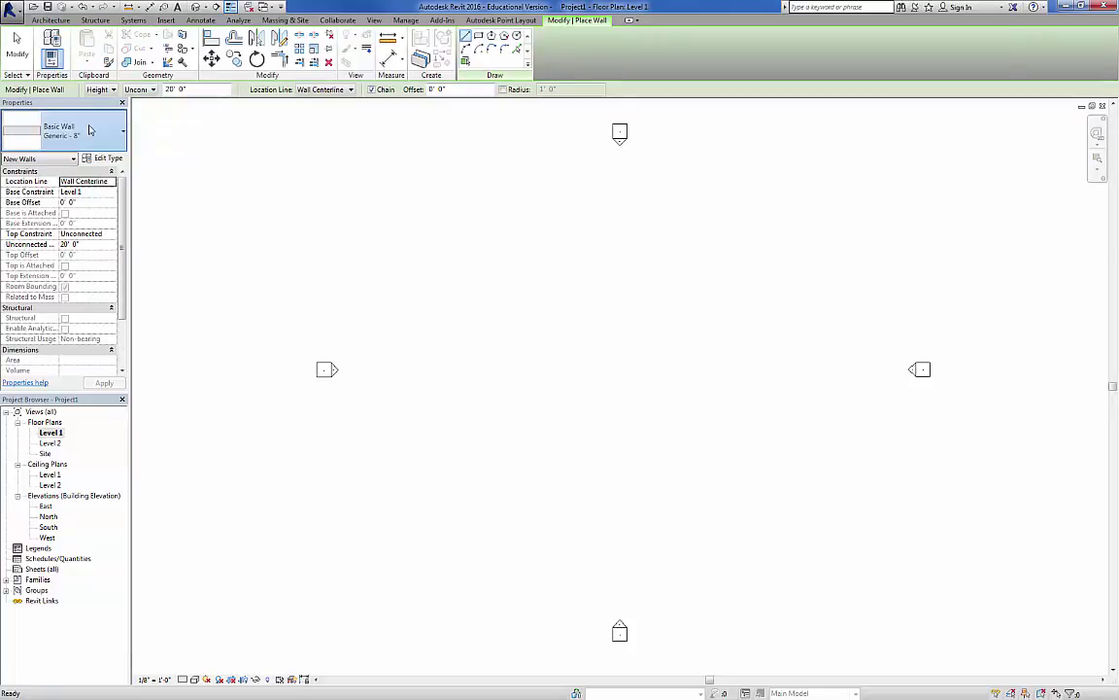
left_click(94, 129)
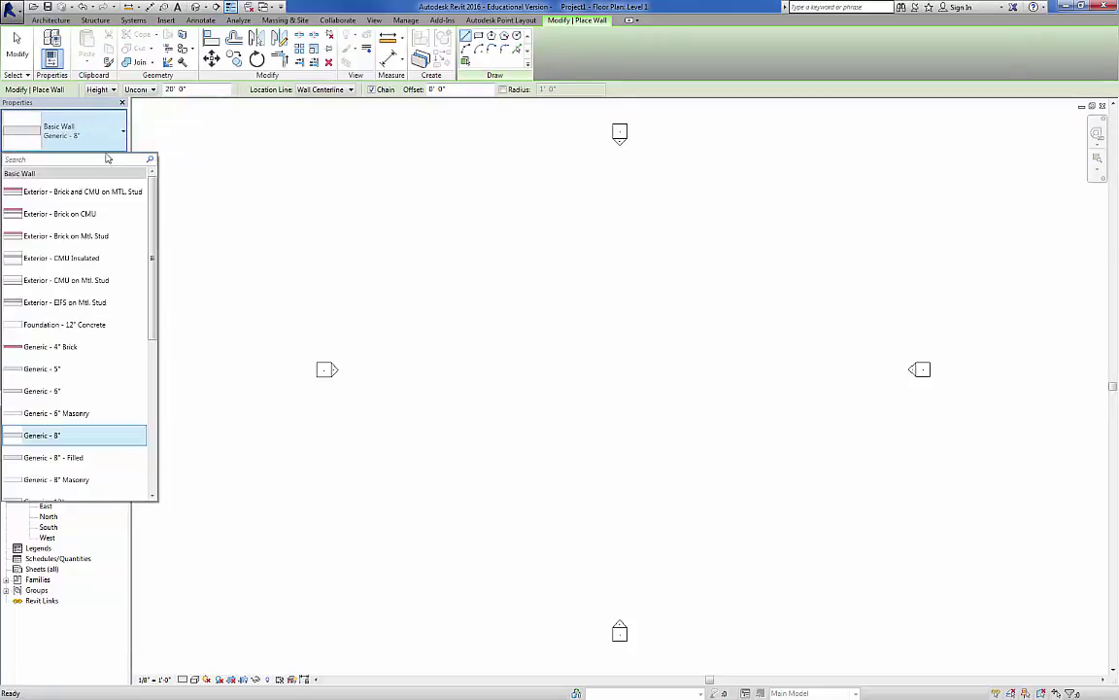
scroll(151, 331, "down", 3)
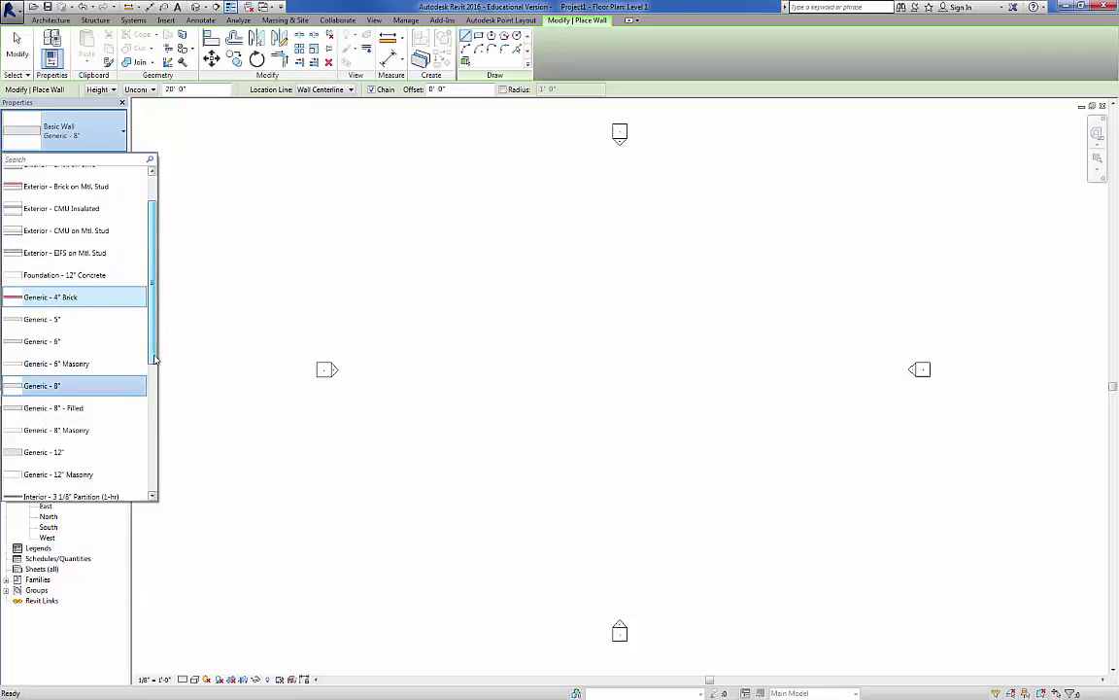
left_click(63, 348)
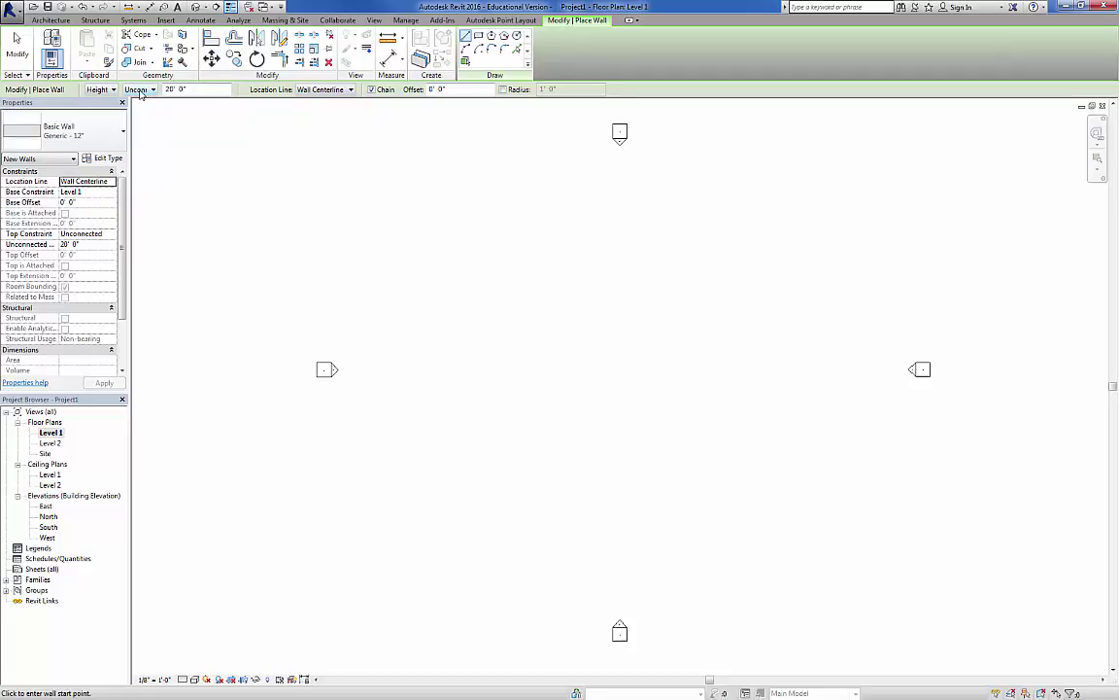
double_click(170, 89)
type("1")
left_click(351, 89)
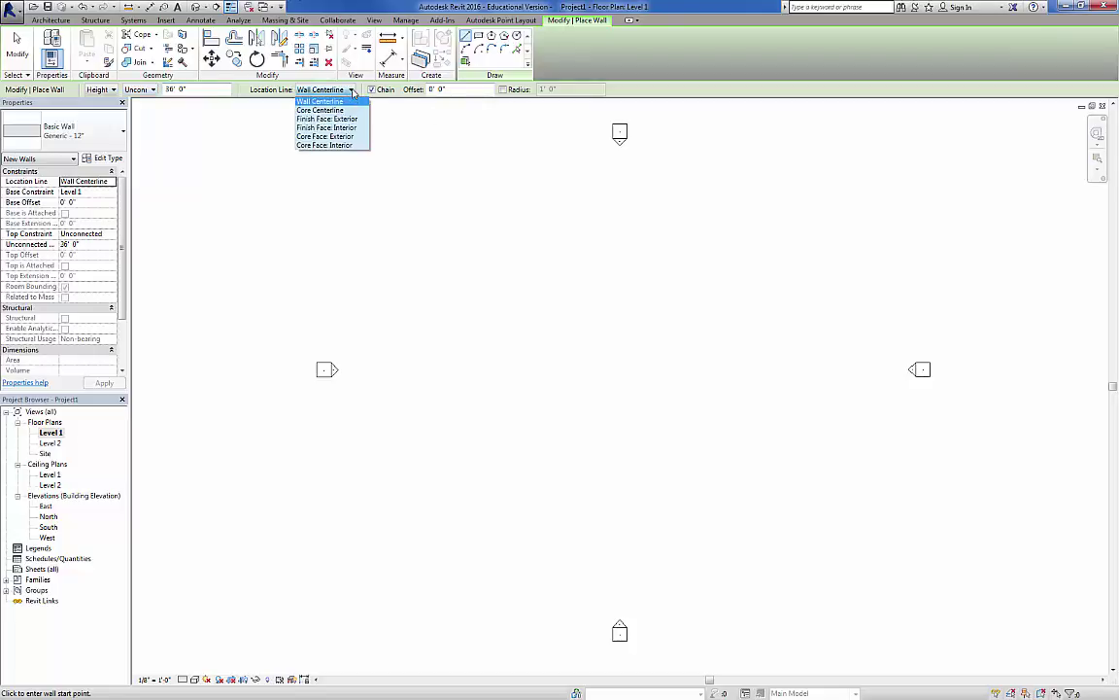
left_click(348, 119)
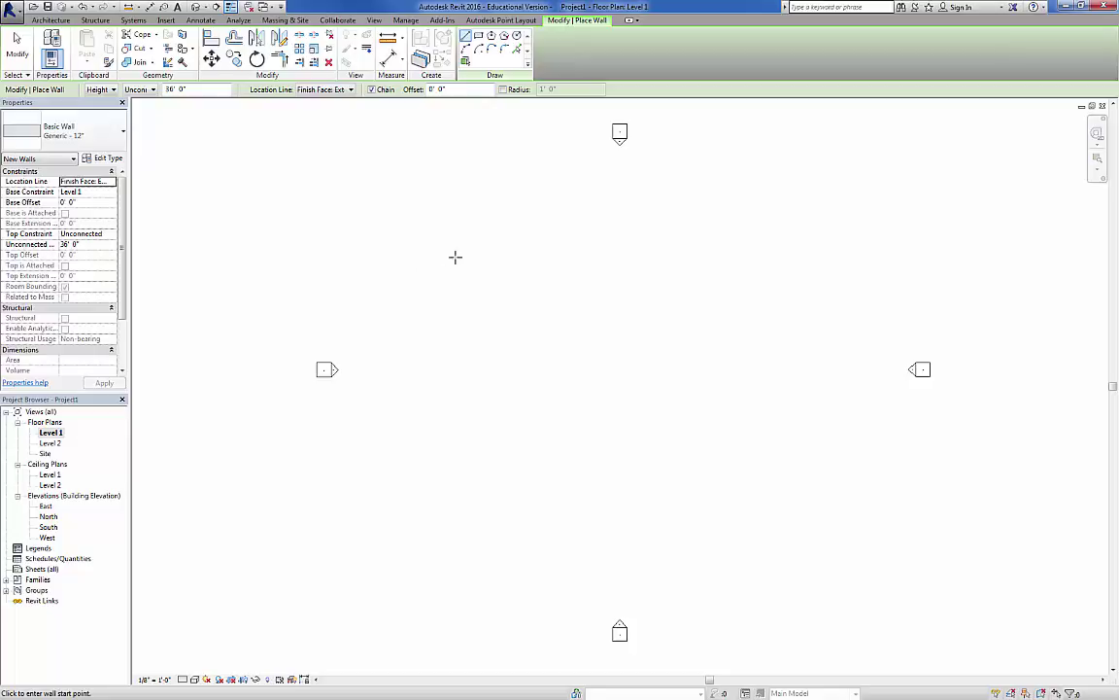
Draw the 140' north wall, the east wall, and a 54' westward wall.
left_click(403, 246)
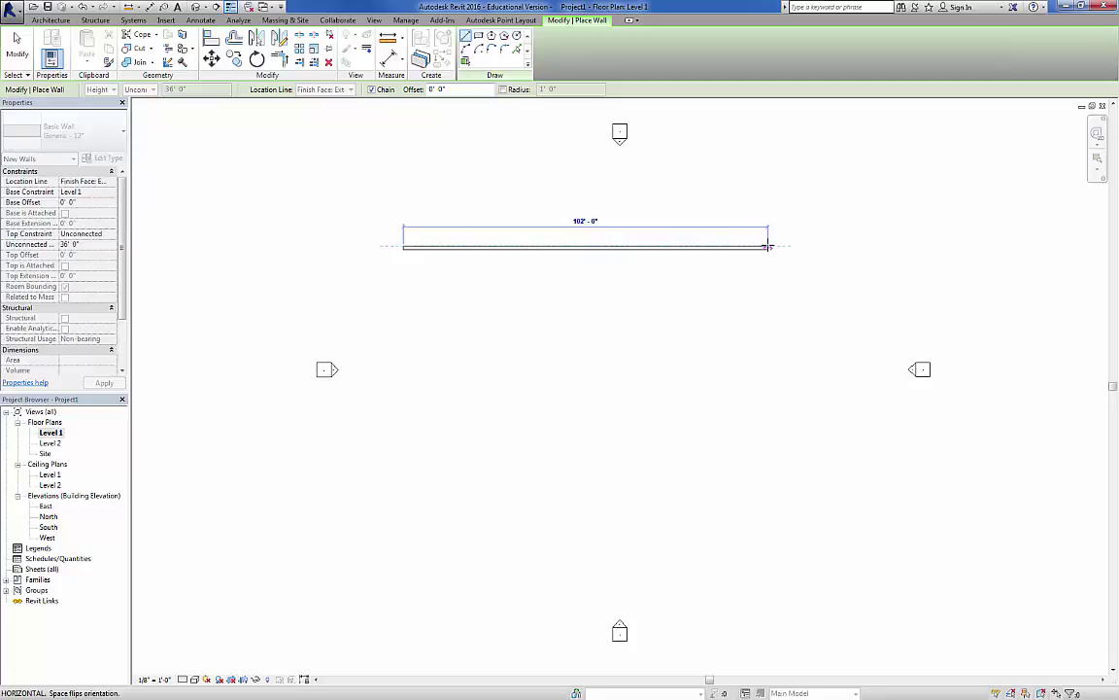
type("140'")
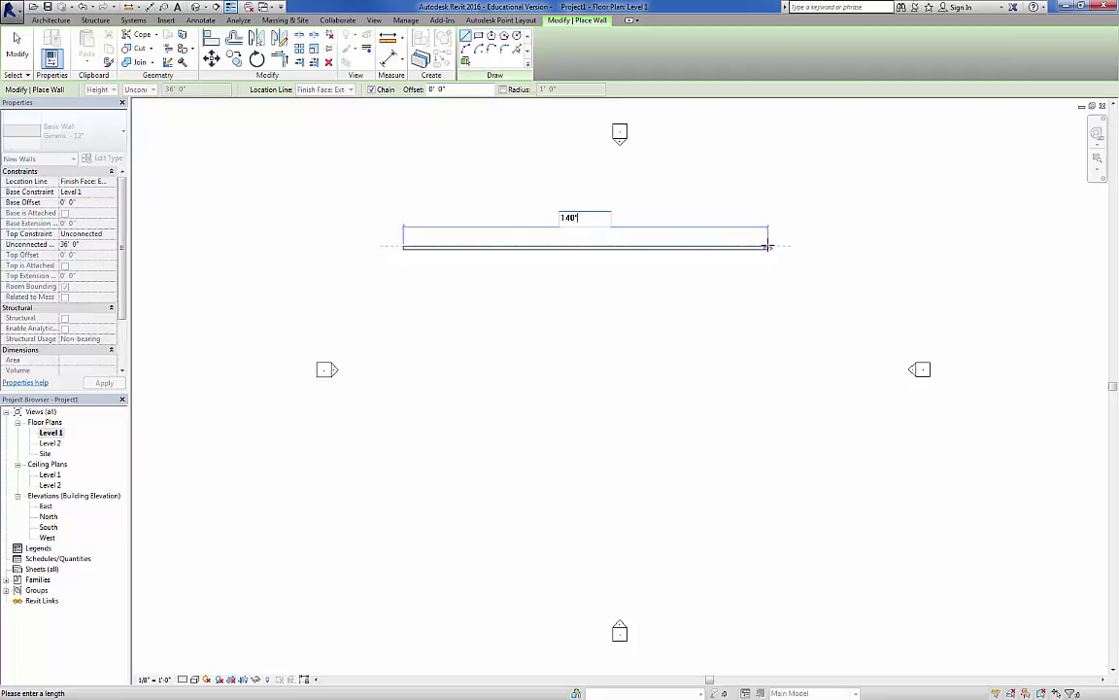
key("Return")
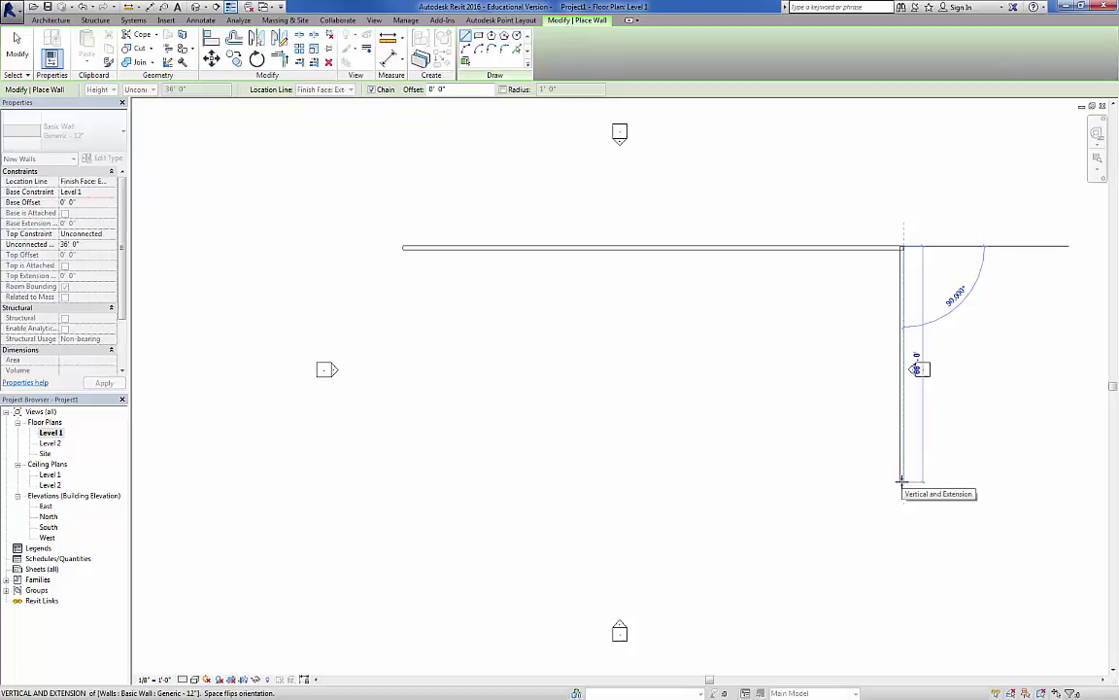
left_click(902, 480)
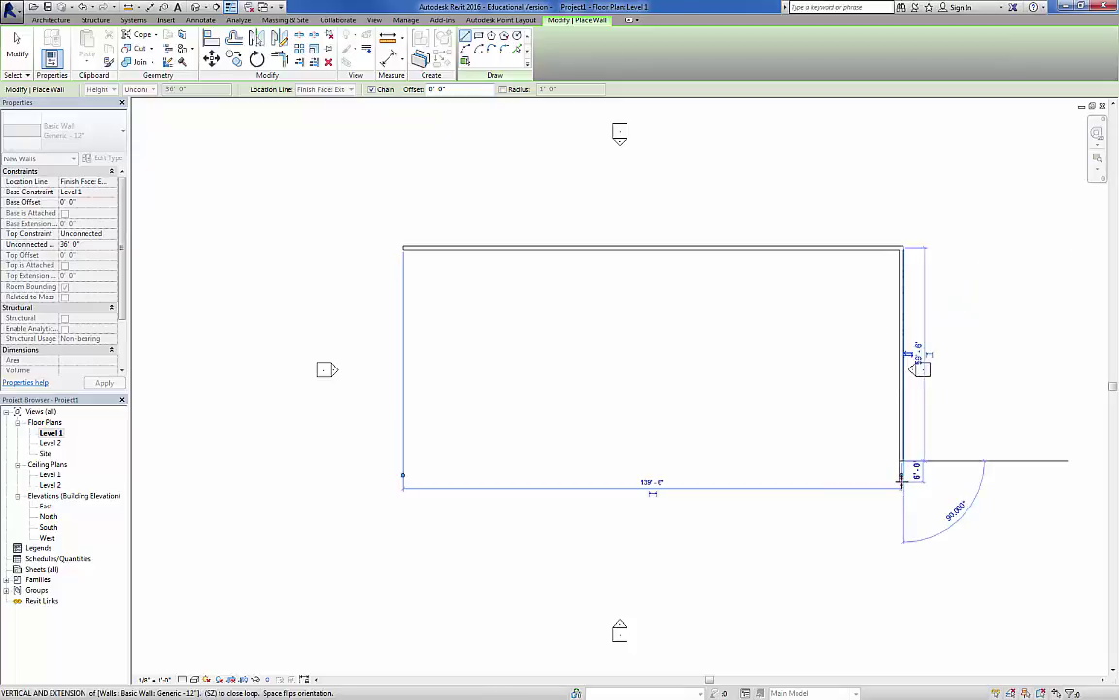
left_click(903, 458)
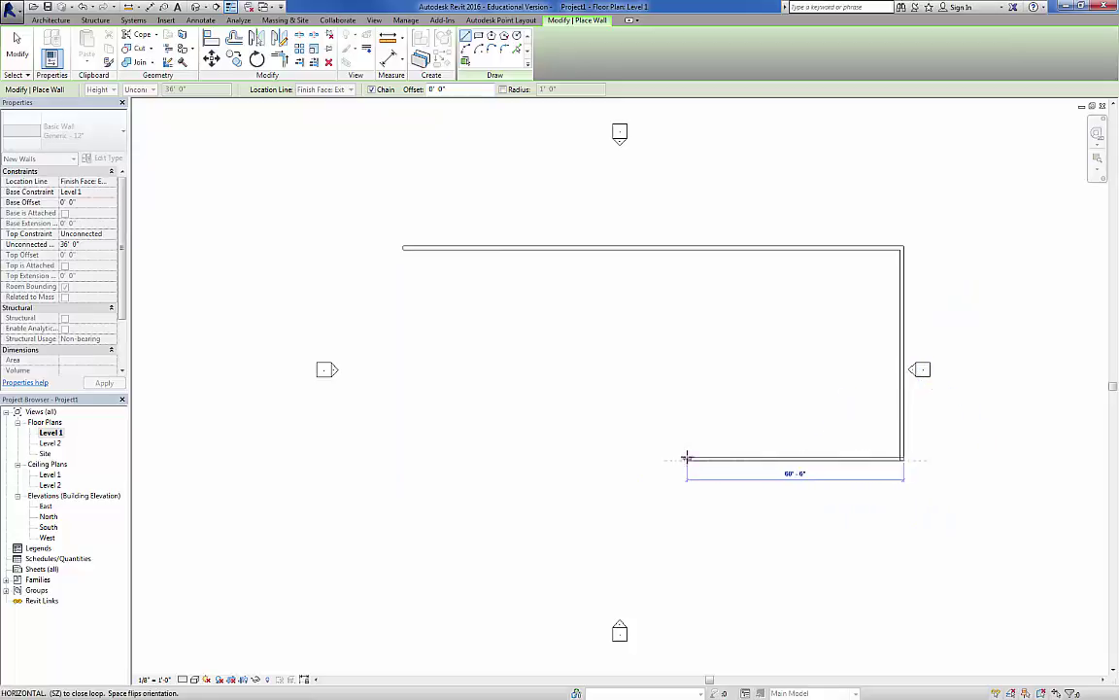
type("54")
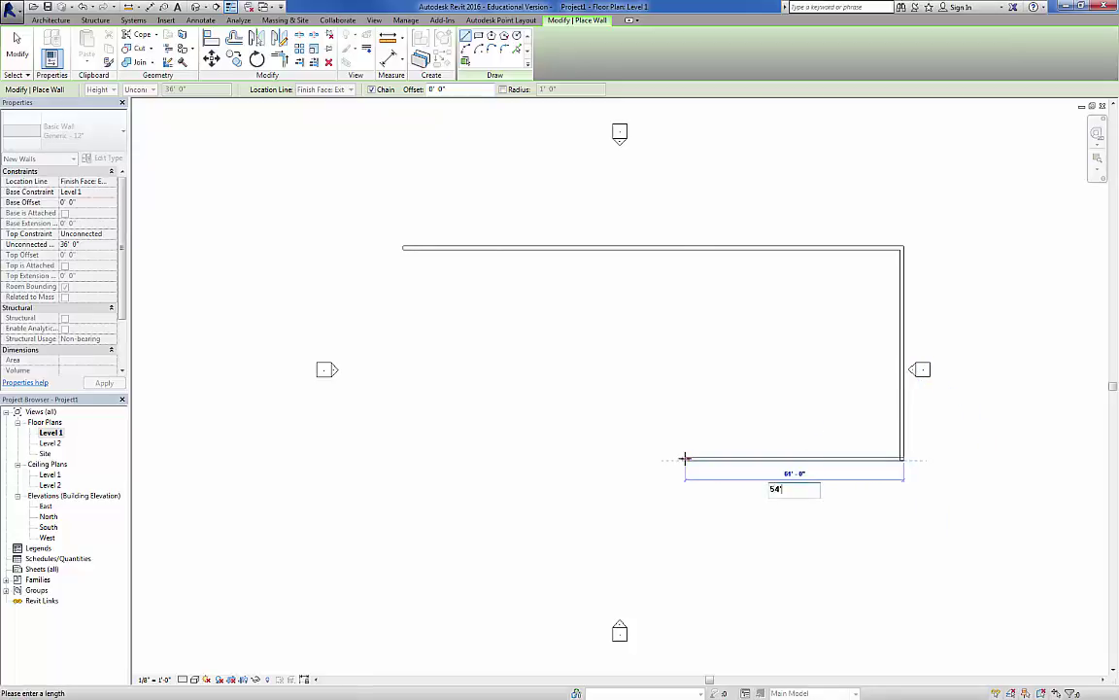
key("Return")
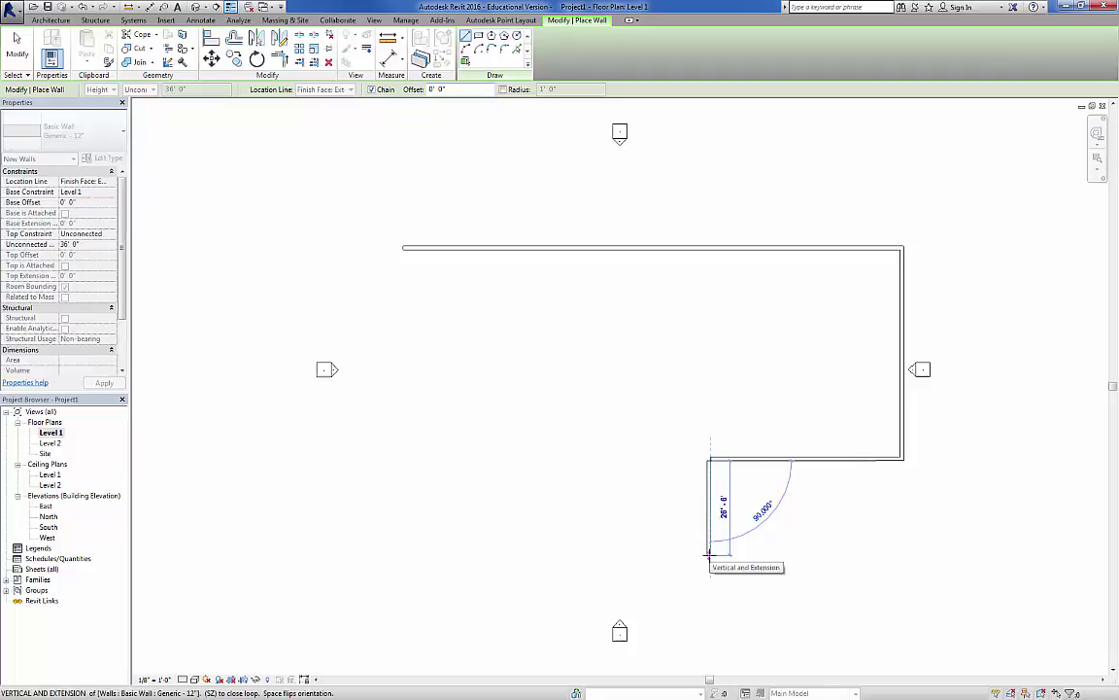
Add the south projection walls (28', 18', 64') and close the loop at the start point.
left_click(709, 524)
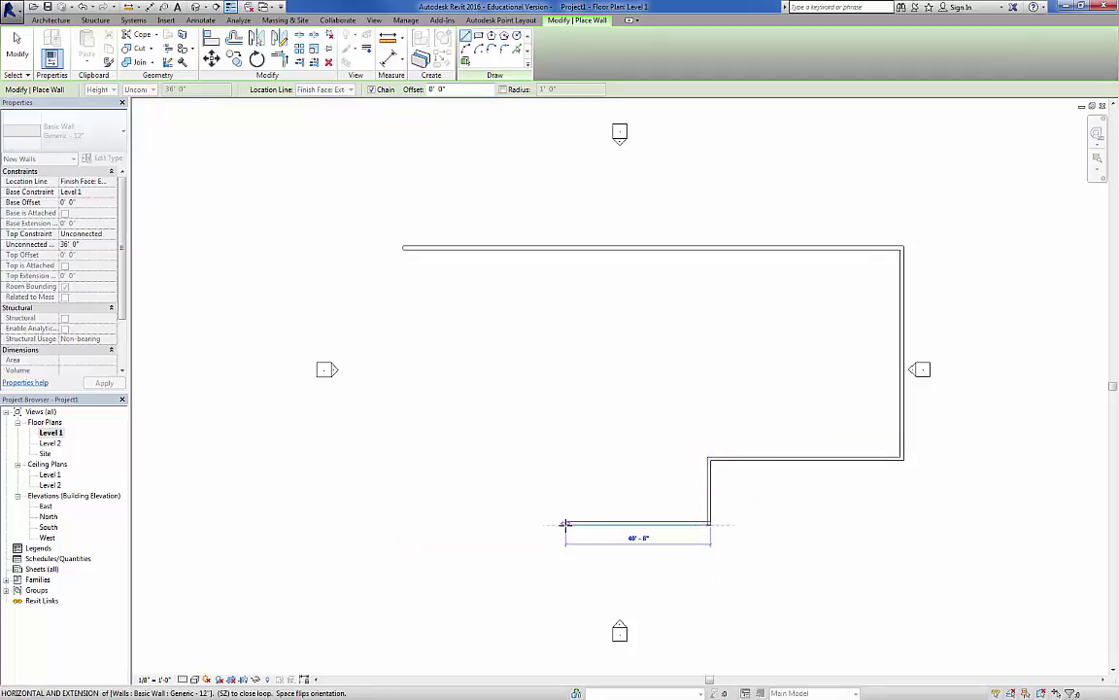
type("28")
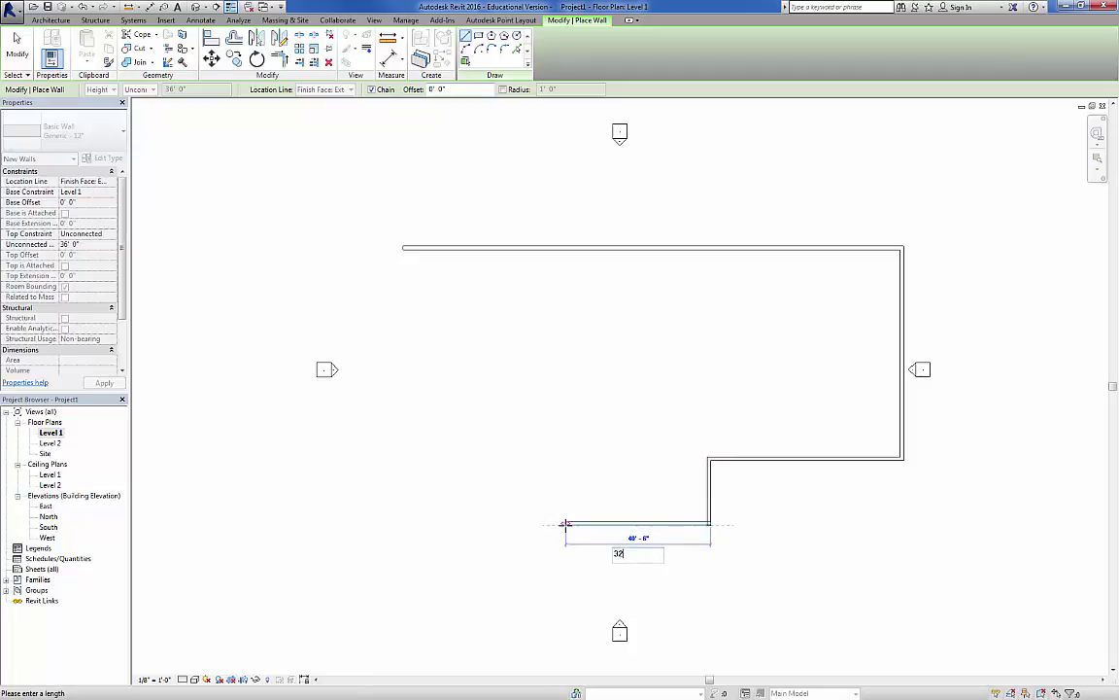
key("Return")
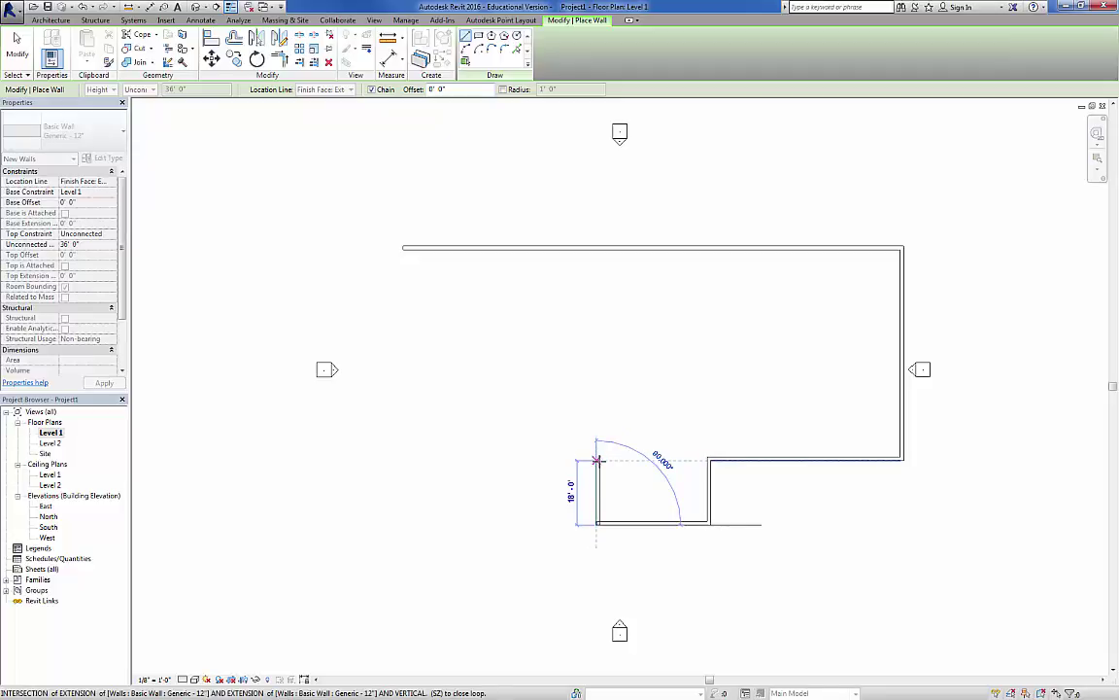
type("18")
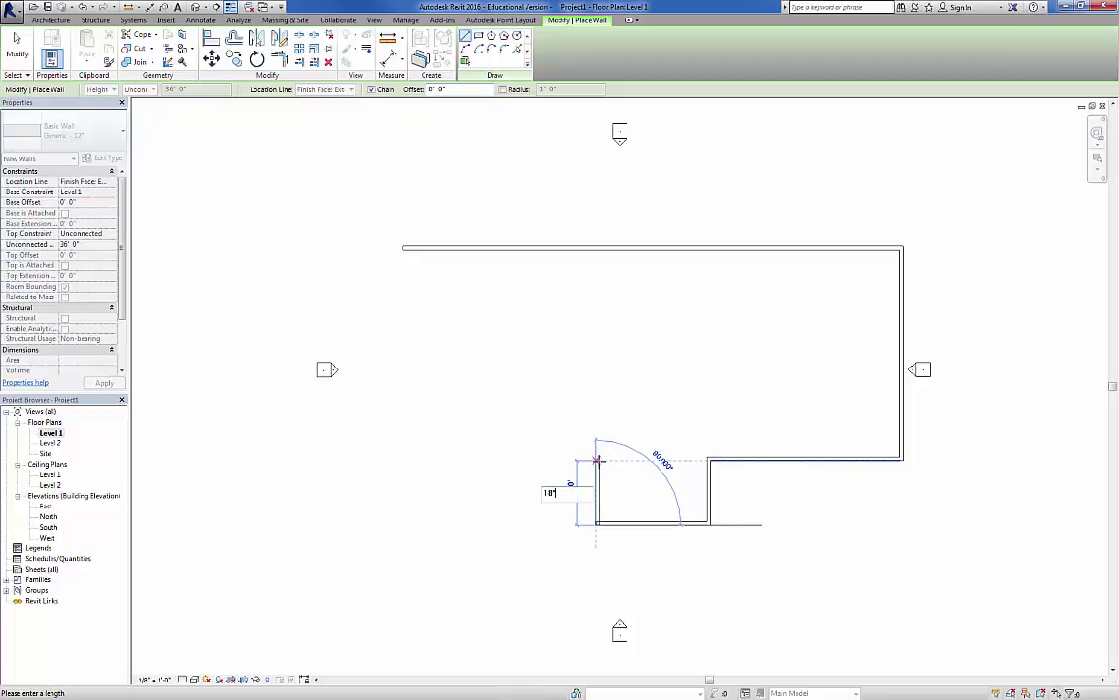
key("Return")
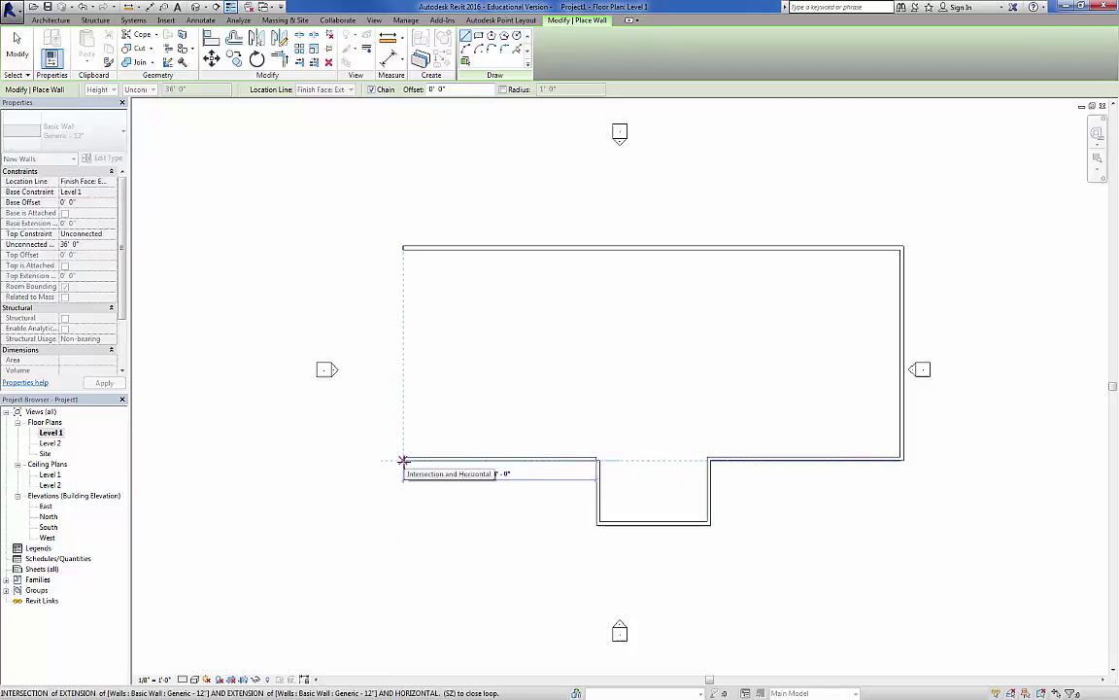
type("64")
key("Return")
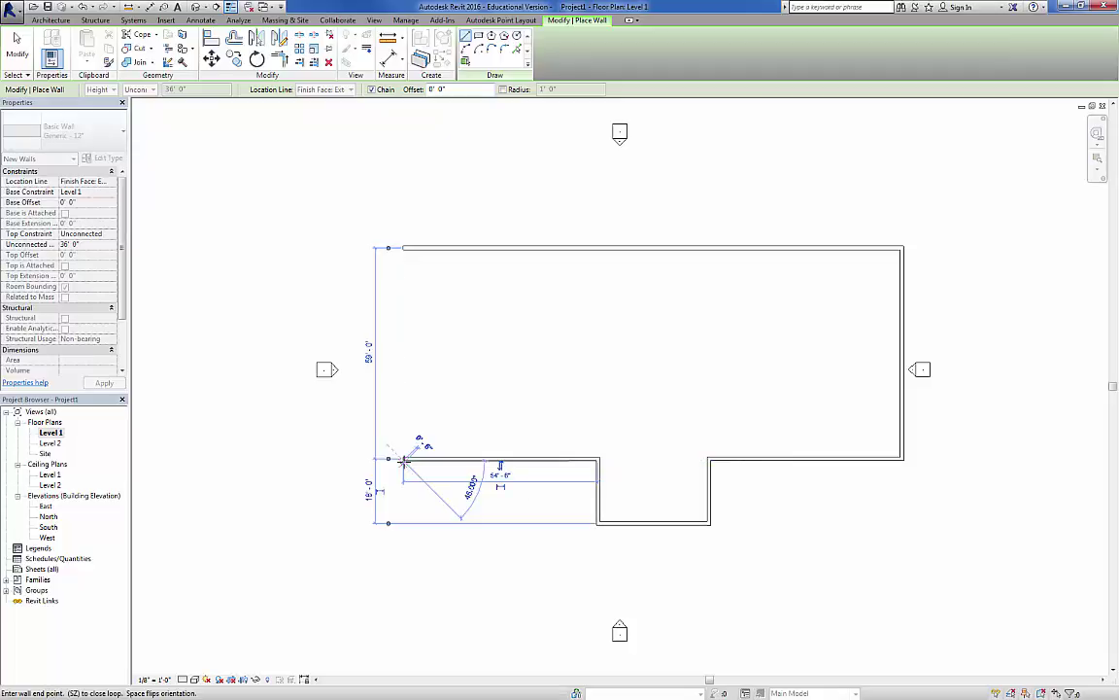
left_click(403, 246)
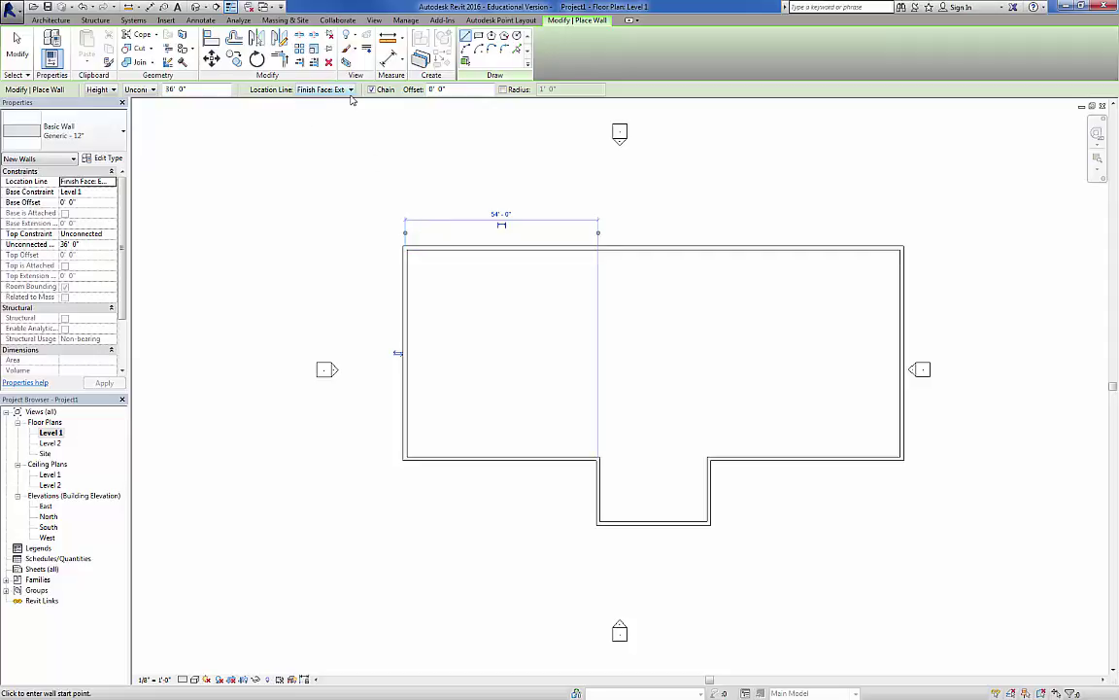
key("Escape")
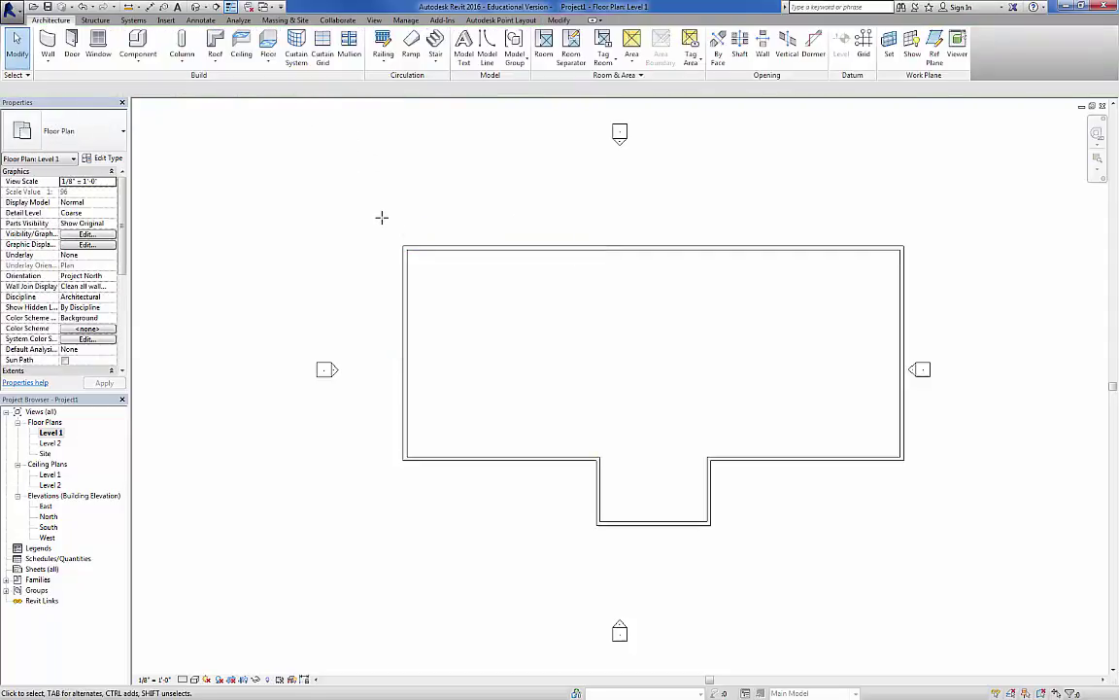
Move the east elevation marker farther east, away from the building's east wall.
left_click(47, 41)
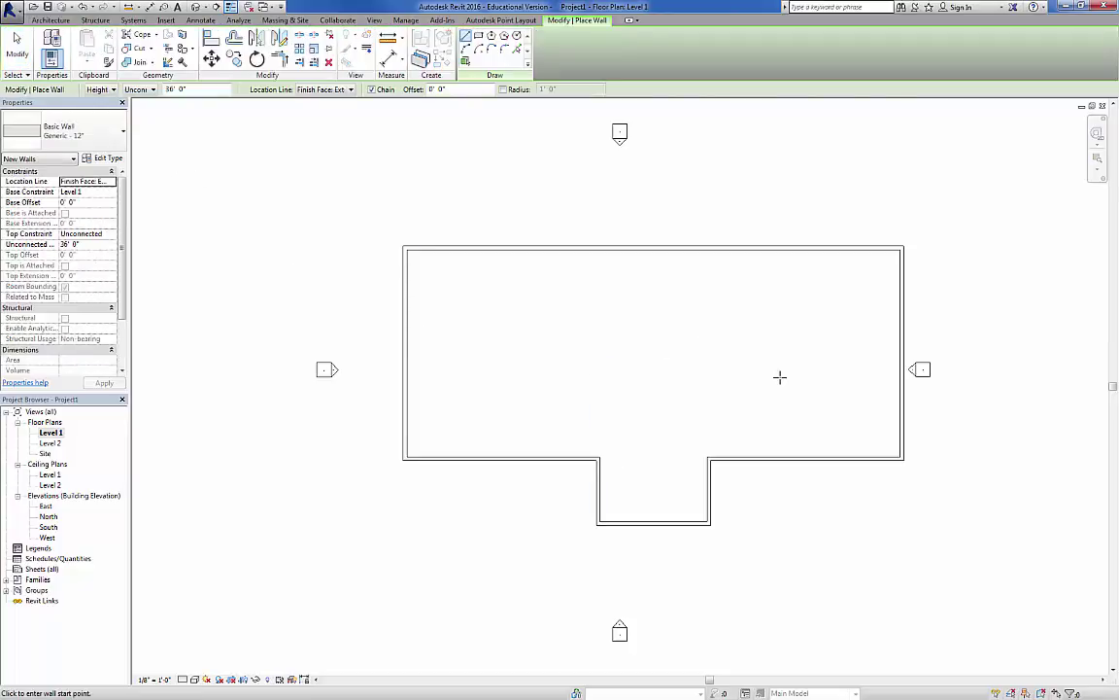
key("Escape")
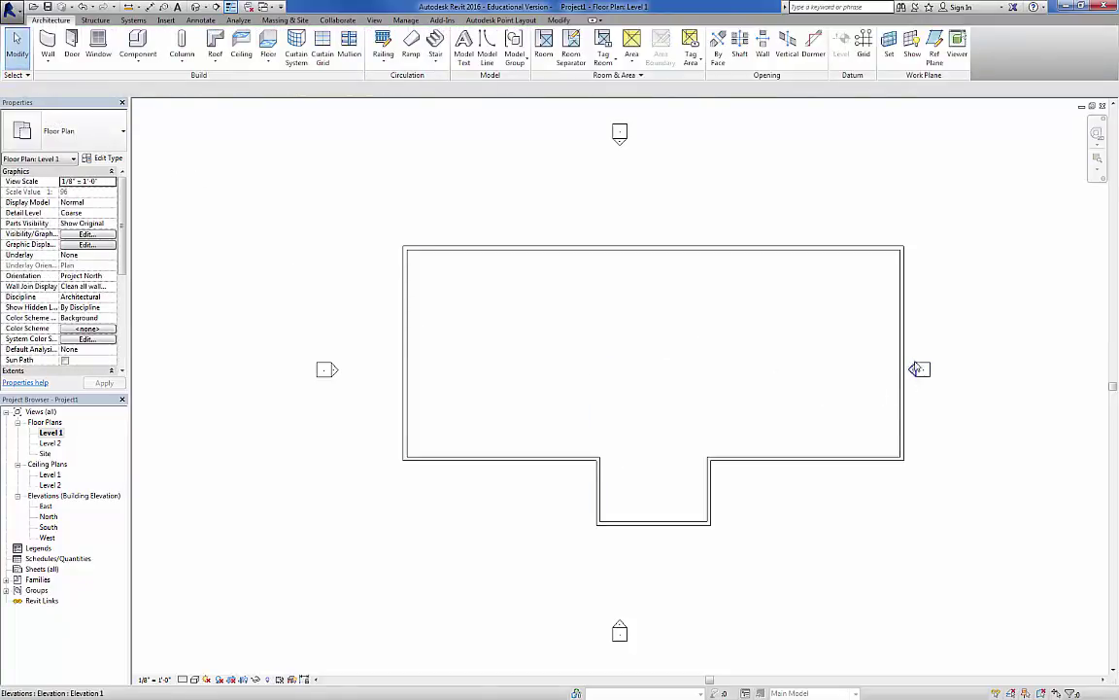
mouse_move(947, 354)
left_mouse_down()
mouse_move(913, 387)
mouse_move(945, 369)
mouse_move(1019, 369)
mouse_move(1008, 374)
left_mouse_up()
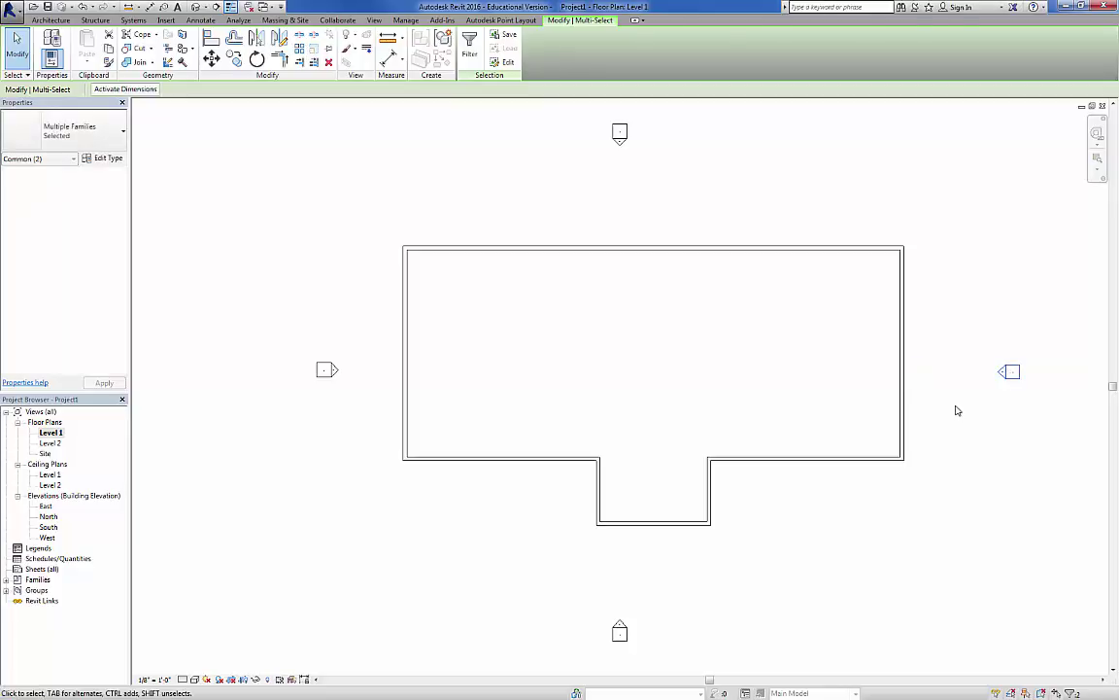
left_click(950, 377)
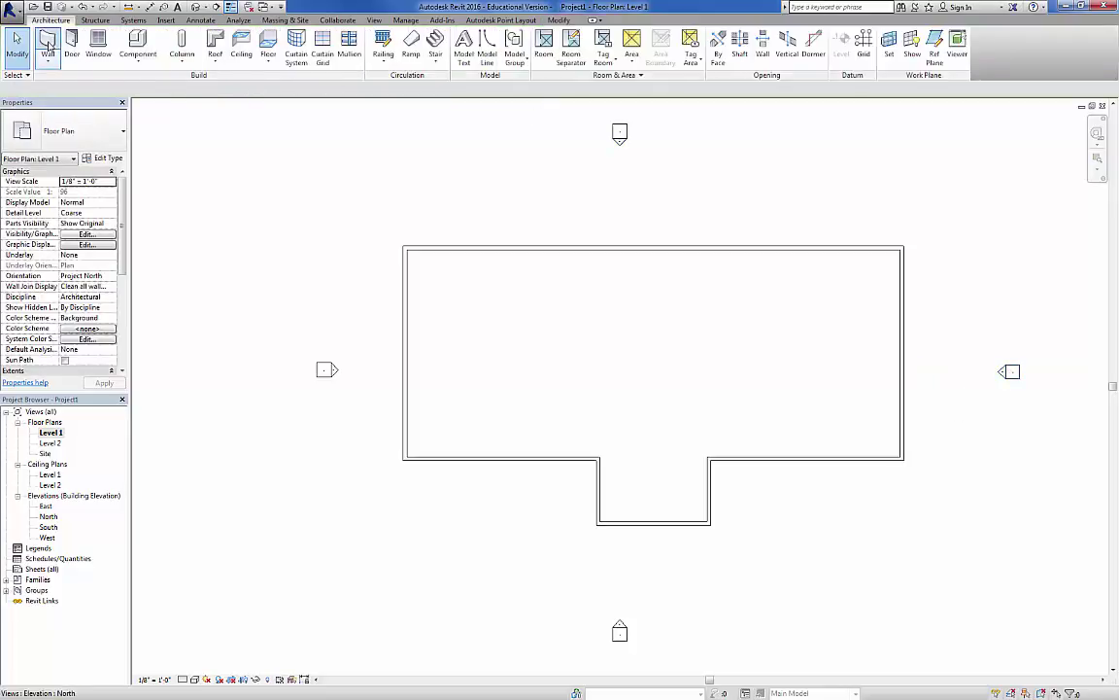
left_click(48, 43)
Draw the bump-out's top, right and bottom walls starting and ending on the main east wall.
left_click(903, 249)
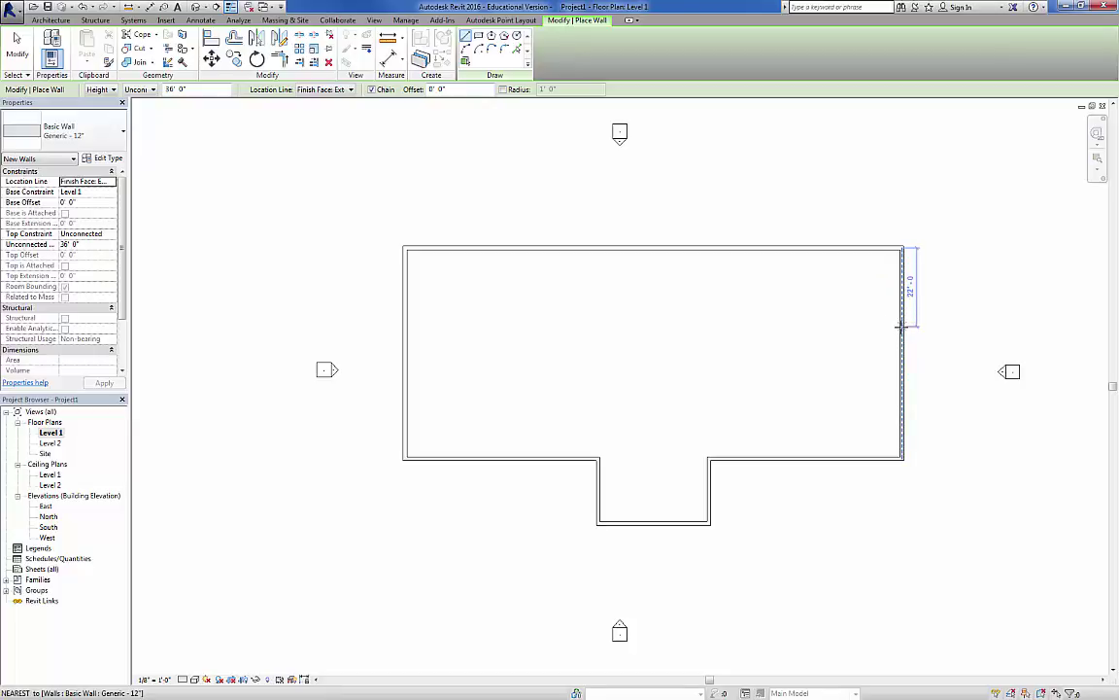
left_click(902, 326)
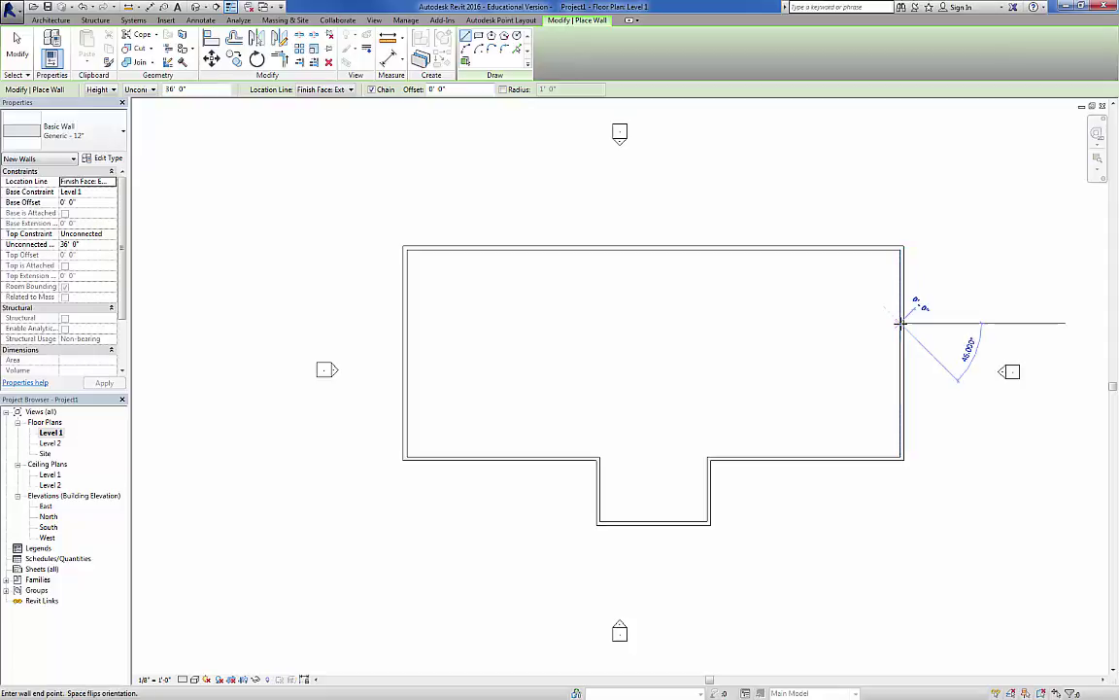
left_click(960, 396)
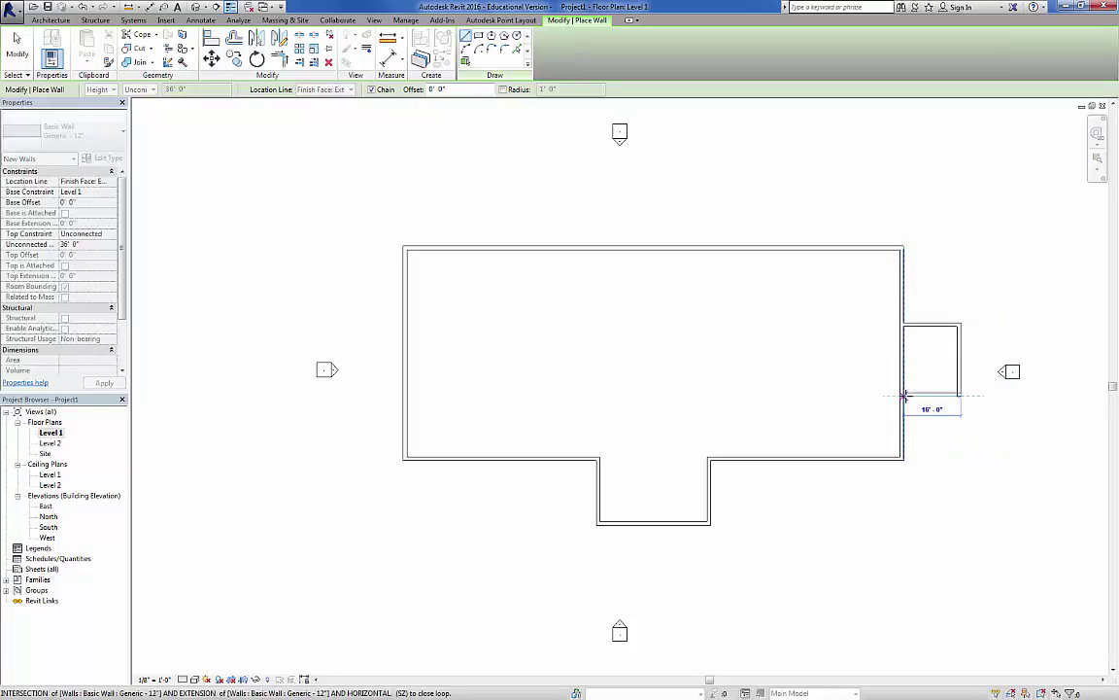
left_click(904, 395)
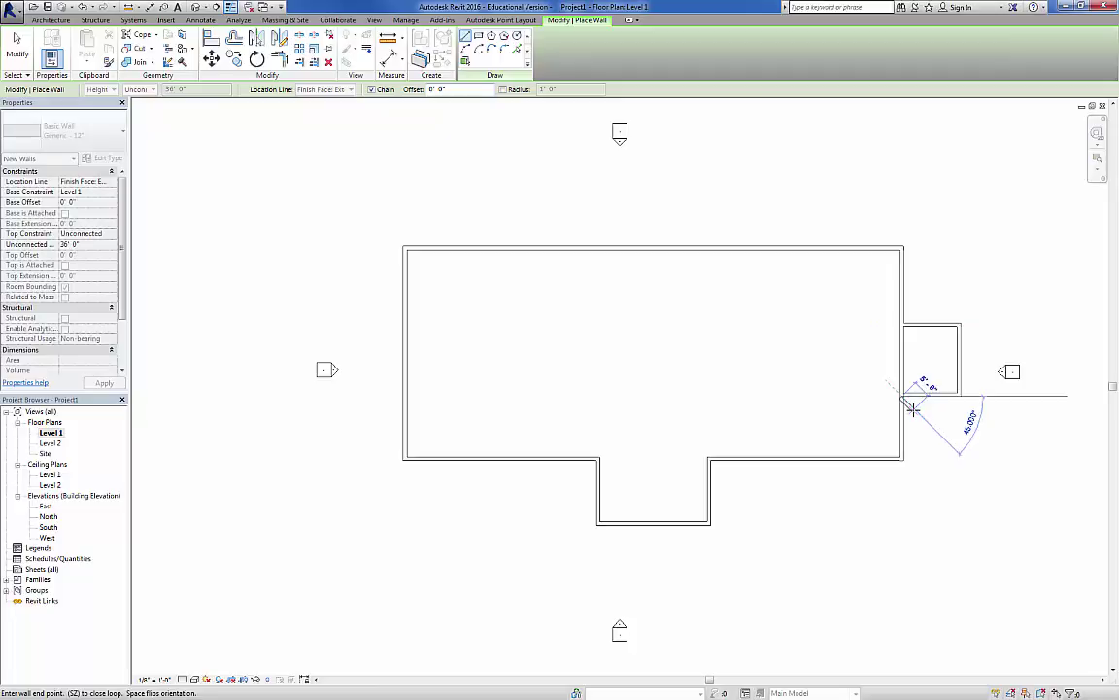
left_click(904, 395)
scroll(940, 317, "up", 2)
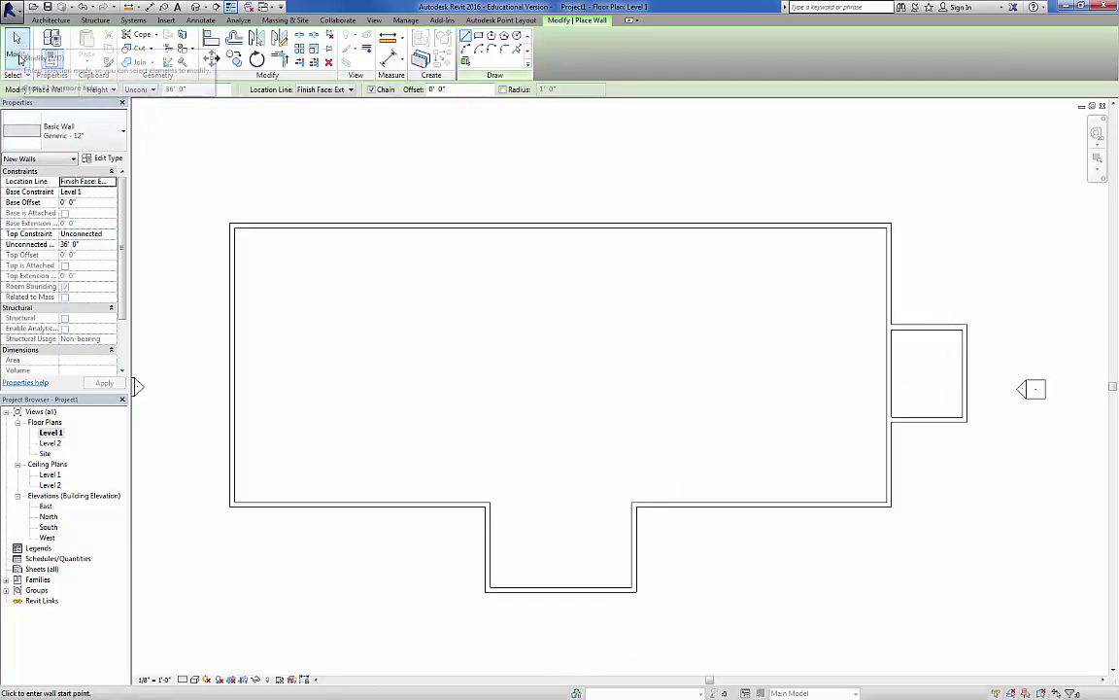
Move the bump-out's north wall by setting its upper temporary dimension to 18'-8".
left_click(17, 41)
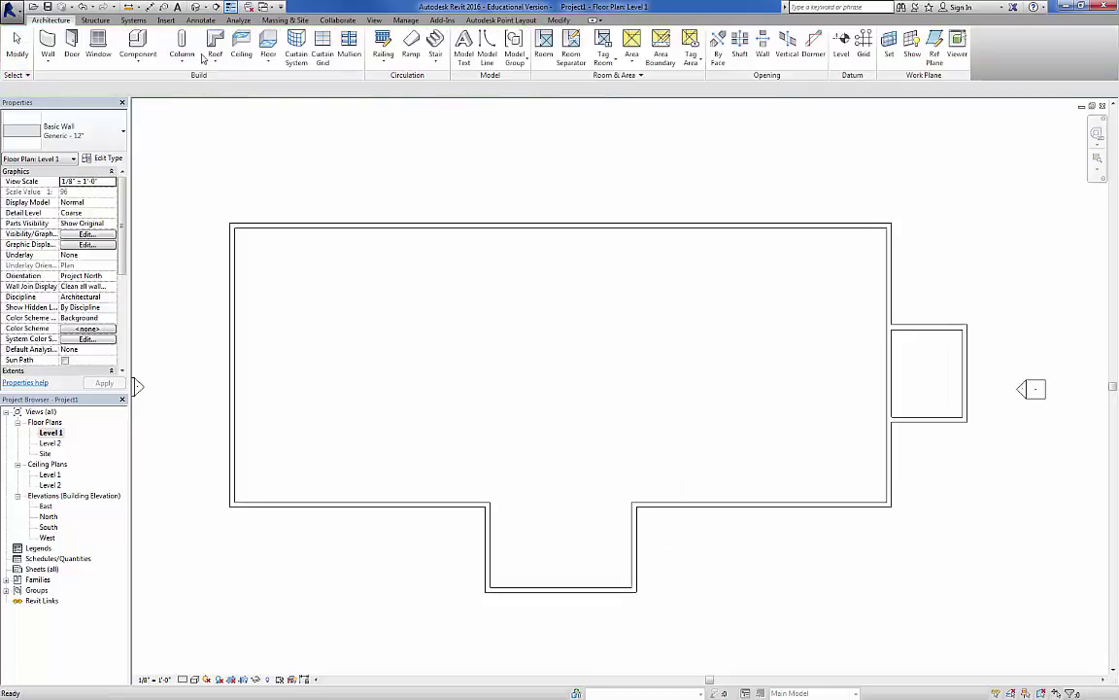
left_click(914, 334)
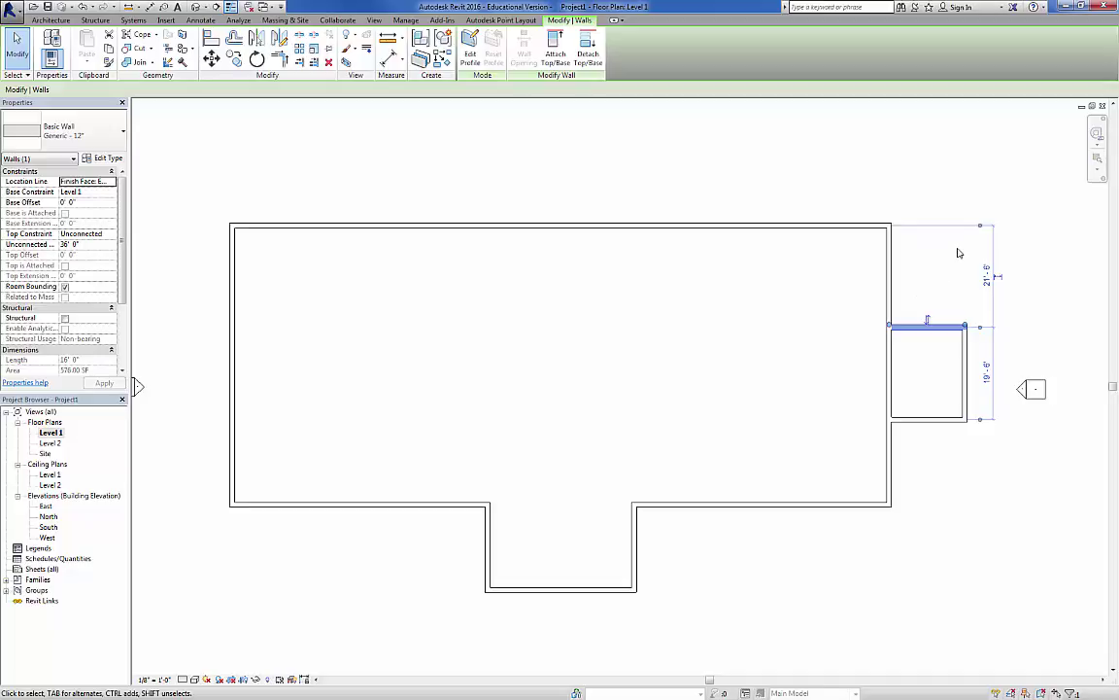
scroll(980, 242, "up", 4)
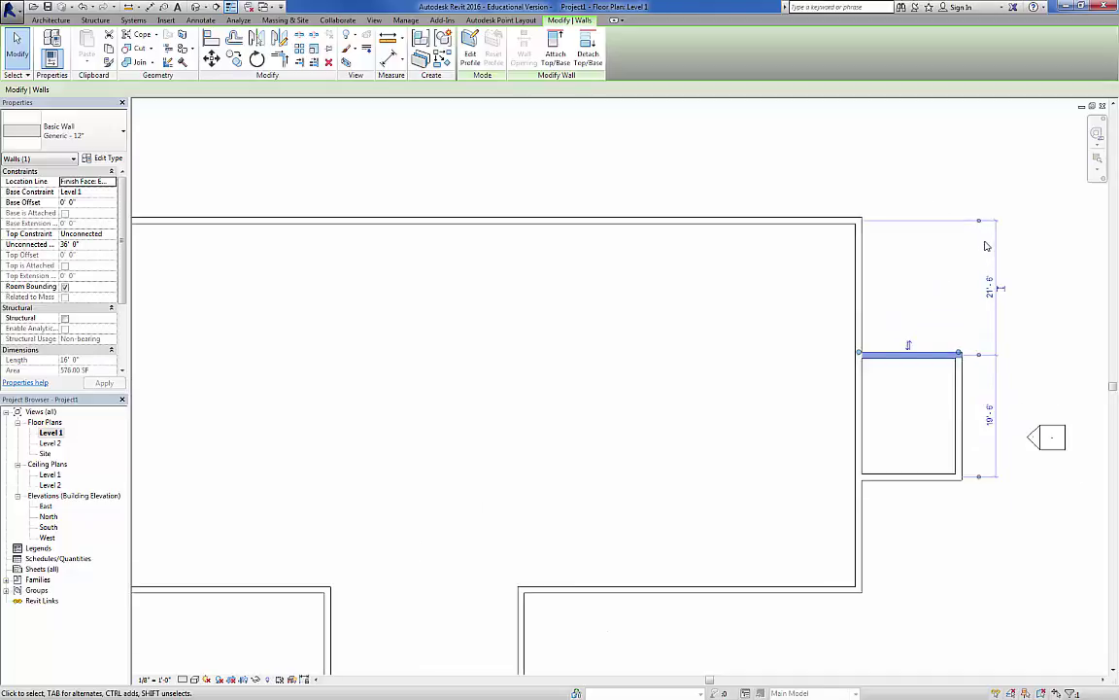
scroll(982, 244, "up", 1)
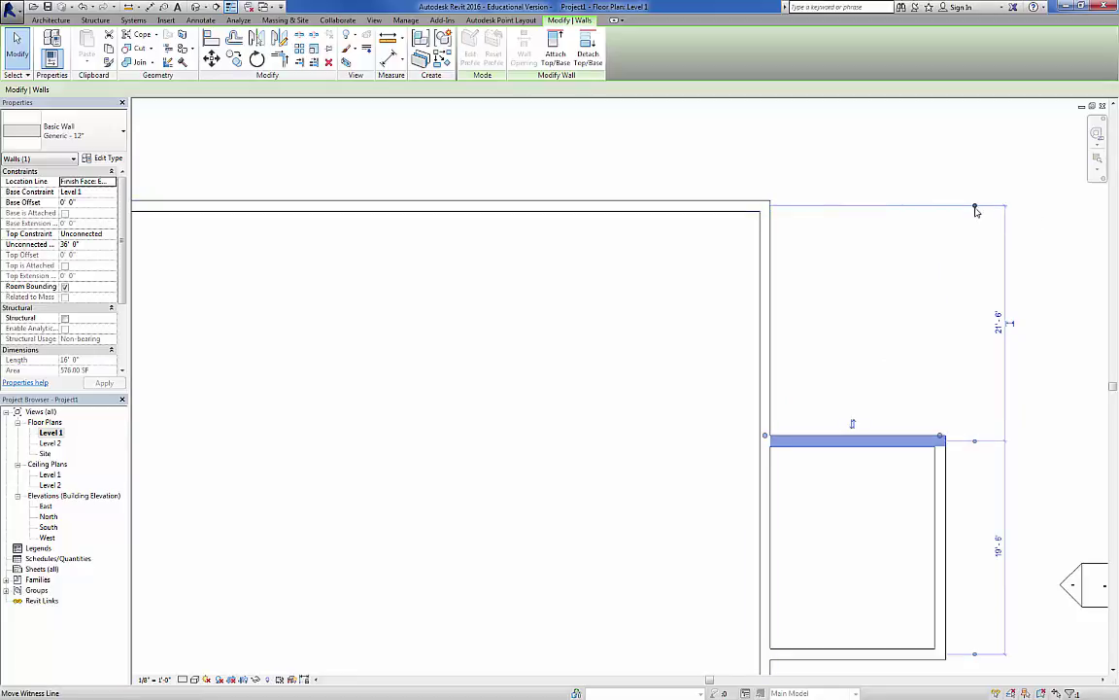
left_click_drag(976, 207, 768, 209)
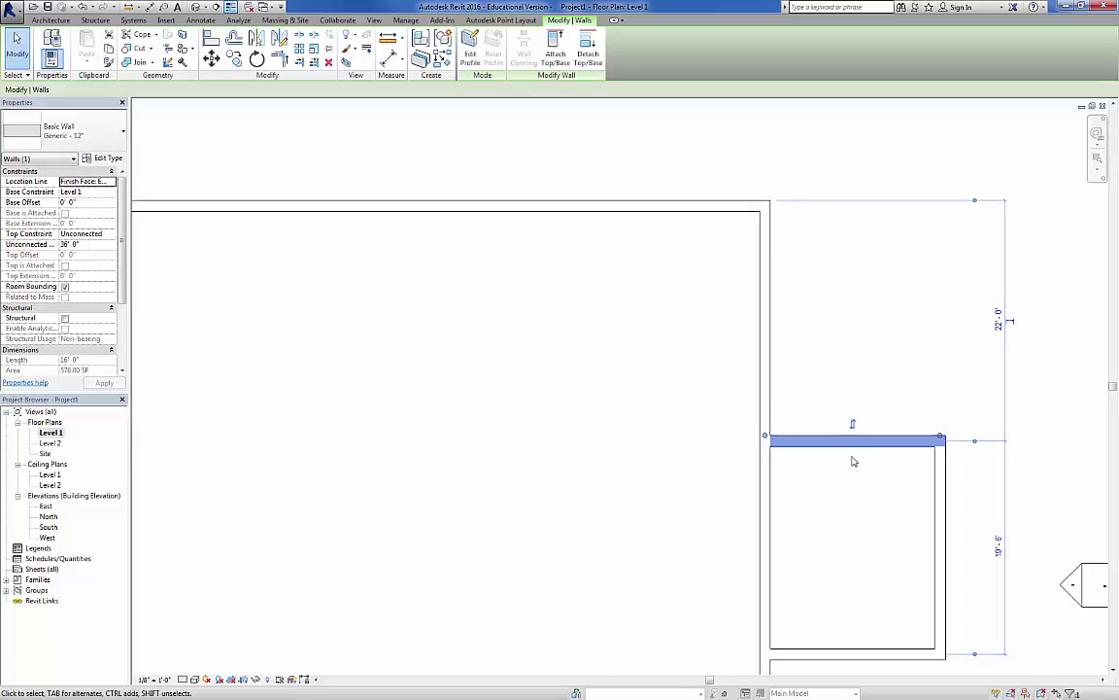
left_click_drag(979, 446, 972, 457)
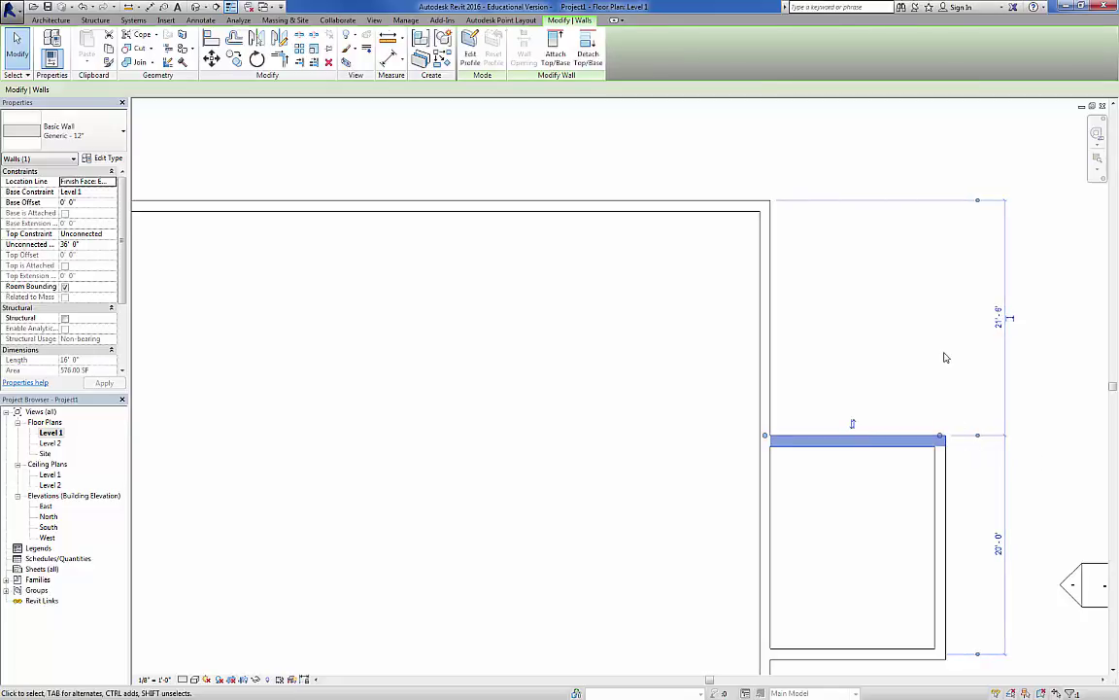
left_click(1001, 317)
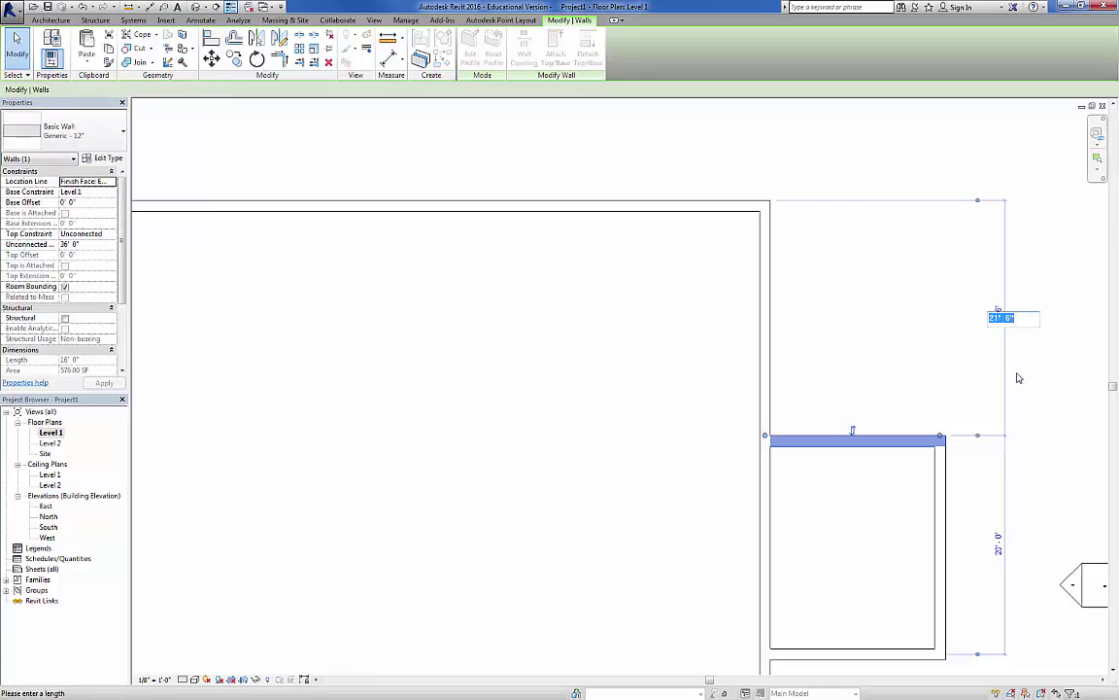
type("1")
type("8' - 8")
key("Return")
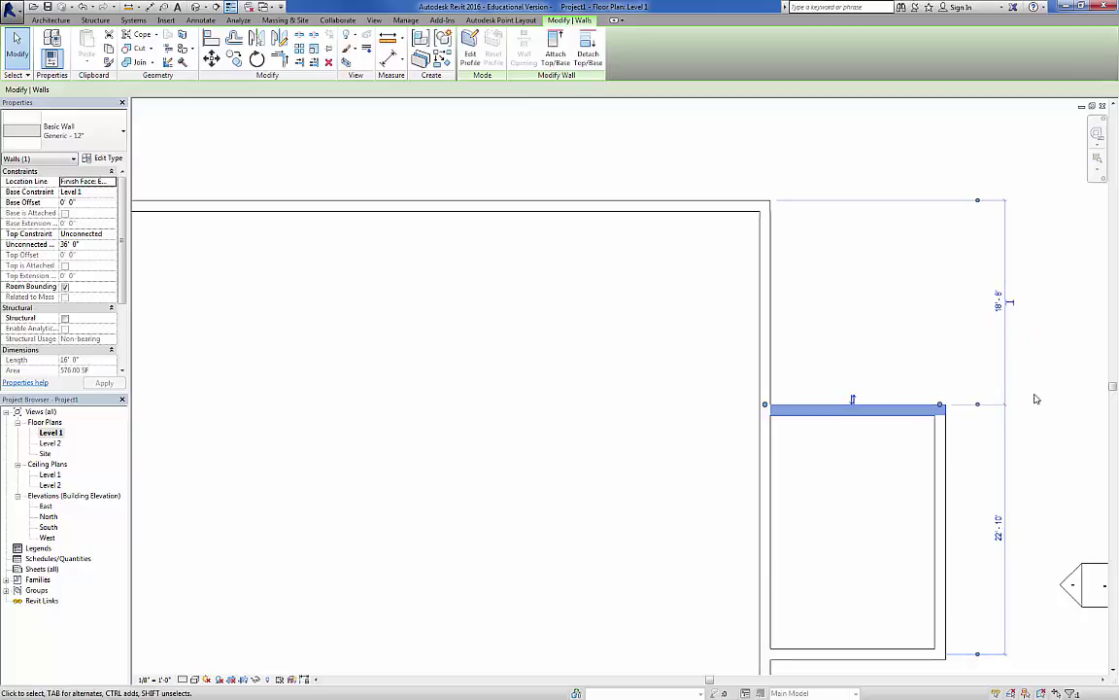
left_click(1036, 400)
middle_click_drag(1037, 432, 969, 380)
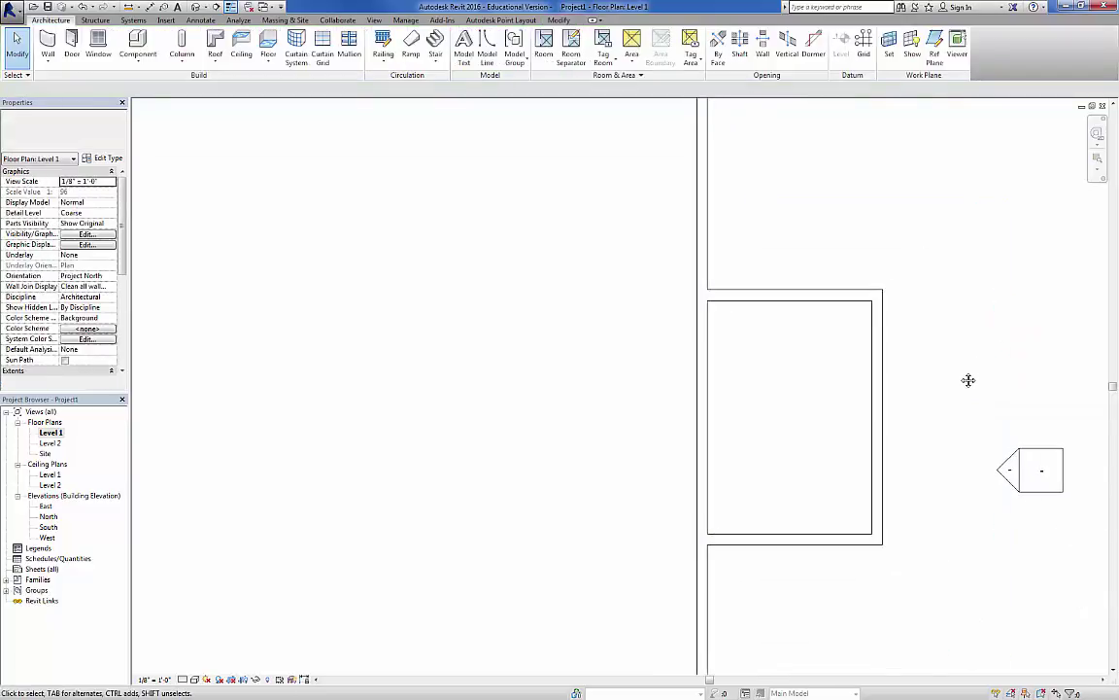
Change the bump-out's south wall dimension from 23'-4" to 22'-0" from the north face.
scroll(969, 380, "down", 2)
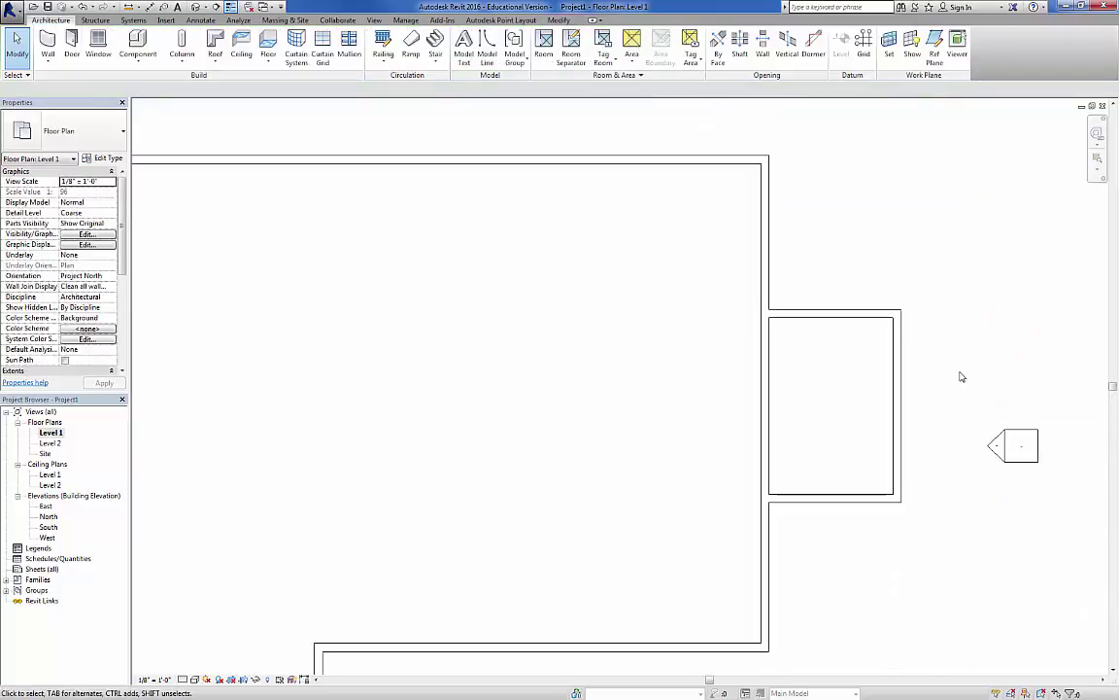
left_click(833, 506)
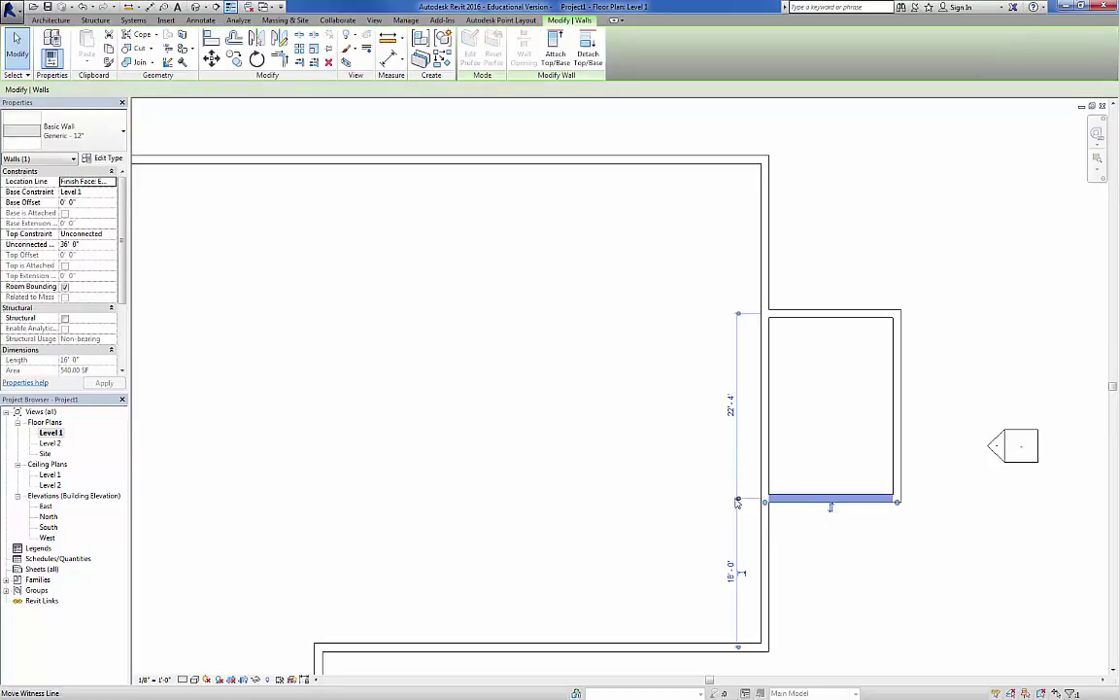
left_click(739, 316)
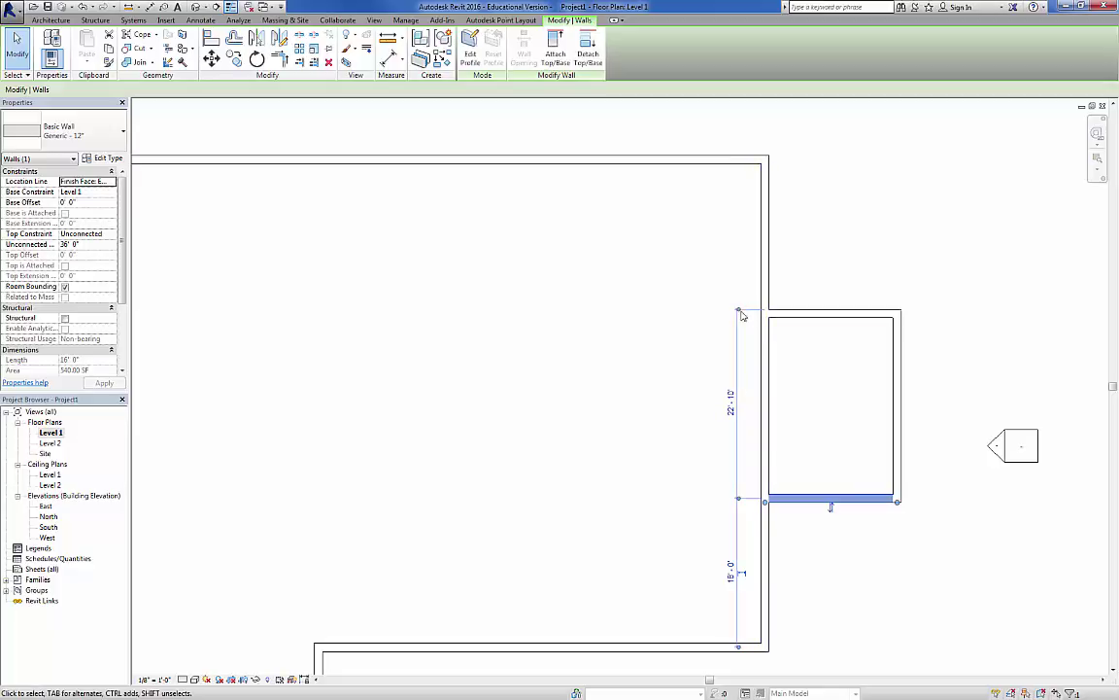
left_click(740, 498)
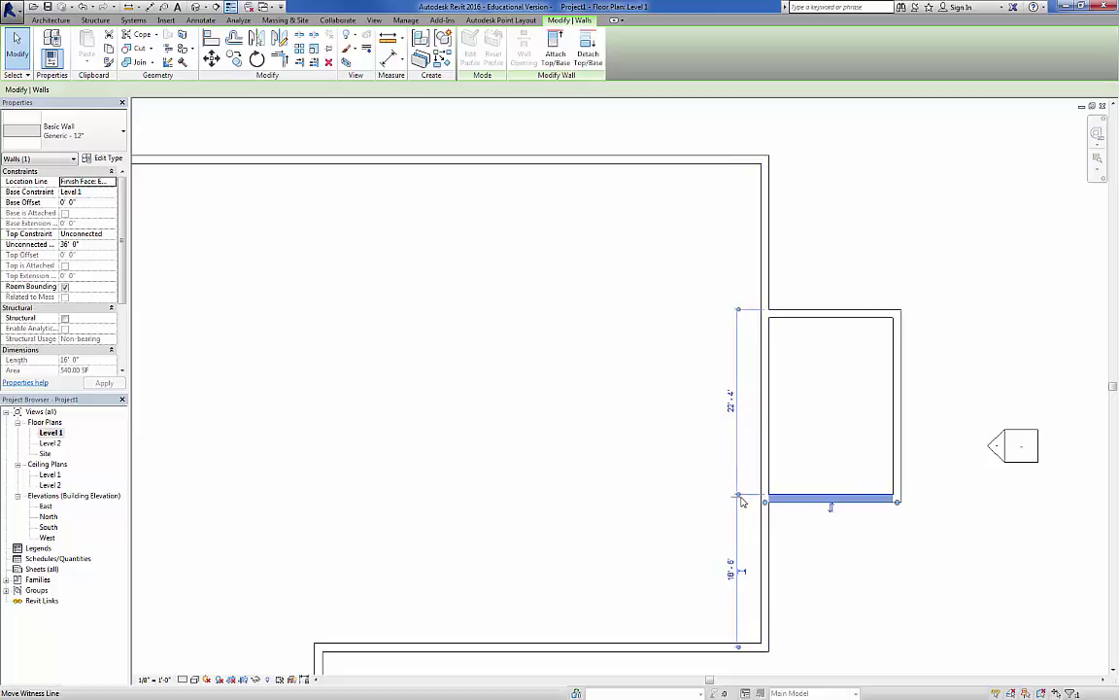
left_click(740, 499)
left_click(730, 401)
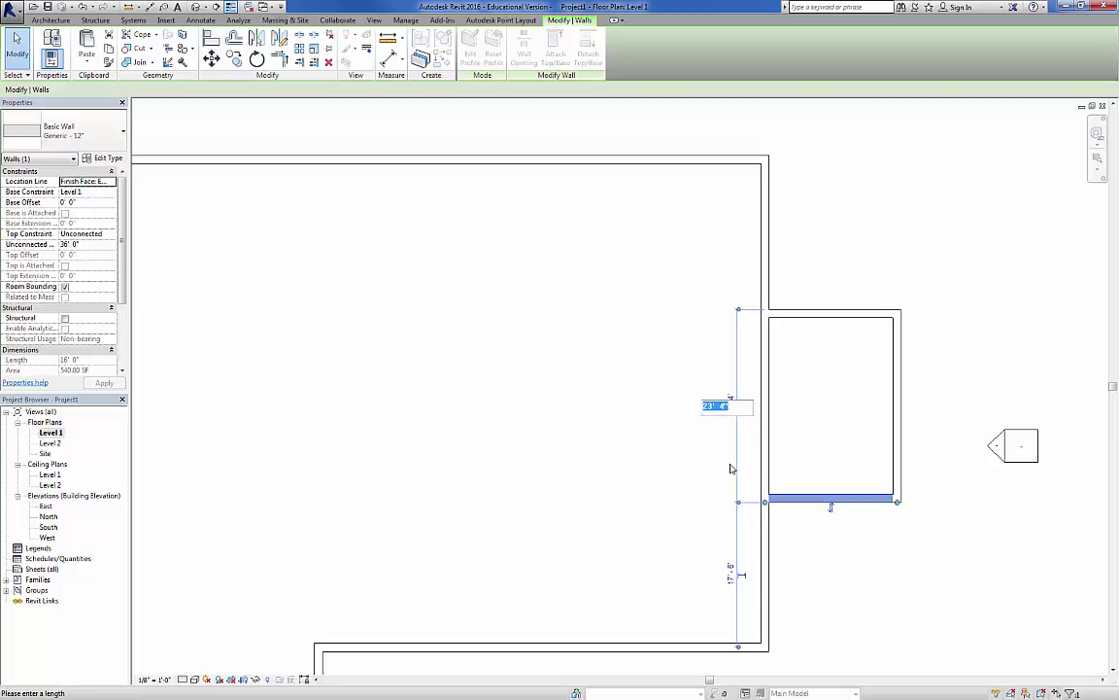
type("22")
key("Return")
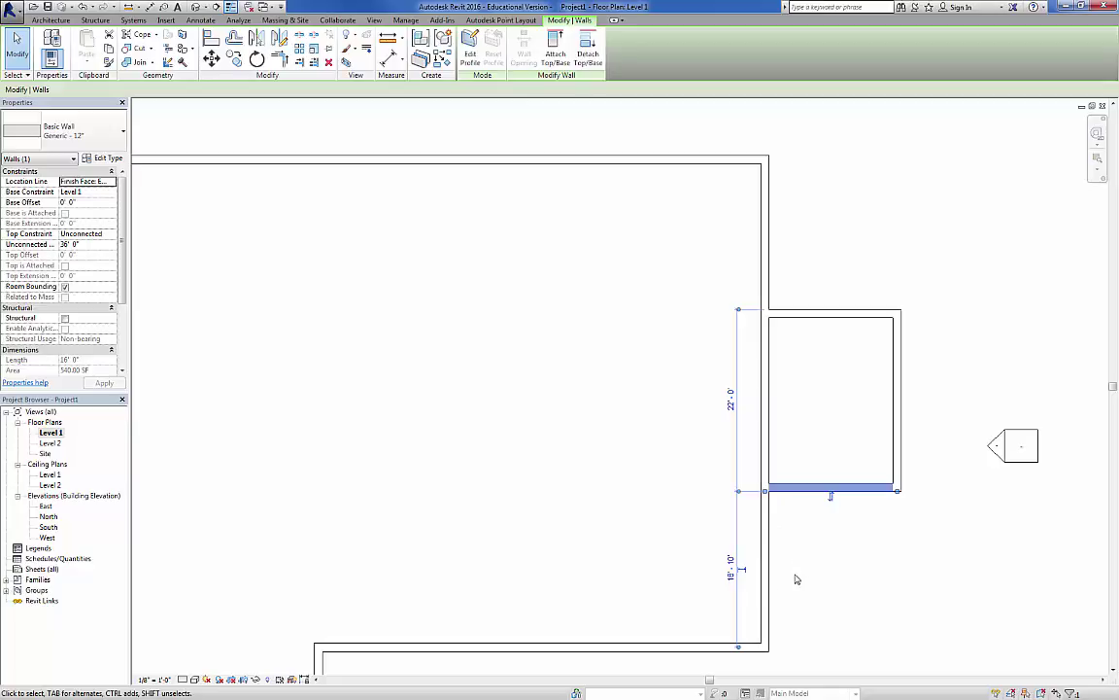
left_click(738, 649)
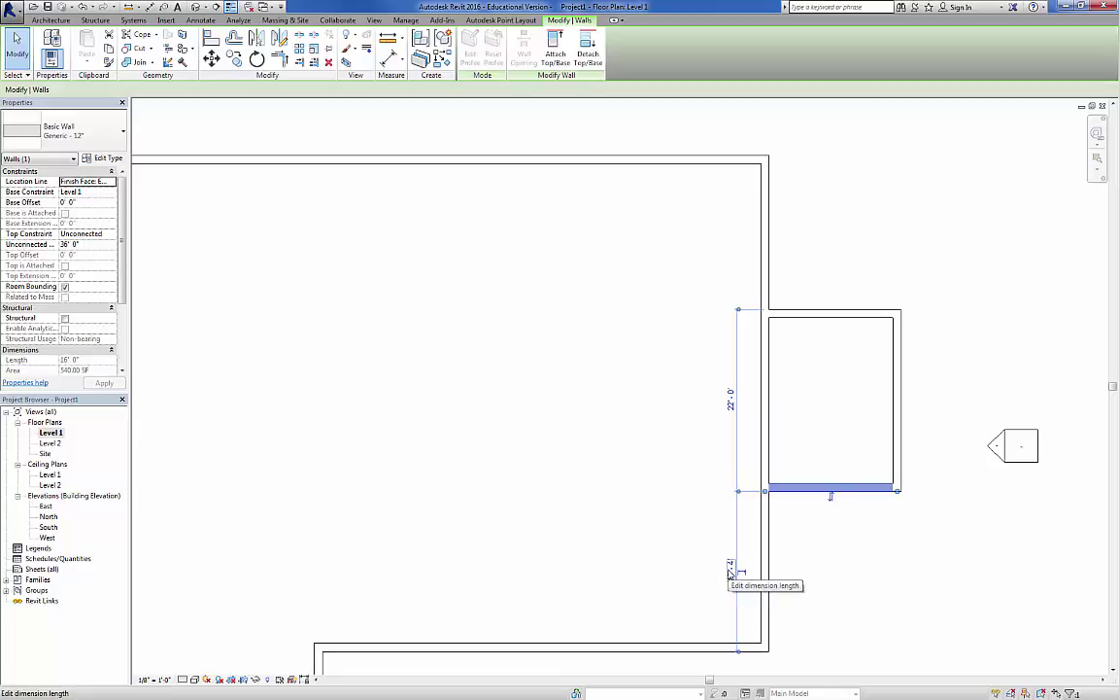
left_click(951, 419)
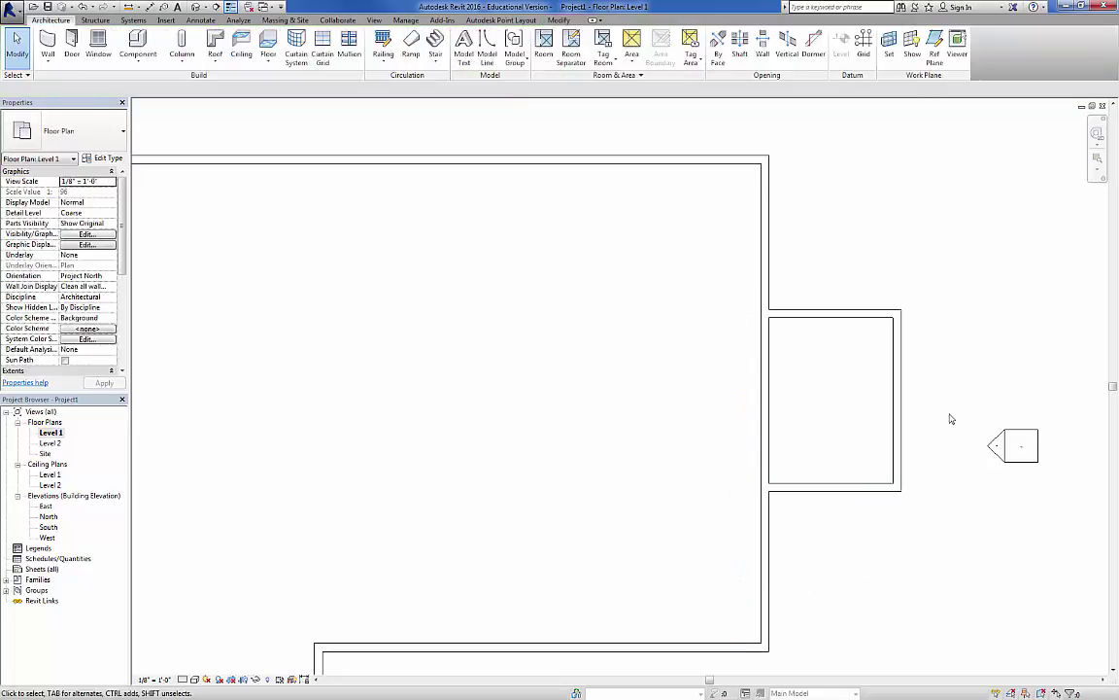
Pull the bump-out's east wall inward to a 9'-4" depth from the main wall.
left_click(898, 357)
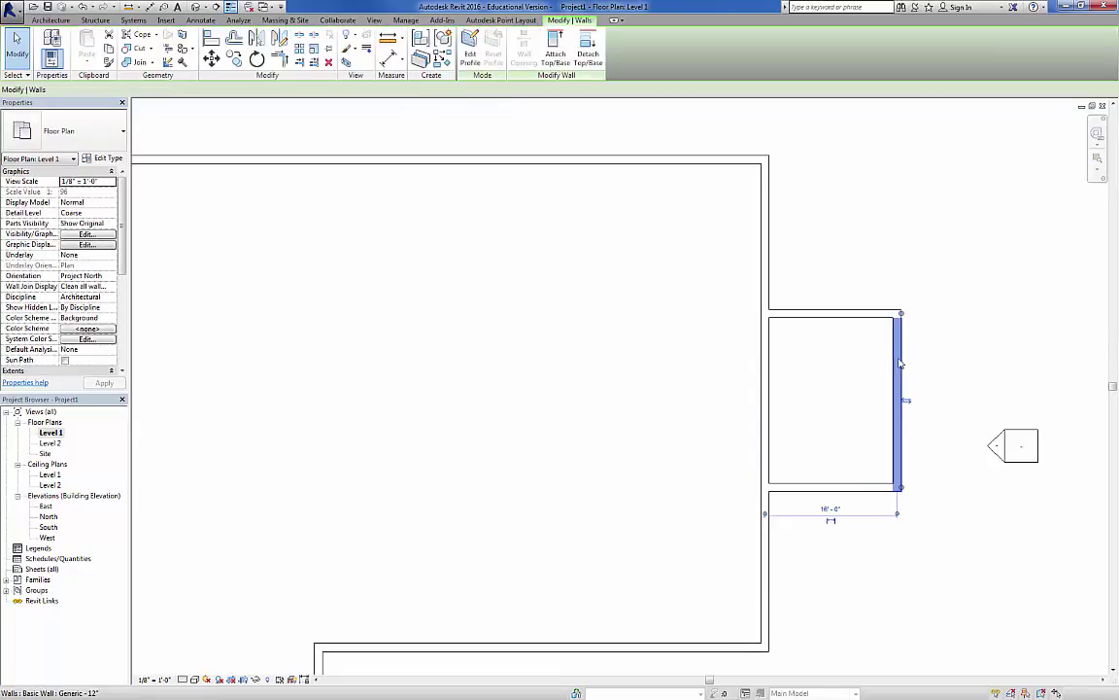
left_click(766, 513)
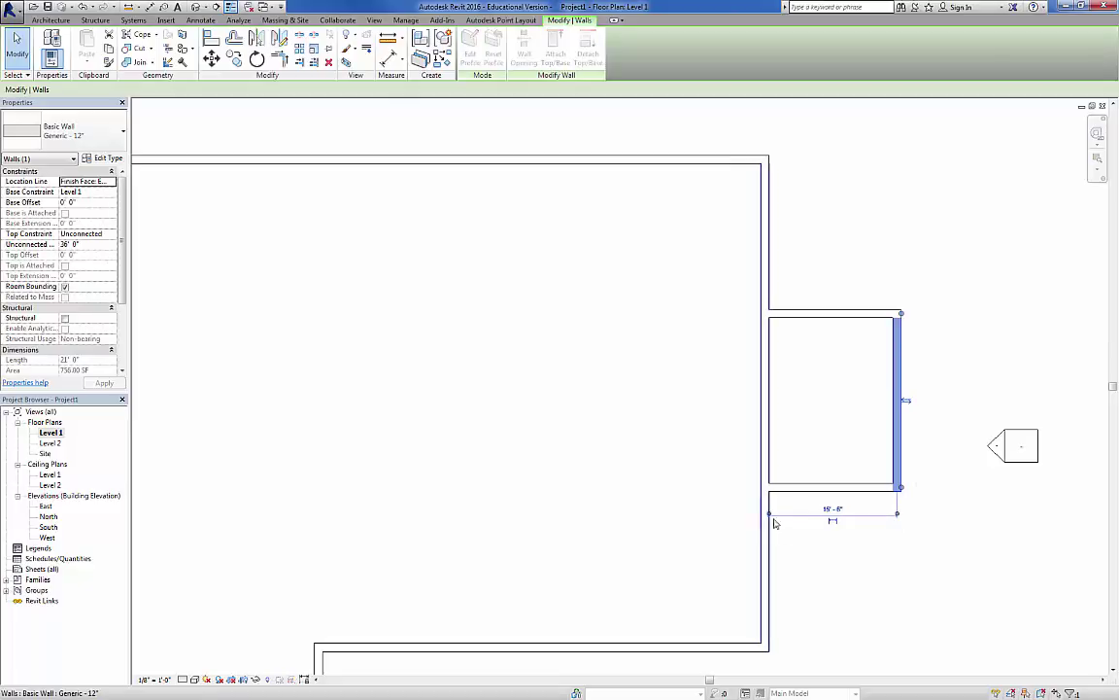
left_click(895, 514)
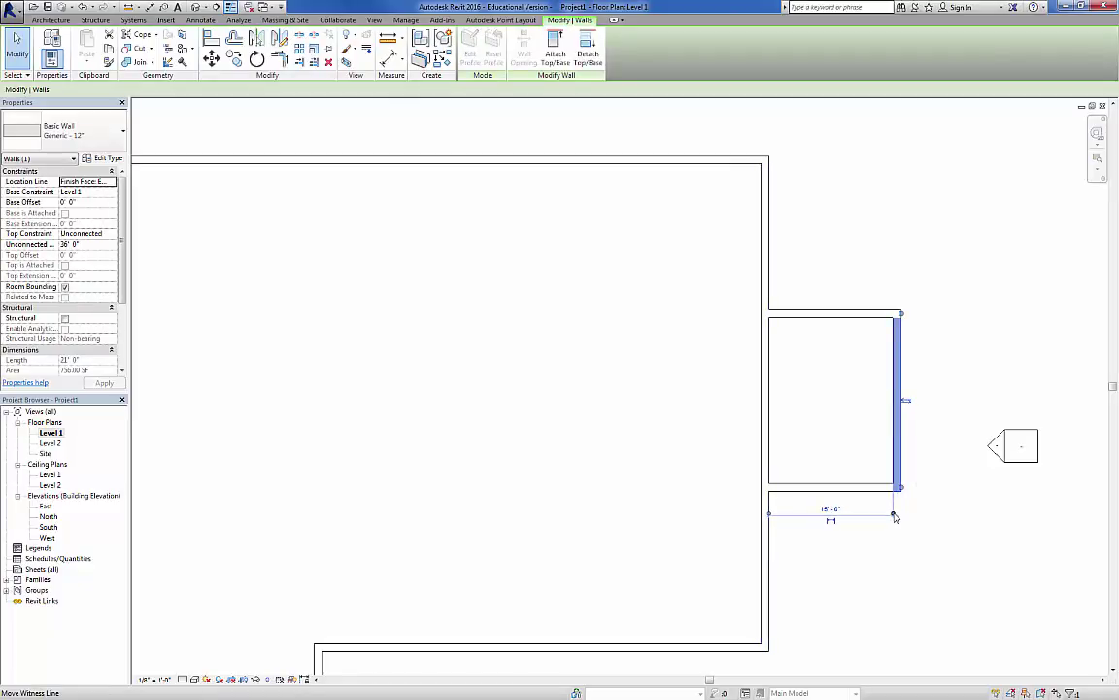
left_click(895, 516)
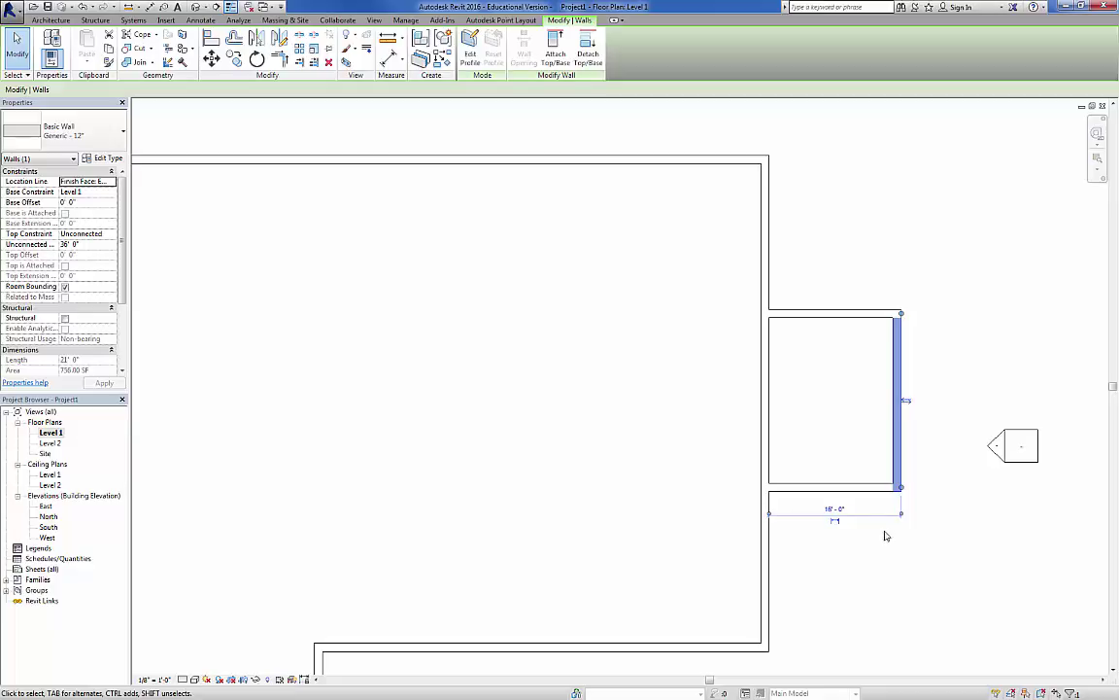
left_click(837, 509)
type("9-4")
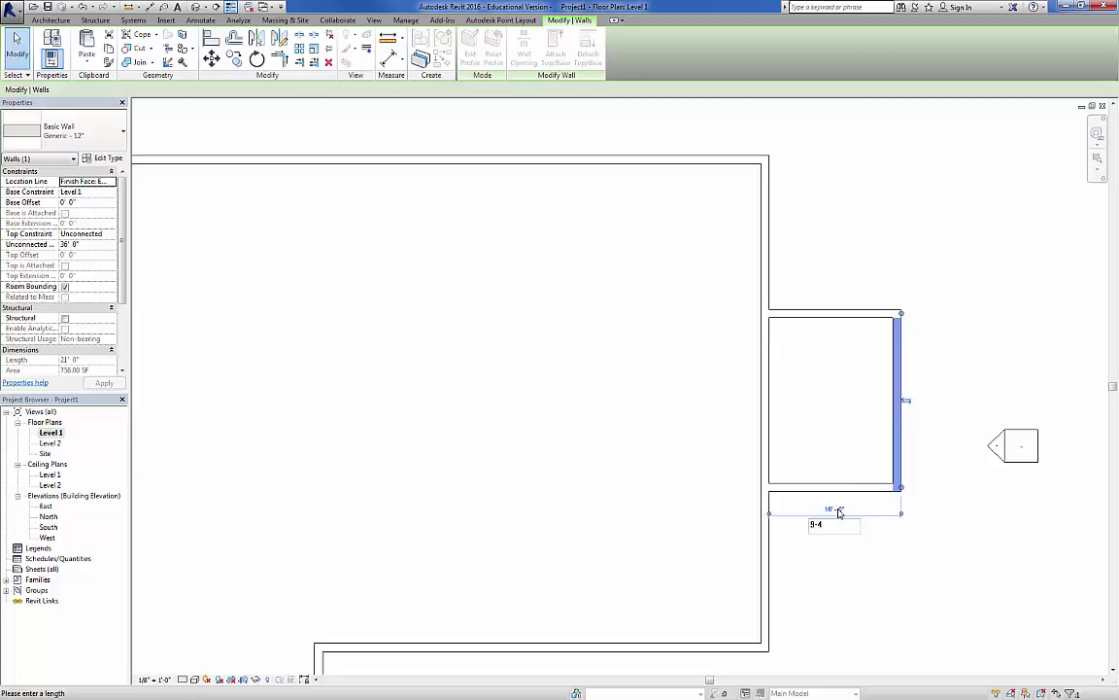
key("Return")
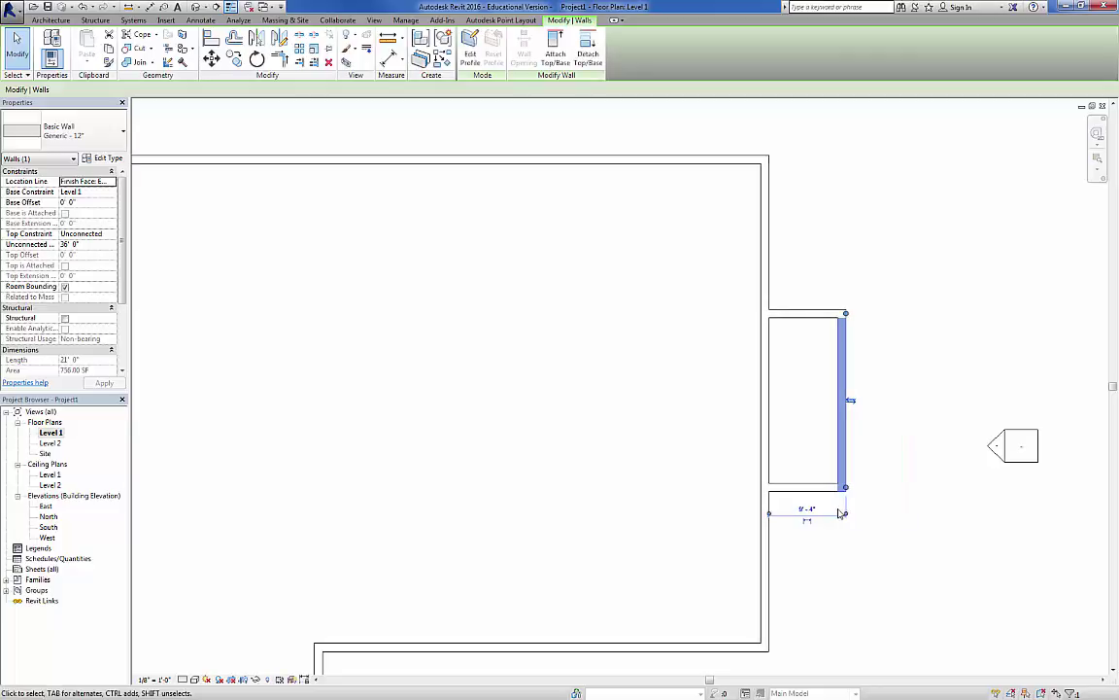
left_click(887, 493)
scroll(868, 501, "down", 3)
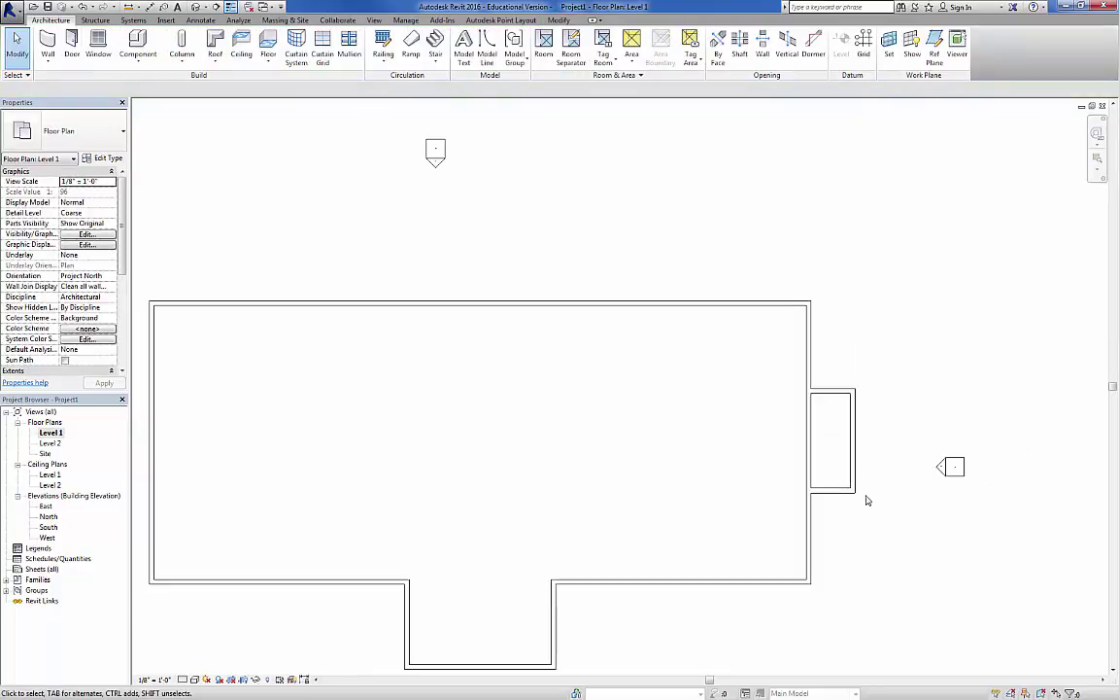
Center the whole plan and window-select the three east bump-out walls.
middle_click_drag(827, 477, 894, 515)
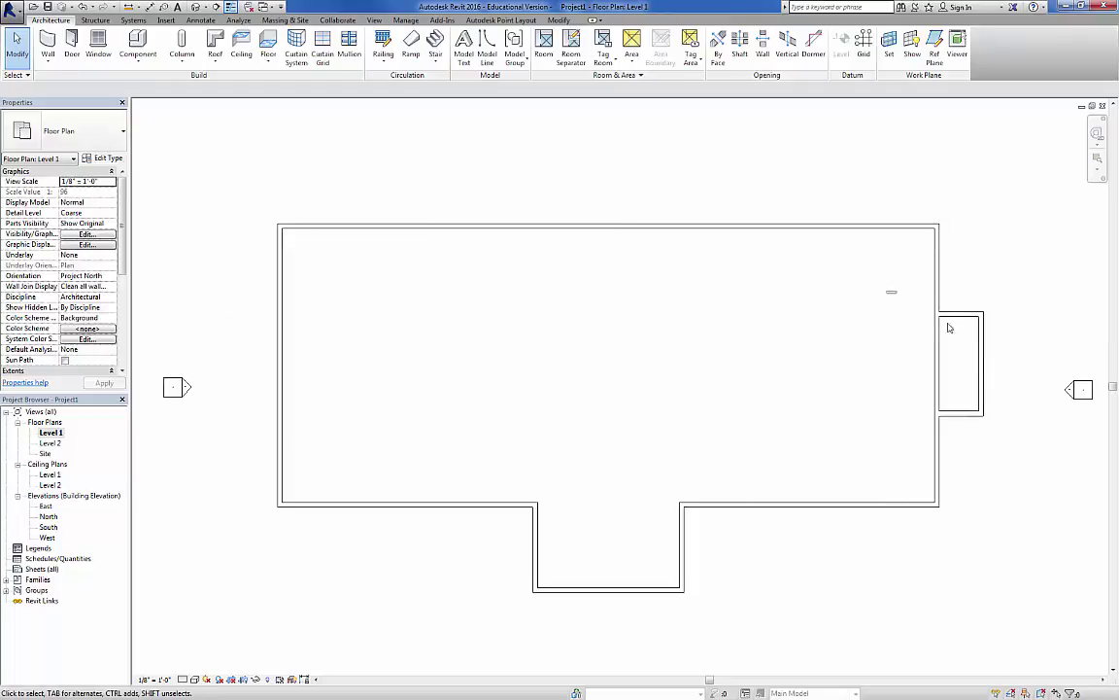
left_click_drag(886, 290, 1016, 449)
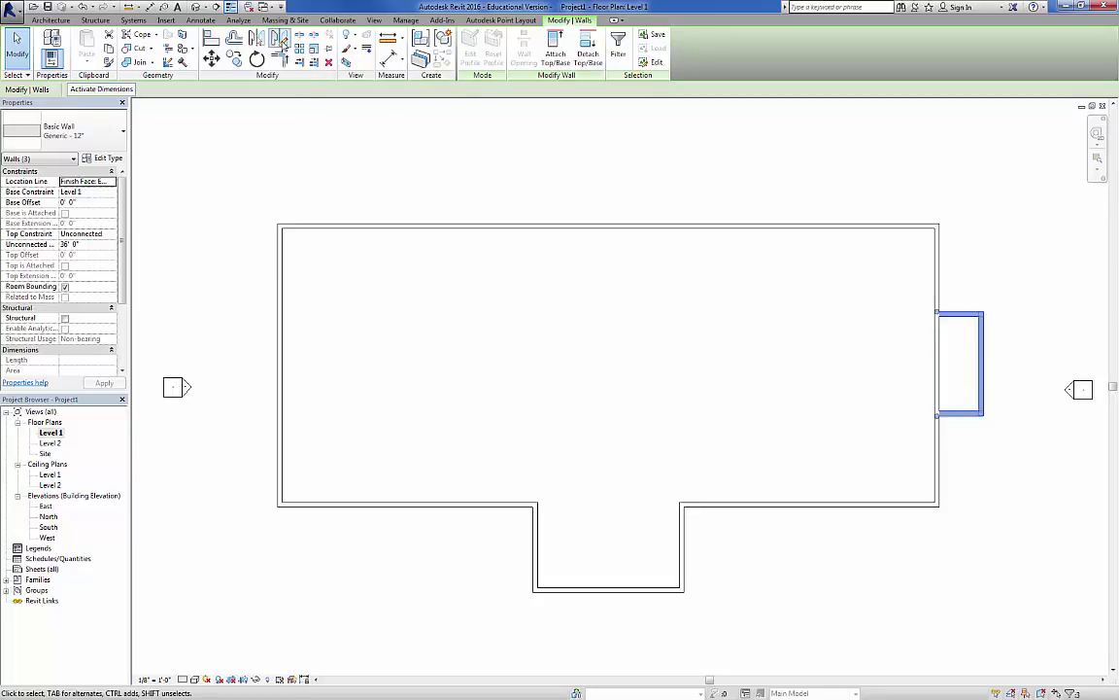
Mirror a copy of the east bump-out walls to the west side about the north-south midpoint axis.
left_click(280, 38)
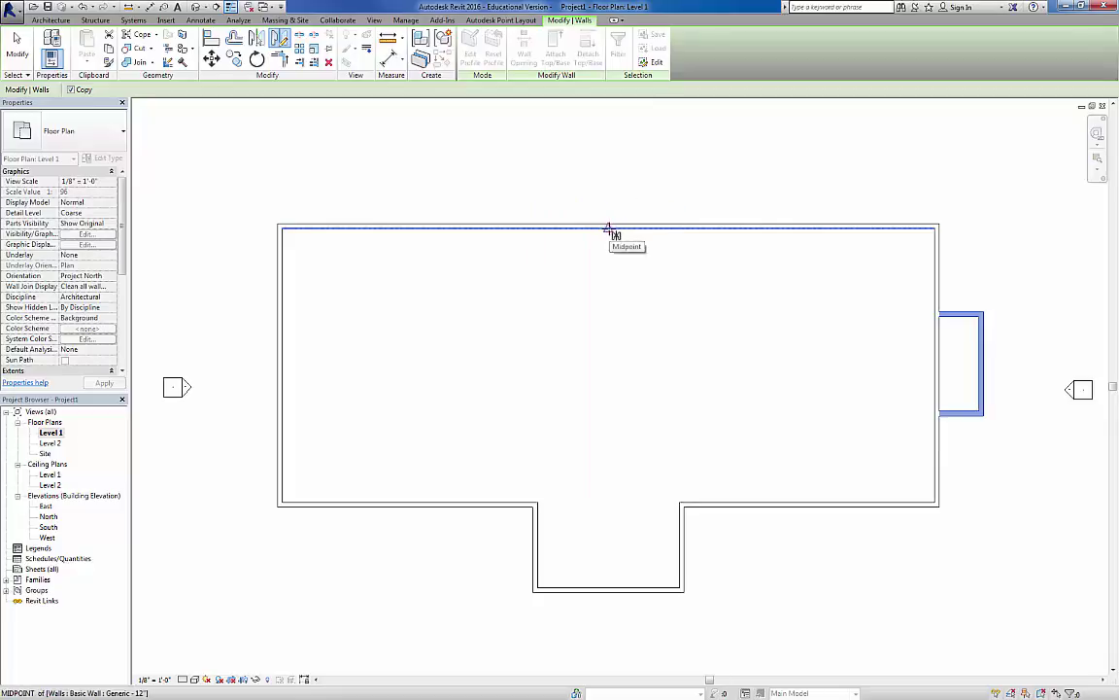
left_click(611, 229)
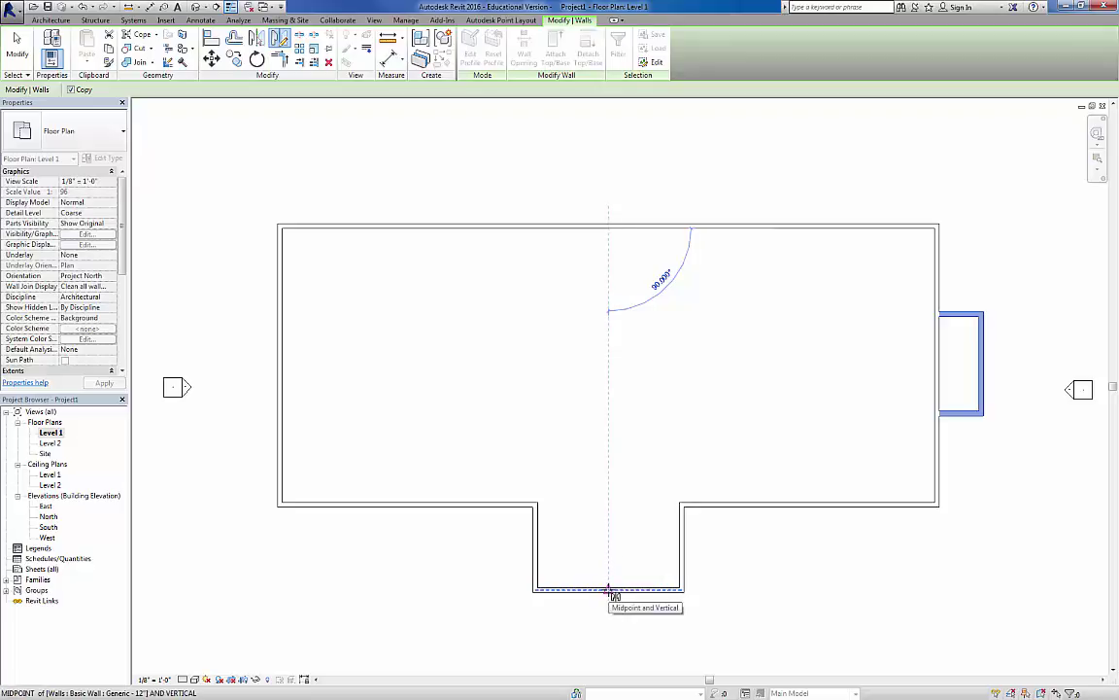
left_click(609, 589)
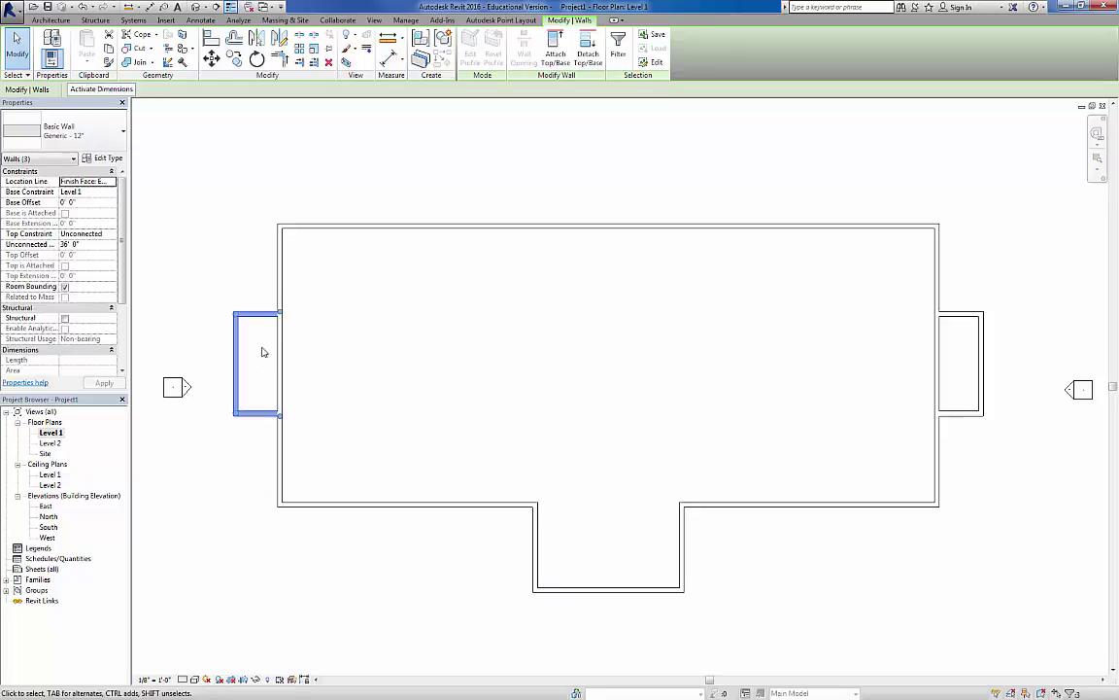
left_click(232, 220)
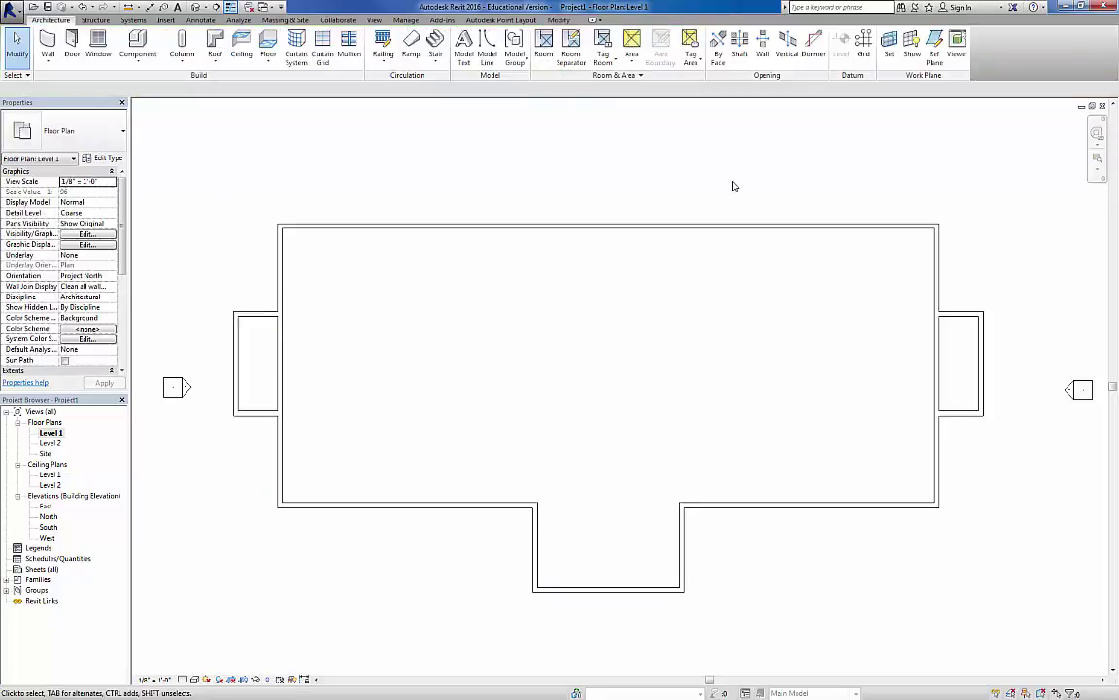
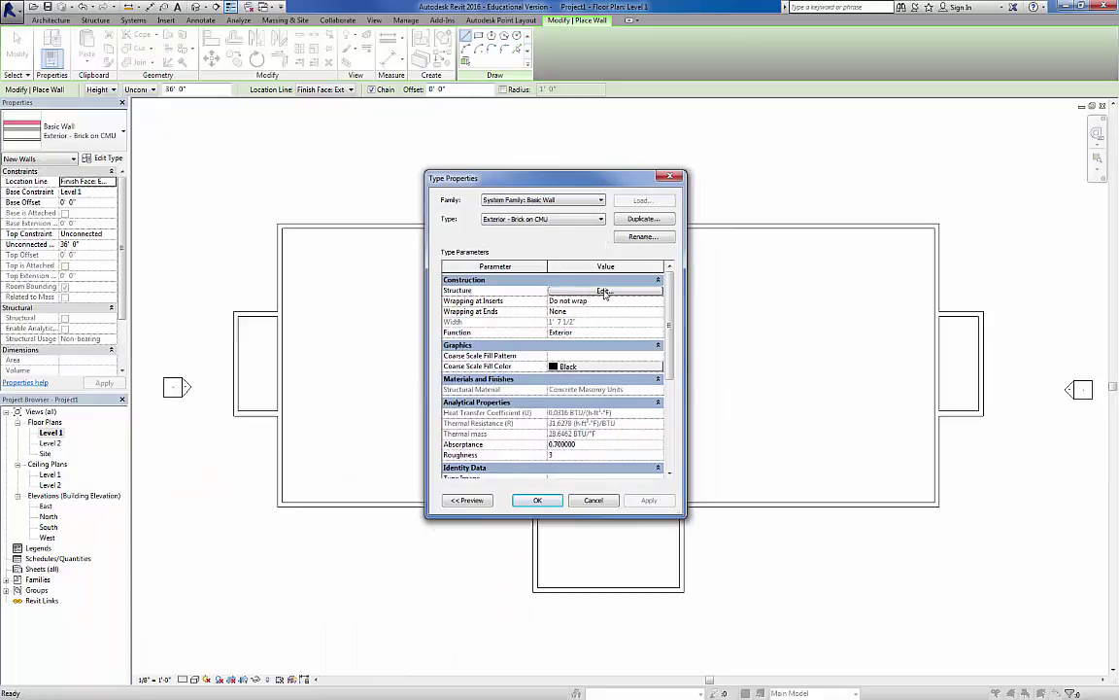
Open the Exterior - Brick on CMU layer editor and enlarge it to show all nine layers.
left_click(604, 292)
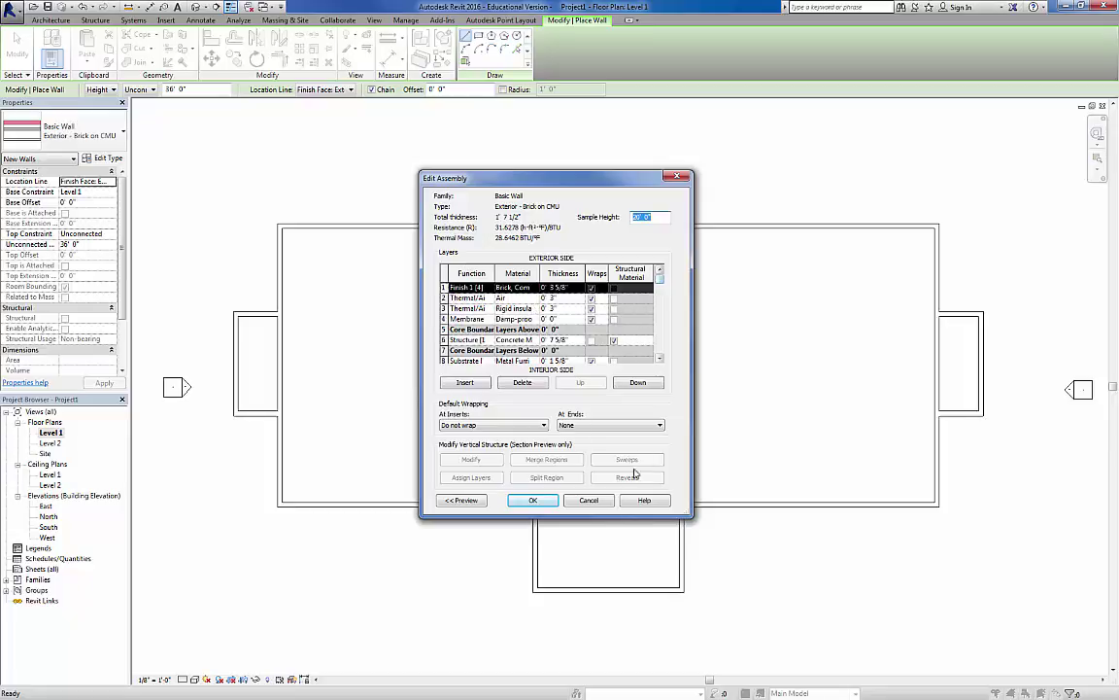
left_click_drag(596, 515, 597, 636)
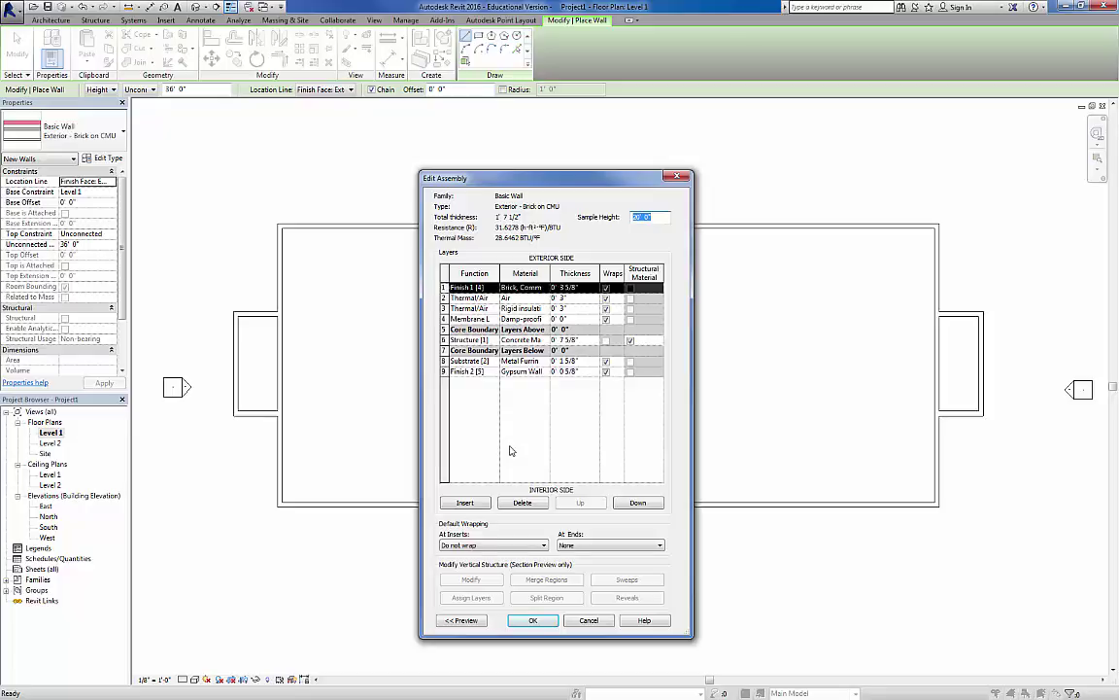
Preview the wall section, try its navigation wheel and zoom options, then cancel back to Type Properties.
left_click(465, 622)
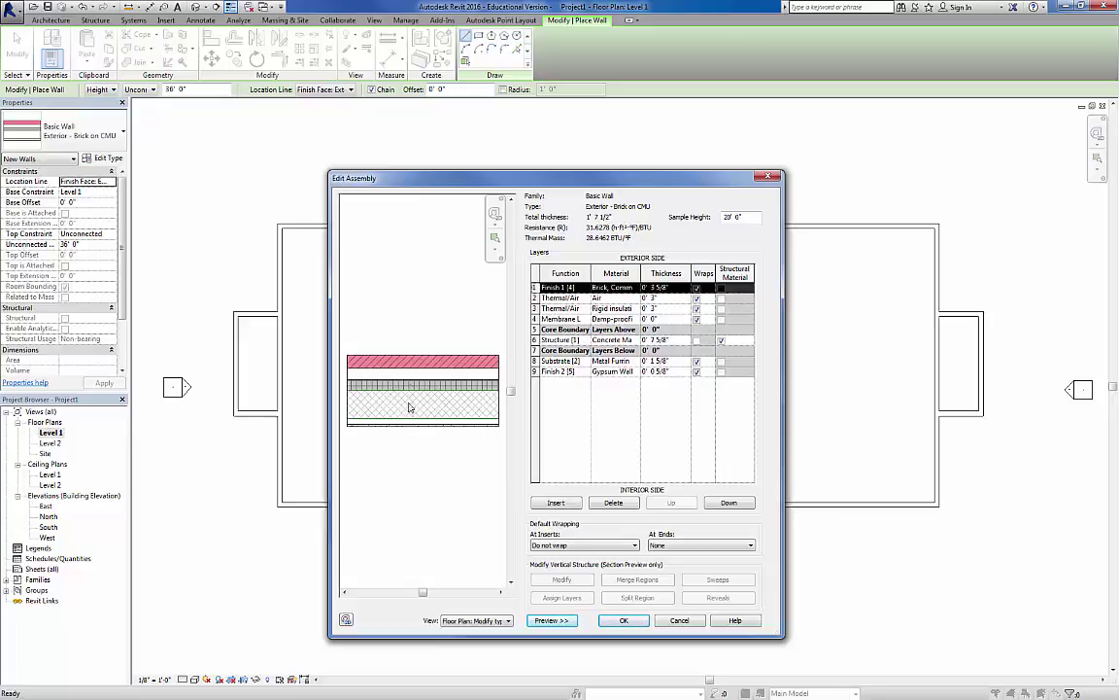
left_click(496, 225)
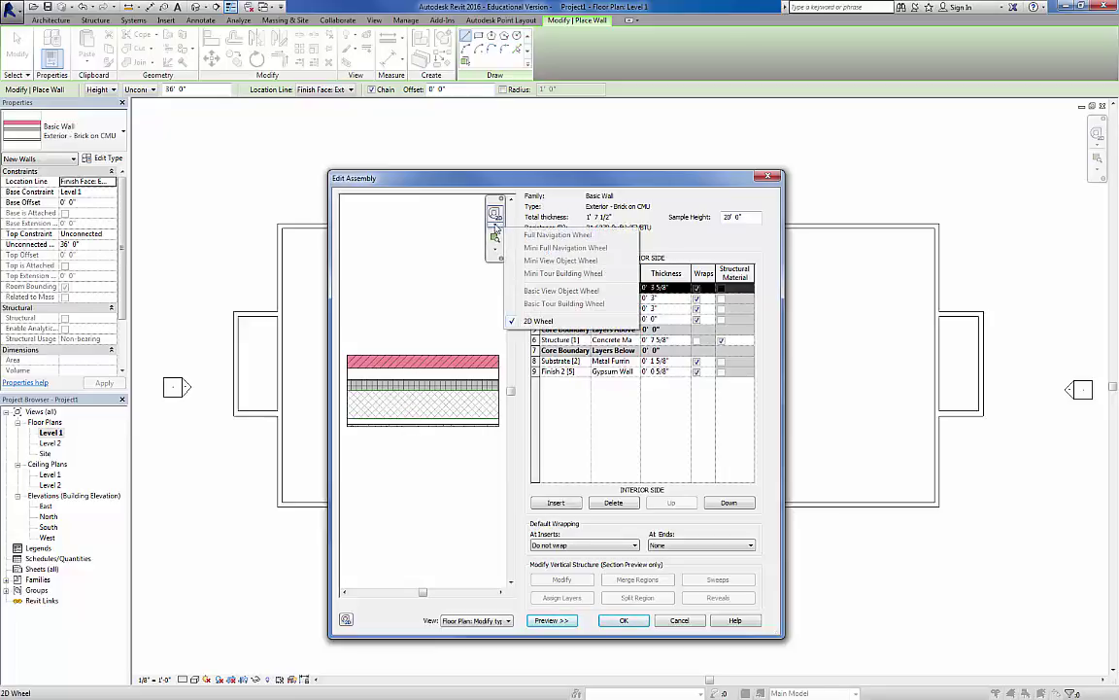
left_click(494, 213)
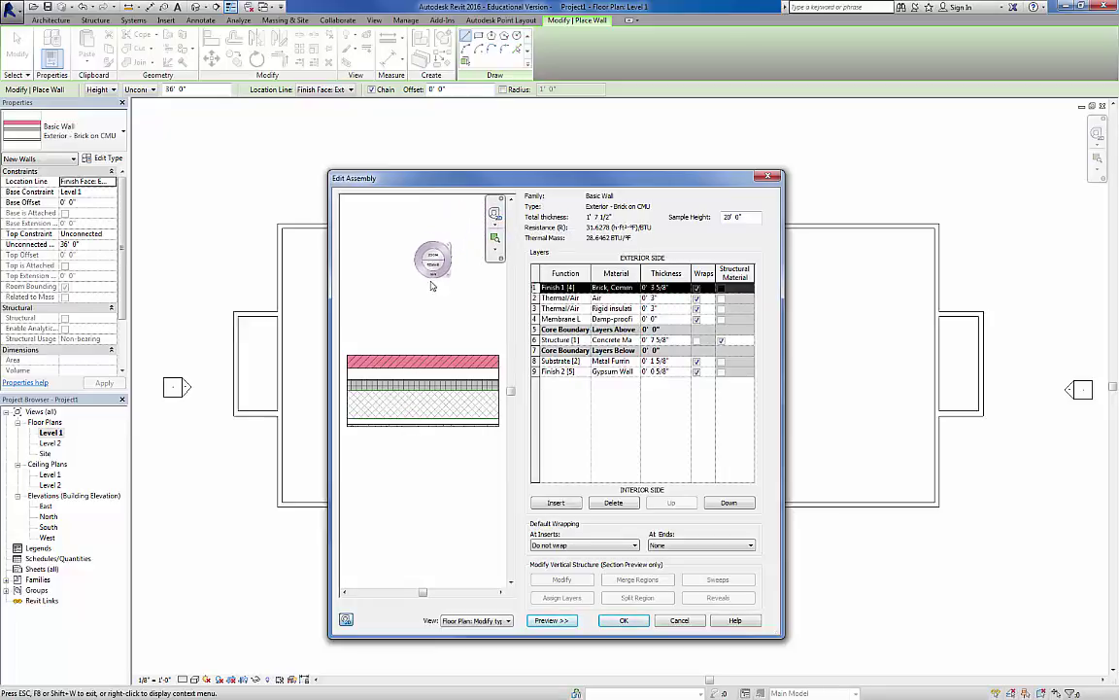
left_click(497, 252)
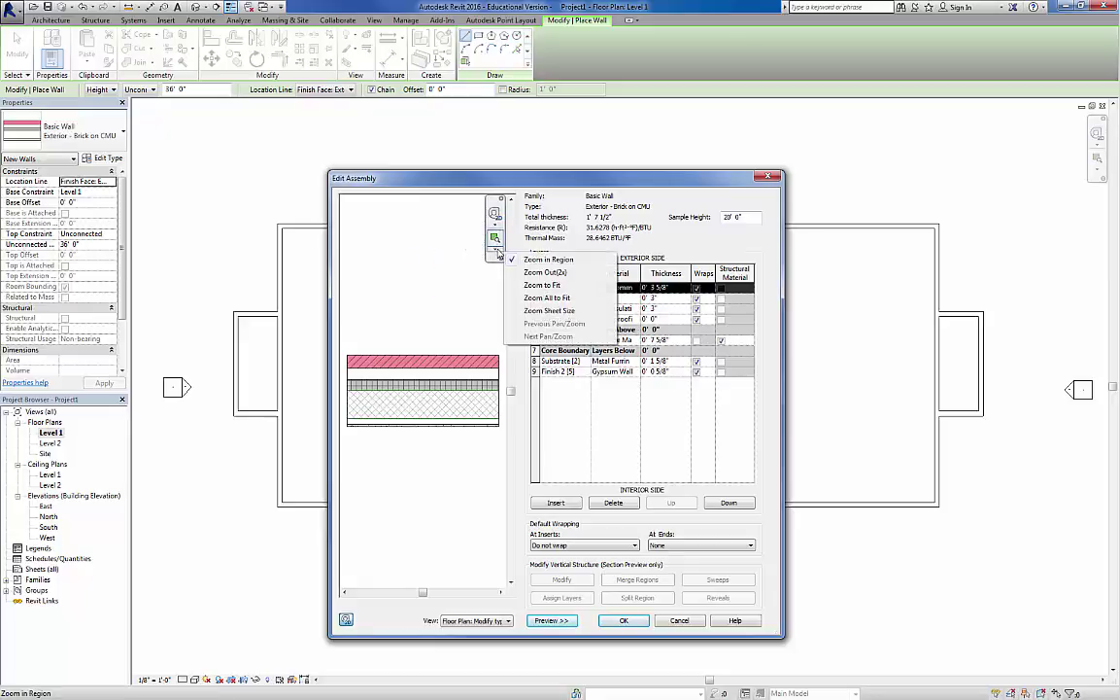
left_click(569, 189)
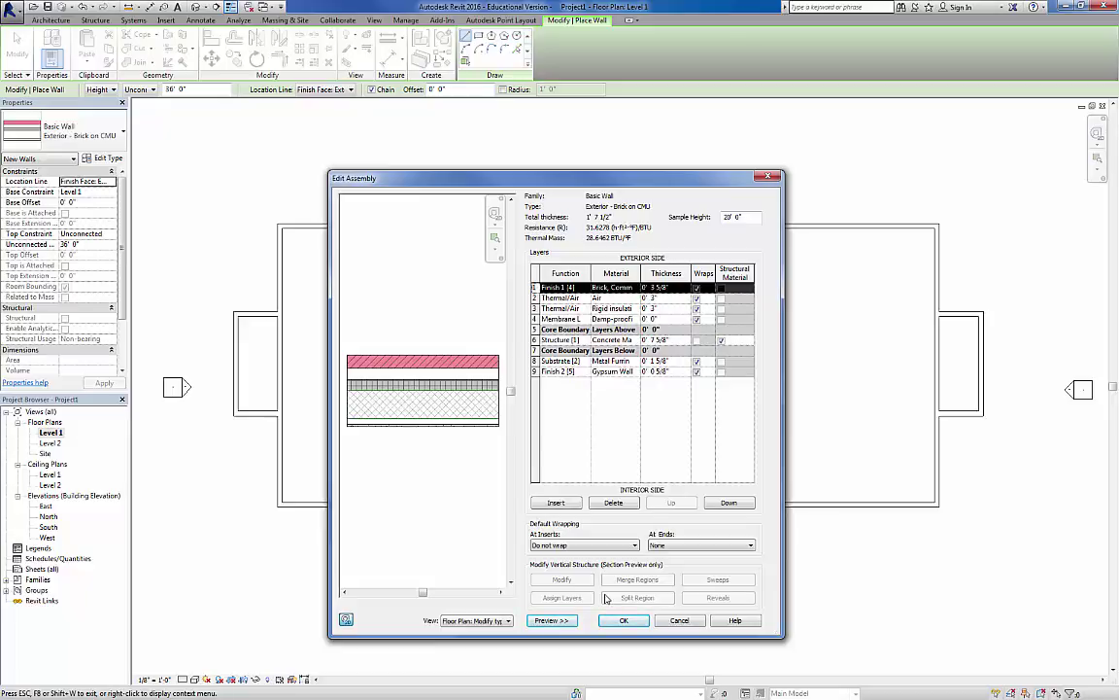
left_click(680, 620)
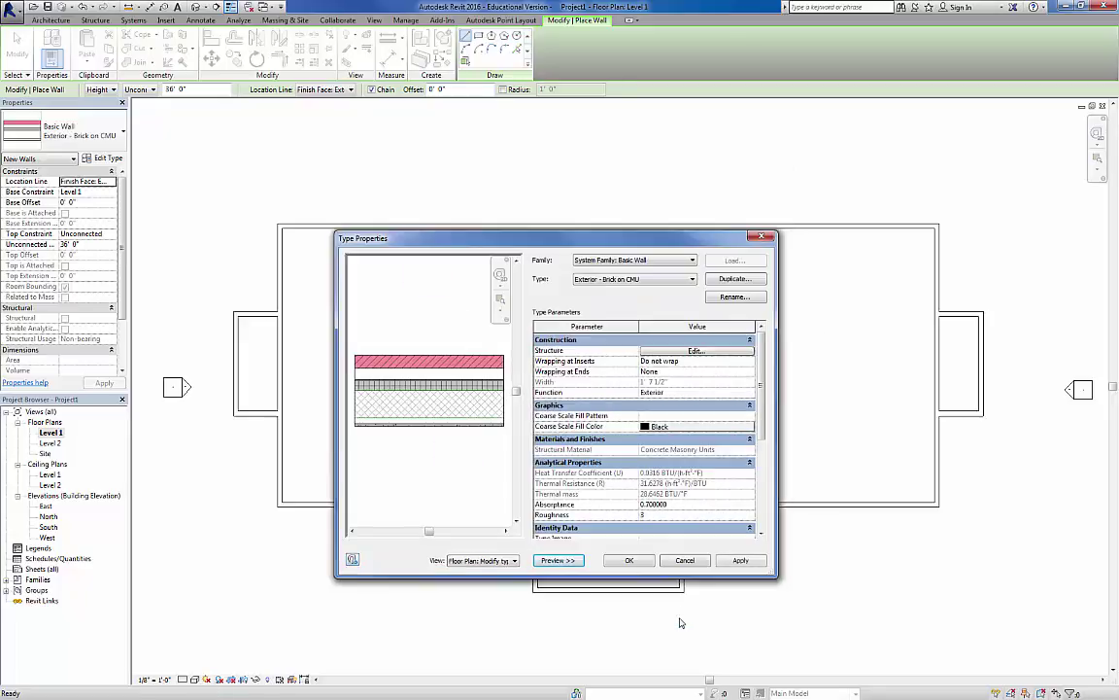
Duplicate the wall type as 'Brick & CMU cavity wall' and confirm it in the Type list.
left_click(734, 279)
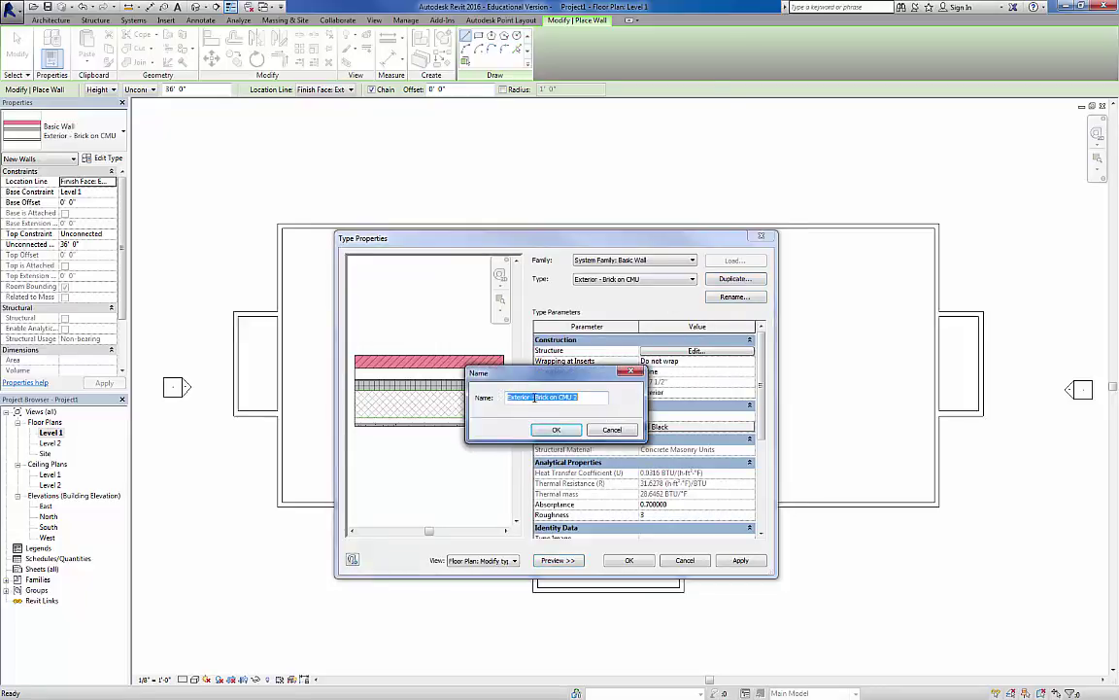
double_click(531, 397)
key("Delete")
key("Delete")
key("ctrl+shift+Left")
type("&")
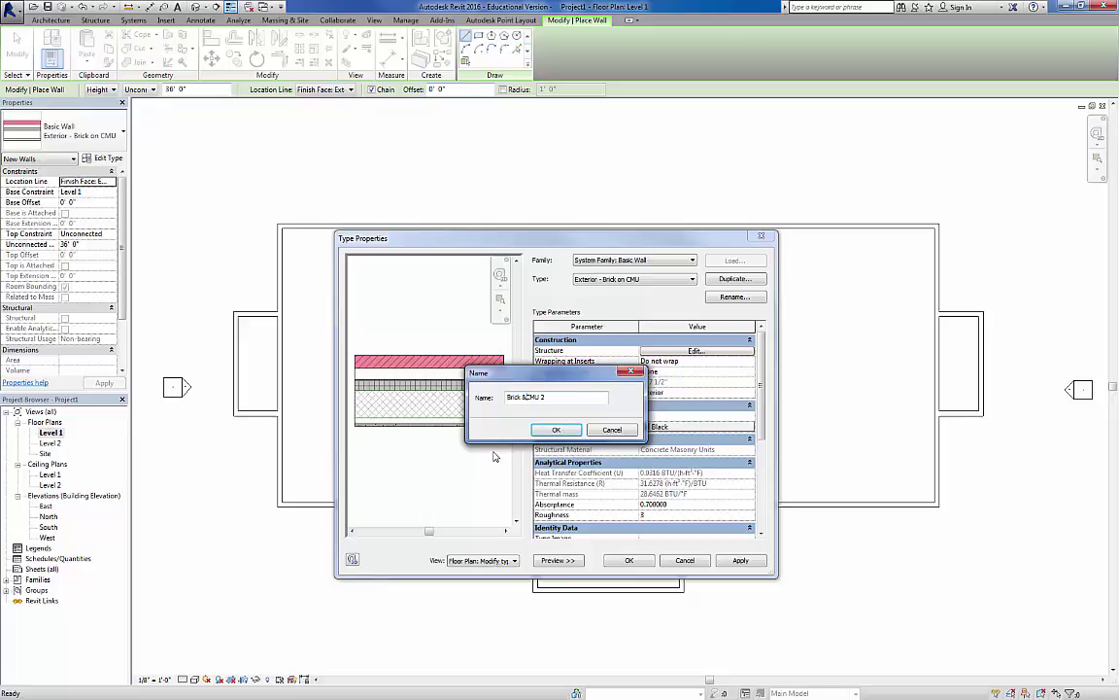
key("BackSpace")
type("cavity wall")
left_click(570, 431)
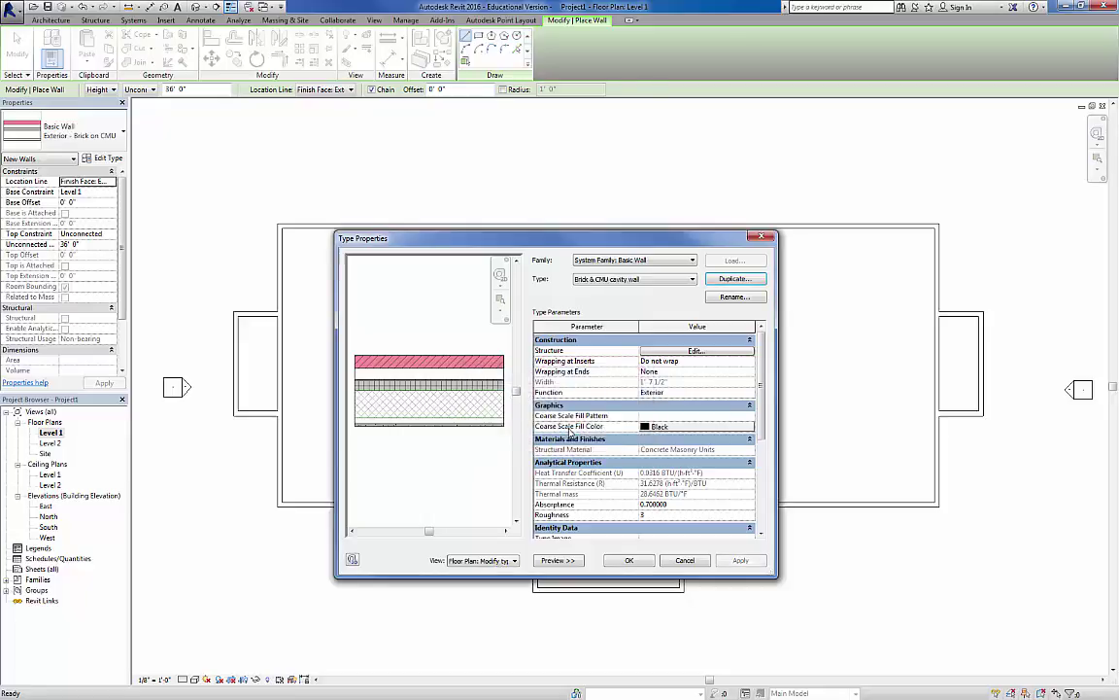
left_click(691, 280)
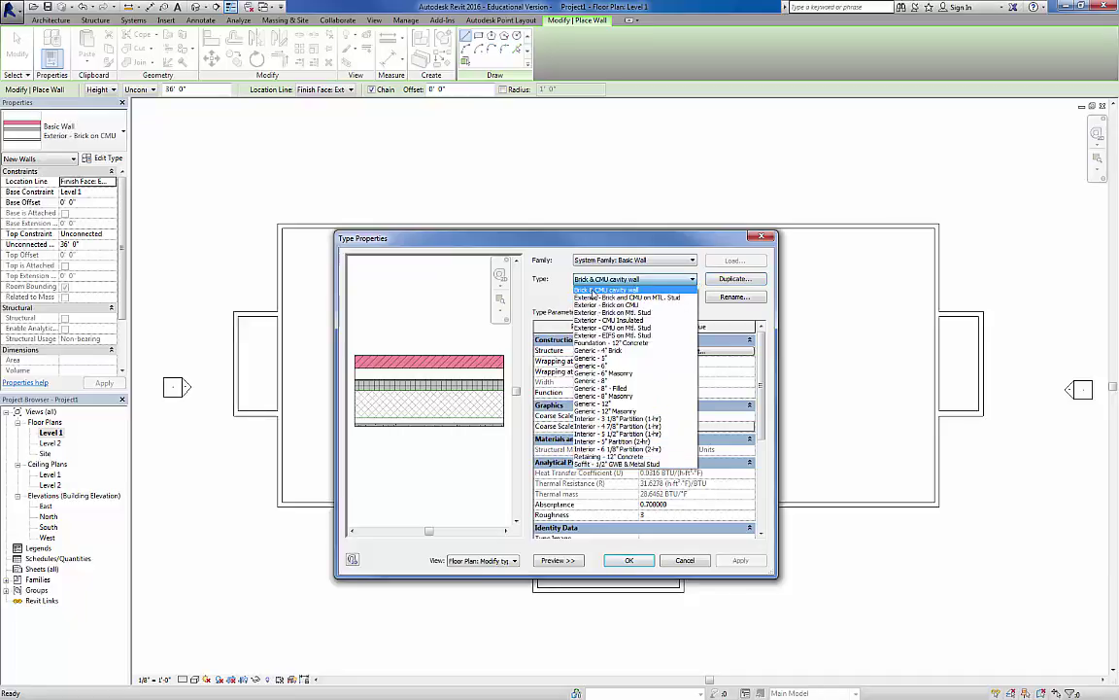
left_click(546, 265)
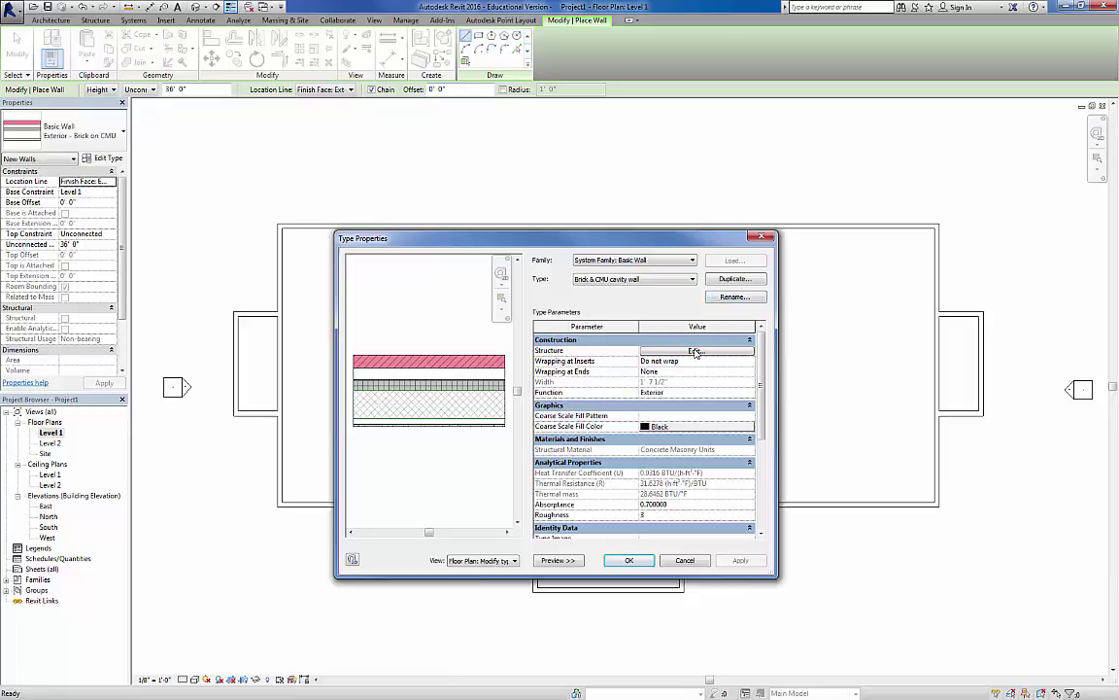
Open the Brick & CMU cavity wall's layer structure and enlarge the editor taller and wider.
left_click(696, 353)
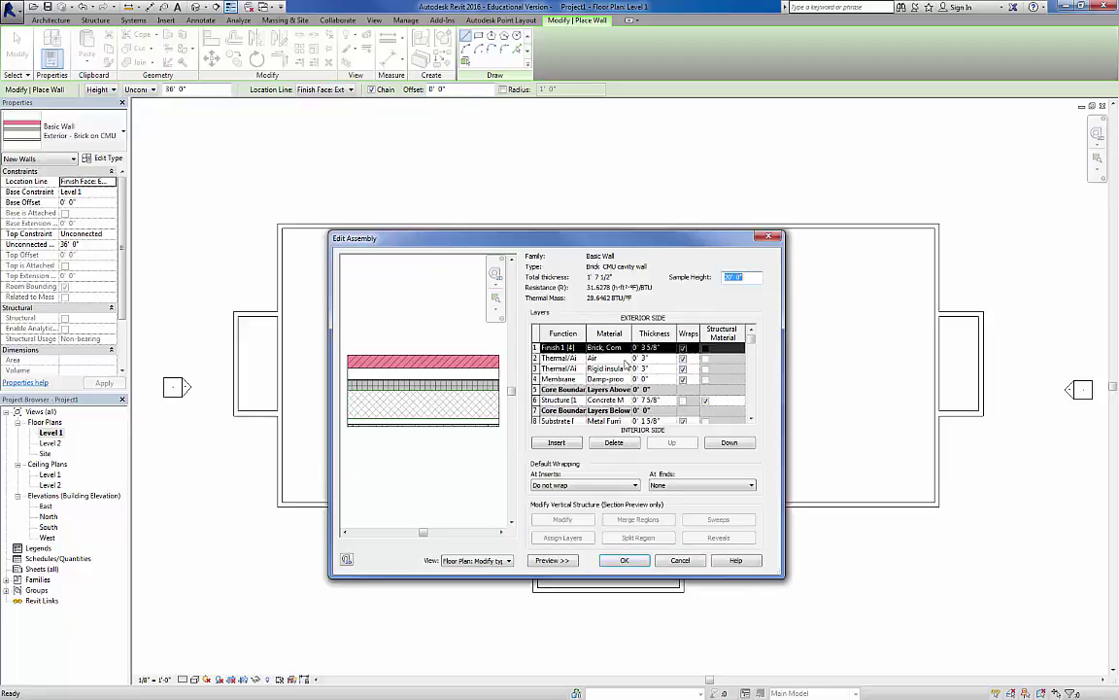
left_click_drag(574, 231, 622, 108)
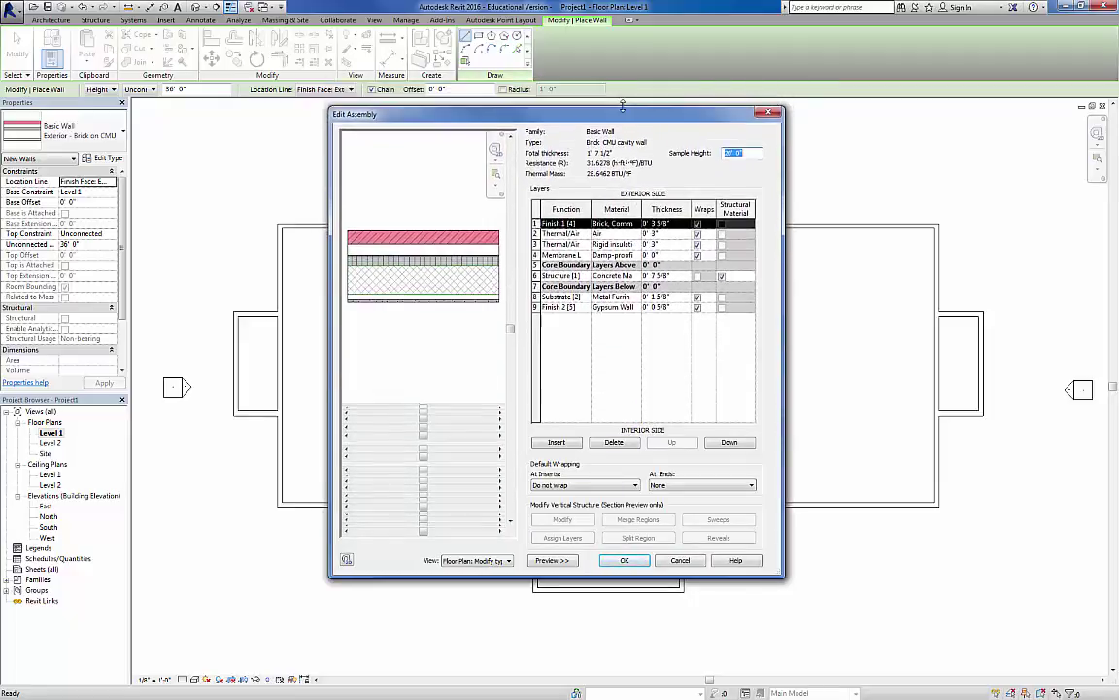
left_click_drag(782, 253, 928, 264)
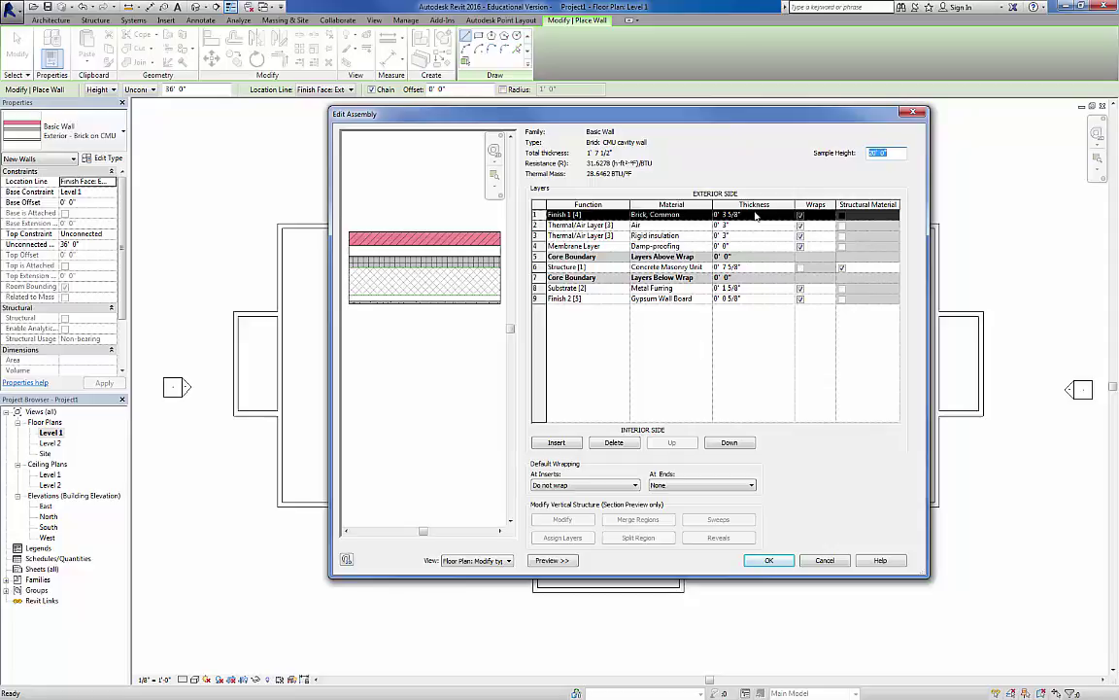
Set the brick layer to 4", the air gap to 2" and rigid insulation to 2".
left_click(744, 215)
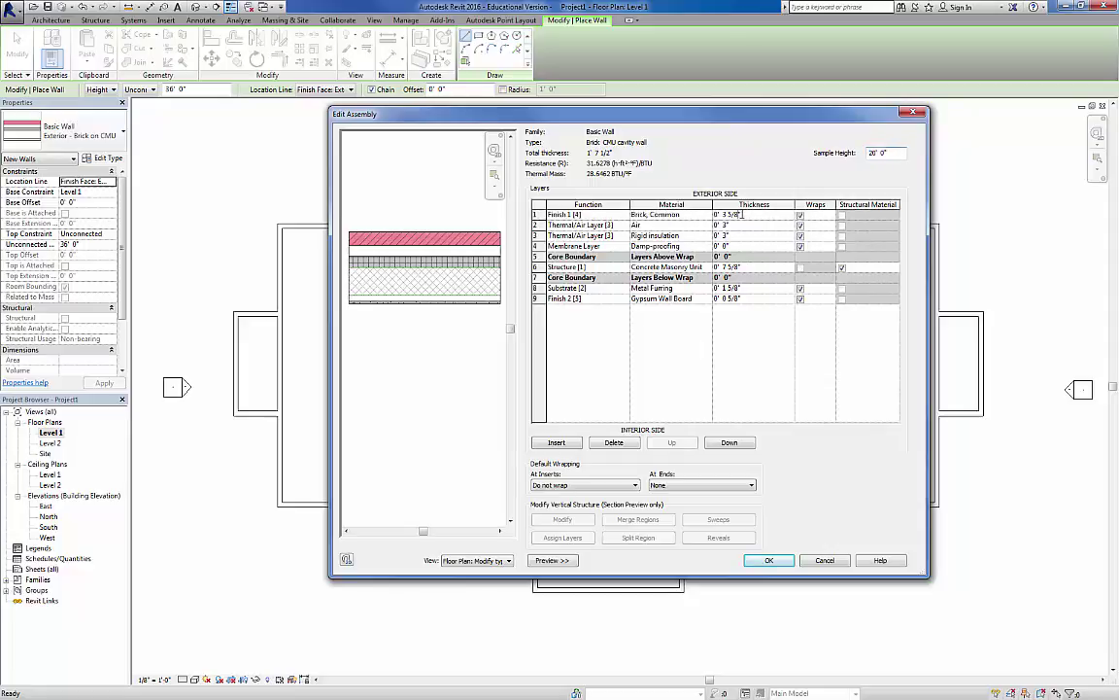
key("BackSpace")
key("BackSpace")
key("BackSpace")
key("BackSpace")
key("BackSpace")
key("BackSpace")
type("4")
left_click(728, 225)
key("BackSpace")
type("2")
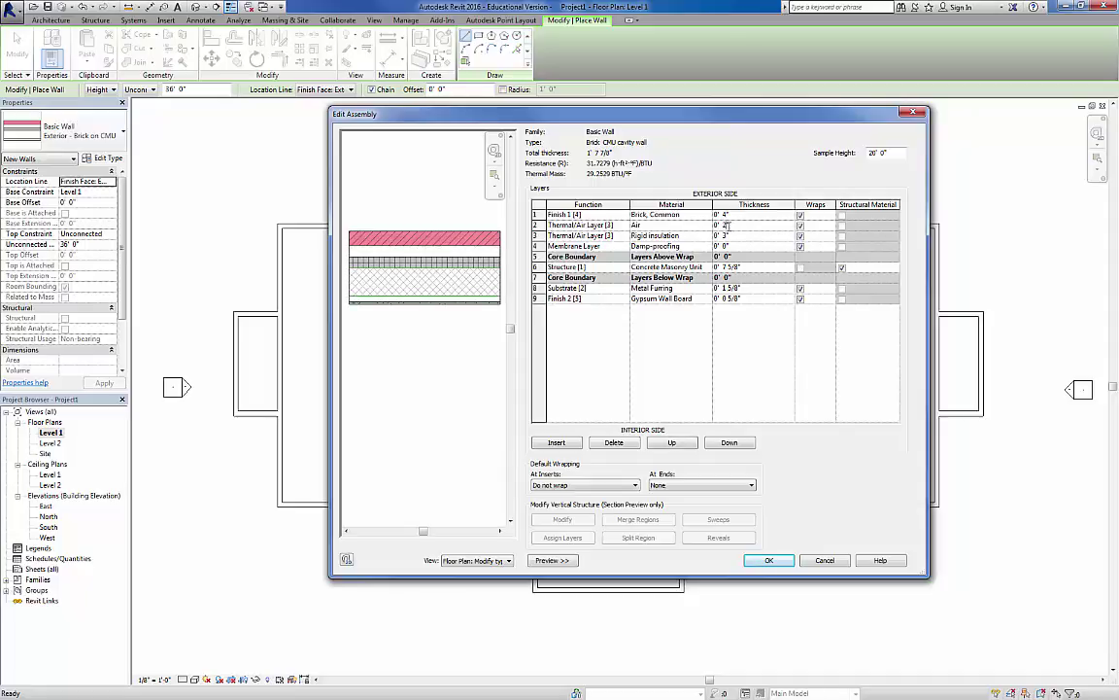
left_click(726, 235)
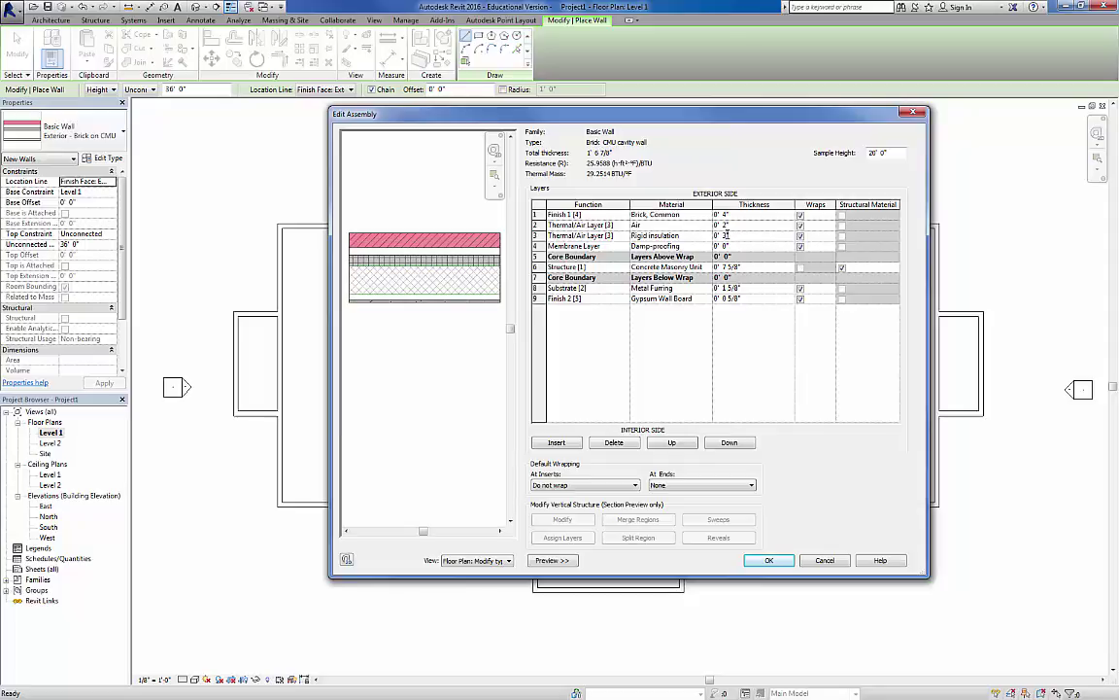
key("BackSpace")
type("2")
key("Tab")
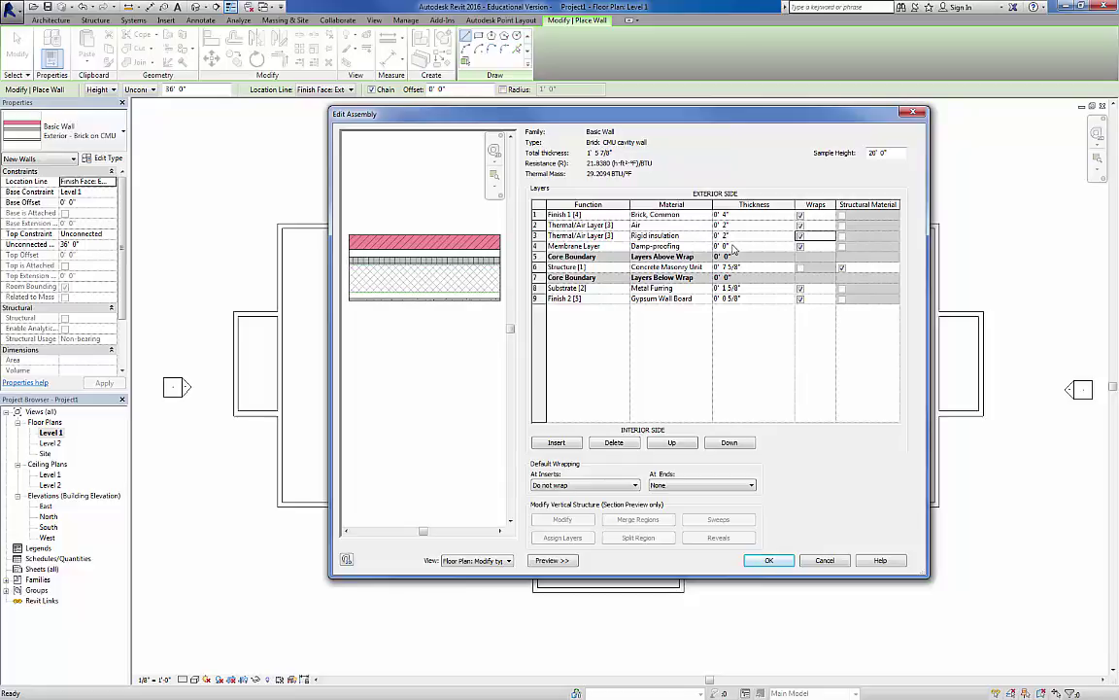
left_click(737, 271)
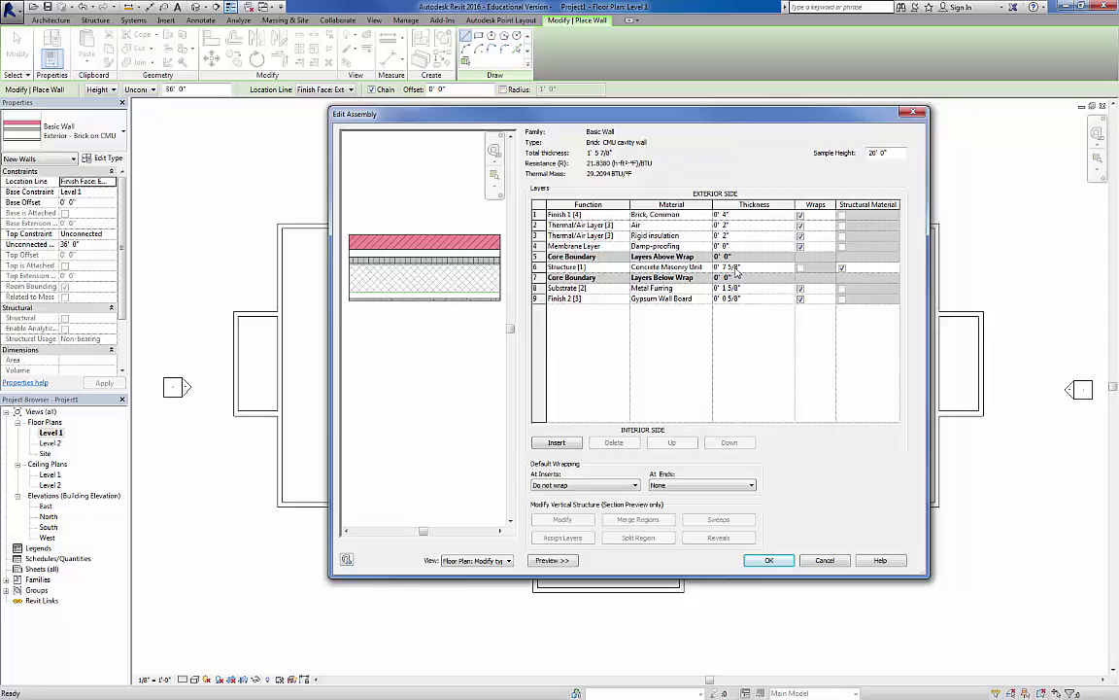
Make the CMU structure layer 8", change the metal furring thickness, and accept the layers.
type("5")
left_click(737, 288)
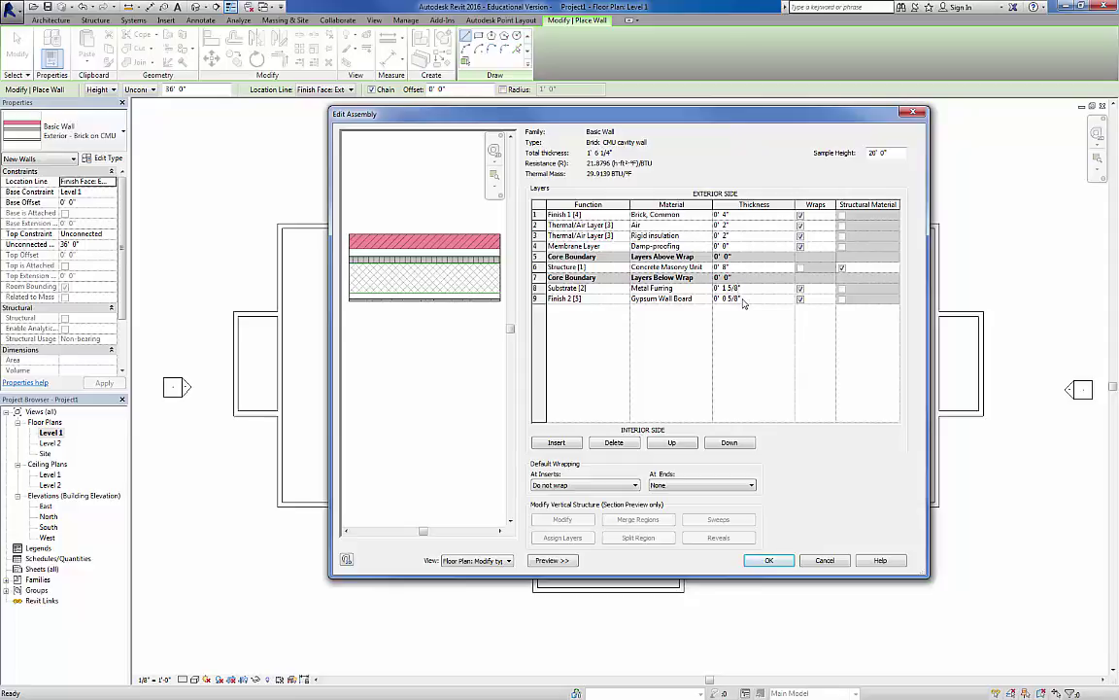
key("BackSpace")
type("2")
left_click(743, 300)
left_click(736, 289)
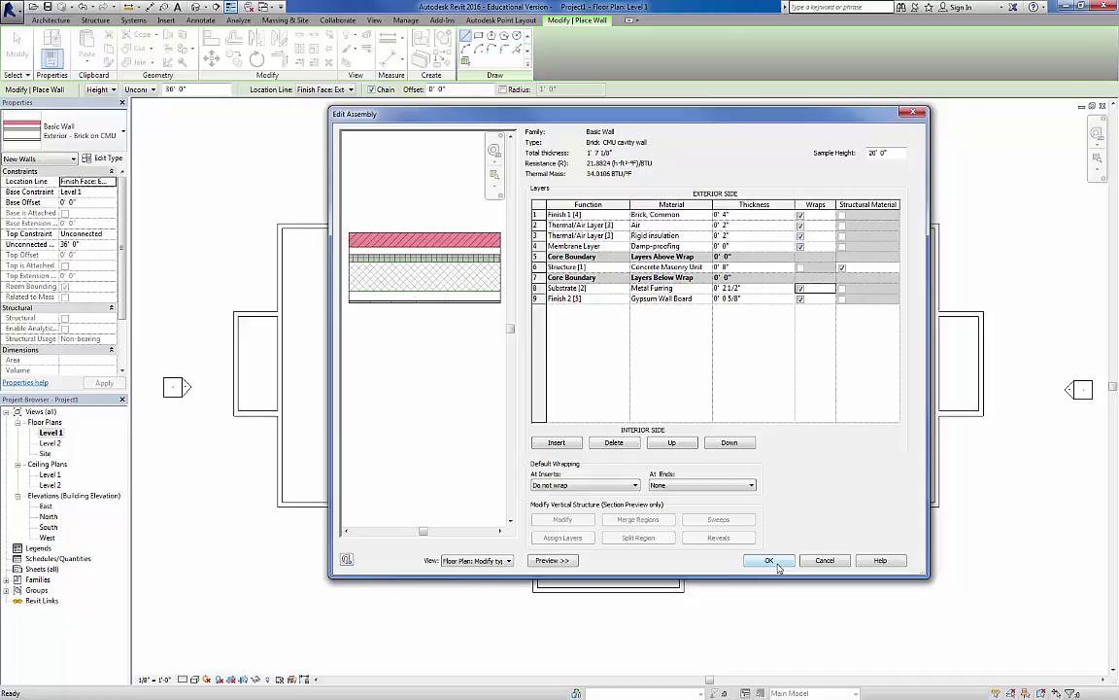
left_click(776, 563)
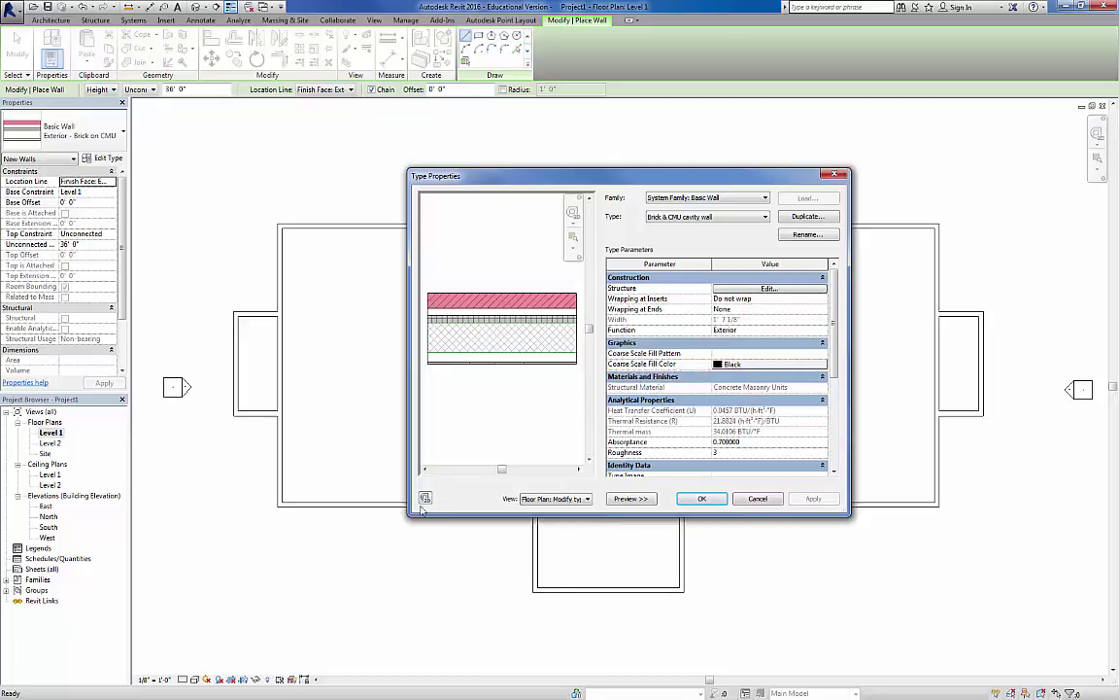
Close Type Properties with the cavity wall type applied and exit wall placement.
left_click(702, 498)
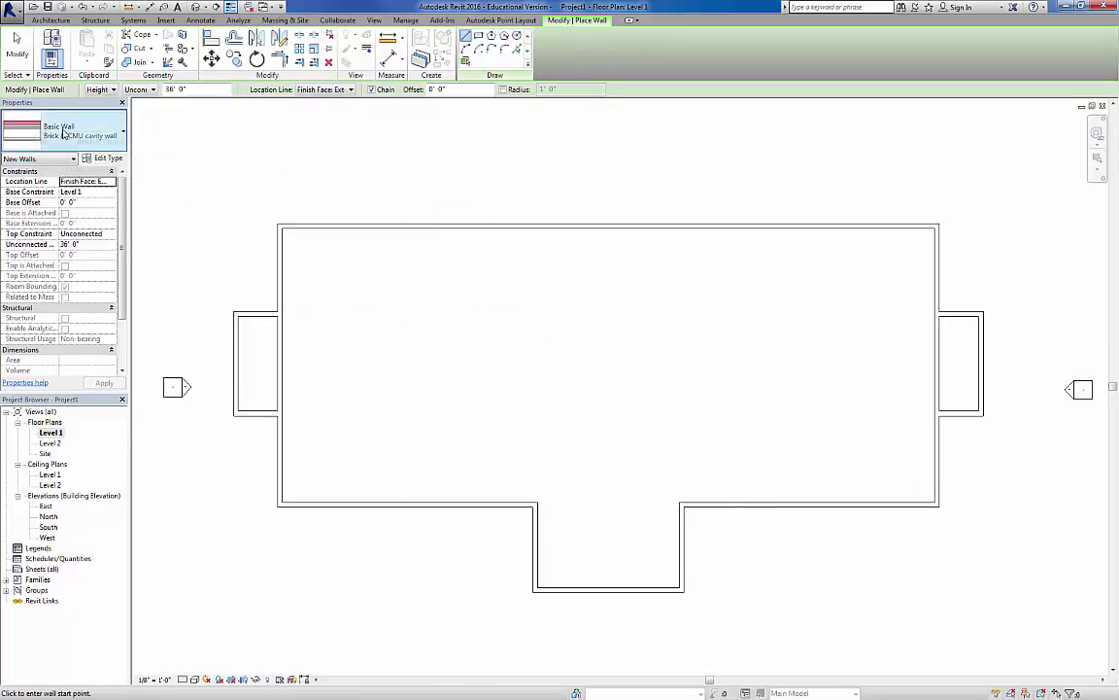
key("Escape")
key("Escape")
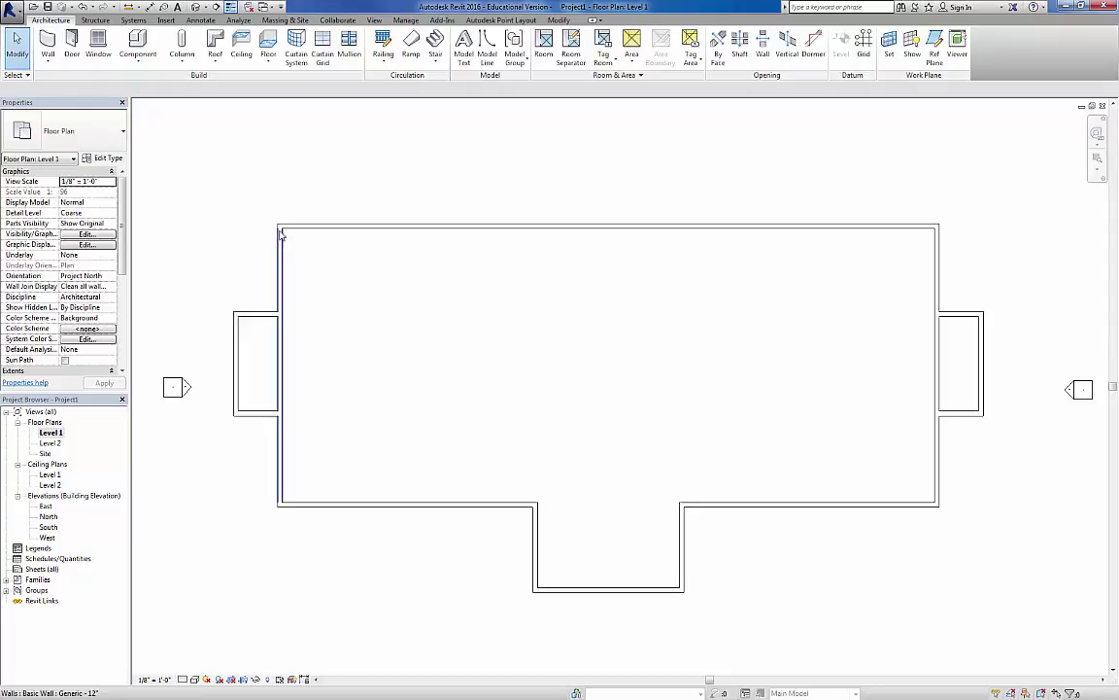
mouse_move(206, 194)
left_mouse_down()
mouse_move(330, 296)
mouse_move(1089, 693)
left_mouse_up()
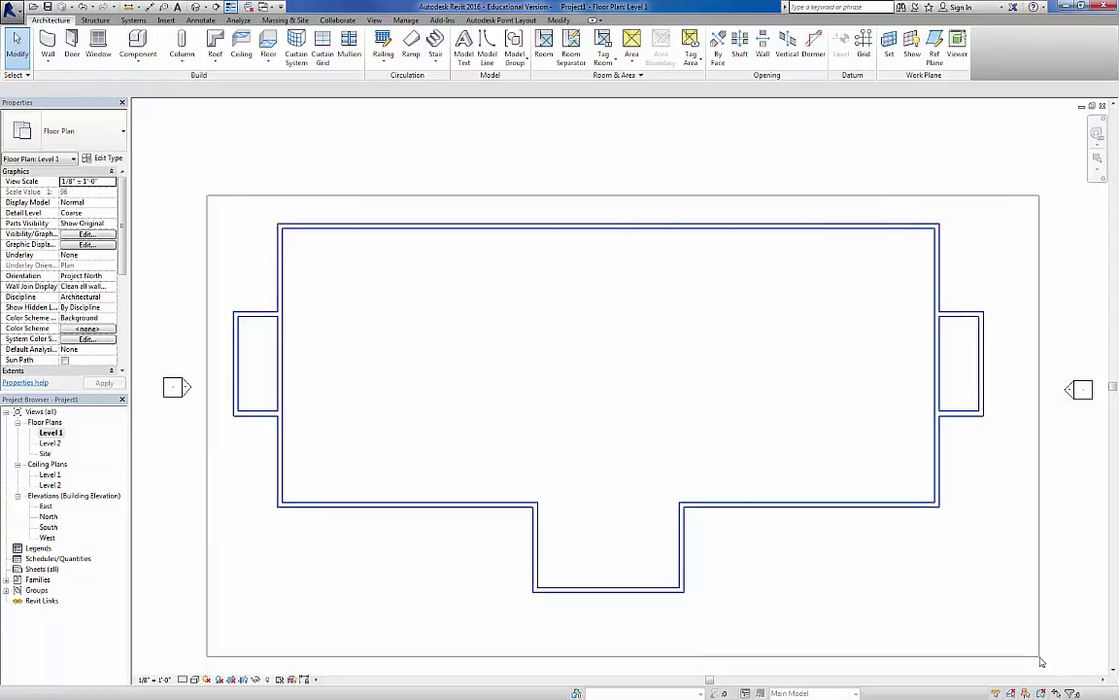
key("Escape")
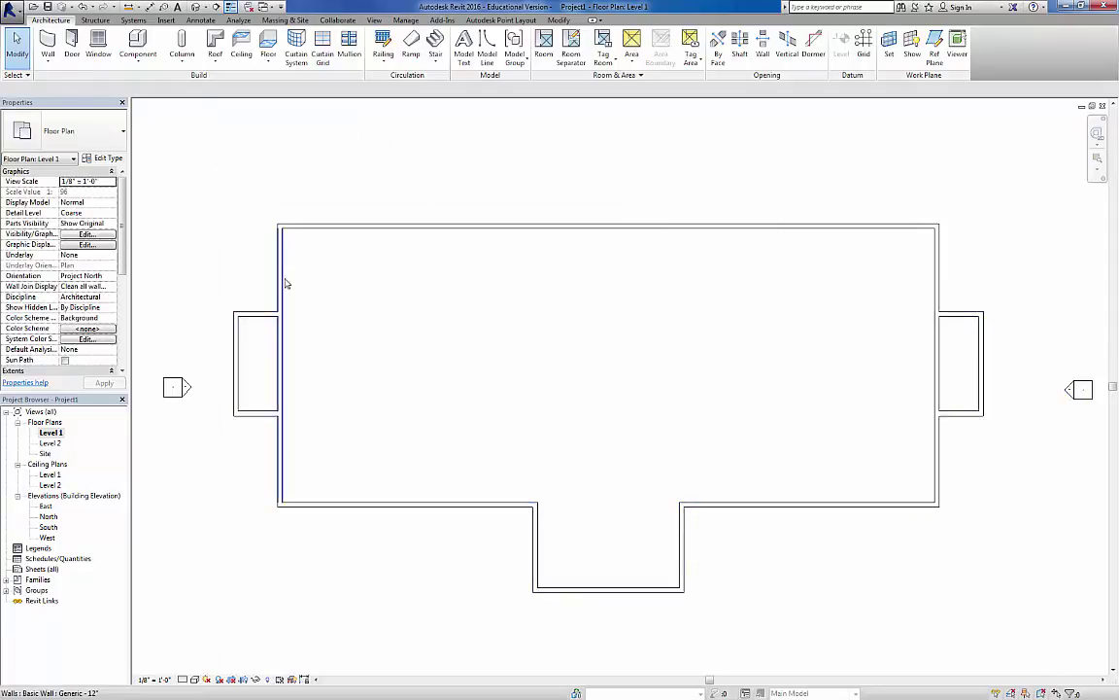
Select all 14 Generic - 12" walls using Select All Instances > In Entire Project.
left_click(281, 268)
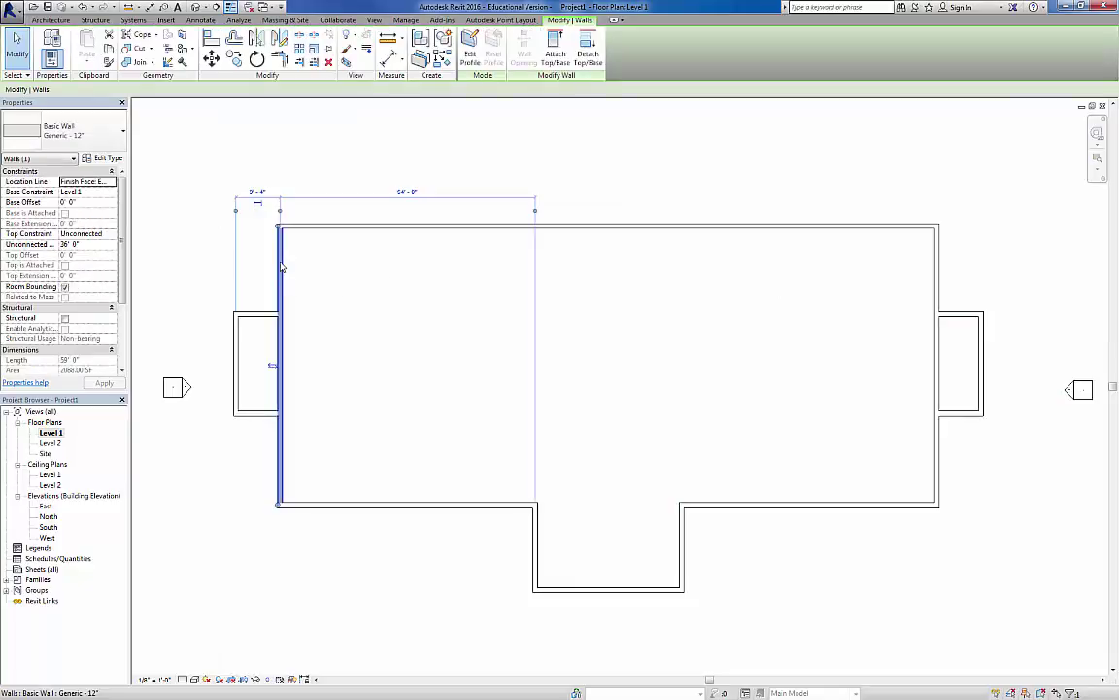
right_click(280, 264)
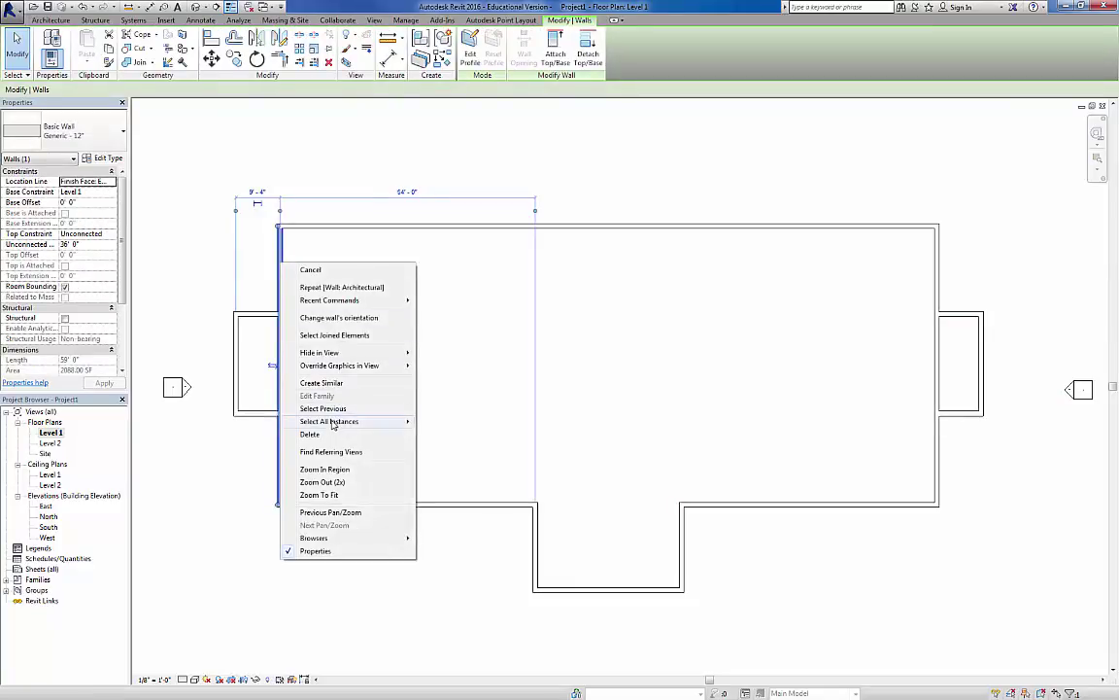
mouse_move(344, 424)
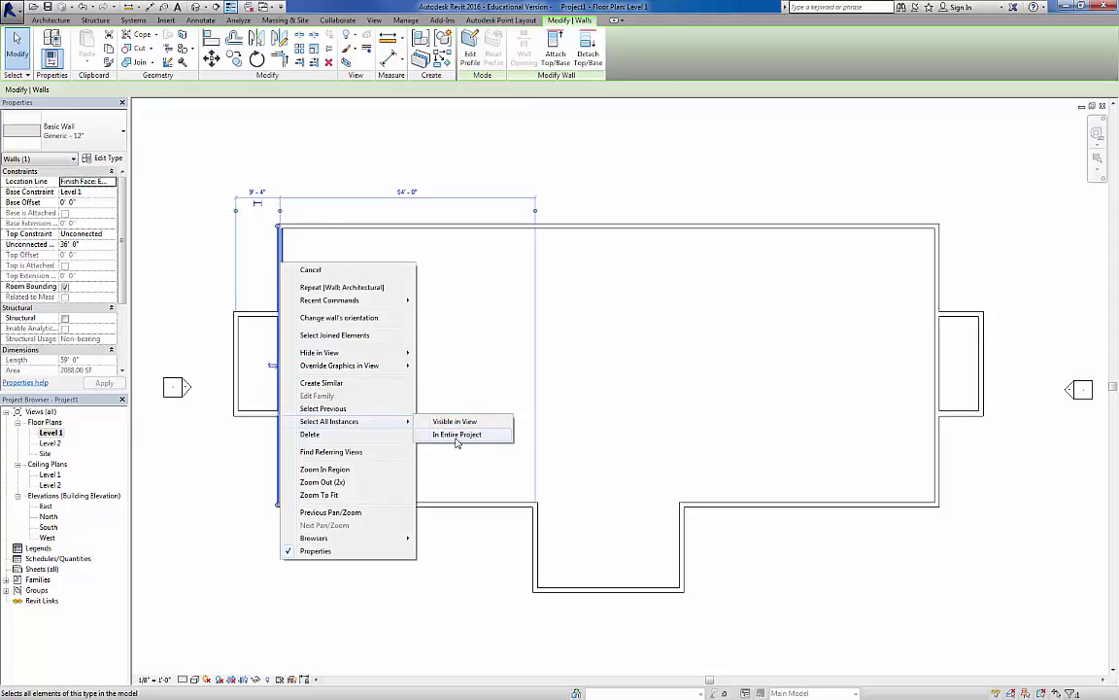
left_click(457, 435)
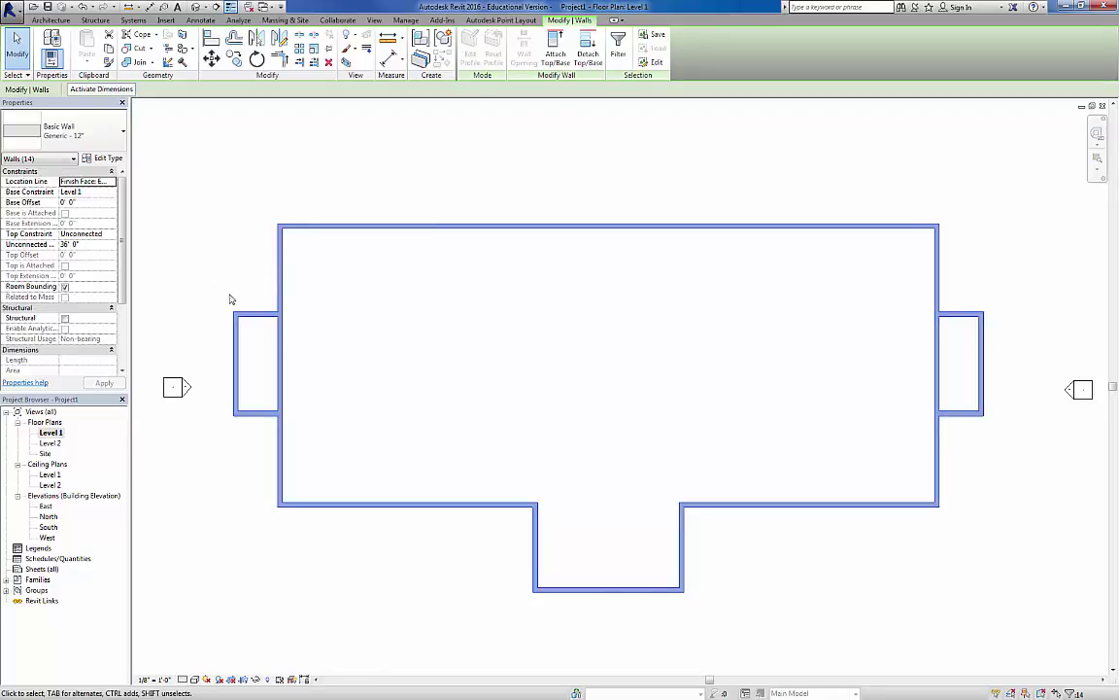
Switch the selected walls to Basic Wall: Brick & CMU cavity wall in the type selector.
left_click(112, 131)
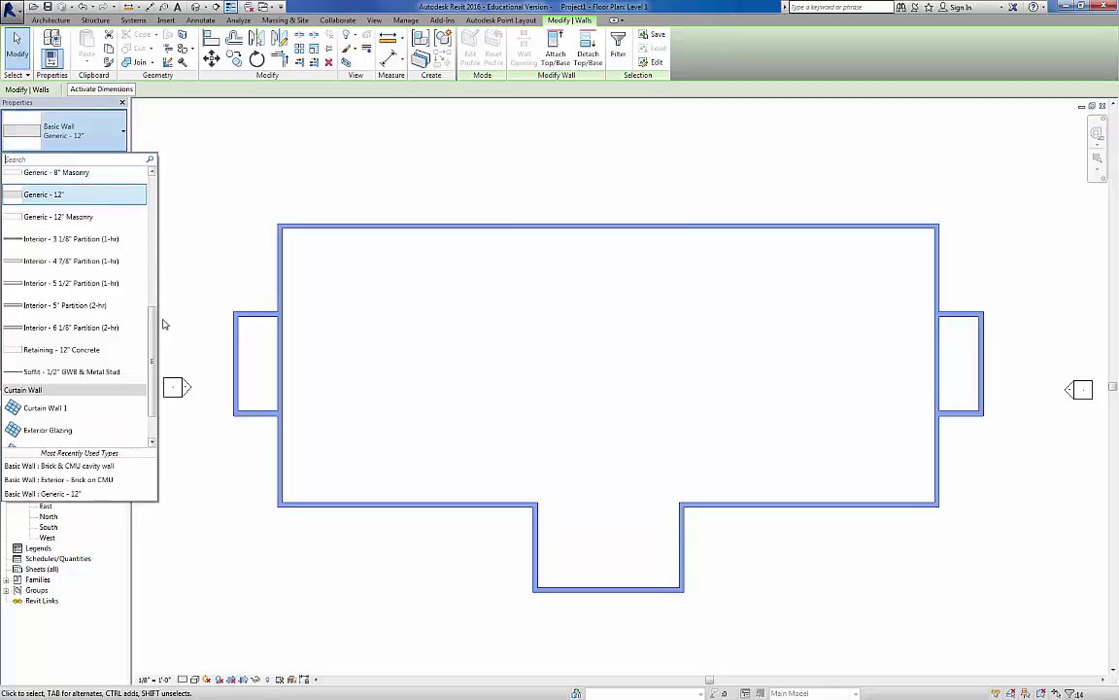
scroll(163, 226, "up", 3)
scroll(163, 226, "up", 2)
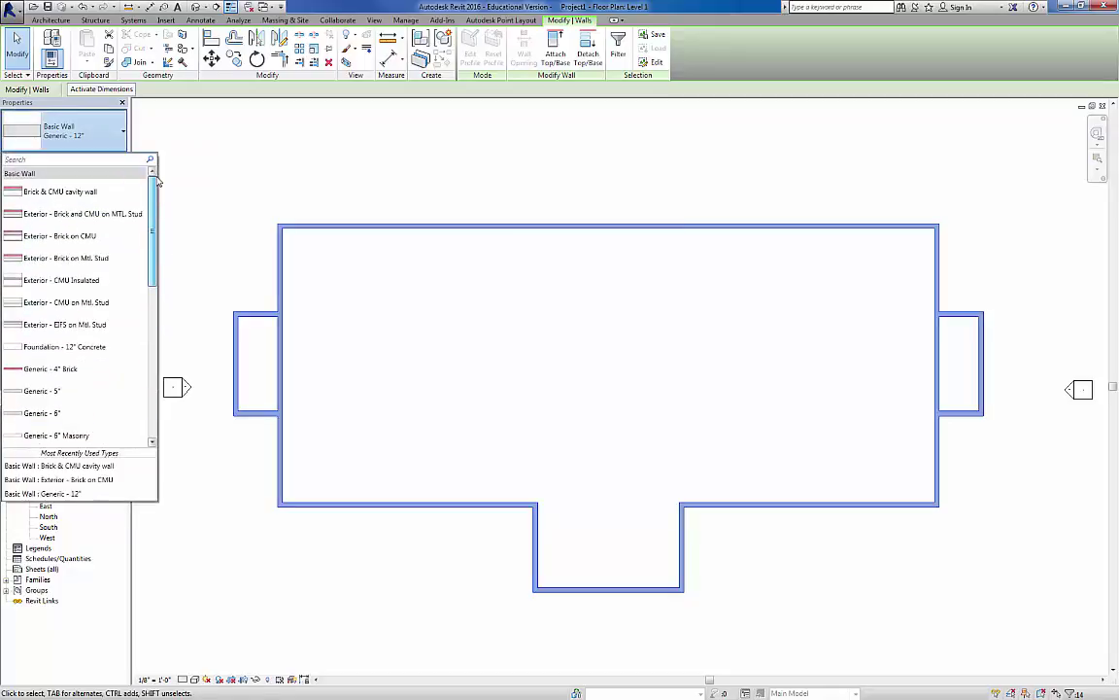
left_click(39, 192)
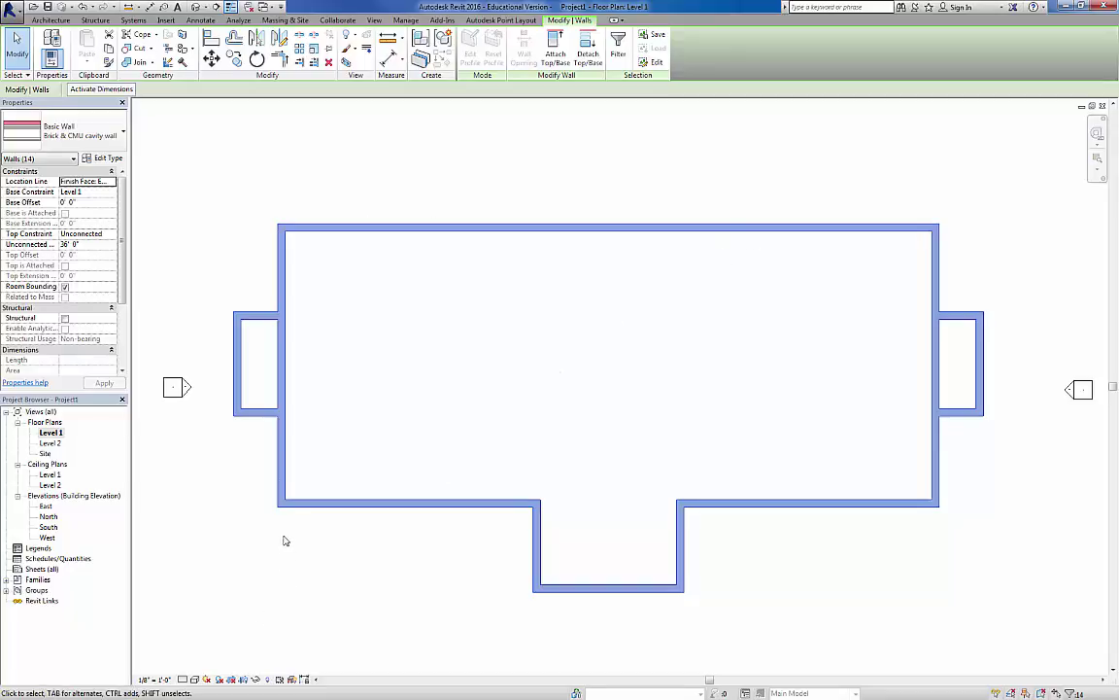
scroll(272, 495, "up", 2)
Deselect the walls and set the Level 1 plan's Detail Level to Medium.
left_click(285, 577)
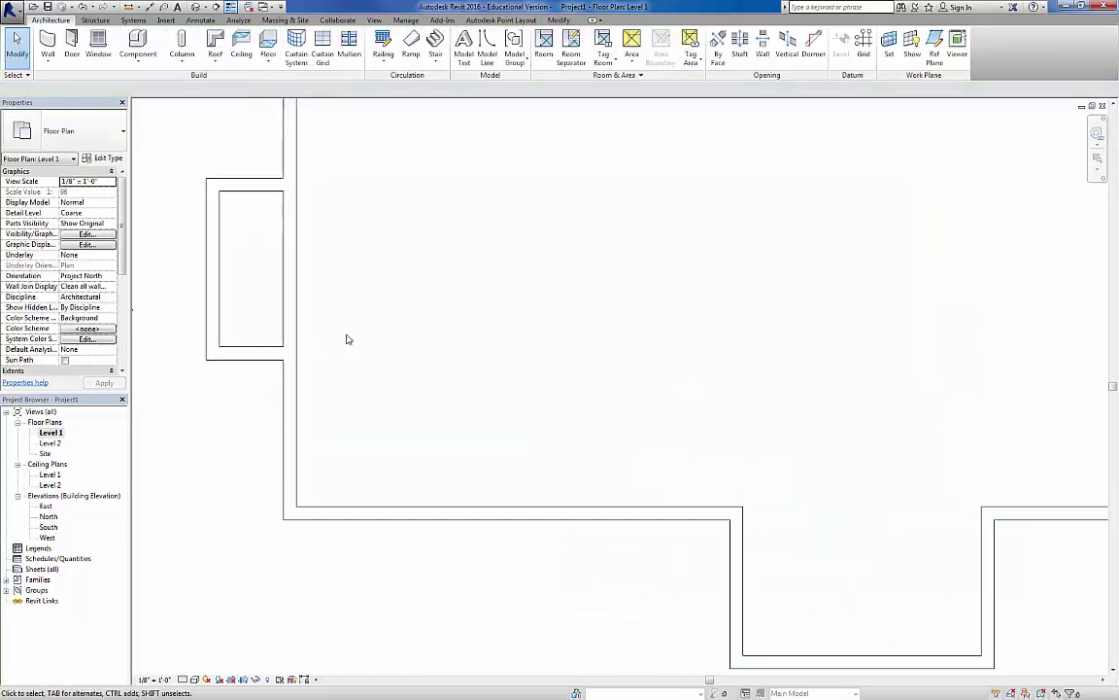
scroll(345, 577, "down", 1)
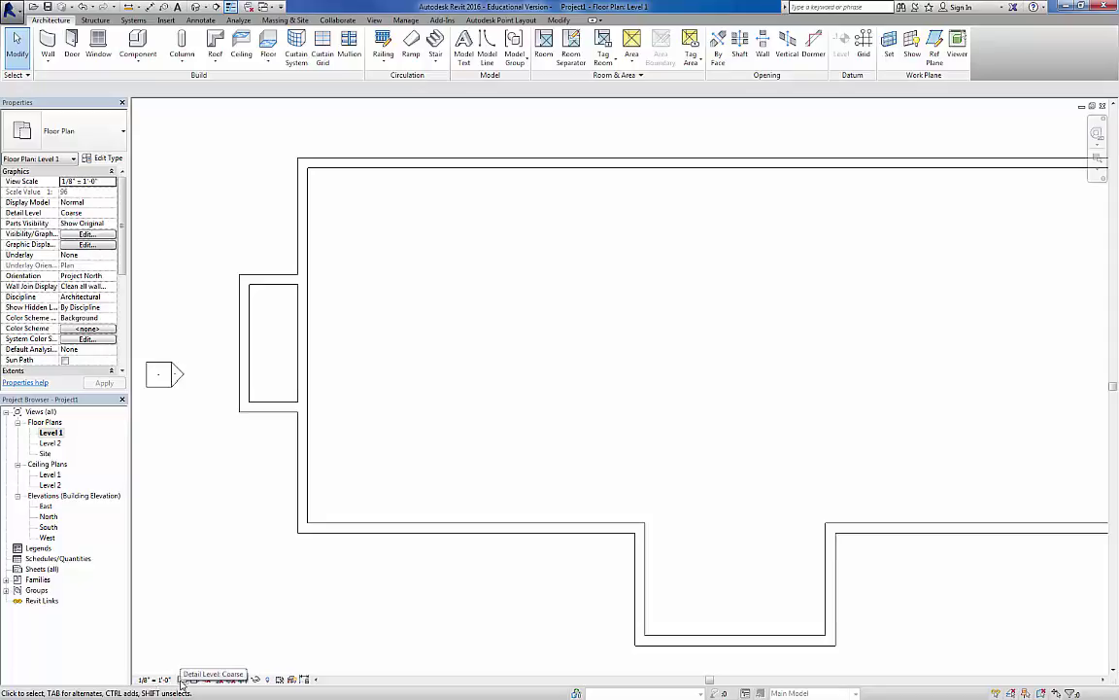
left_click(181, 679)
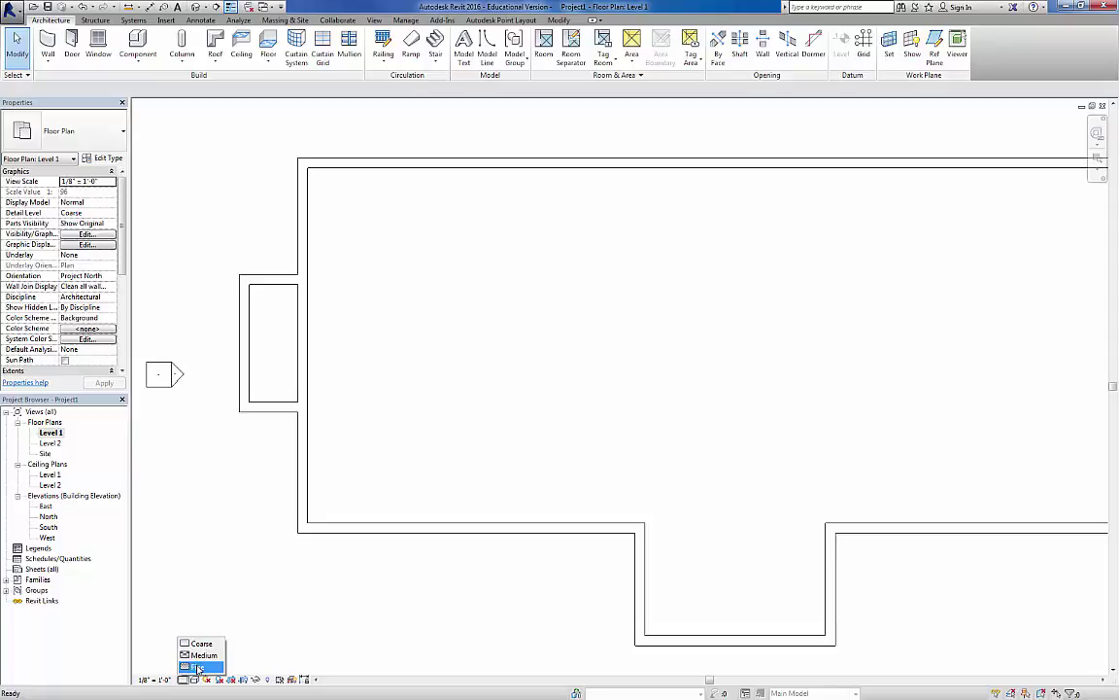
left_click(199, 657)
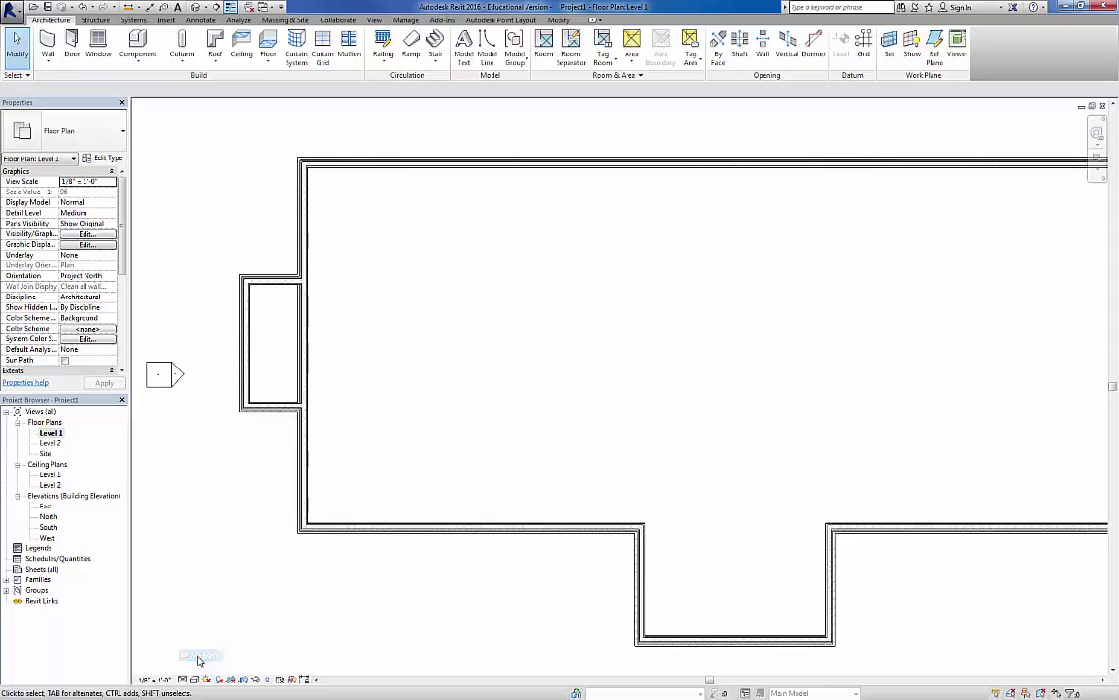
scroll(297, 529, "up", 3)
scroll(297, 529, "up", 3)
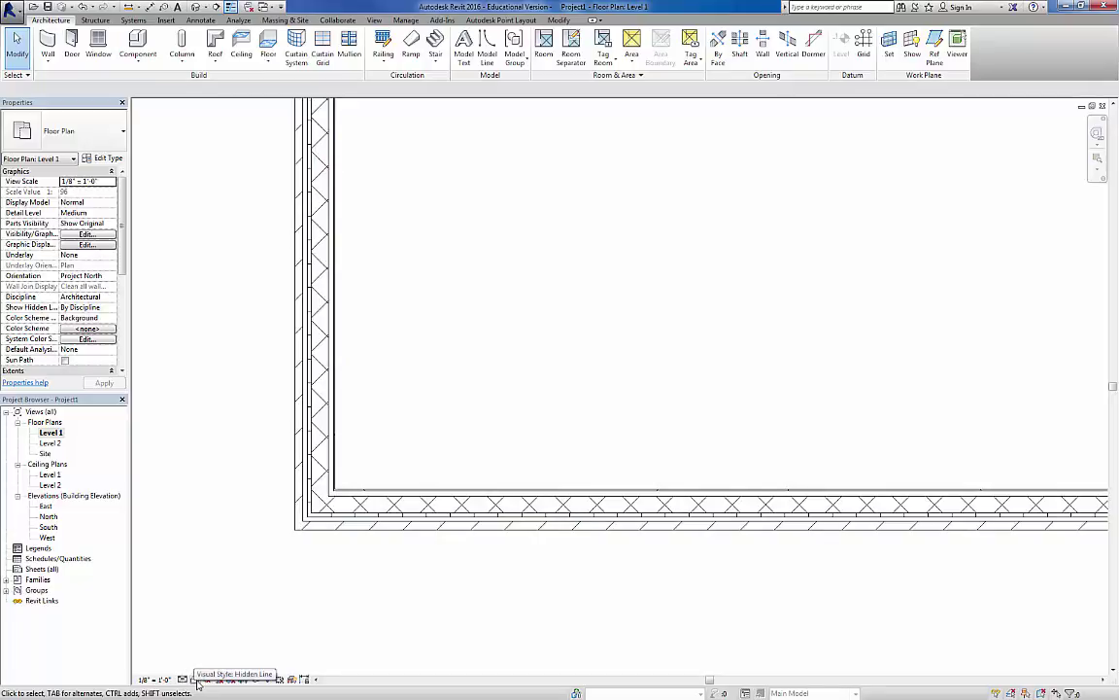
Set the plan's visual style to Shaded, toggle Thin Lines off and on, and select the bottom wall.
left_click(198, 681)
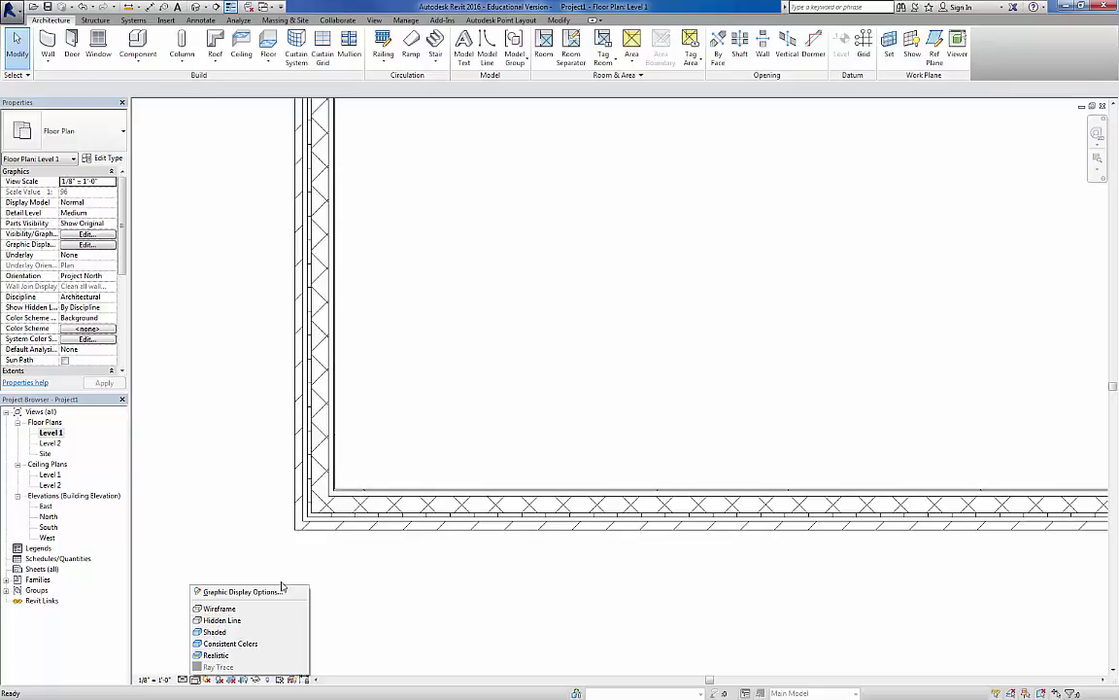
left_click(216, 633)
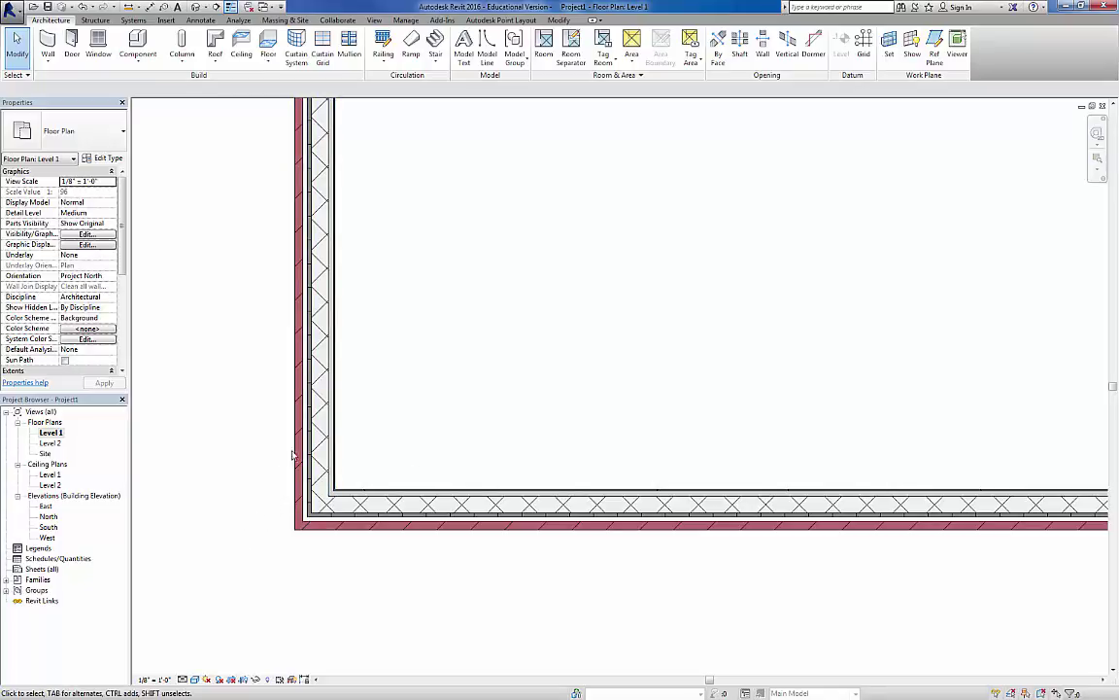
left_click(215, 7)
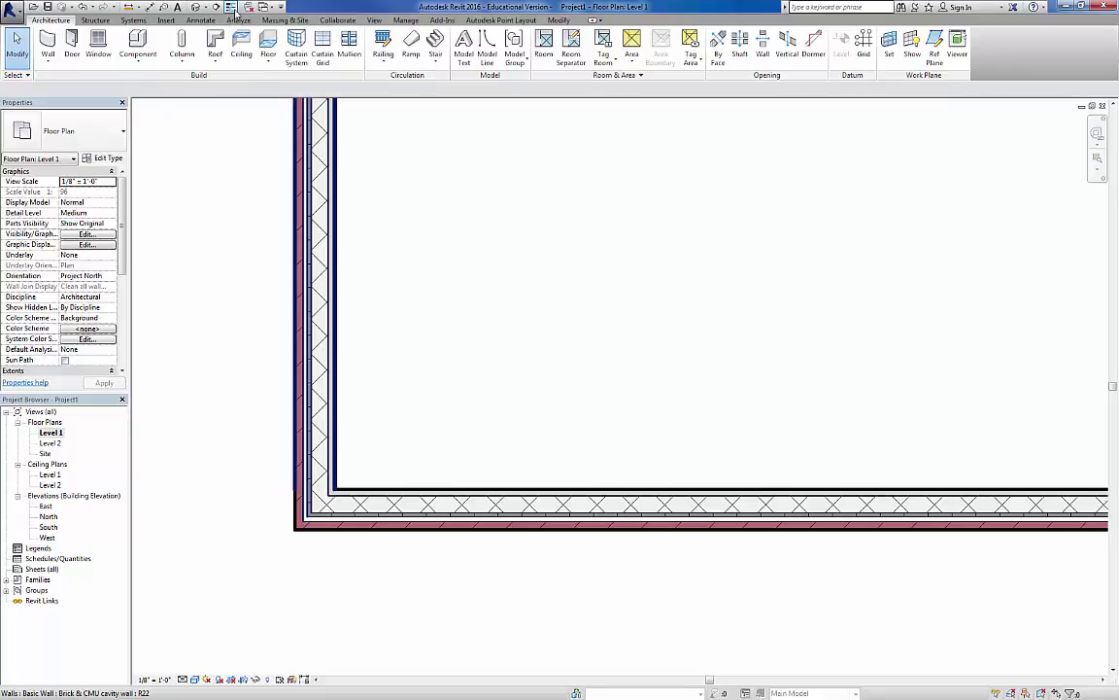
left_click(230, 8)
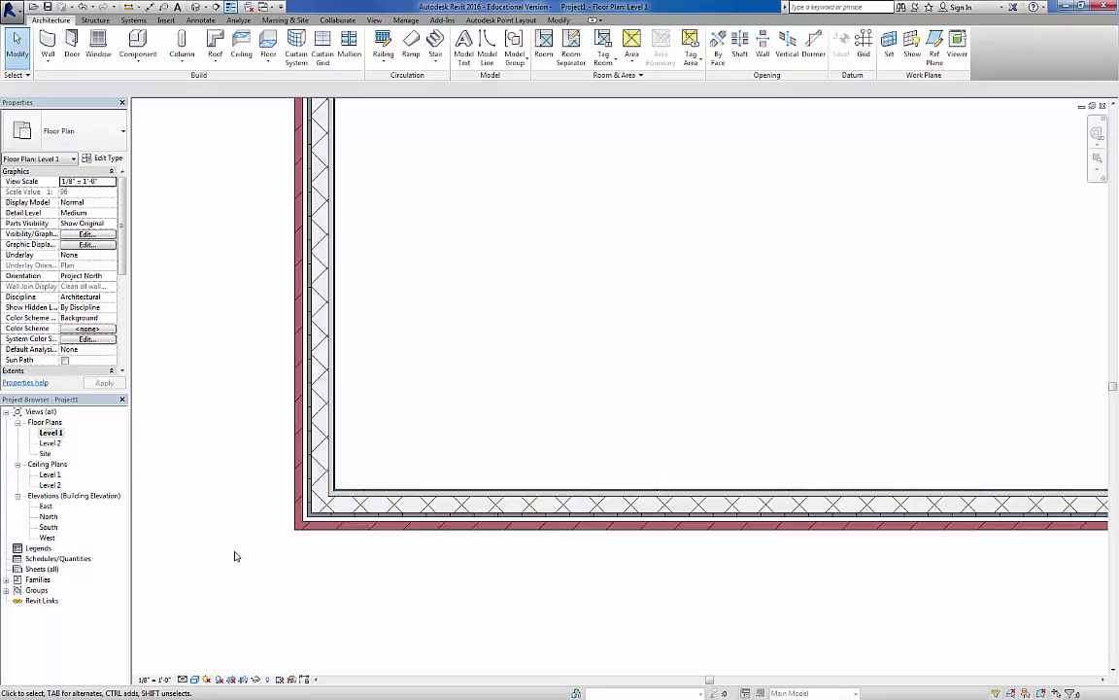
left_click(542, 525)
Flip the bottom wall so its brick layer faces outside, then deselect it.
left_click(999, 532)
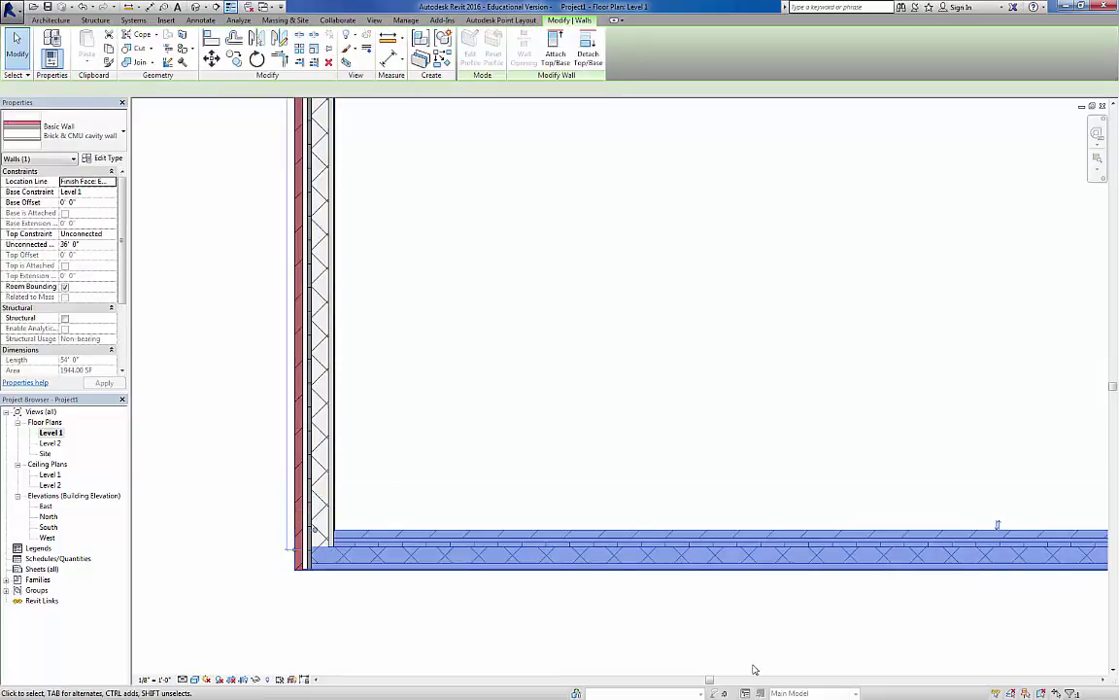
left_click(783, 658)
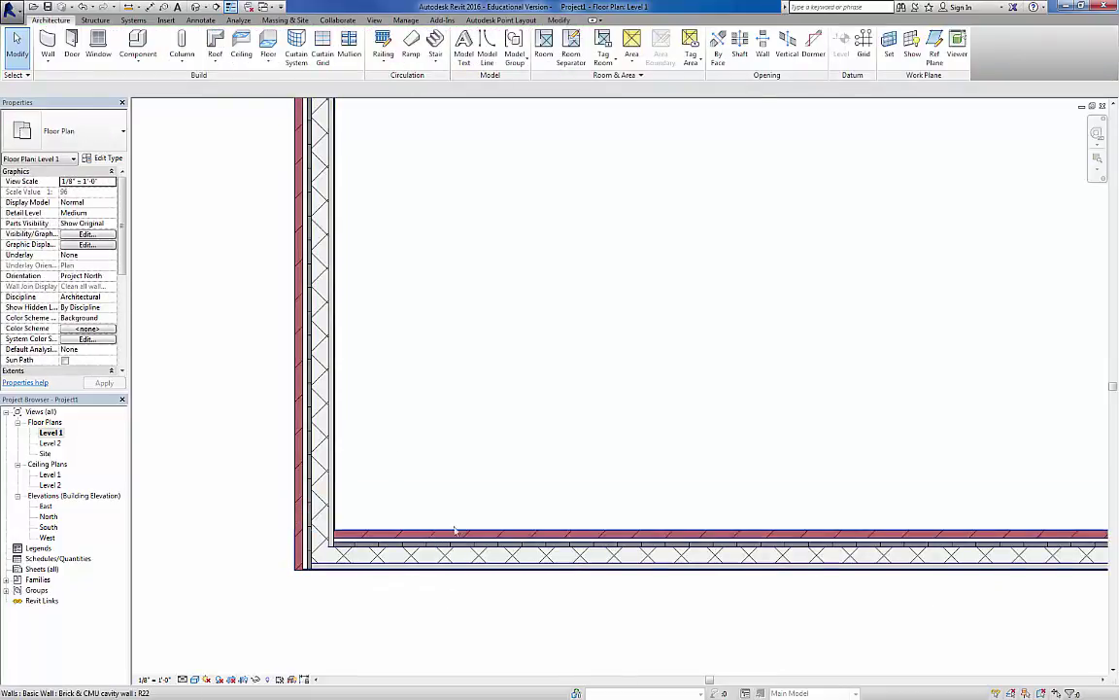
left_click(997, 532)
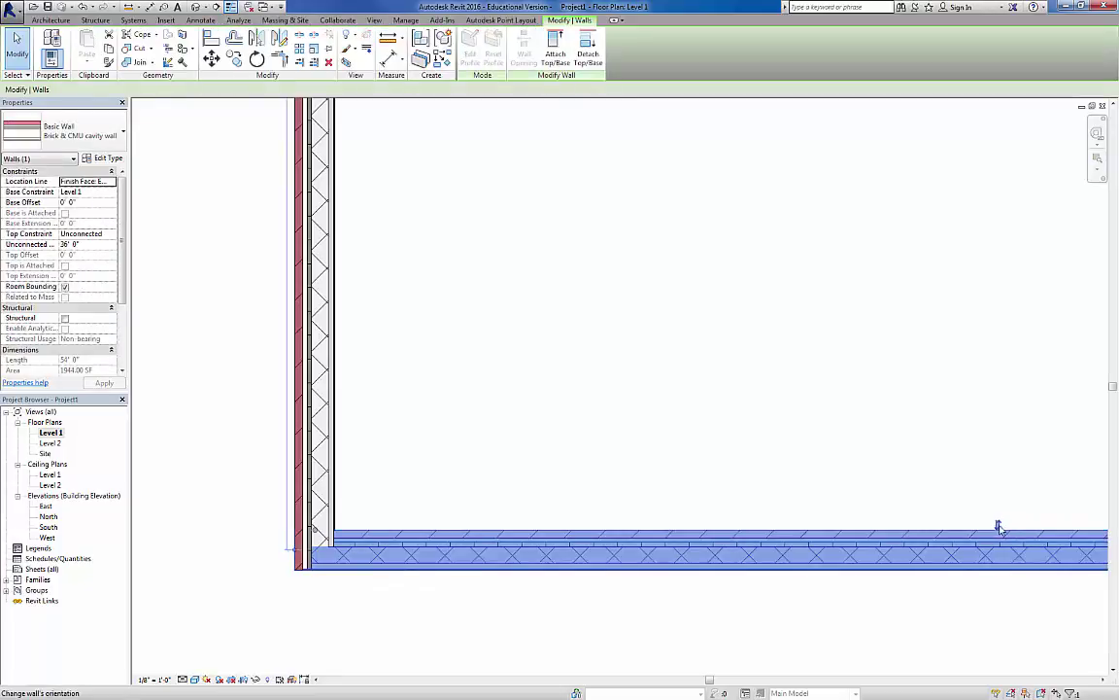
left_click(997, 527)
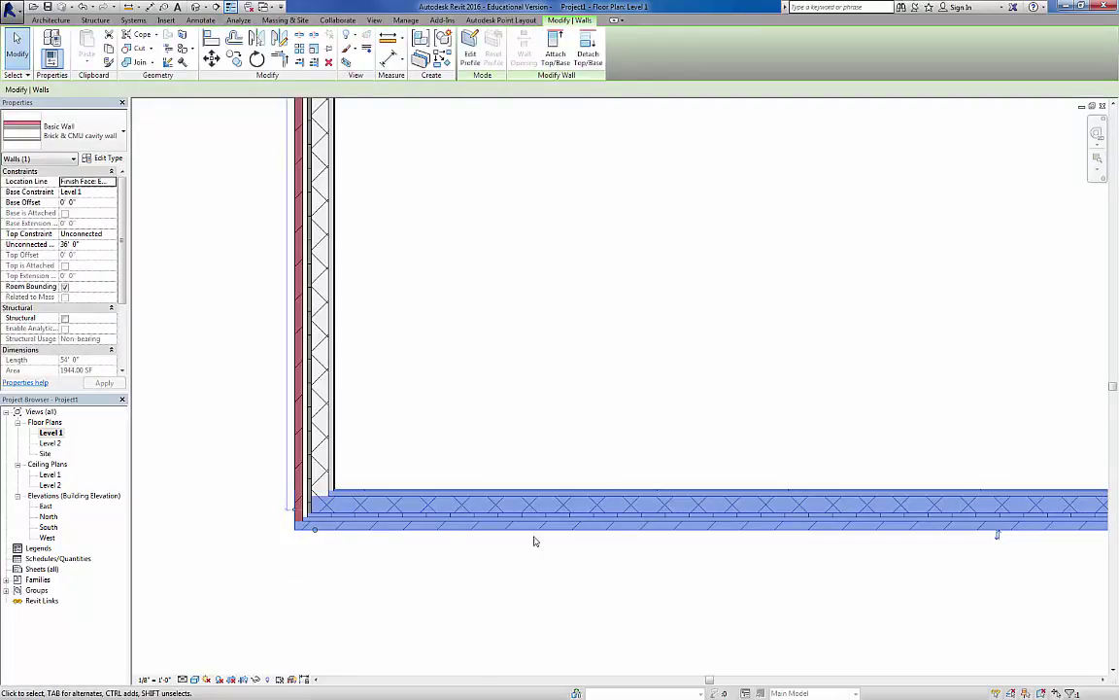
left_click(323, 631)
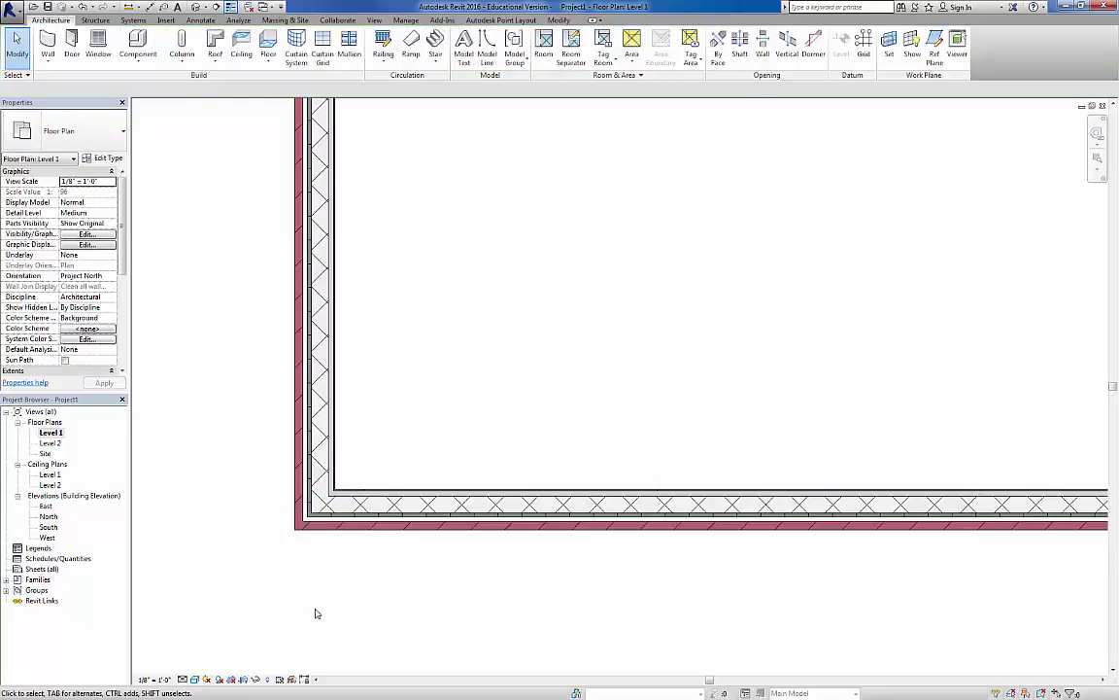
Zoom out and pan so the whole building outline is centered in view.
scroll(311, 594, "down", 3)
scroll(311, 594, "down", 3)
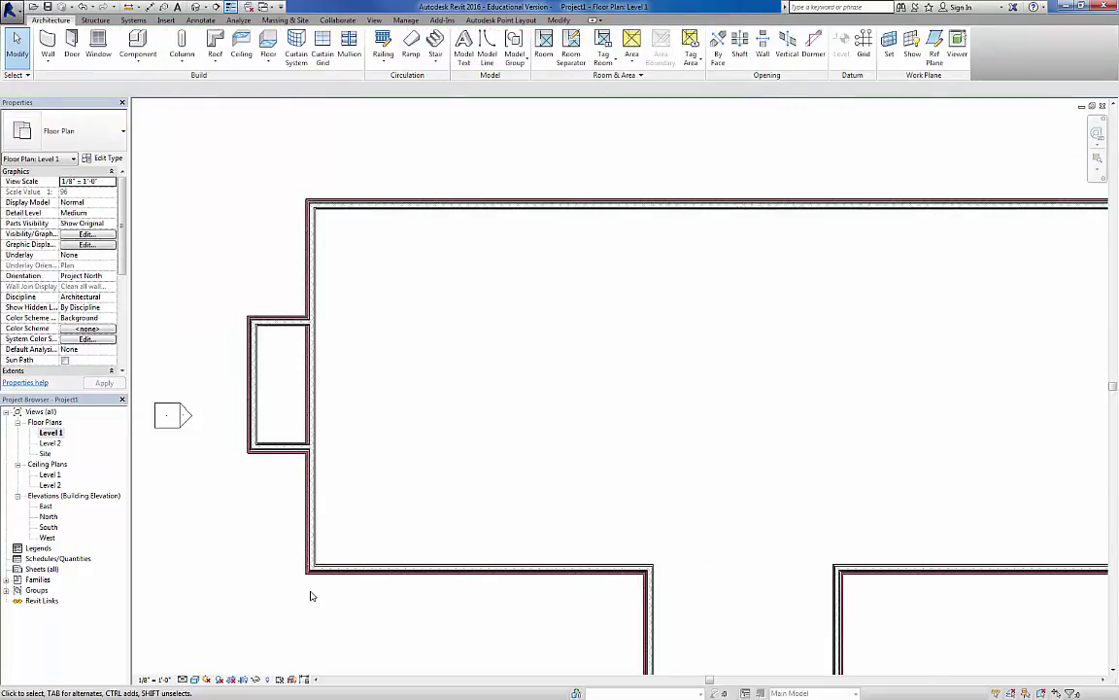
scroll(313, 595, "down", 2)
scroll(675, 403, "up", 3)
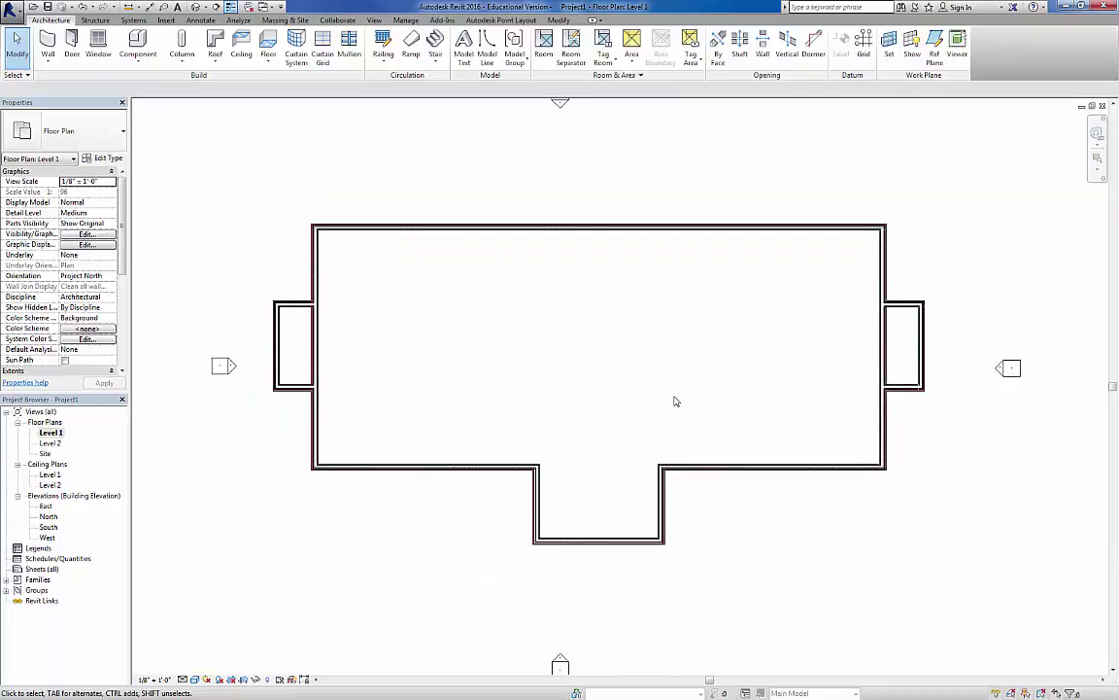
middle_click_drag(630, 414, 677, 426)
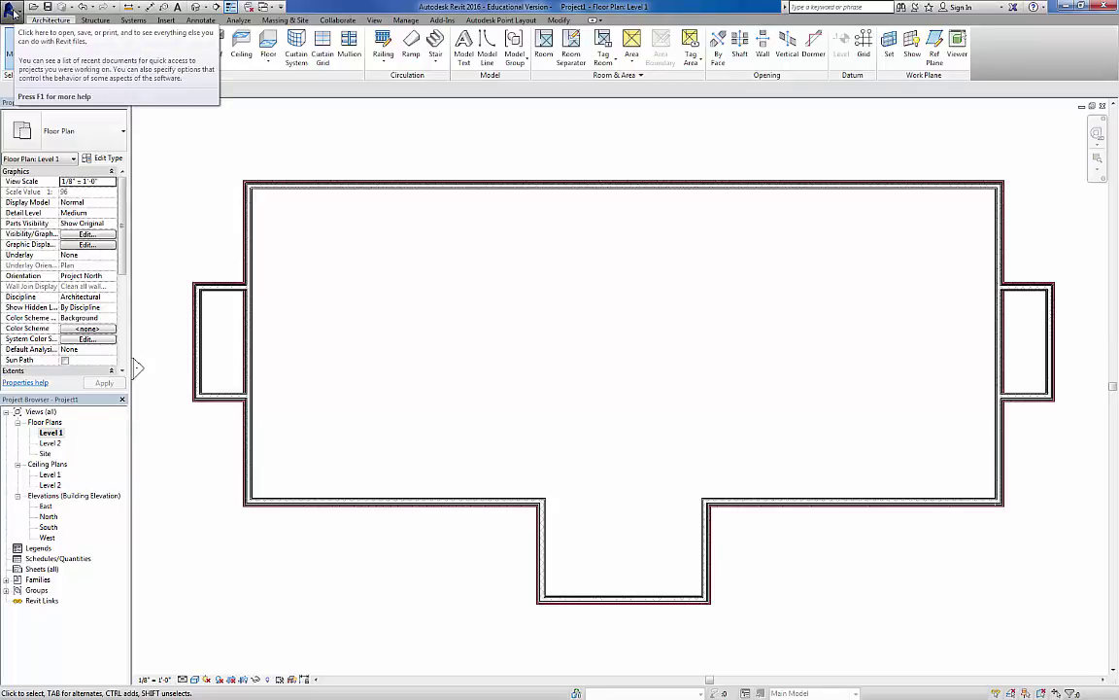
Start Save As and browse to Removable Disk (I:).
left_click(14, 12)
mouse_move(41, 151)
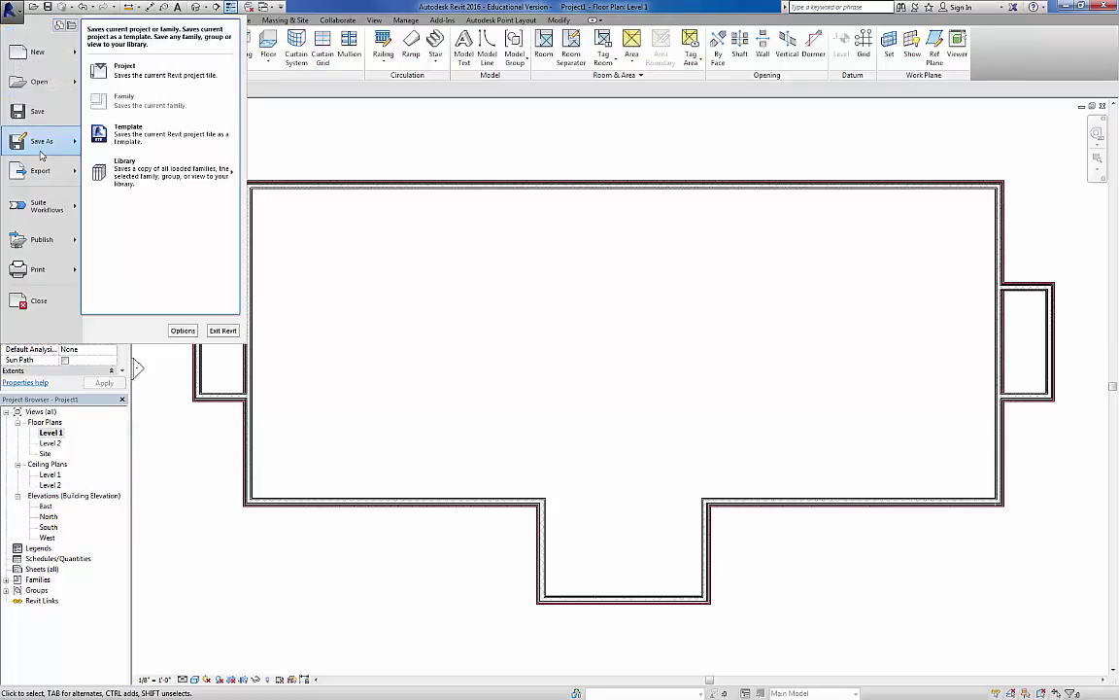
left_click(158, 68)
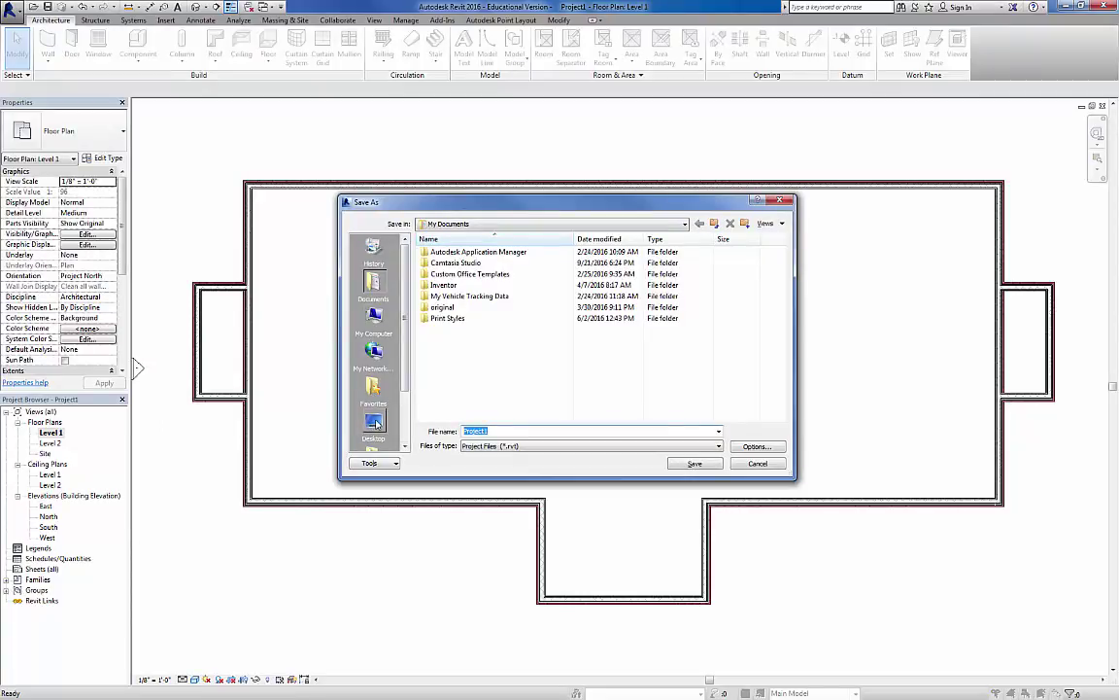
left_click(375, 422)
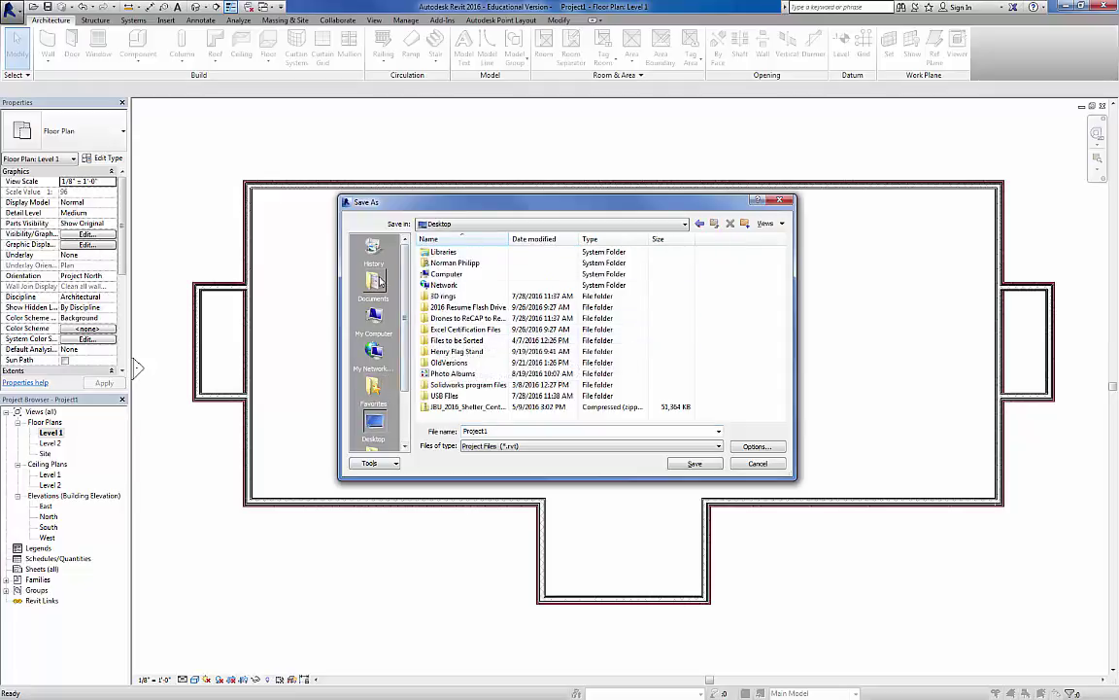
left_click(374, 321)
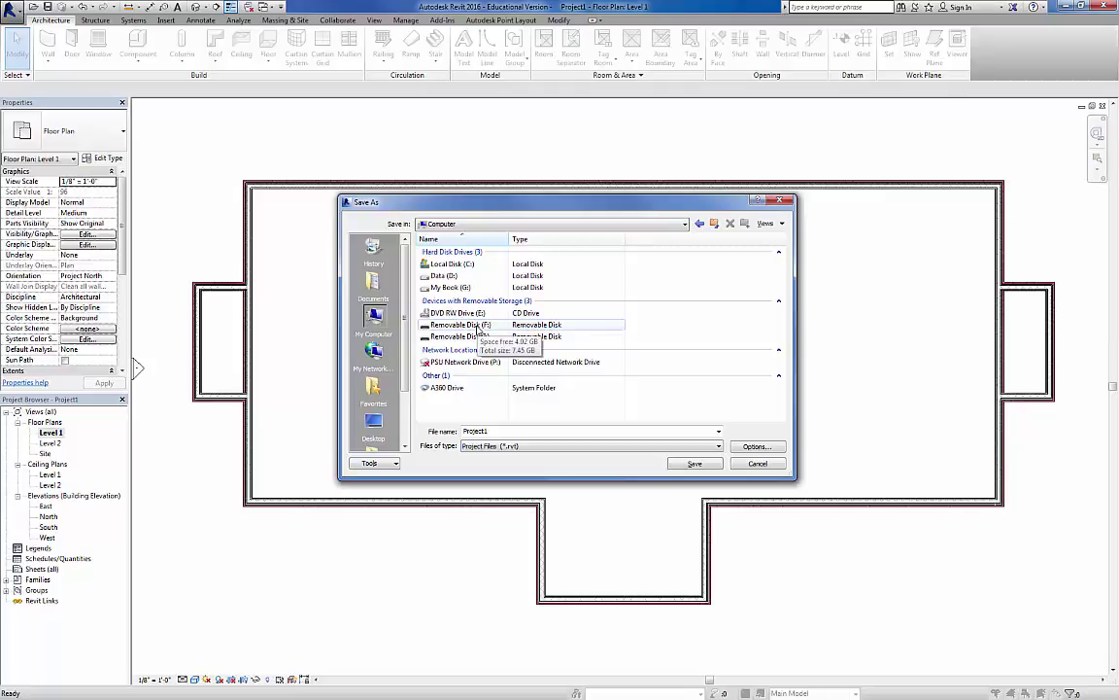
double_click(476, 326)
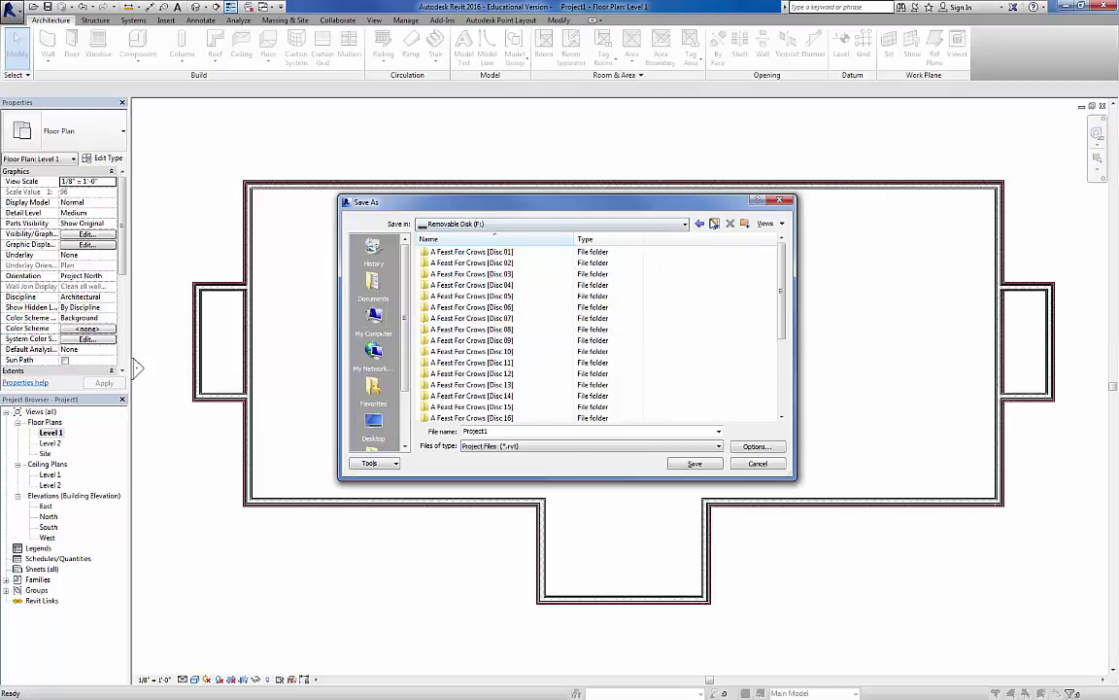
left_click(715, 224)
double_click(429, 336)
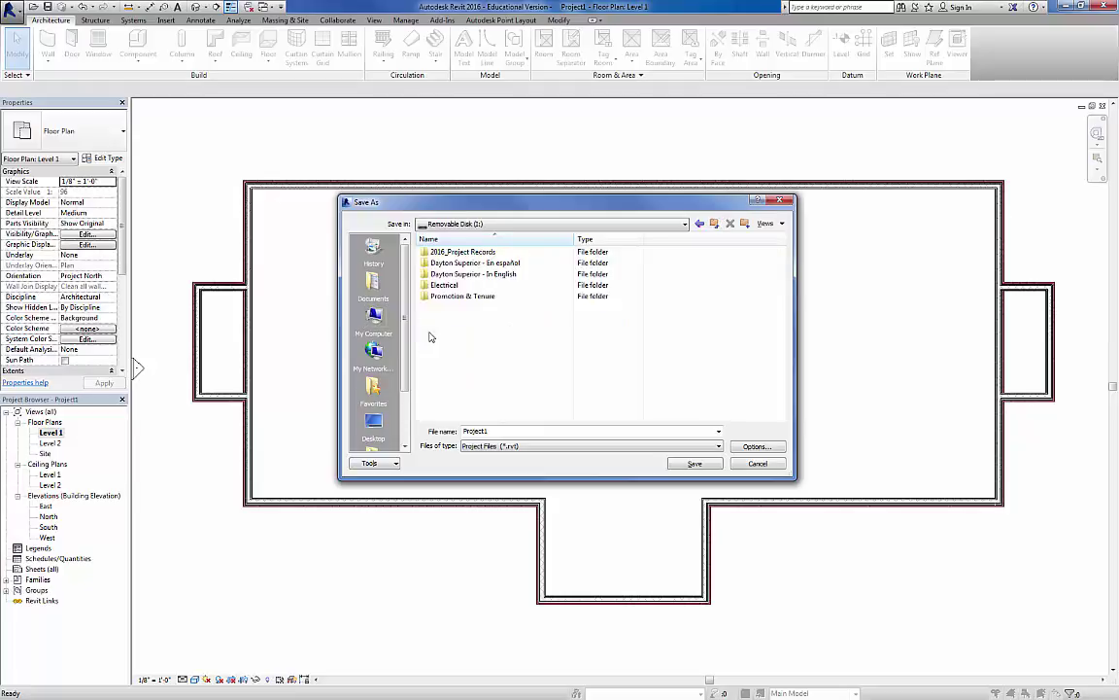
Create a new folder named 'Revit Arch Tutorial' on the removable disk.
right_click(502, 340)
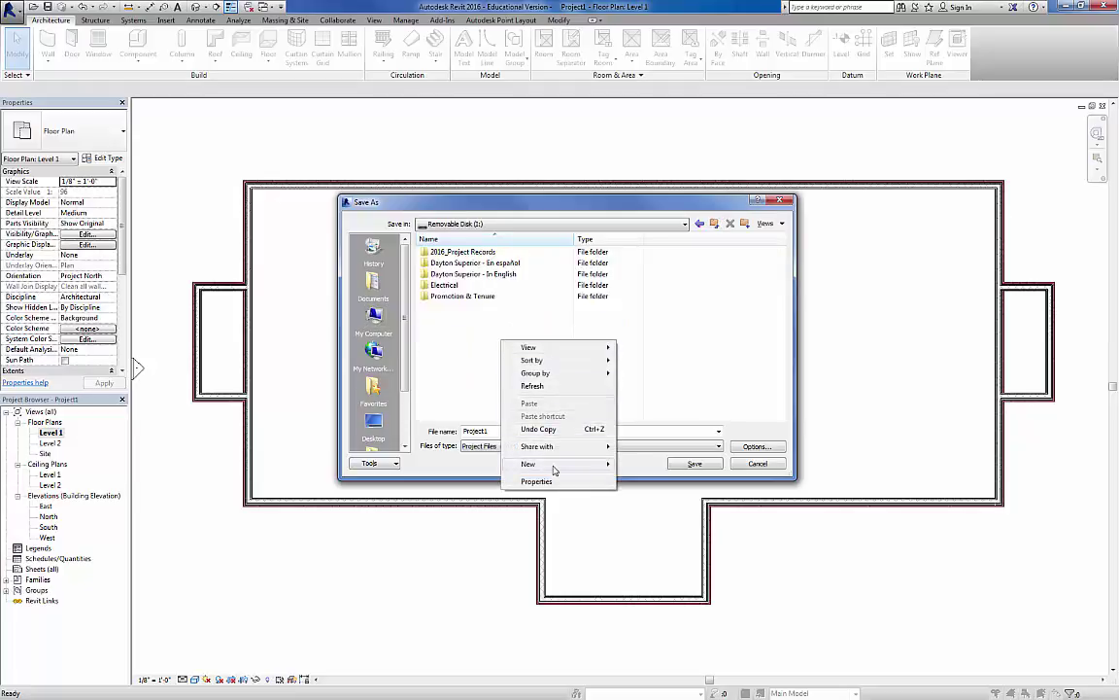
mouse_move(564, 463)
left_click(644, 228)
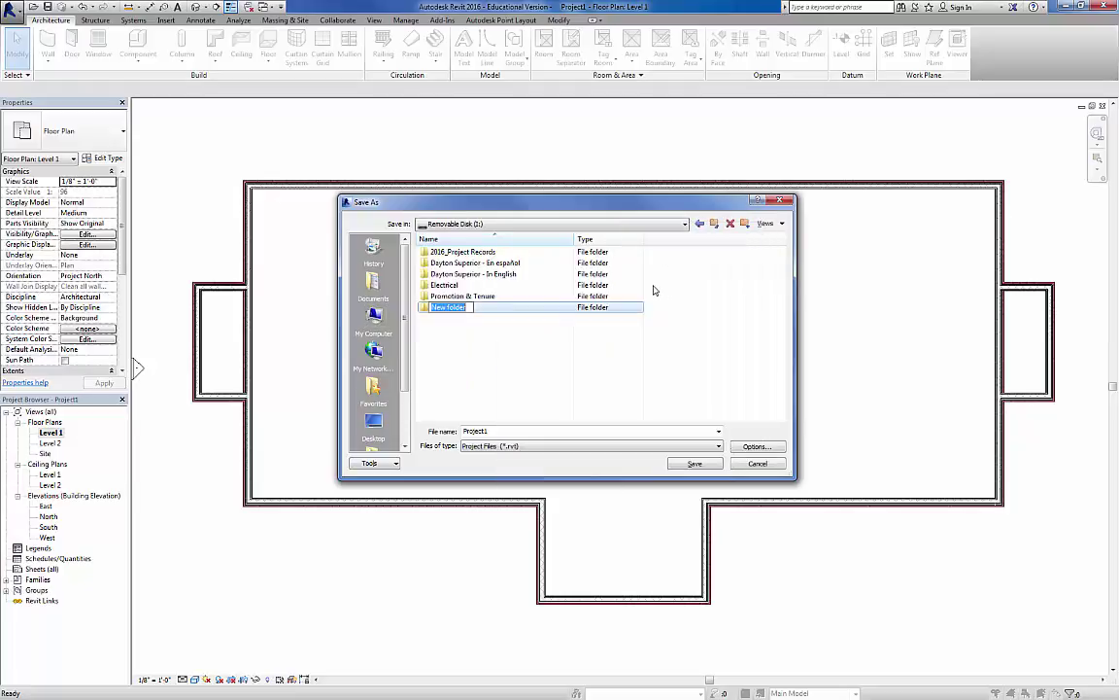
type("Revit Arch Tutorial")
key("Return")
Save the project as ex3-2 (.rvt) inside the Revit Arch Tutorial folder.
double_click(444, 308)
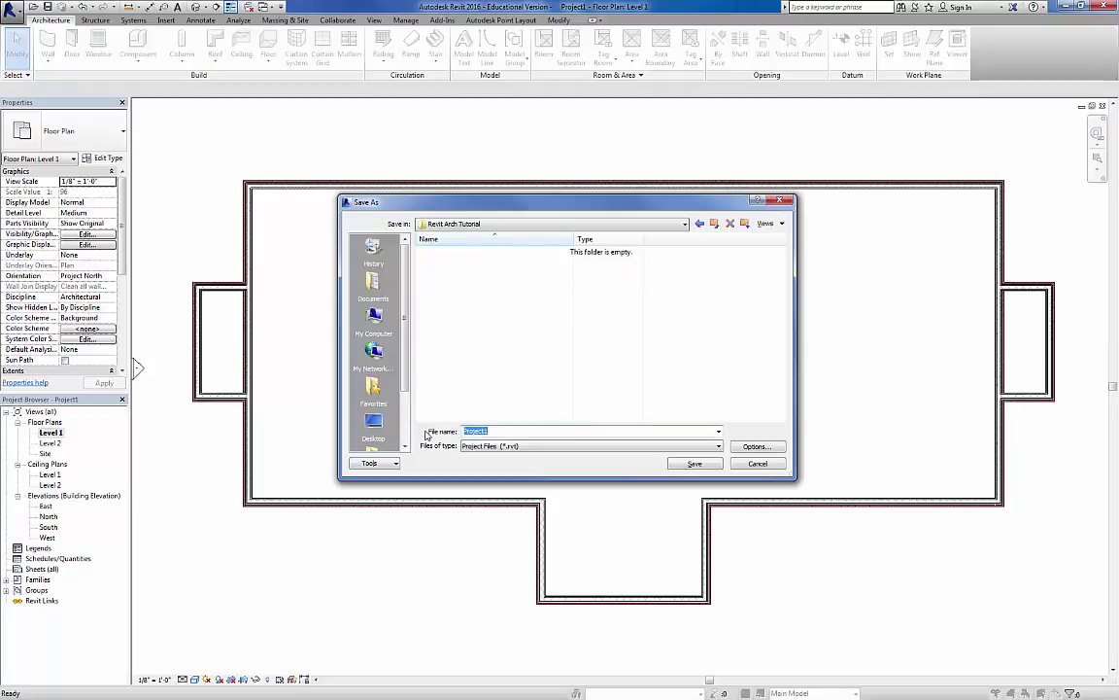
type("ex3-2")
left_click(530, 447)
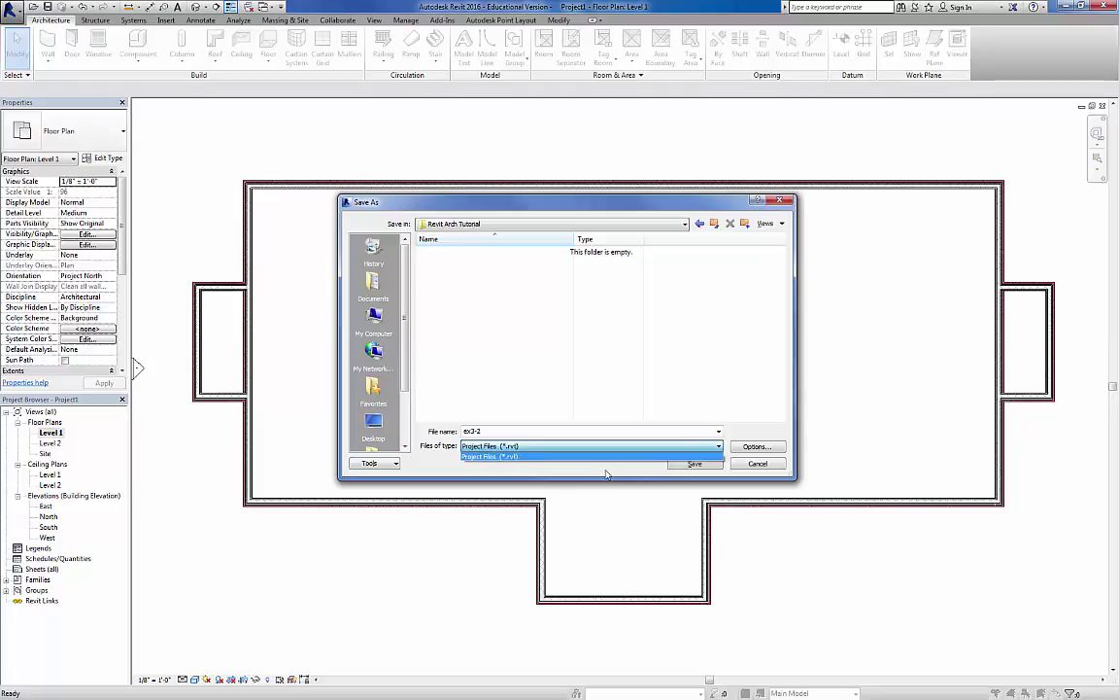
left_click(506, 457)
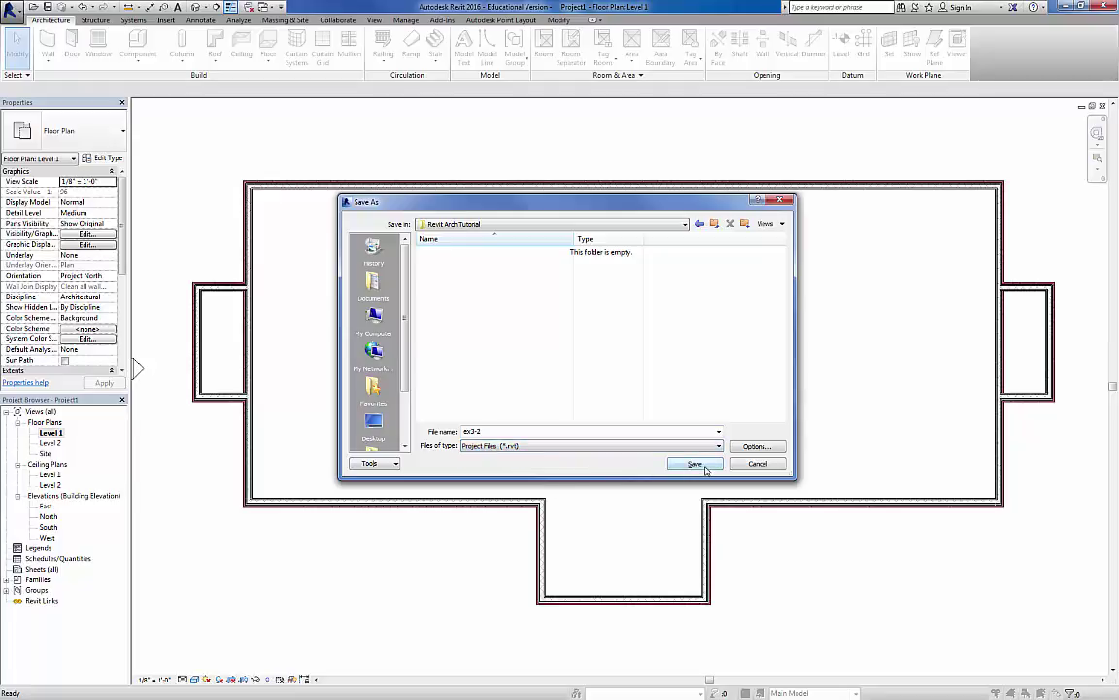
left_click(703, 465)
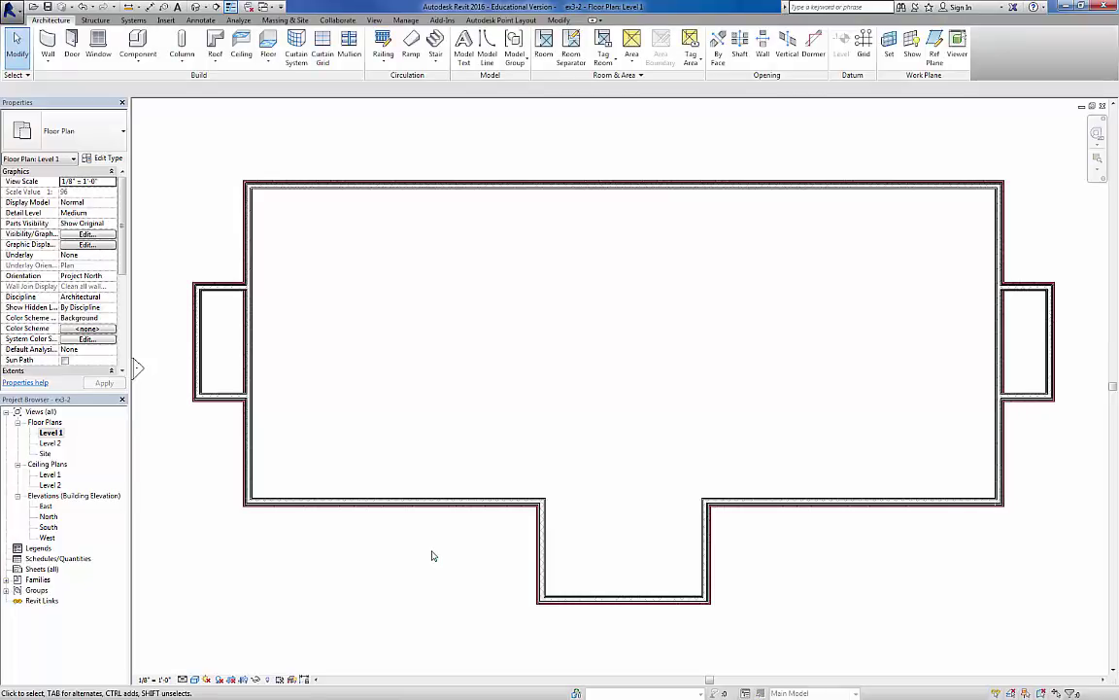
Change the three bottom-bump walls to the Curtain Wall 1 type.
left_click_drag(758, 633, 493, 557)
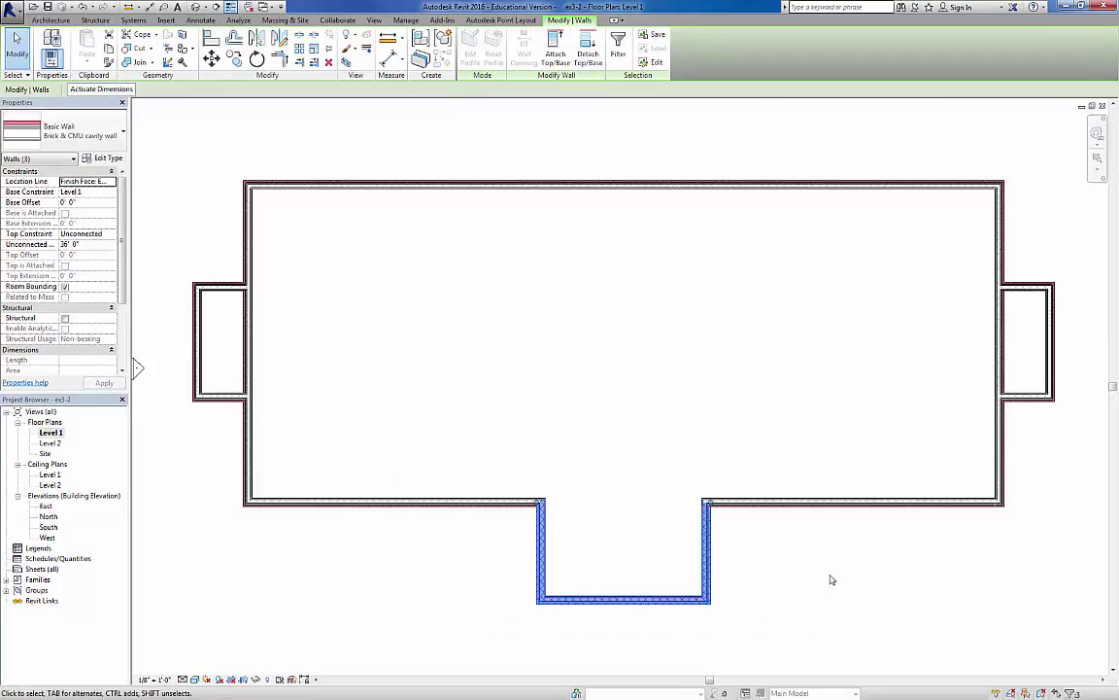
left_click(124, 138)
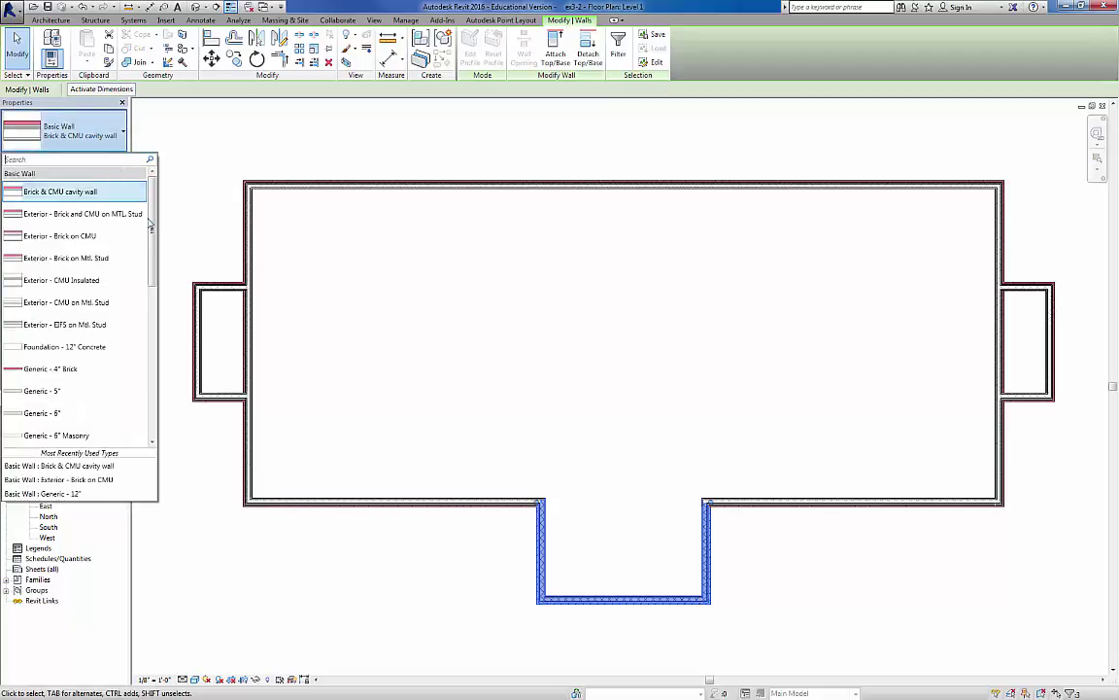
scroll(155, 250, "down", 1)
scroll(155, 250, "down", 10)
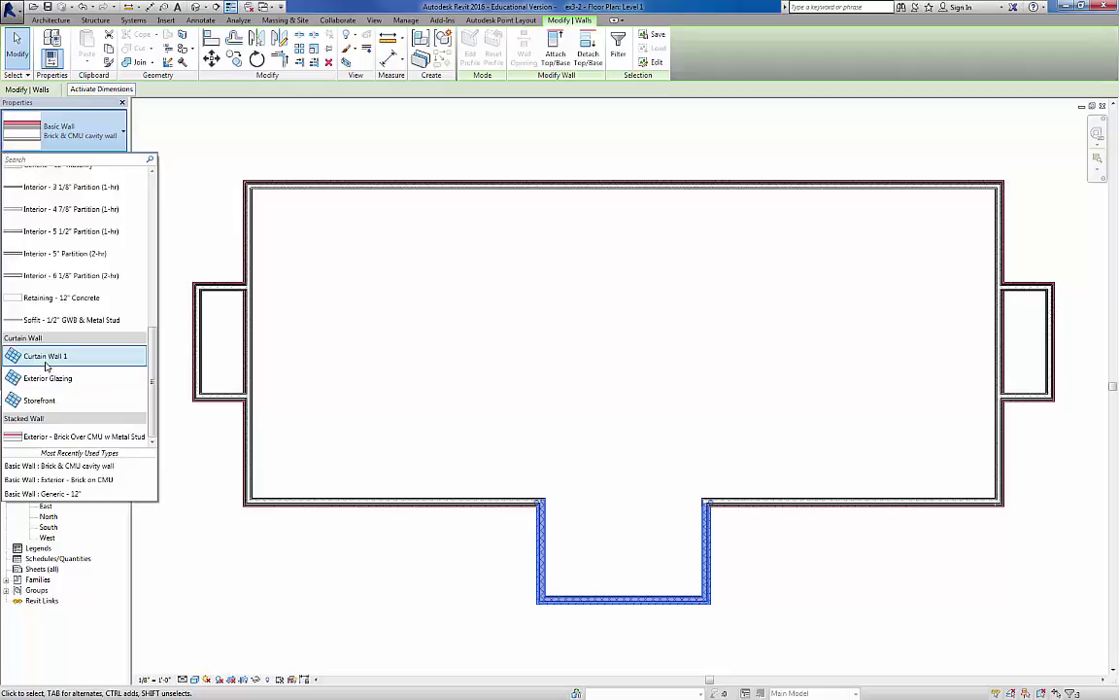
left_click(44, 364)
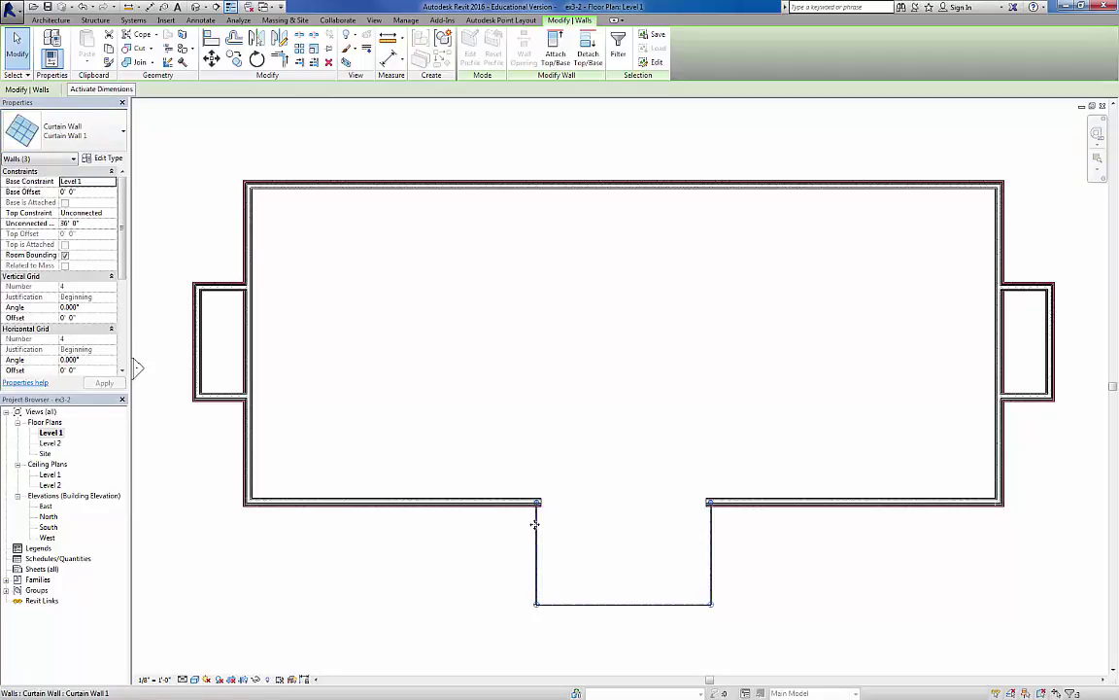
Switch to the default 3D view of the building.
scroll(533, 600, "up", 2)
scroll(533, 597, "up", 3)
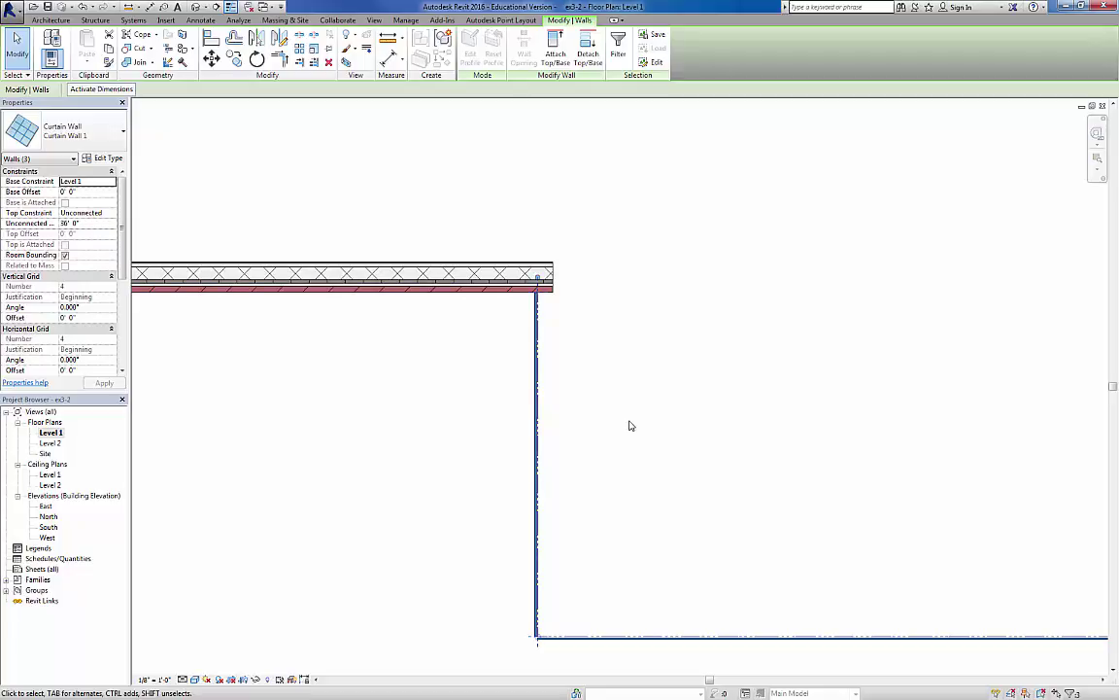
left_click(194, 7)
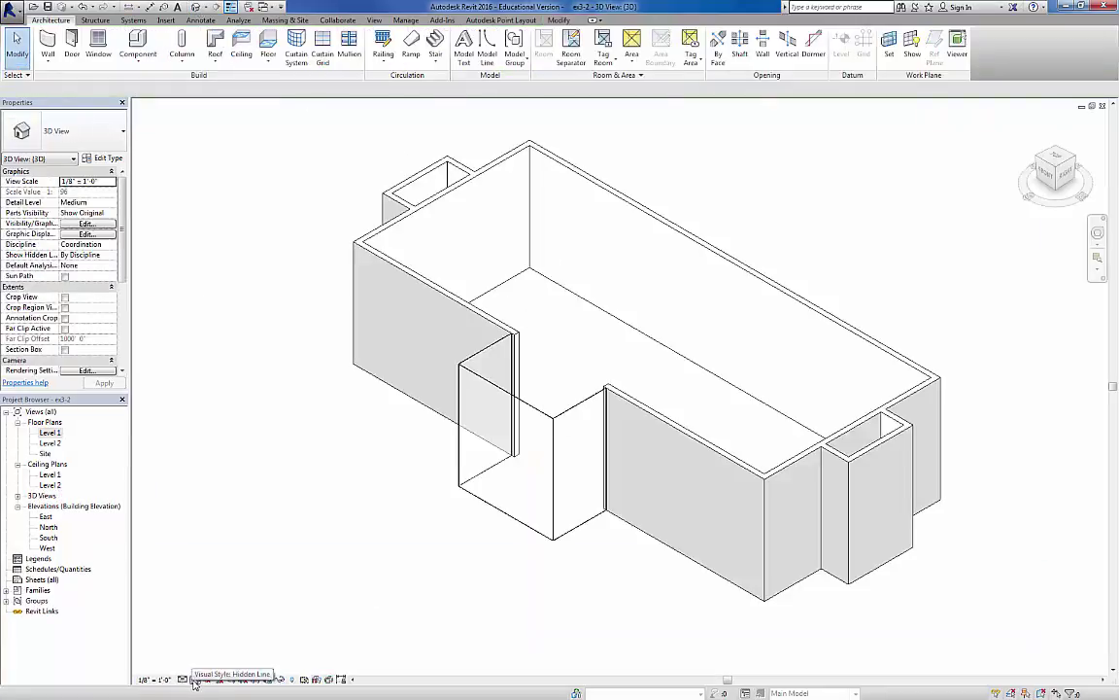
Set the 3D view to Shaded to inspect the glass bump, then return to Level 1.
left_click(194, 679)
left_click(234, 633)
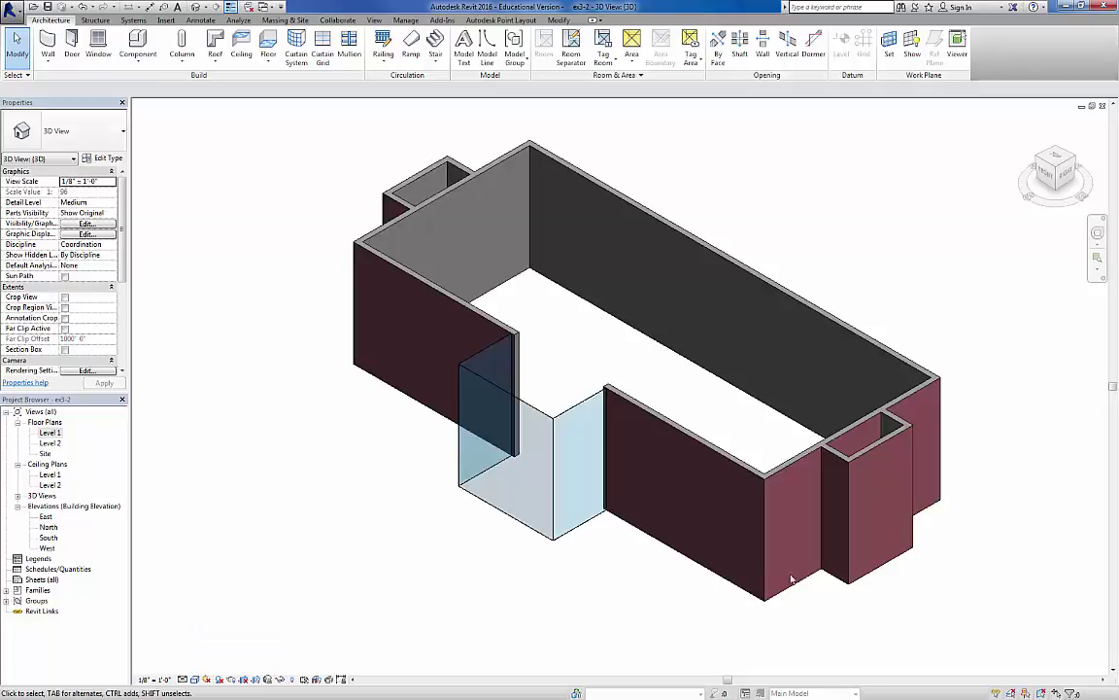
scroll(736, 607, "up", 4)
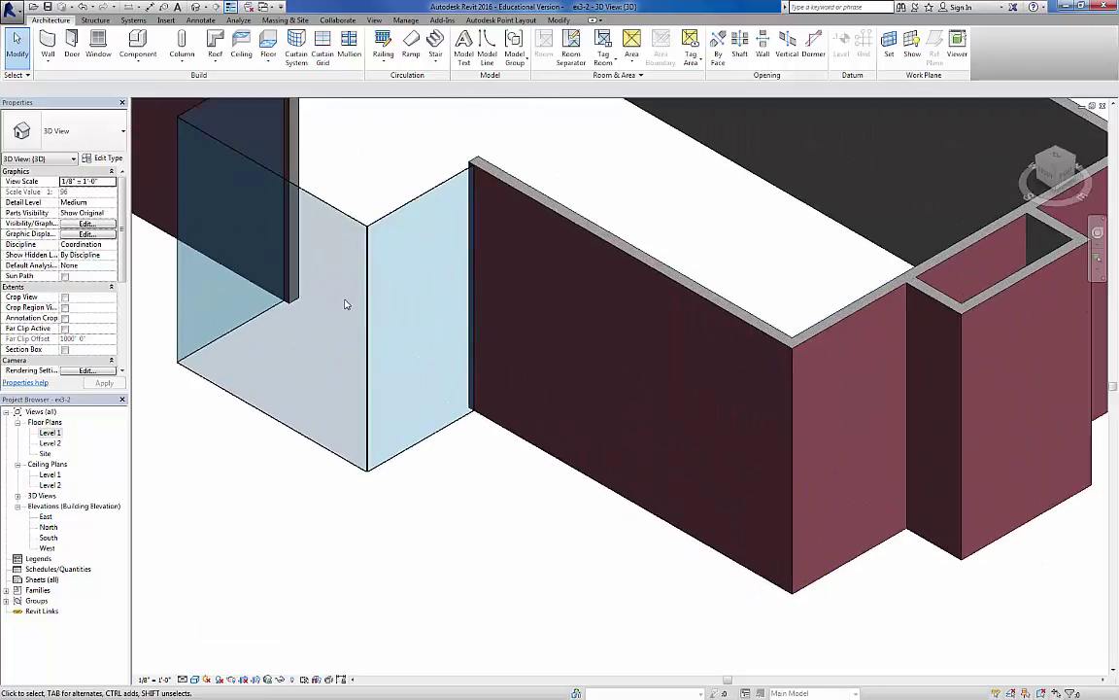
scroll(580, 287, "down", 3)
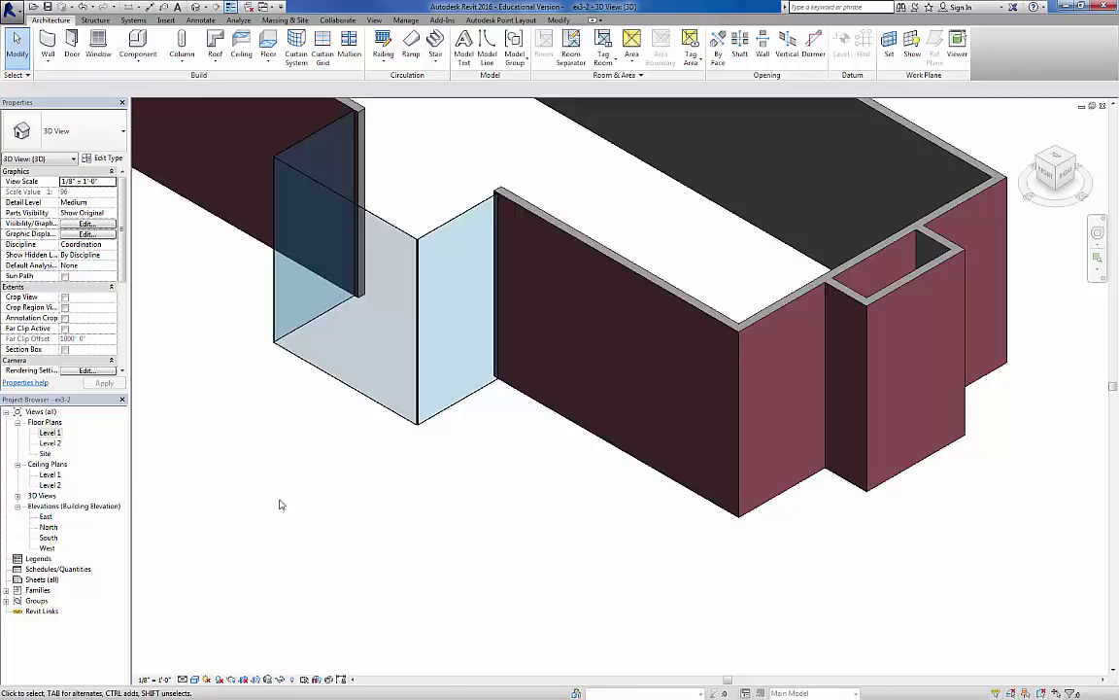
double_click(50, 433)
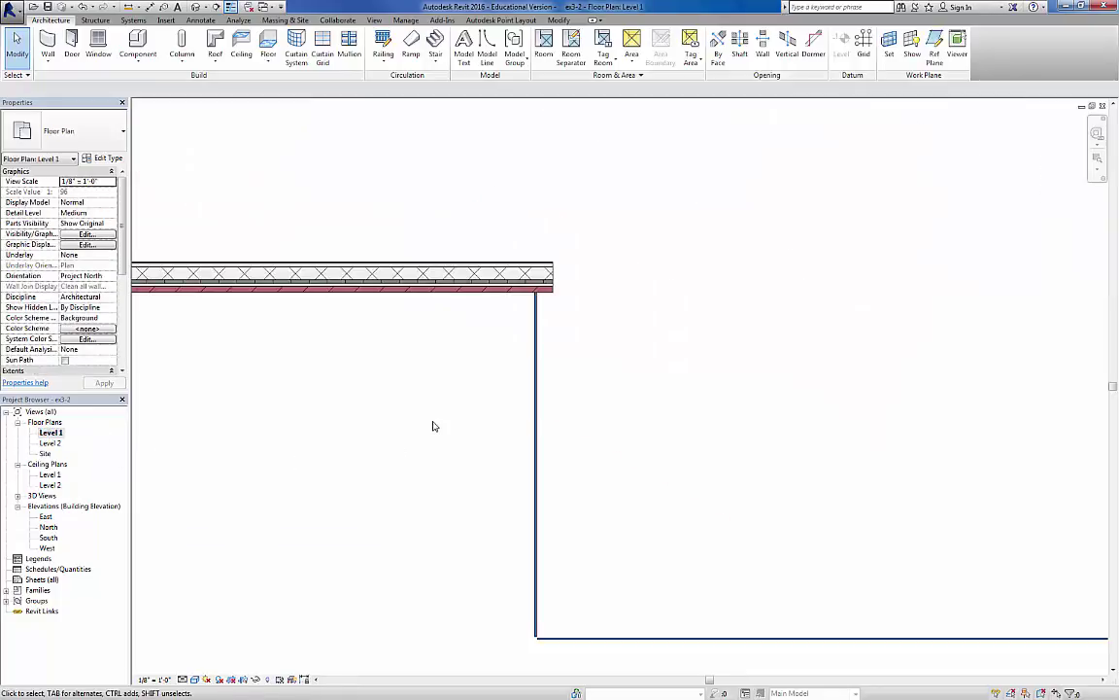
Start a wall of type Interior - 4 7/8" Partition (1-hr).
scroll(439, 423, "down", 4)
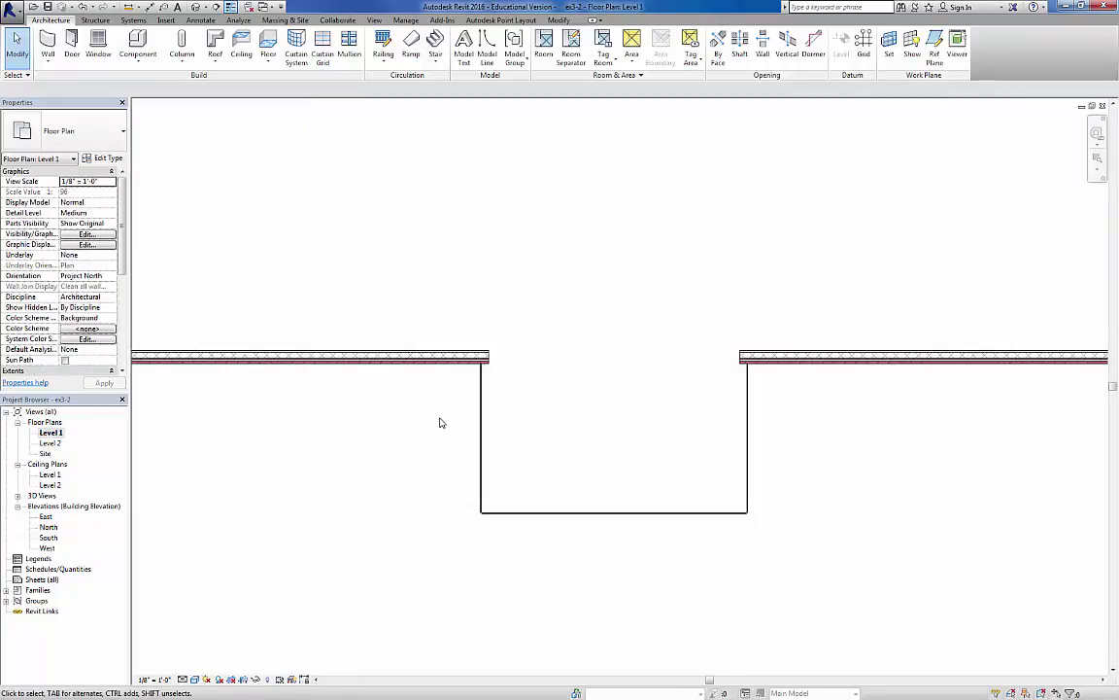
middle_click_drag(638, 352, 512, 512)
scroll(512, 512, "down", 2)
middle_click_drag(383, 458, 464, 424)
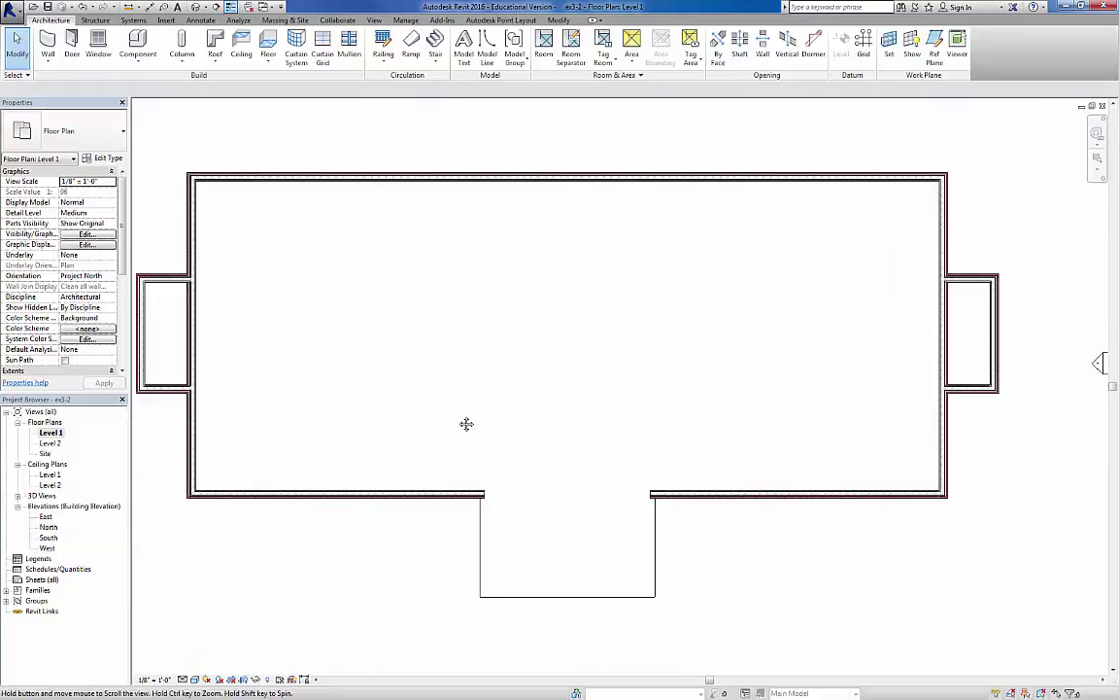
left_click(48, 43)
left_click(102, 127)
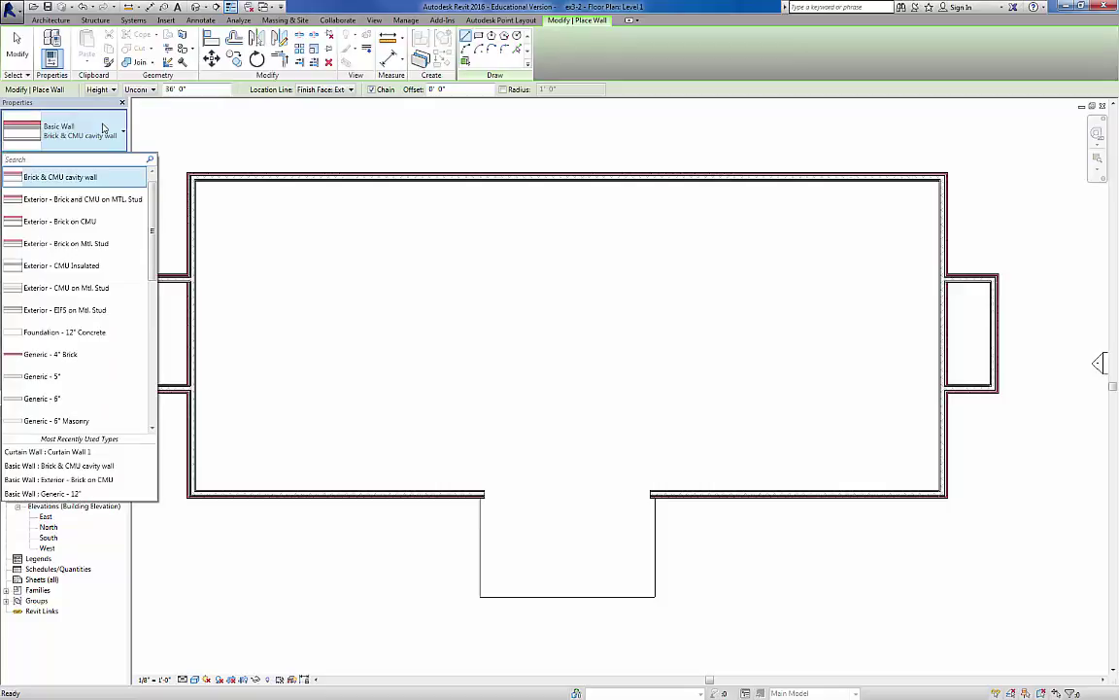
scroll(155, 336, "down", 3)
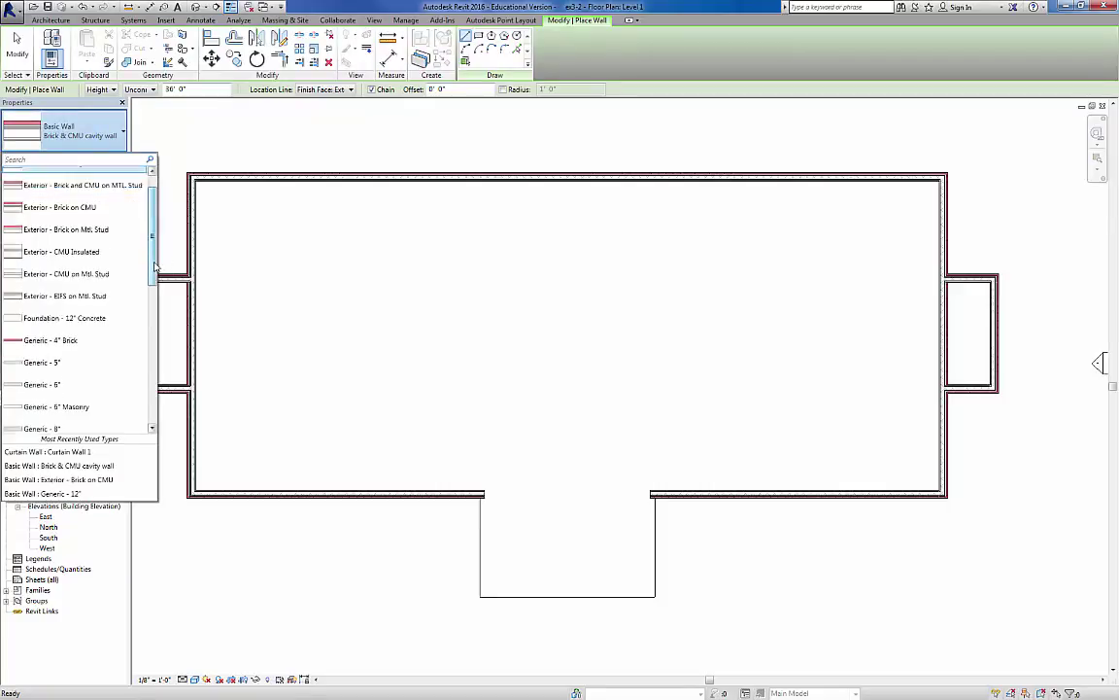
scroll(154, 336, "down", 2)
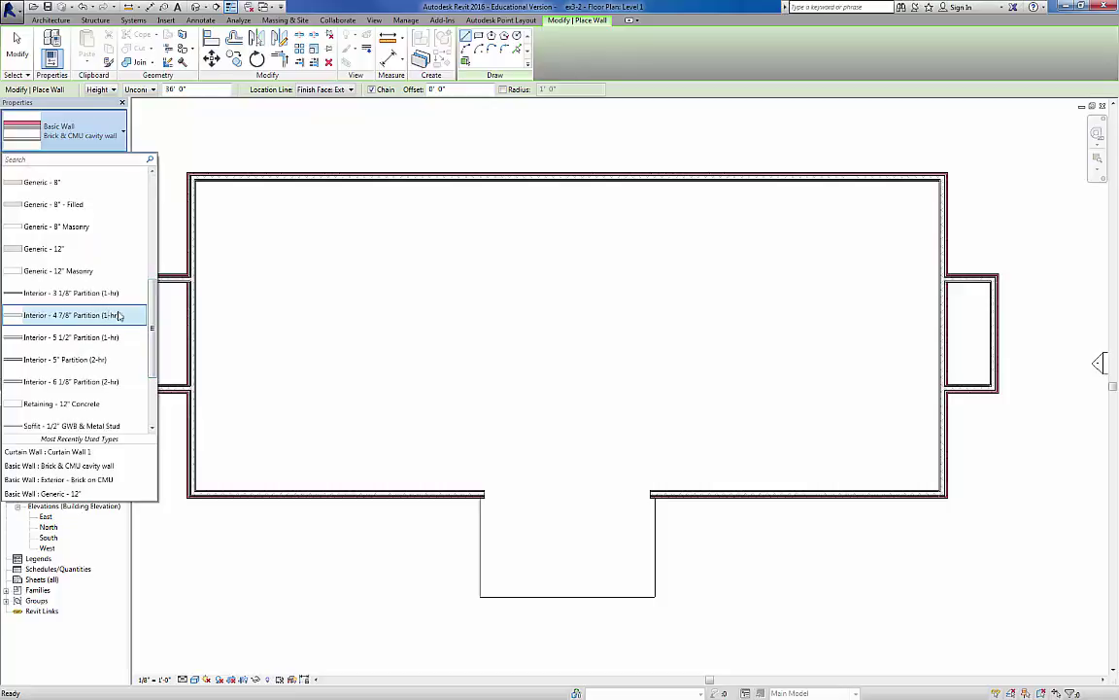
left_click(78, 315)
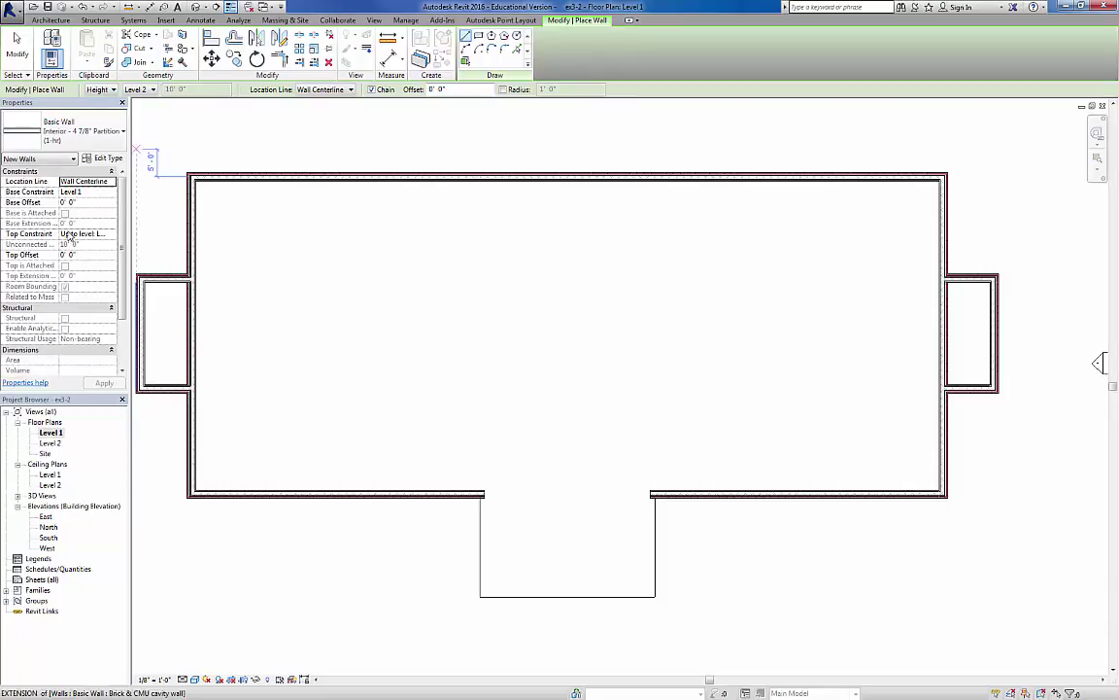
Set the wall height to Level 2 and location line to Wall Centerline.
left_click(137, 87)
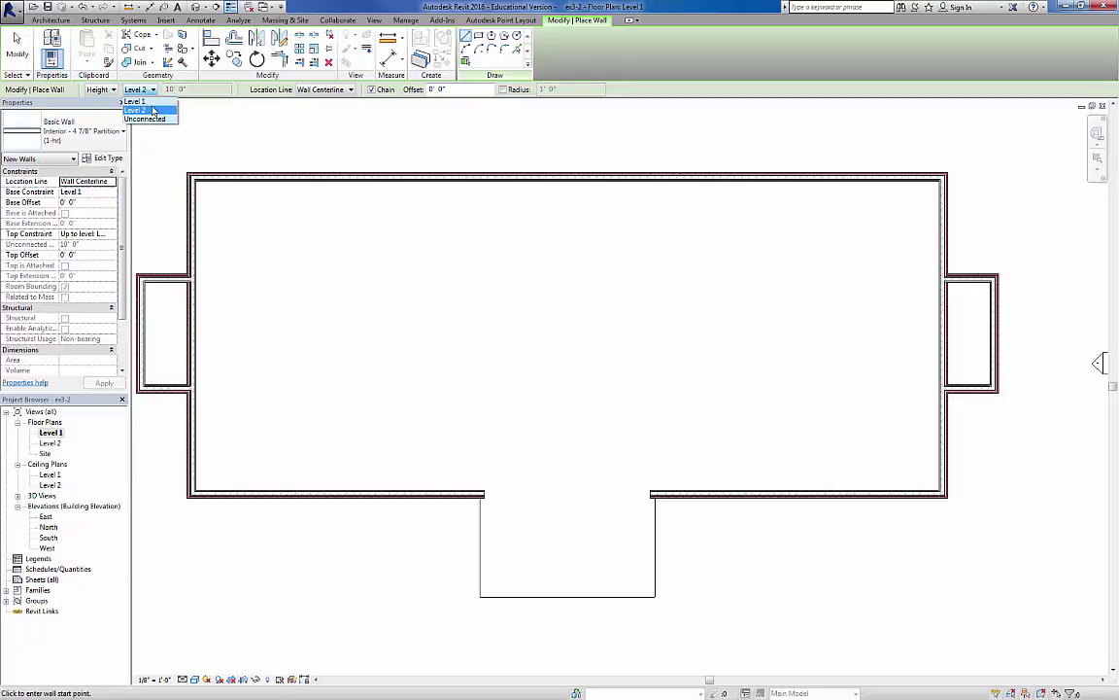
left_click(153, 111)
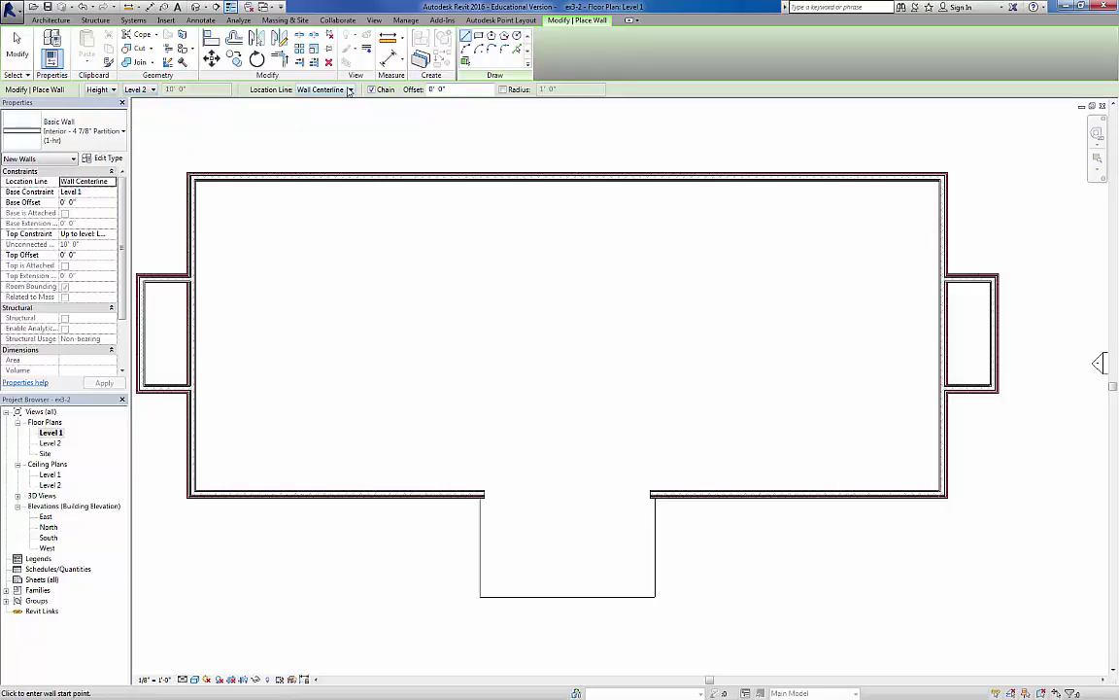
left_click(349, 90)
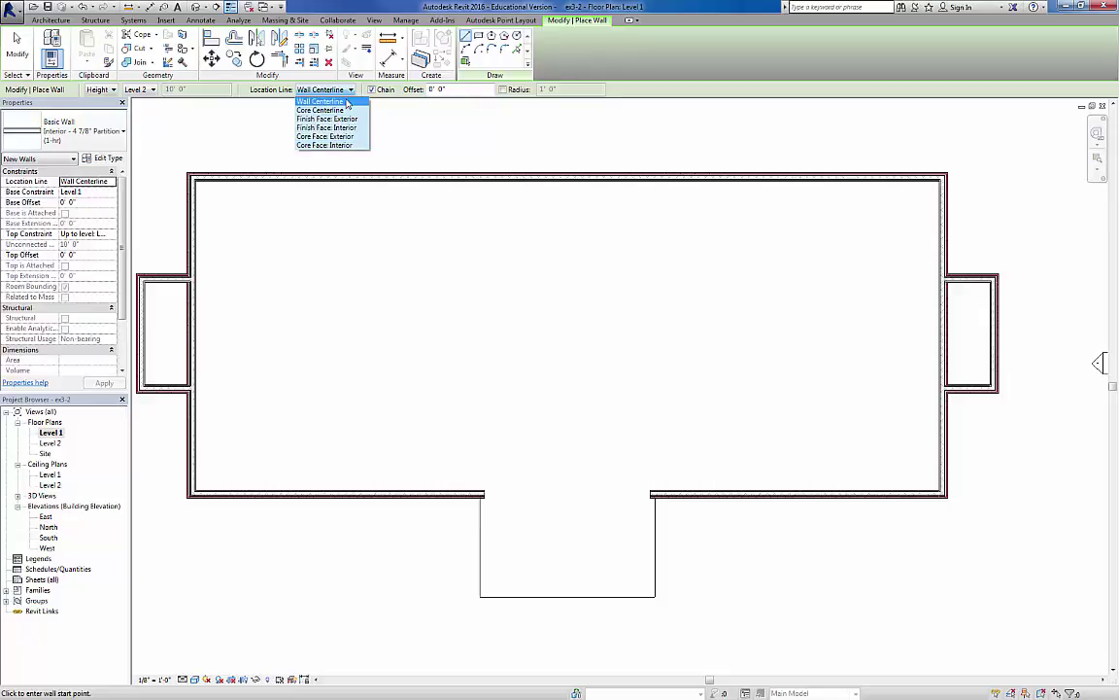
left_click(320, 101)
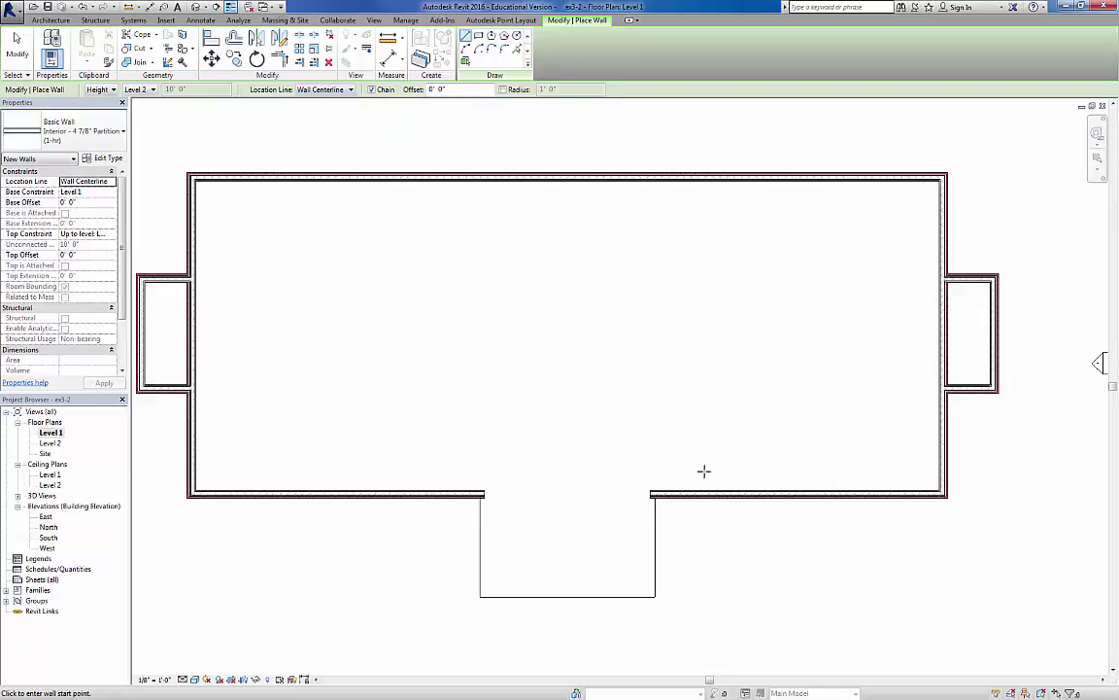
Draw the vertical partition from the bottom exterior wall to the top exterior wall.
left_click(682, 492)
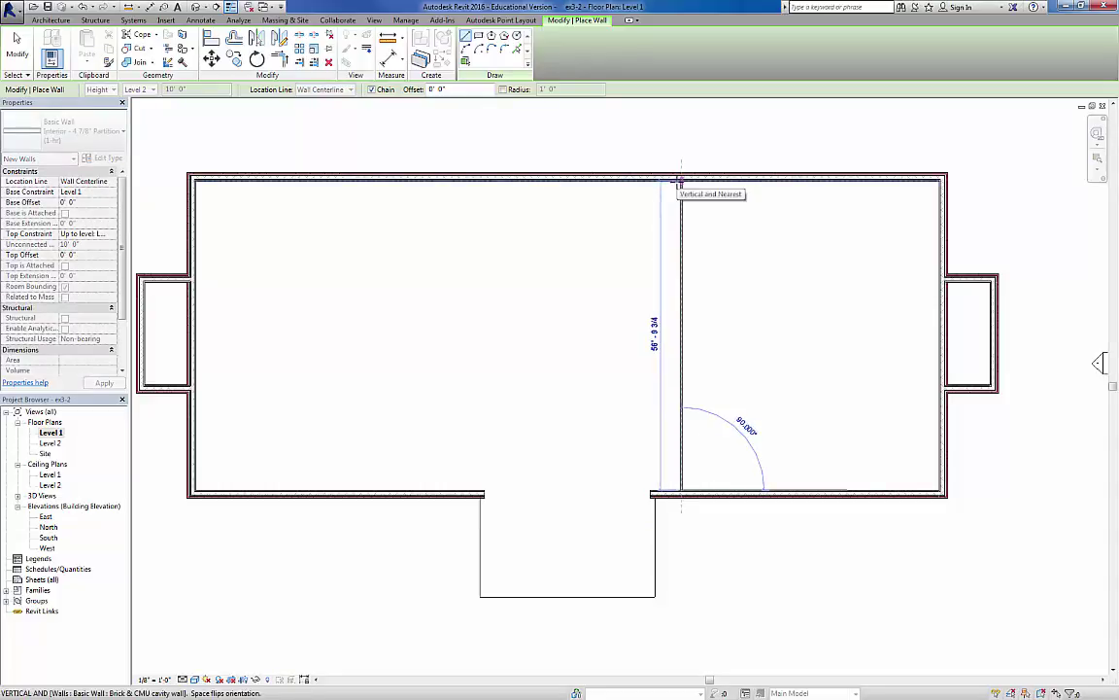
left_click(680, 183)
key("Escape")
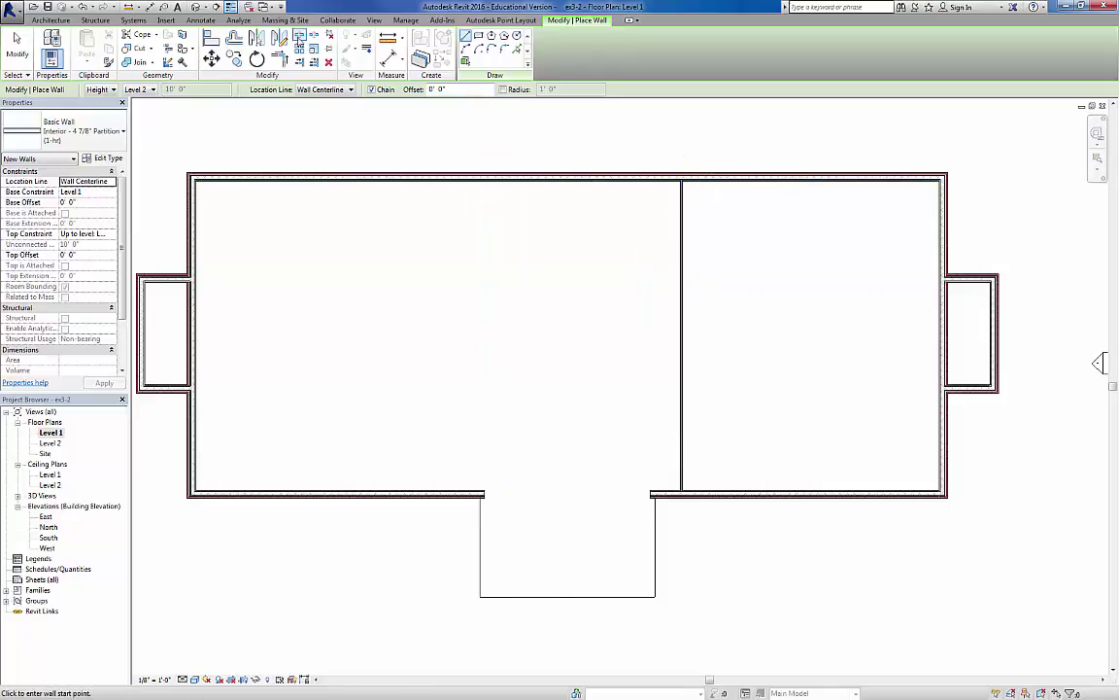
scroll(664, 482, "up", 5)
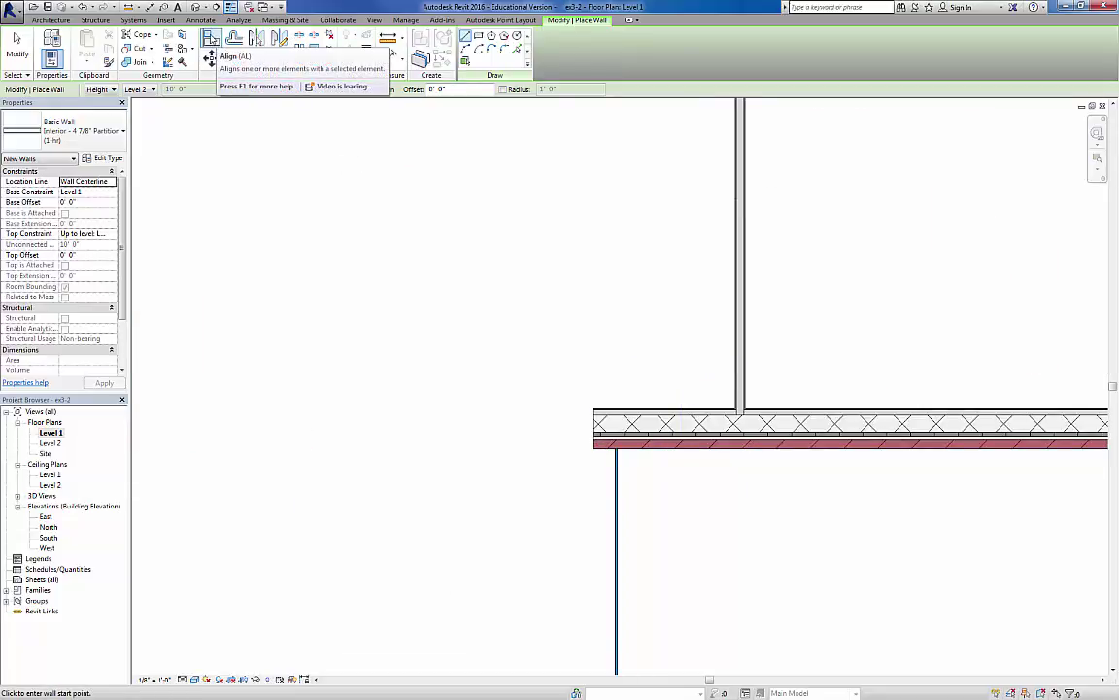
Align the partition onto the end face of the exterior wall beside the bump.
left_click(211, 39)
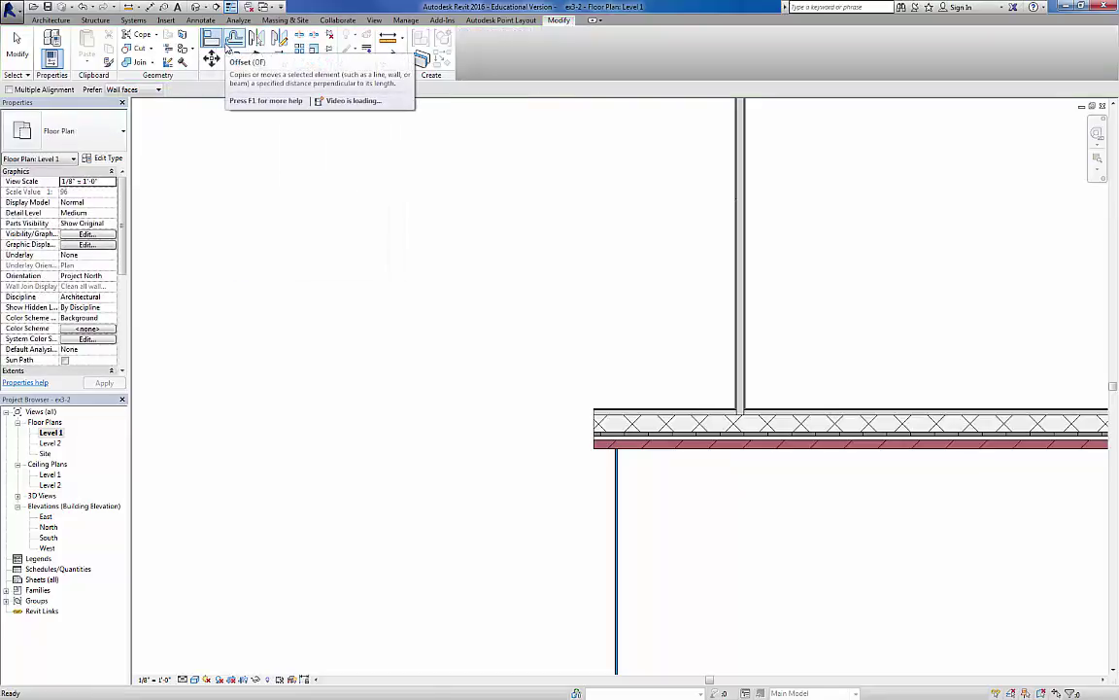
left_click(743, 382)
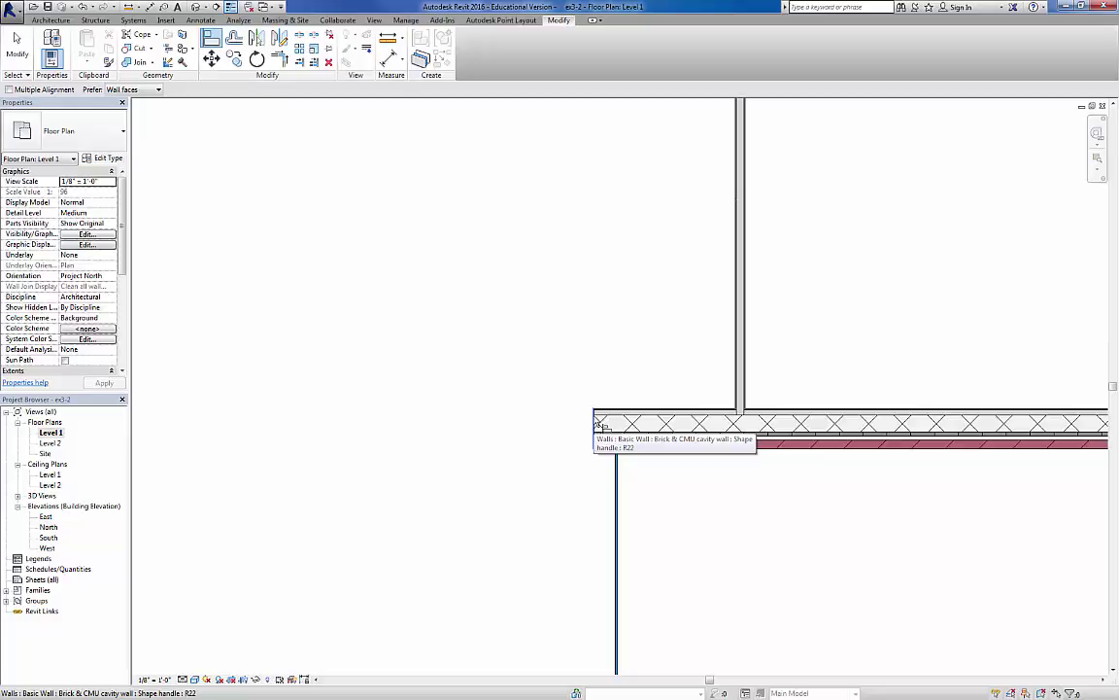
left_click(596, 424)
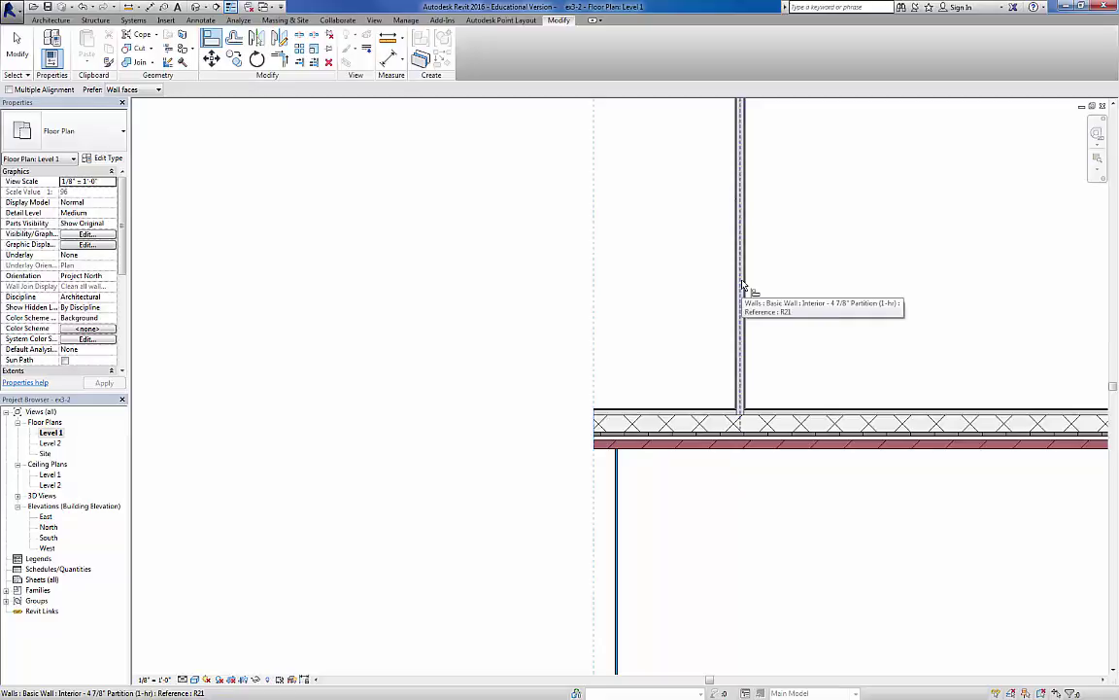
left_click(734, 283)
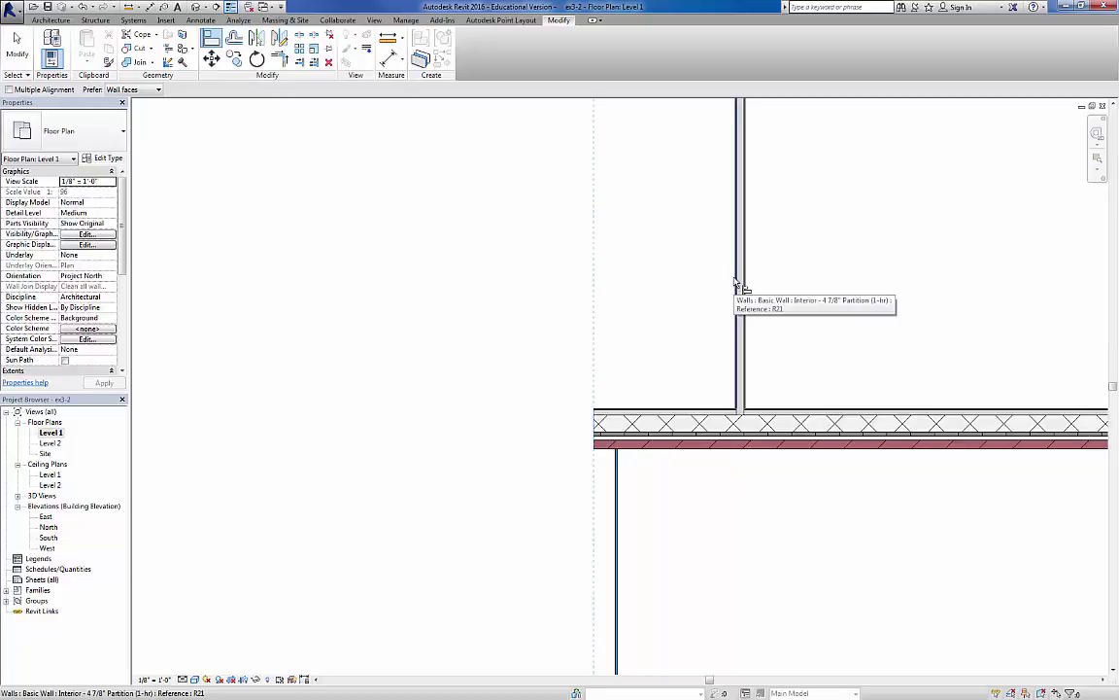
left_click(736, 284)
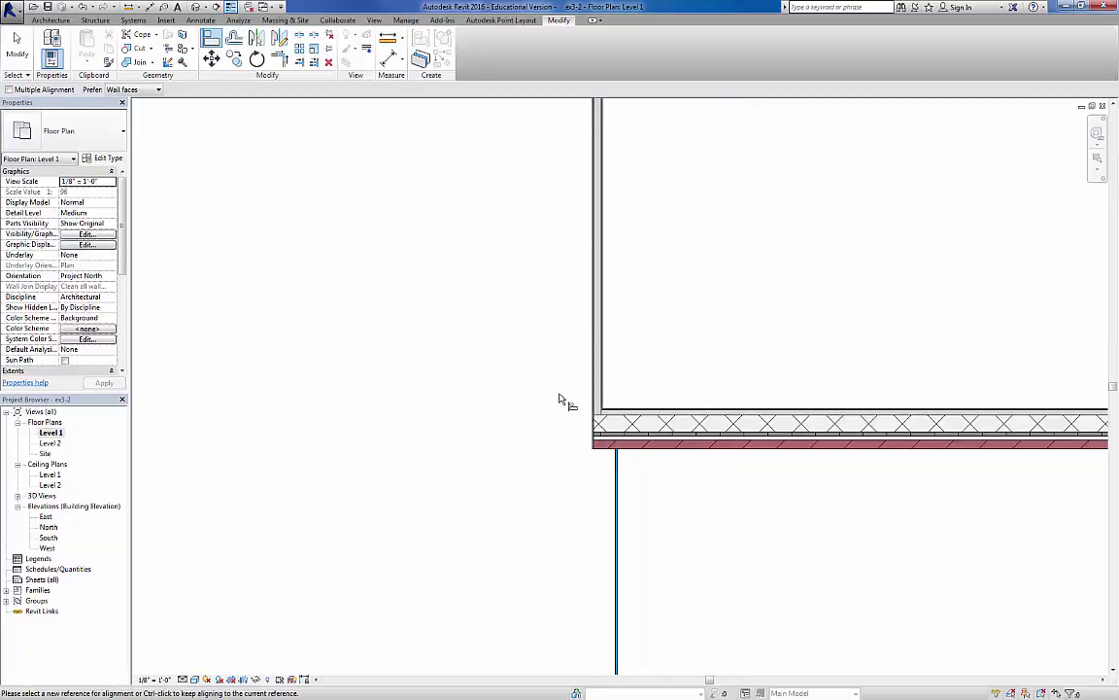
scroll(559, 399, "down", 2)
scroll(559, 398, "down", 4)
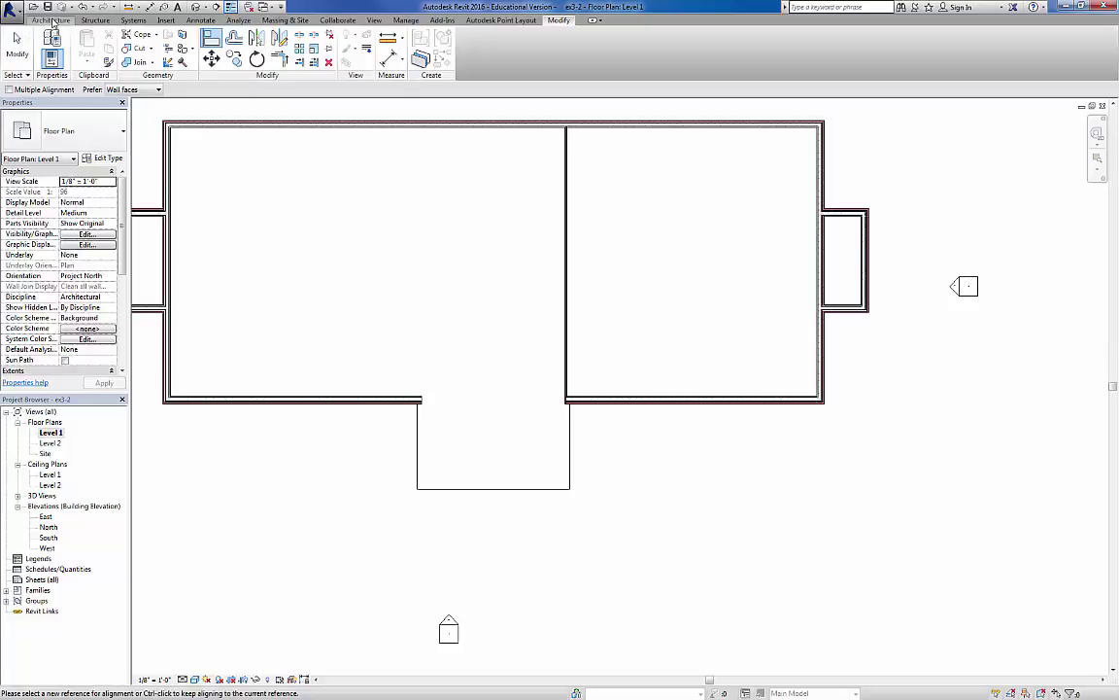
Draw a vertical partition from the opening's left end up to the top exterior wall.
left_click(52, 21)
left_click(45, 44)
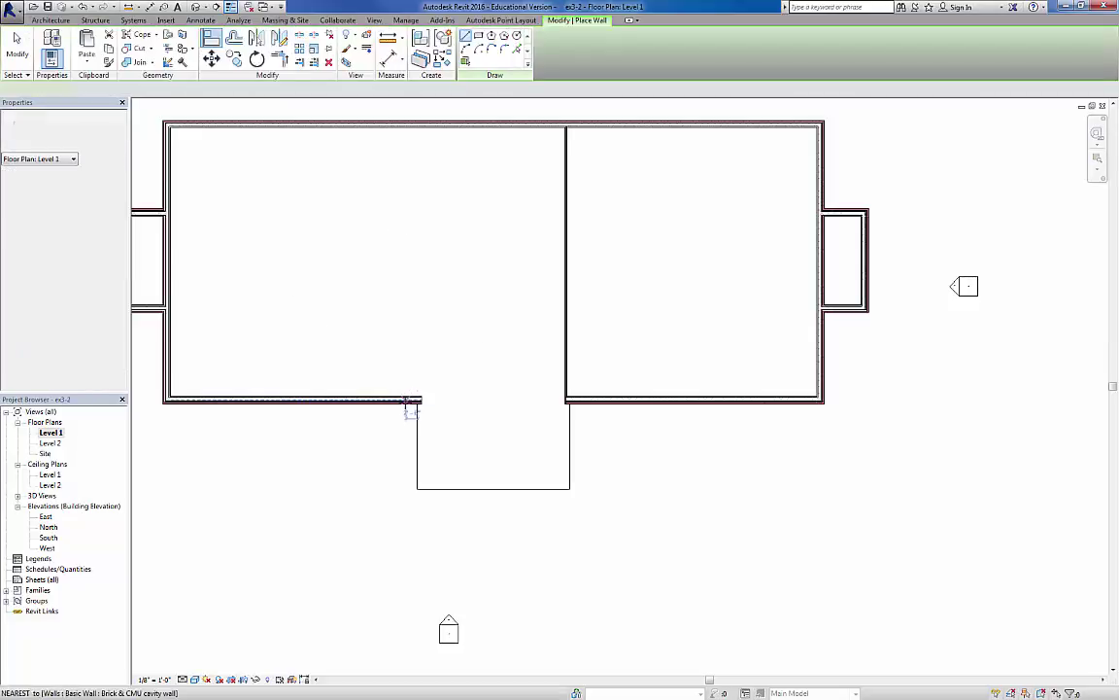
left_click(410, 396)
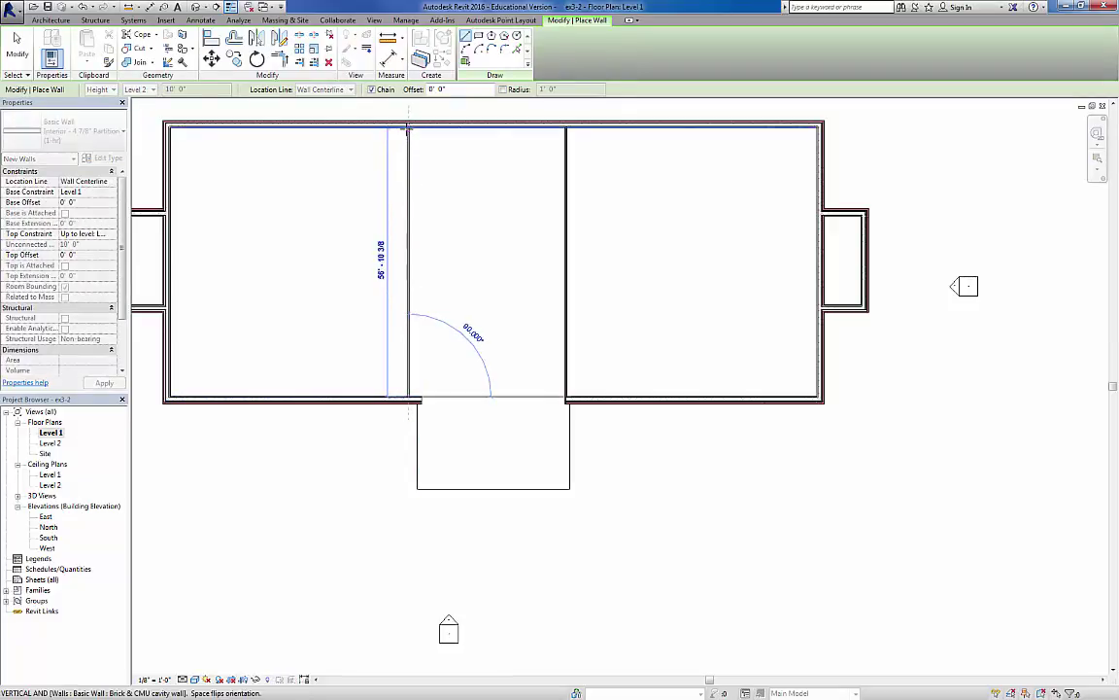
left_click(408, 128)
key("Escape")
key("Escape")
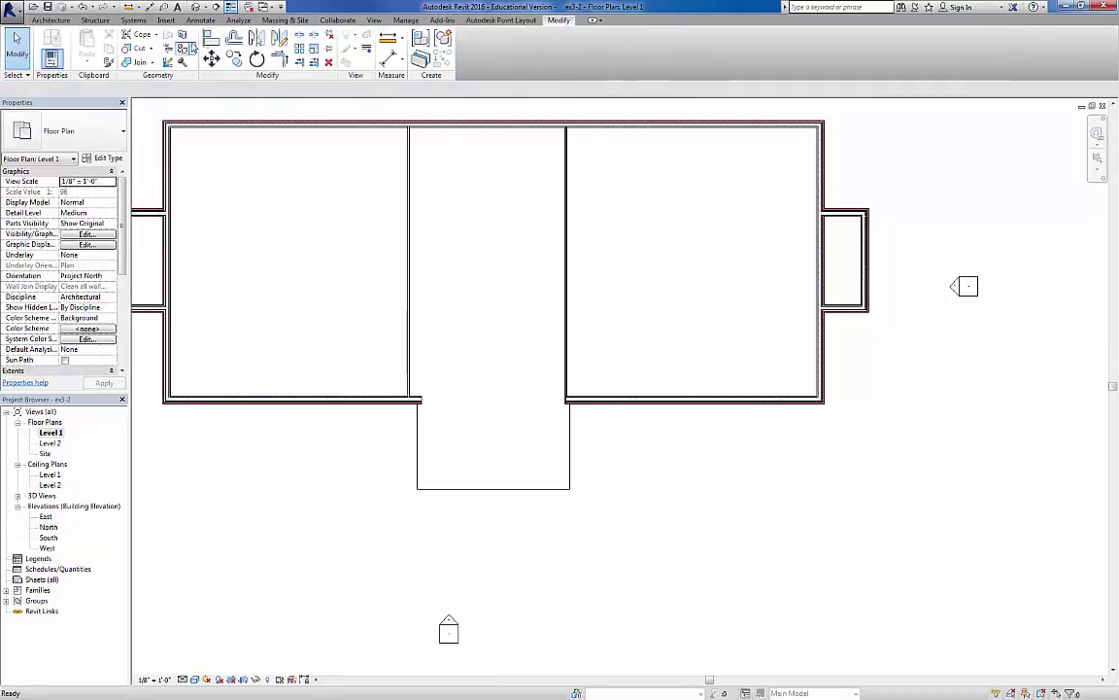
Align the new partition to the exterior wall's end face at the bump's left edge.
left_click(210, 39)
scroll(438, 462, "up", 5)
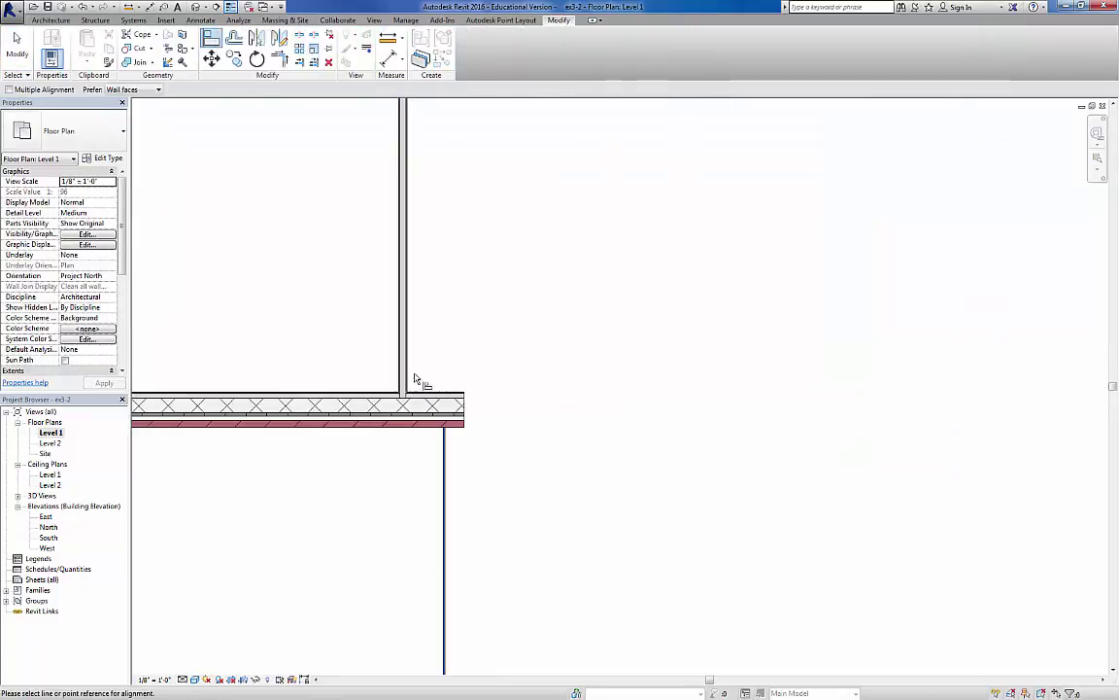
scroll(415, 379, "up", 2)
left_click(503, 432)
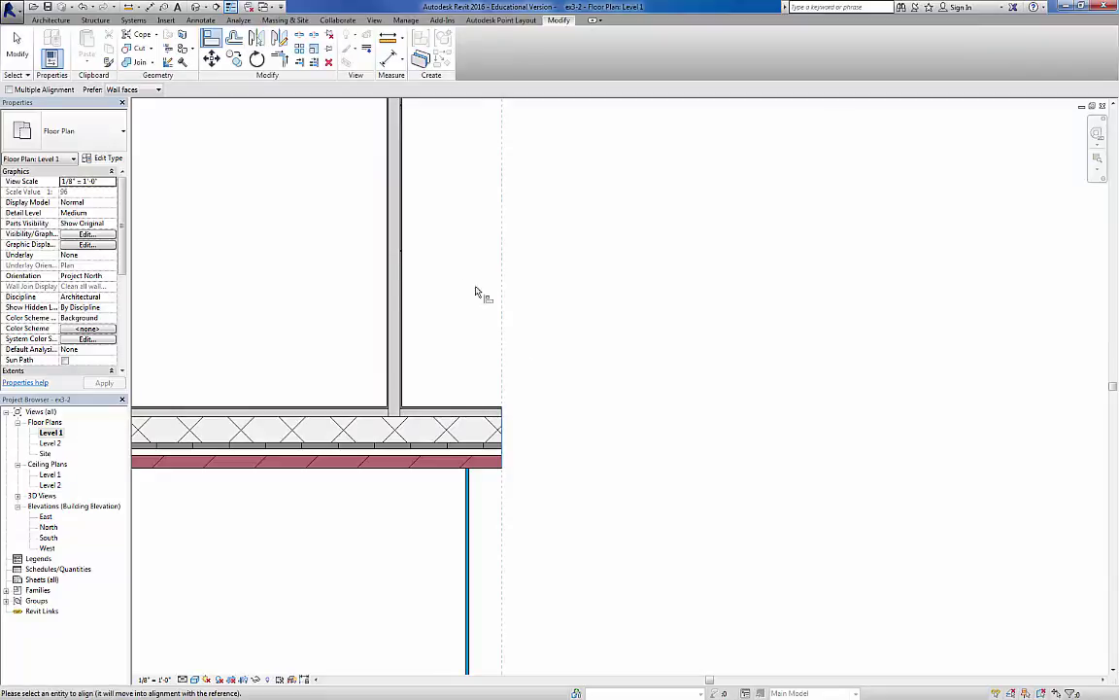
left_click(403, 282)
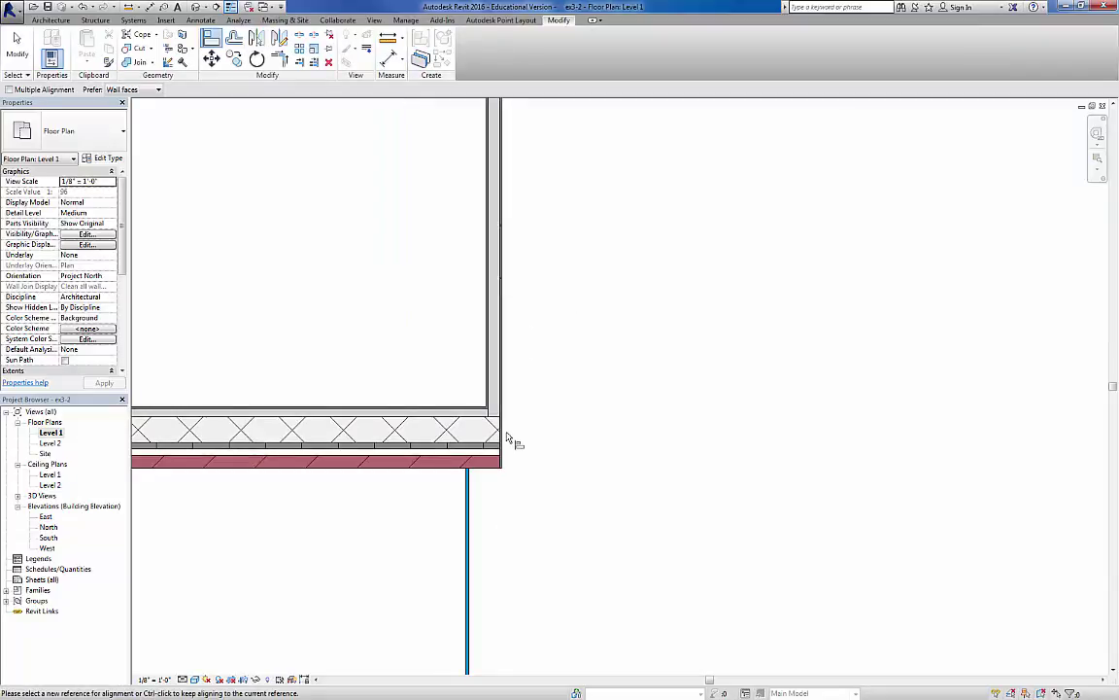
scroll(509, 434, "down", 5)
key("Escape")
key("Escape")
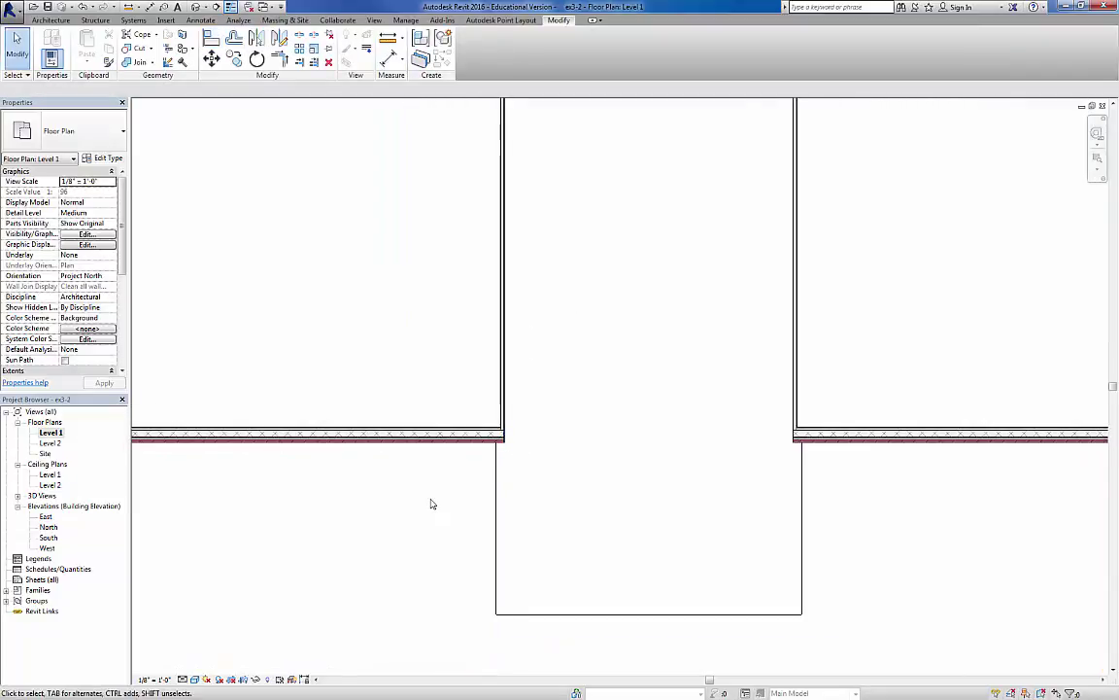
scroll(432, 503, "down", 3)
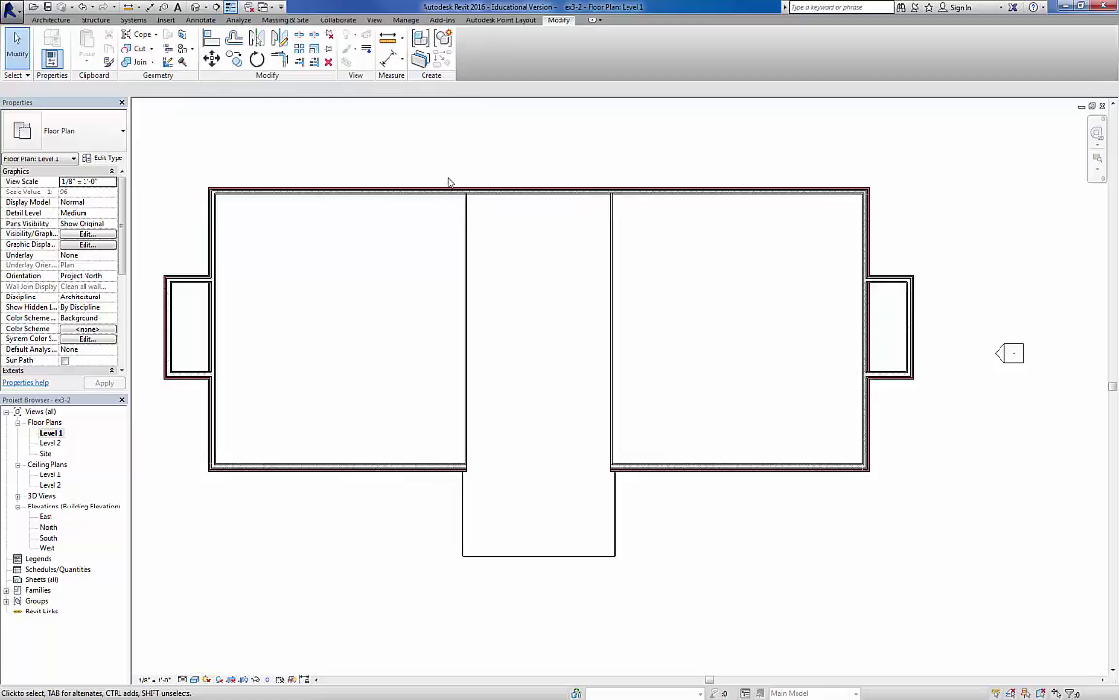
Start a wall using the Generic - 8" Masonry type.
left_click(50, 19)
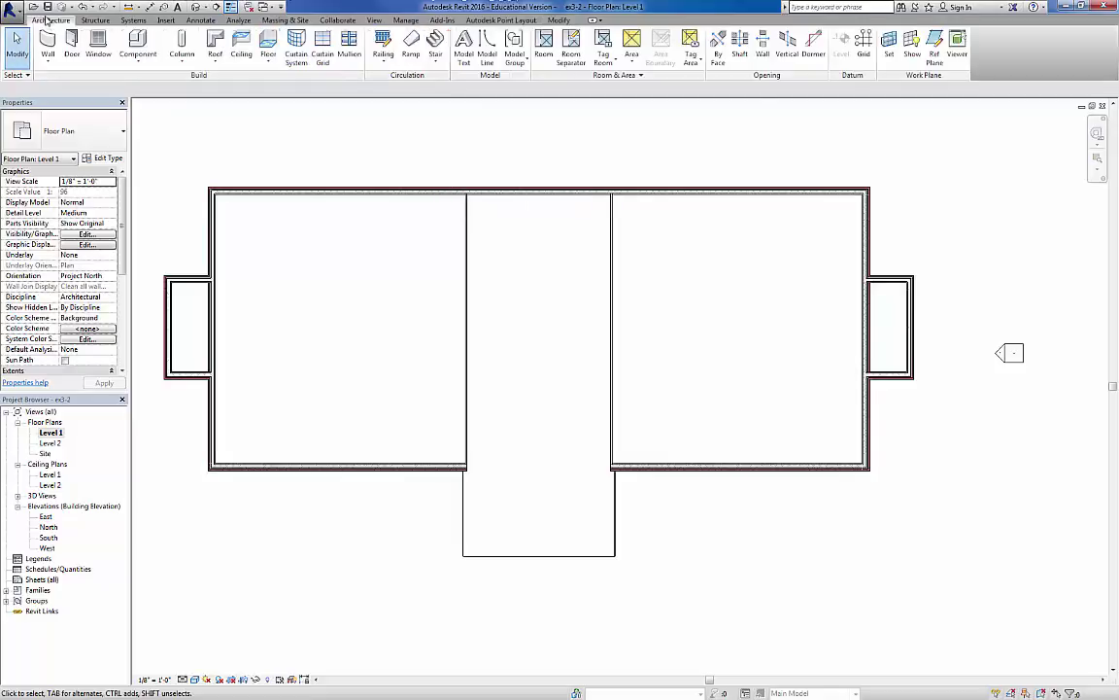
left_click(53, 43)
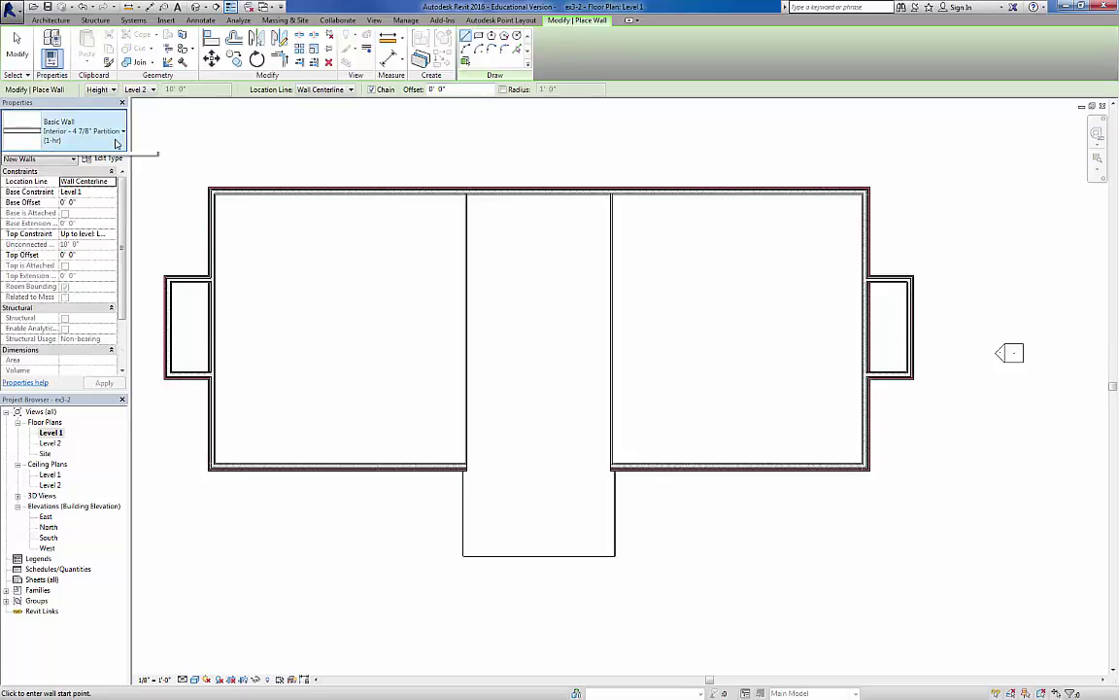
left_click(121, 142)
left_click_drag(151, 337, 171, 273)
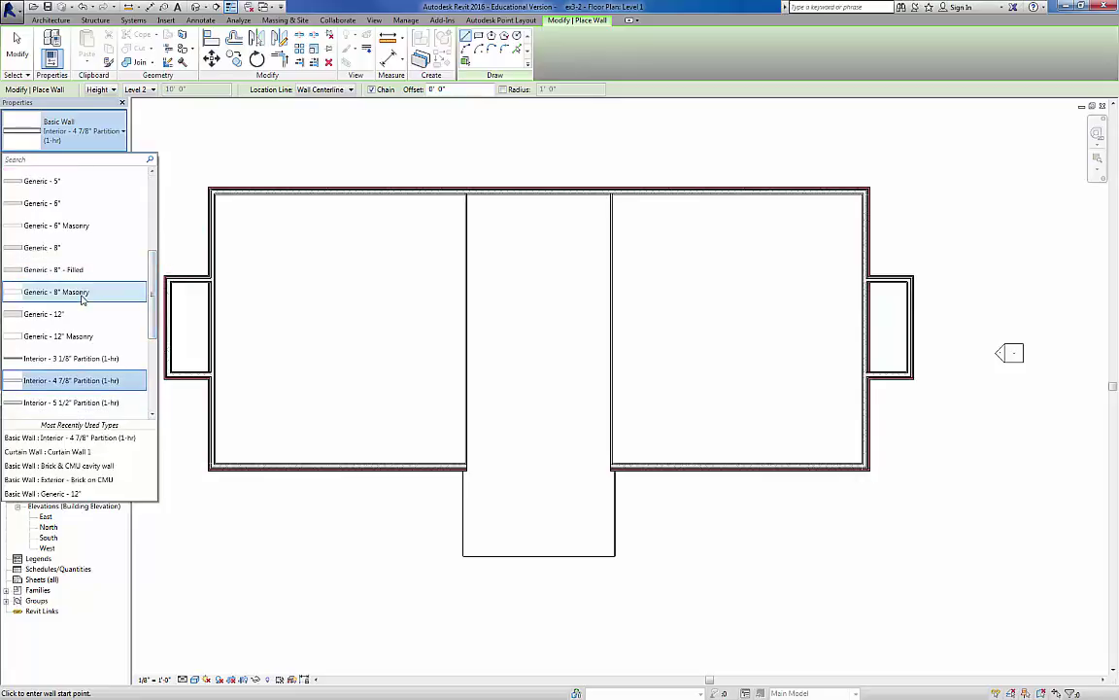
left_click(83, 291)
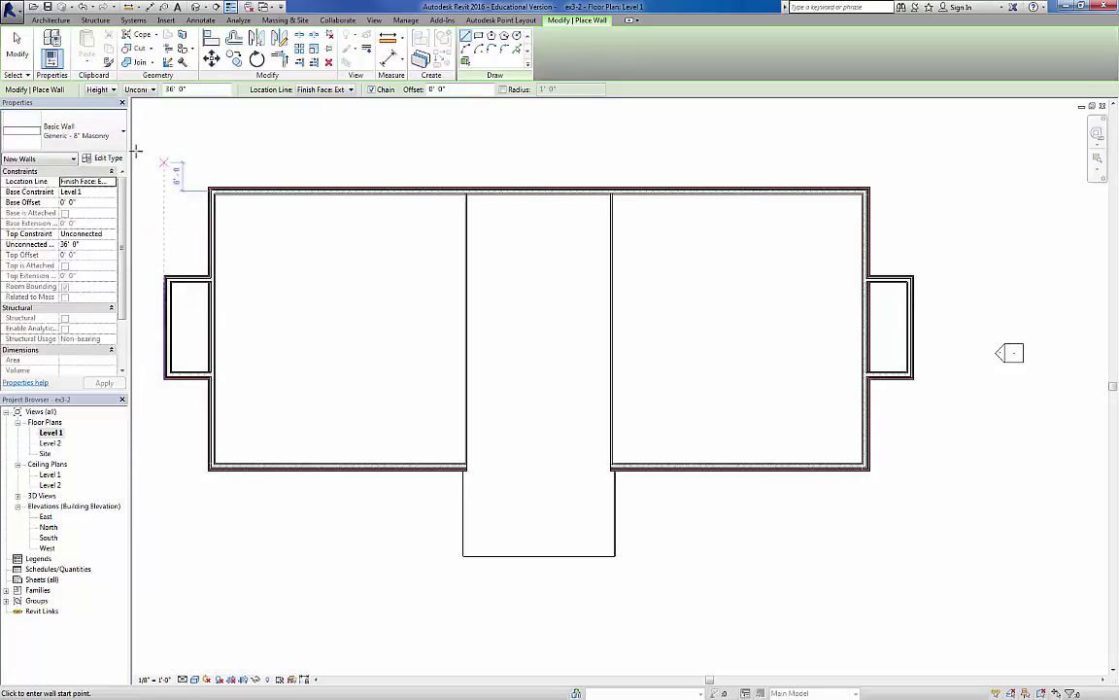
Duplicate the type and name it Generic - 8" Masonry (8 in).
left_click(109, 159)
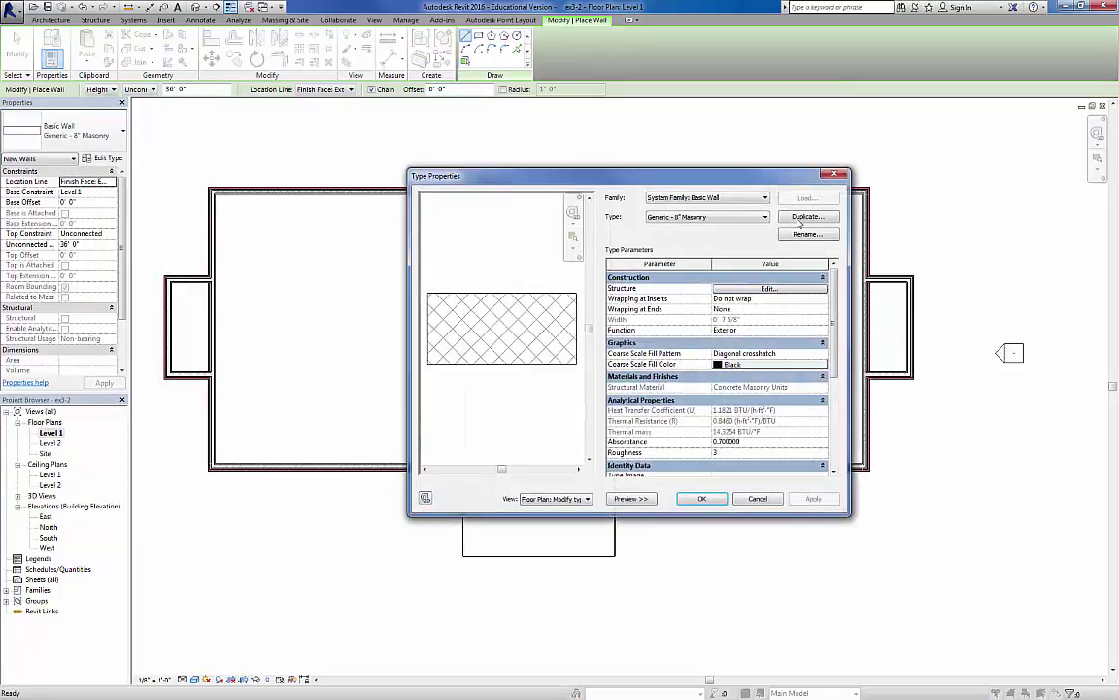
left_click(799, 222)
left_click(659, 335)
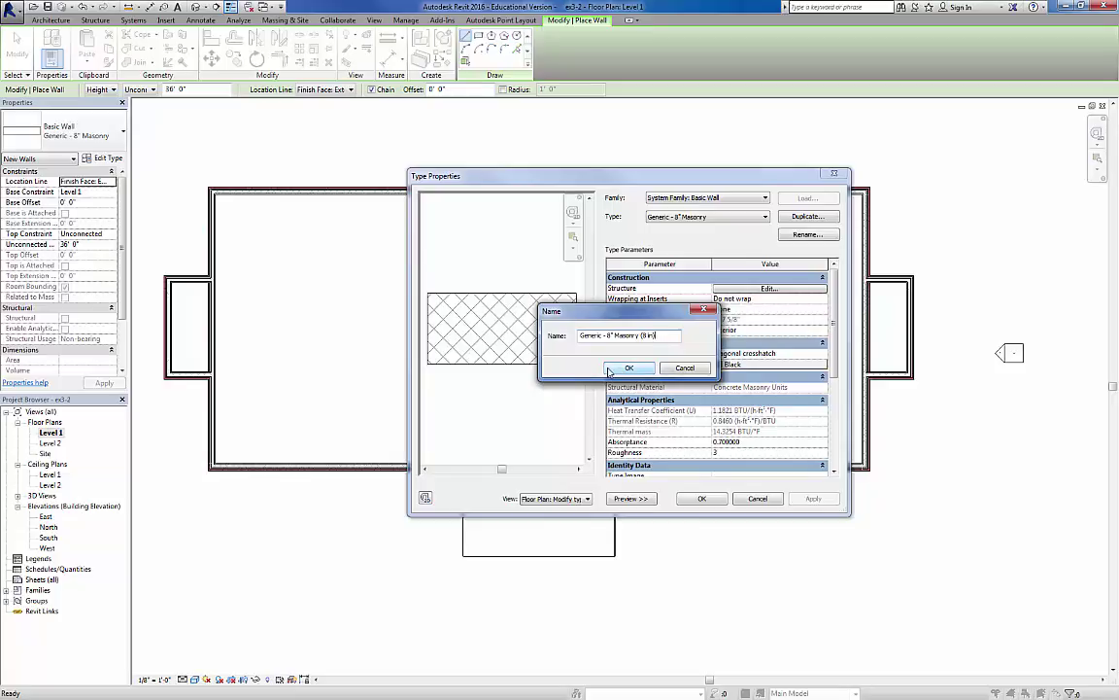
left_click(613, 369)
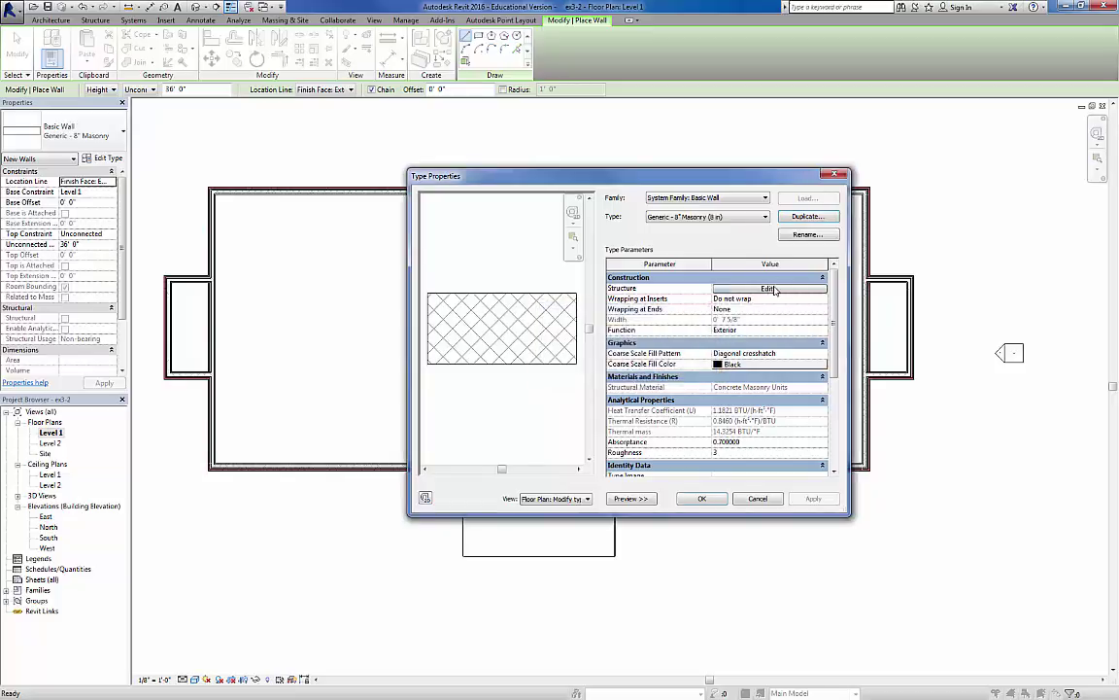
Set the new type's structure layer thickness to 8" and apply.
left_click(769, 288)
left_click(738, 296)
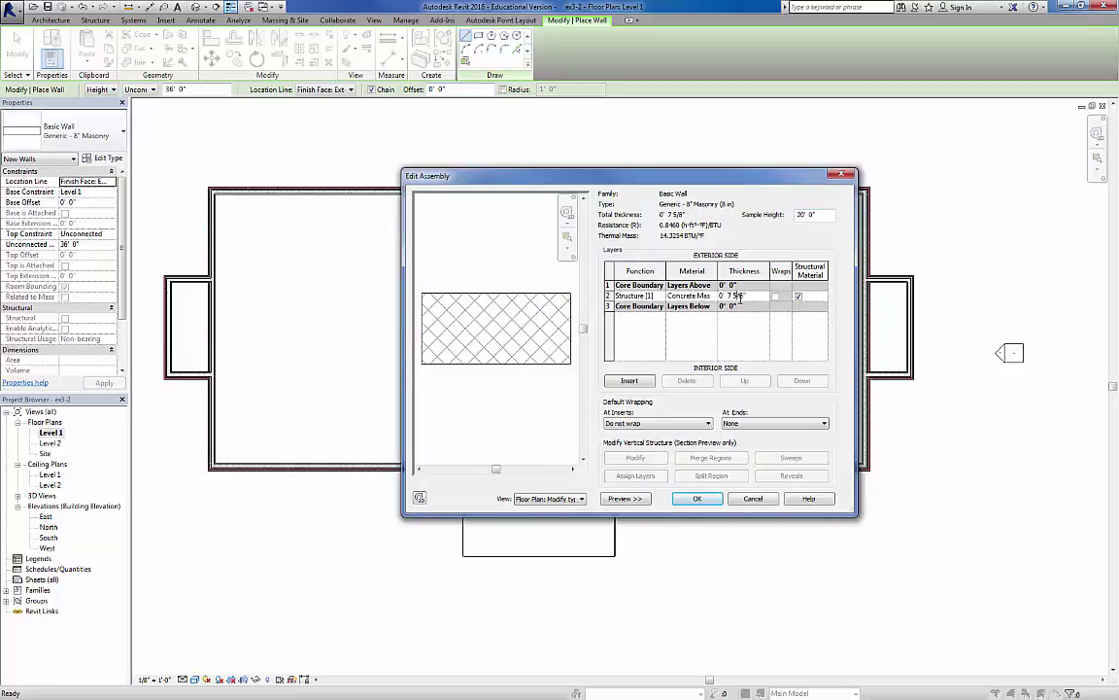
key("BackSpace")
key("BackSpace")
key("BackSpace")
key("BackSpace")
key("BackSpace")
type("5")
left_click(716, 498)
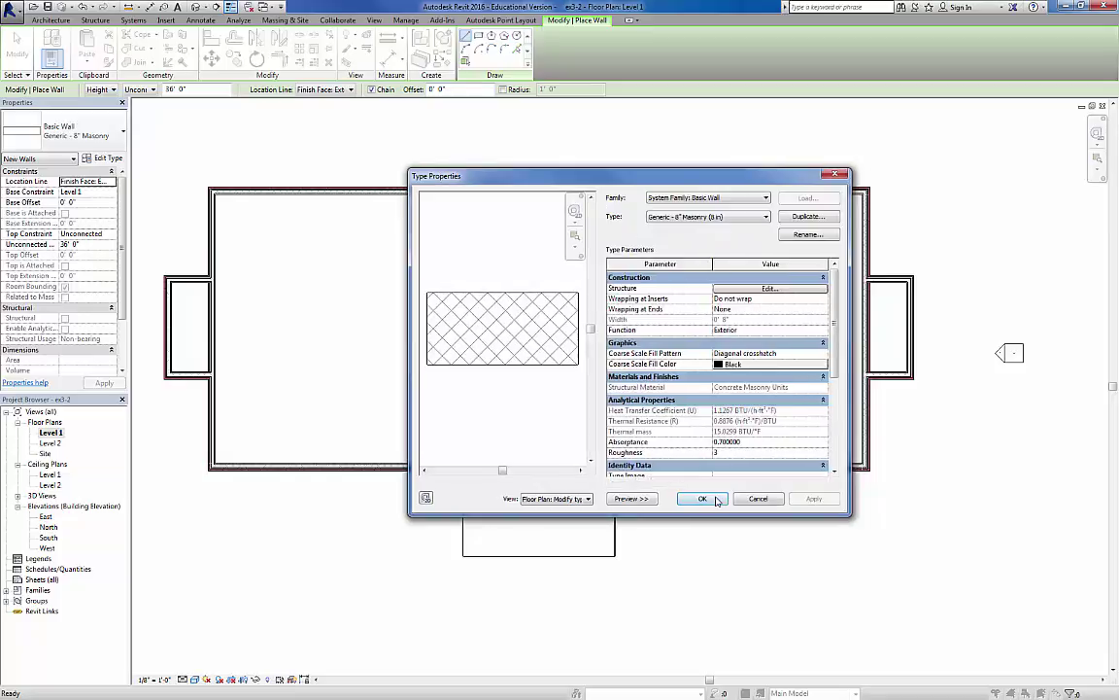
left_click(704, 498)
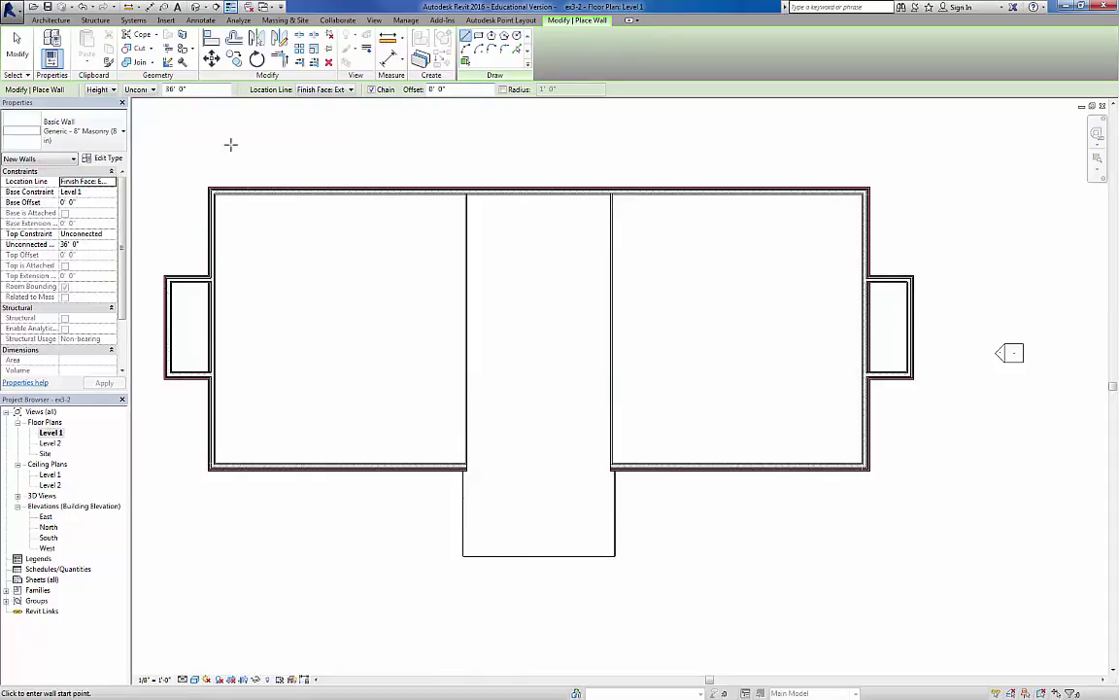
Draw a 35' detail line straight up from the curtain-wall bump's midpoint.
left_click(200, 22)
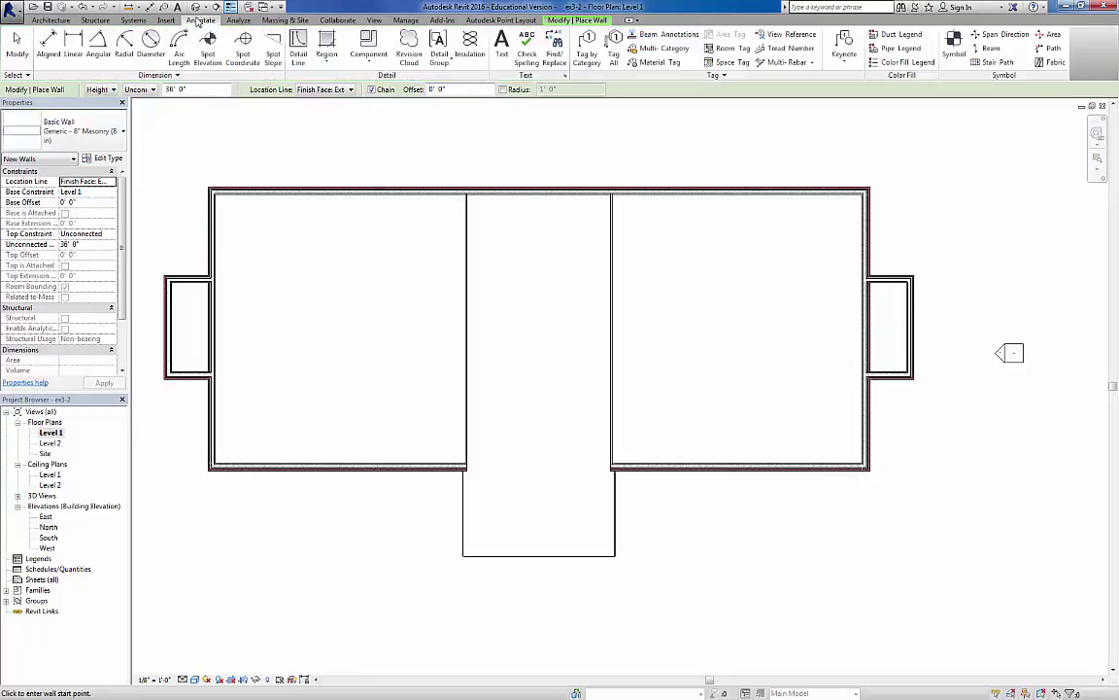
left_click(299, 49)
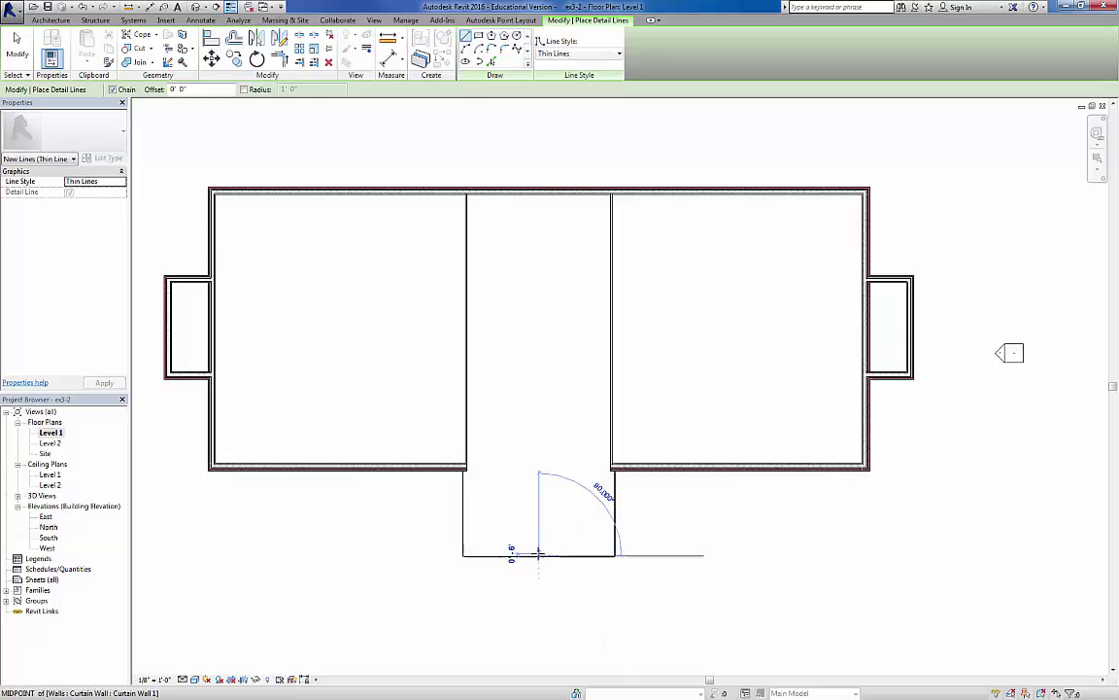
left_click(539, 554)
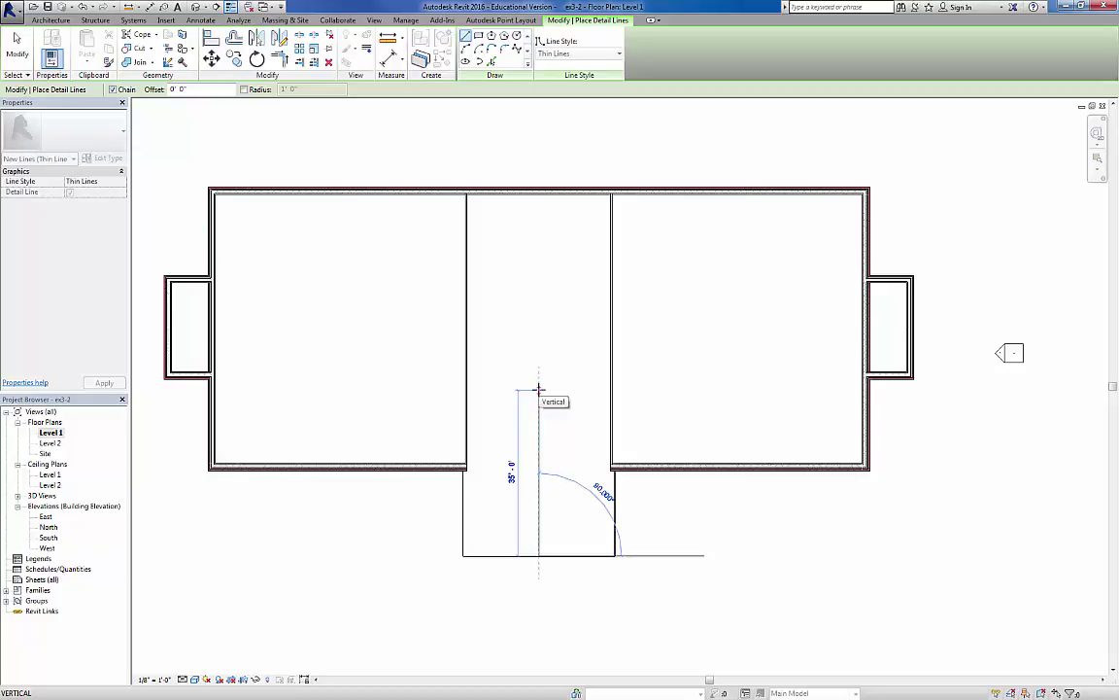
type("35'")
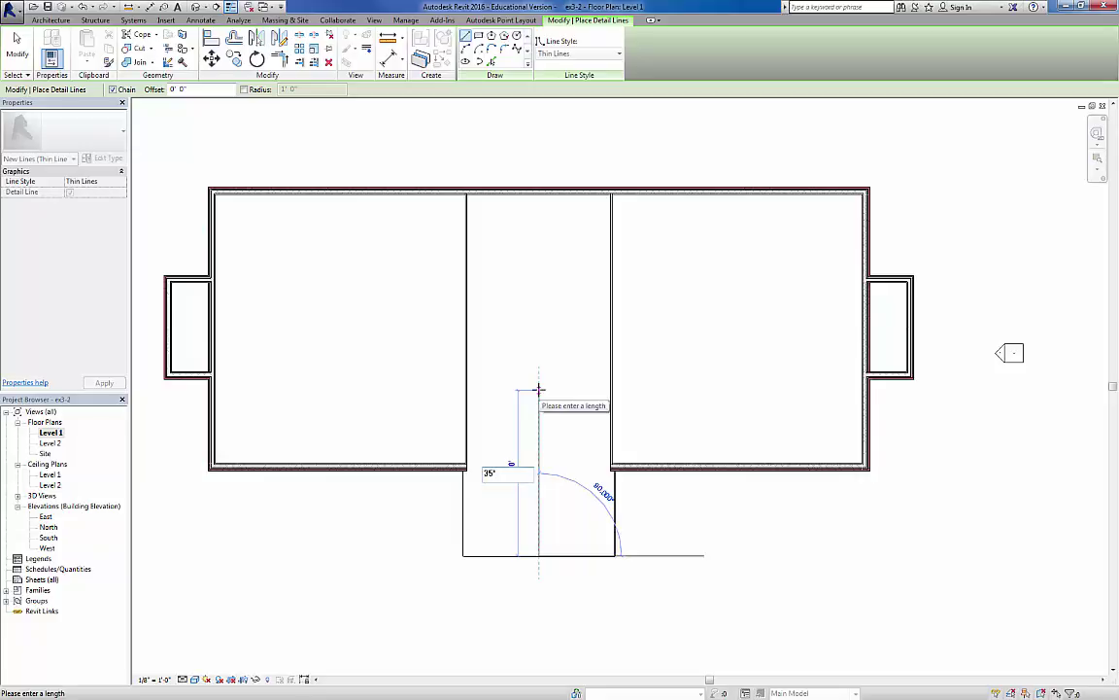
key("Return")
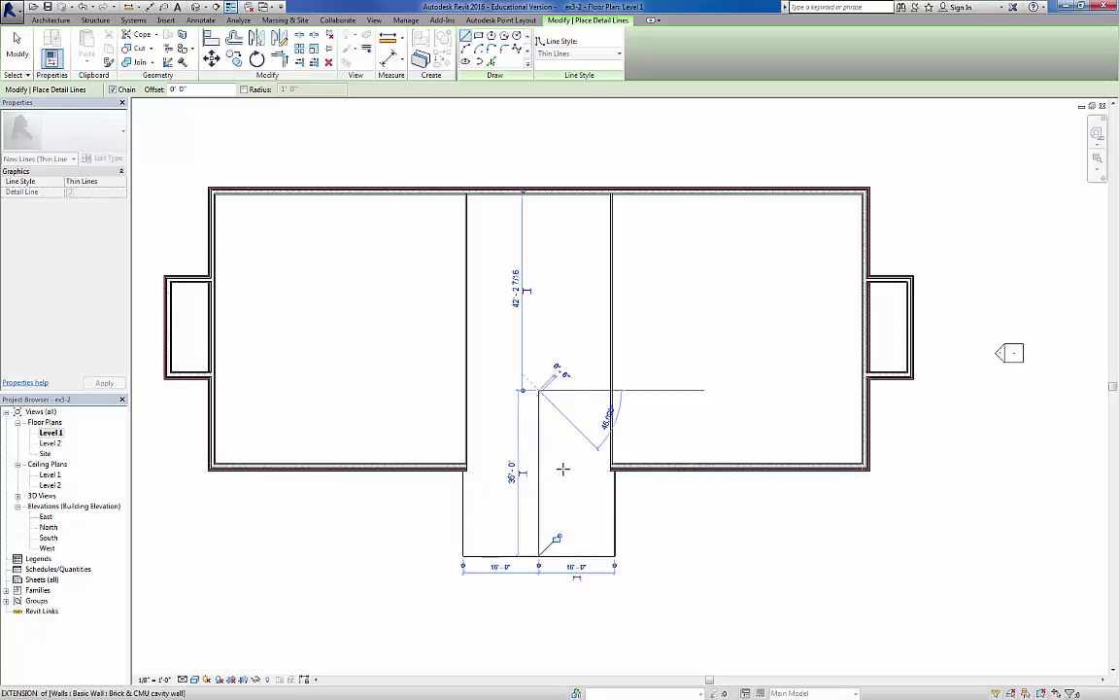
key("Escape")
key("Escape")
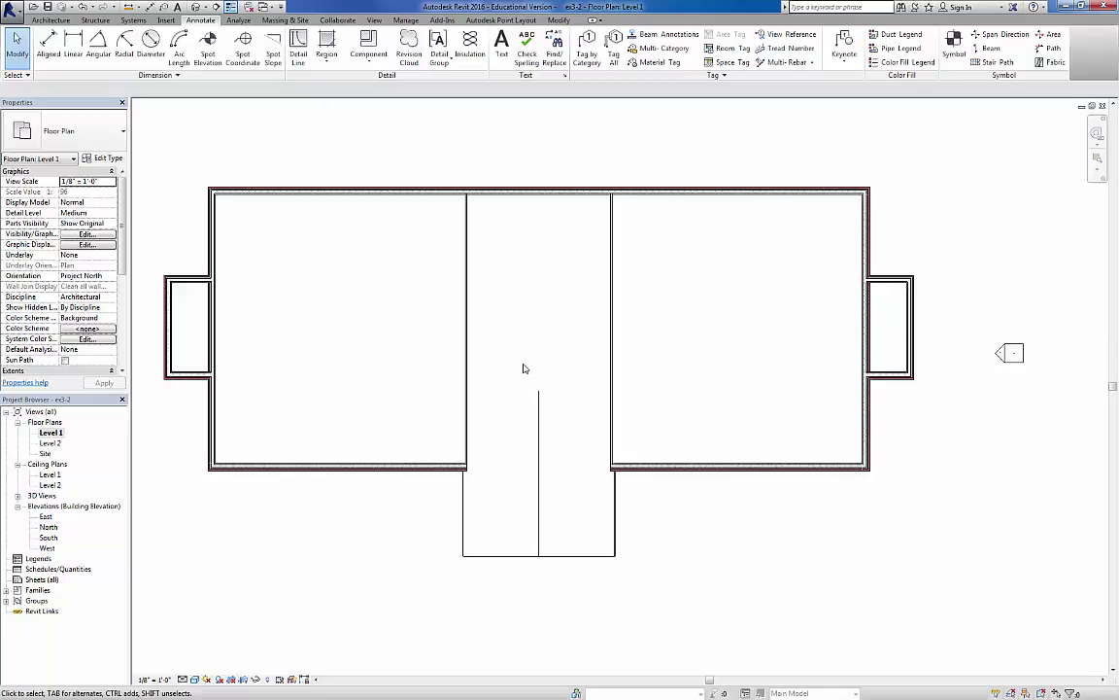
Start a new wall with location line set to Finish Face: Interior.
left_click(51, 20)
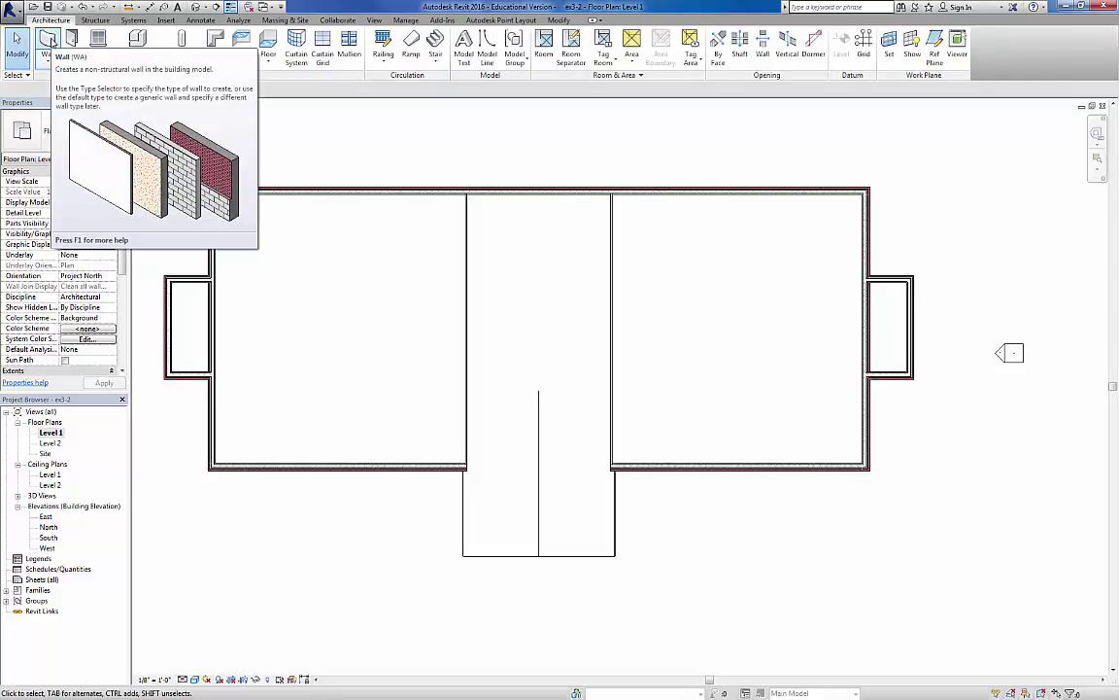
left_click(47, 41)
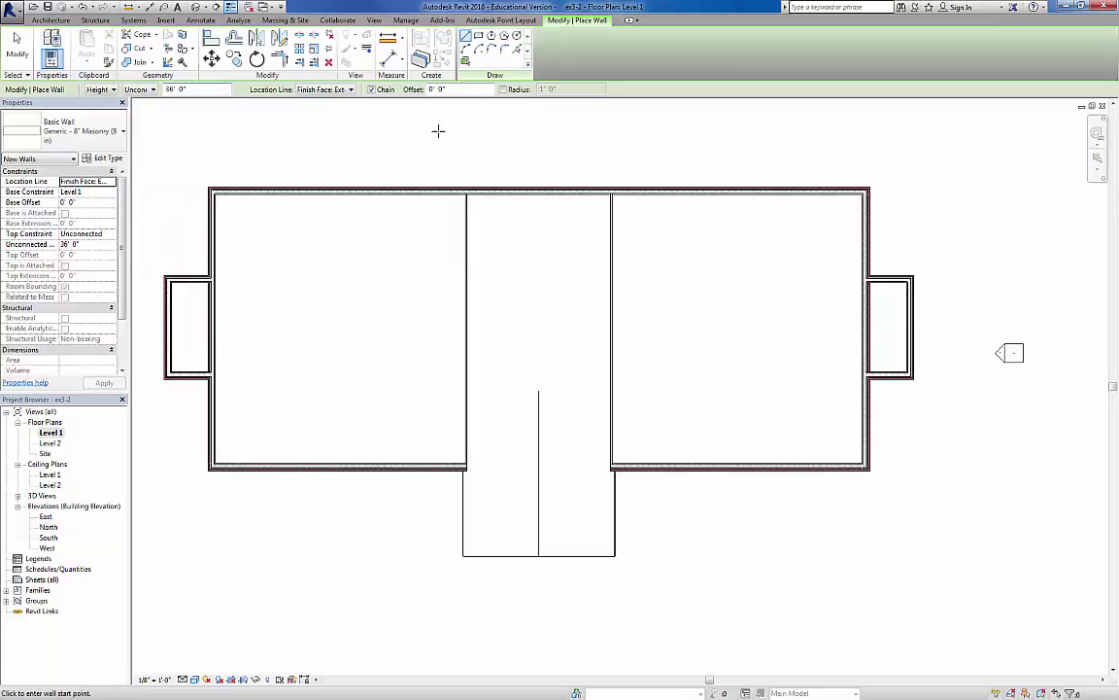
left_click(352, 89)
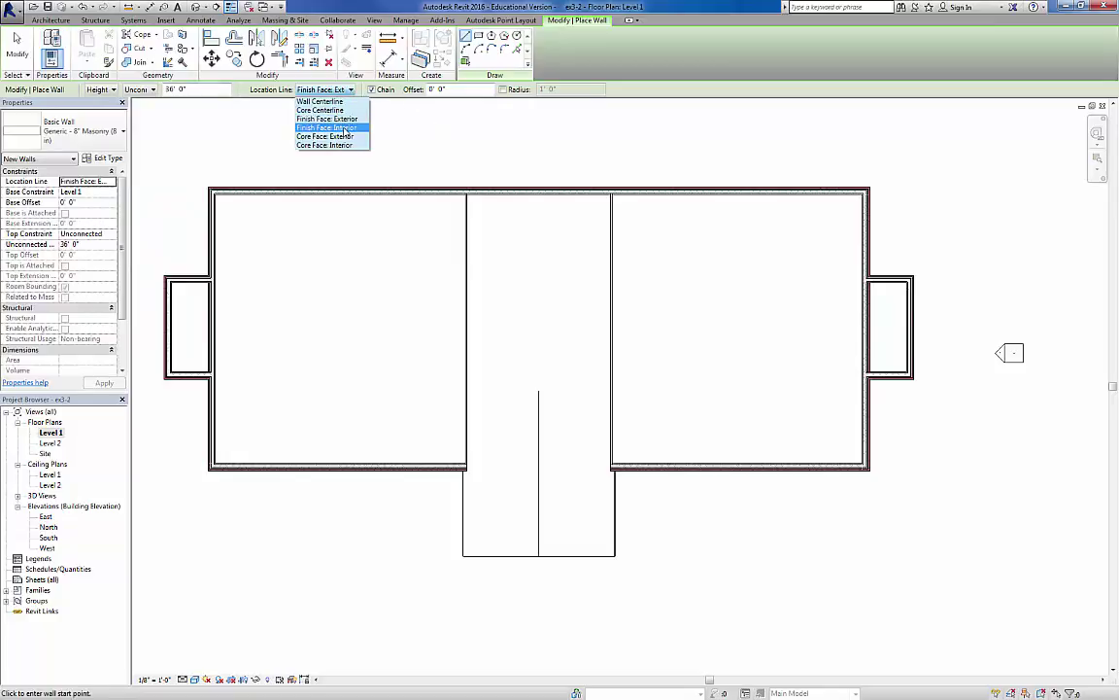
left_click(342, 128)
scroll(544, 388, "up", 4)
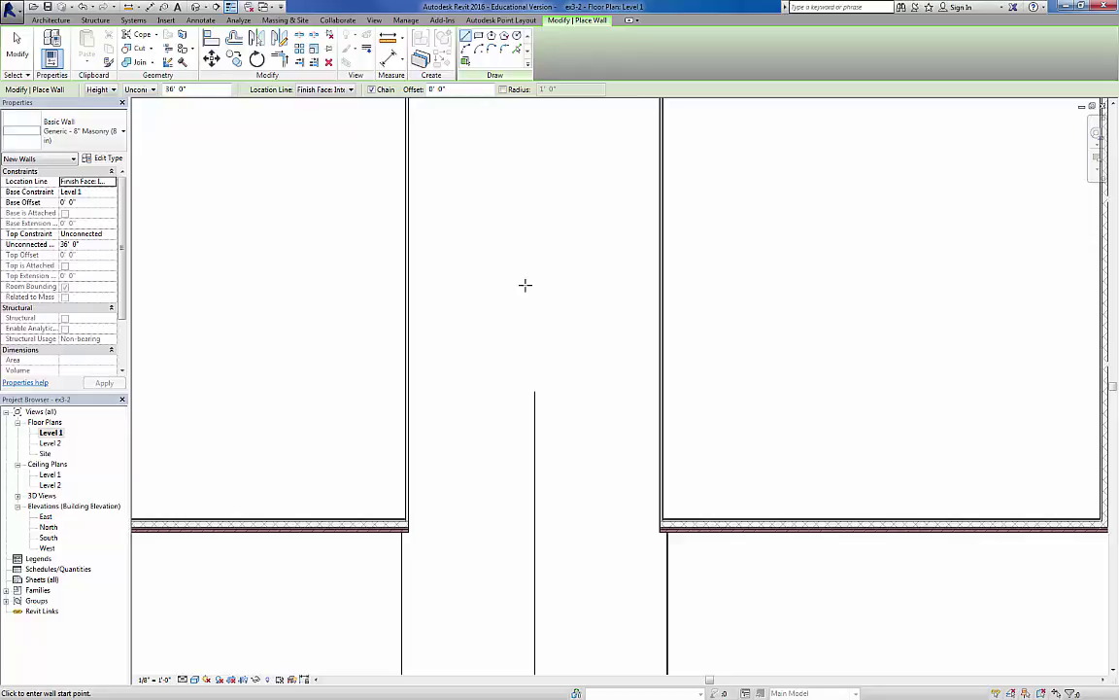
Draw the closed enclosure with 7'-4" and 6'-10" sides in the corridor.
left_click(489, 261)
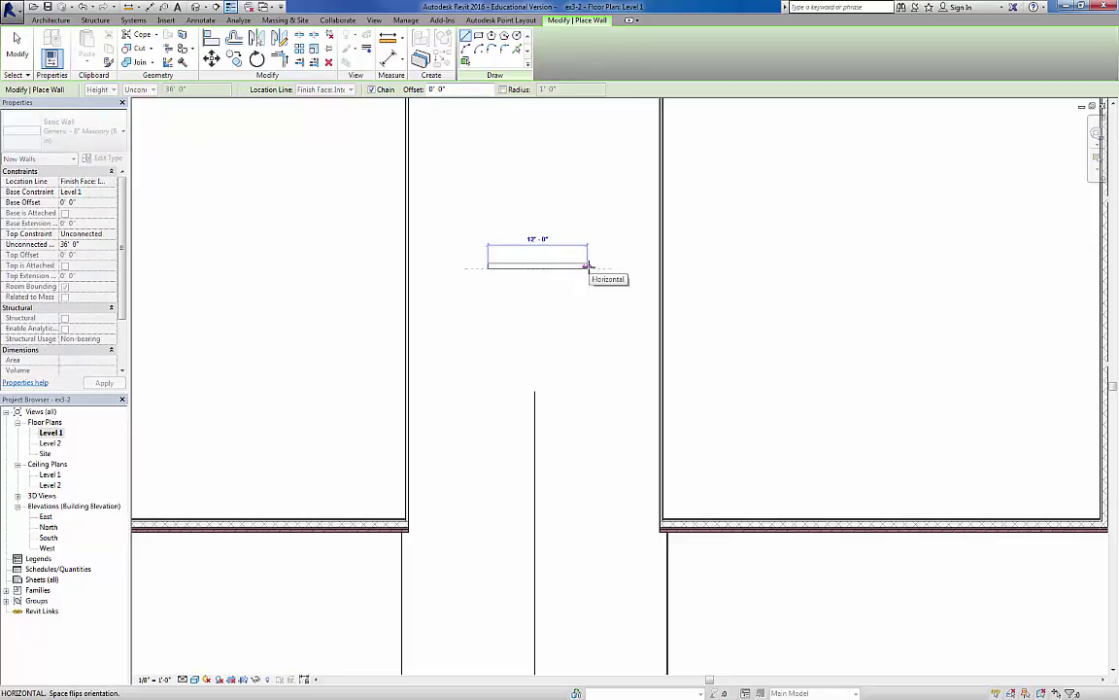
type("7-4")
key("Return")
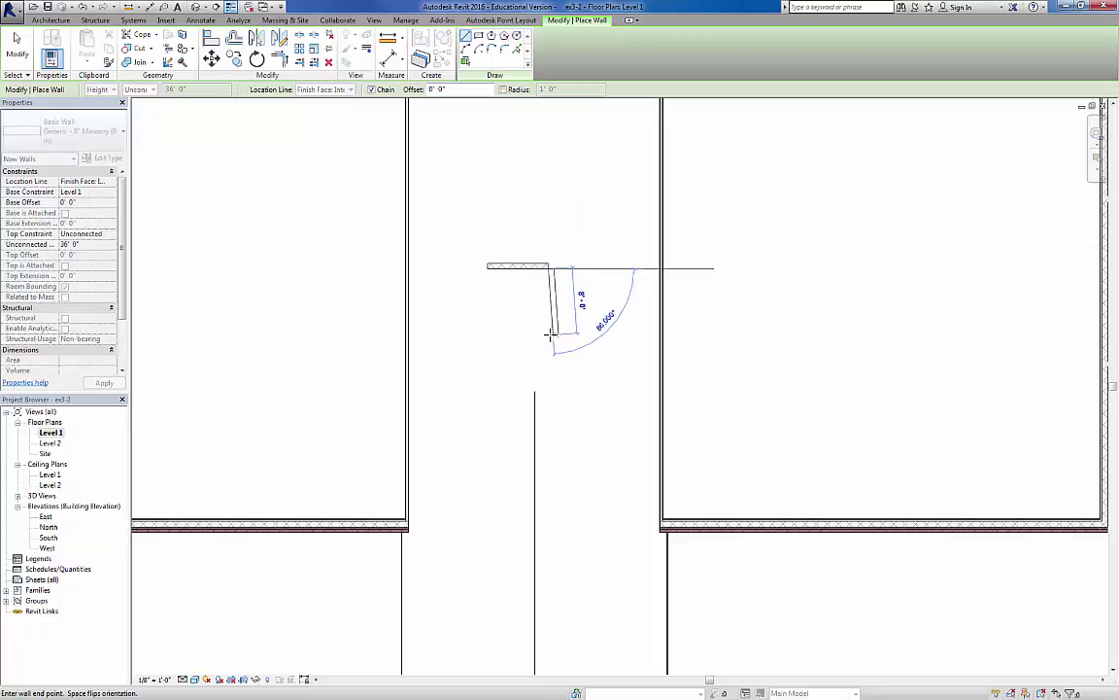
type("6")
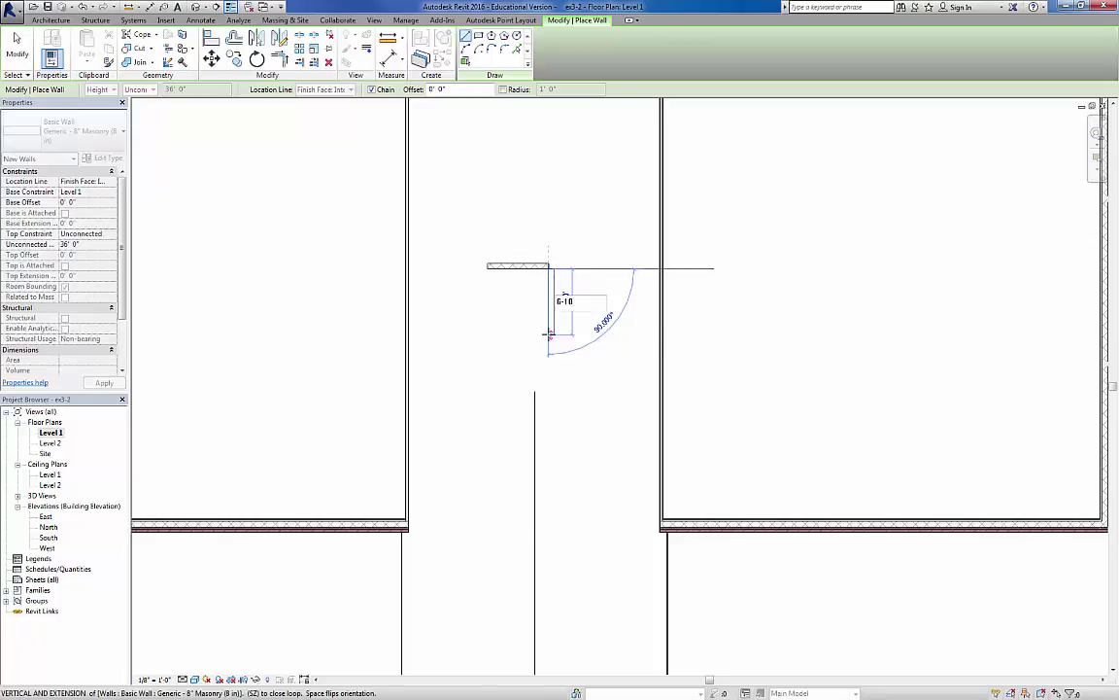
type("-10")
key("Return")
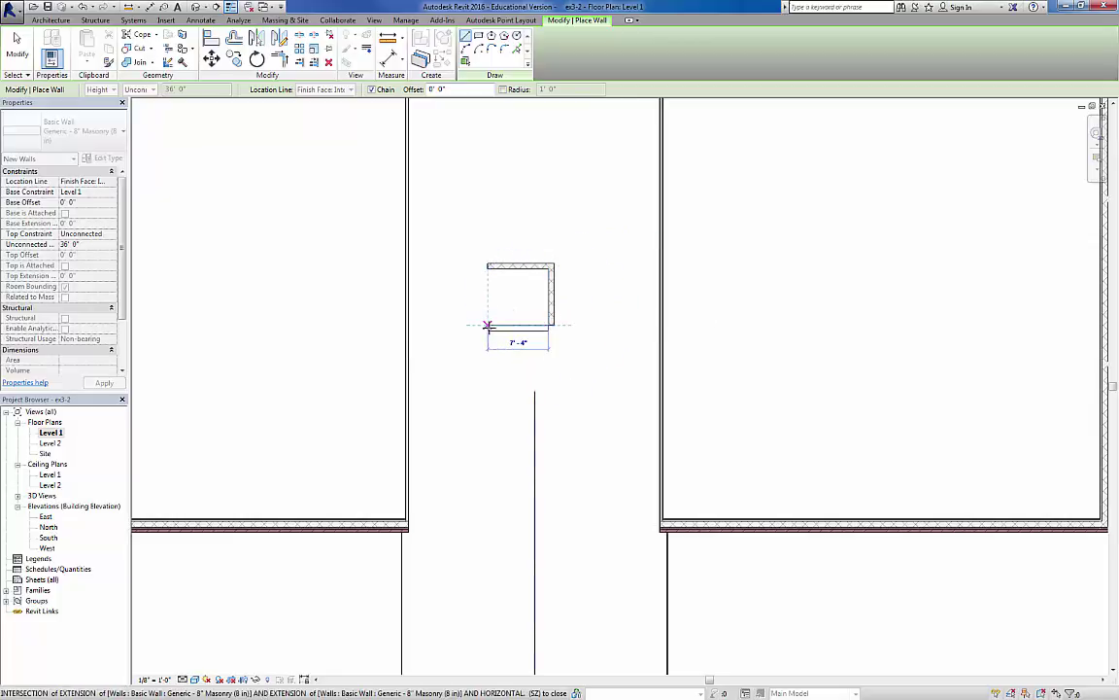
left_click(487, 326)
left_click(488, 266)
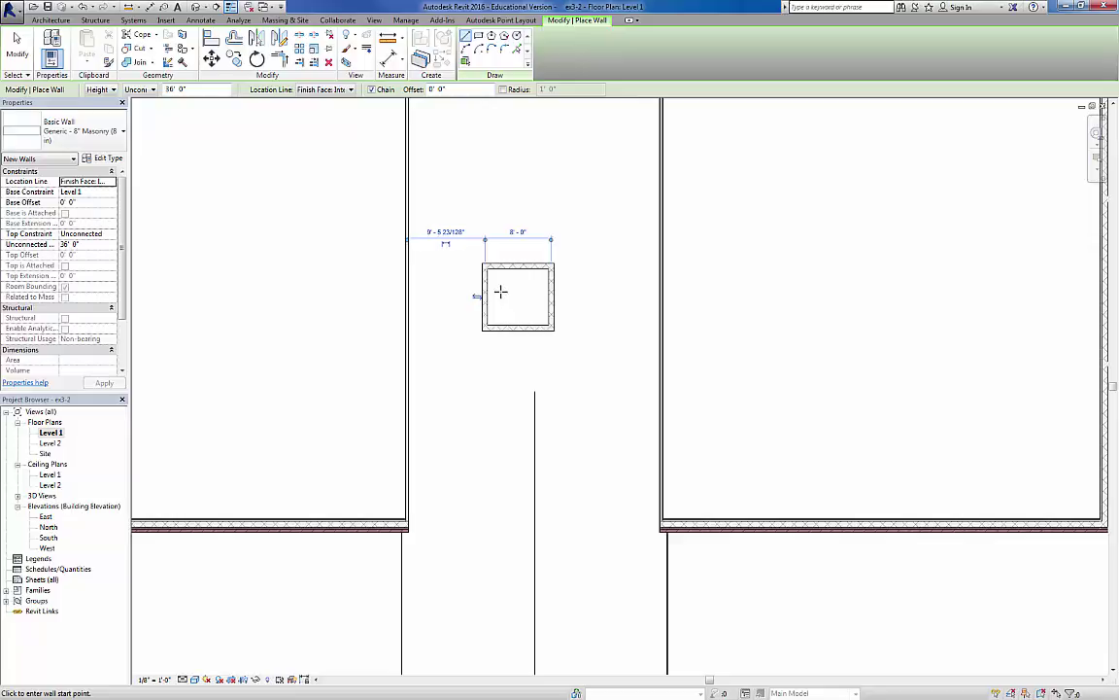
key("Escape")
key("Escape")
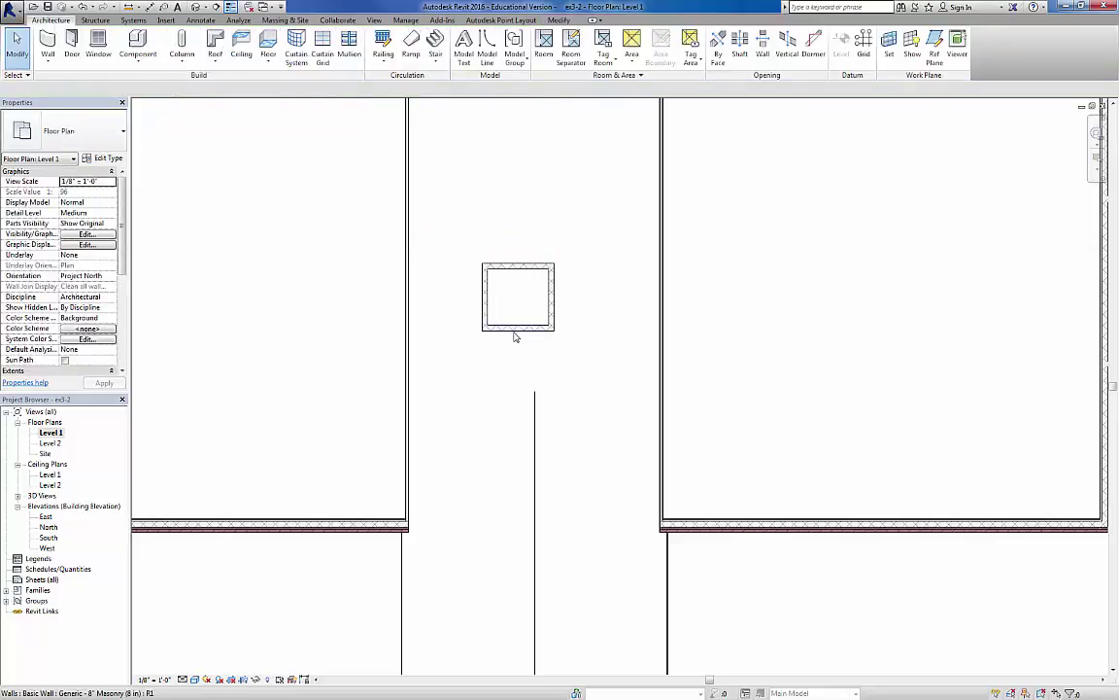
Move the four-wall masonry square from its bottom-wall midpoint down to the corridor centre line's end.
left_click_drag(459, 227, 590, 364)
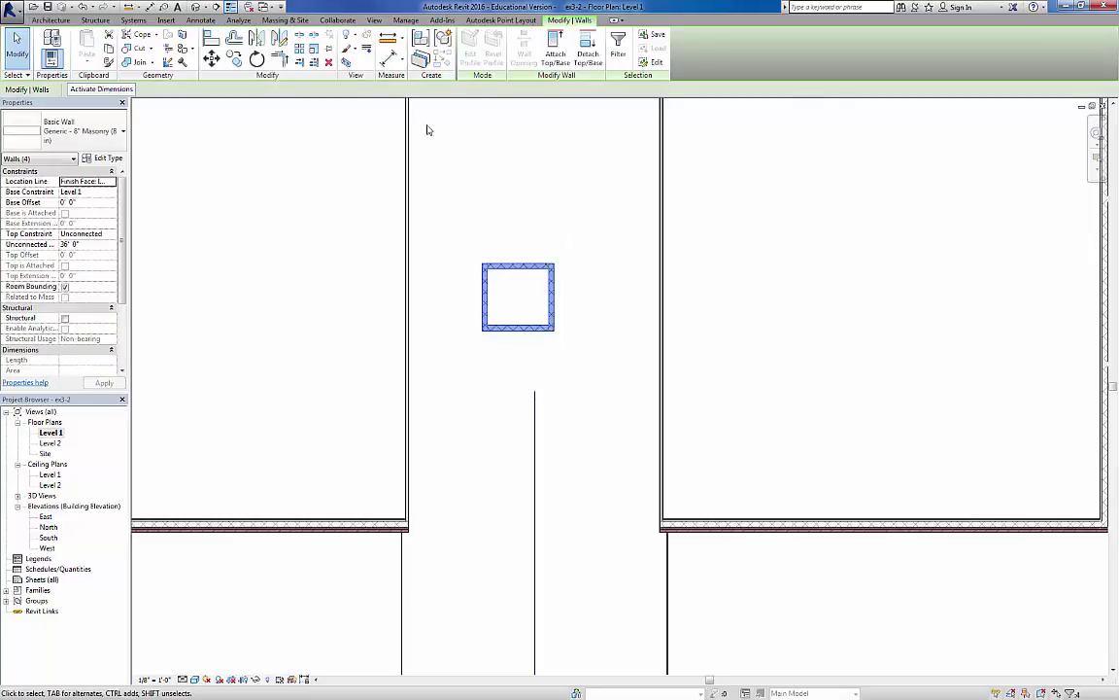
left_click(210, 58)
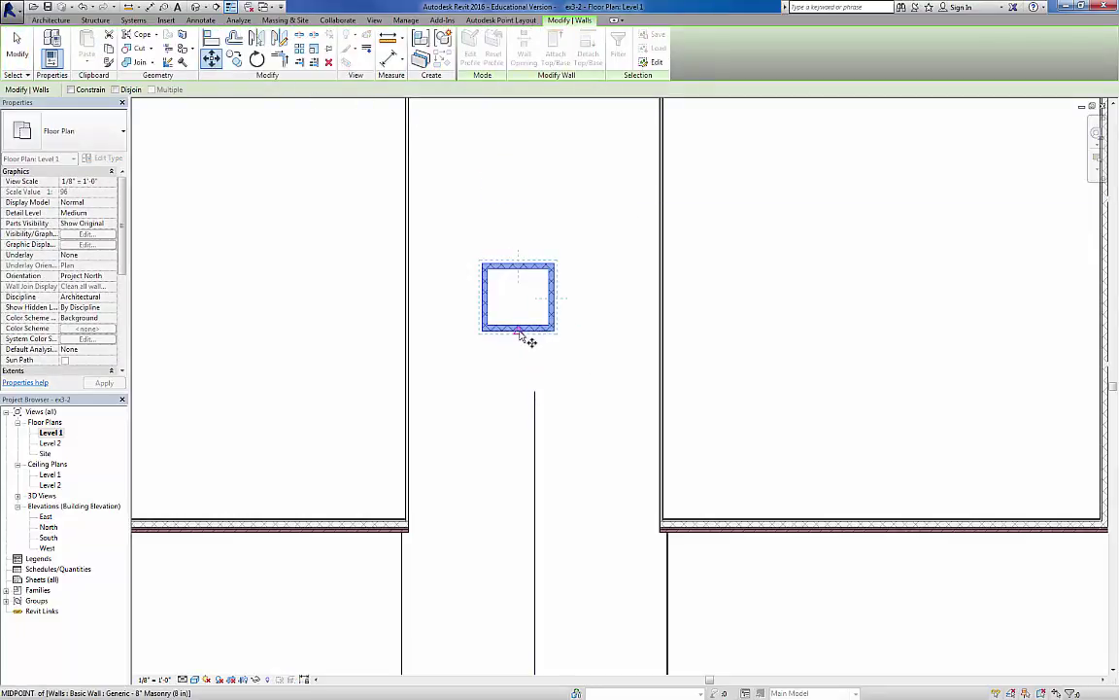
left_click(519, 332)
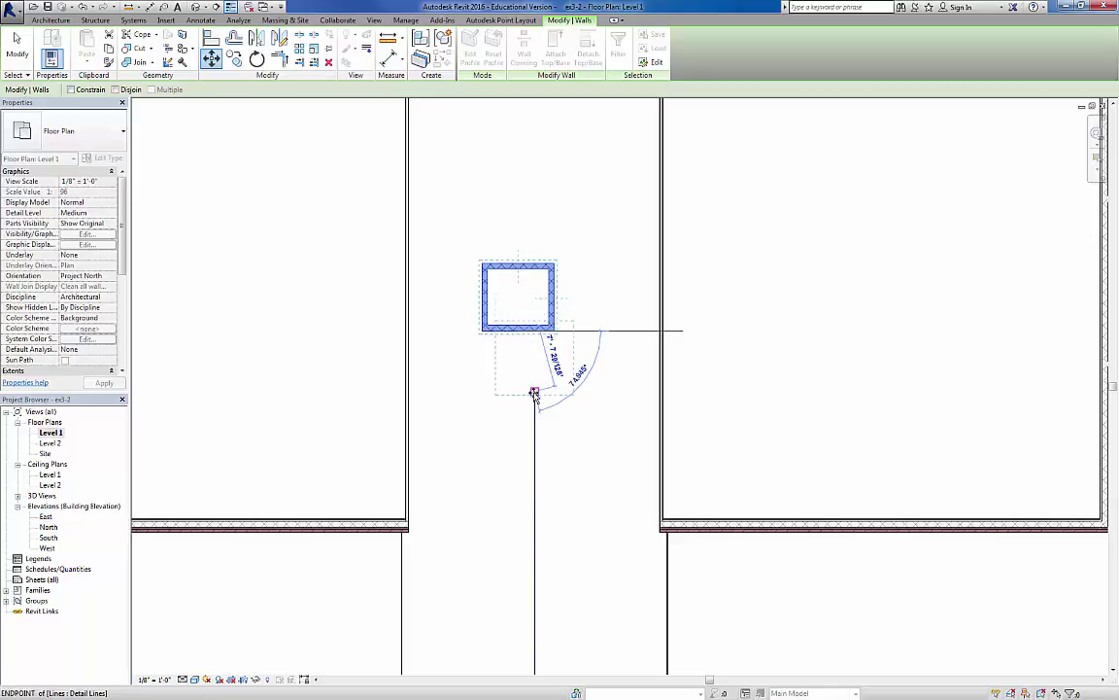
left_click(534, 394)
left_click(586, 429)
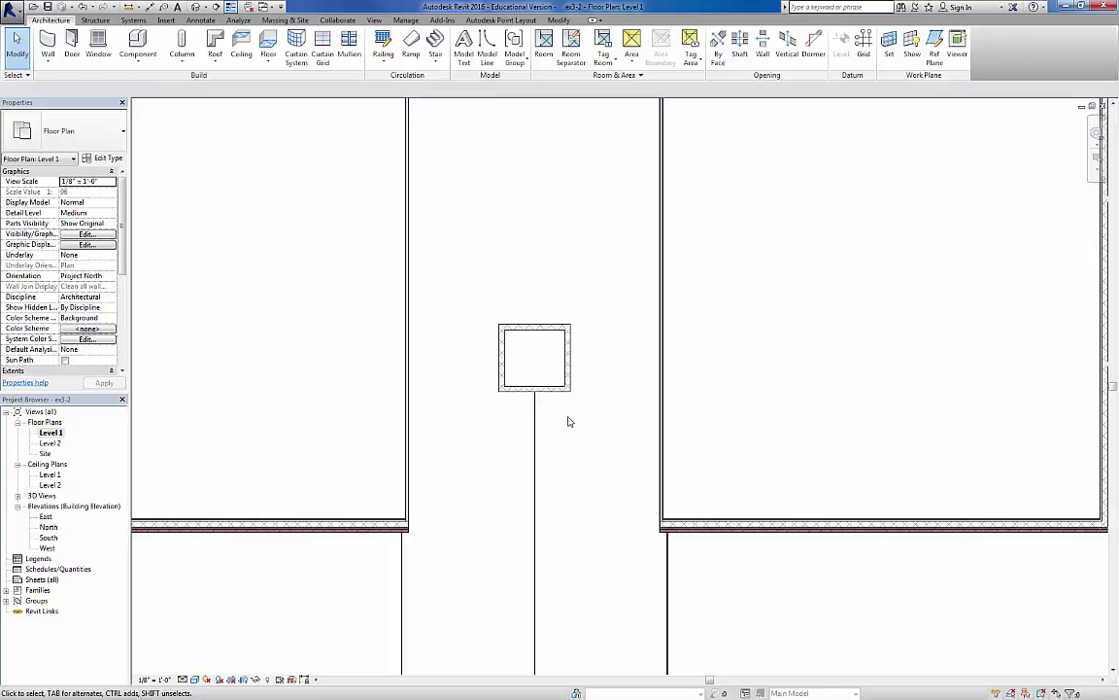
Delete the vertical centre line below the masonry square.
left_click(513, 440)
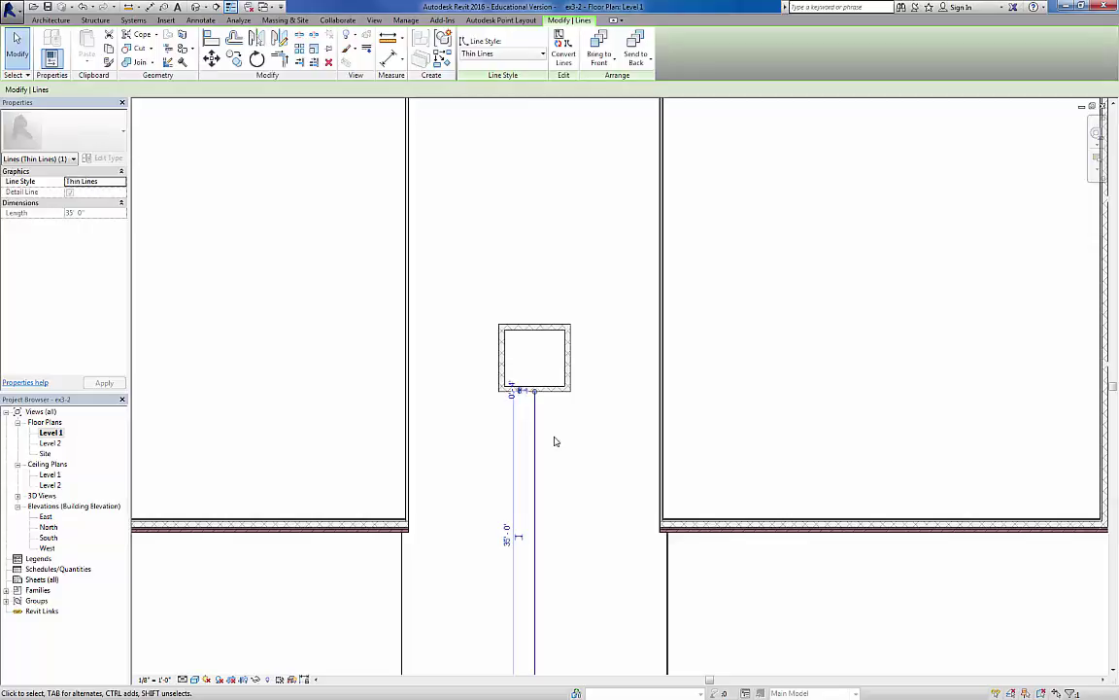
key("Delete")
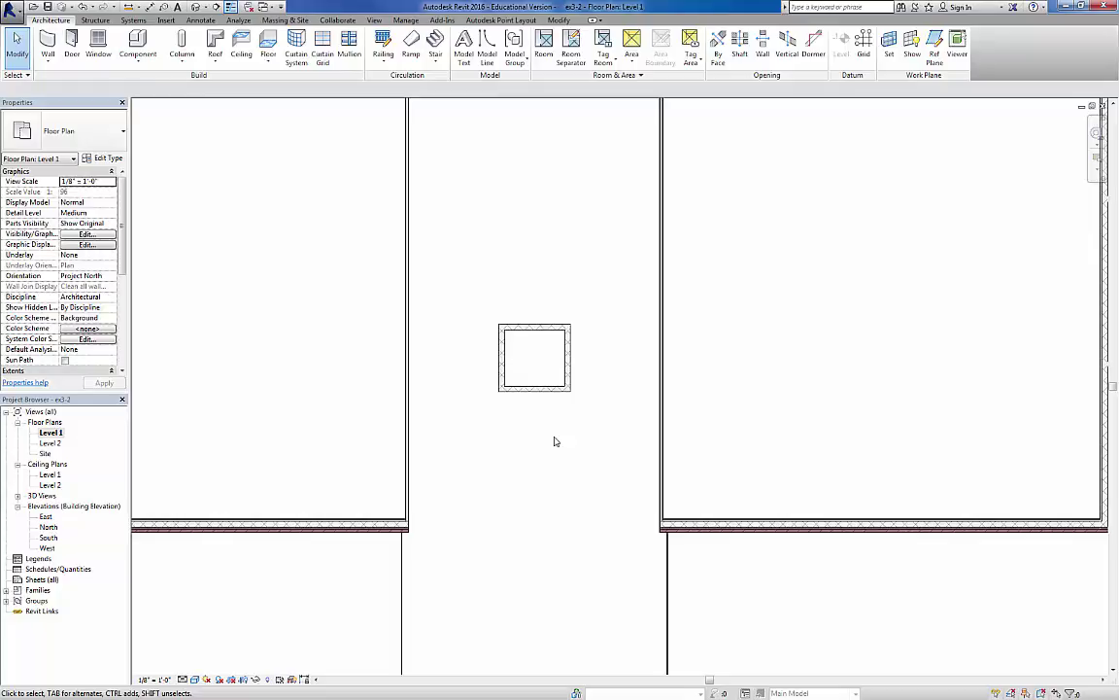
scroll(403, 305, "down", 3)
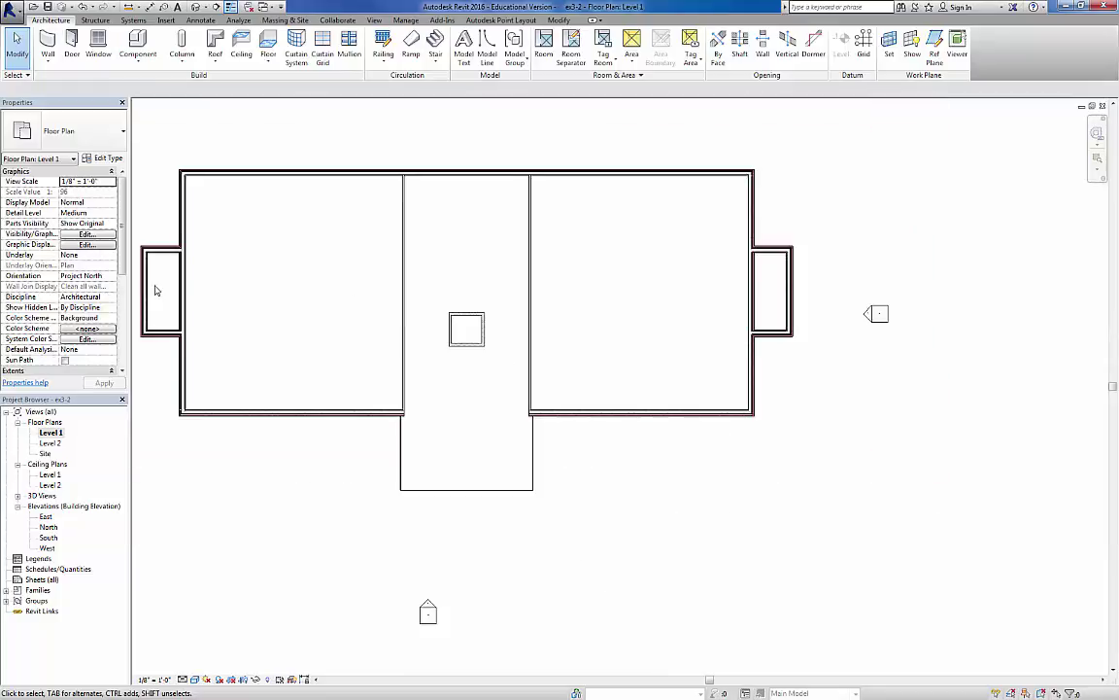
scroll(155, 290, "up", 2)
scroll(345, 329, "up", 5)
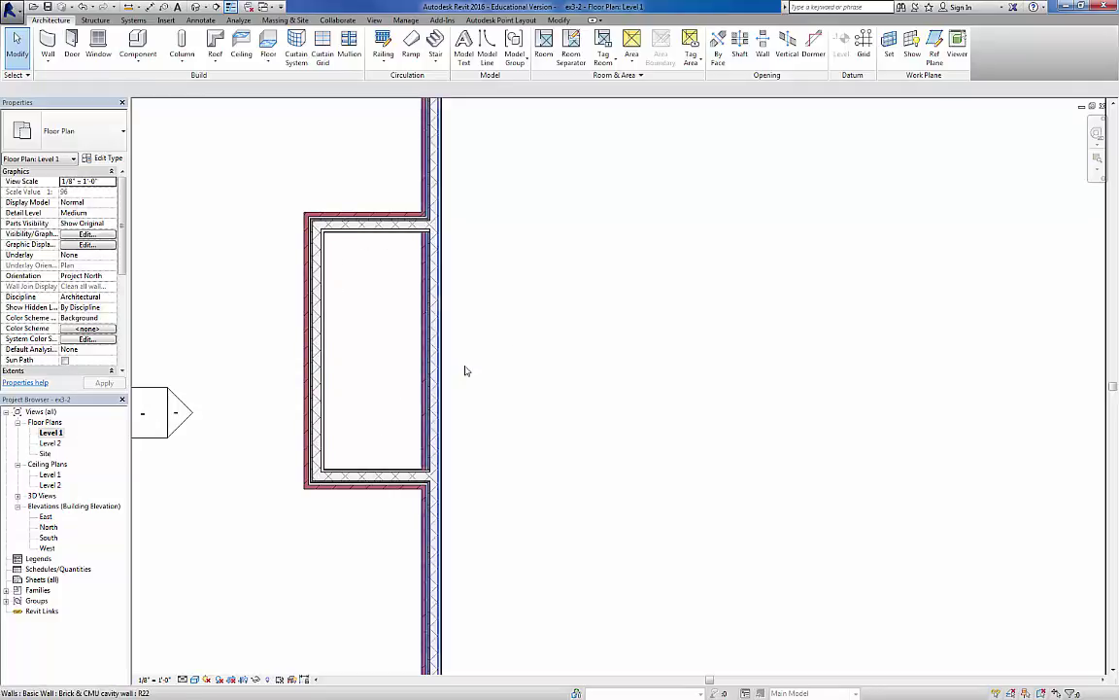
Split the west exterior wall where it crosses the bump-out.
left_click(559, 19)
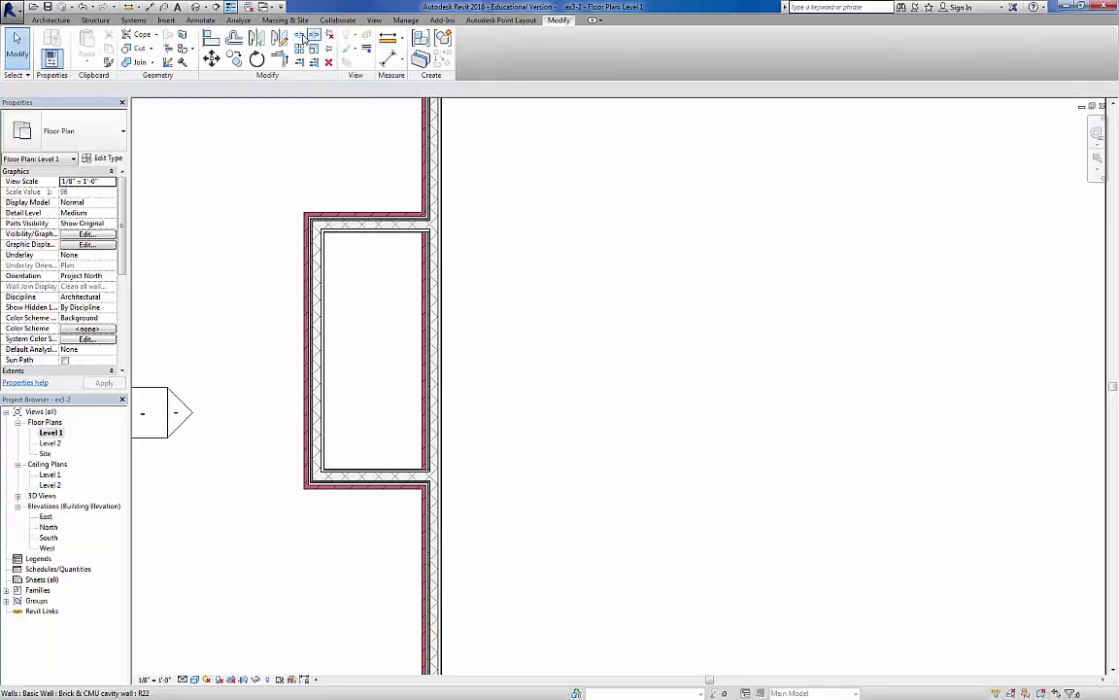
left_click(300, 37)
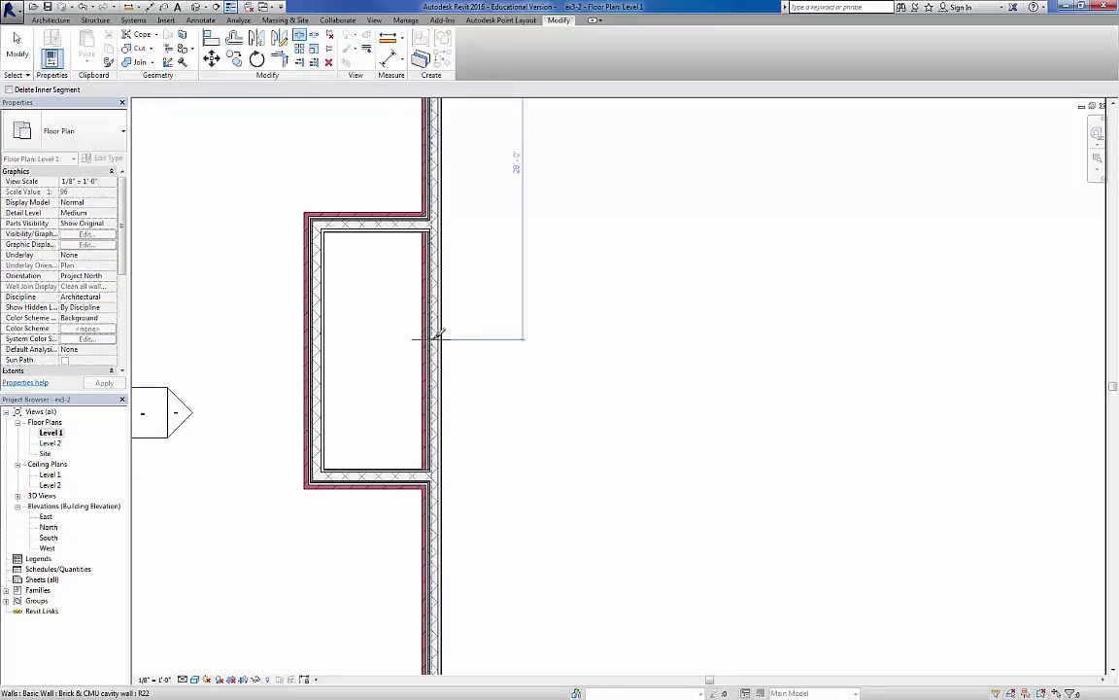
left_click(440, 337)
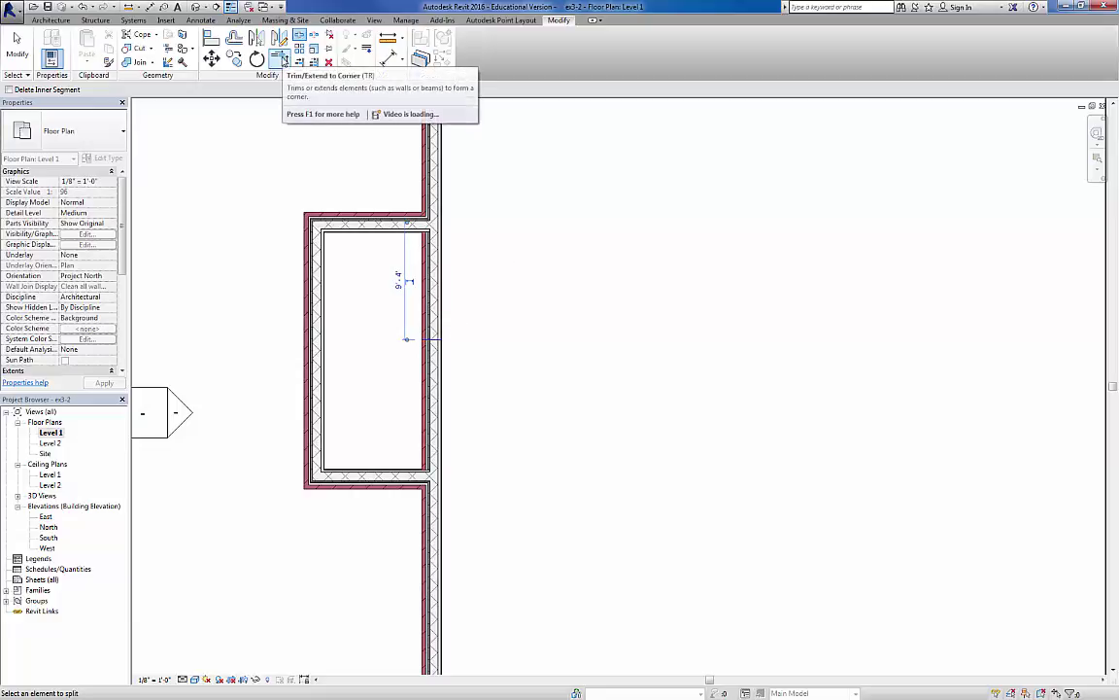
key("Escape")
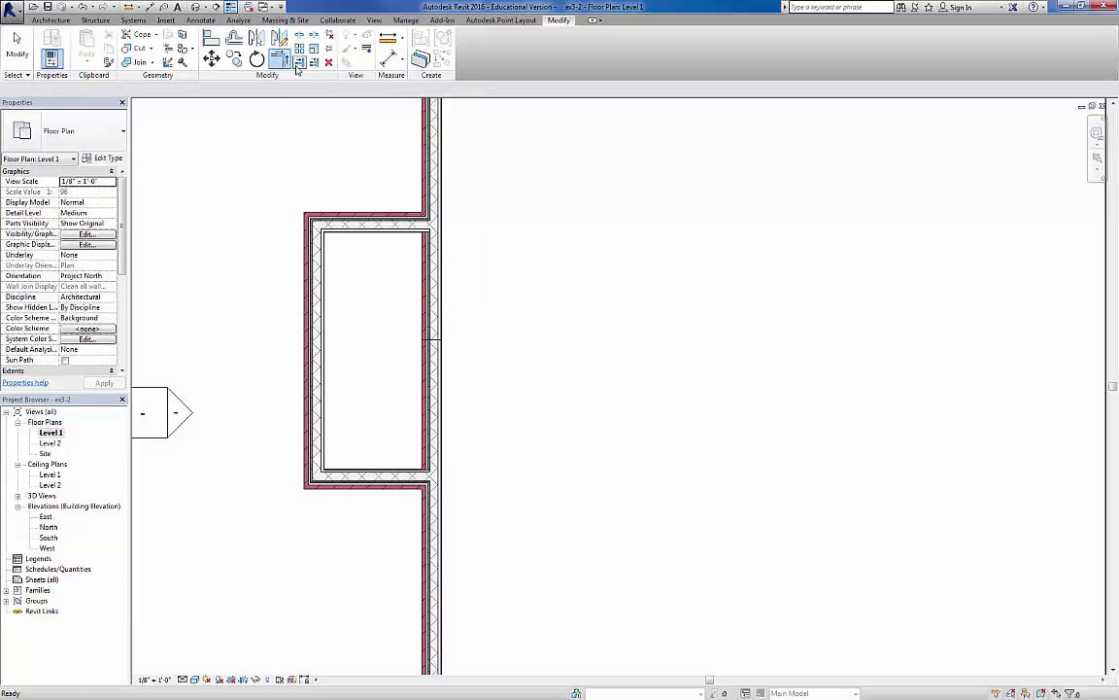
Trim the bump-out's top and bottom walls to clean corners with the west wall segments.
left_click(282, 64)
left_click(396, 225)
left_click(443, 158)
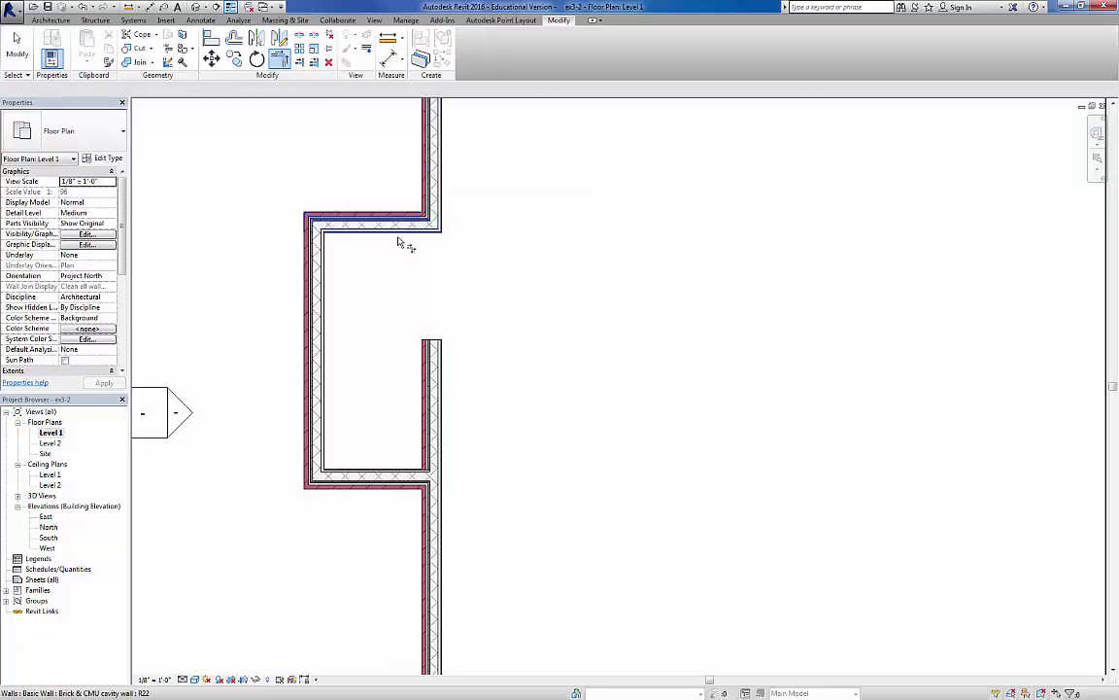
left_click(387, 479)
left_click(430, 420)
key("ctrl+z")
left_click(377, 480)
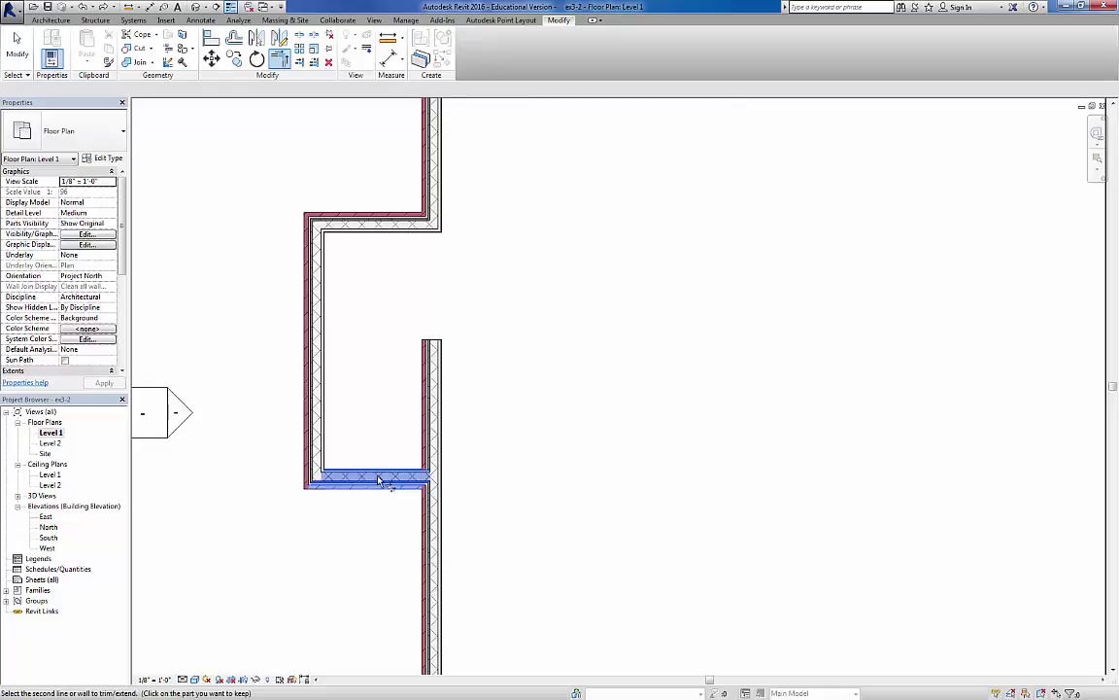
left_click(437, 518)
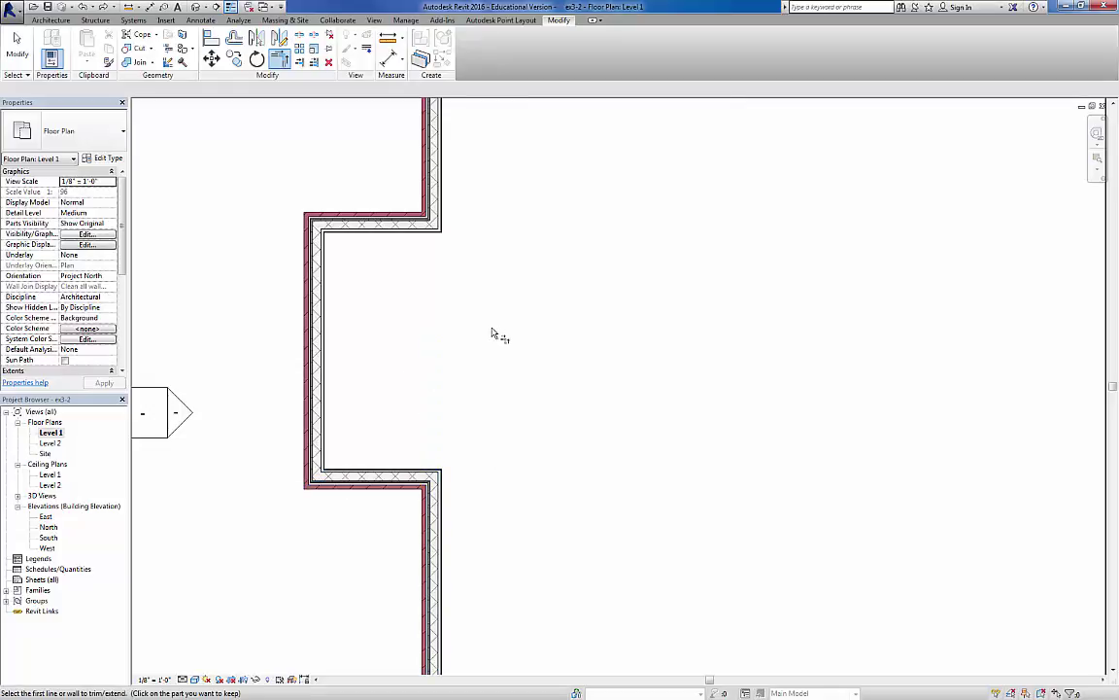
scroll(497, 330, "down", 3)
At the east end, split the wall and corner the bump-out's top and bottom walls to it.
middle_click_drag(957, 337, 180, 336)
key("Escape")
key("Escape")
key("s")
key("l")
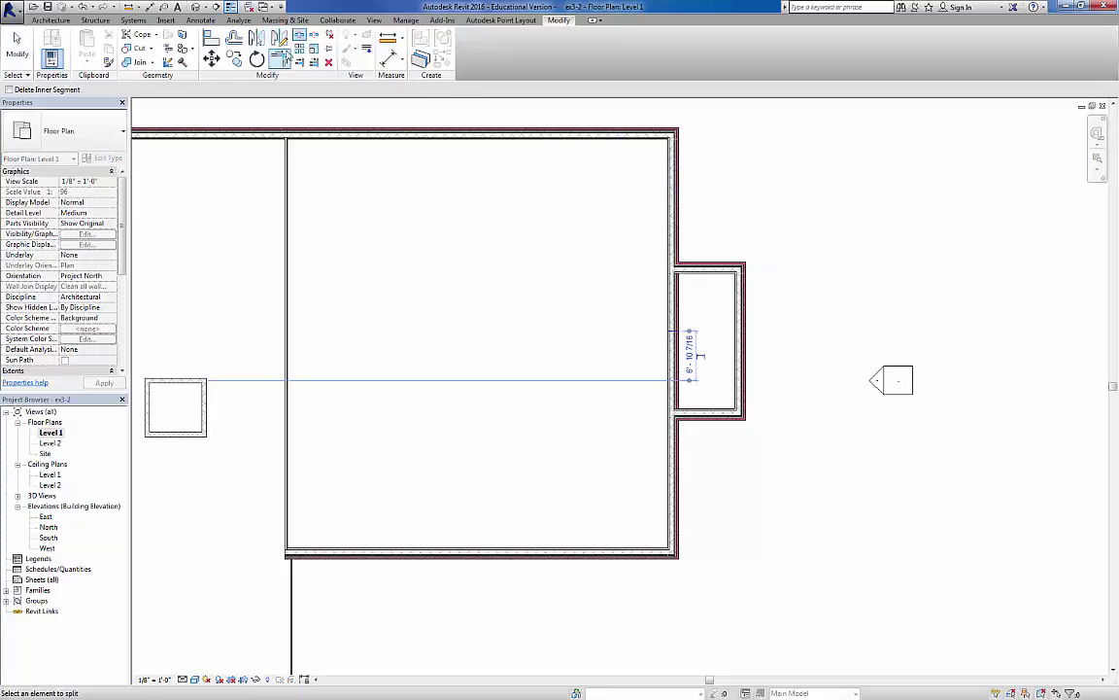
left_click(279, 60)
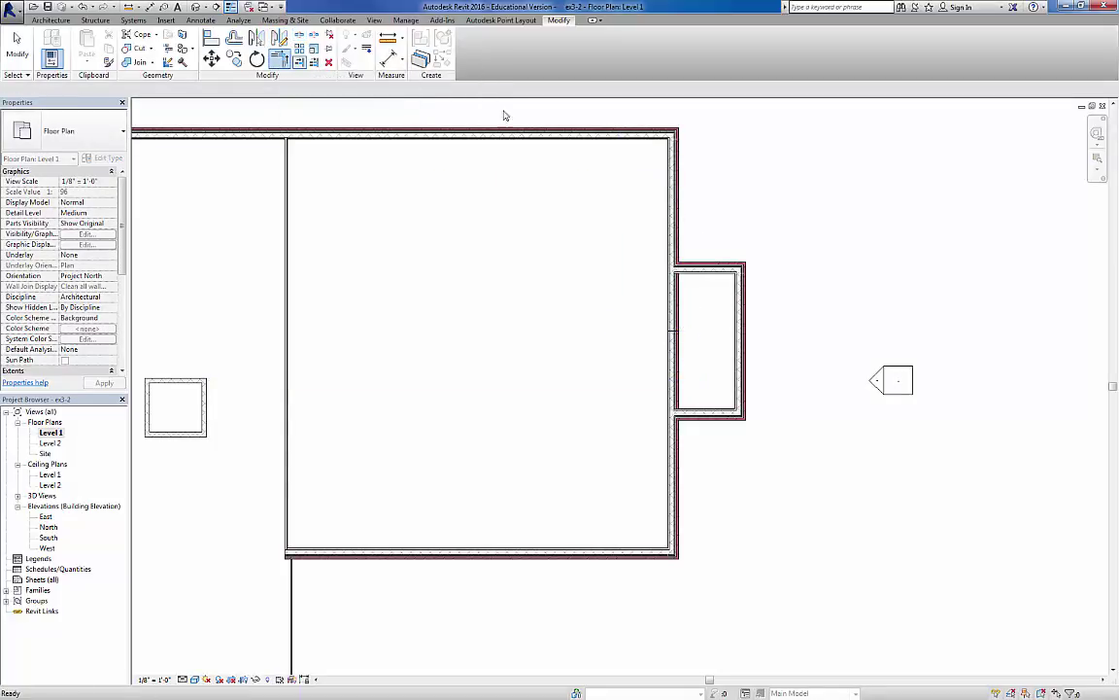
left_click(713, 267)
left_click(677, 250)
left_click(711, 417)
left_click(681, 456)
key("Escape")
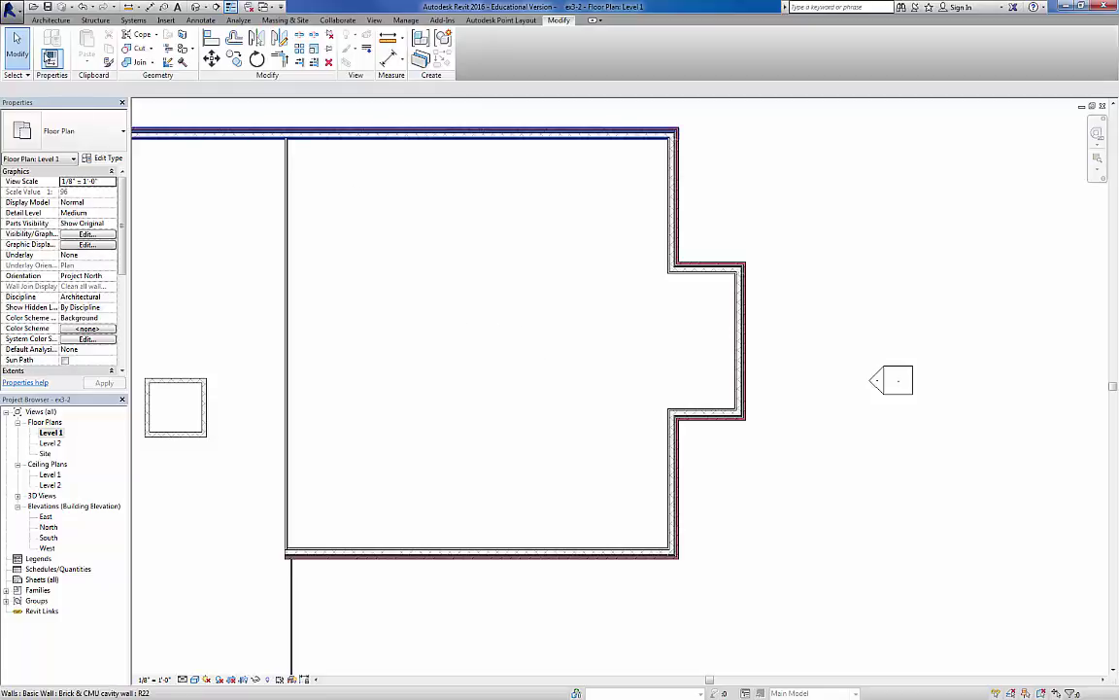
Start a wall using the Brick & CMU cavity wall type.
left_click(50, 19)
left_click(48, 41)
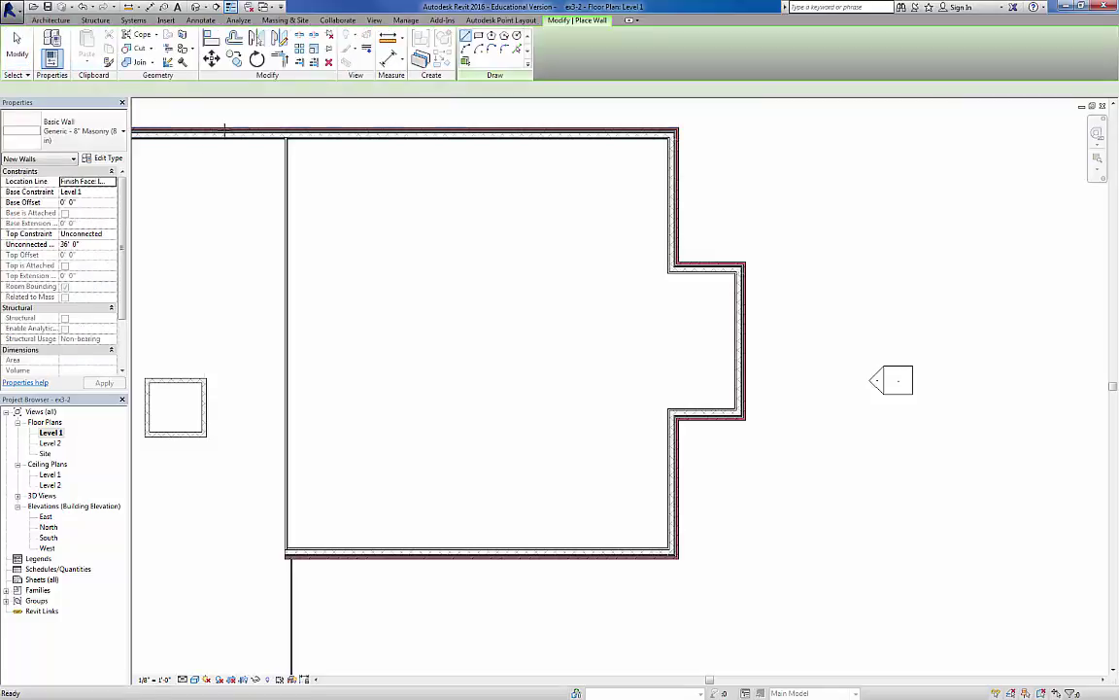
left_click(121, 132)
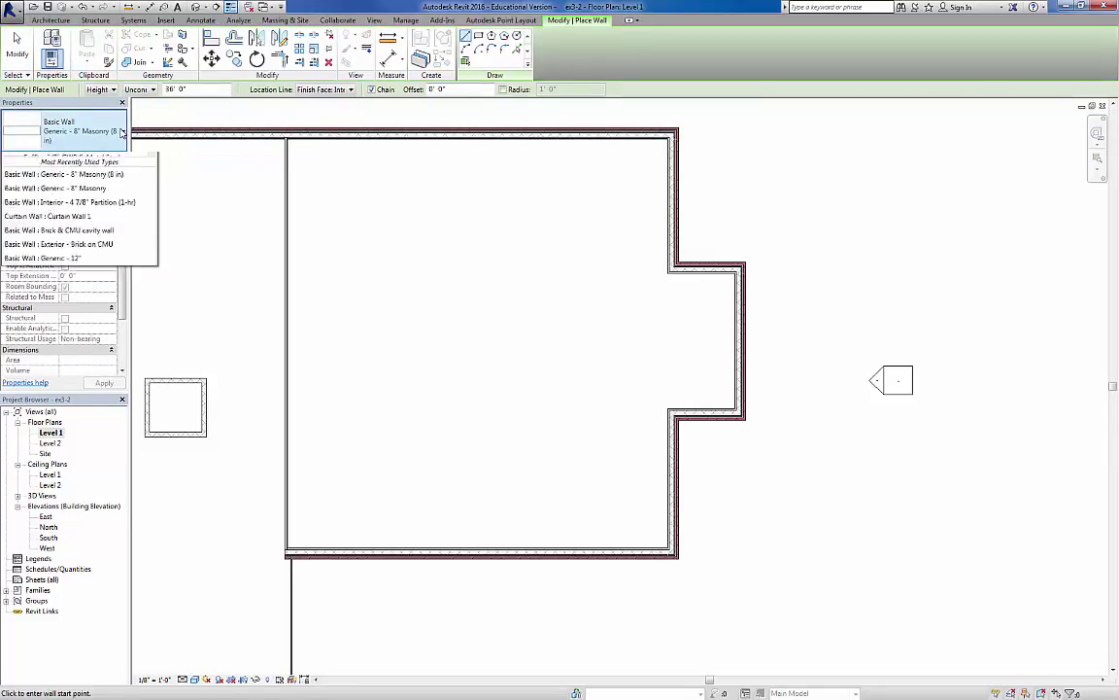
left_click_drag(151, 255, 151, 177)
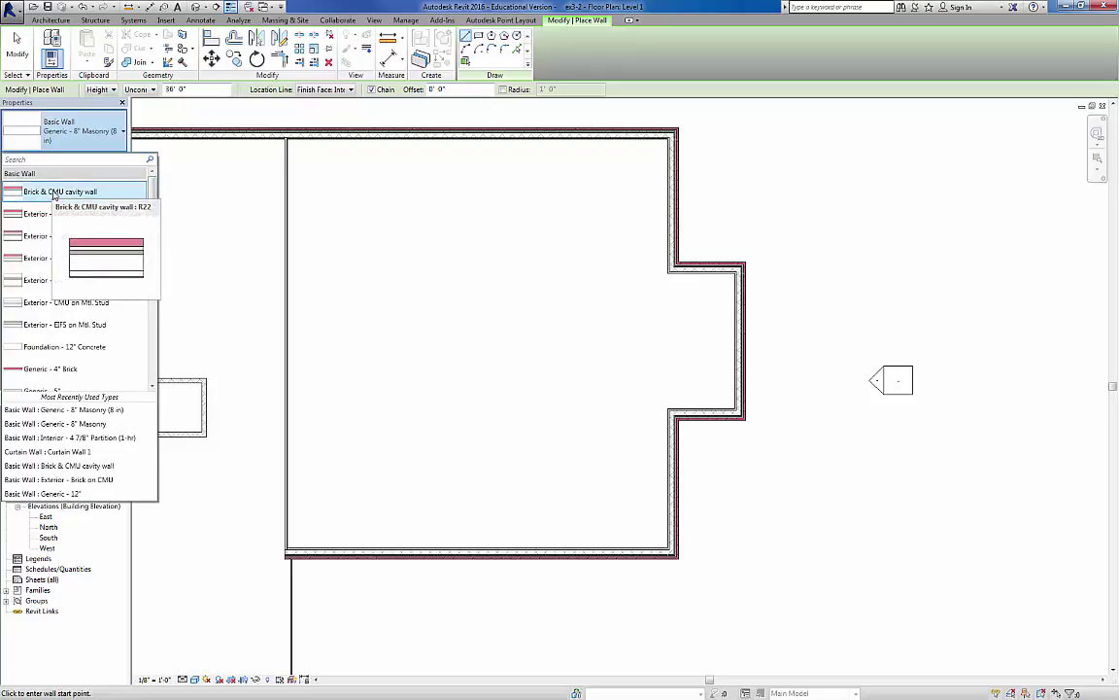
left_click(53, 192)
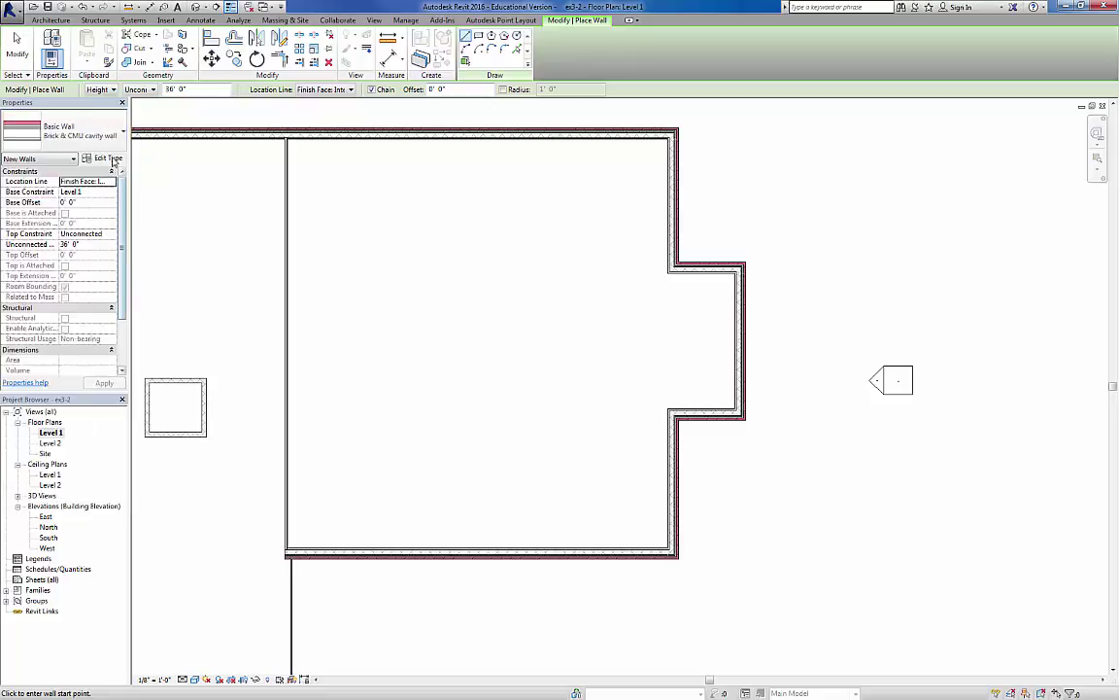
Duplicate the type as 'Brick & CMU cavity wall (no GWB)' and open its structure.
left_click(109, 158)
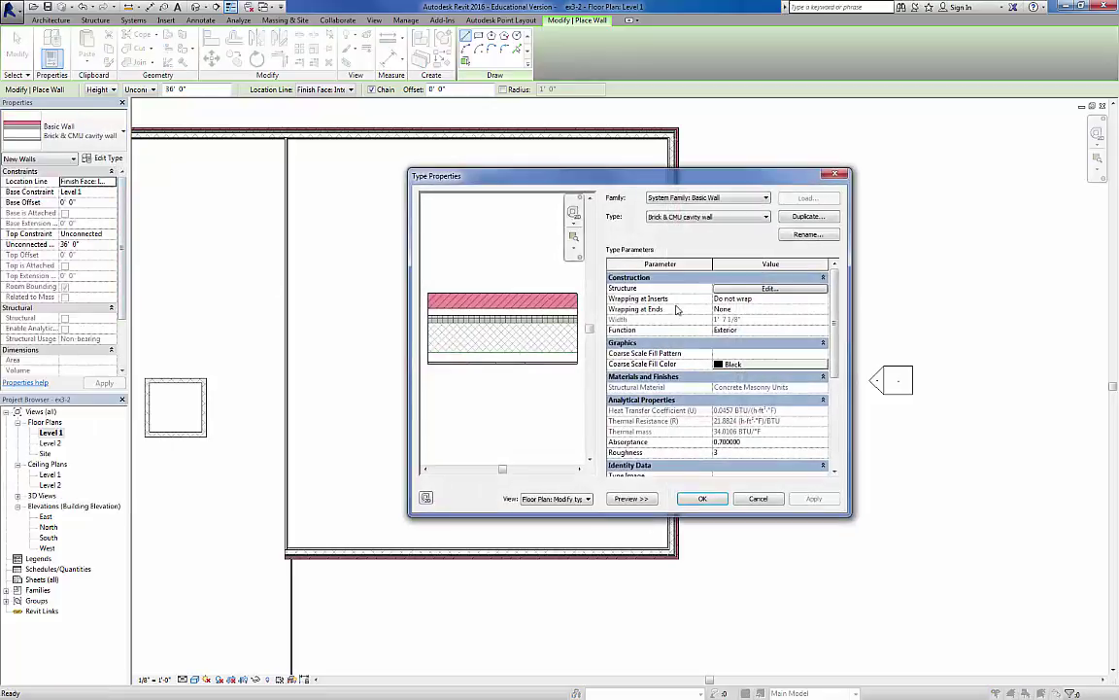
left_click(808, 217)
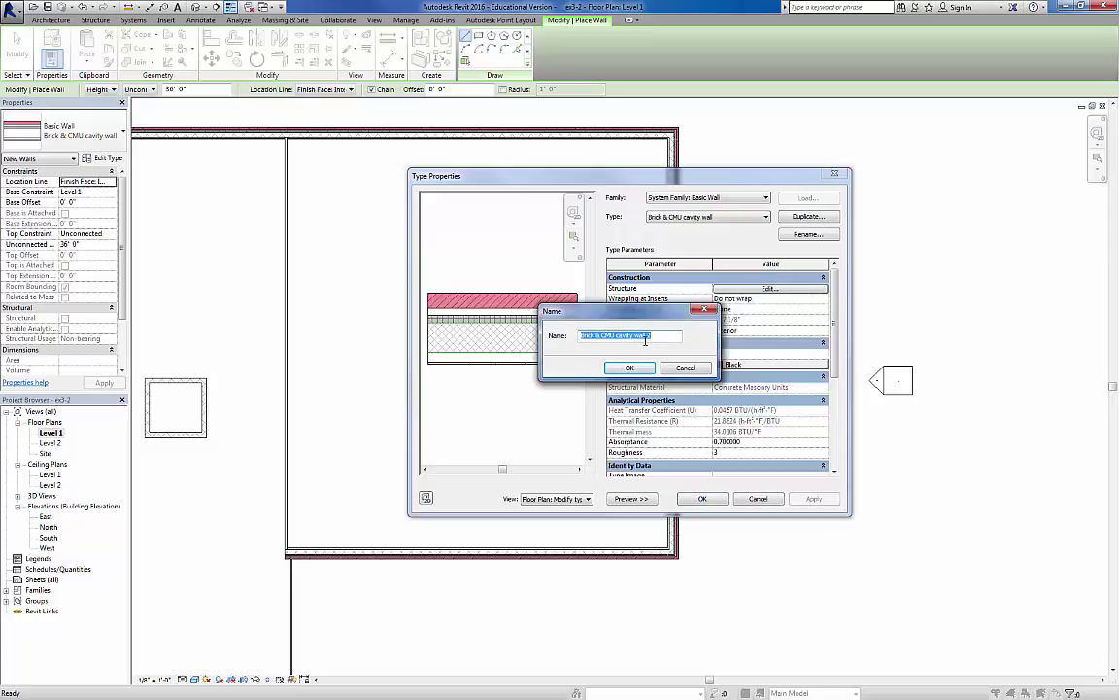
left_click_drag(646, 337, 665, 336)
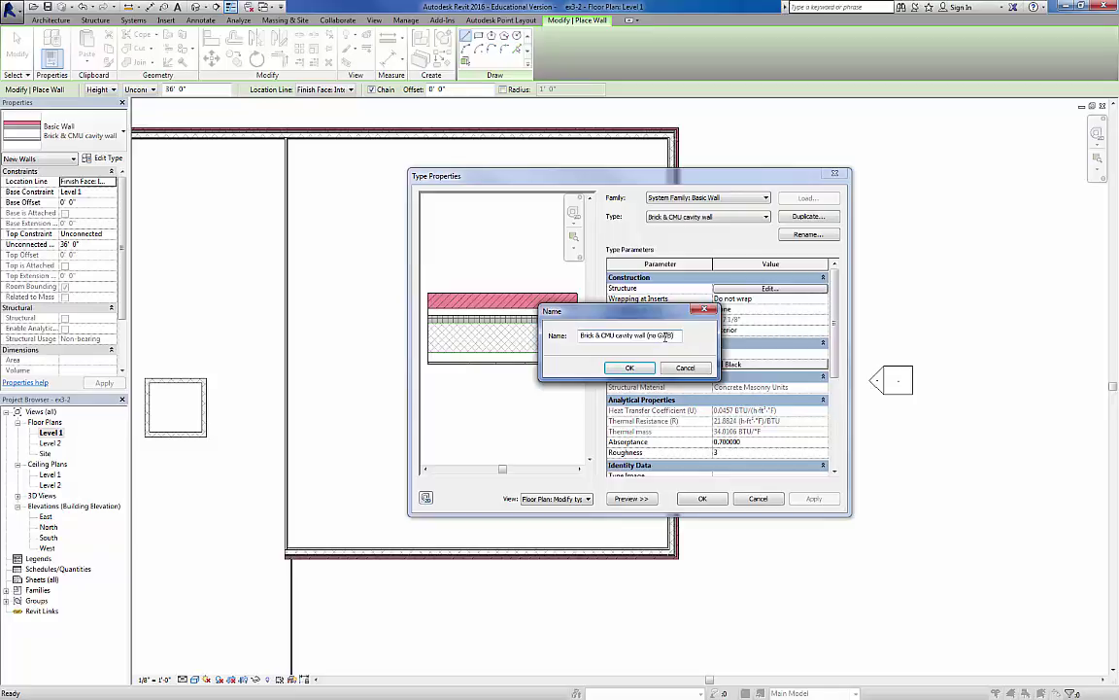
key("Return")
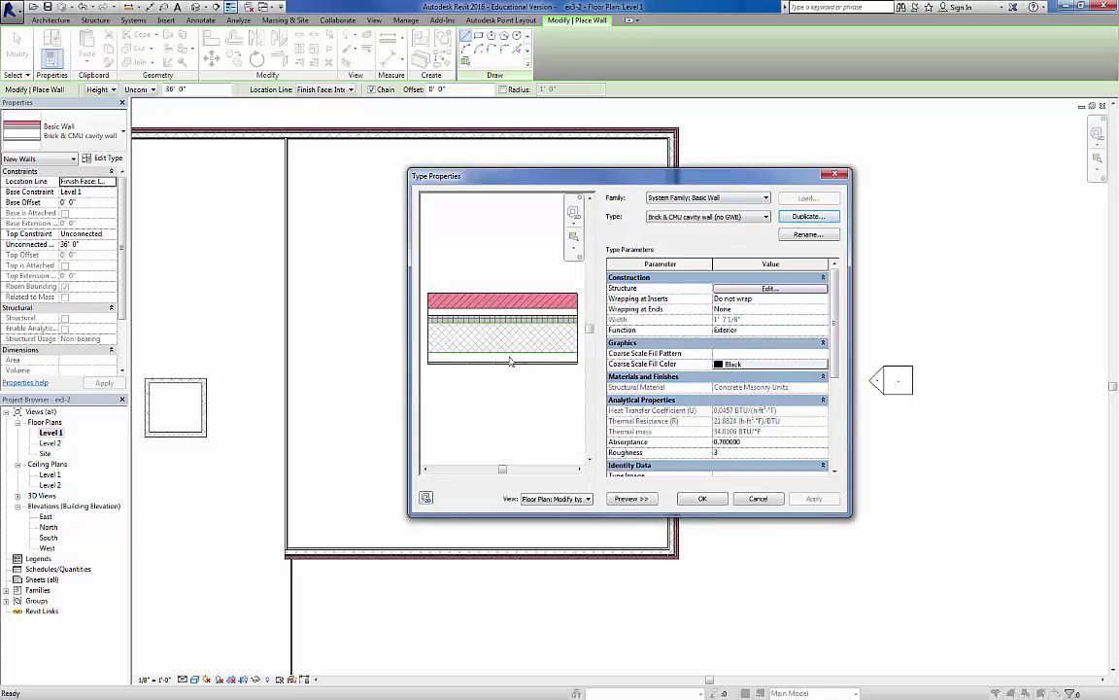
left_click(773, 291)
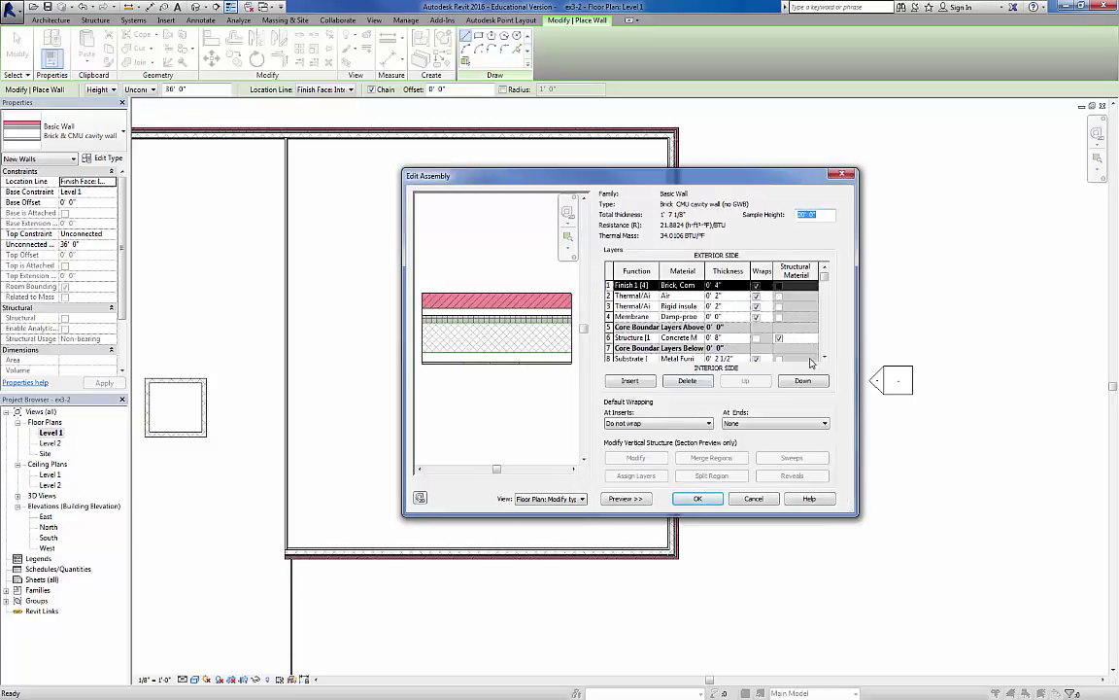
Delete the Substrate metal furring and Finish 2 gypsum layers, leaving a 1' 4" wall.
left_click_drag(743, 516, 742, 611)
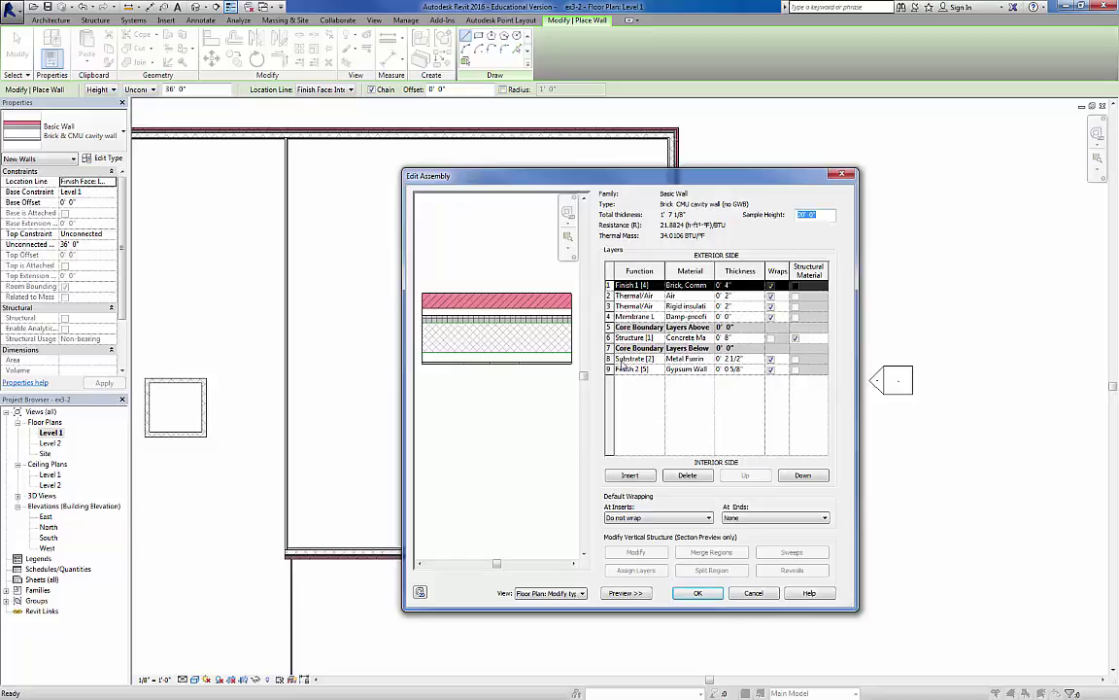
left_click(618, 361)
left_click(610, 359)
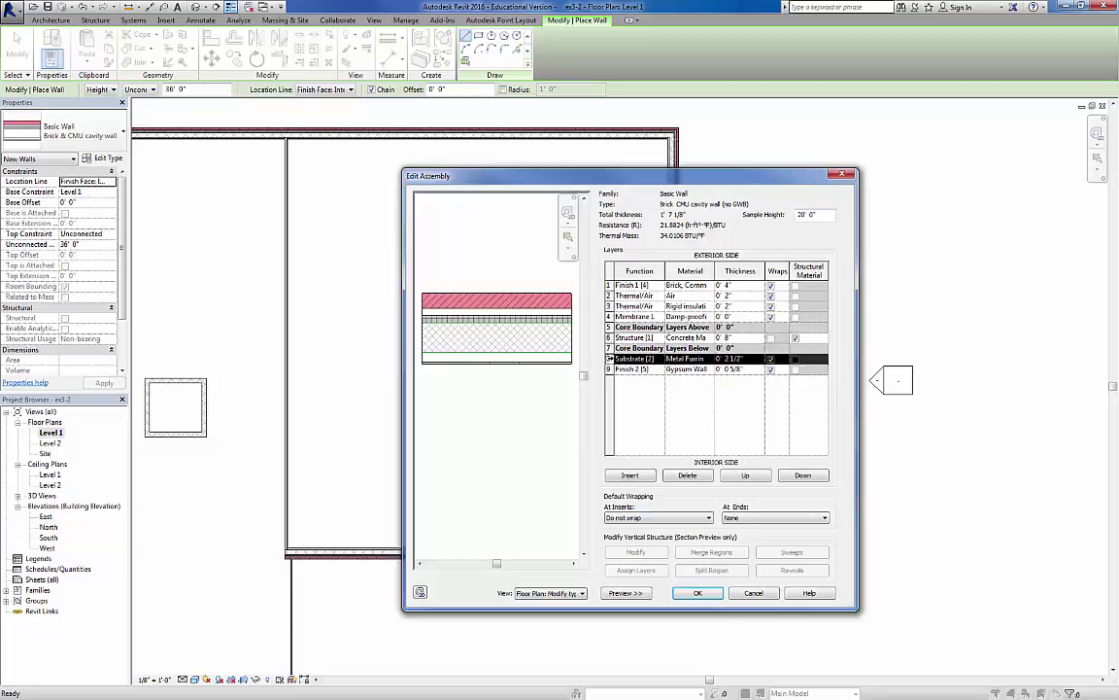
left_click(688, 476)
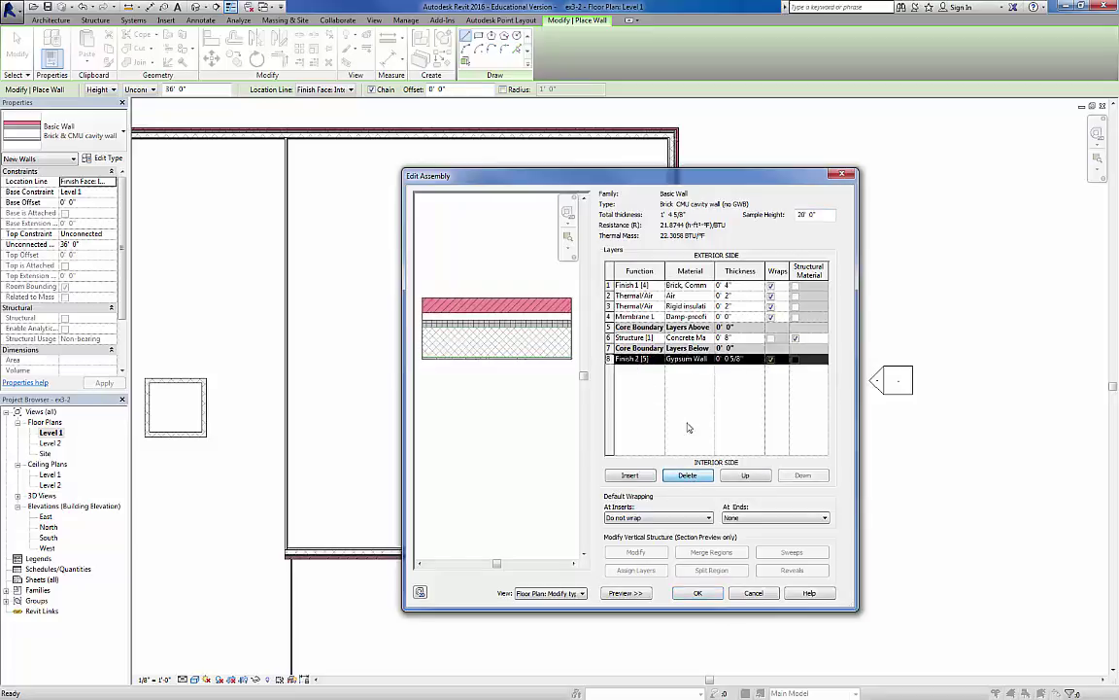
left_click(687, 476)
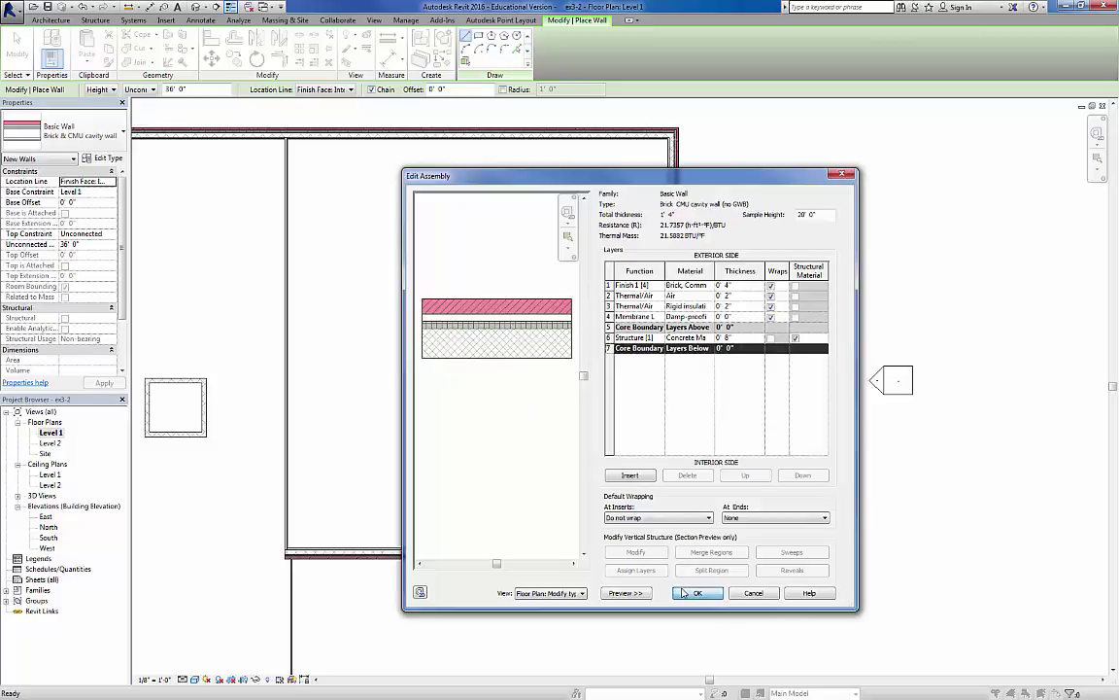
left_click(696, 593)
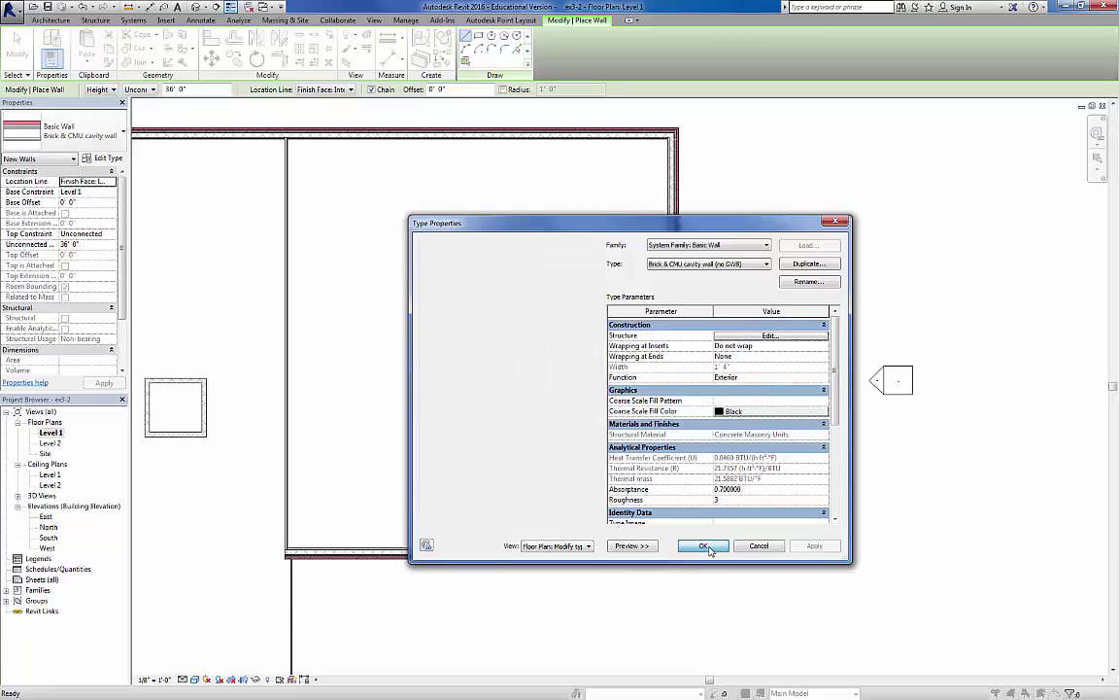
left_click(706, 544)
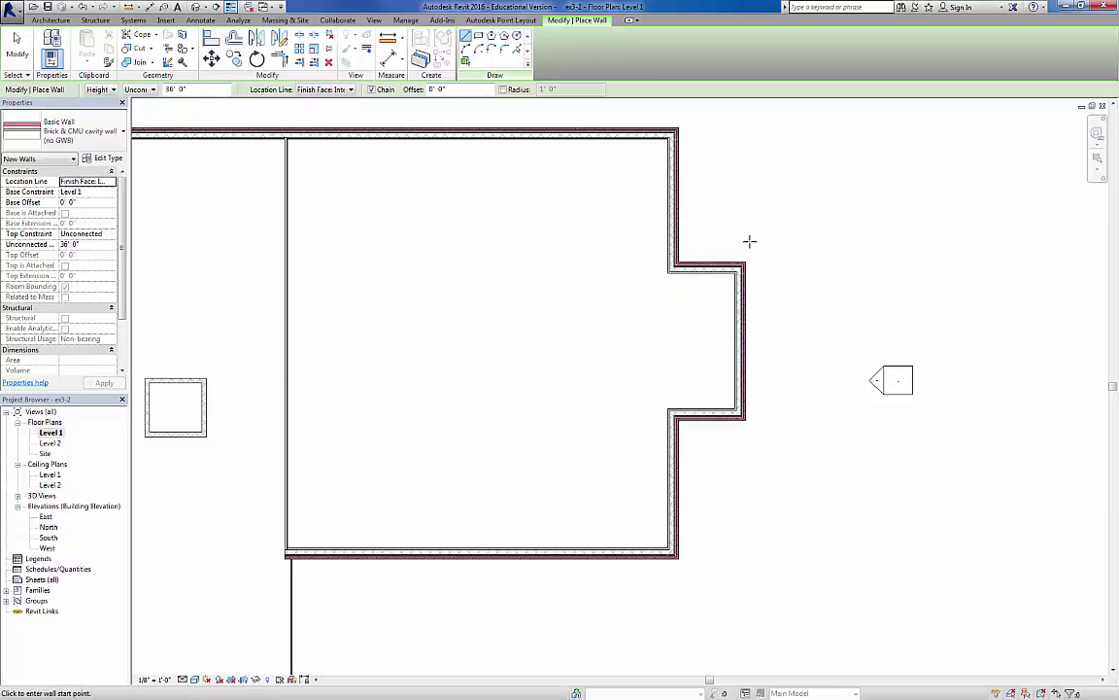
key("Escape")
Select the three walls of the right bump and the three of the left bump.
left_click_drag(761, 233, 710, 427)
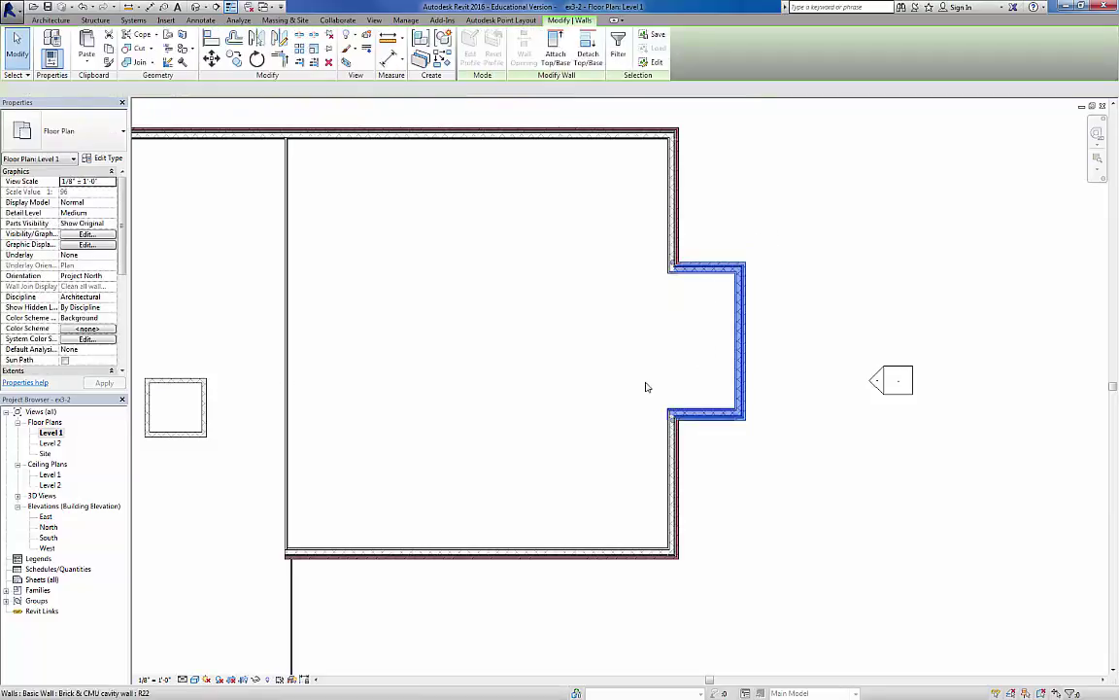
scroll(628, 373, "down", 2)
middle_click_drag(391, 357, 879, 364)
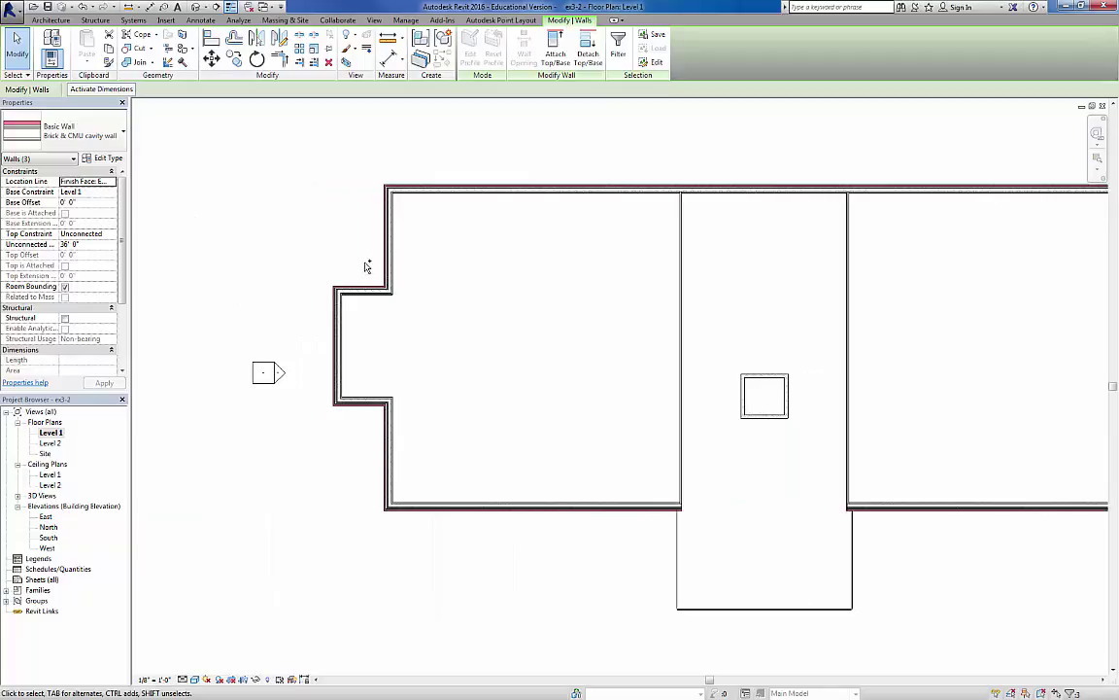
key("Tab")
left_click(325, 418, "ctrl")
scroll(439, 380, "down", 3)
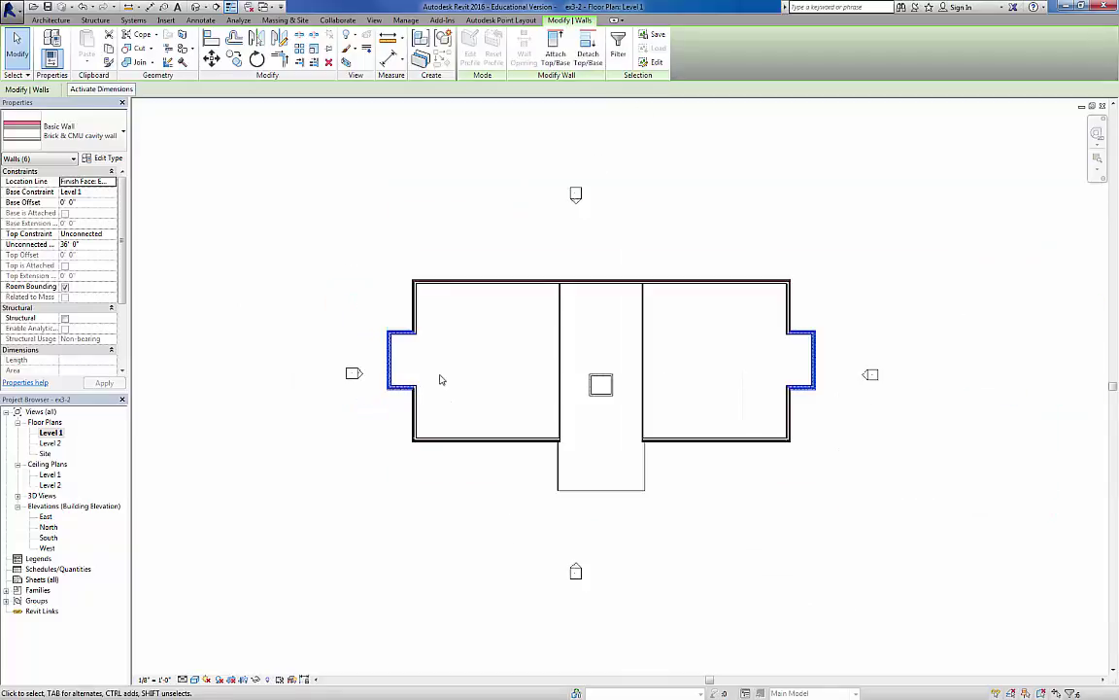
scroll(683, 369, "up", 2)
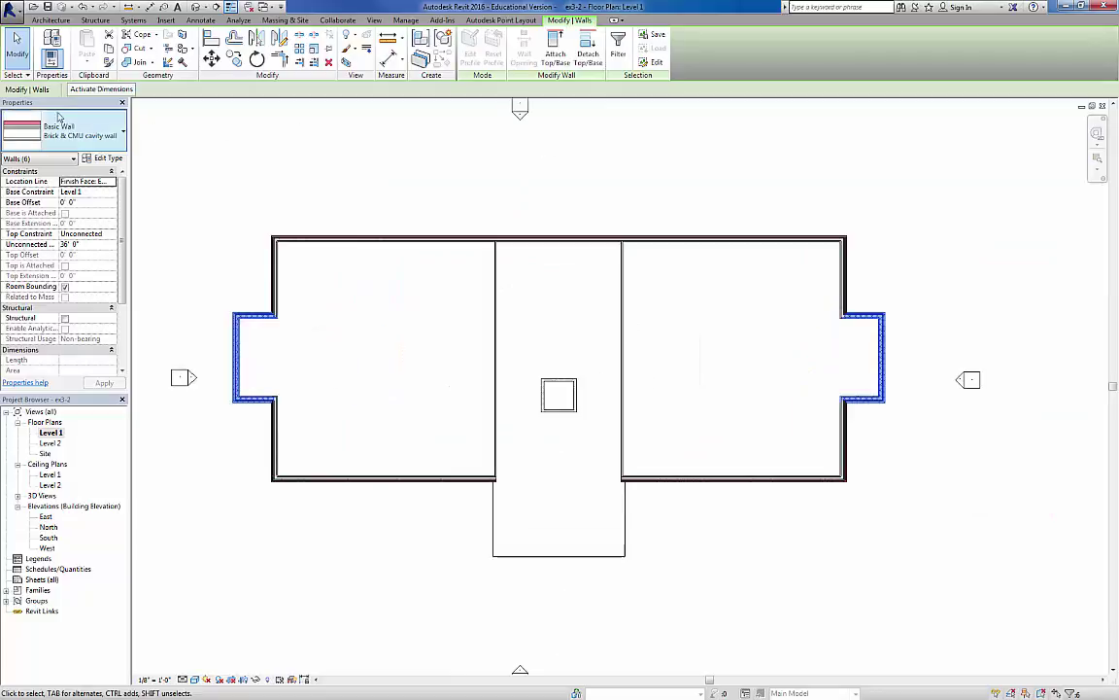
Assign the Brick & CMU cavity wall (no GWB) type to the six selected walls.
left_click(121, 129)
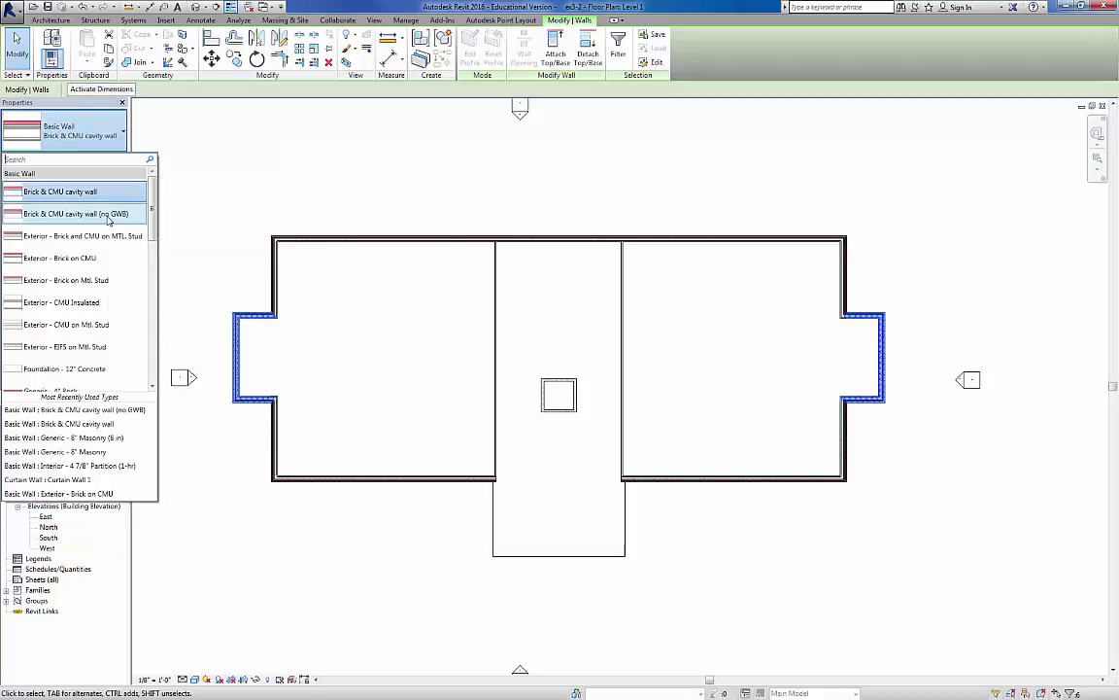
left_click(108, 216)
scroll(231, 330, "up", 3)
scroll(231, 331, "up", 2)
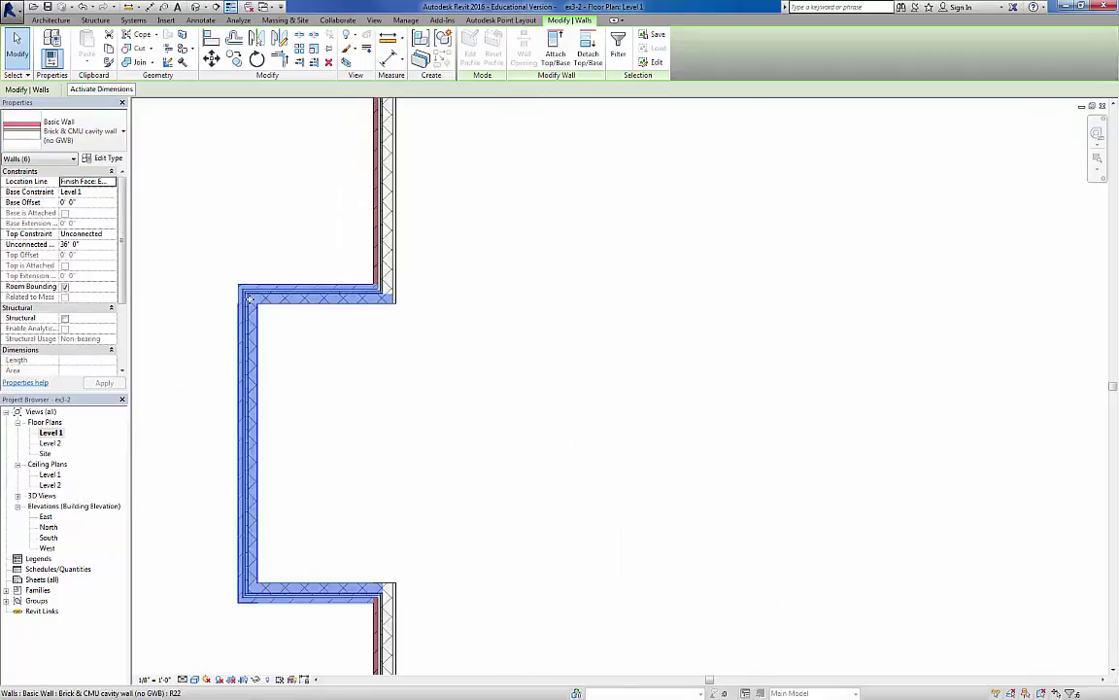
scroll(370, 309, "up", 3)
scroll(370, 309, "up", 2)
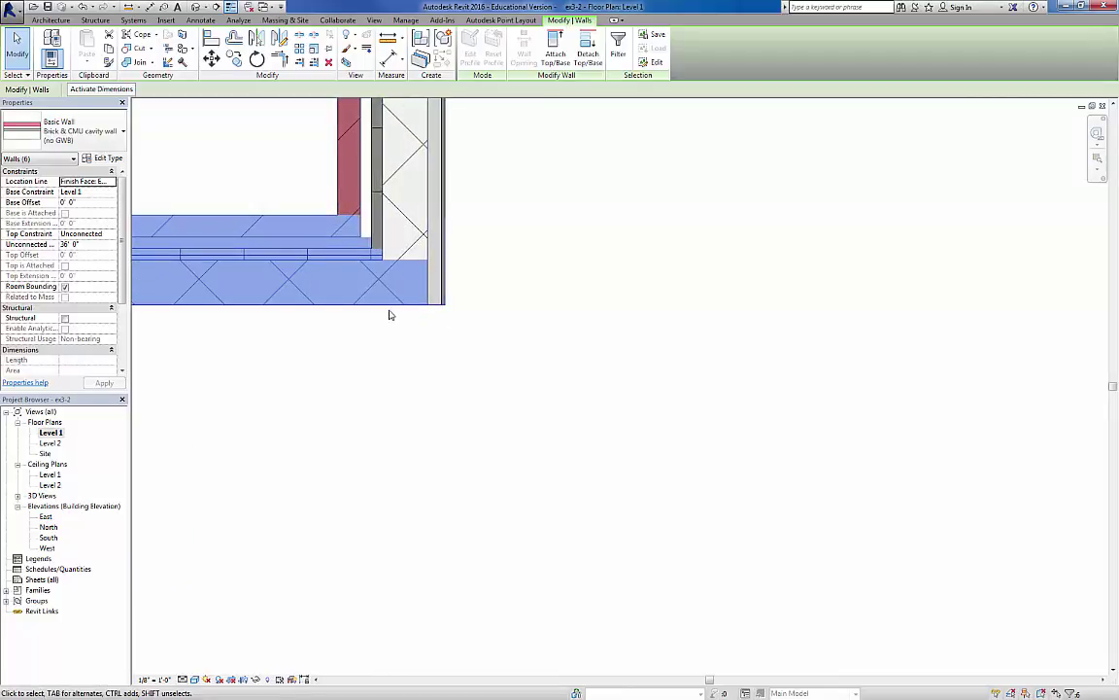
left_click(387, 316)
scroll(367, 309, "down", 4)
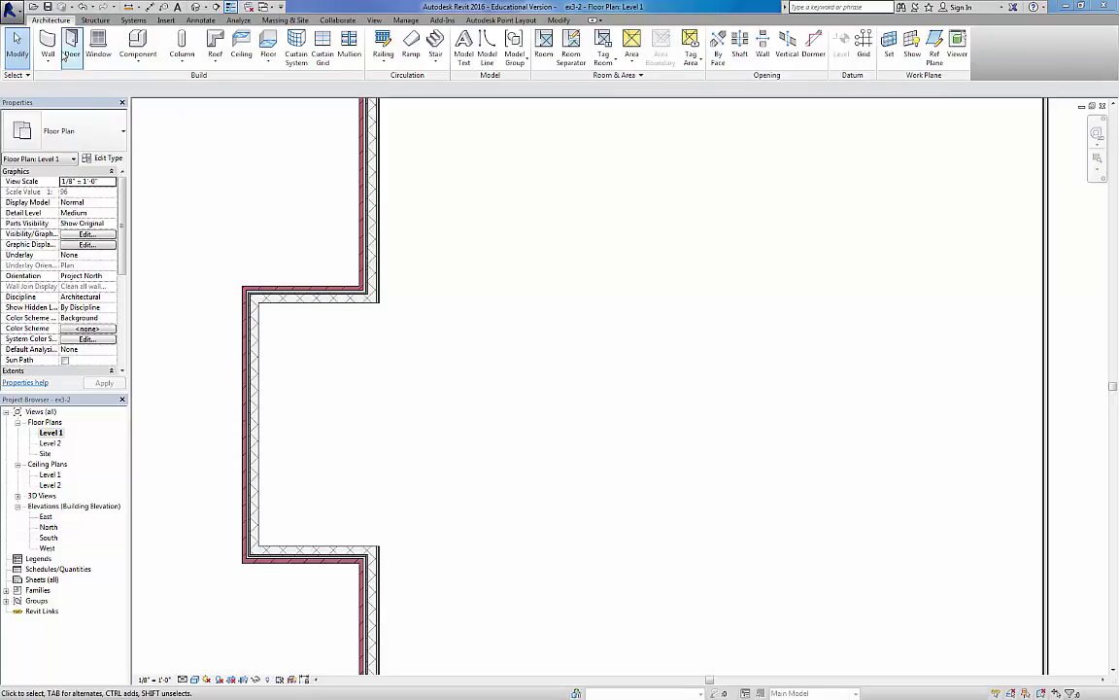
Start a wall with the Brick & CMU cavity wall type and open its type properties.
left_click(48, 44)
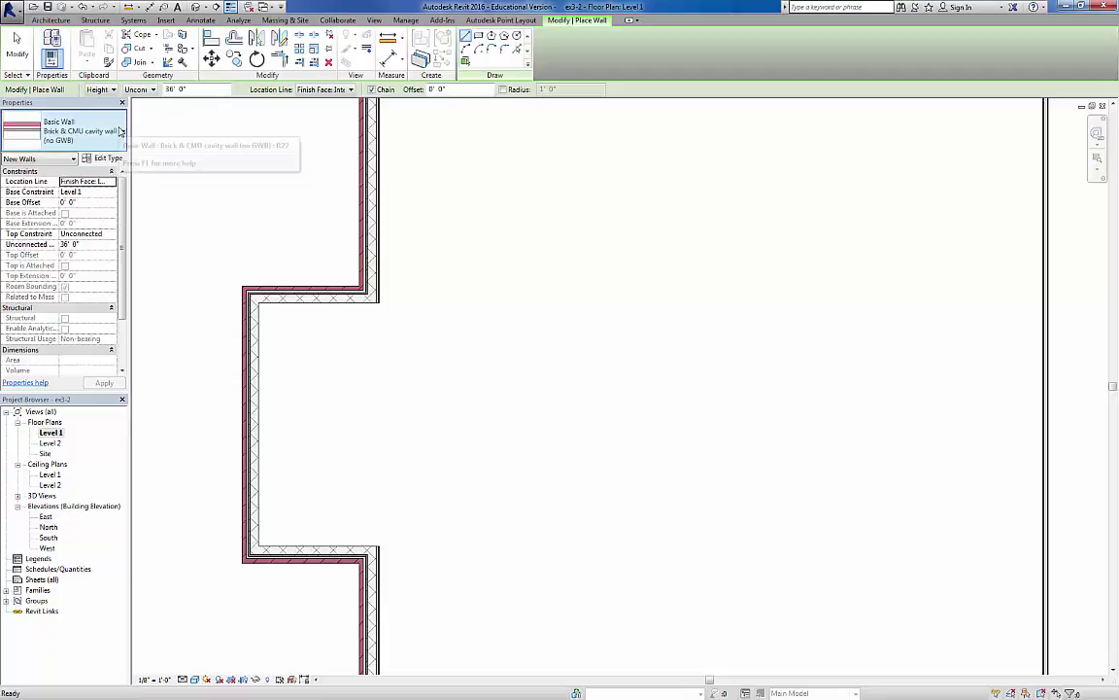
left_click(123, 133)
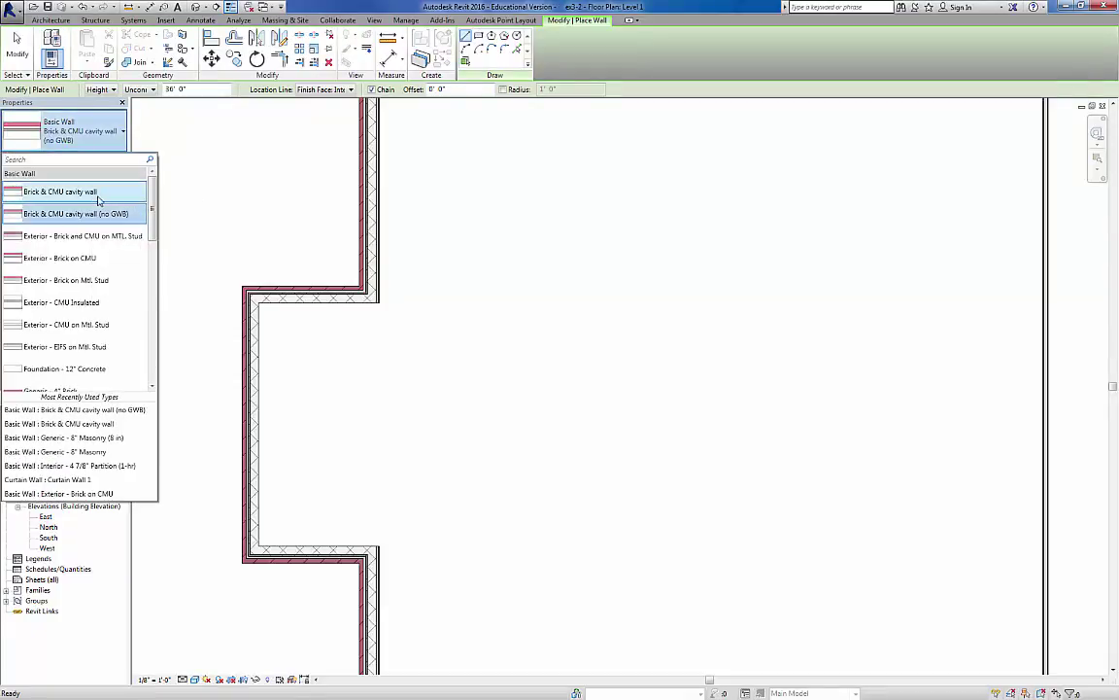
left_click(64, 192)
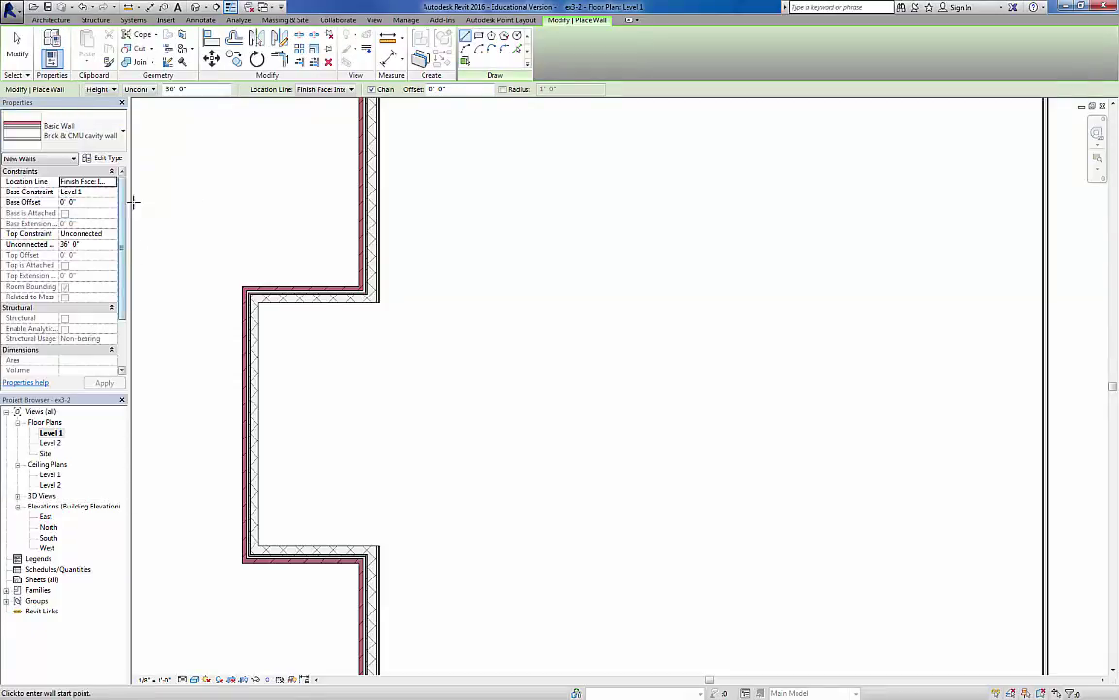
left_click(109, 160)
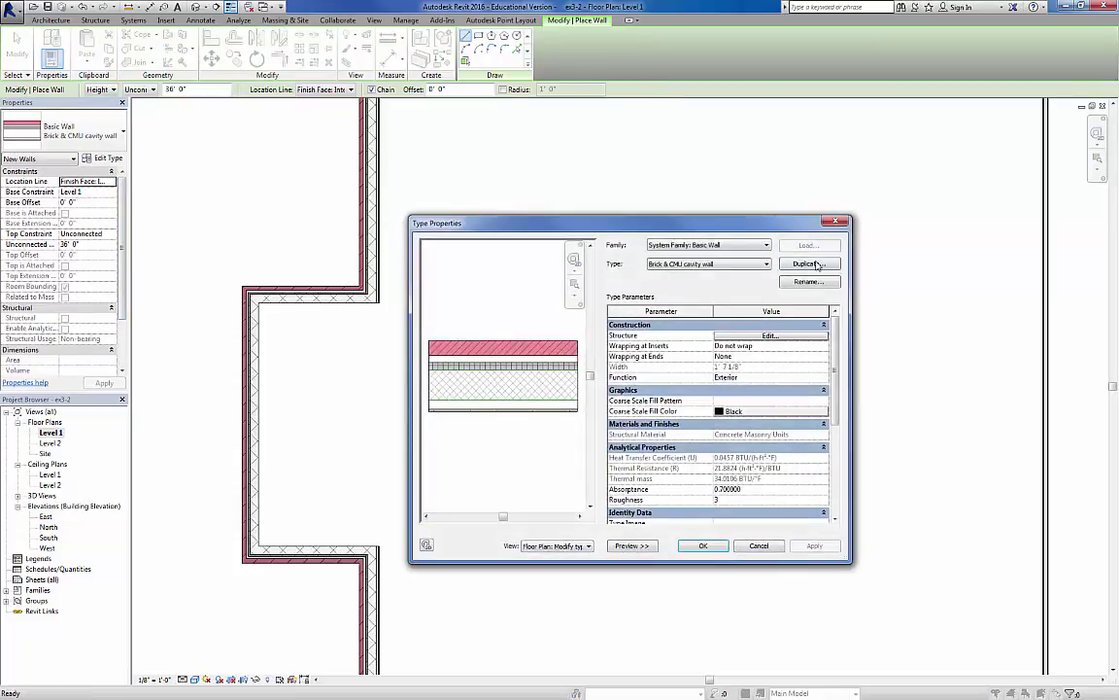
Duplicate the type as 'CMU w/ GWB' and open its layer structure.
left_click(810, 265)
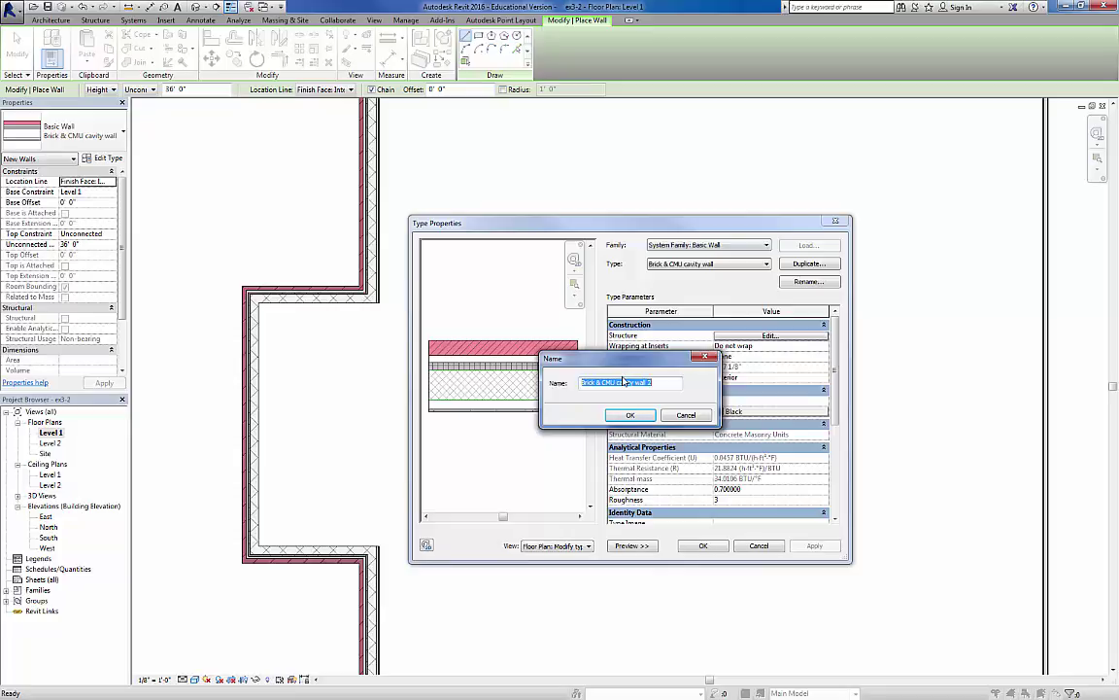
left_click_drag(655, 382, 570, 382)
key("Delete")
key("ctrl+shift+Right")
key("ctrl+shift+Right")
type("w")
left_click(624, 414)
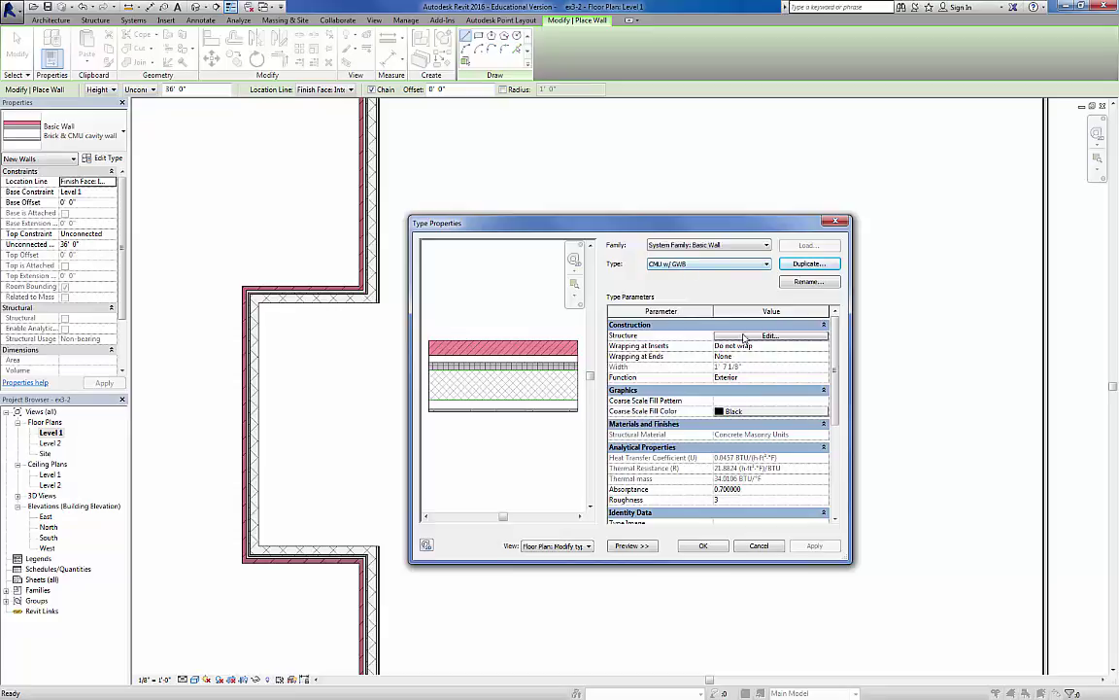
left_click(750, 337)
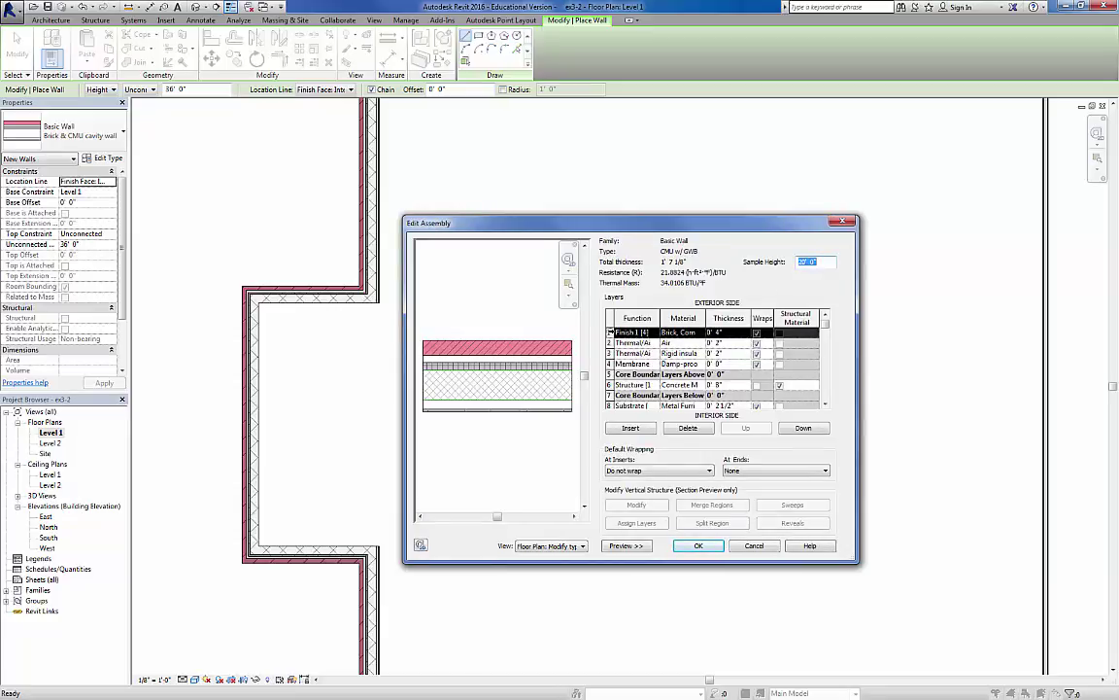
Delete the Brick, Air, Rigid insulation and Membrane layers, then start a wall at the bump corner.
left_click(691, 429)
left_click(692, 428)
left_click(692, 428)
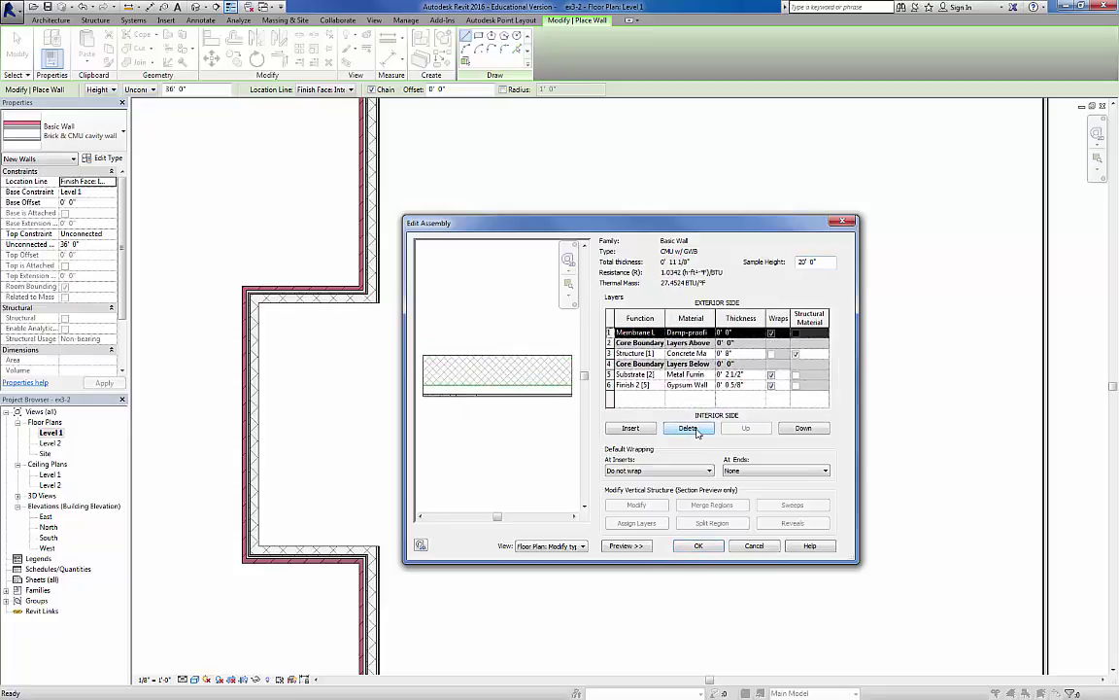
left_click(692, 429)
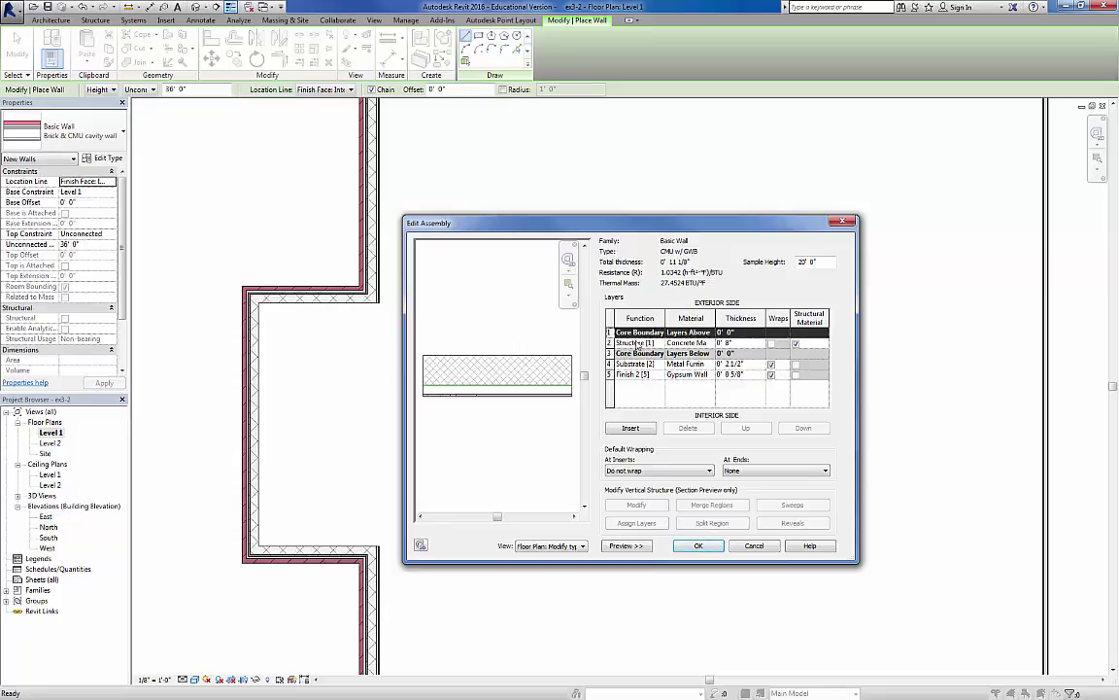
left_click(702, 546)
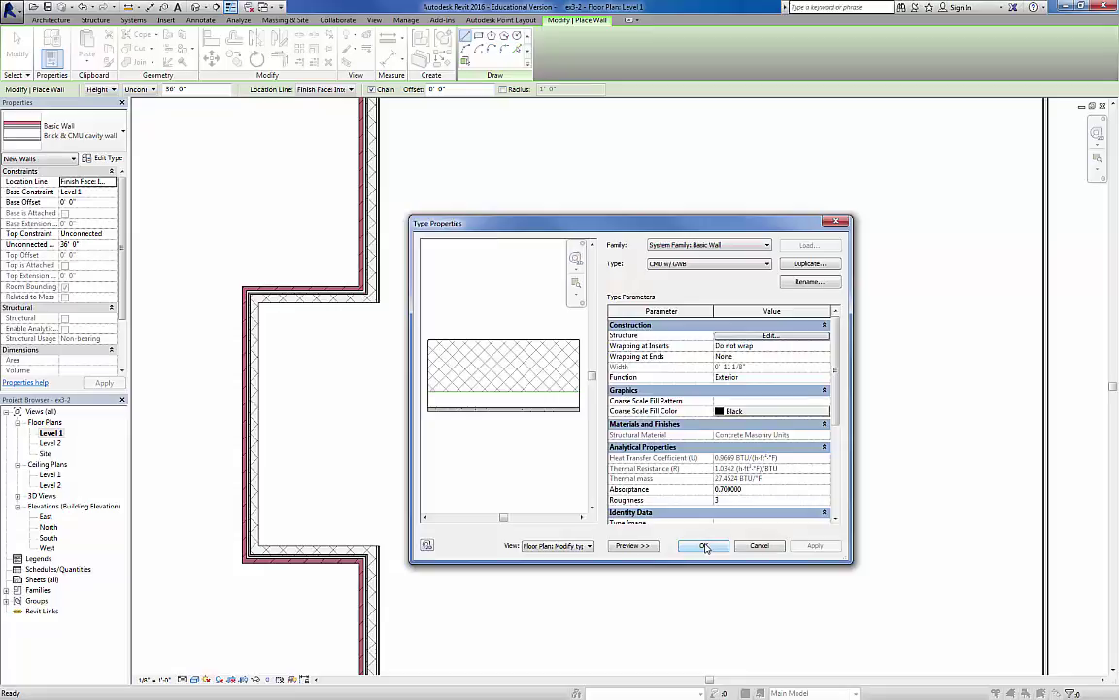
left_click(705, 546)
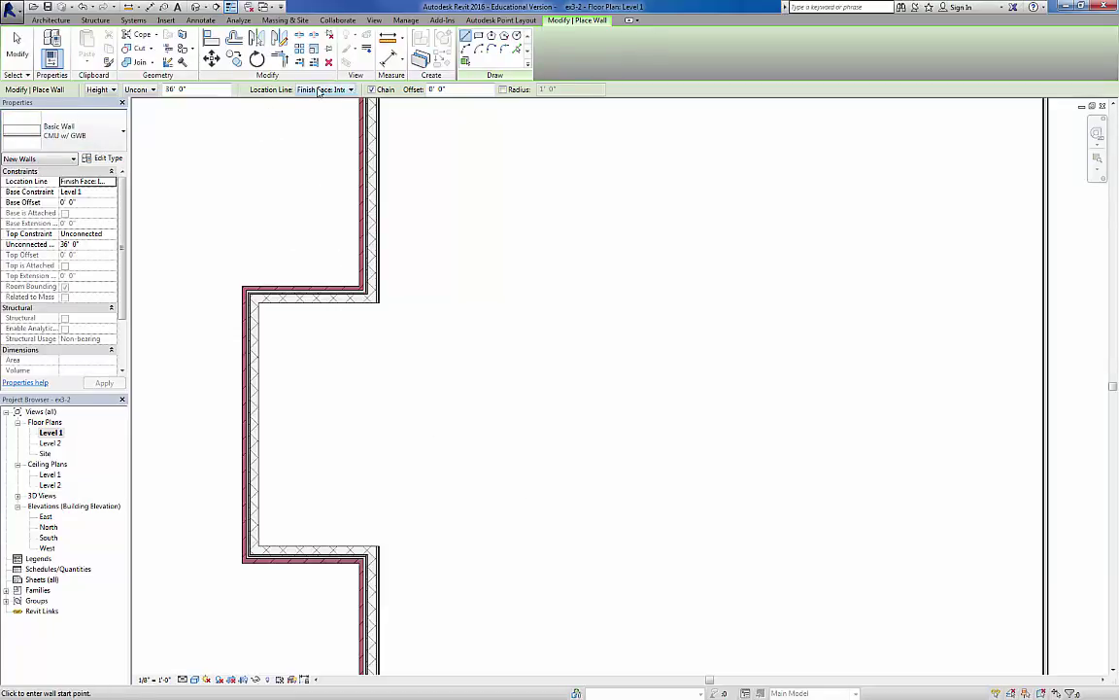
left_click(379, 546)
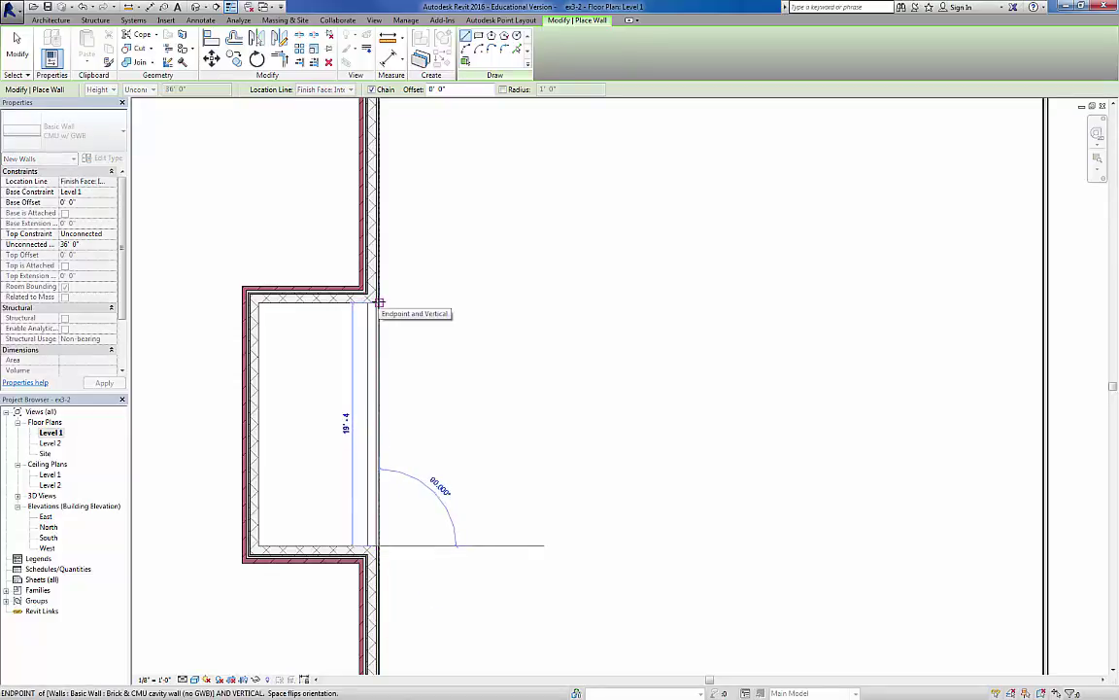
Finish the left bay's closing CMU wall and turn off wall chaining.
left_click(379, 301)
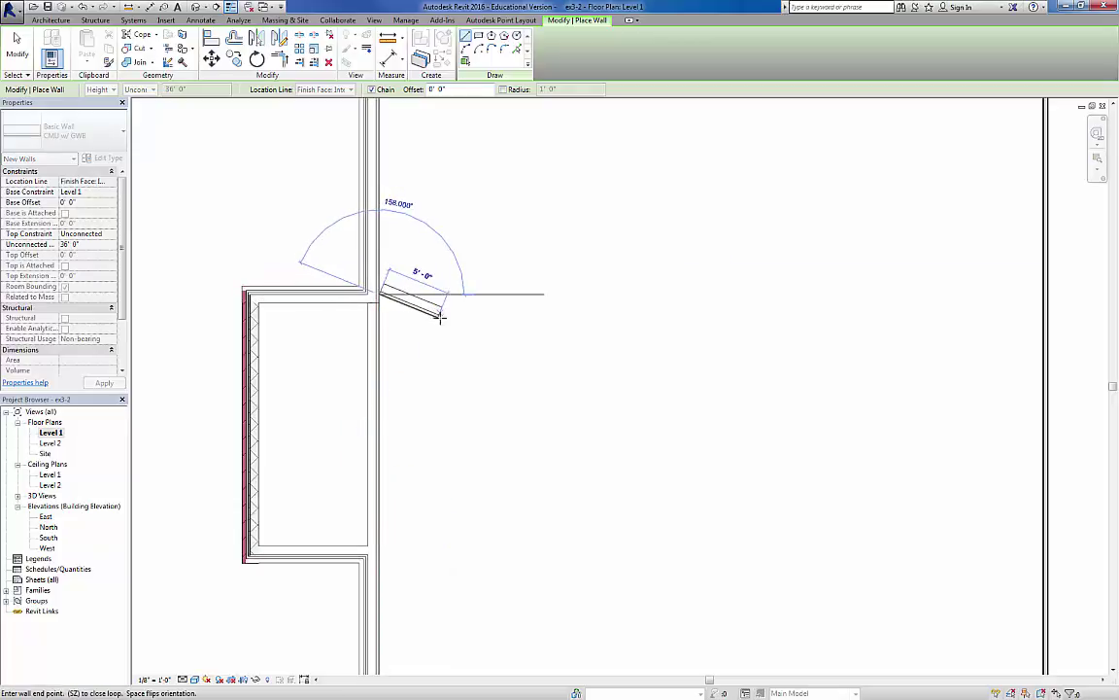
key("Escape")
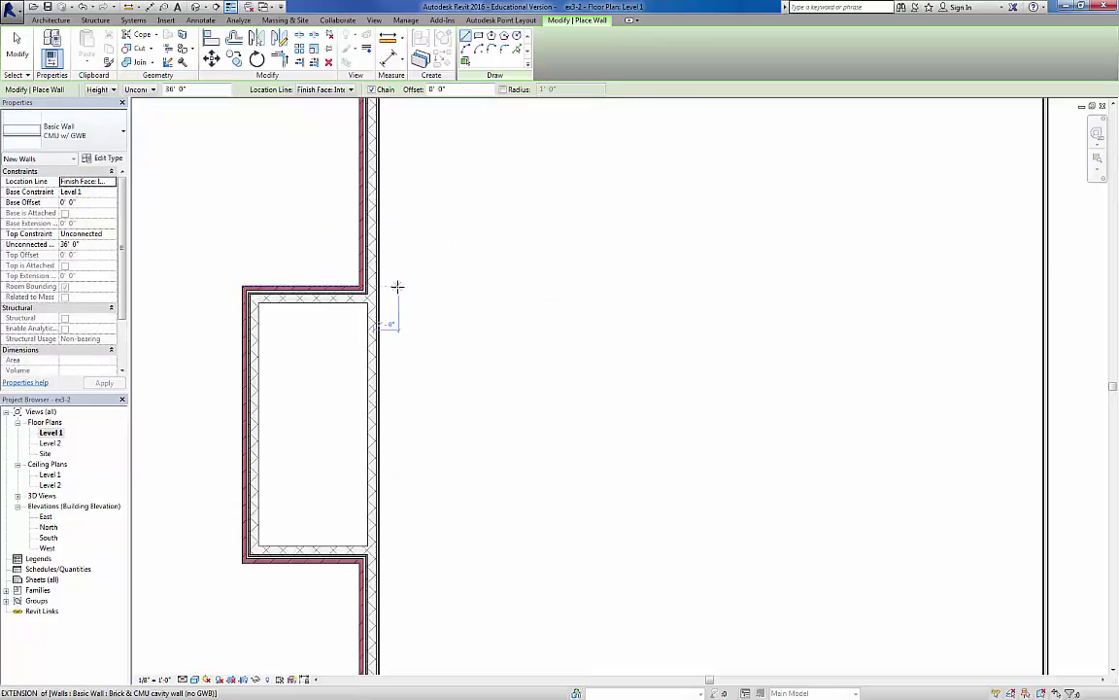
left_click(320, 285)
left_click(370, 90)
Draw a 19' 4" CMU w/ GWB wall across the right bay from corner to corner.
scroll(368, 321, "up", 2)
scroll(369, 318, "up", 4)
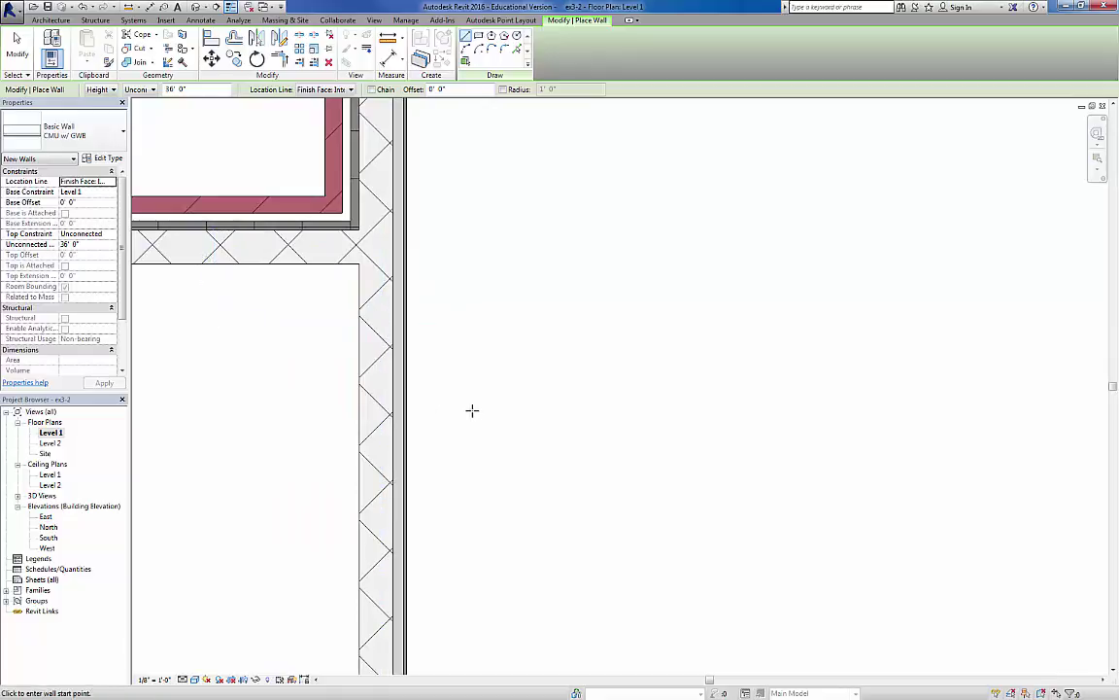
scroll(462, 400, "down", 4)
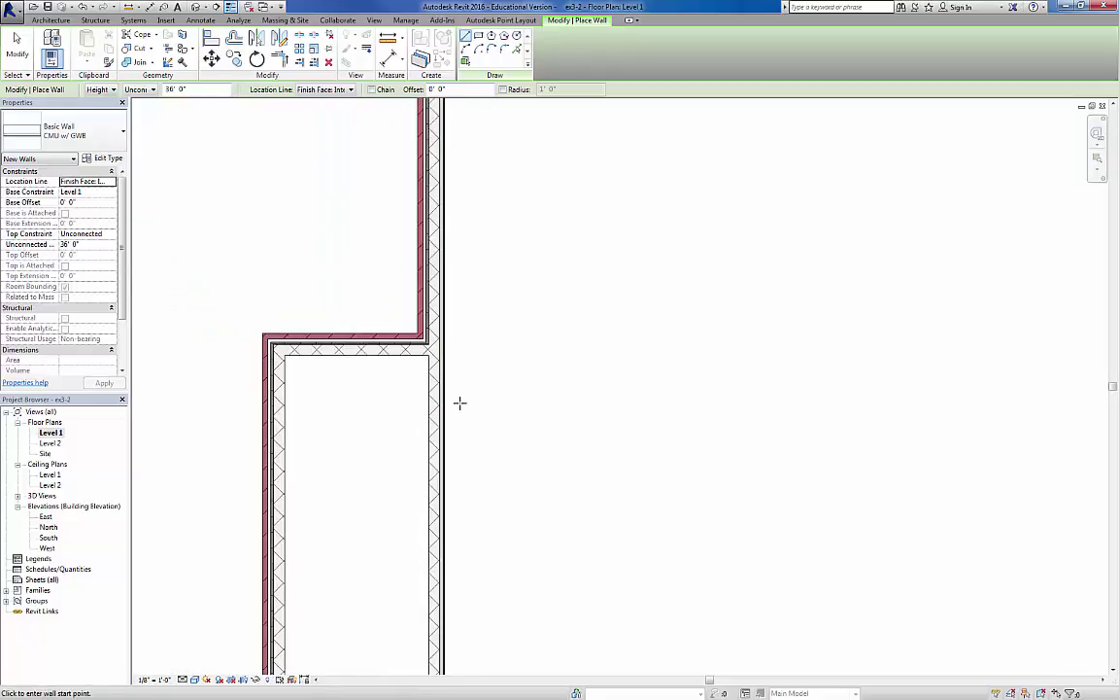
scroll(544, 384, "down", 6)
middle_click_drag(959, 430, 403, 350)
scroll(528, 353, "up", 8)
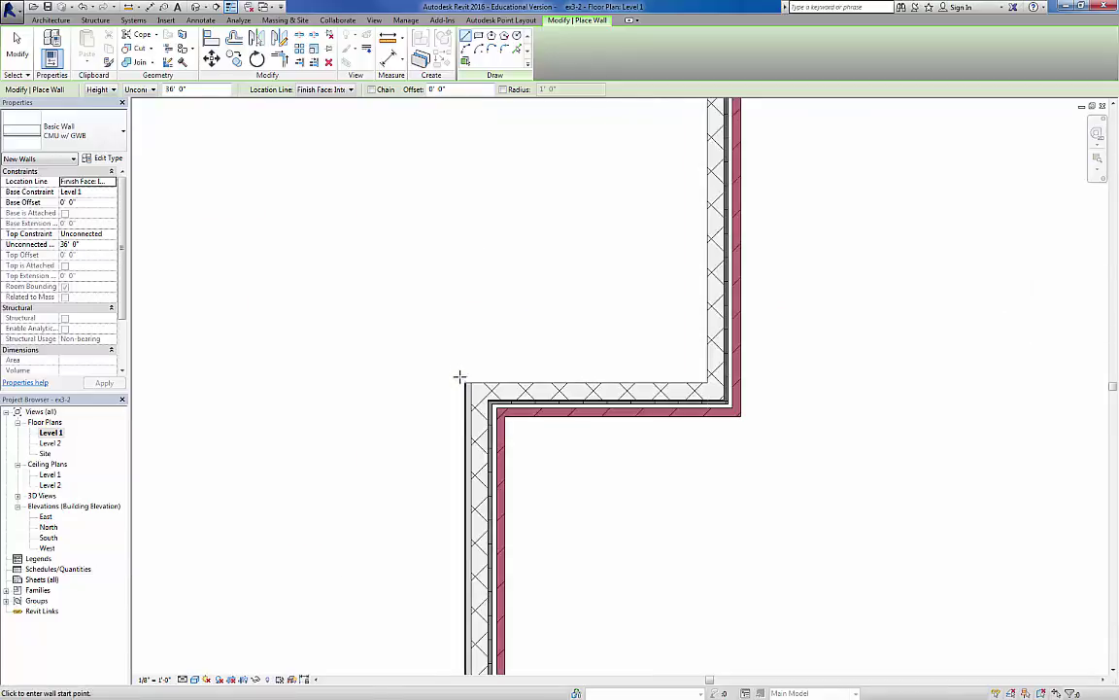
left_click(463, 383)
middle_click_drag(474, 180, 481, 418)
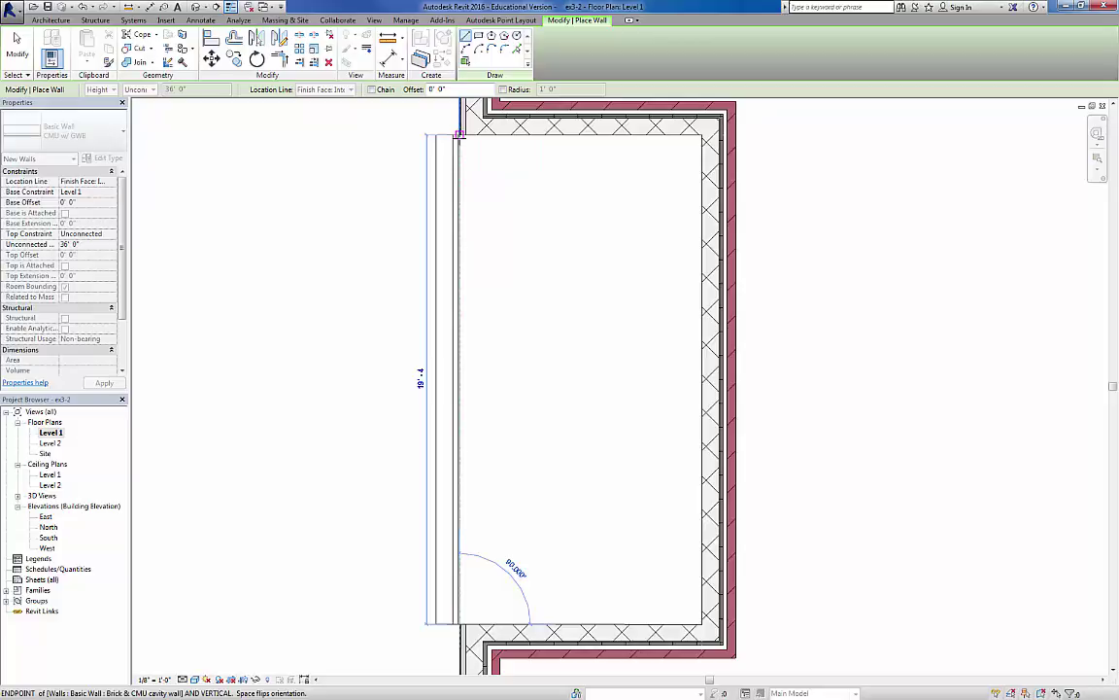
left_click(460, 134)
Drag the new CMU wall slightly to the right into the bay opening.
key("Escape")
key("Escape")
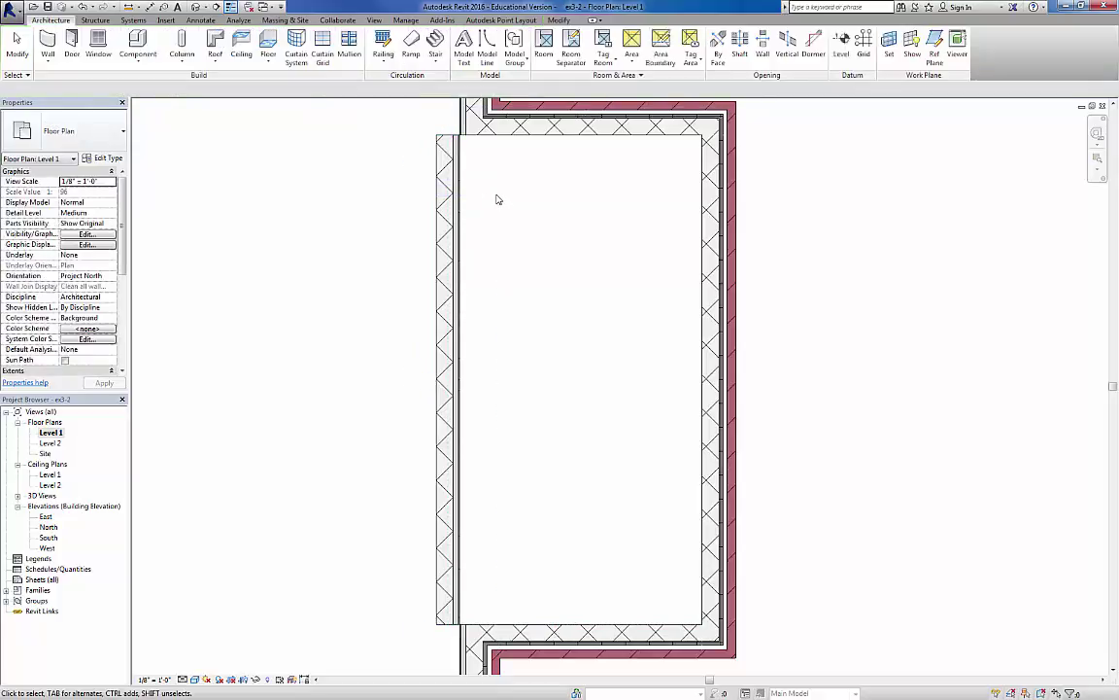
left_click(452, 326)
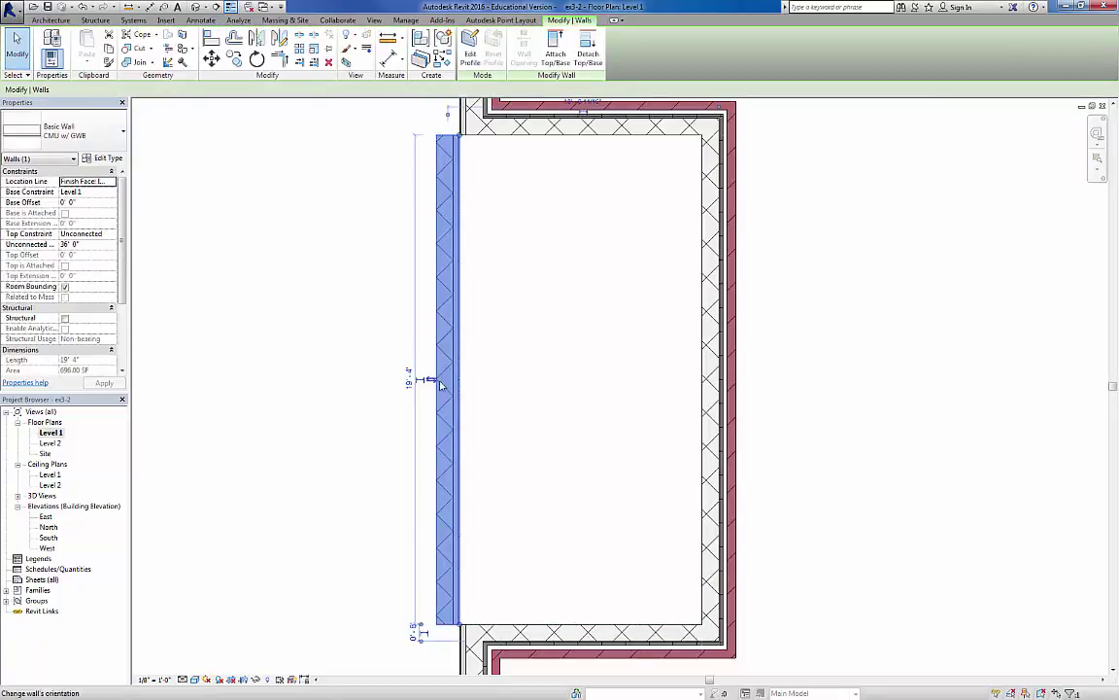
left_click_drag(444, 385, 468, 382)
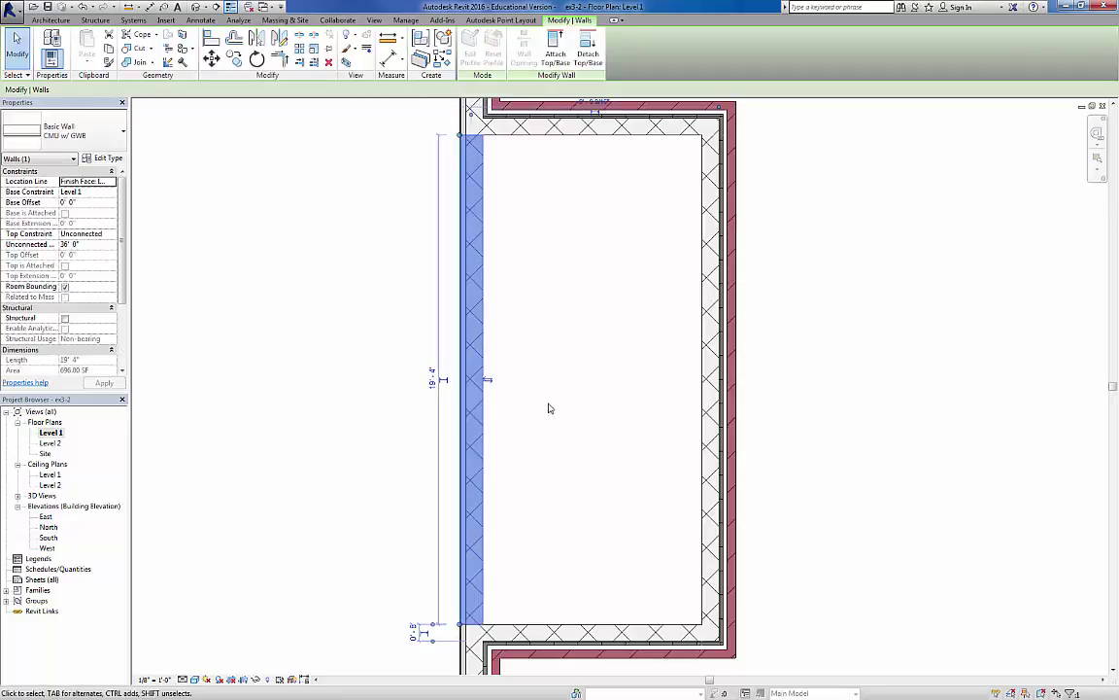
left_click(547, 408)
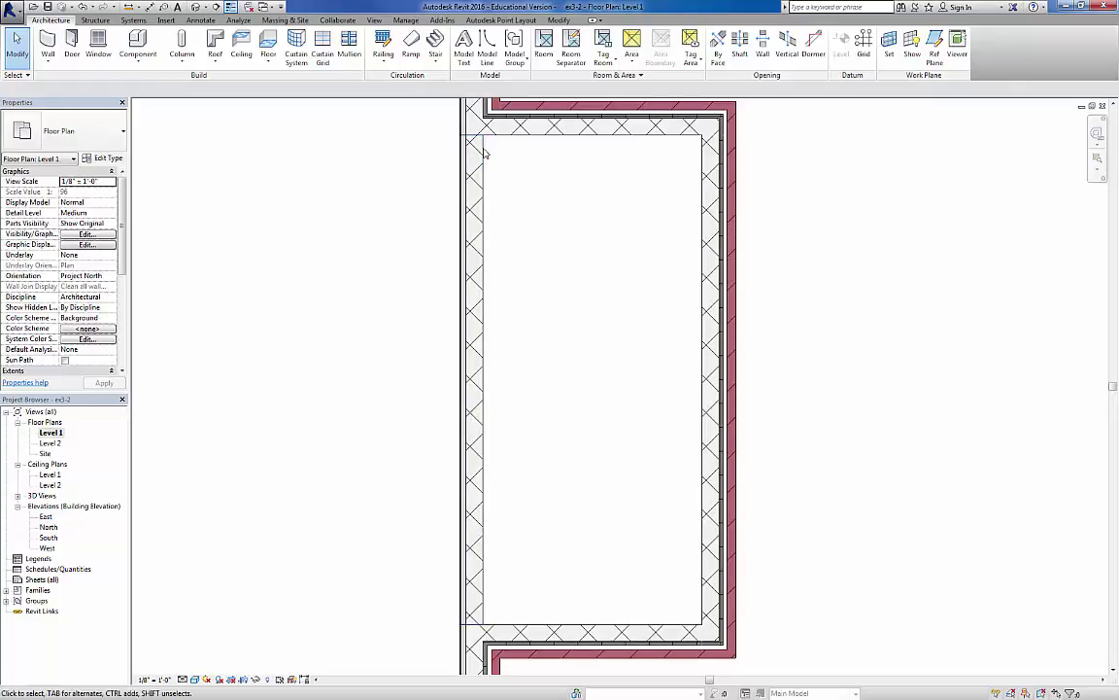
Mirror the CMU wall across an axis drawn along it (DM).
left_click(472, 138)
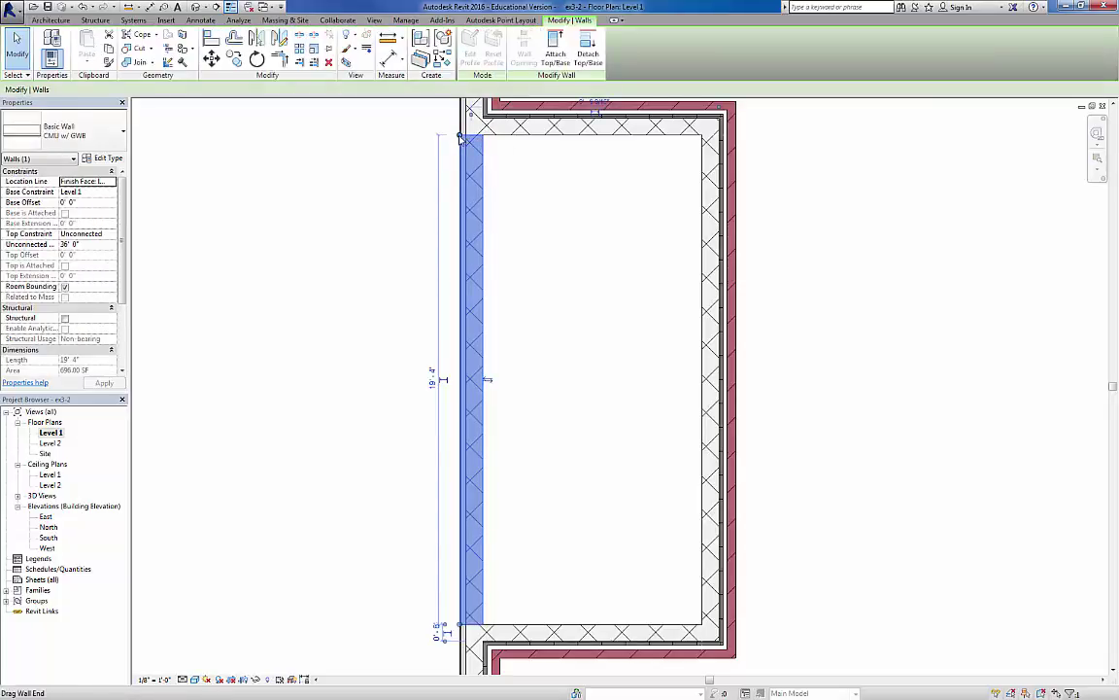
key("d")
key("m")
left_click(462, 126)
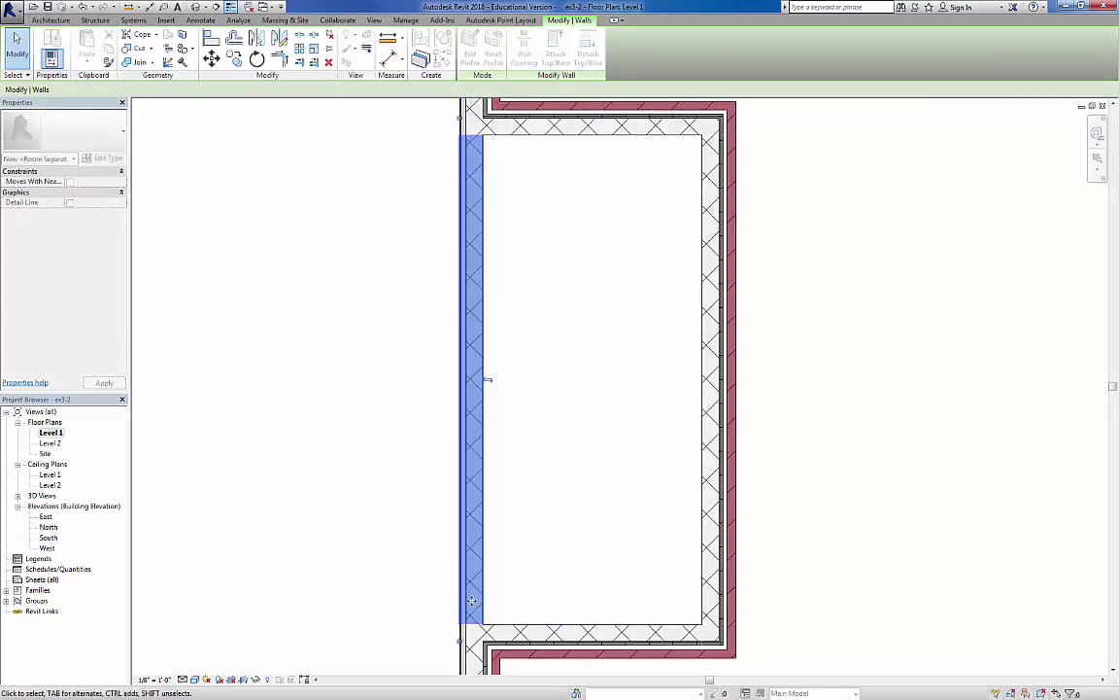
left_click(532, 582)
Move the CMU wall left, off the bay opening.
left_click(481, 512)
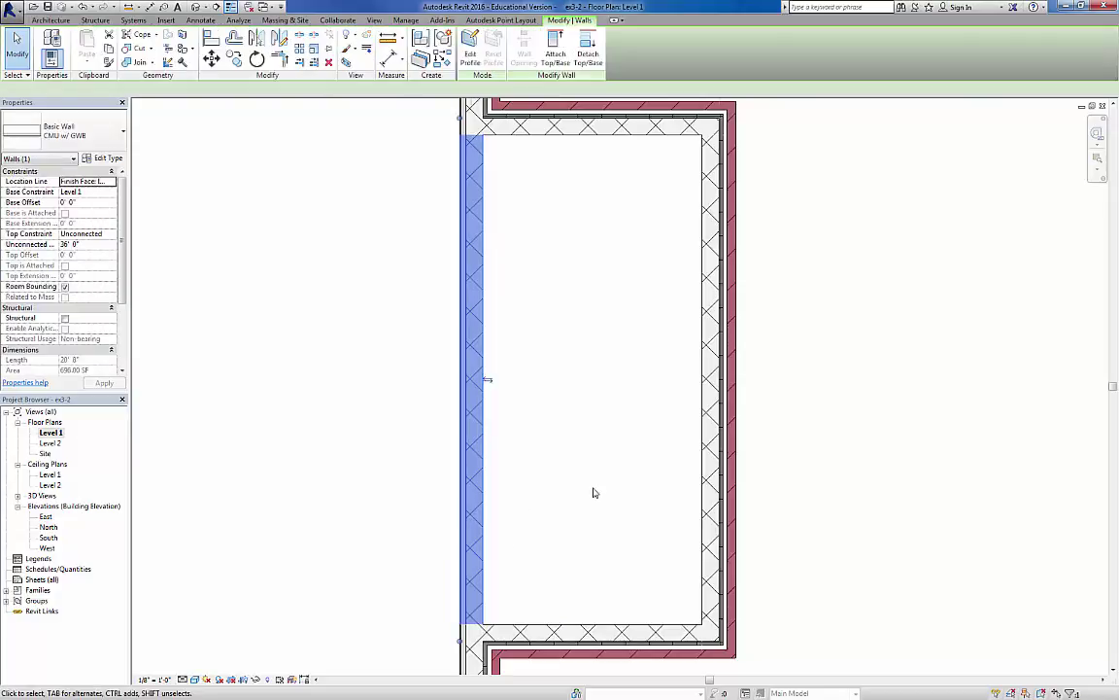
left_click(594, 492)
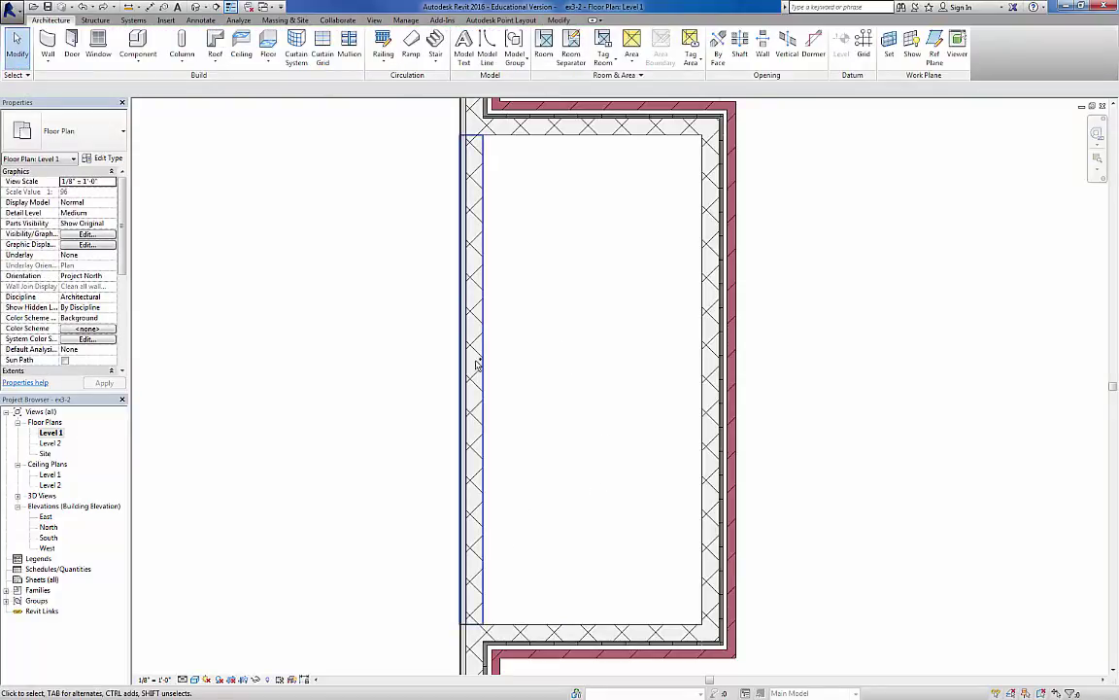
left_click_drag(472, 368, 416, 367)
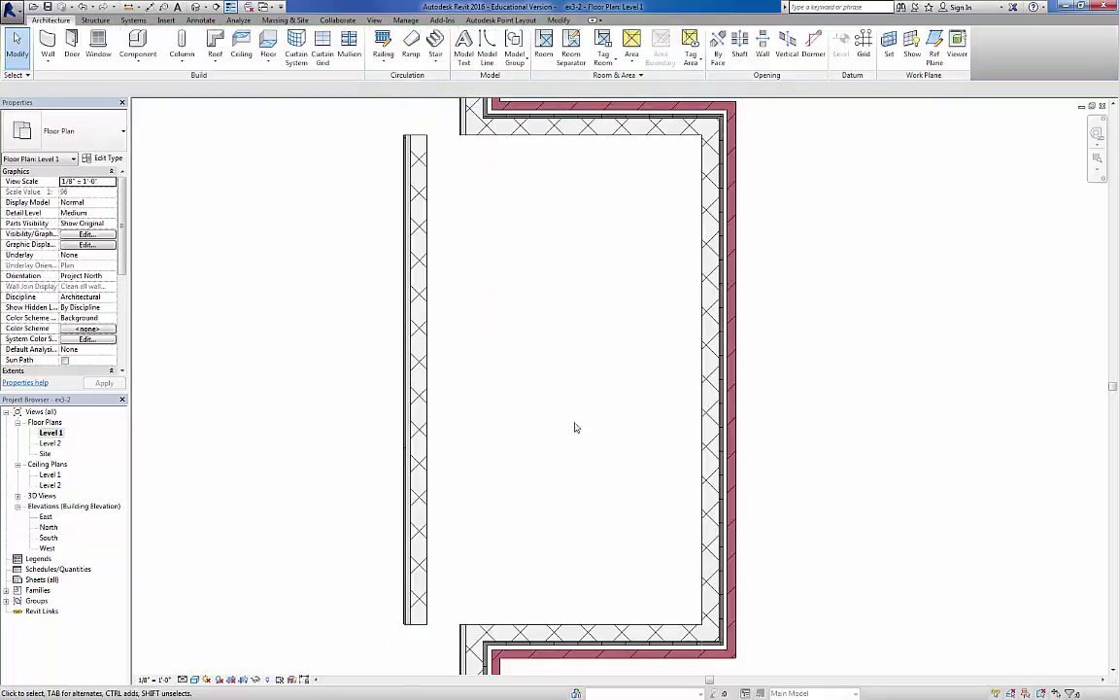
Align (AL) the CMU w/ GWB wall onto the brick wall's inner face at the right bay and lock it.
left_click(419, 202)
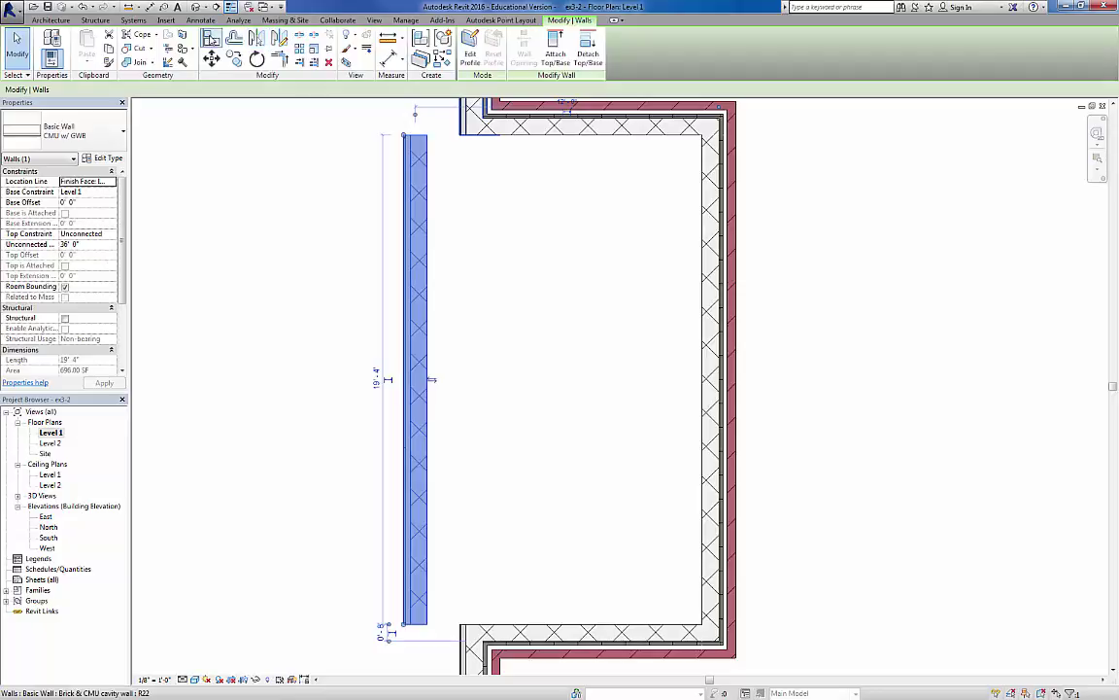
key("a")
key("l")
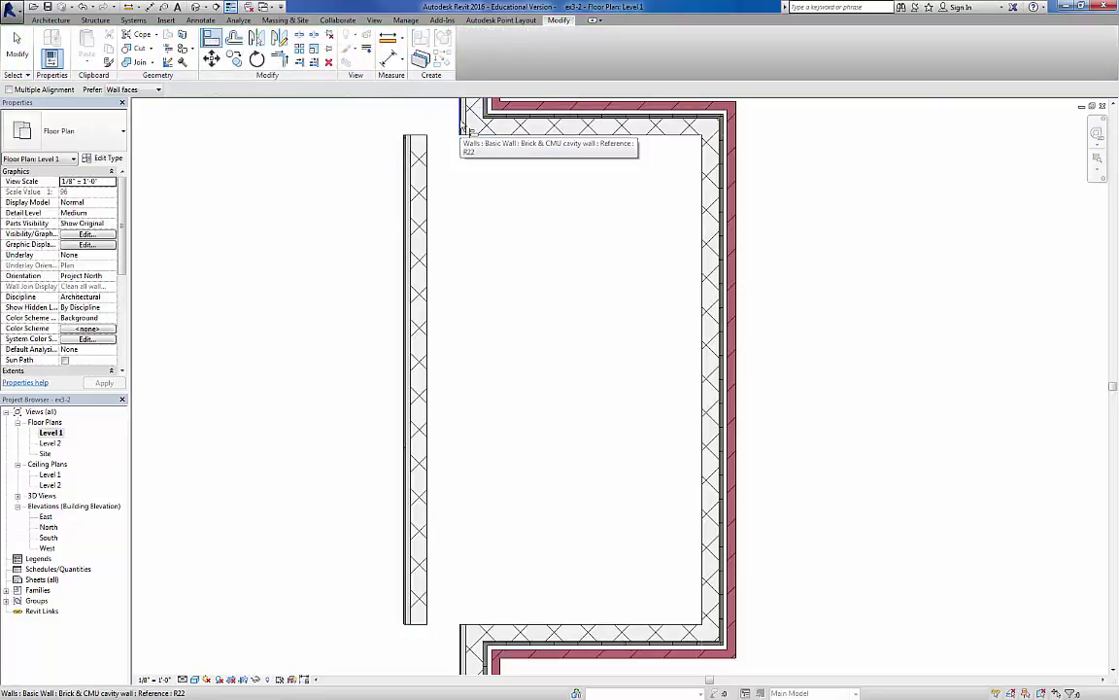
left_click(462, 127)
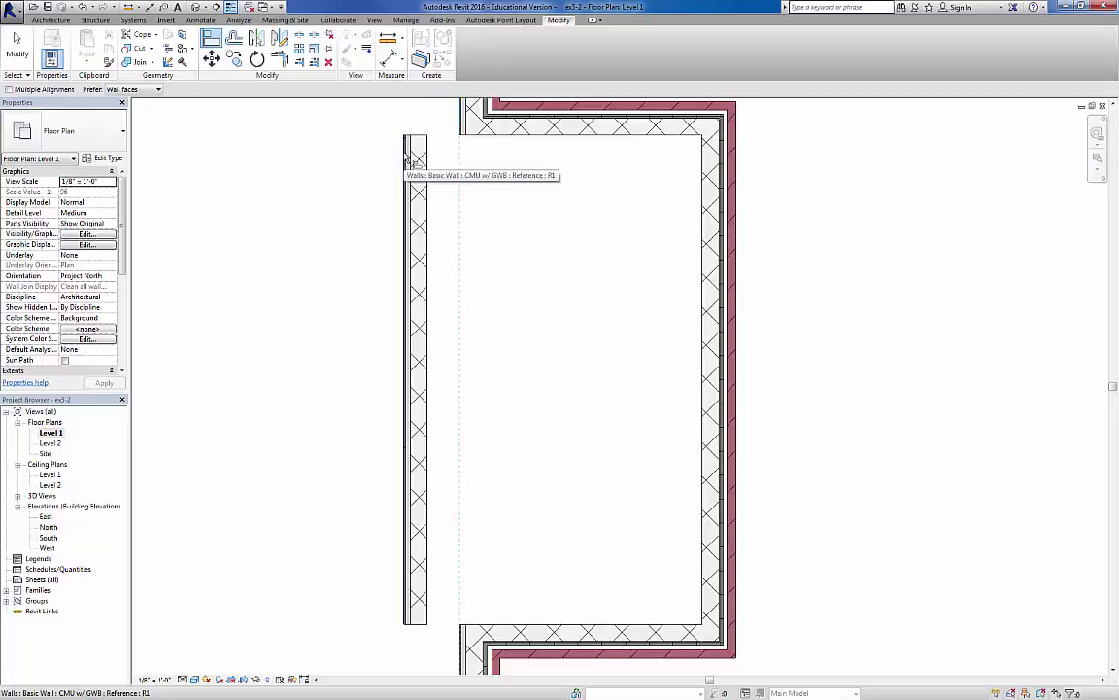
left_click(407, 158)
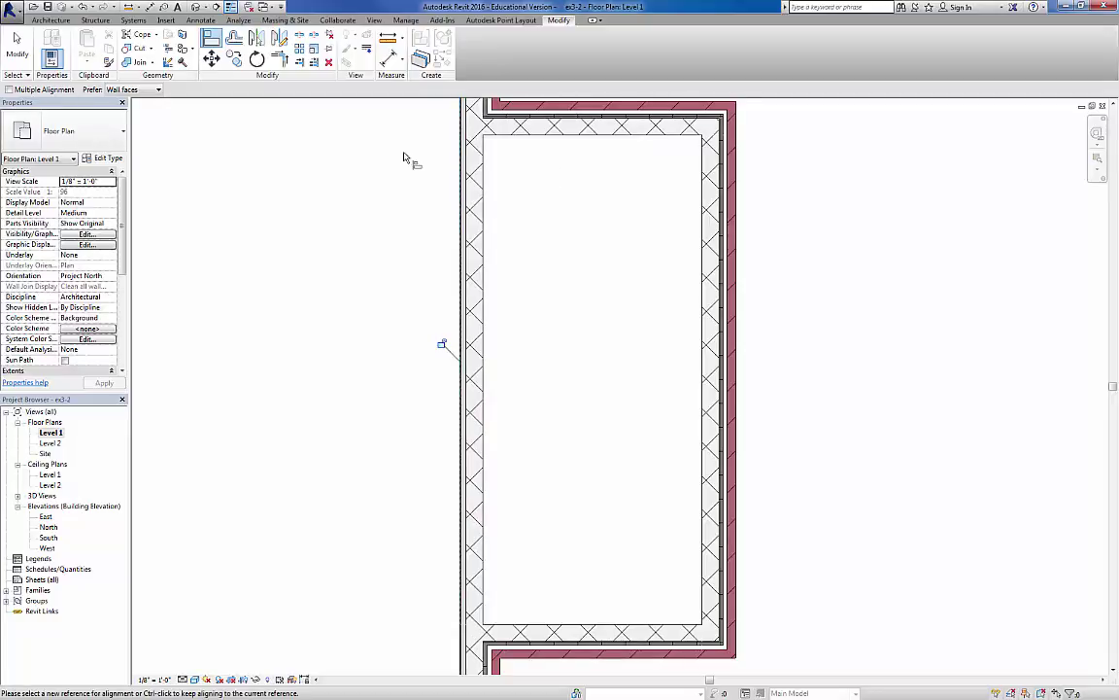
left_click(442, 348)
key("Escape")
key("Escape")
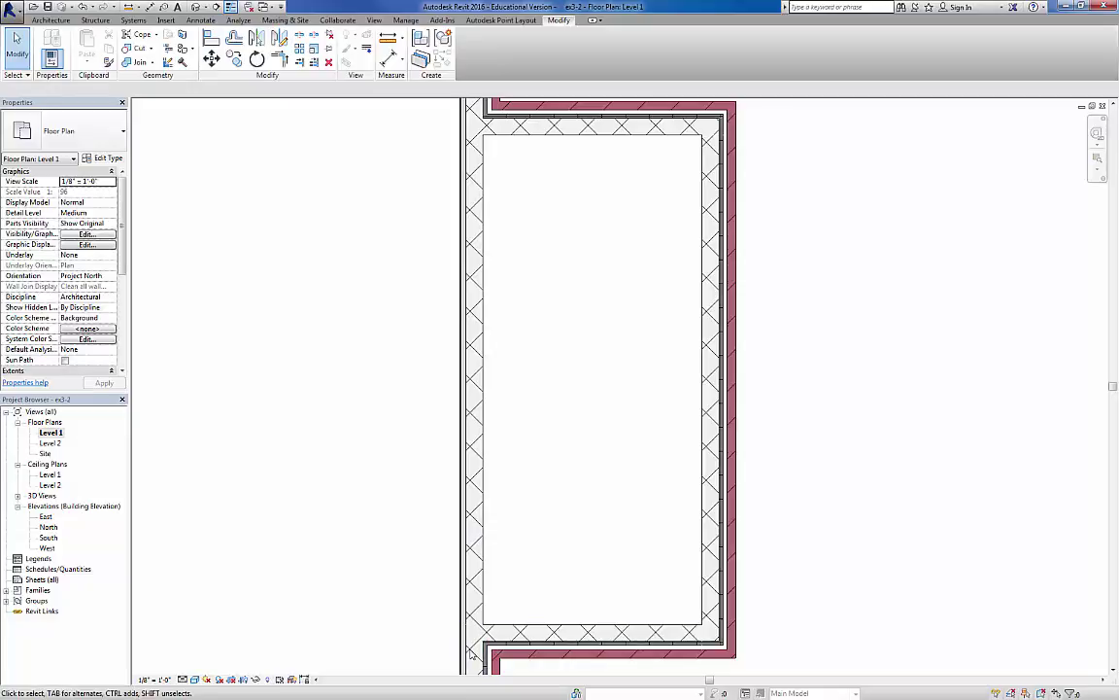
scroll(384, 486, "down", 2)
Zoom out and pan to centre the whole Level 1 plan, showing both side bays and the shaft.
scroll(382, 486, "down", 2)
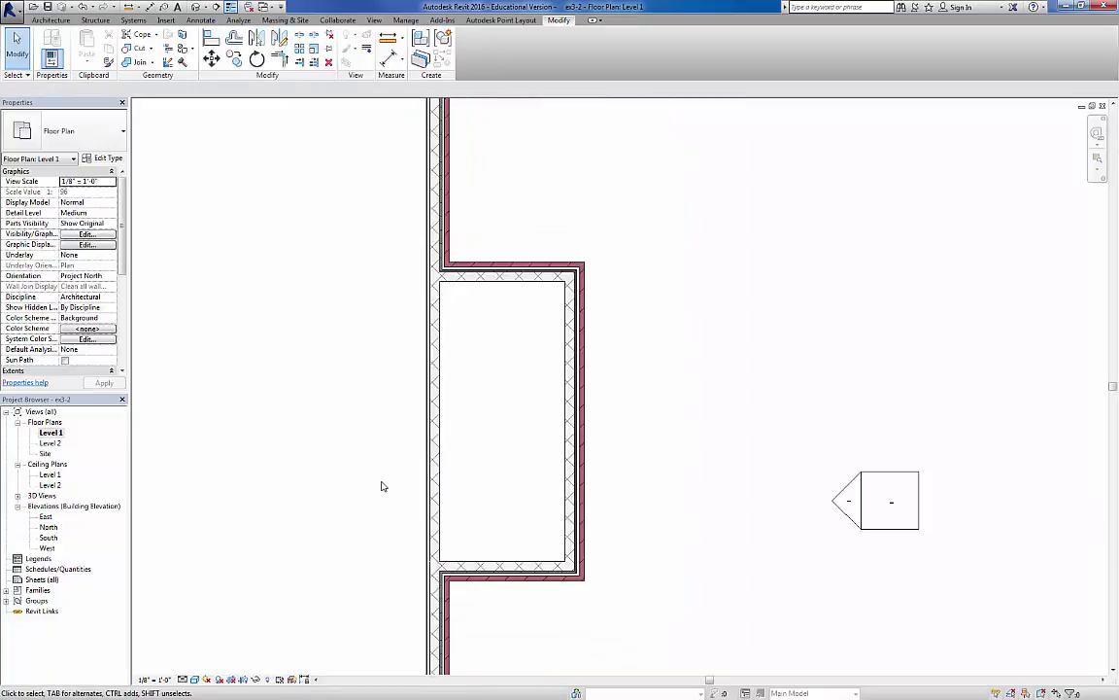
scroll(316, 501, "down", 1)
middle_click_drag(312, 502, 778, 380)
scroll(550, 369, "down", 2)
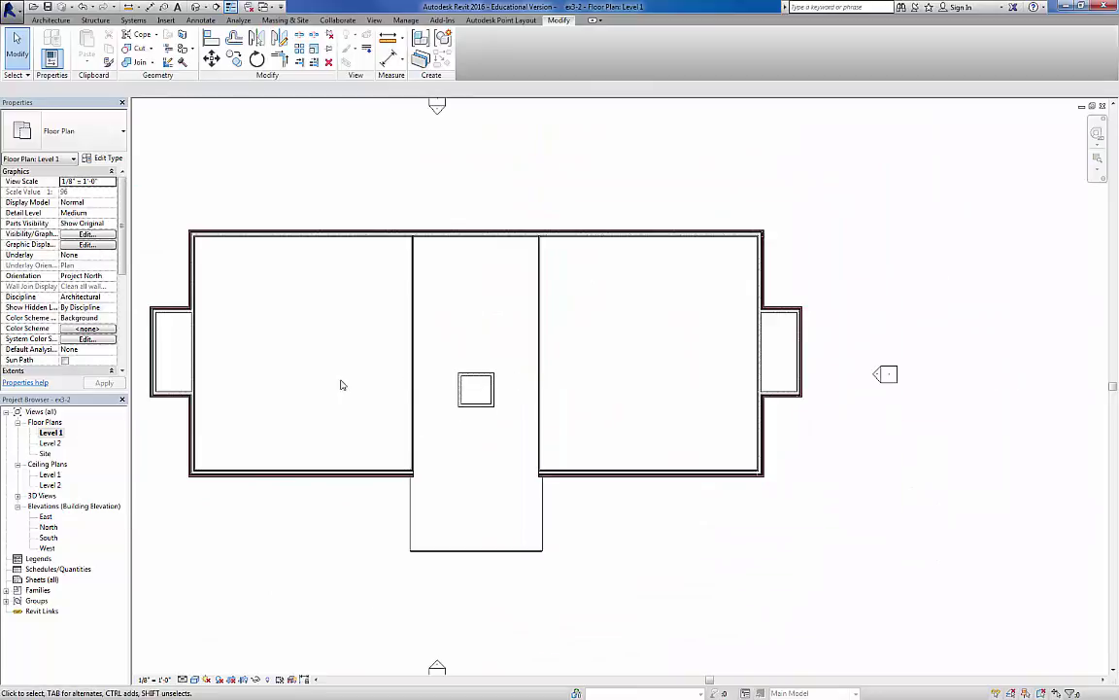
scroll(325, 385, "up", 1)
middle_click_drag(325, 385, 402, 363)
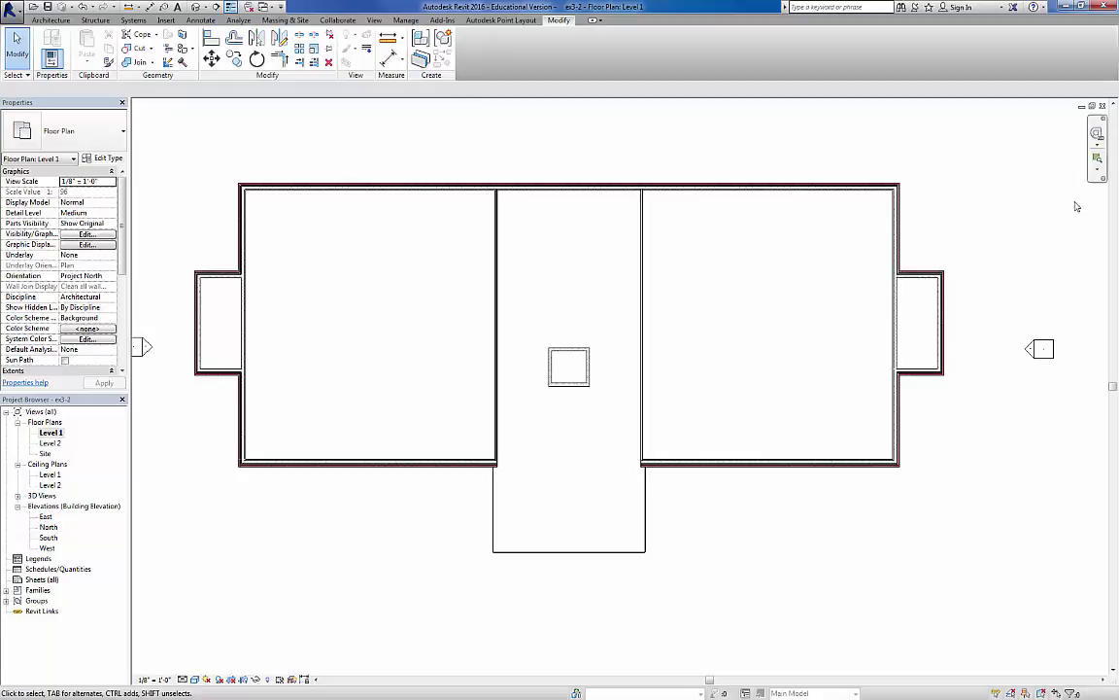
left_click(53, 21)
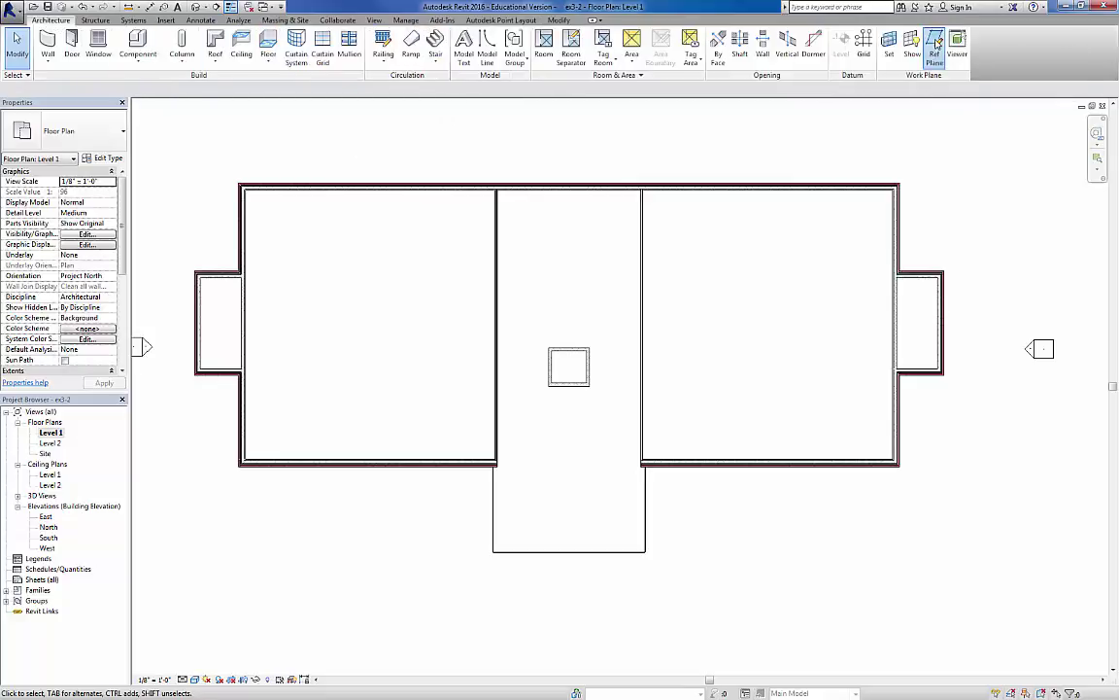
Place a vertical reference plane from the top wall's midpoint to the bottom edge's midpoint.
left_click(935, 44)
left_click(568, 185)
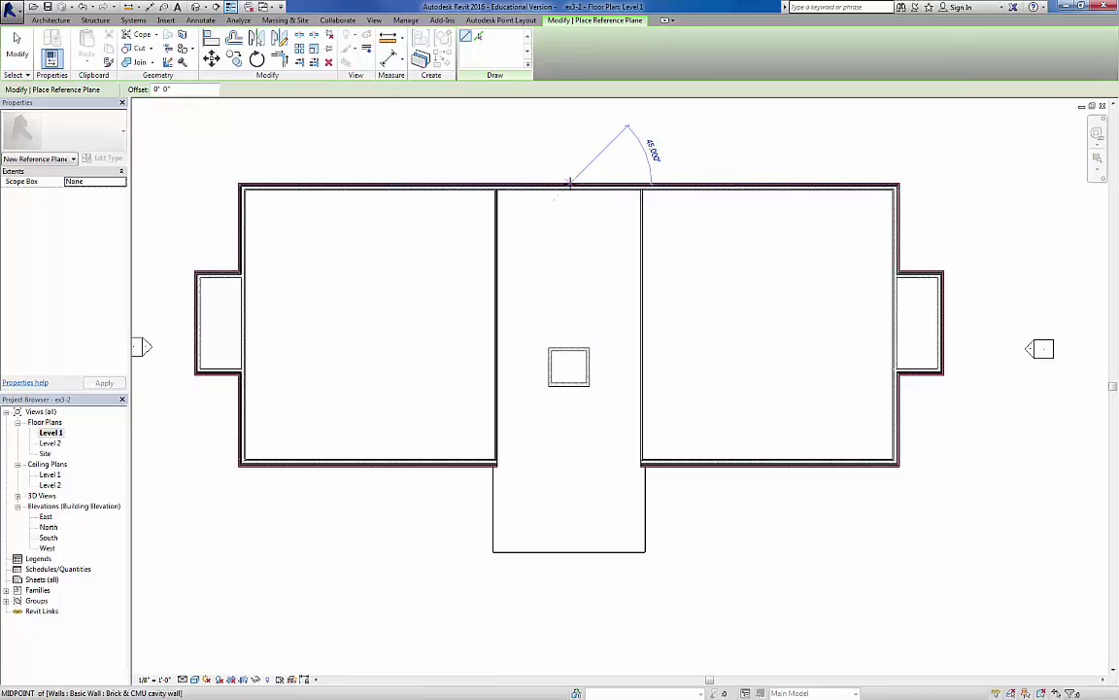
left_click(571, 552)
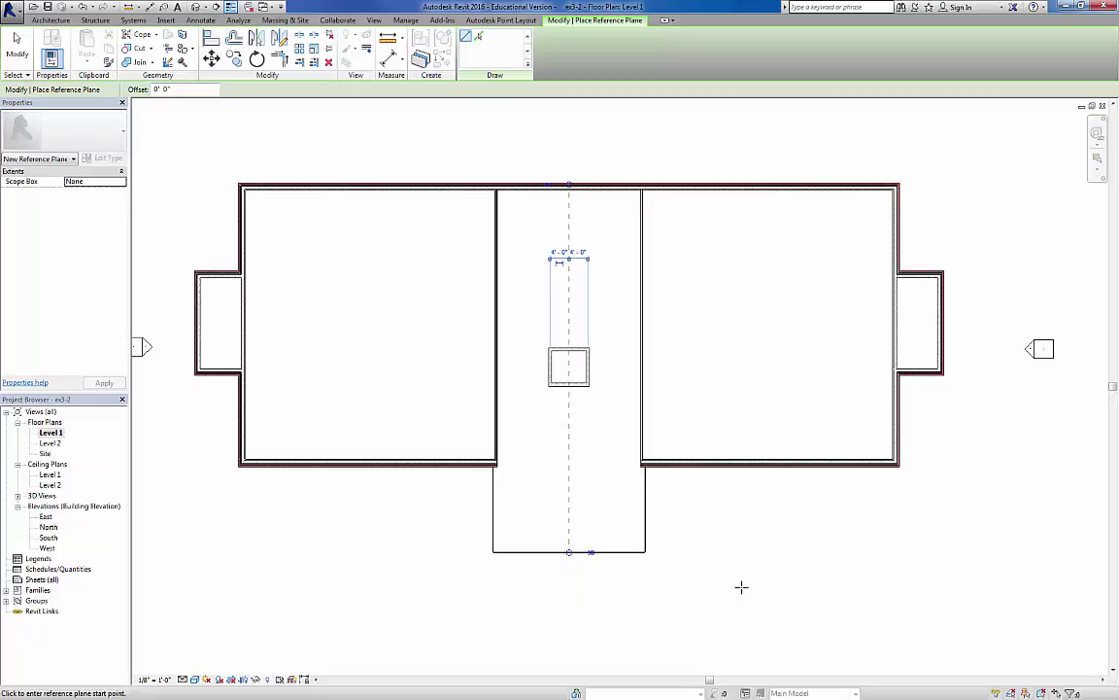
key("Escape")
key("Escape")
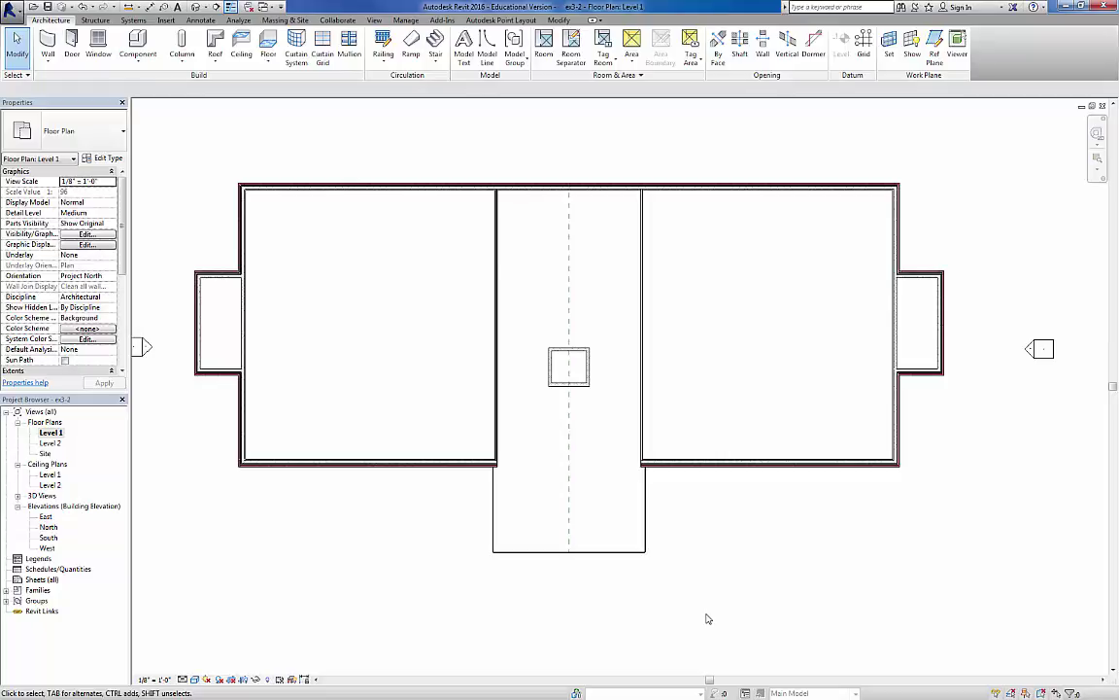
Start a wall of type Interior - 4 7/8" Partition (1-hr) with Location Line Finish Face: Interior.
left_click(46, 40)
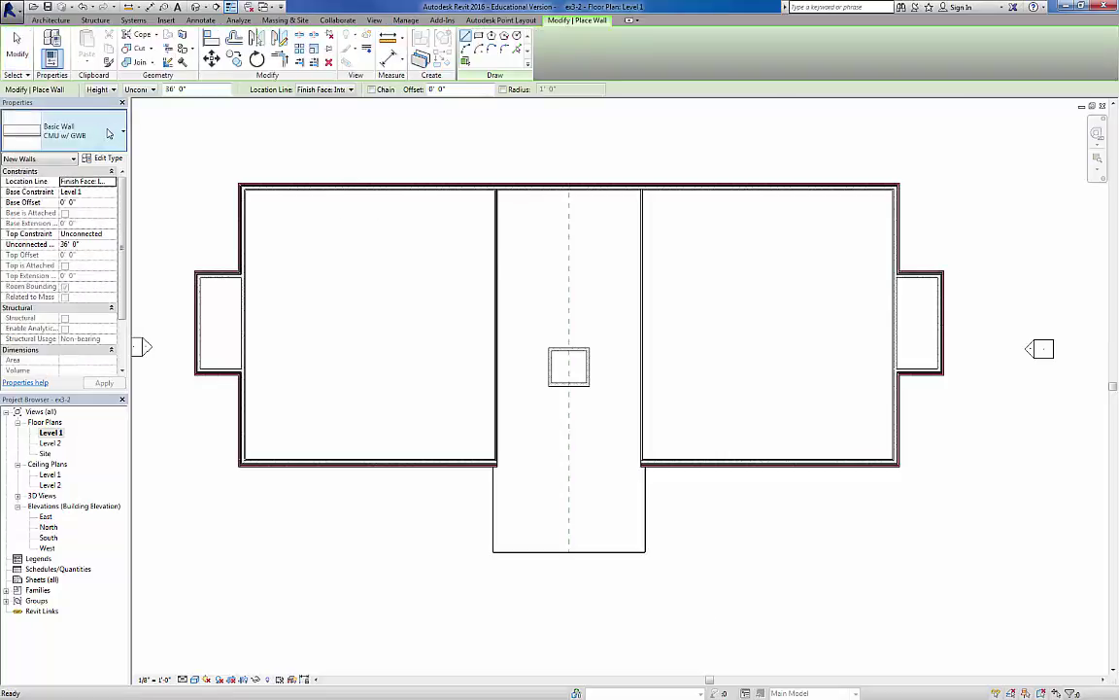
left_click(104, 127)
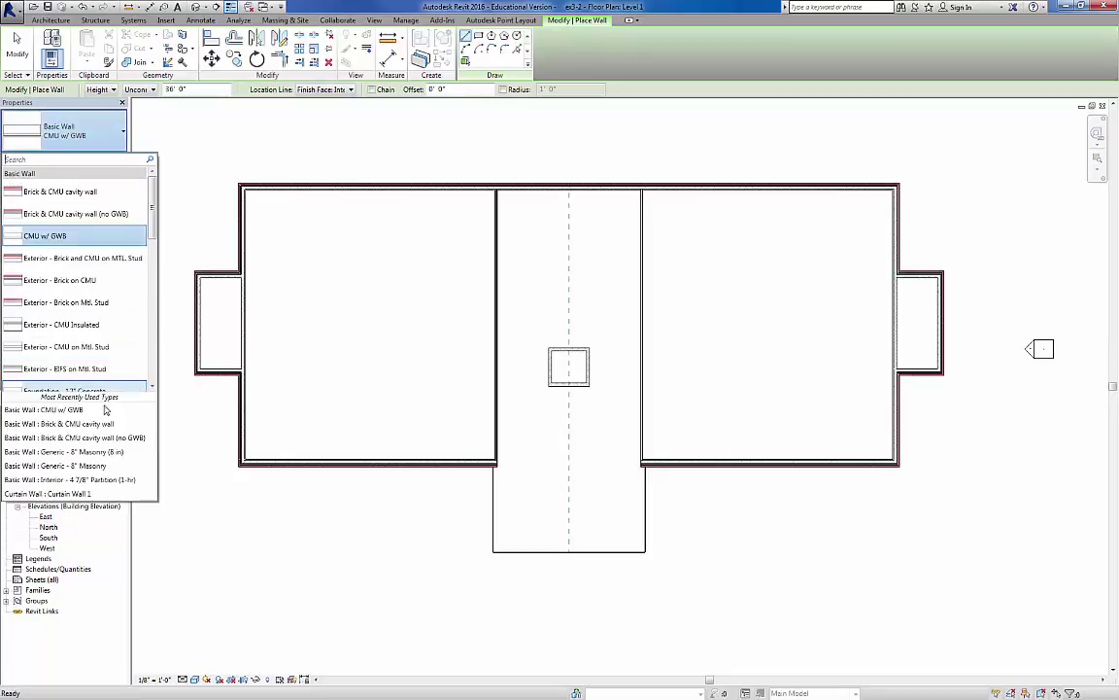
left_click_drag(152, 202, 153, 210)
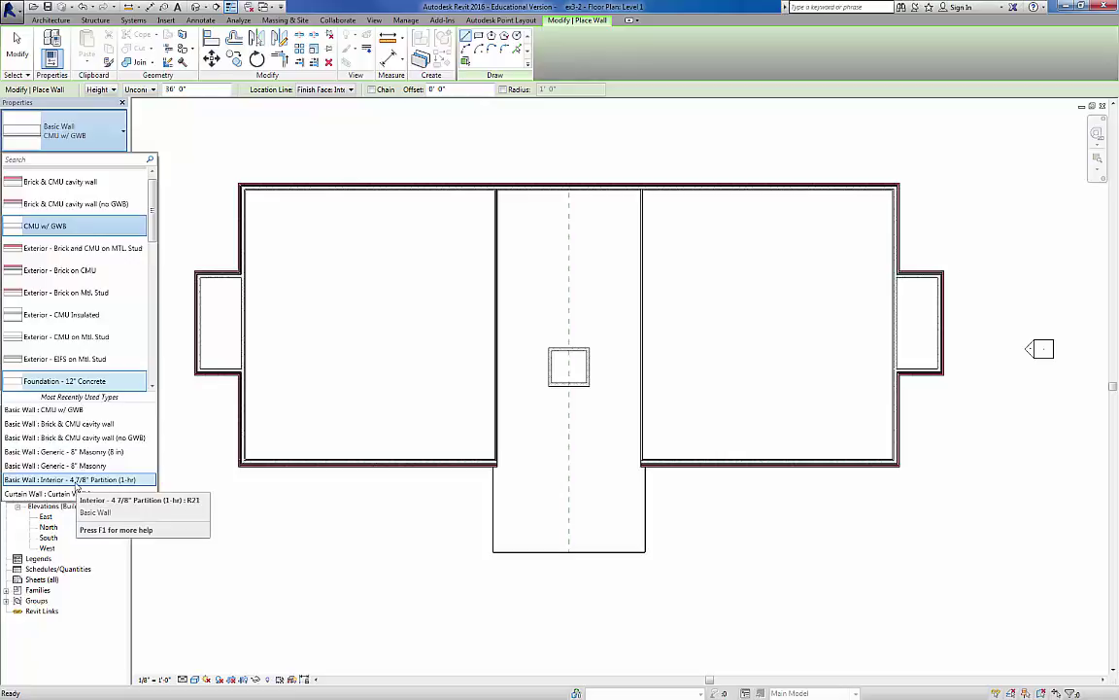
left_click(77, 480)
scroll(590, 324, "up", 3)
middle_click_drag(589, 315, 567, 398)
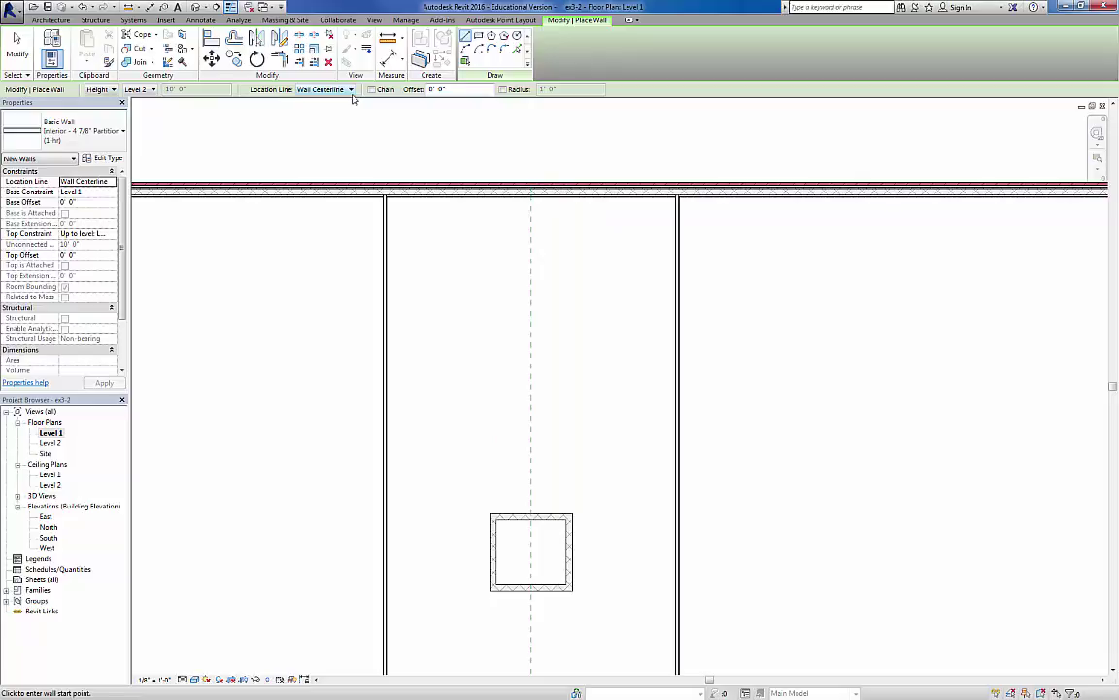
left_click(352, 90)
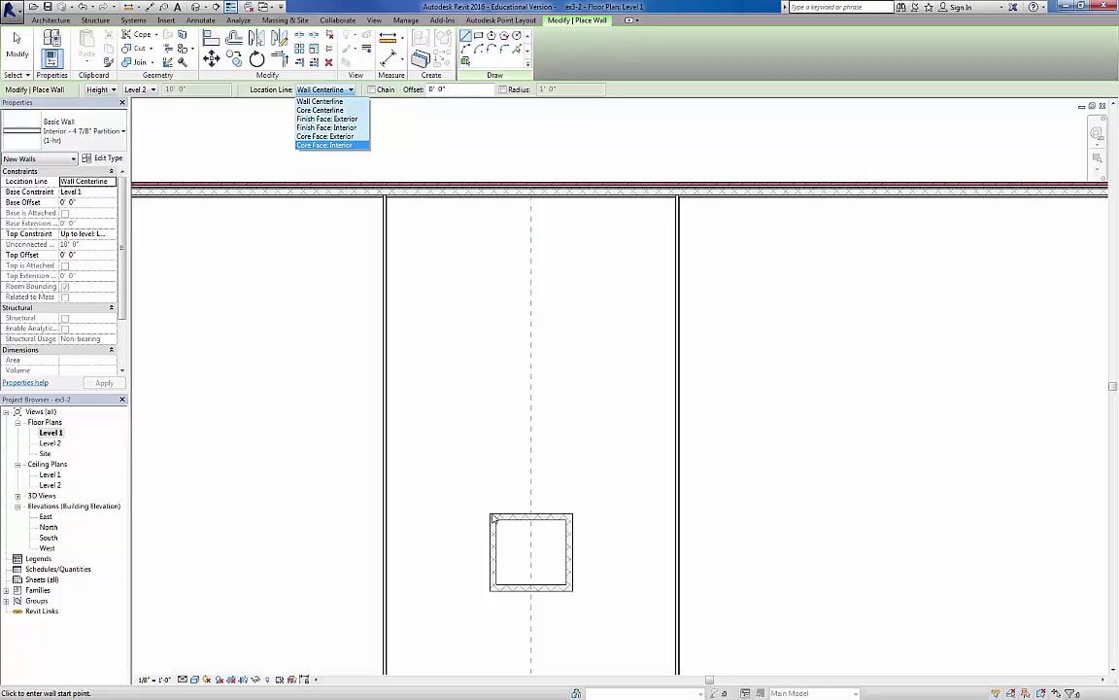
left_click(332, 127)
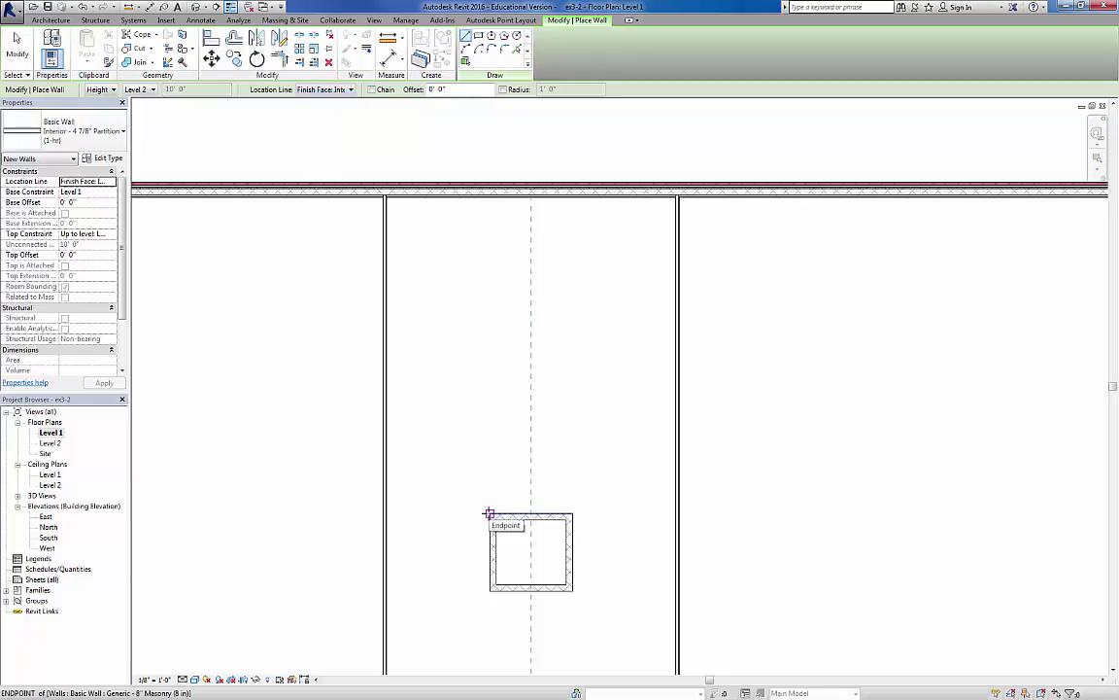
Chain-draw a 17' 6" by 15' 6" rectangle of 1-hr partition walls from the shaft's corner.
left_click(489, 513)
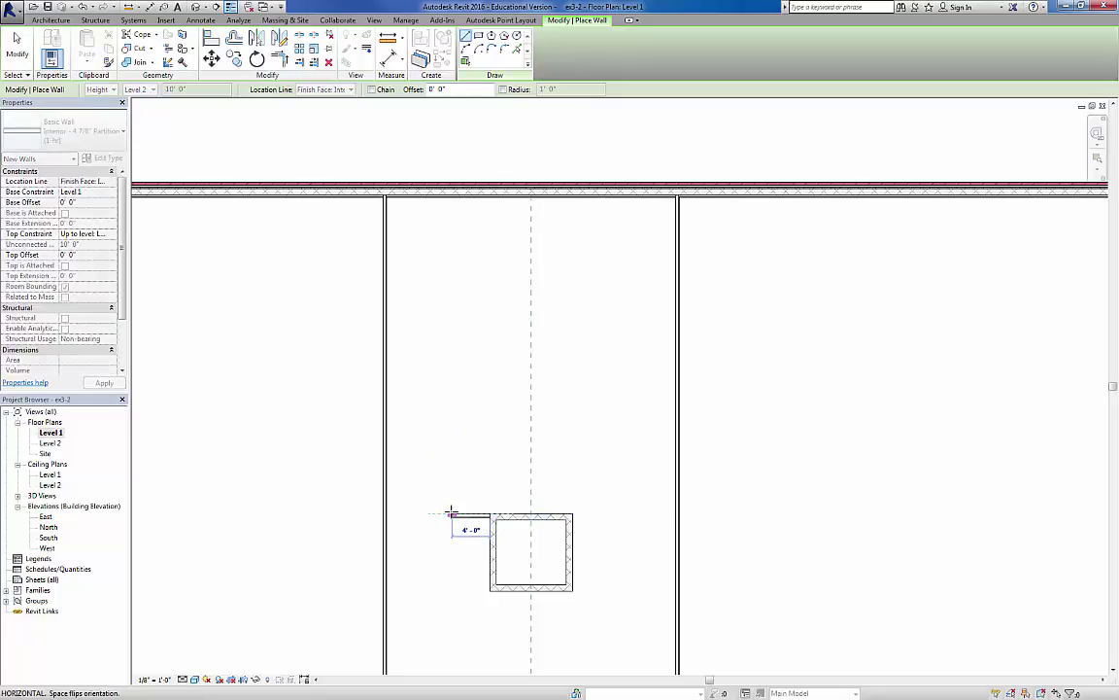
left_click(451, 512)
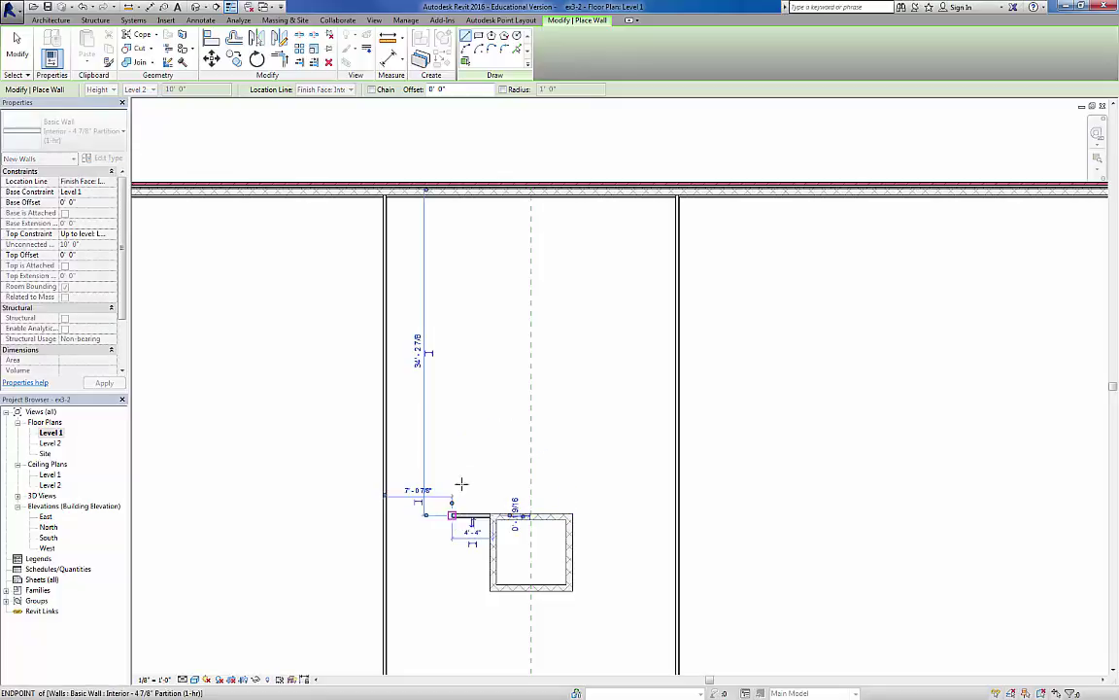
left_click(372, 88)
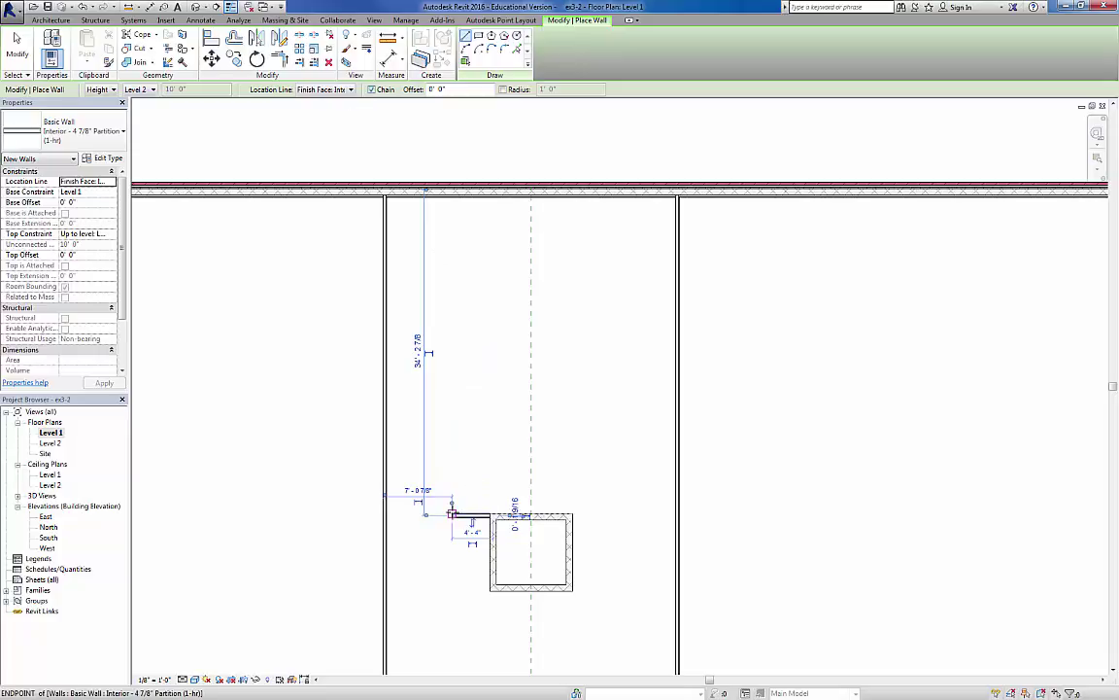
left_click(451, 512)
left_click(453, 366)
left_click(618, 365)
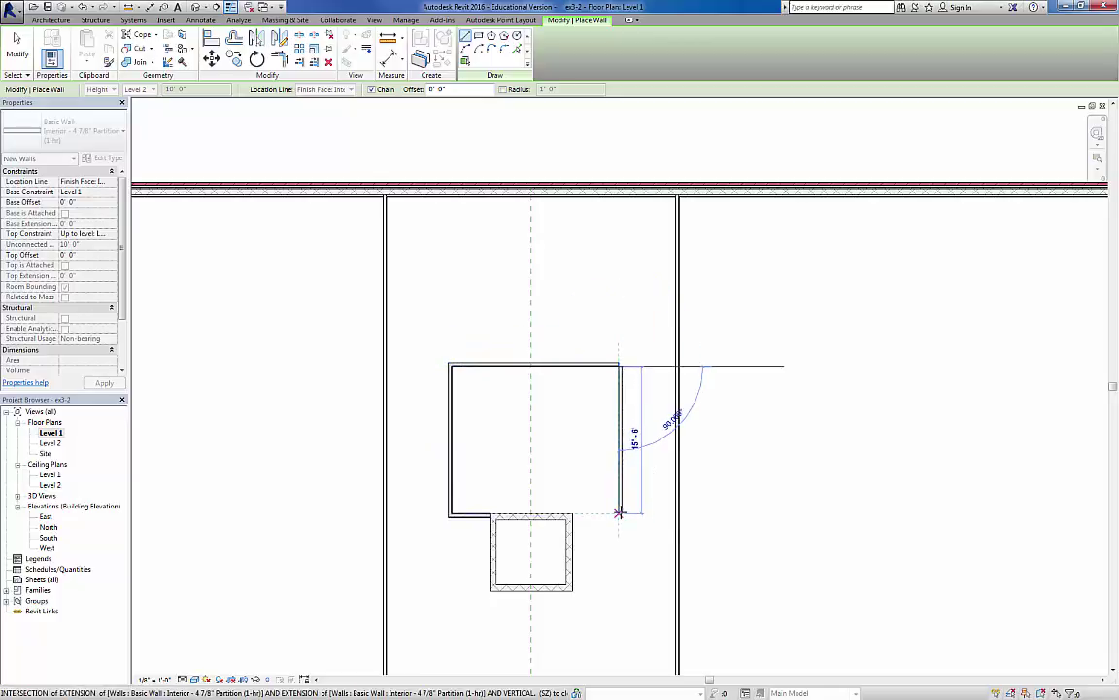
left_click(620, 512)
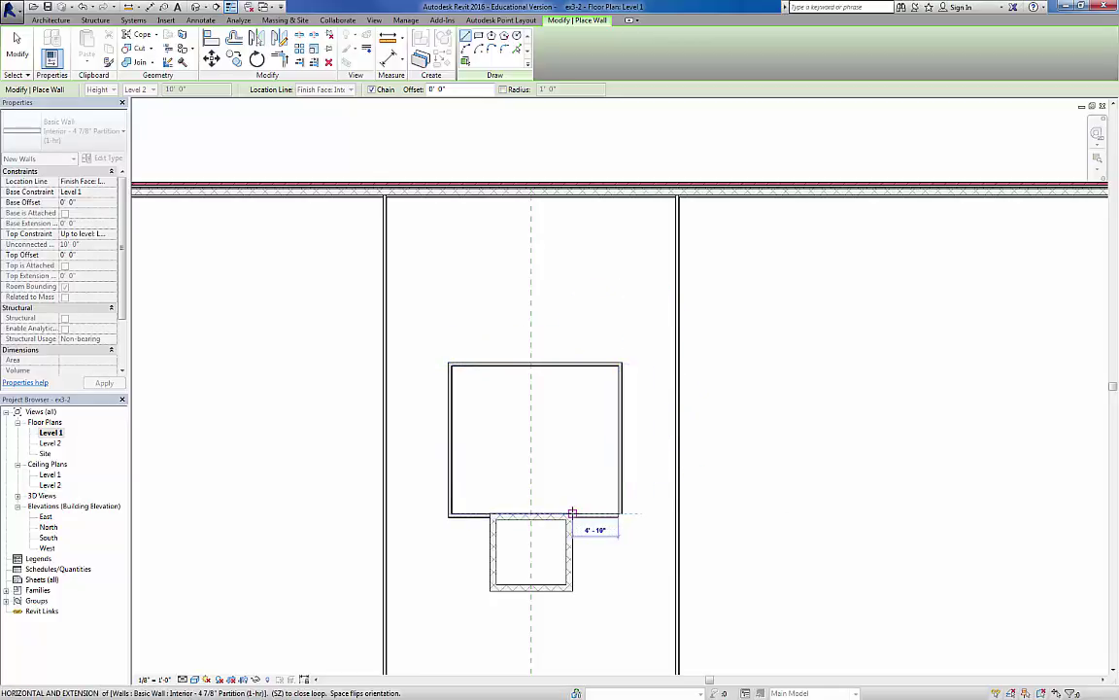
left_click(572, 512)
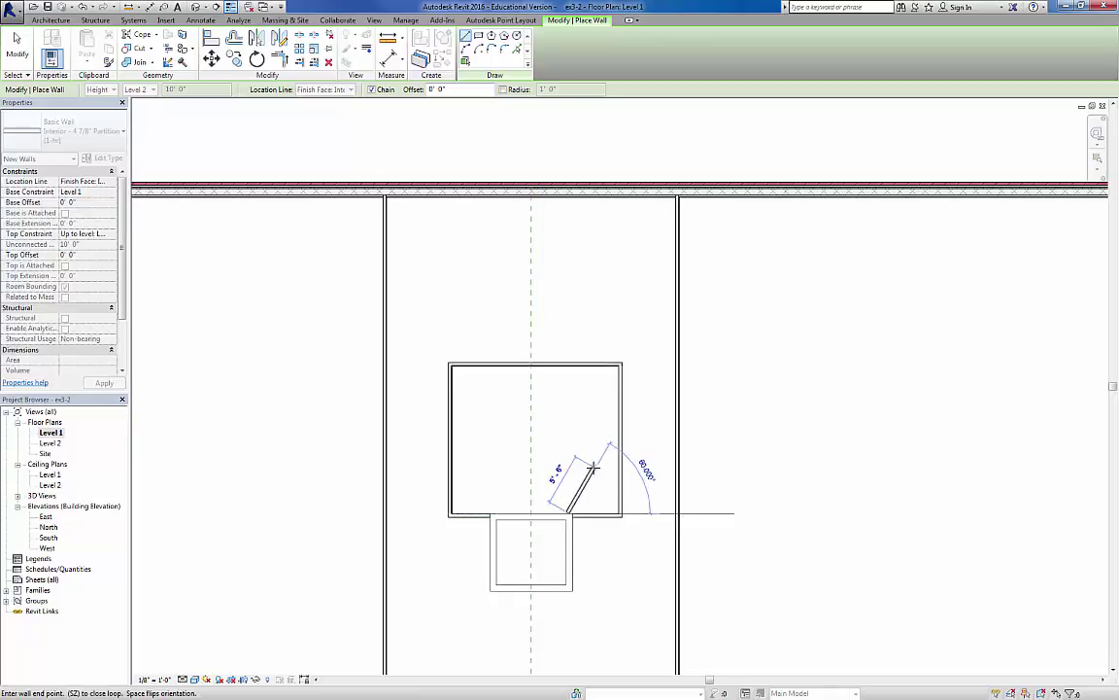
key("Escape")
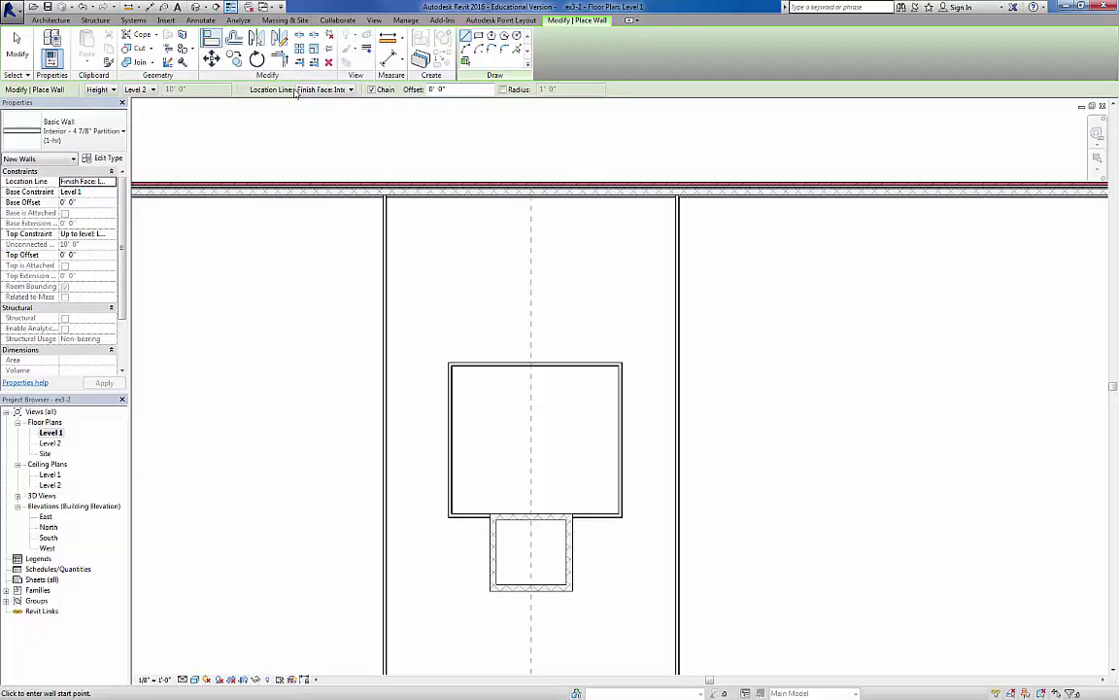
Set the room's left wall 6'-0" from the left corridor wall's face.
key("Escape")
left_click(457, 430)
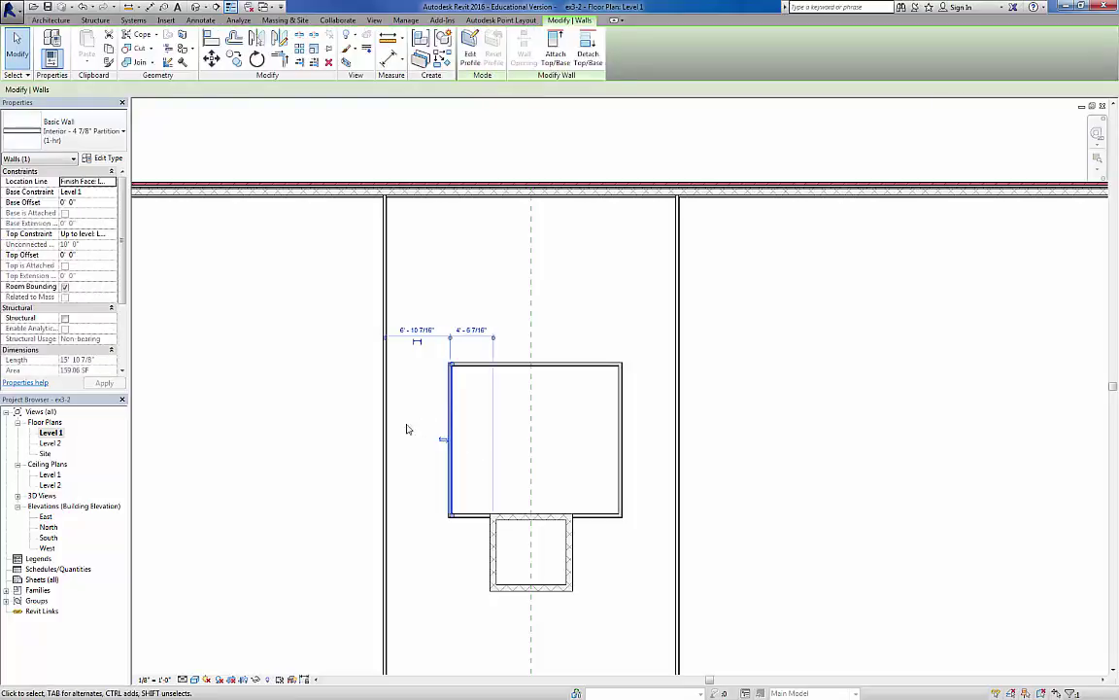
left_click(451, 339)
left_click(389, 341)
left_click(413, 333)
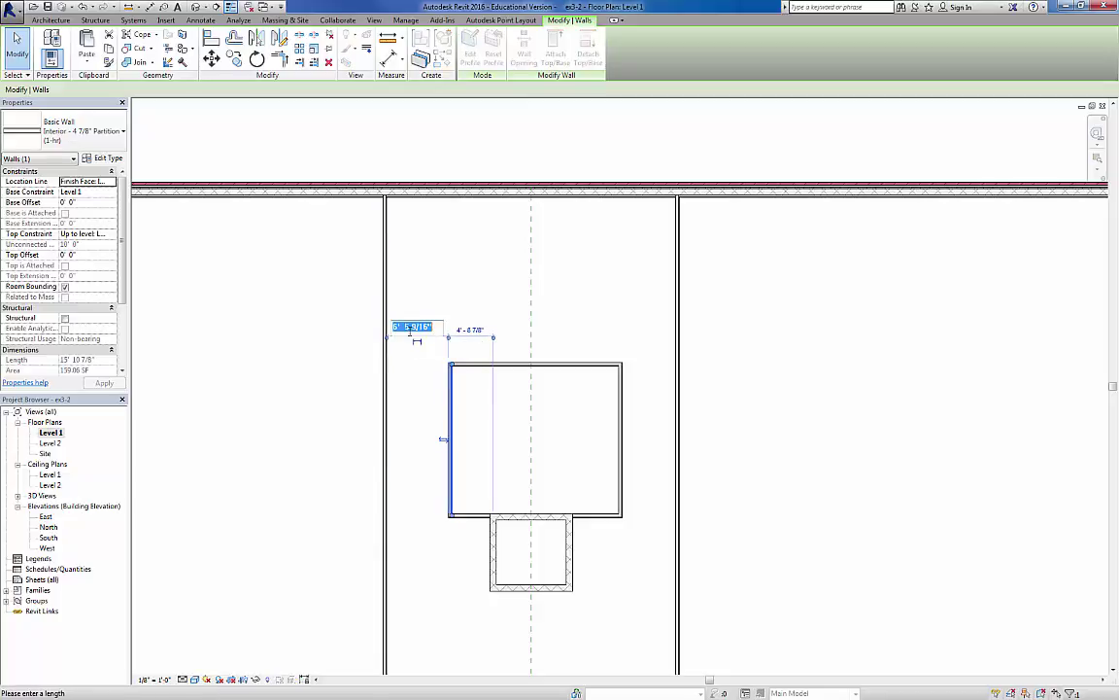
type("6'")
key("Return")
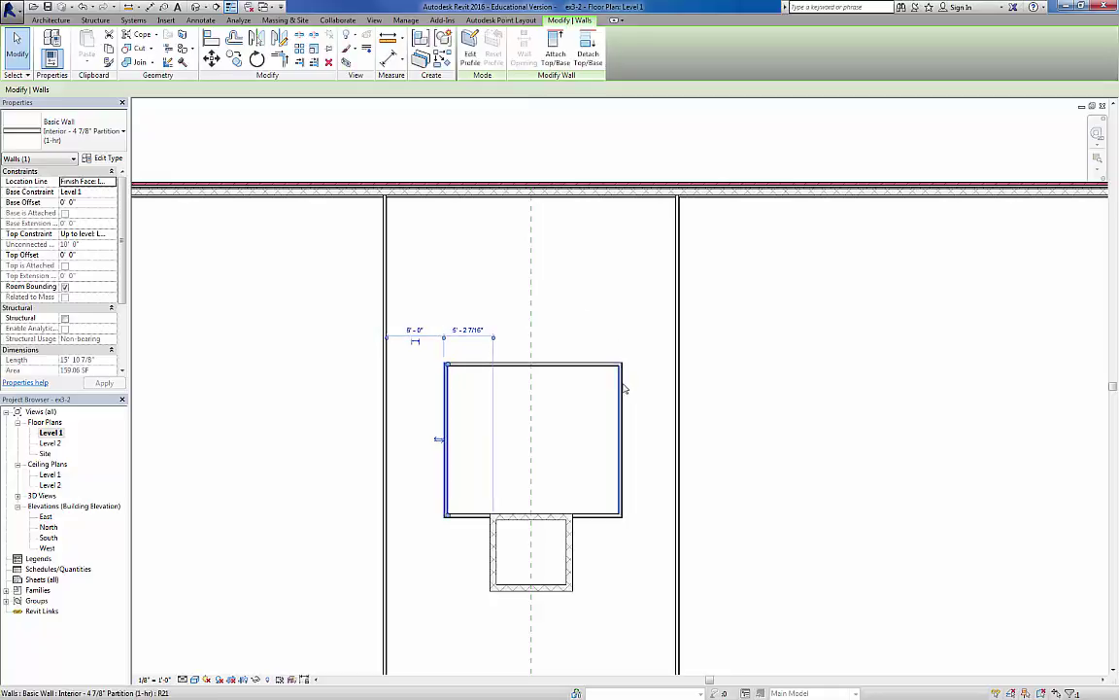
Set the room's right wall 6'-0" from the right corridor wall's face.
left_click(624, 389)
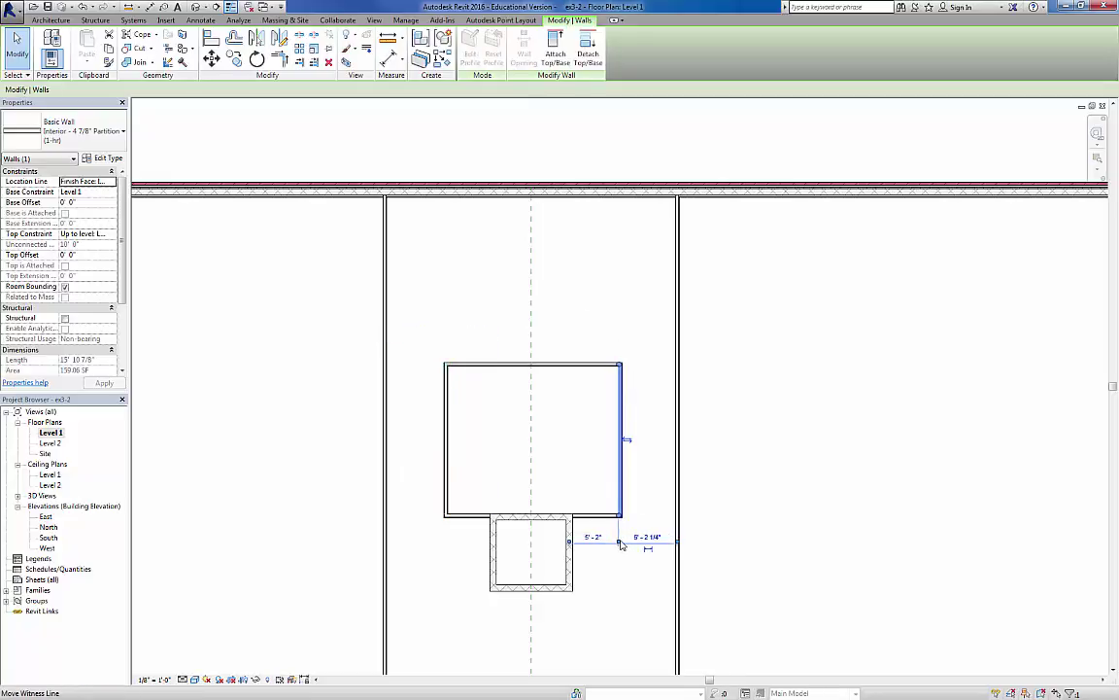
left_click_drag(622, 546, 680, 547)
left_click(680, 547)
left_click(651, 535)
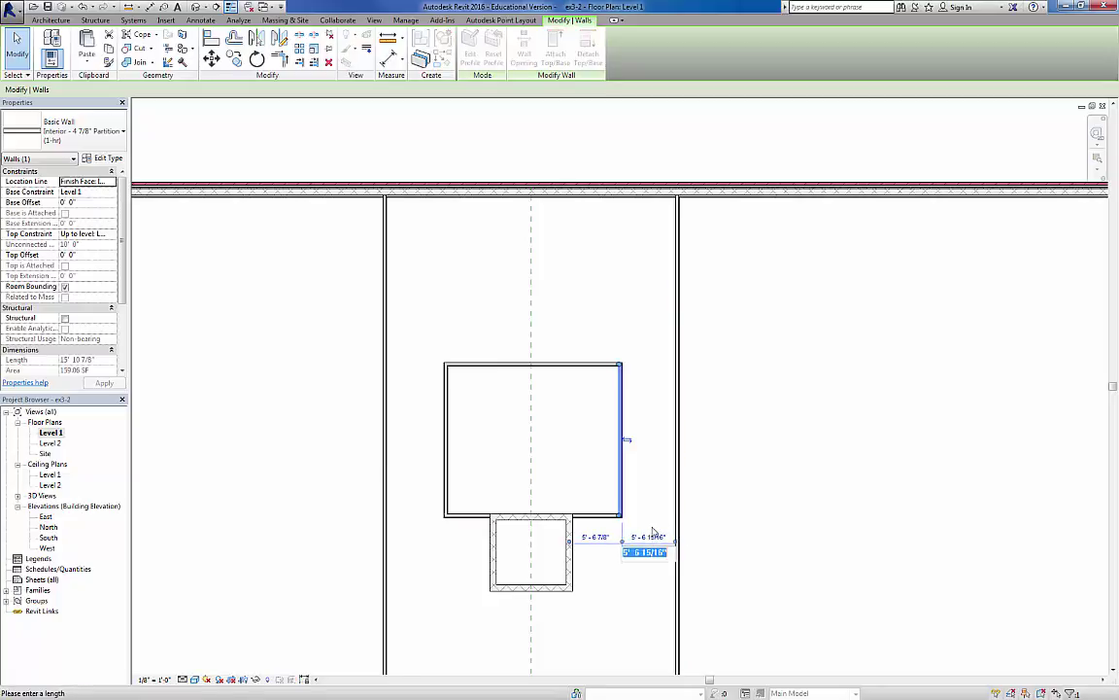
type("6")
key("Return")
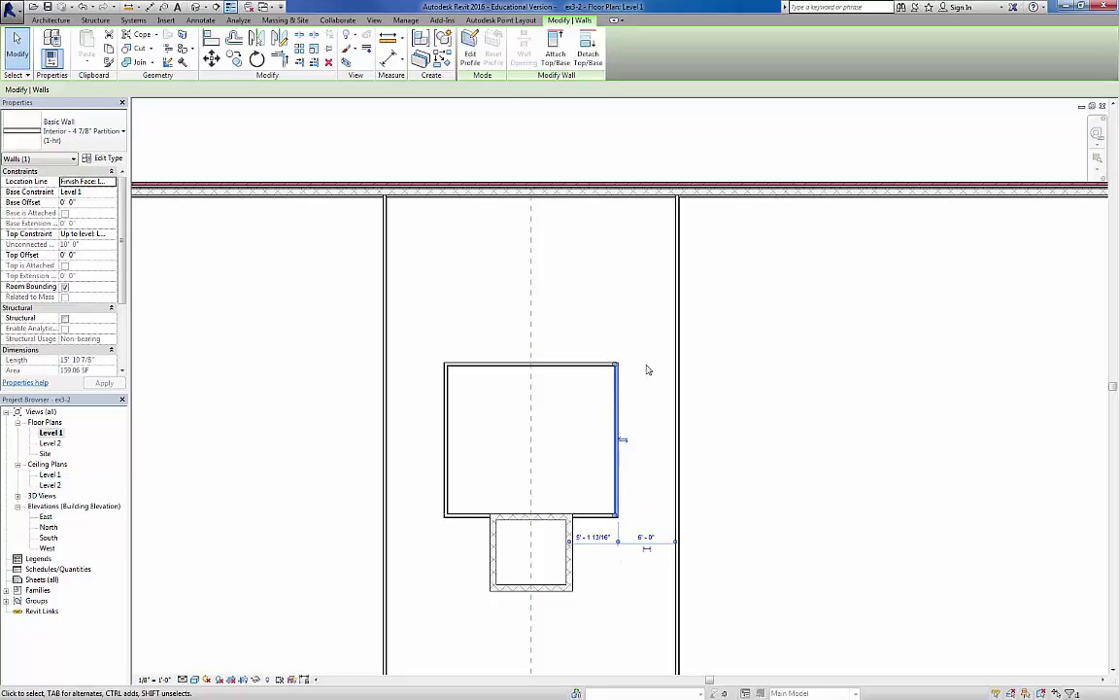
Move the top wall so the room measures 19'-0" deep from the bottom wall's face.
left_click(477, 365)
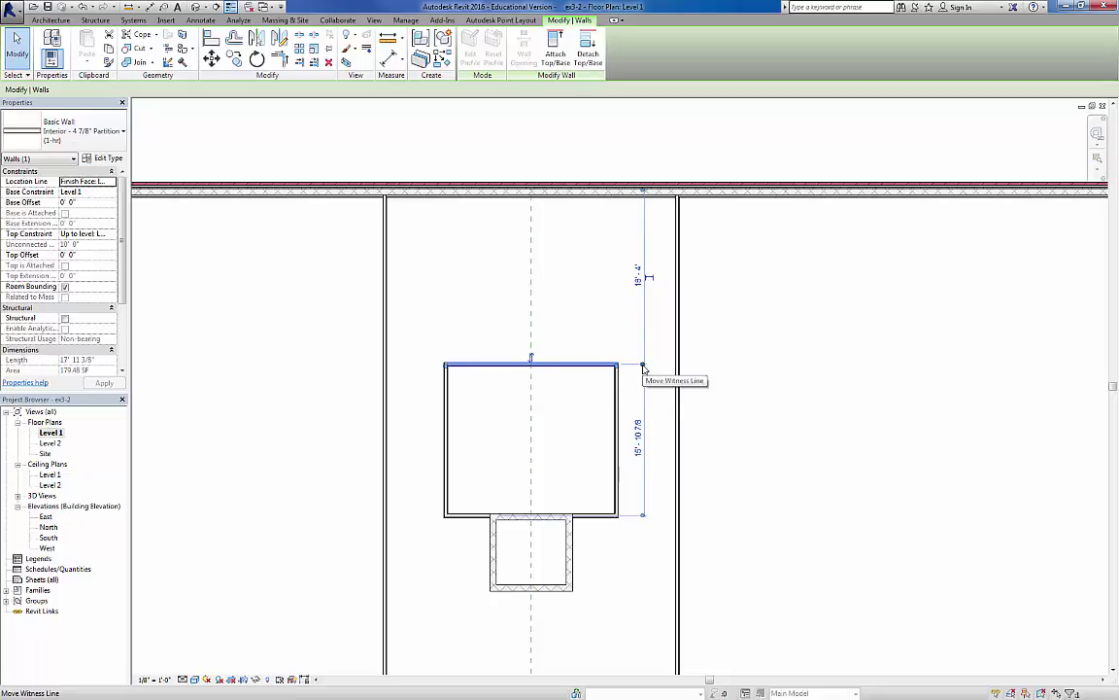
left_click(643, 369)
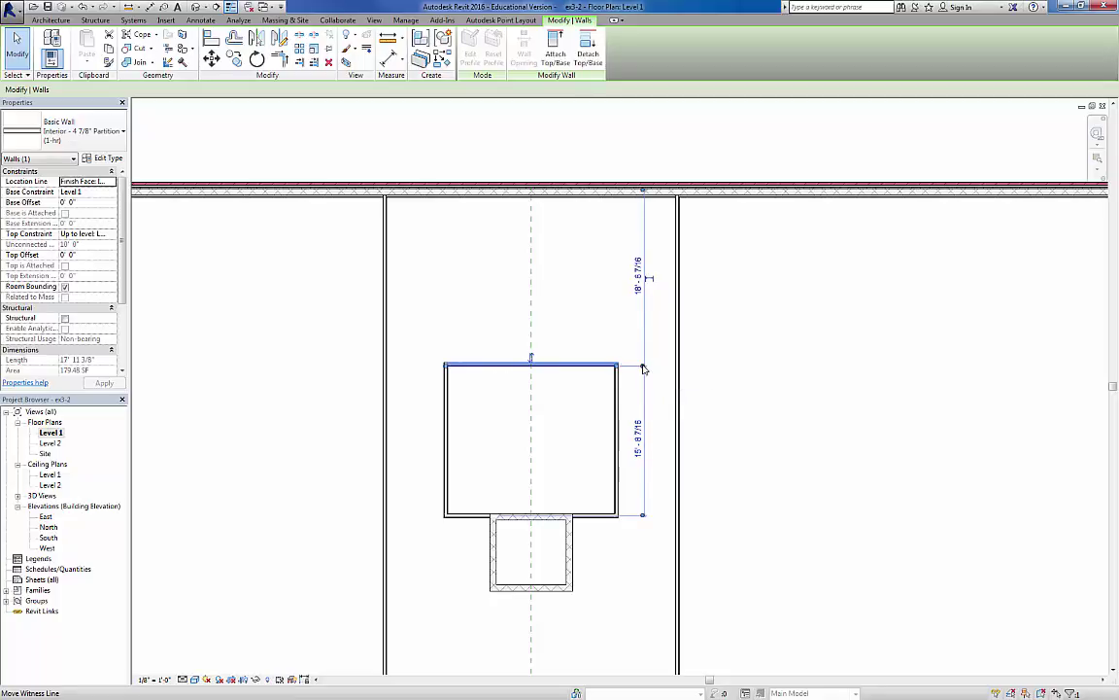
left_click(644, 516)
left_click(639, 439)
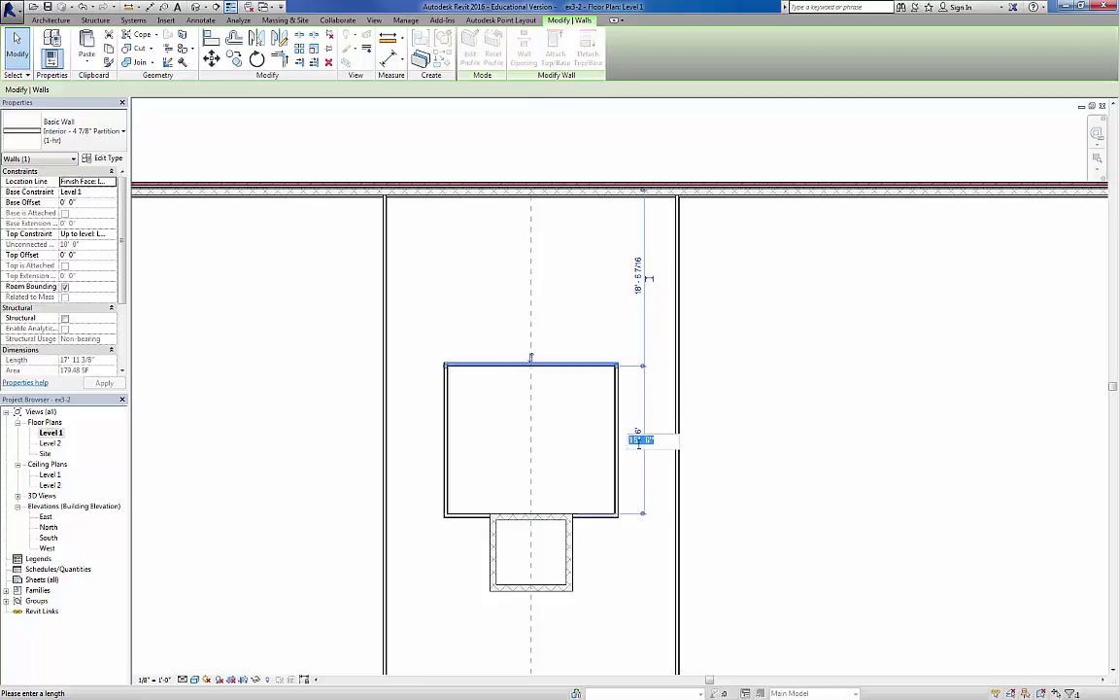
type("19")
key("Return")
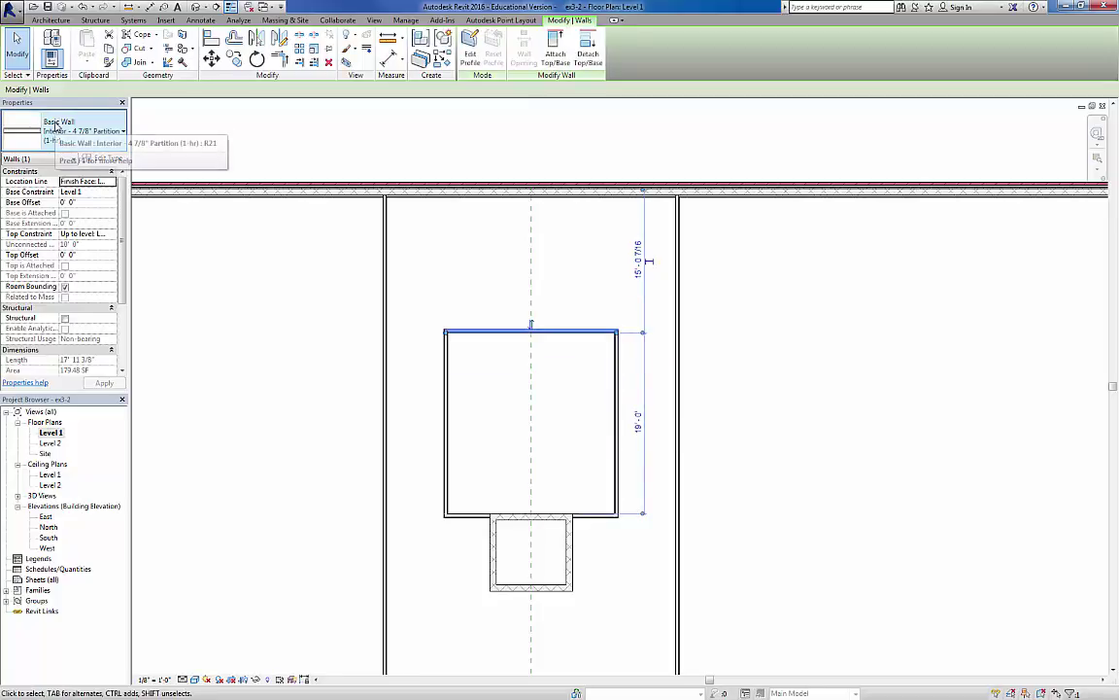
left_click(56, 123)
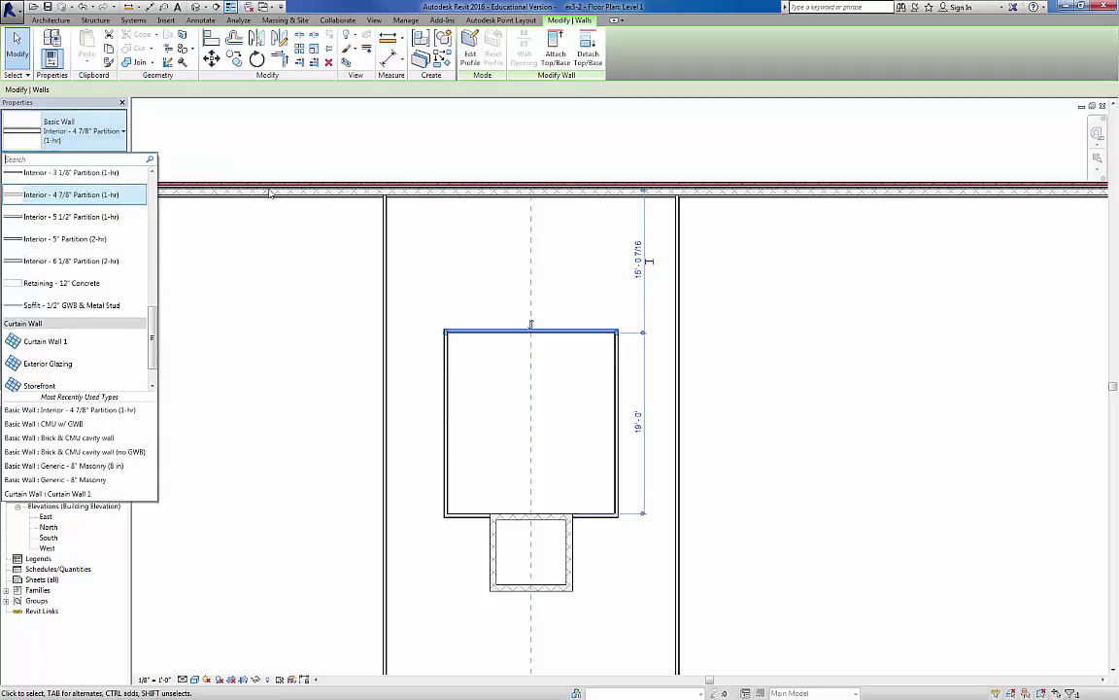
left_click(101, 176)
left_click(445, 212)
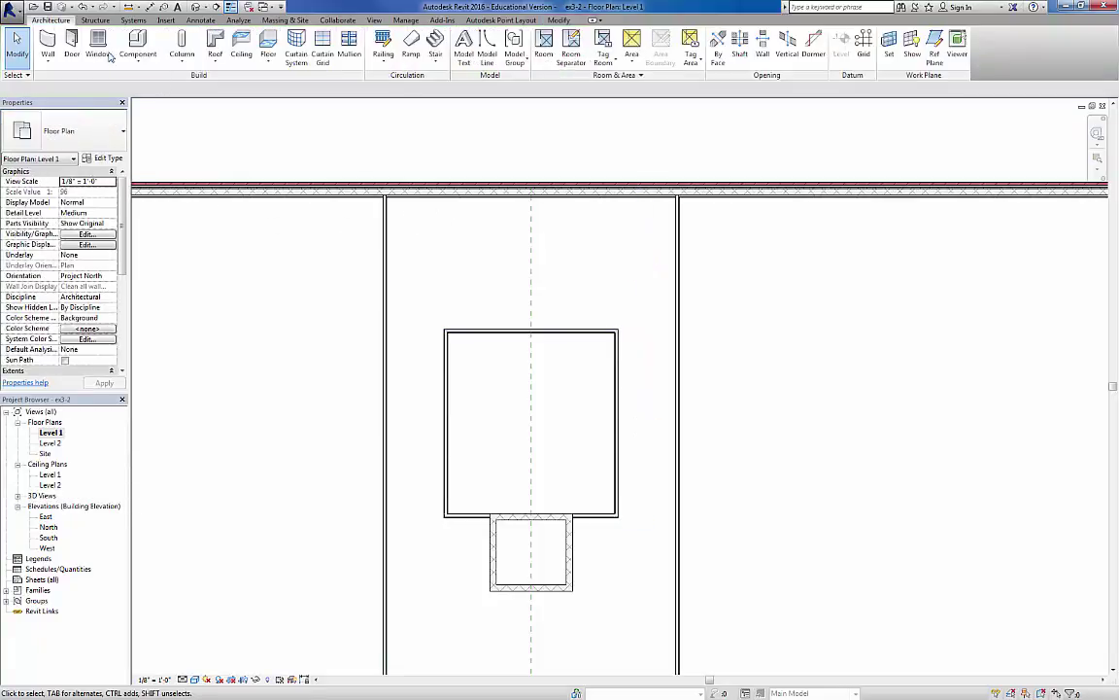
Draw a rectangular partition room hanging down from the top exterior wall.
left_click(48, 41)
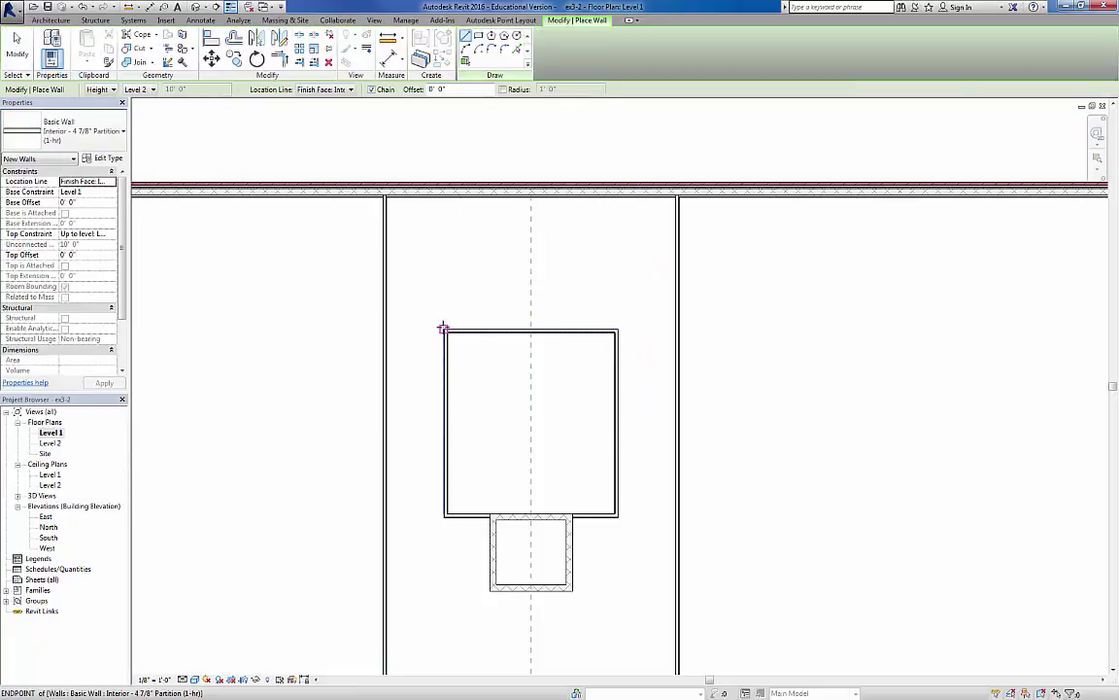
left_click(448, 198)
left_click(448, 263)
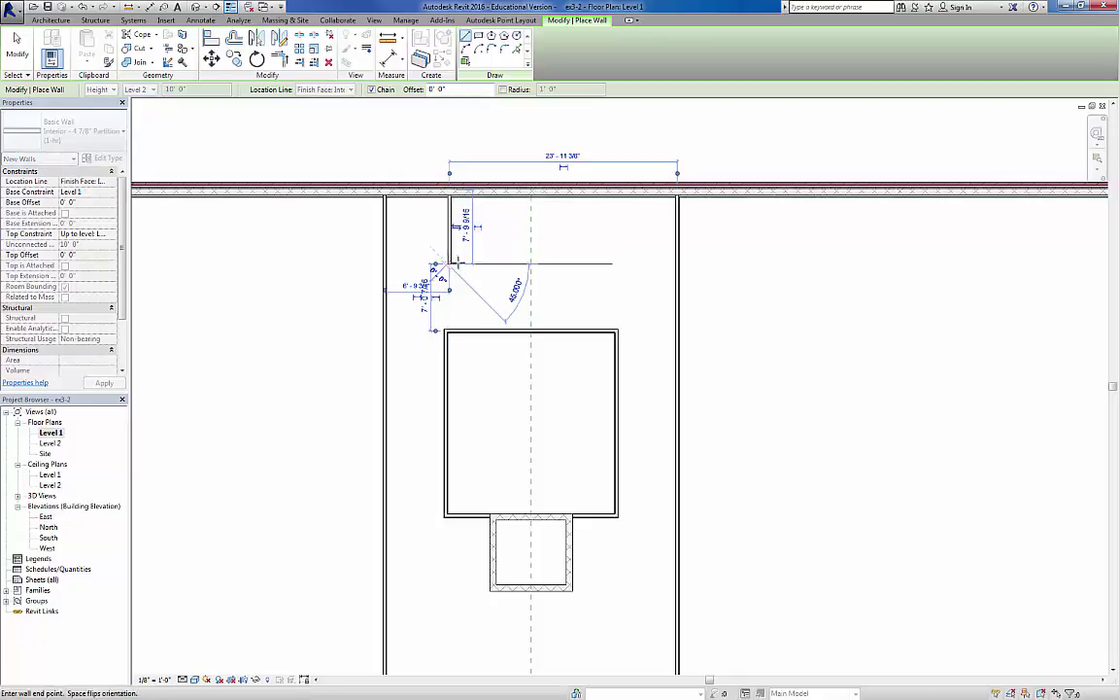
left_click(600, 263)
left_click(600, 198)
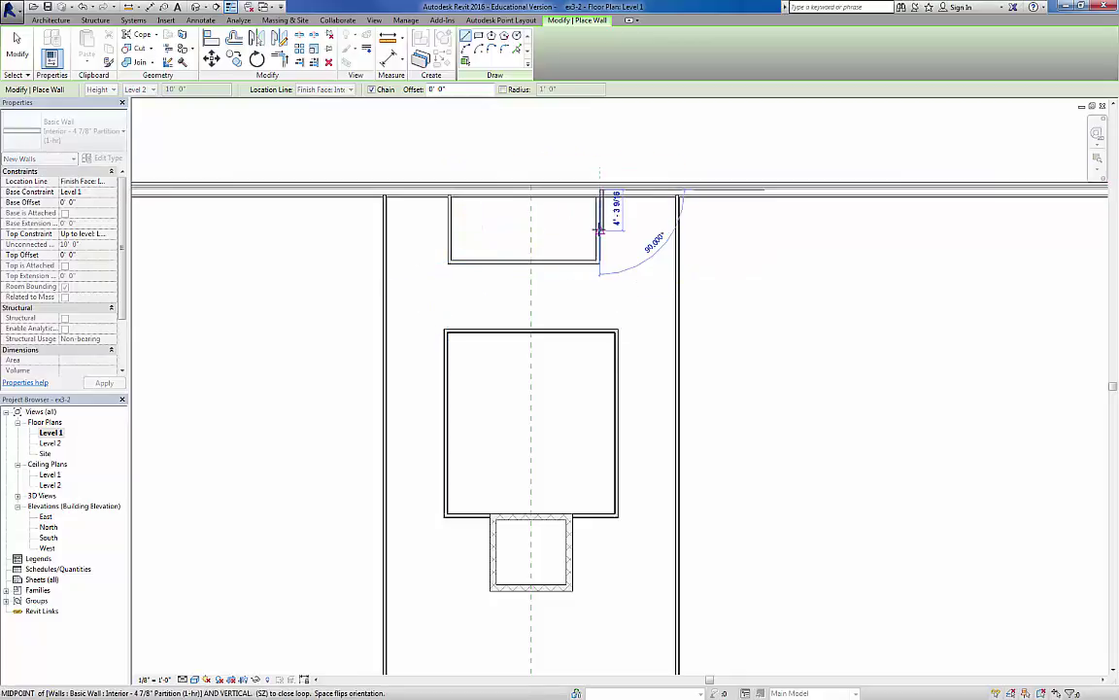
key("Escape")
key("Escape")
Set the gap from the new room's bottom wall to the room below to 6'4".
left_click(567, 263)
left_click(623, 330)
left_click(625, 263)
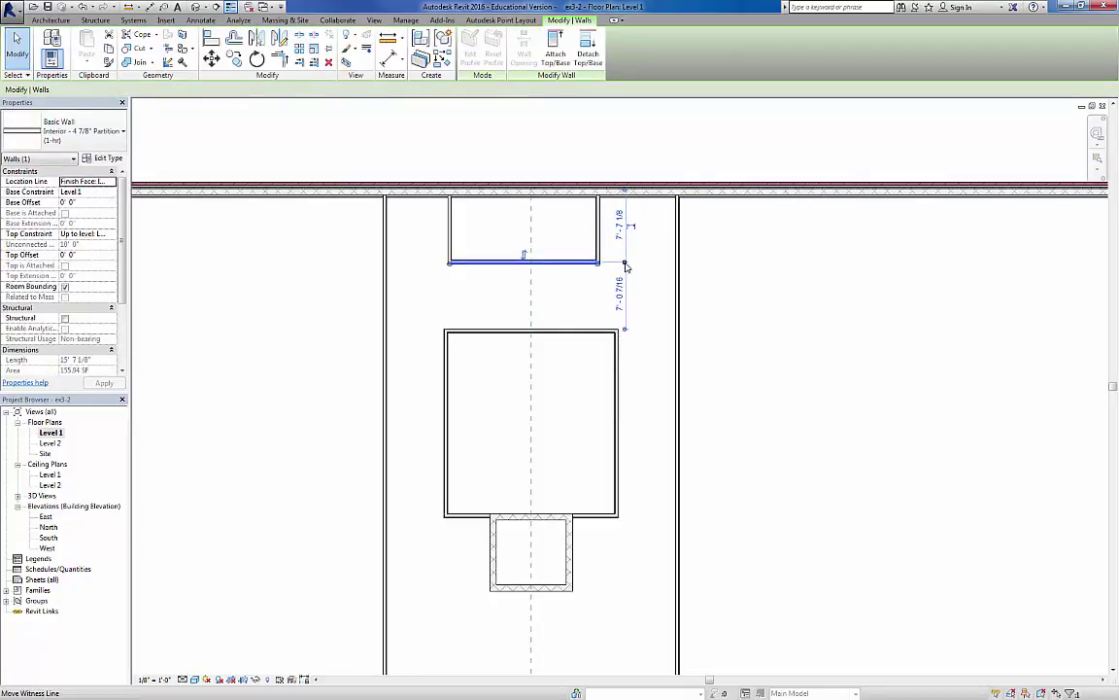
left_click(618, 297)
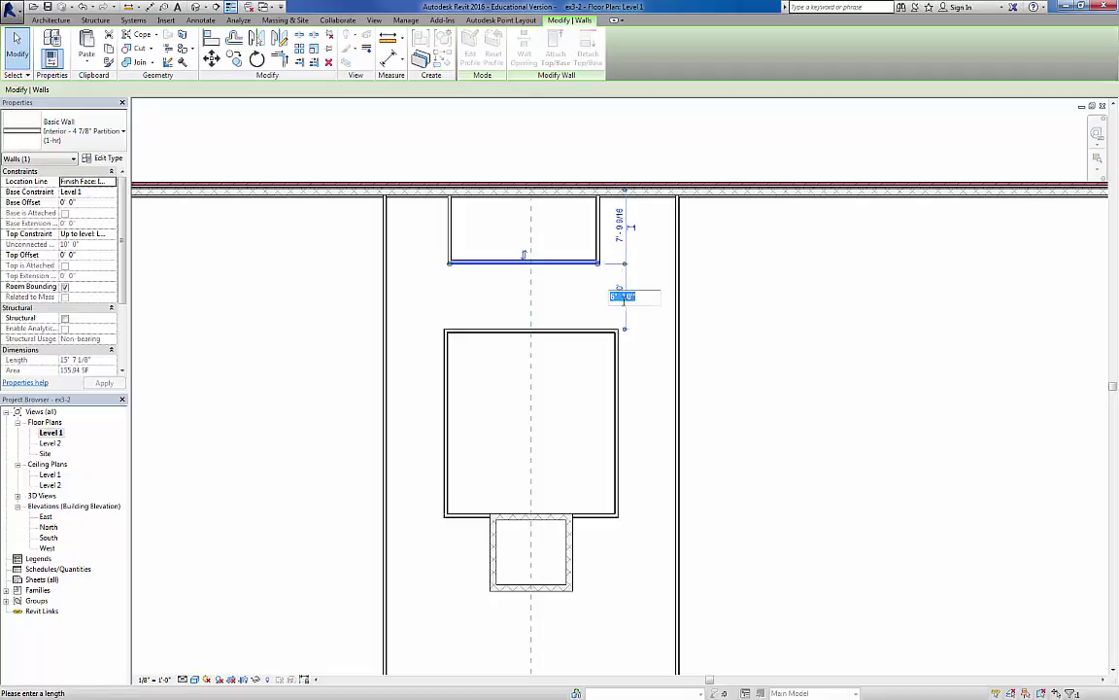
type("6'4\"")
key("Return")
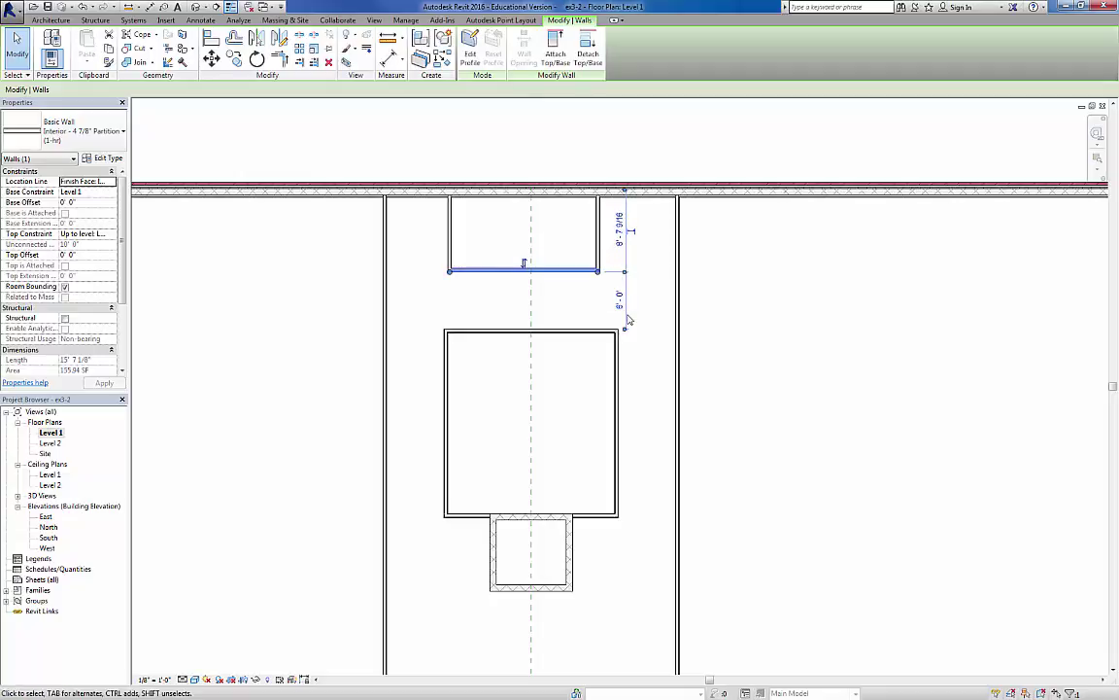
left_click(609, 280)
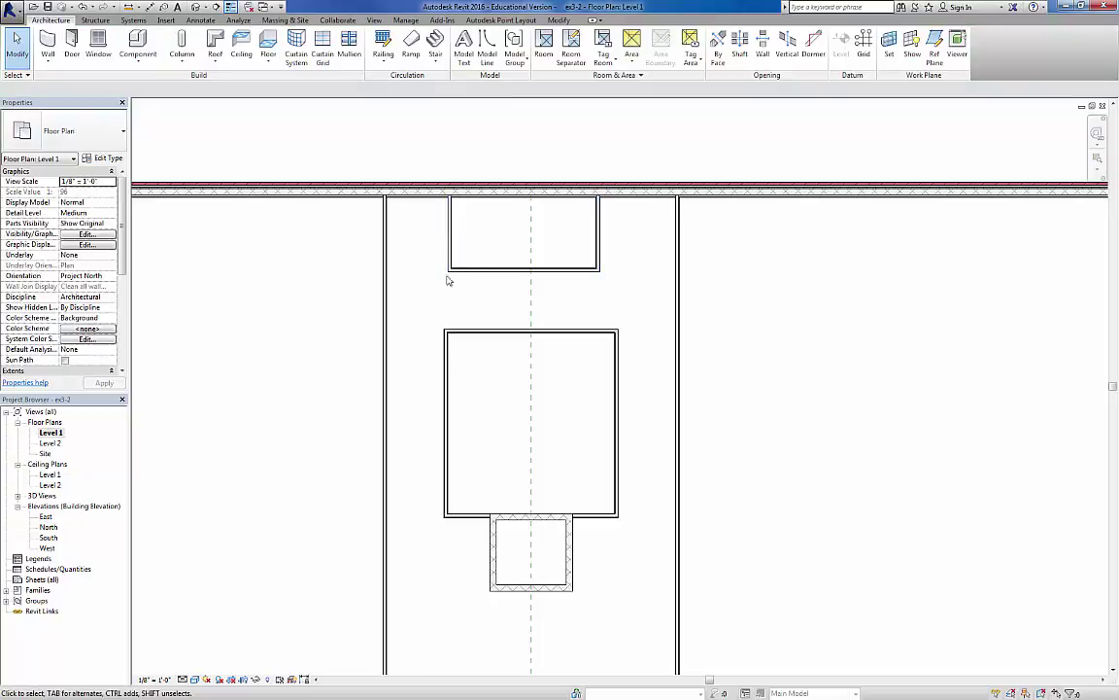
Align the upper room's left and right walls to the middle room's left and right walls.
left_click(559, 19)
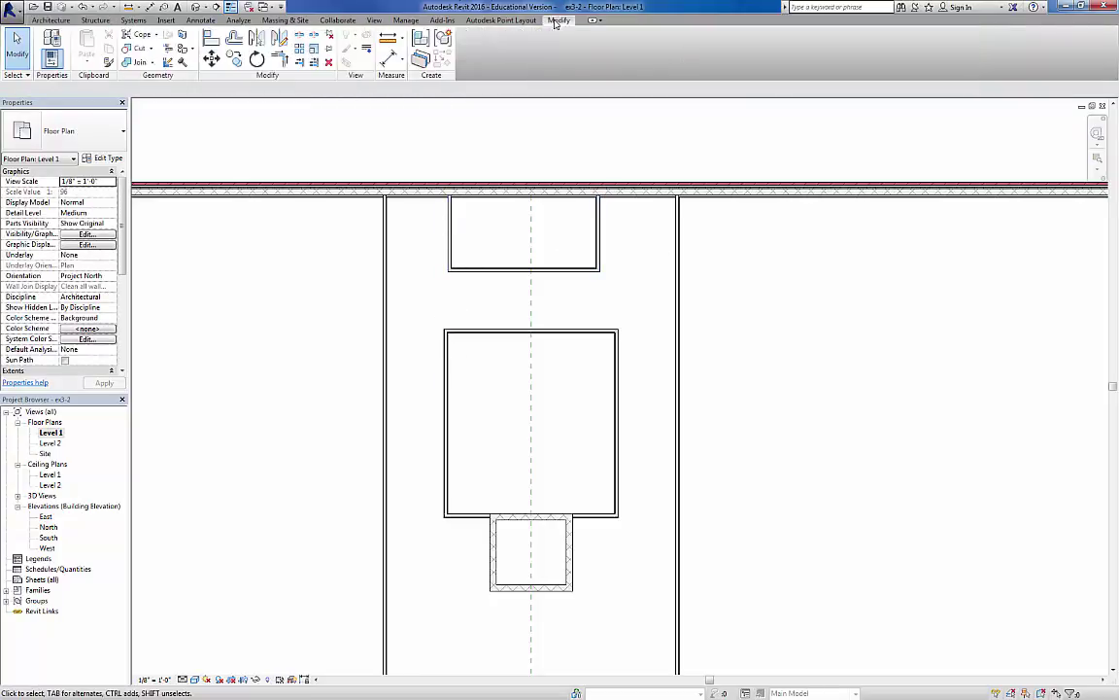
left_click(211, 37)
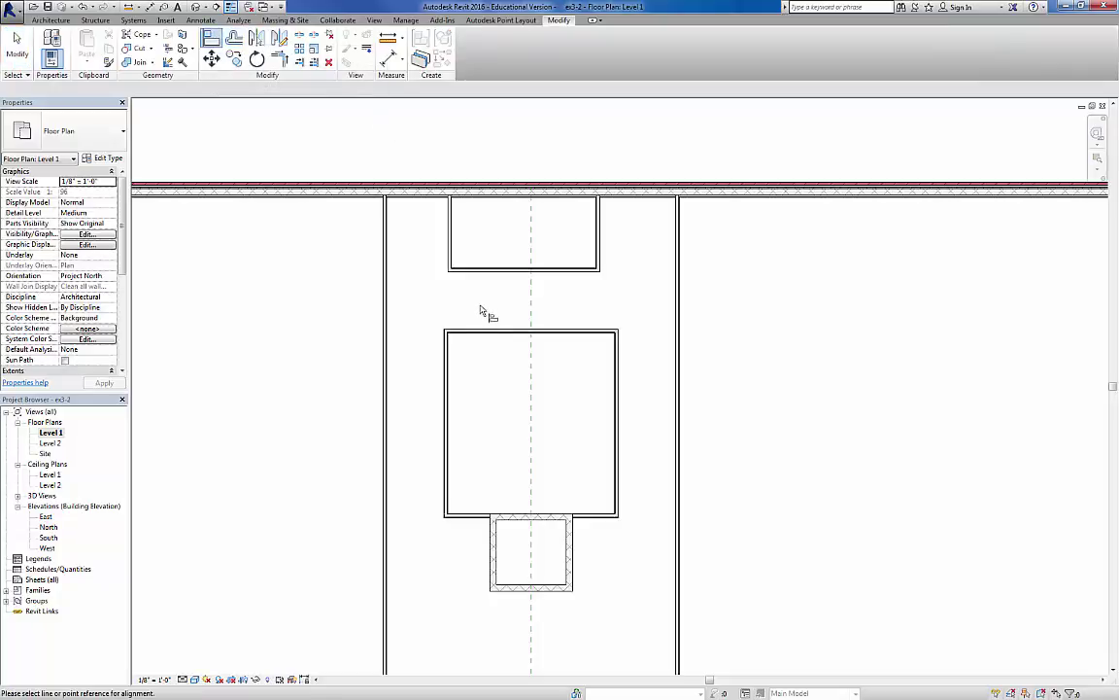
left_click(444, 355)
left_click(449, 237)
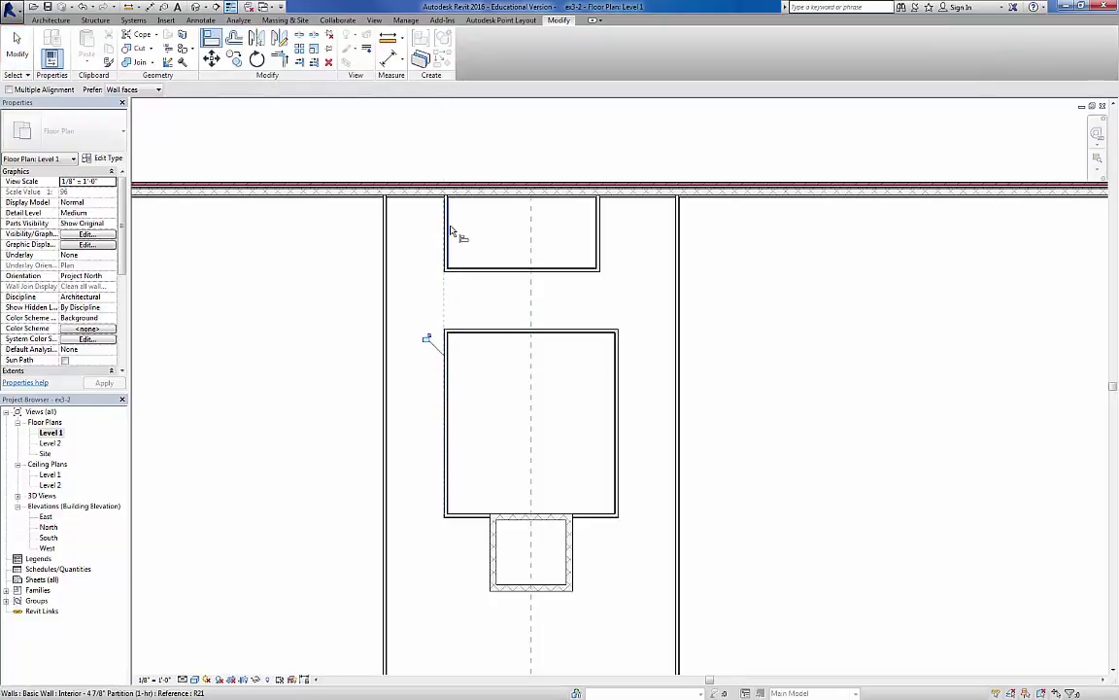
left_click(621, 367)
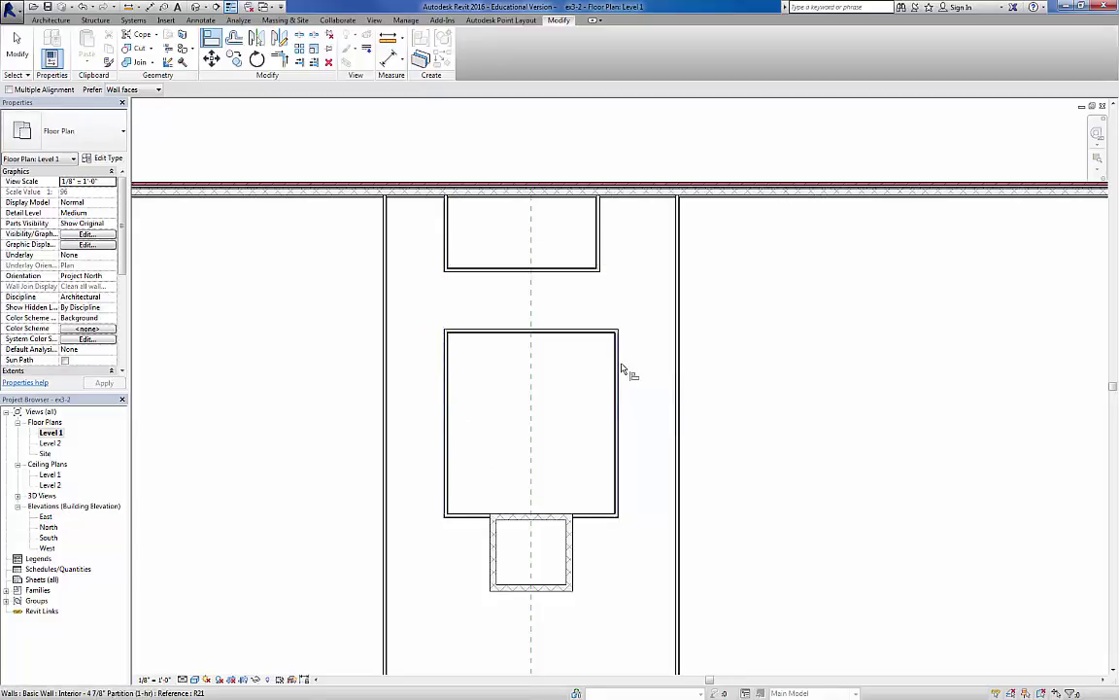
left_click(604, 238)
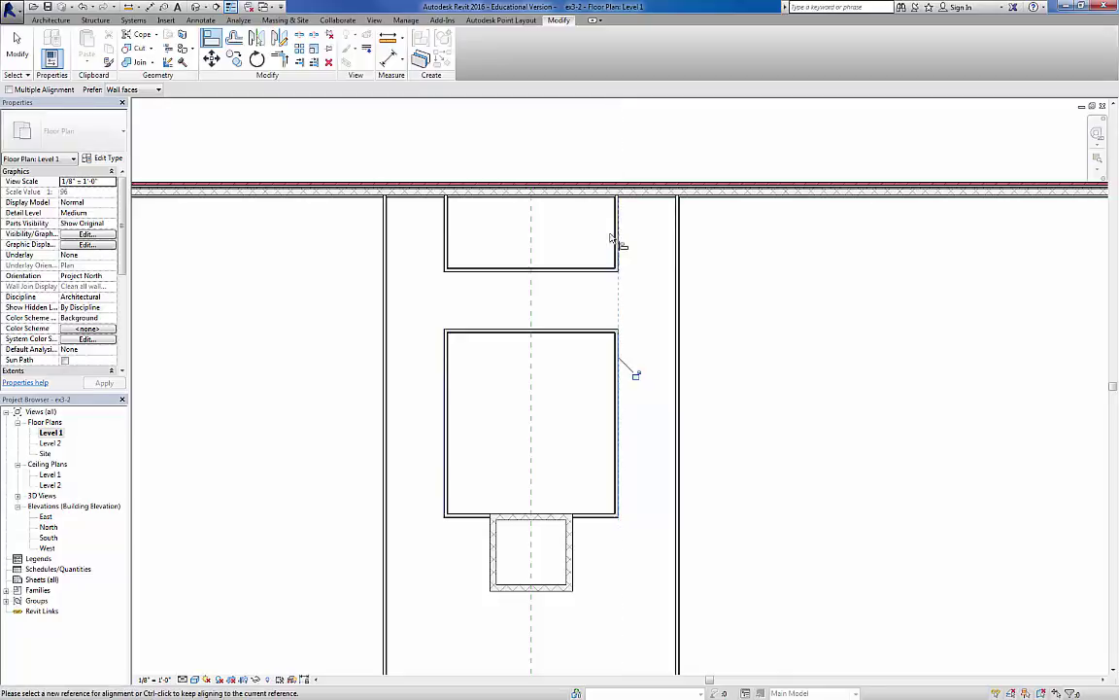
key("Escape")
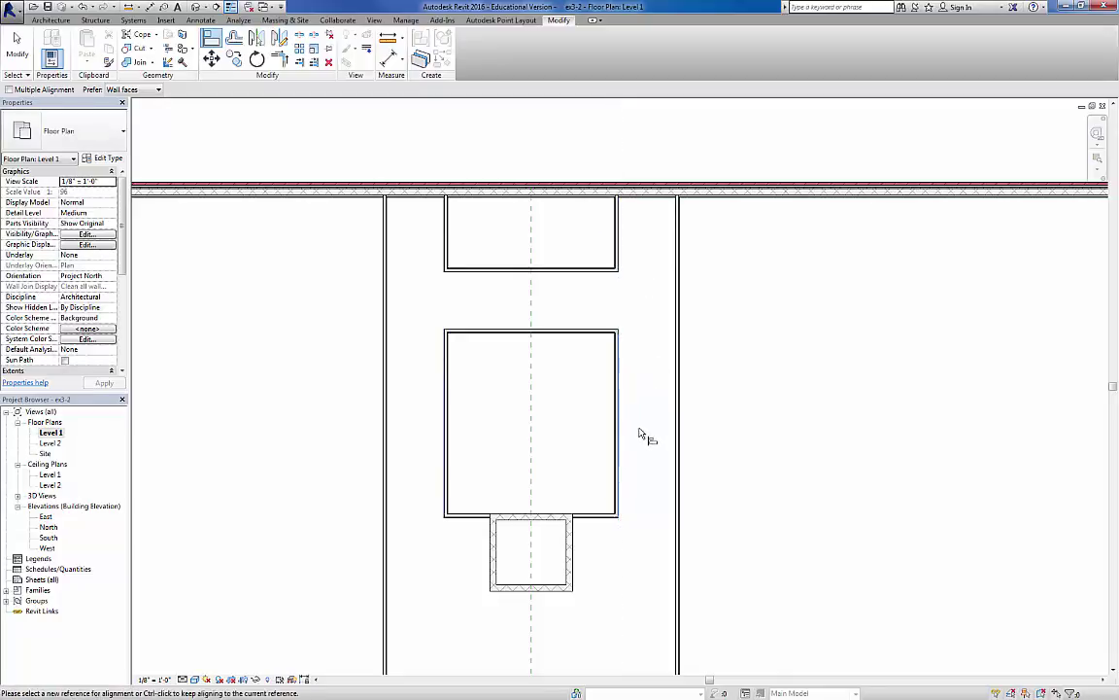
left_click(48, 20)
left_click(50, 41)
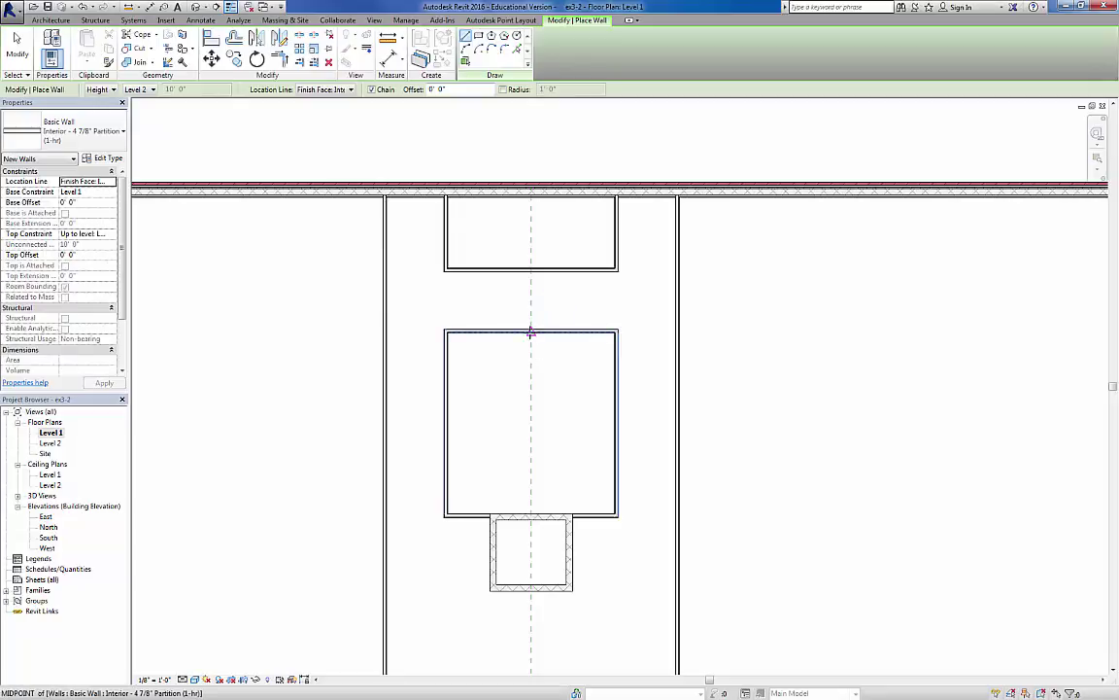
Draw a Wall Centerline partition from the middle room's top midpoint down to its bottom wall.
left_click(305, 89)
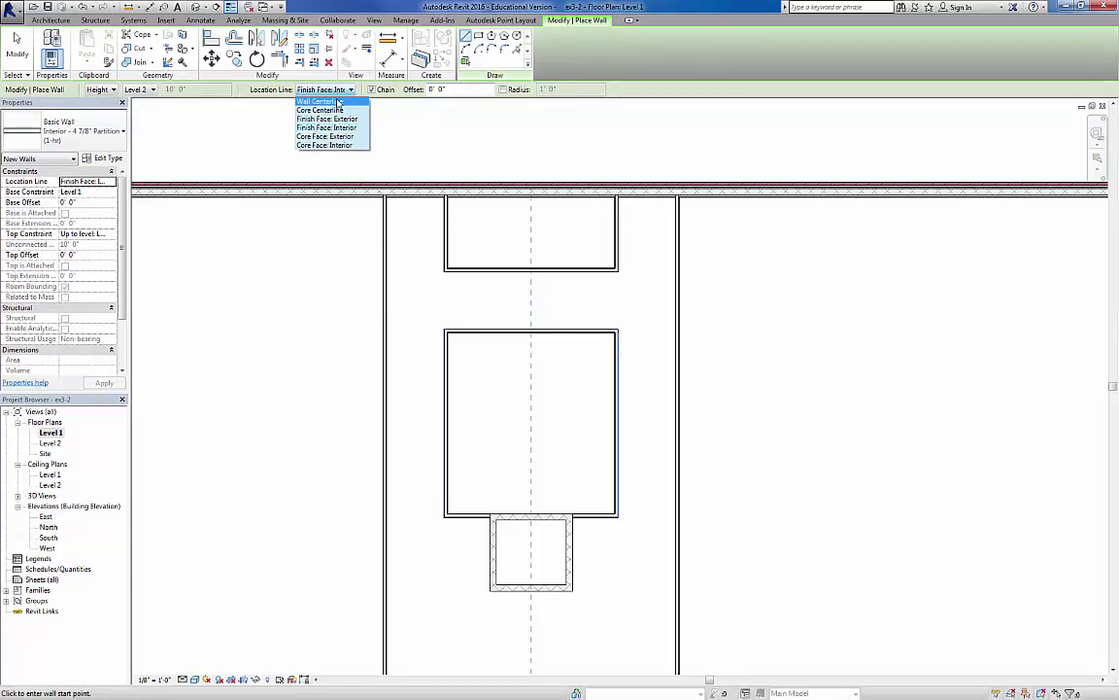
left_click(337, 102)
left_click(531, 332)
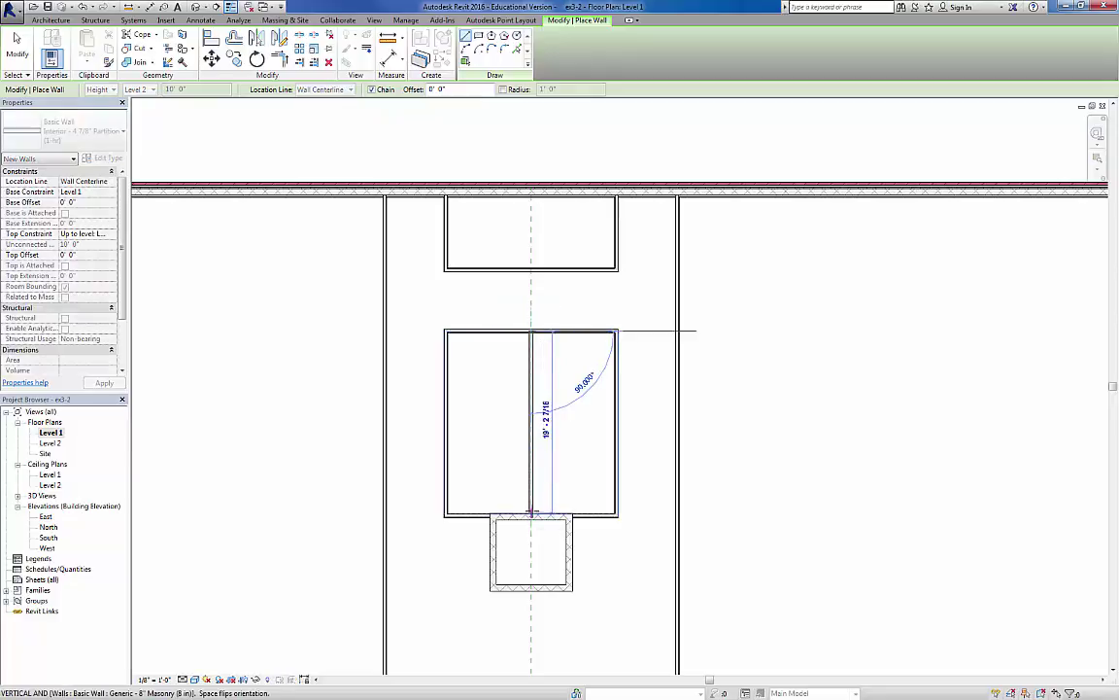
left_click(532, 513)
key("Escape")
key("Escape")
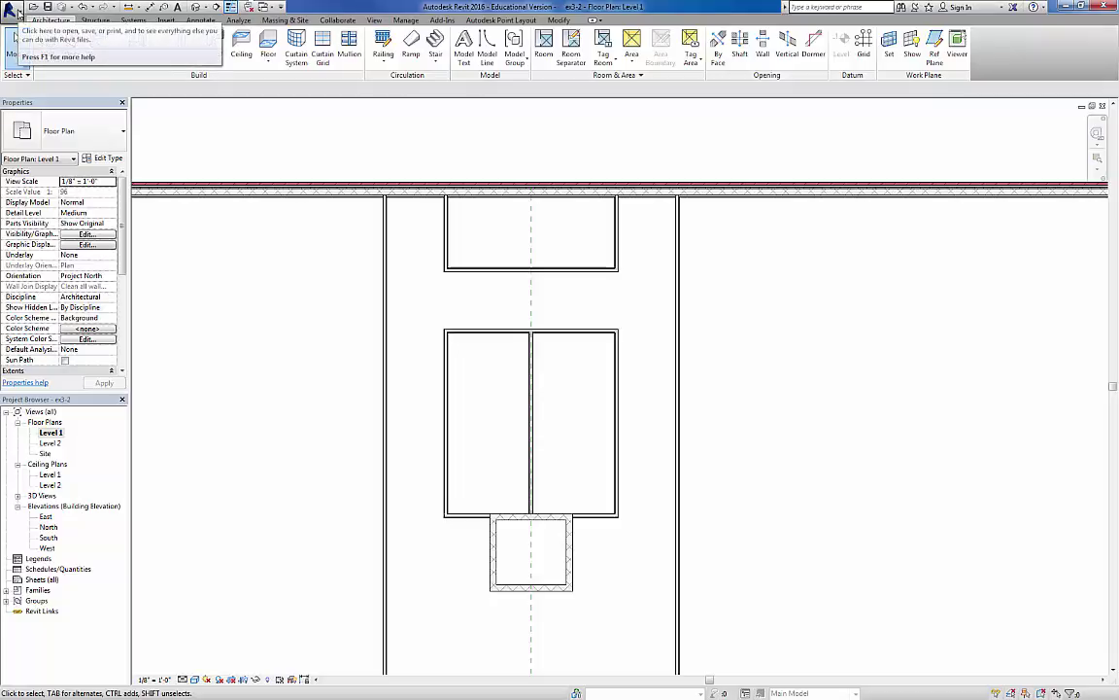
Save As a new project file named ex3-3.
left_click(17, 12)
mouse_move(47, 141)
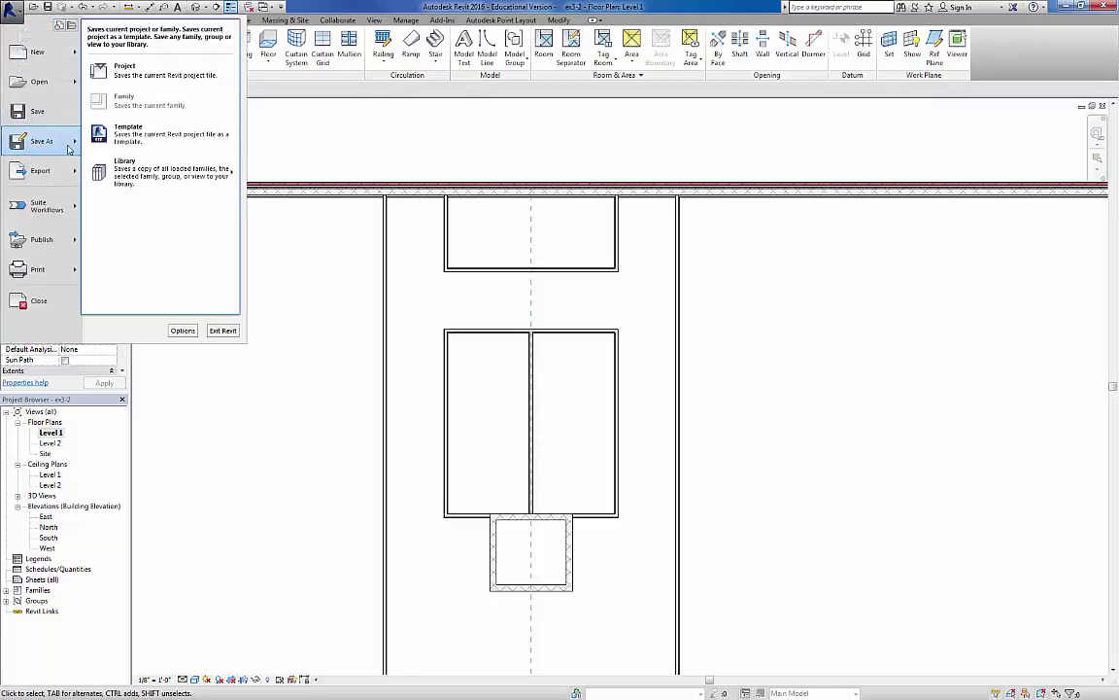
left_click(146, 70)
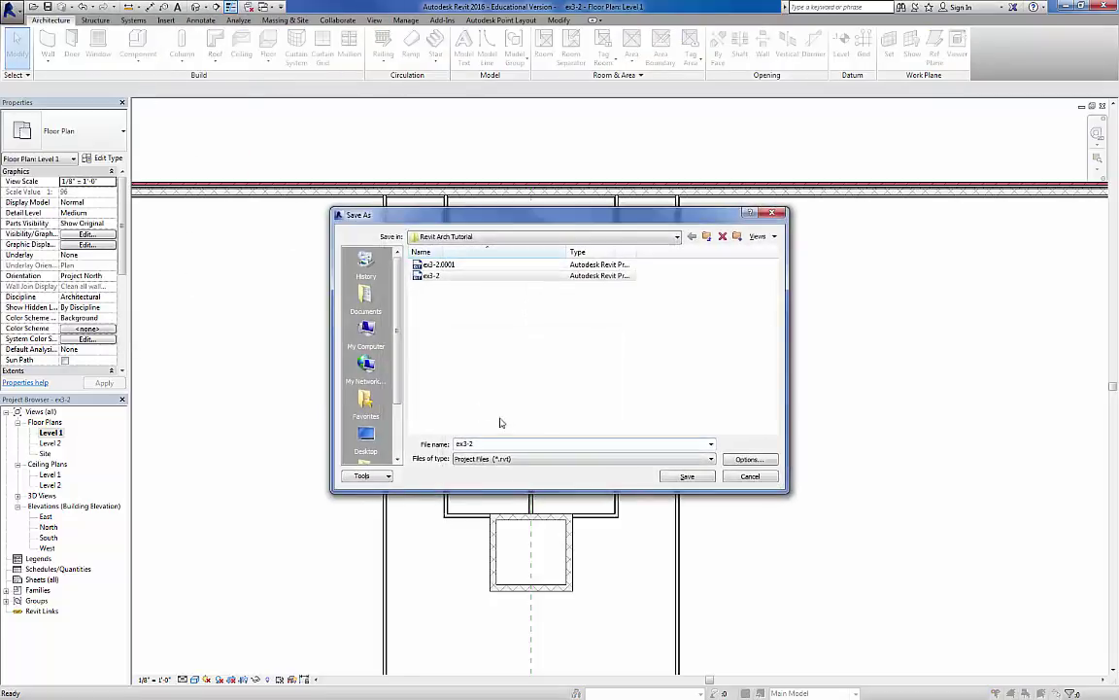
key("BackSpace")
type("3")
key("Return")
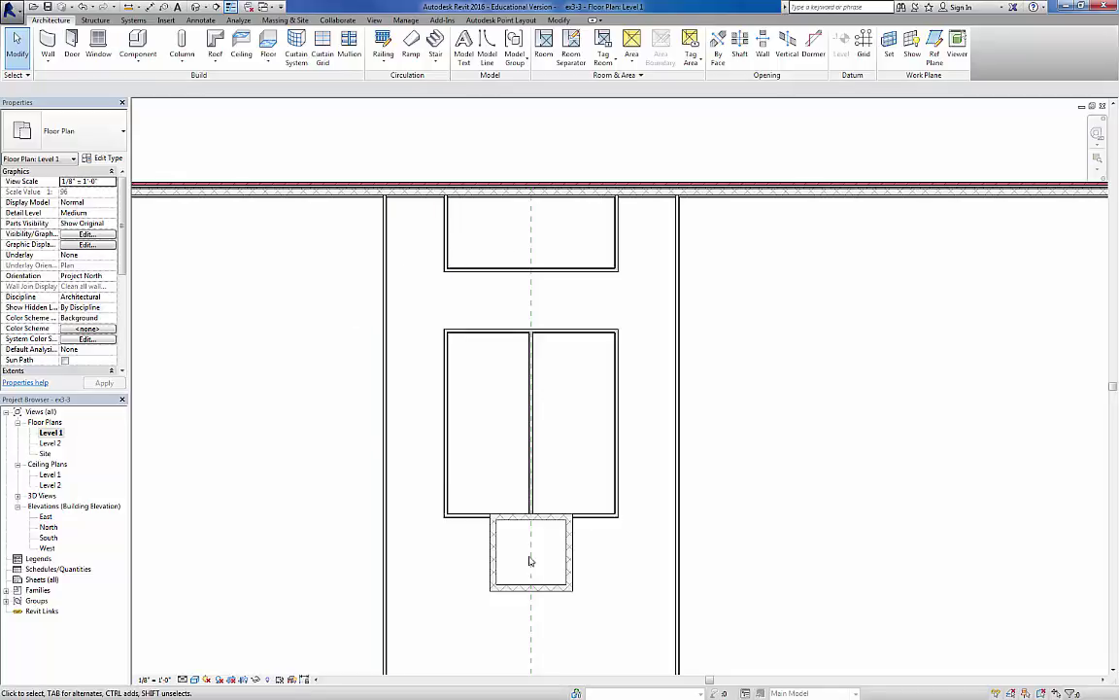
Search the Autodesk Seek library from the Insert tab for 'Elevator-Electric'.
scroll(538, 593, "up", 2)
scroll(569, 475, "up", 2)
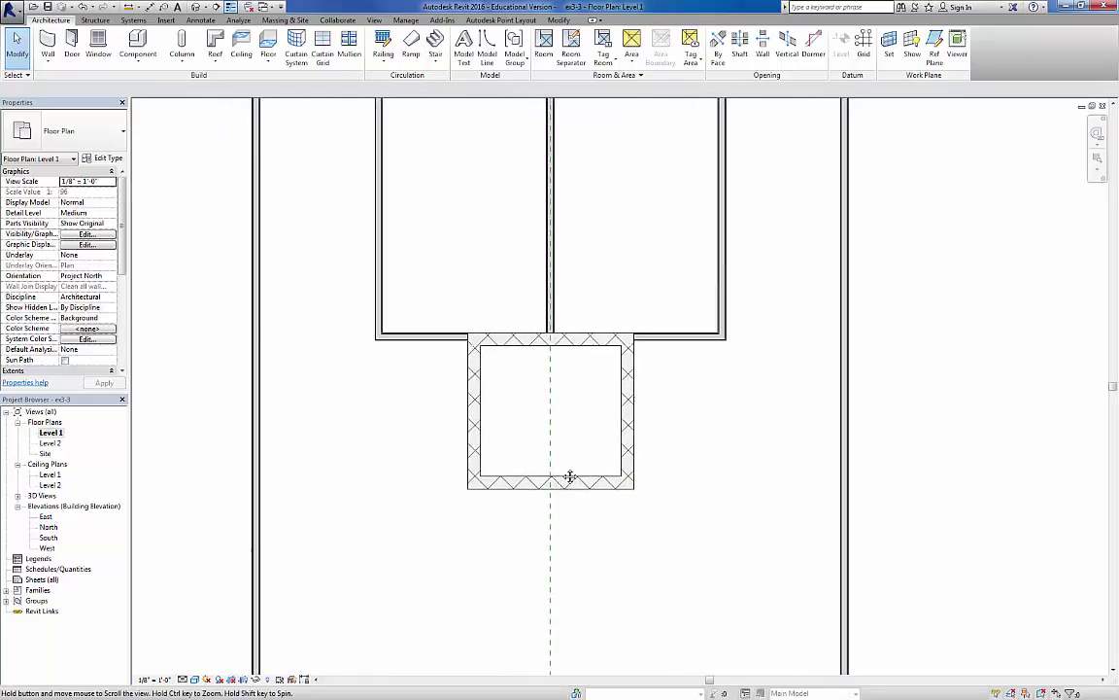
left_click(165, 21)
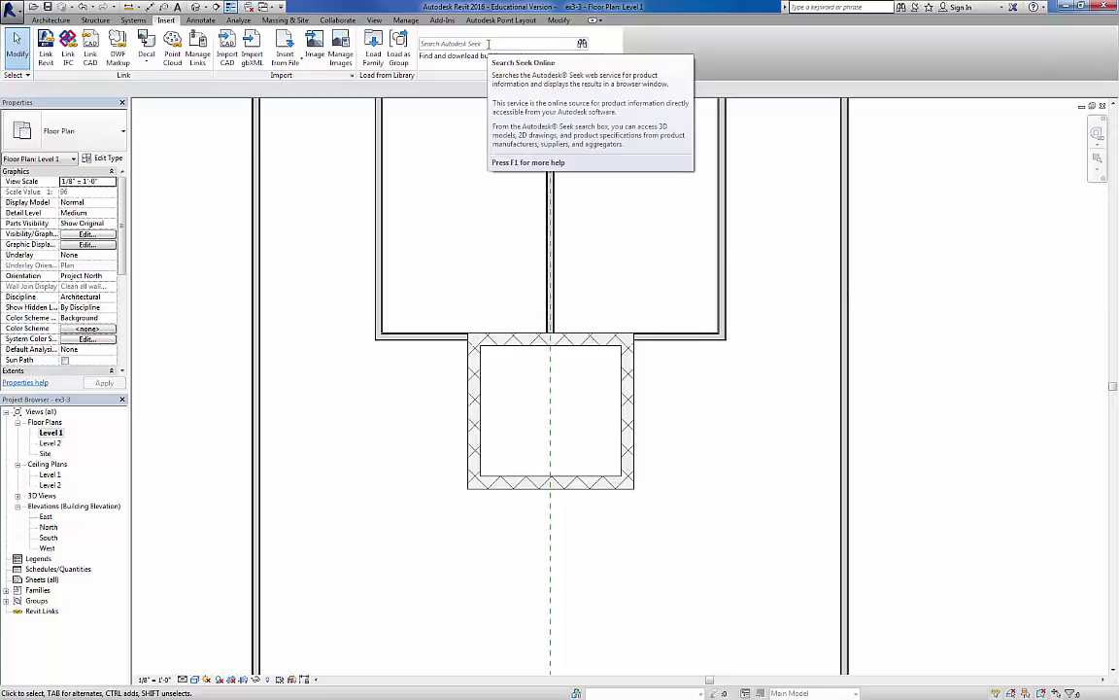
left_click(488, 44)
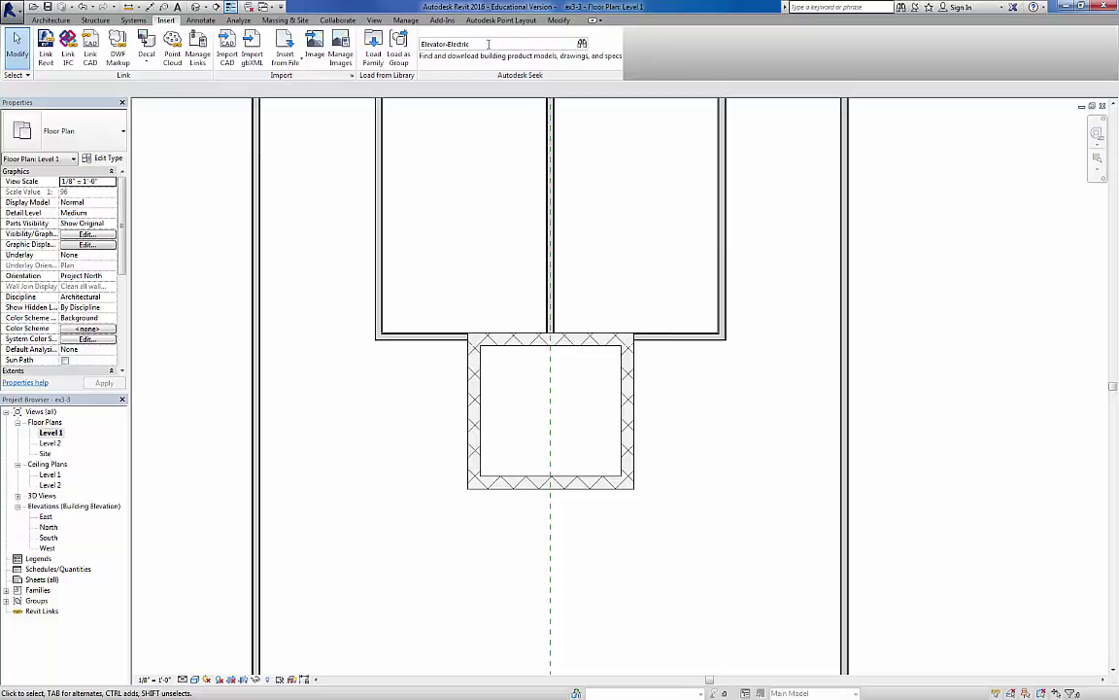
type("Elevator-Electric")
key("Return")
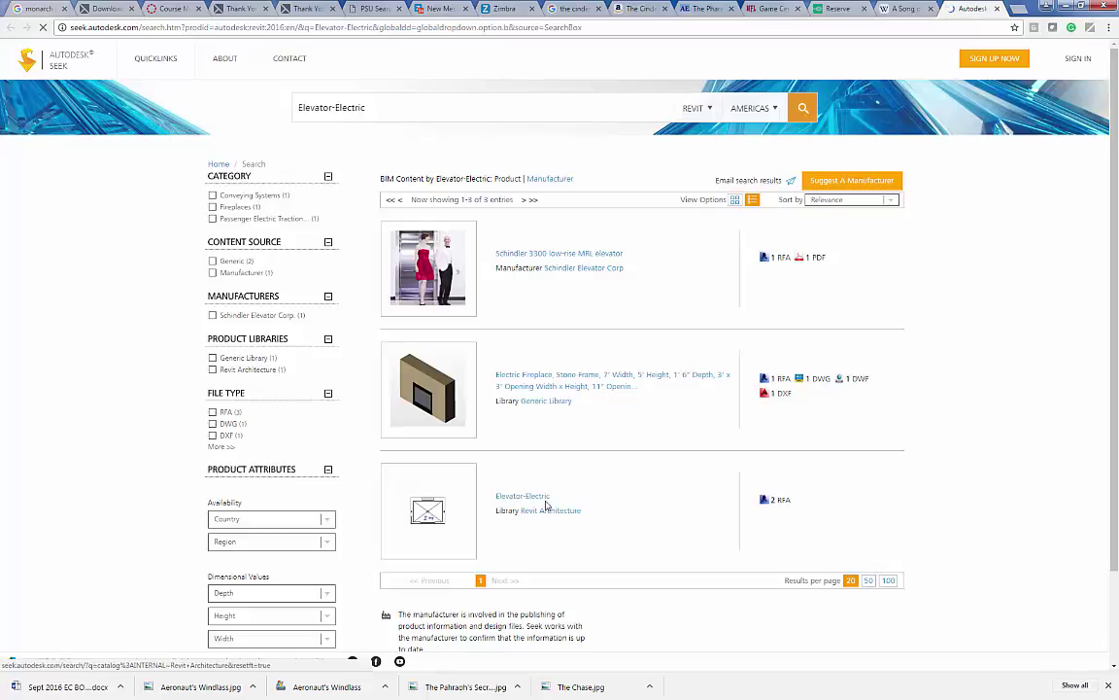
Open the Elevator-Electric family's files and select the Revit 2010 Imperial File.
left_click(780, 502)
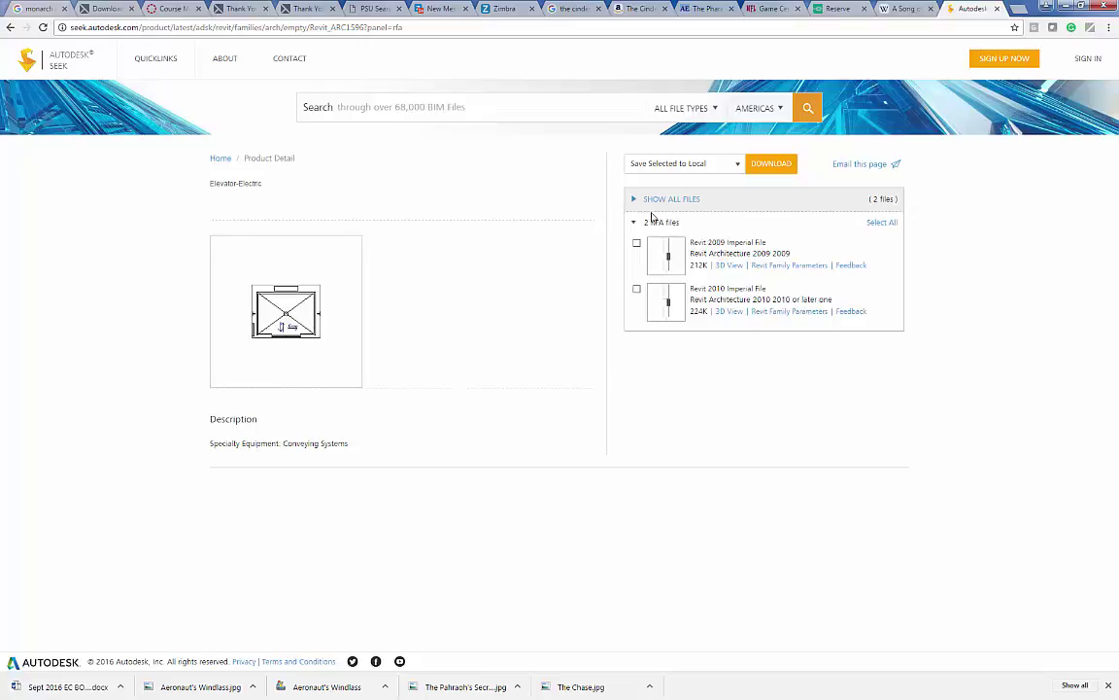
left_click(636, 289)
Sign in with the account e-mail and password, download Elevator-Electric.rfa, and open it in Revit.
left_click(769, 165)
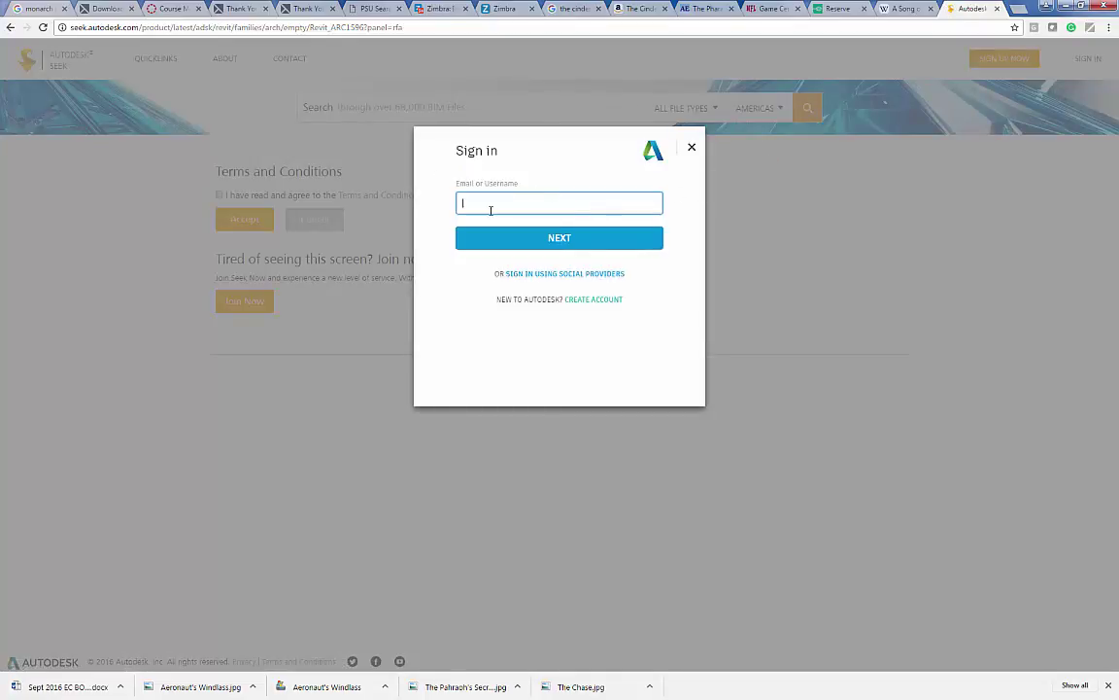
key("Down")
key("Return")
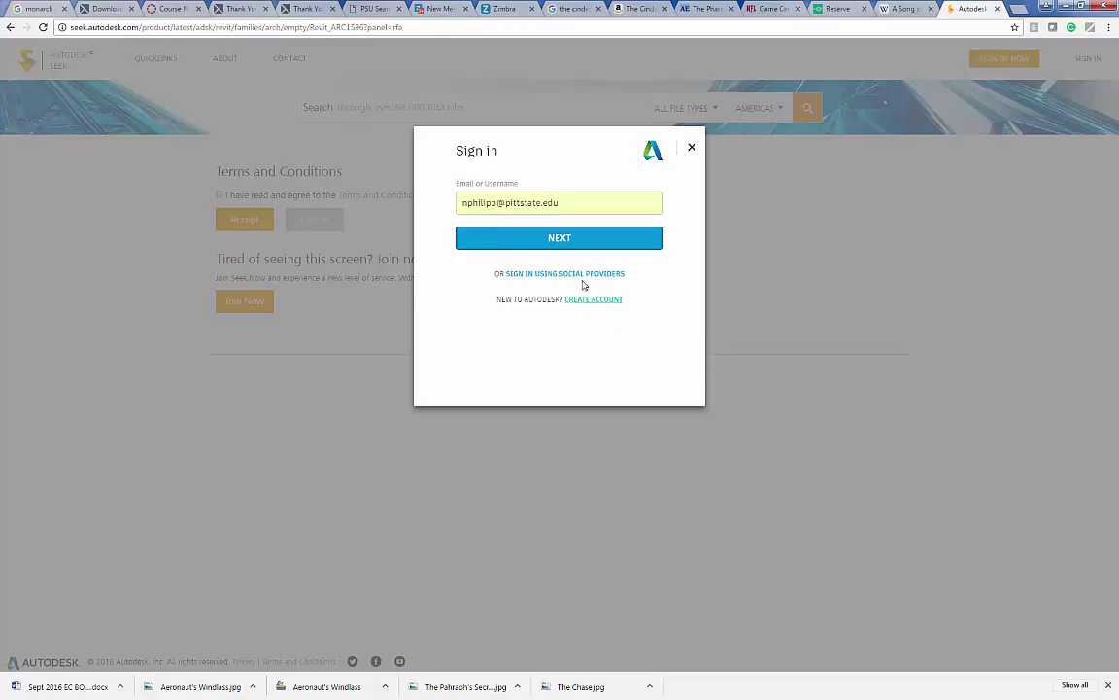
left_click(559, 240)
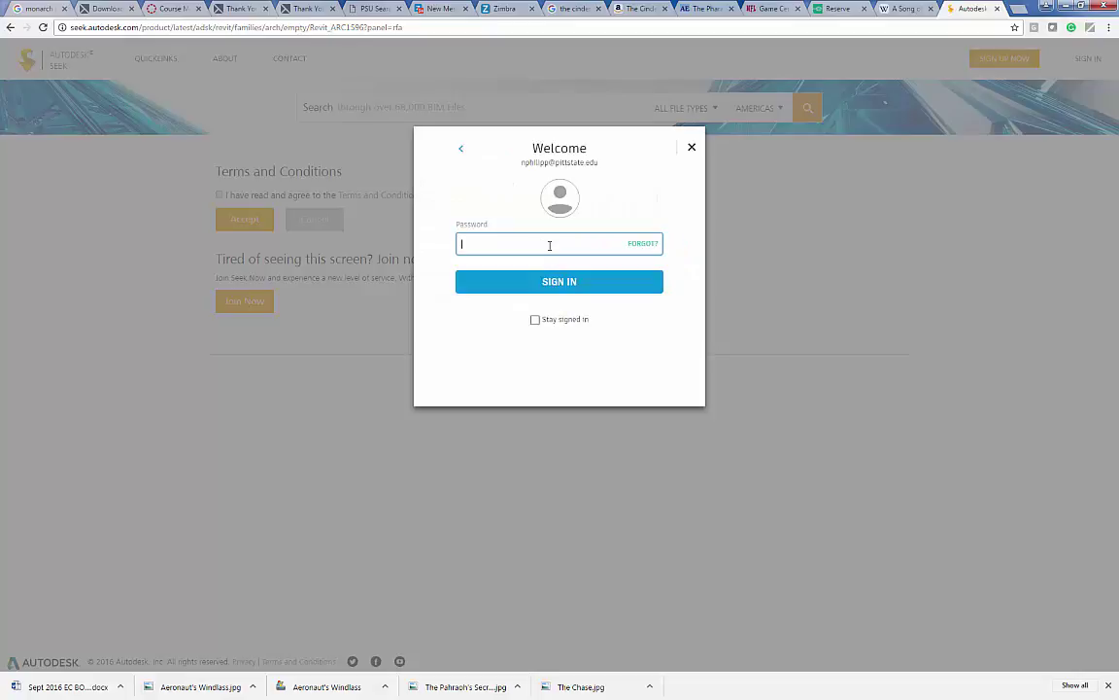
type("******")
key("Return")
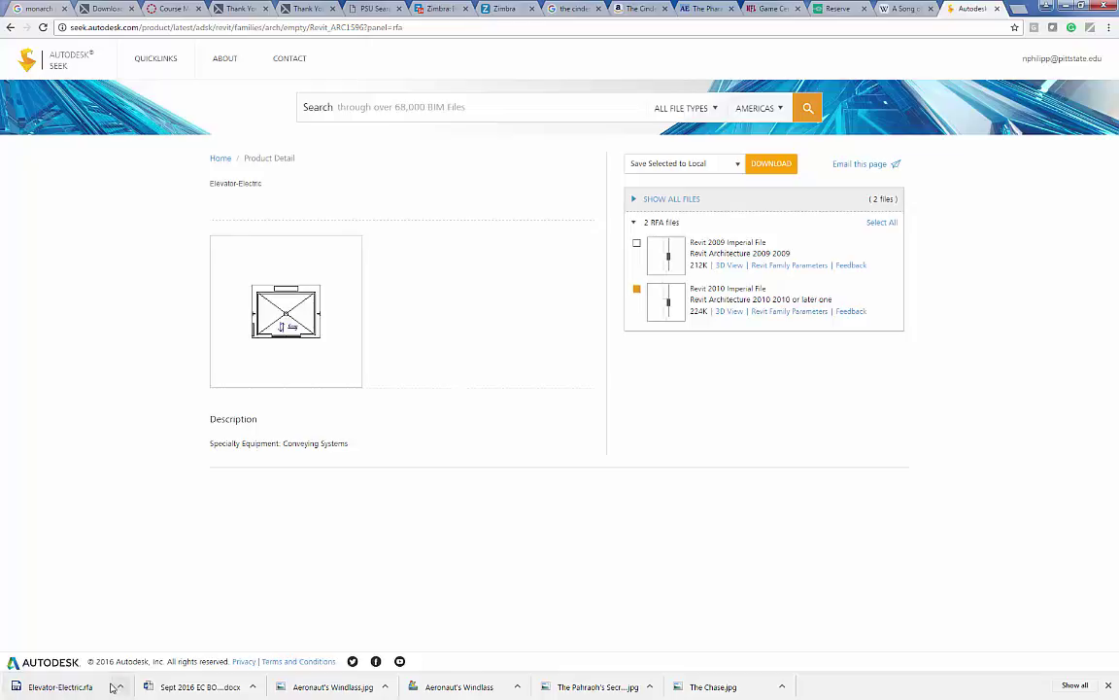
left_click(121, 685)
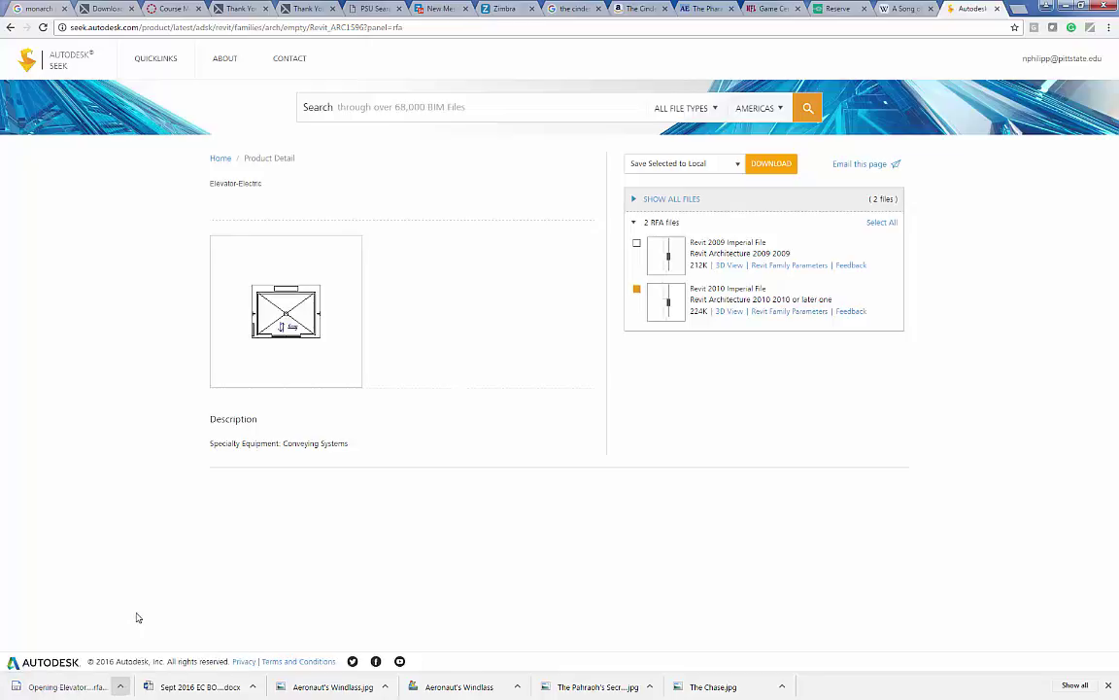
left_click(139, 613)
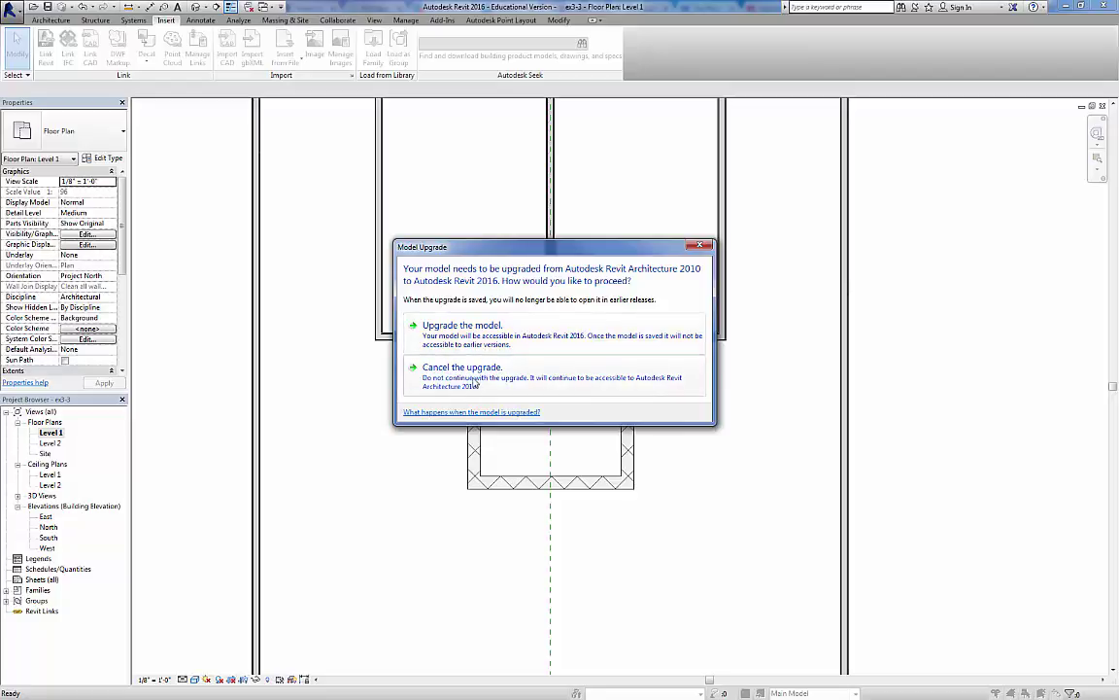
Upgrade the Elevator-Electric family to the current version so it opens in the Family Editor.
left_click(504, 344)
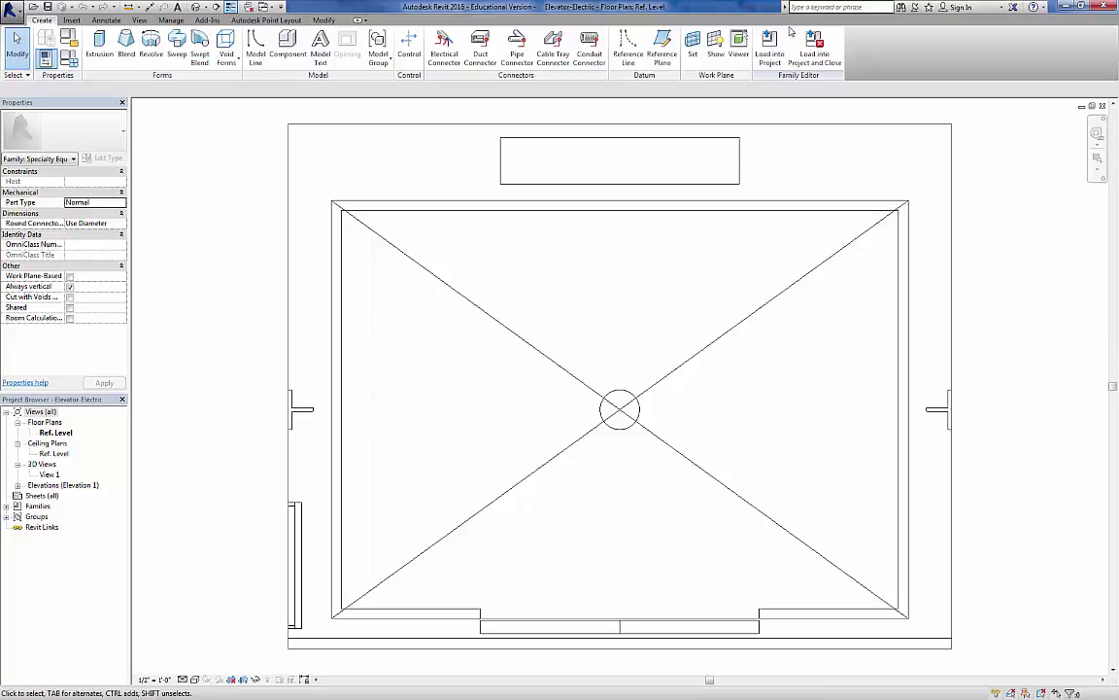
left_click(792, 66)
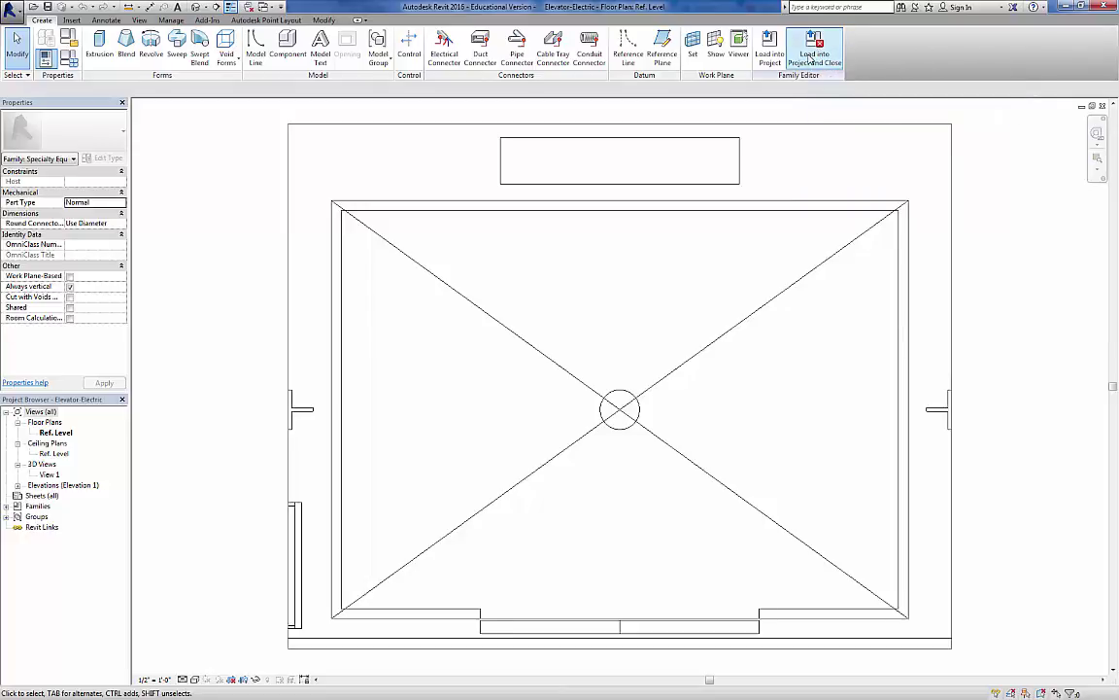
Load Elevator-Electric into the ex3-3 project and place it at the masonry shaft's midpoint.
left_click(812, 55)
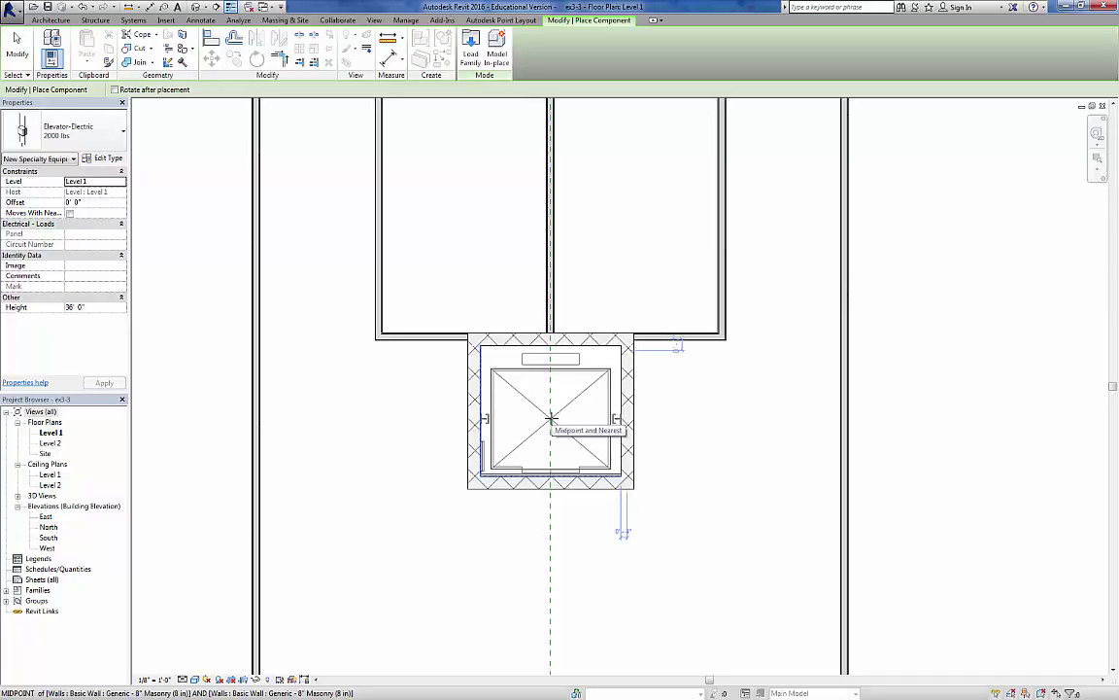
left_click(551, 418)
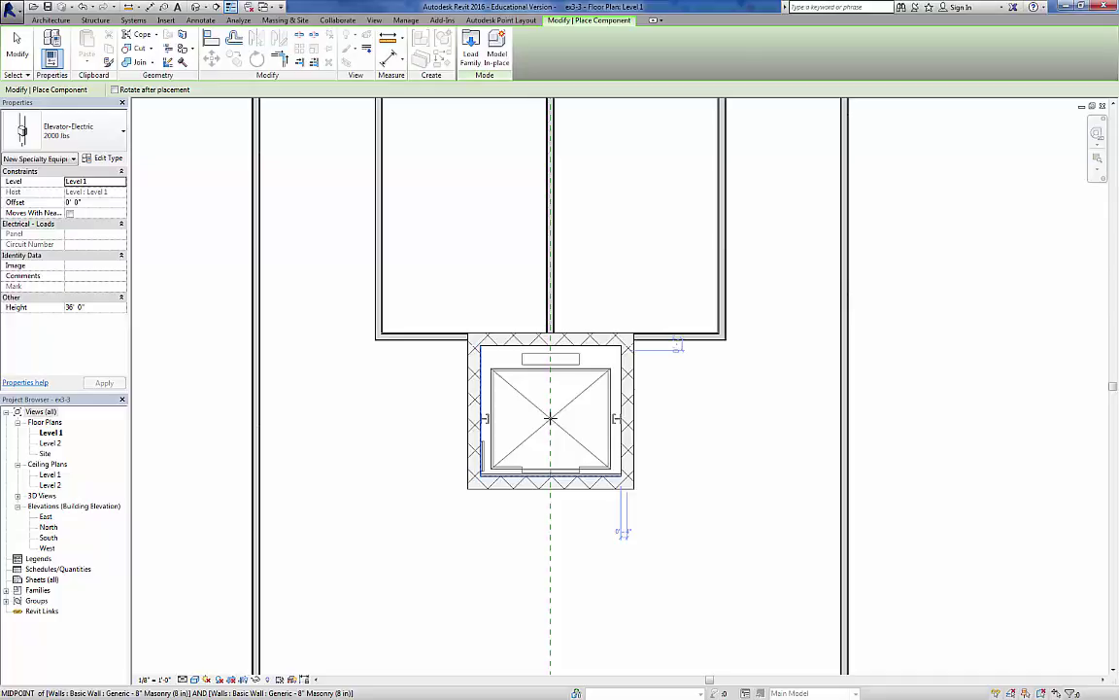
Place the Elevator-Electric 2000 lbs component inside the Level 1 shaft and select it.
left_click(550, 418)
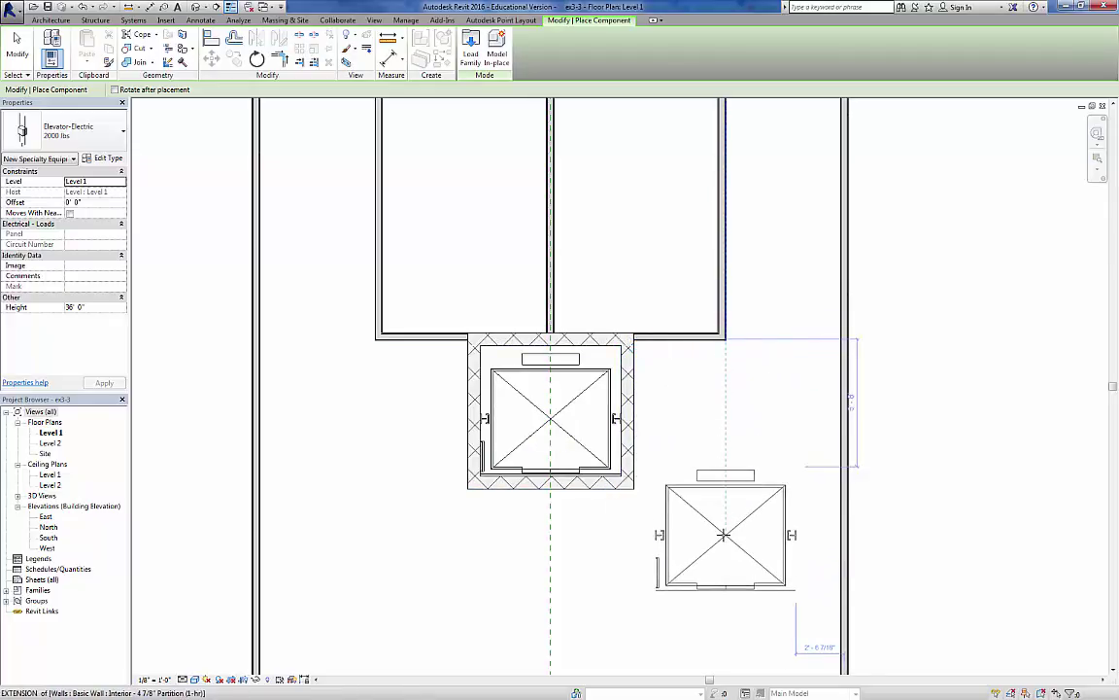
key("Escape")
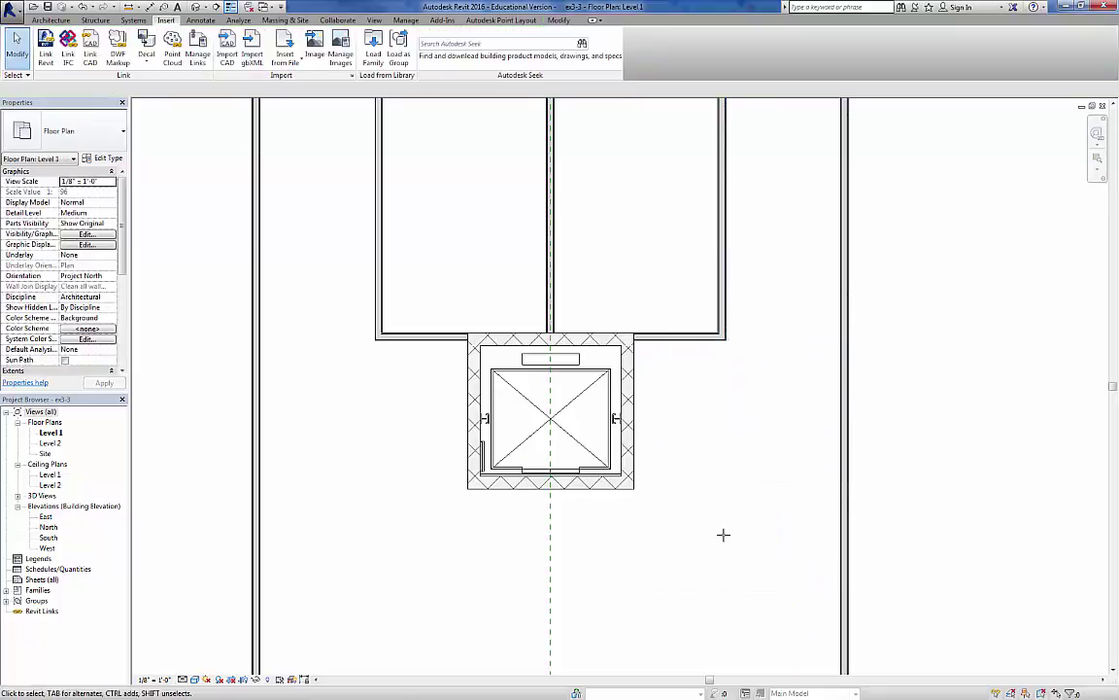
left_click(578, 389)
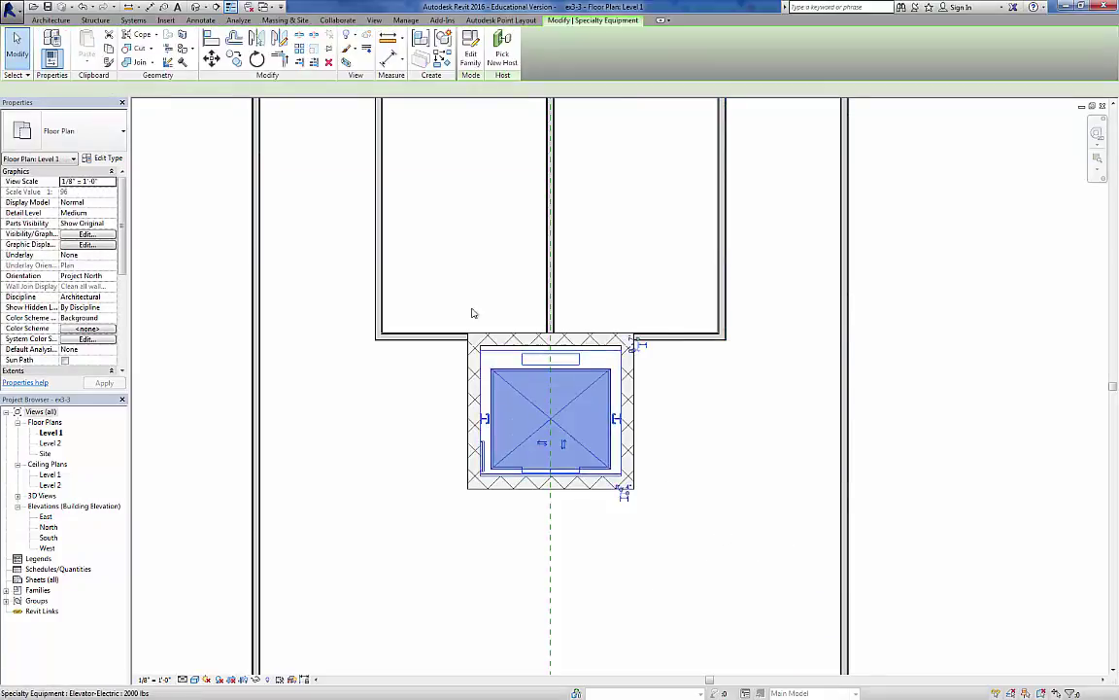
Keep the 2000 lbs elevator type and set its Model to MadeUp 8864.
left_click(103, 157)
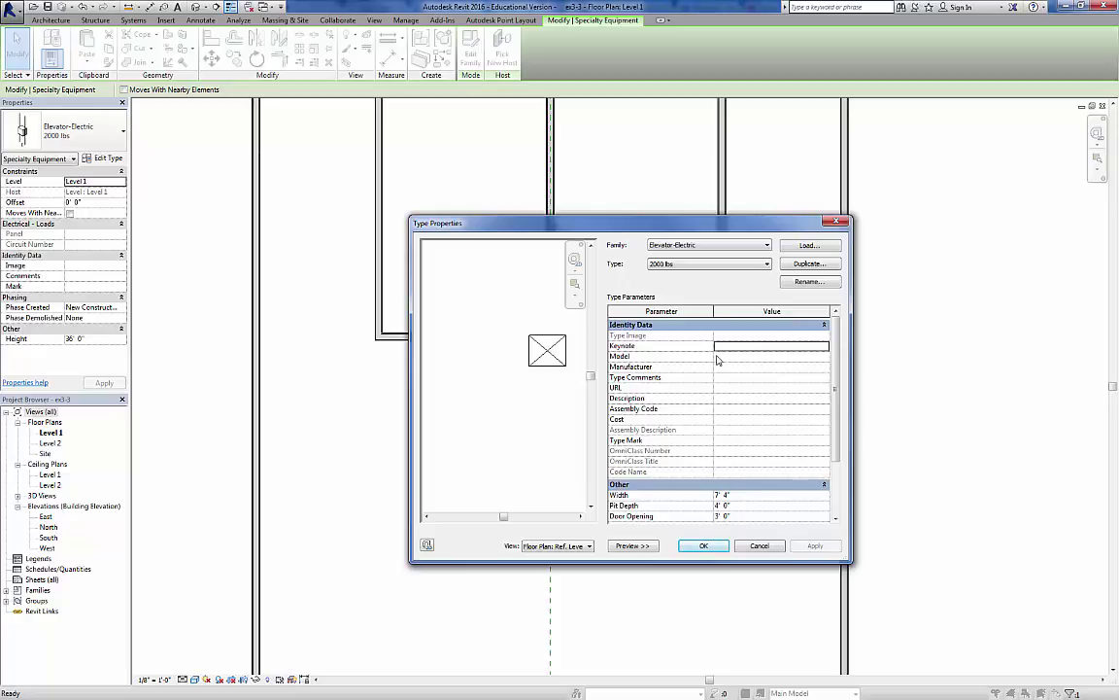
left_click(750, 263)
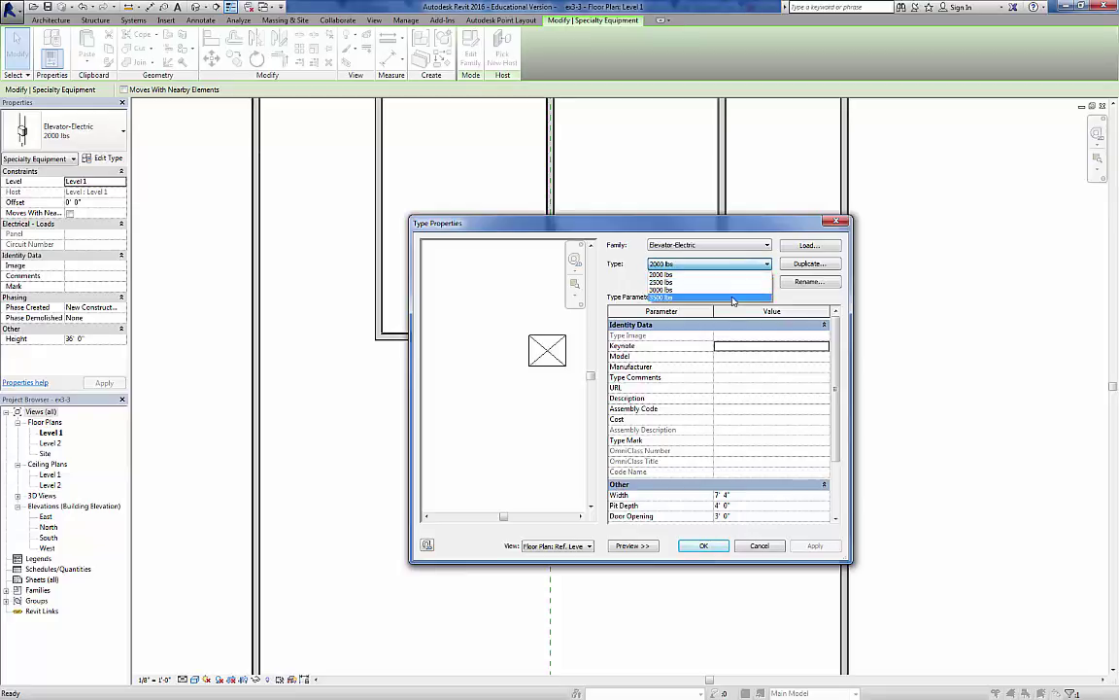
left_click(731, 275)
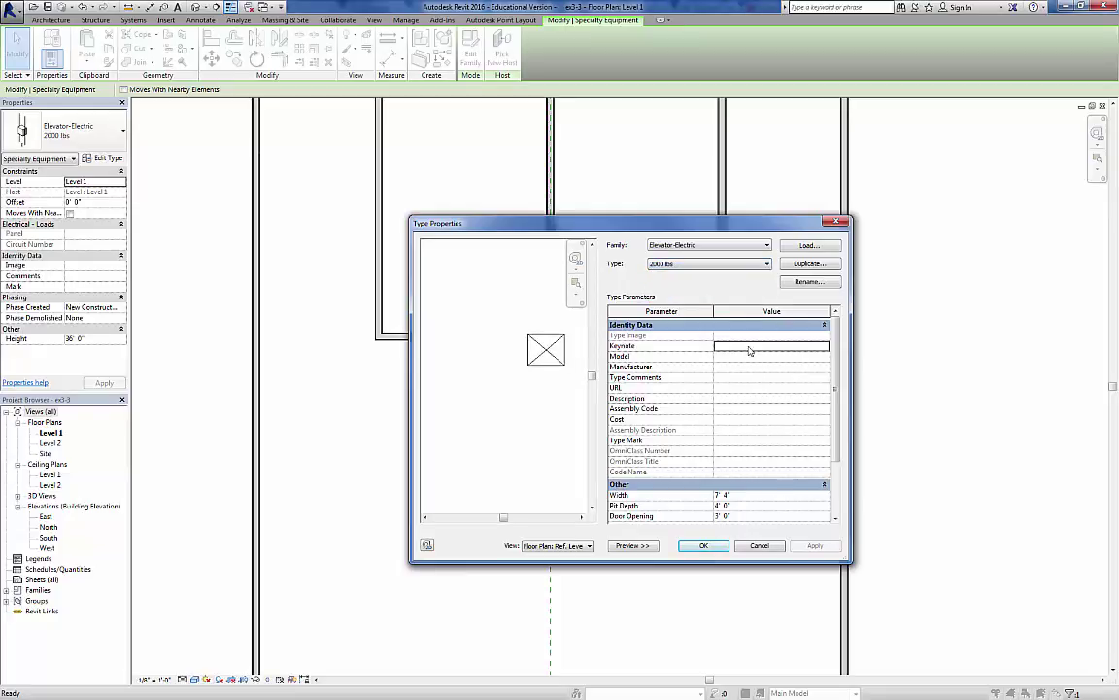
left_click(722, 356)
type("MadeUp")
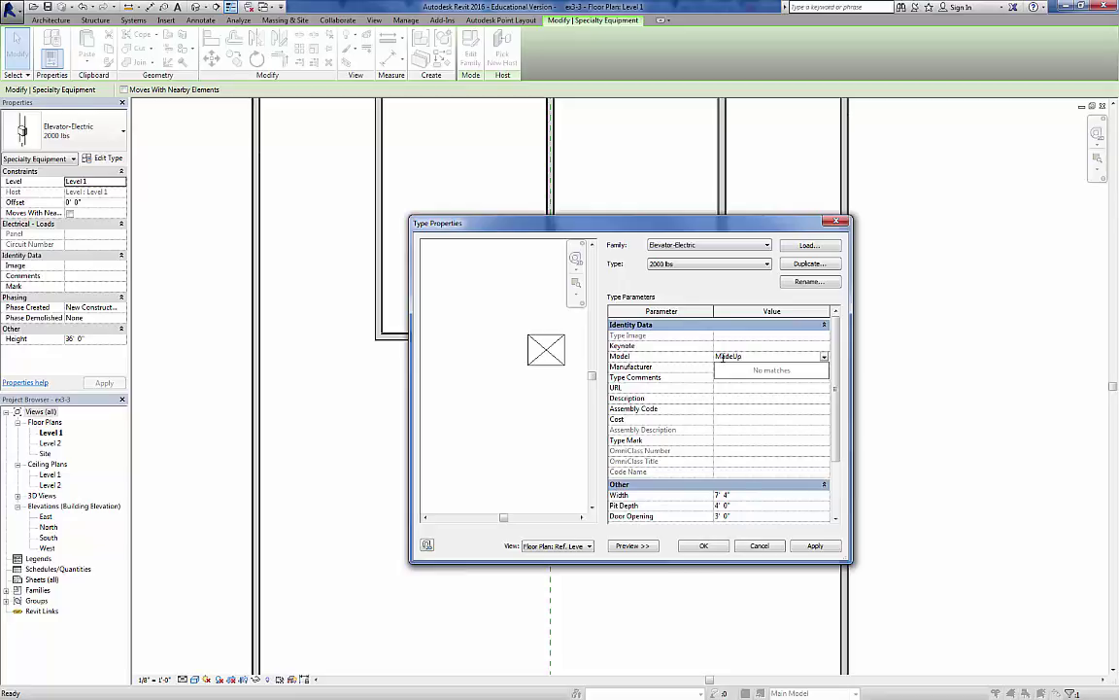
type(" 8864")
left_click(724, 368)
type("Th")
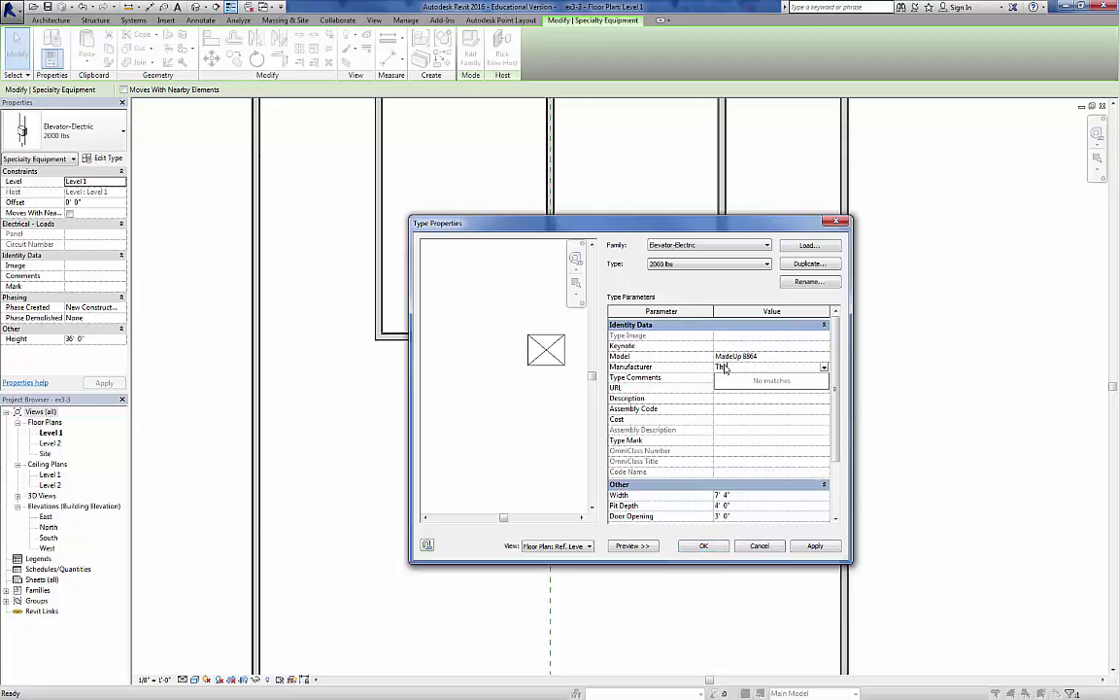
type("yssenkrupp Elevator")
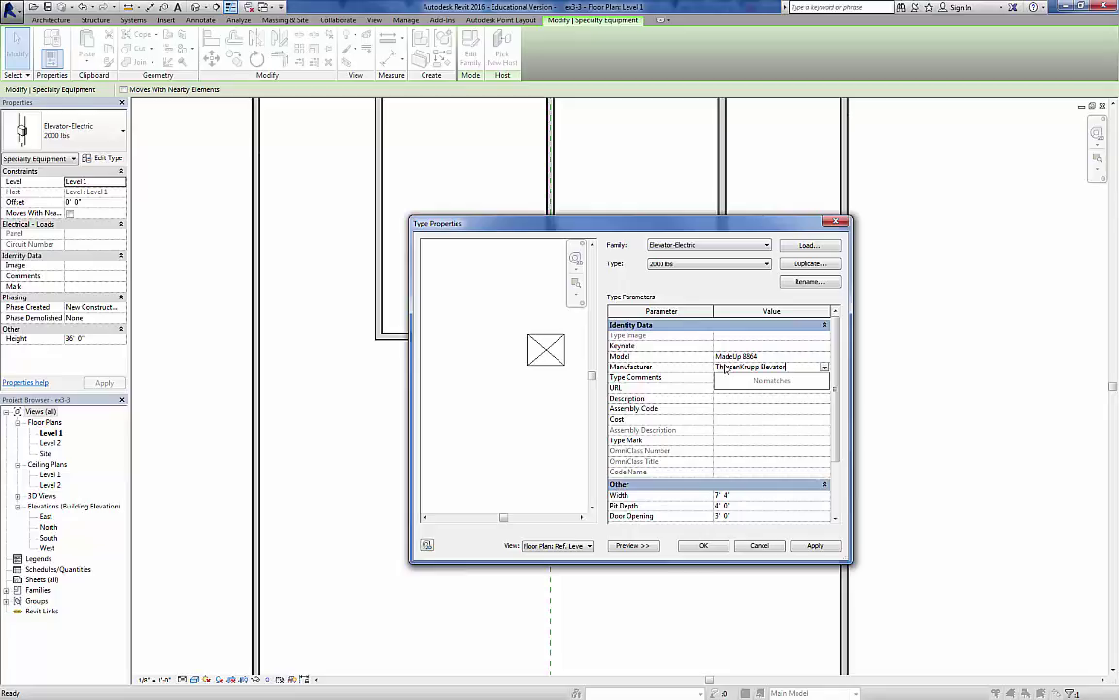
left_click(721, 382)
left_click(720, 389)
type("www")
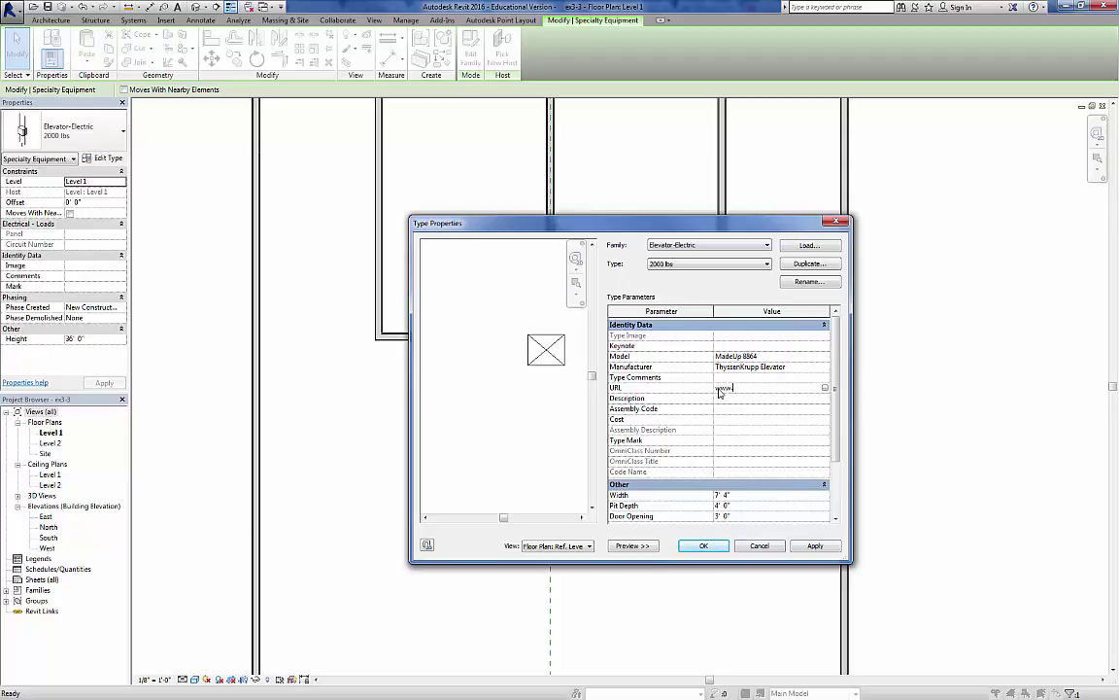
type(".thyssenelevator.com")
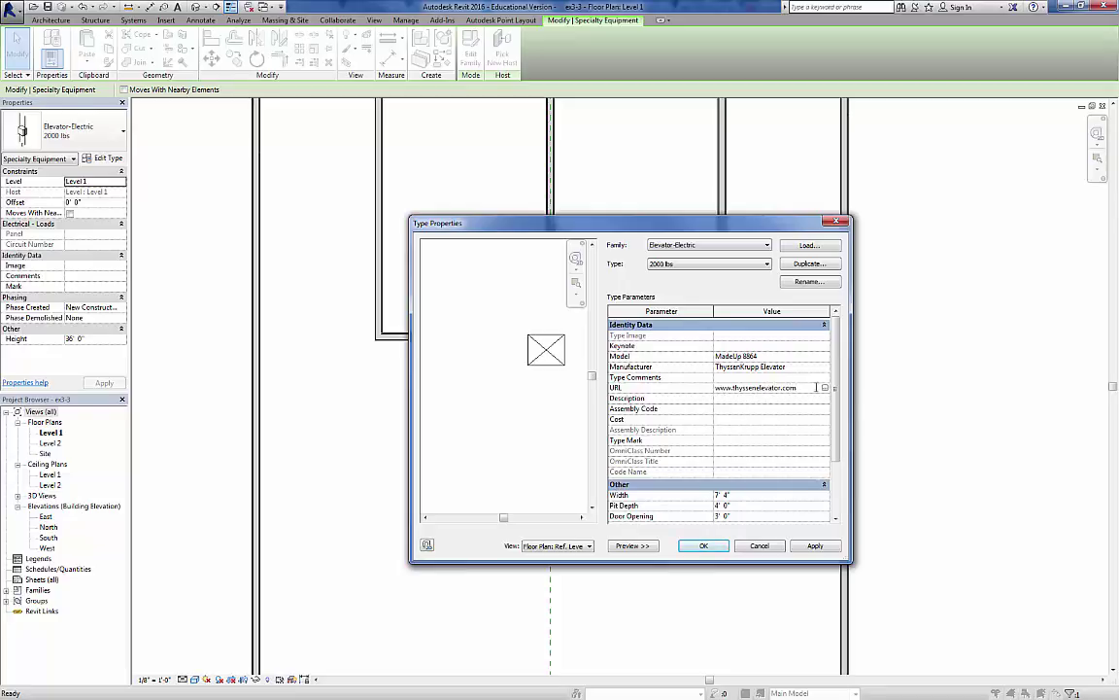
left_click(815, 546)
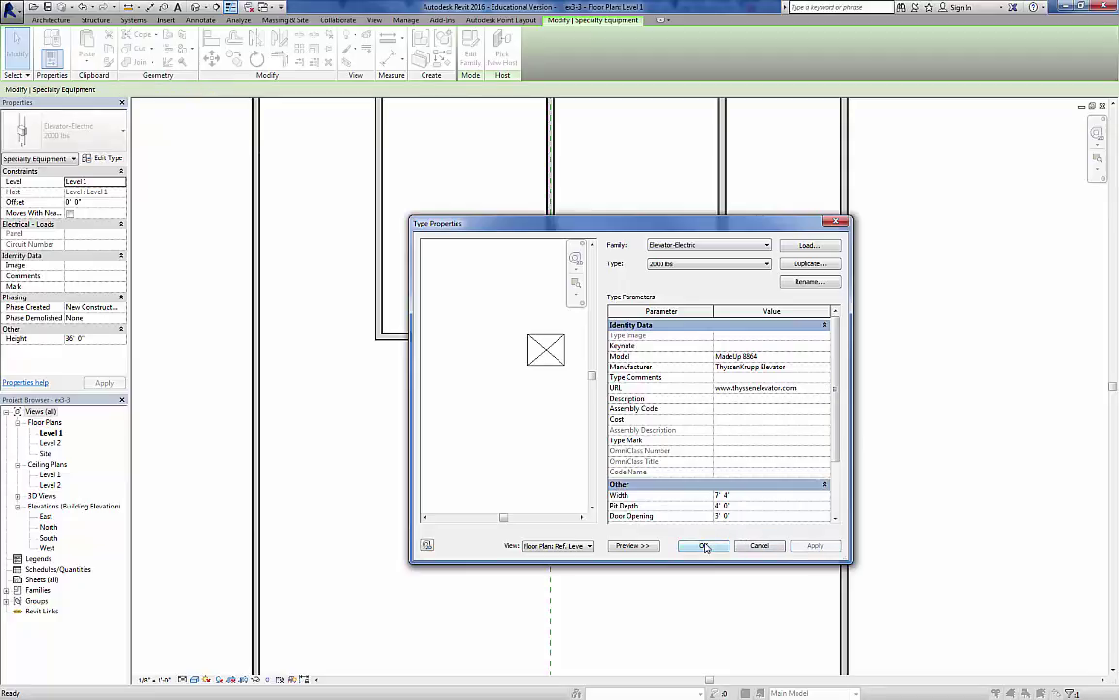
left_click(717, 540)
Reselect the elevator and reopen its type properties to verify the new values.
left_click(682, 507)
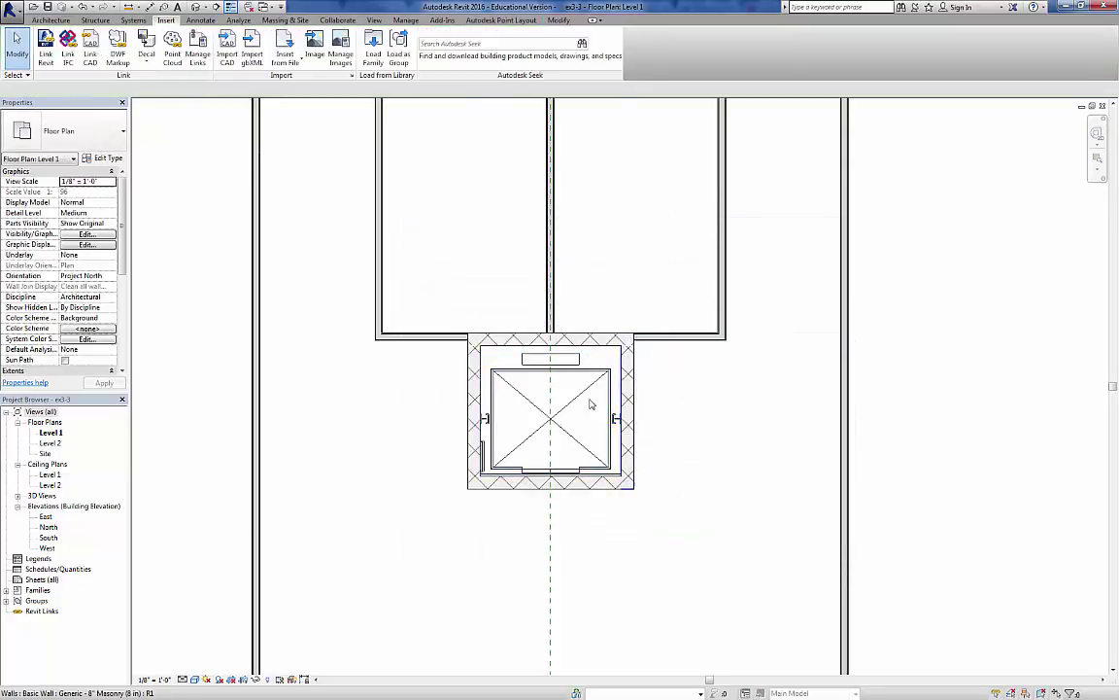
left_click(569, 387)
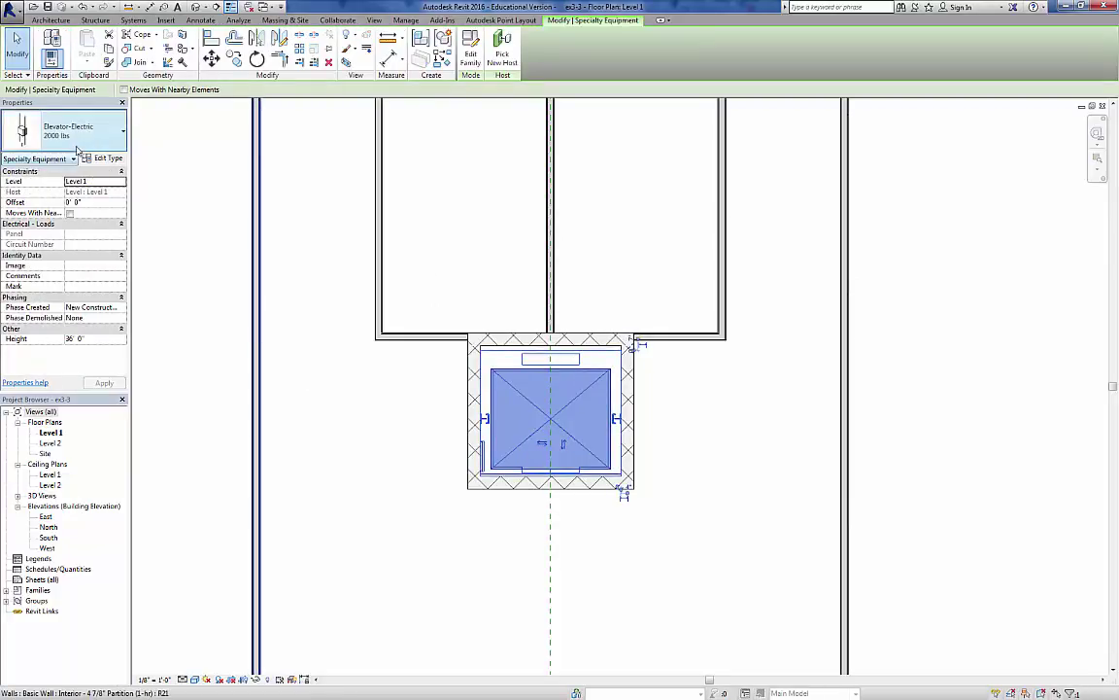
left_click(108, 160)
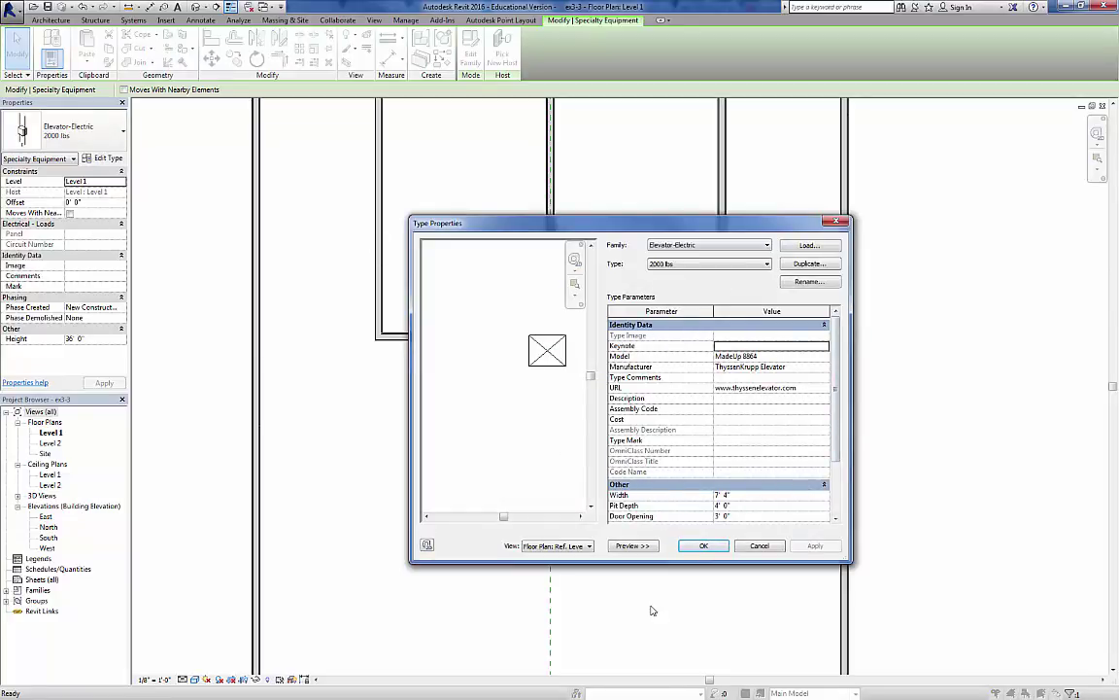
left_click(701, 546)
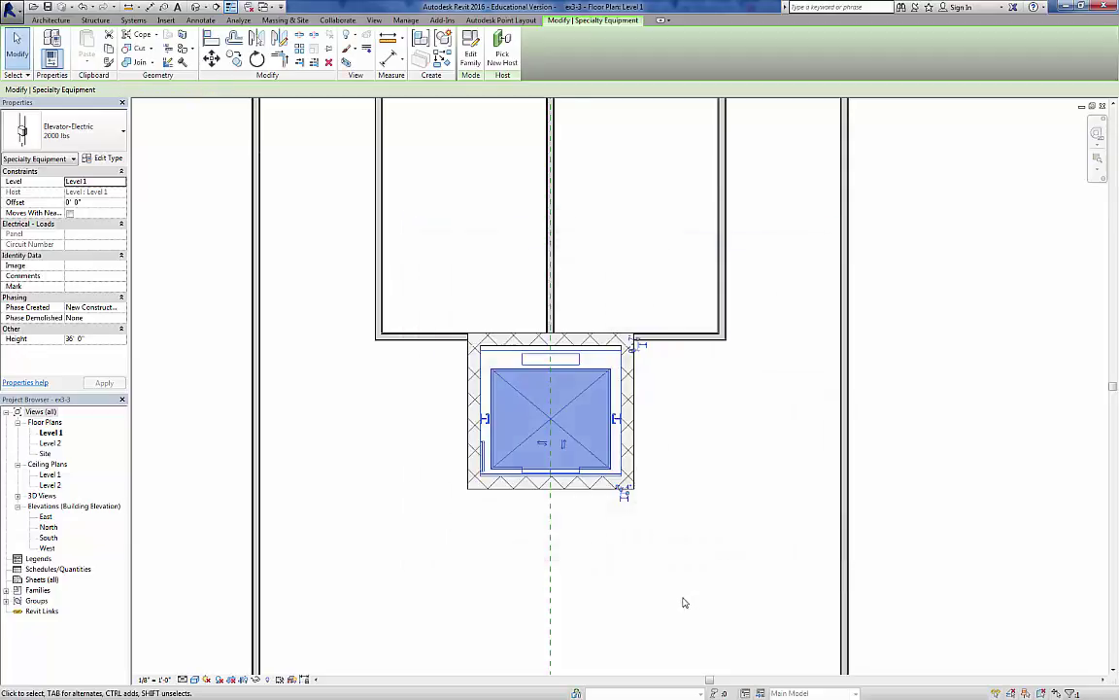
Clear the selection and enter 'Elevator Door - Center' in the Autodesk Seek search box.
left_click(679, 550)
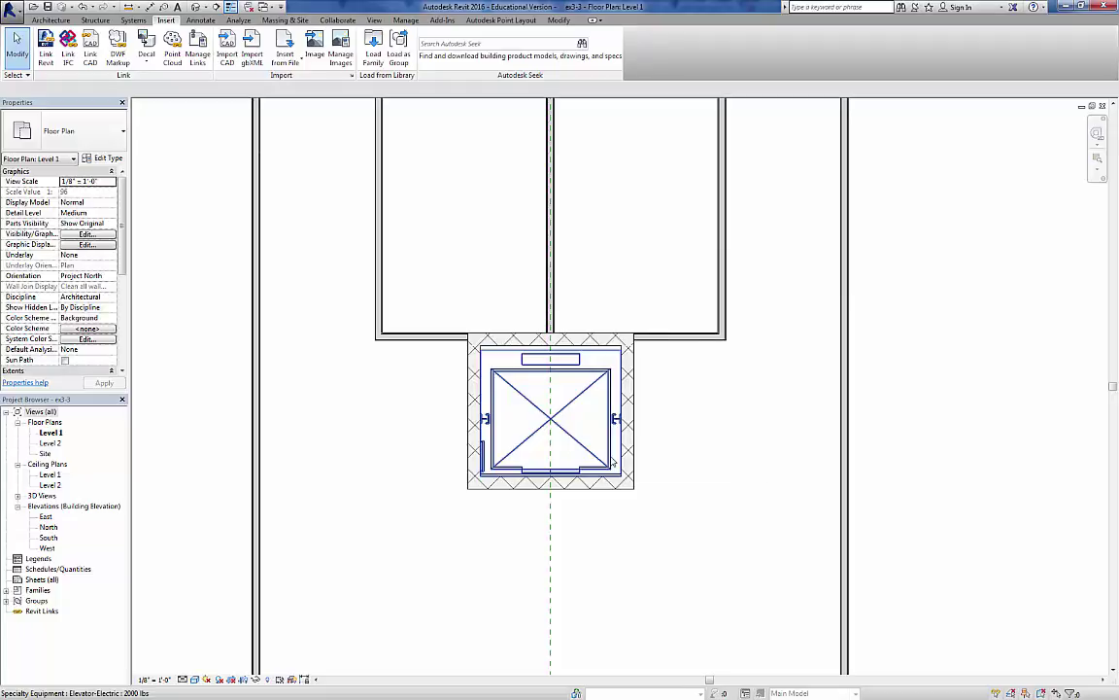
left_click(504, 41)
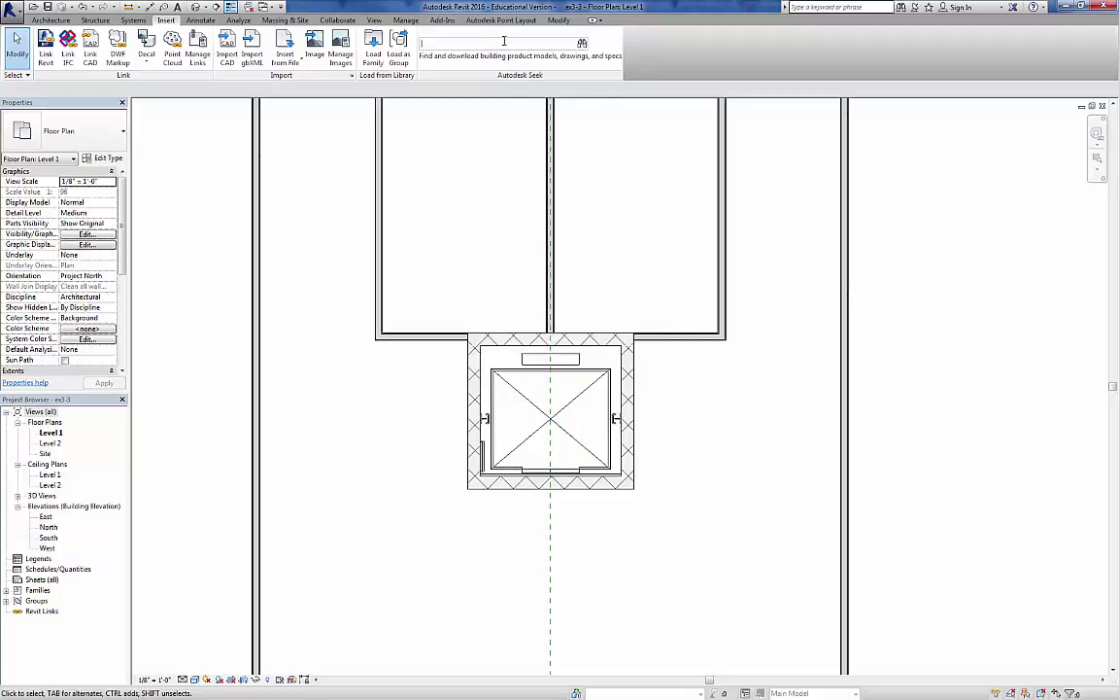
type("Elevator Door - Center")
Run the Seek search, download the Revit 2010 Elevator Door-Center.rfa and open it.
key("Return")
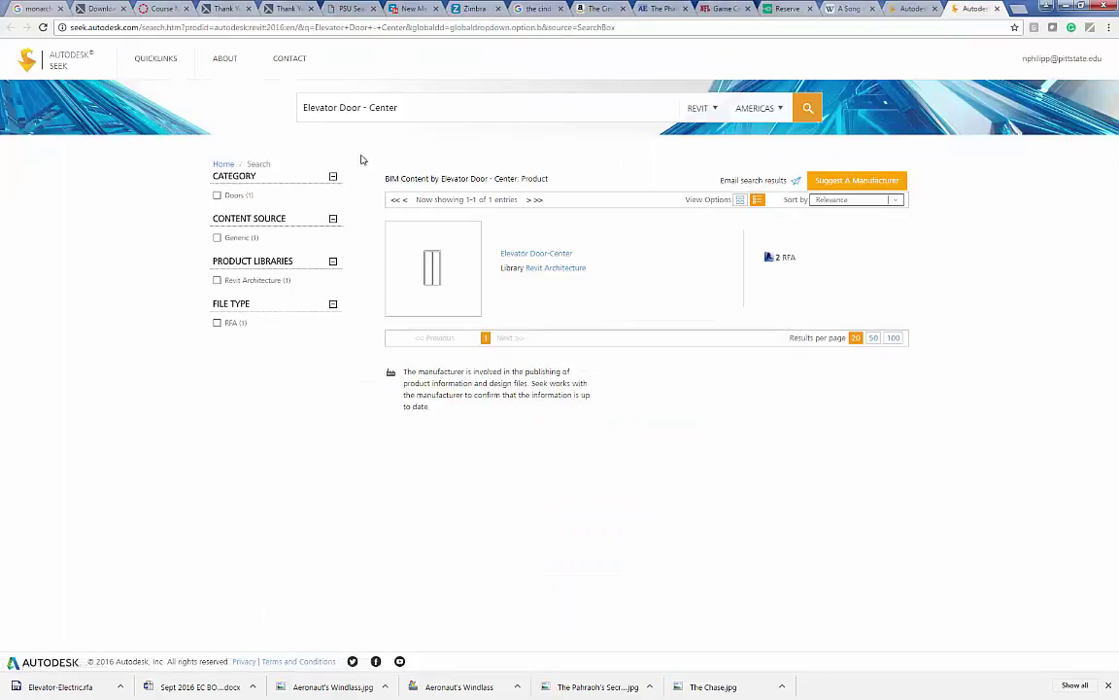
left_click(510, 255)
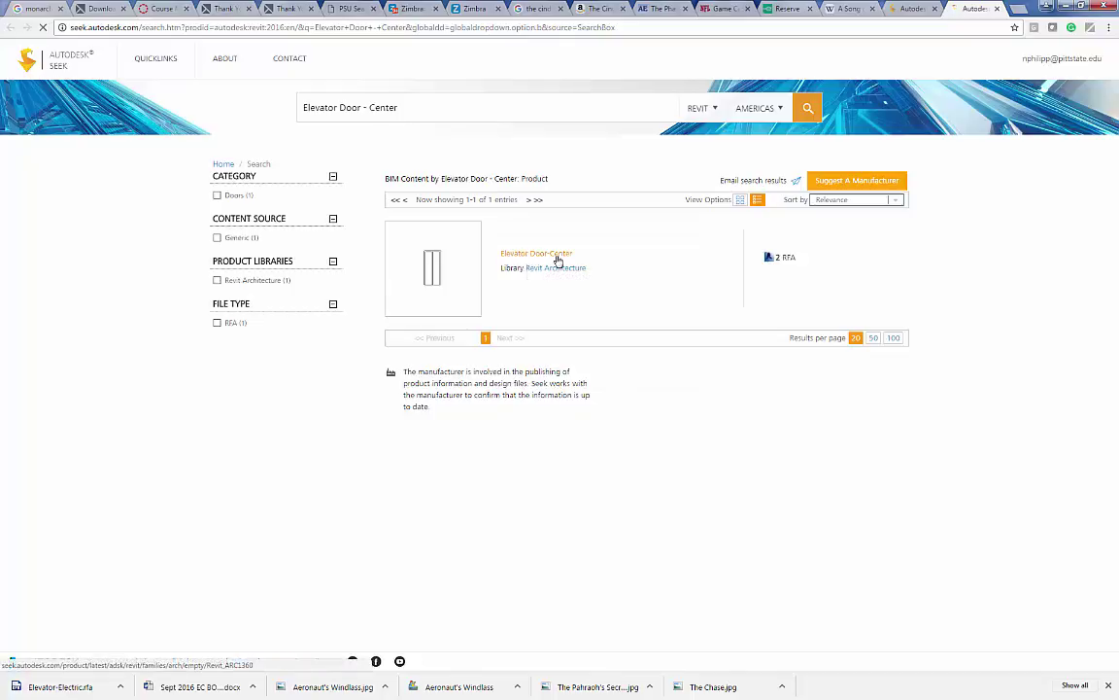
mouse_move(670, 258)
left_click(637, 291)
left_click(775, 166)
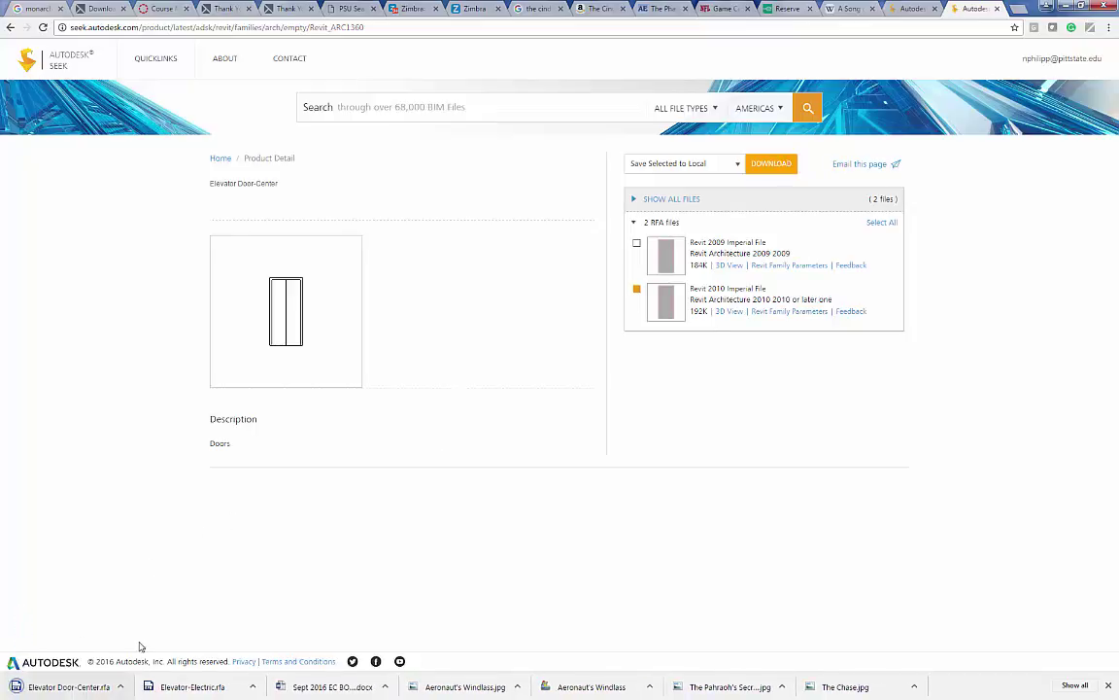
left_click(78, 687)
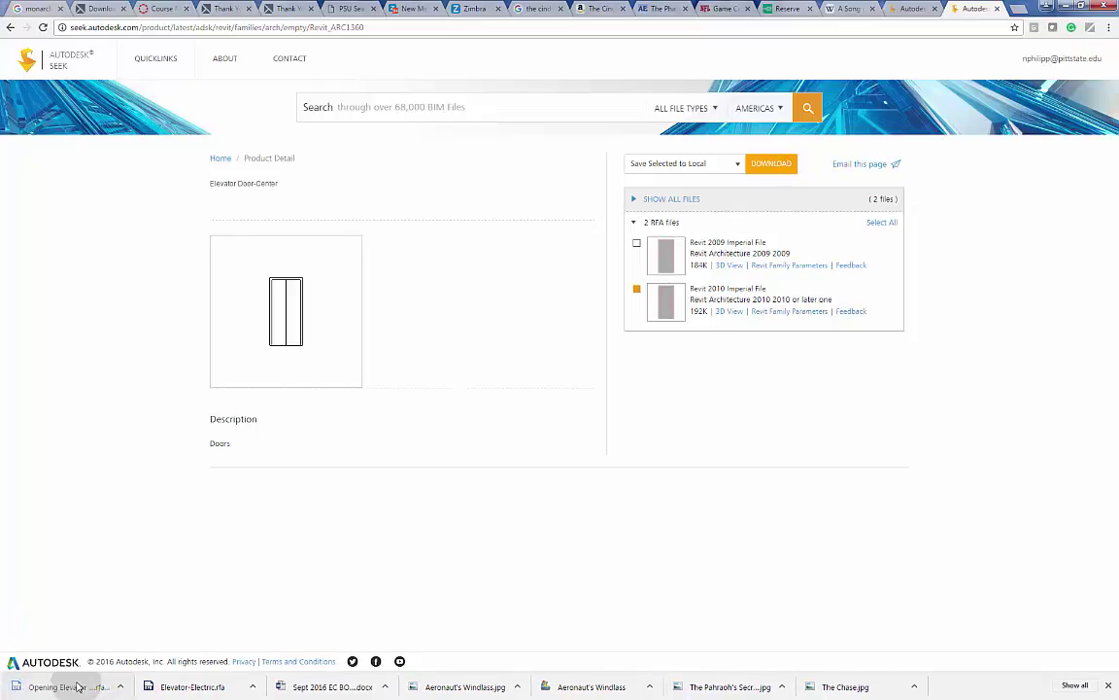
Upgrade the Elevator Door-Center family and load it into the project.
left_click(572, 318)
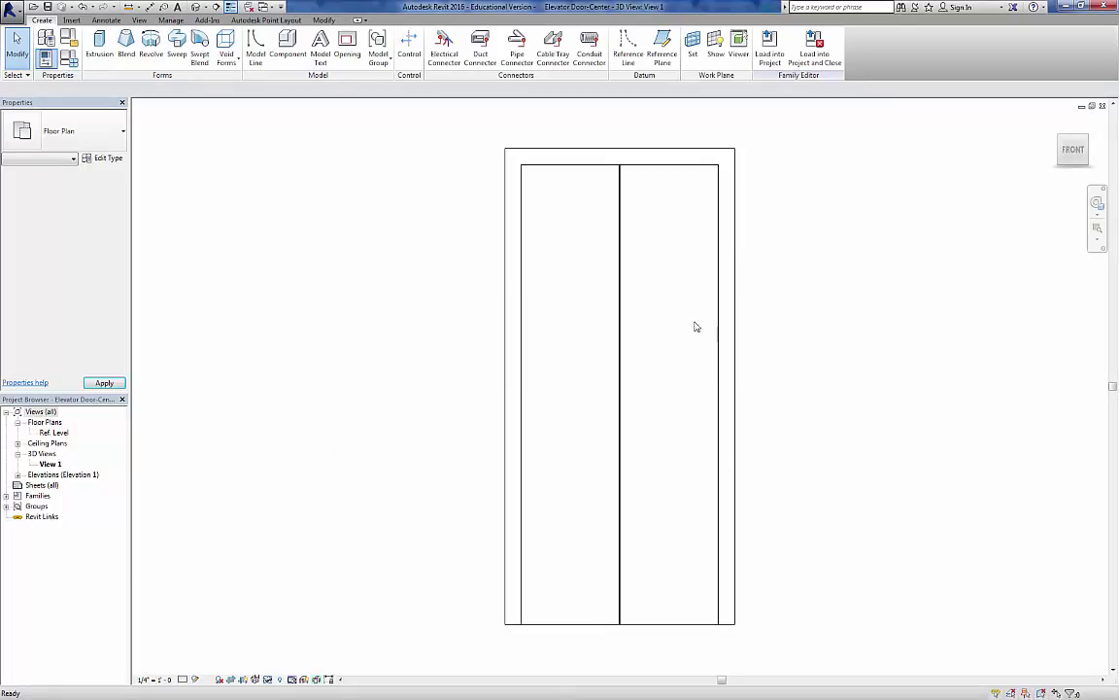
left_click(812, 44)
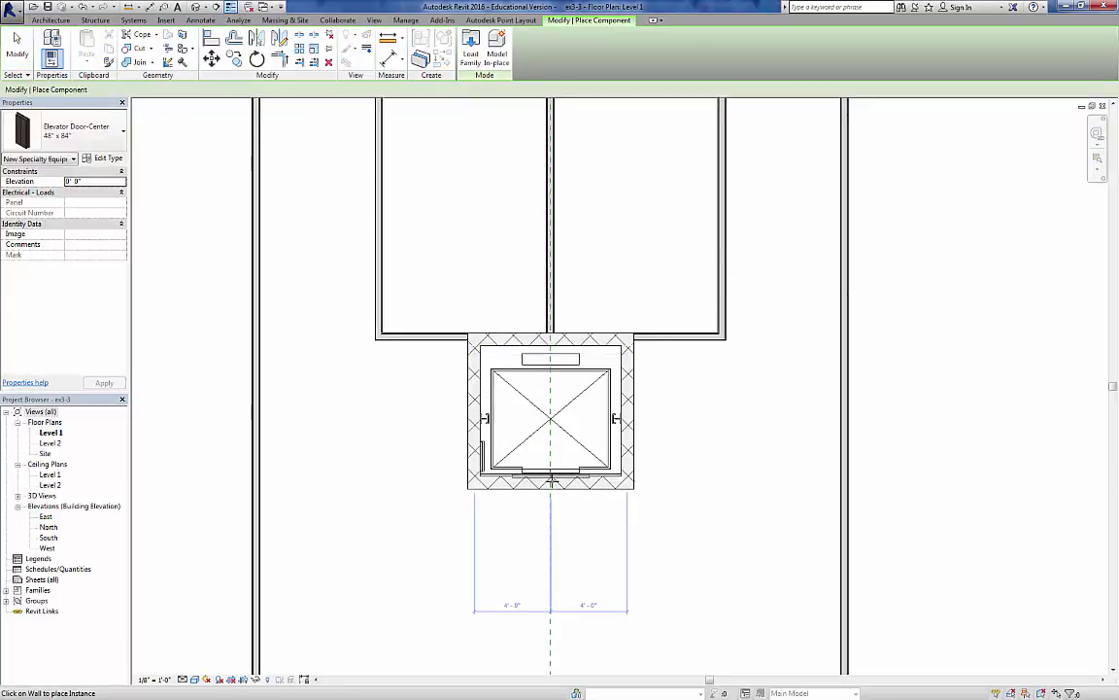
scroll(551, 480, "up", 3)
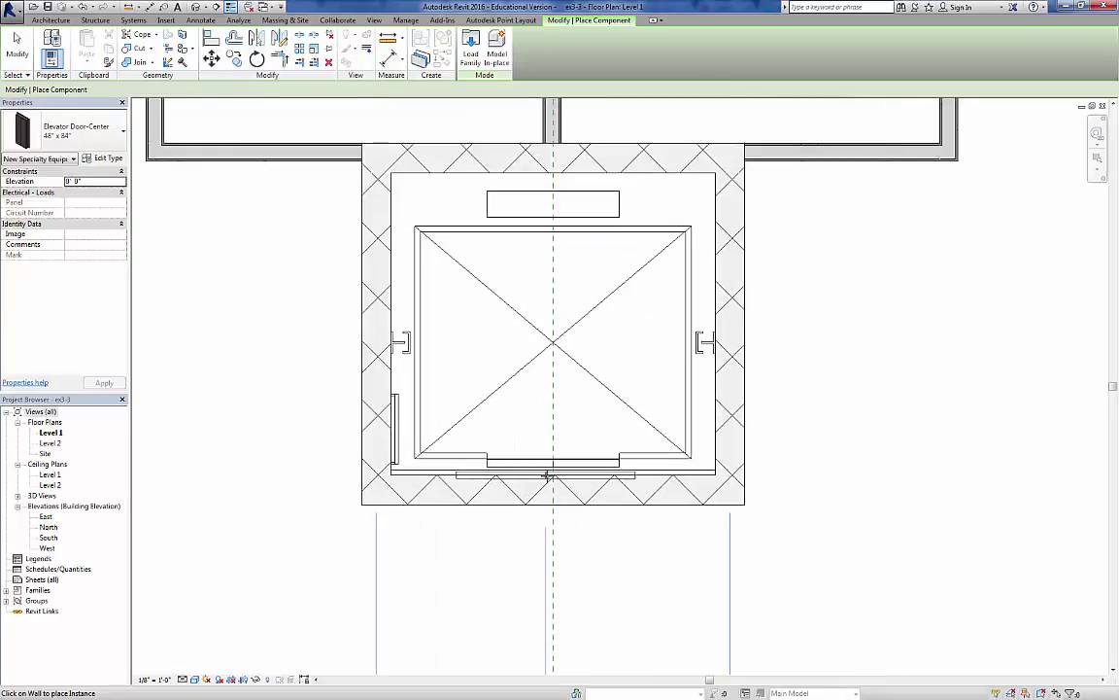
scroll(548, 476, "up", 2)
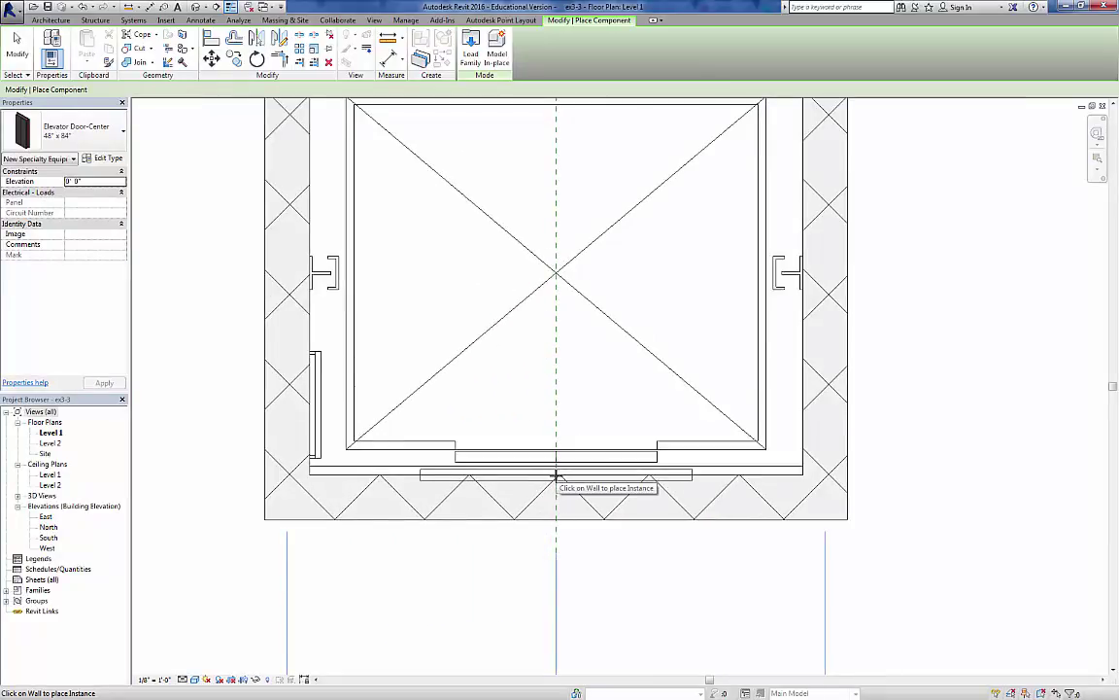
Place the door centred in the shaft's bottom wall and change its type to 36" x 84".
left_click(556, 475)
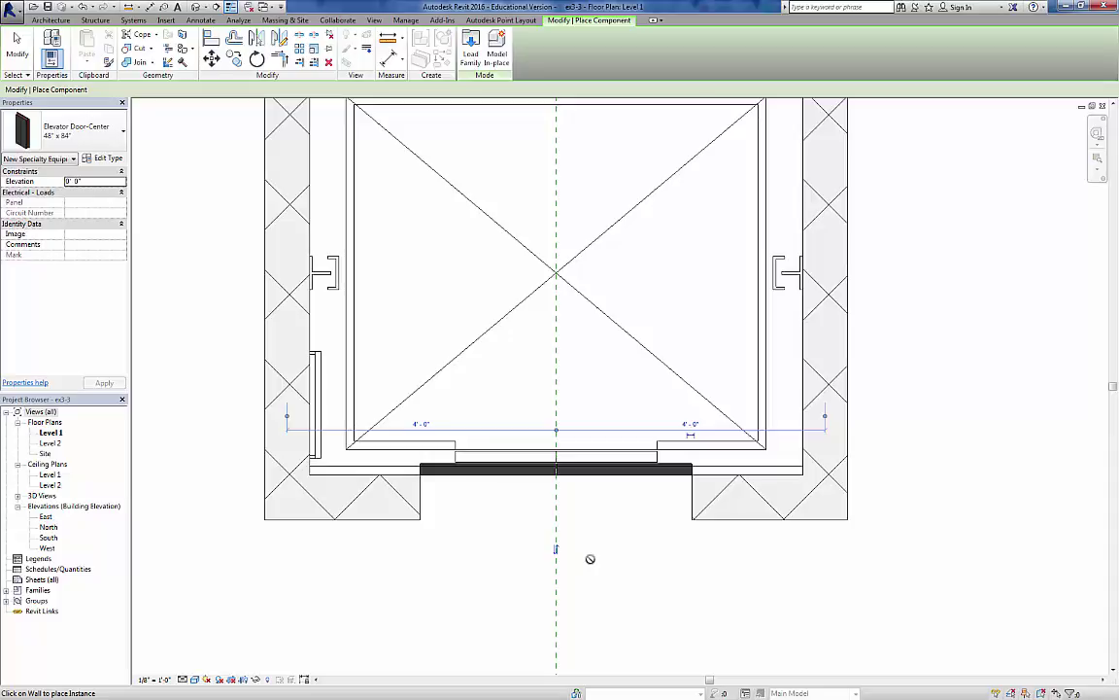
key("Escape")
key("Escape")
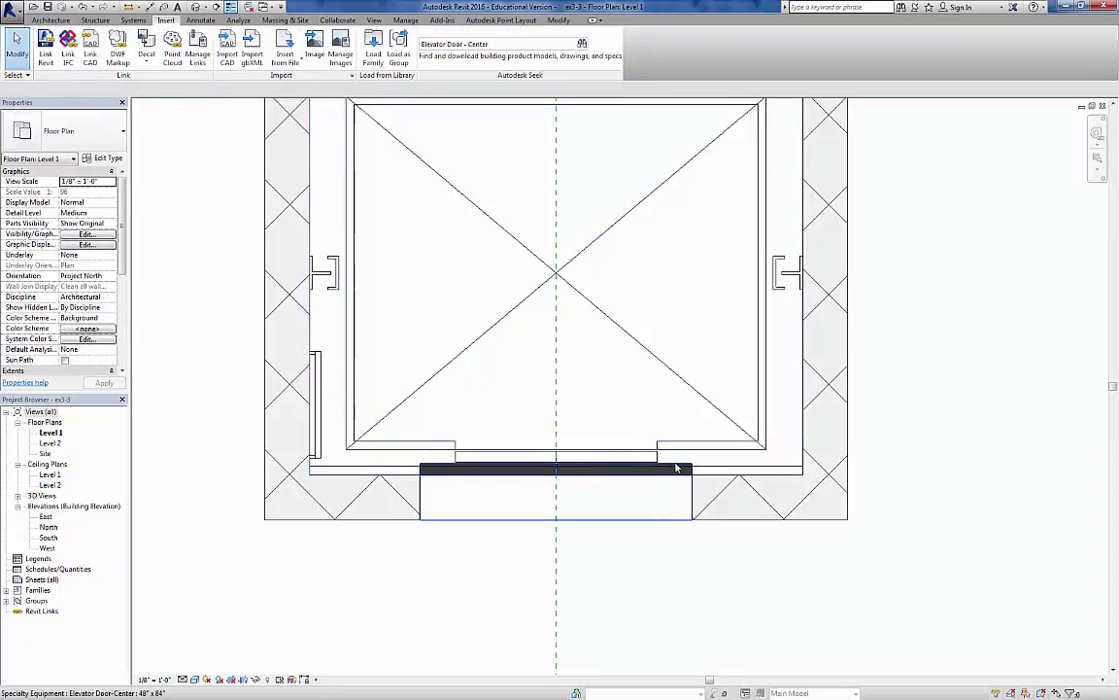
left_click(678, 467)
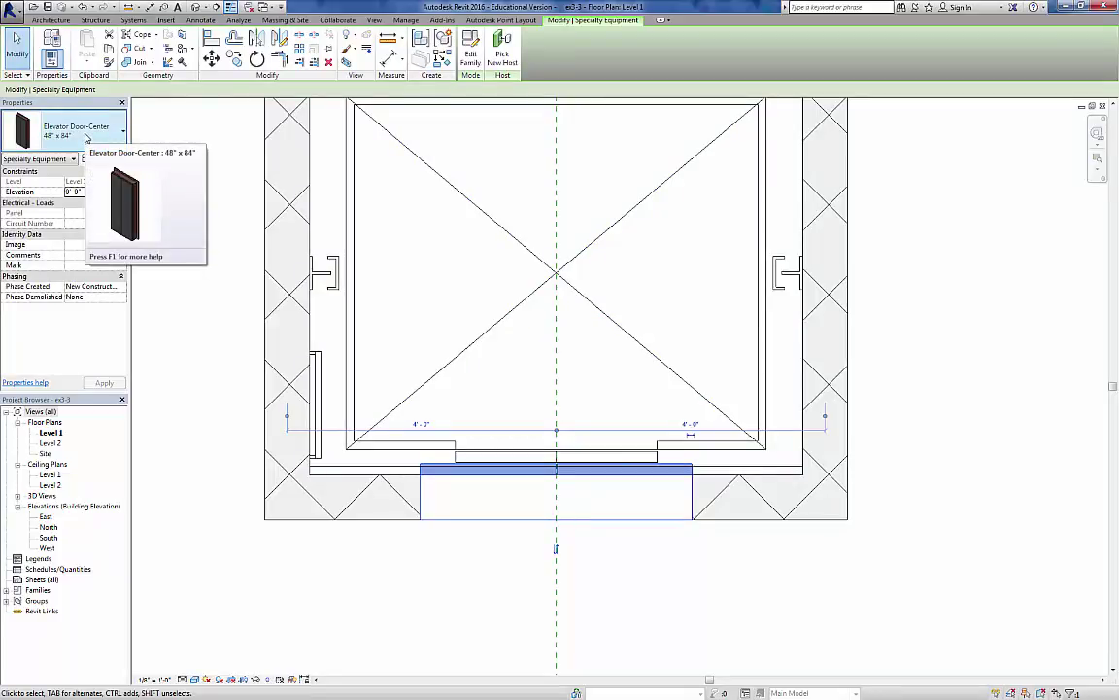
left_click(86, 137)
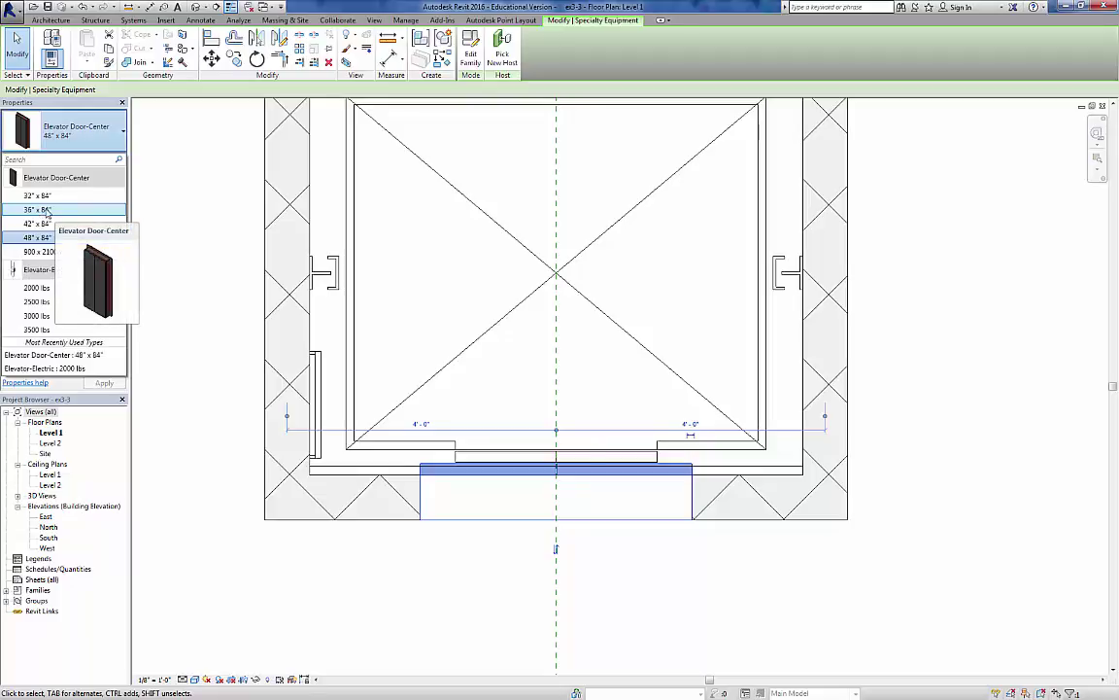
left_click(37, 210)
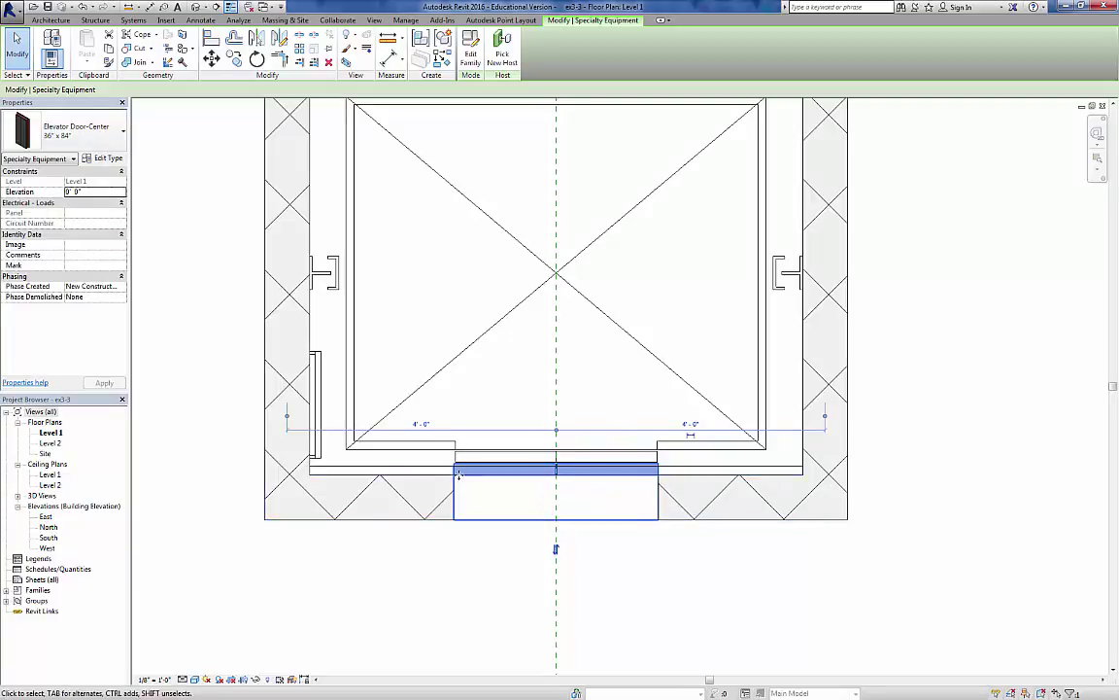
left_click(521, 301)
left_click_drag(522, 302, 520, 289)
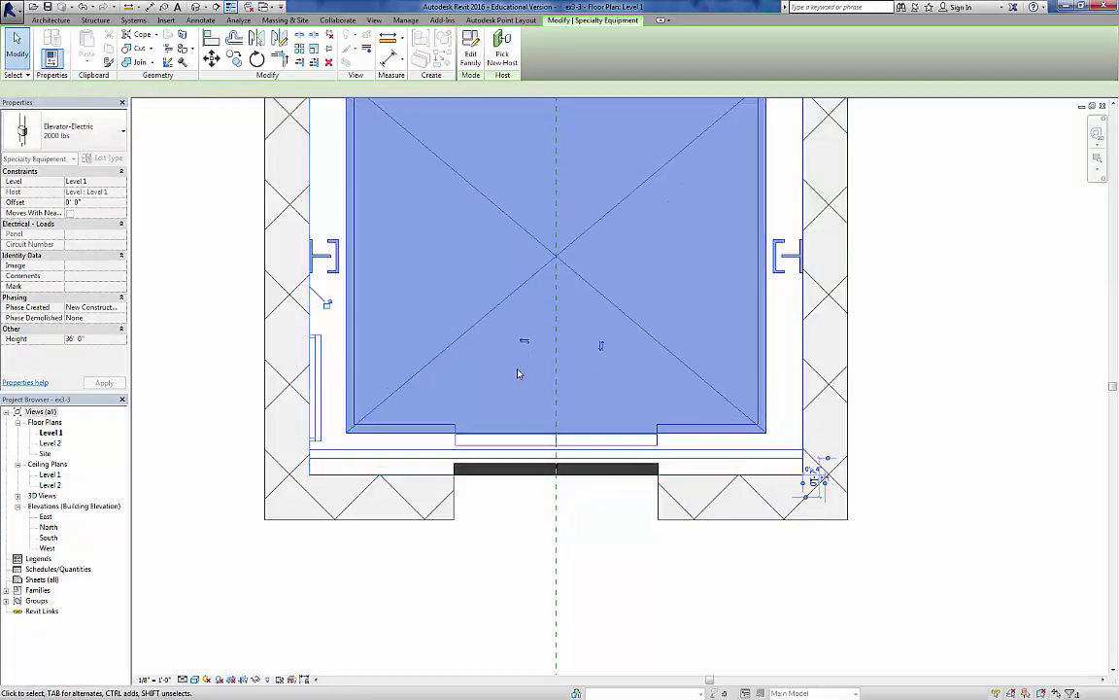
left_click(618, 583)
scroll(640, 488, "down", 2)
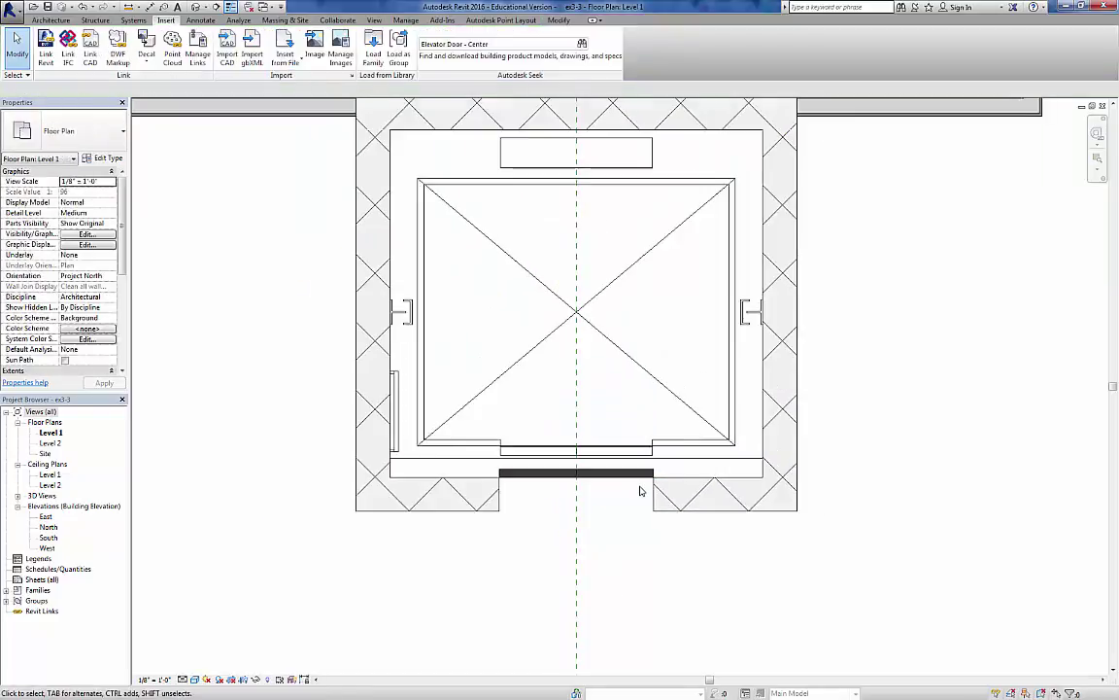
scroll(629, 478, "up", 2)
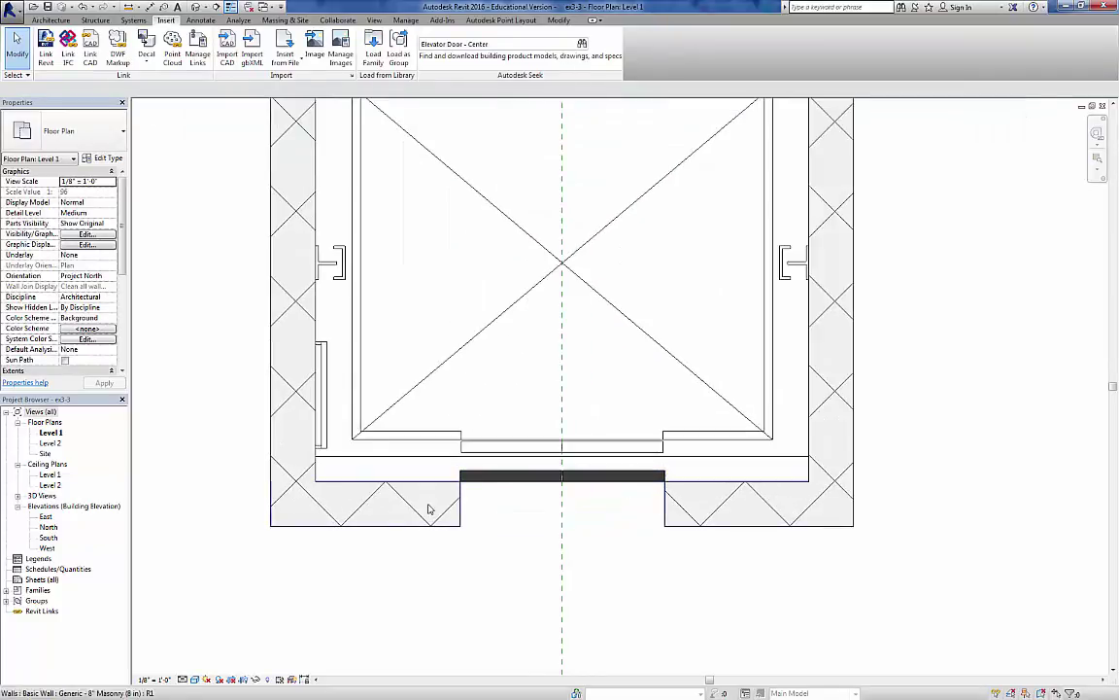
left_click(475, 469)
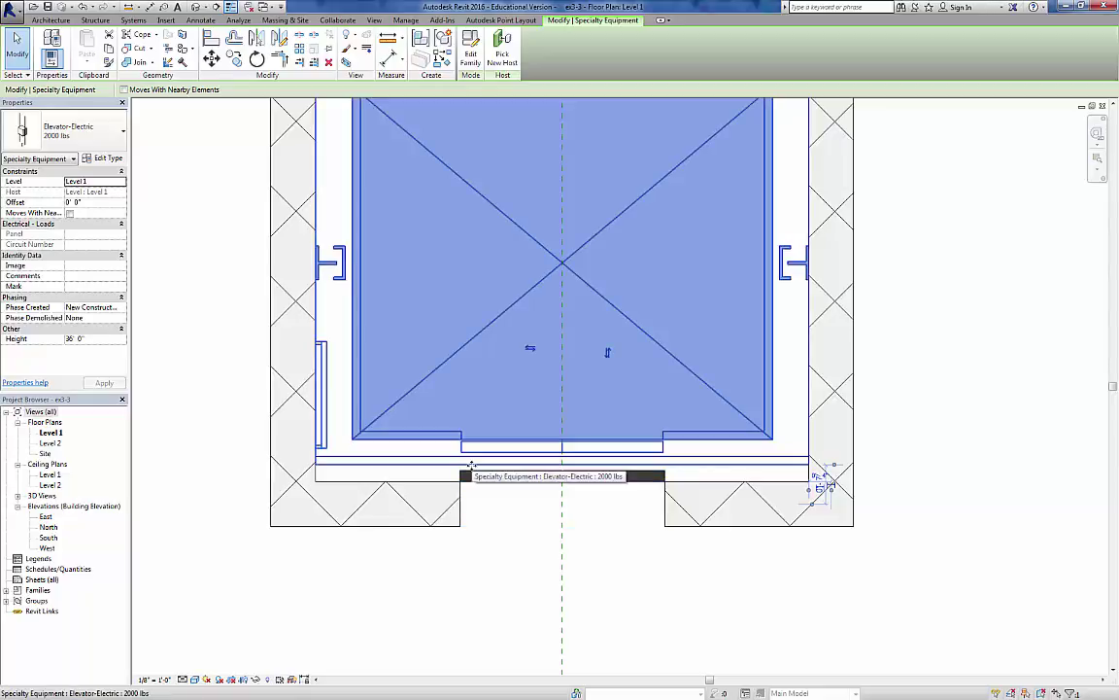
left_click(657, 529)
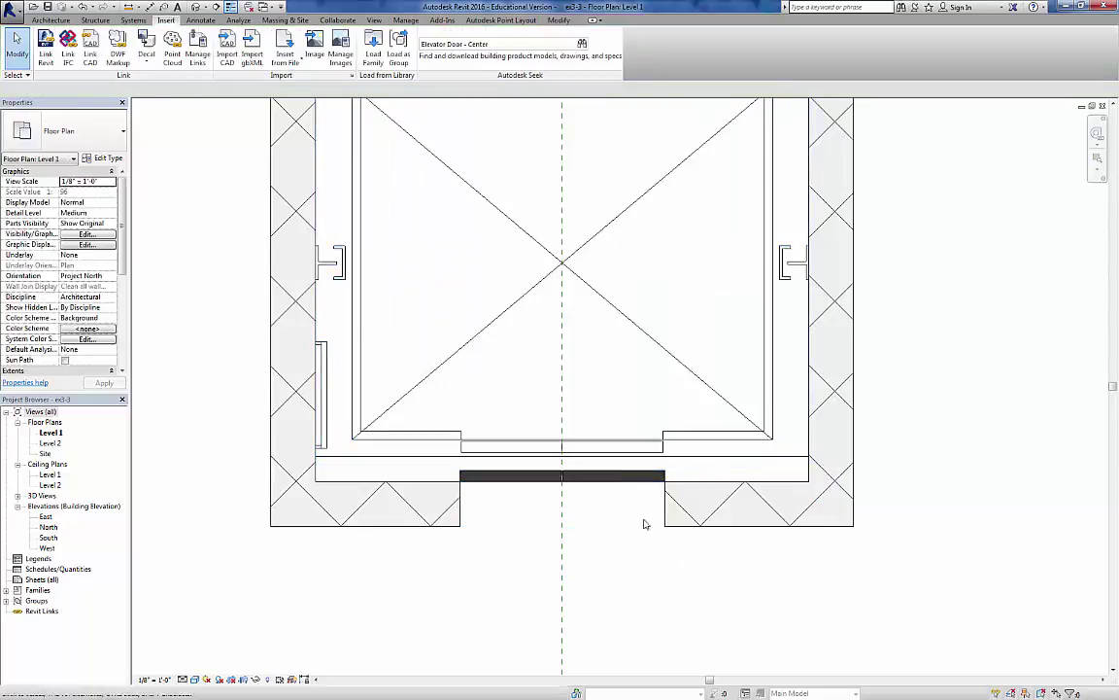
scroll(609, 526, "down", 3)
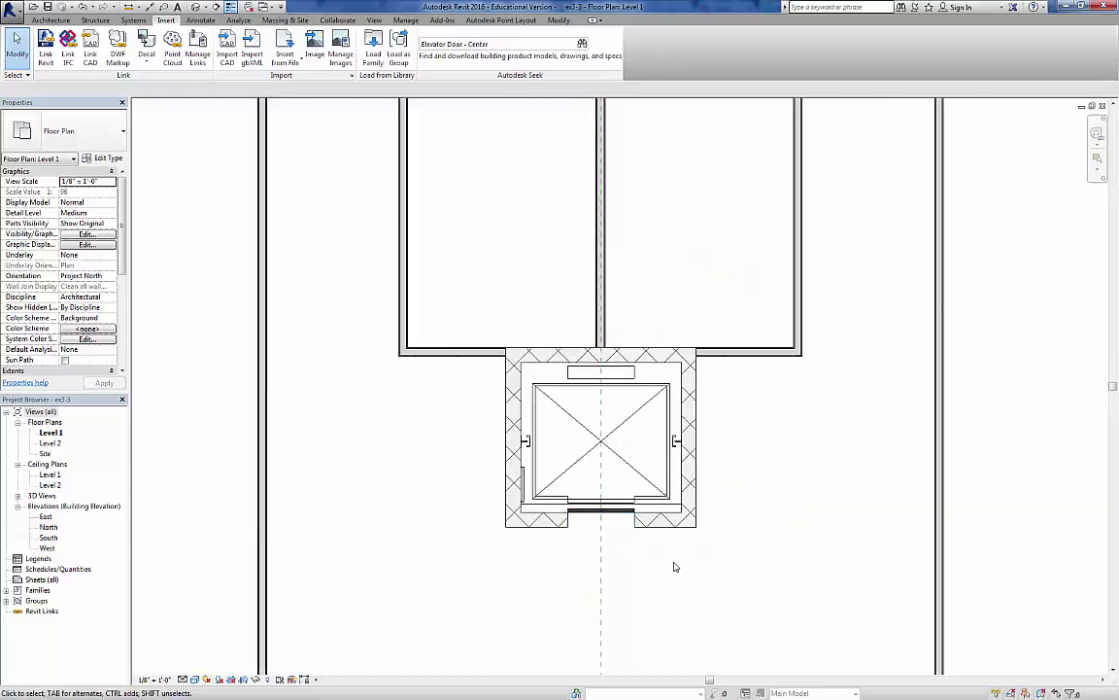
Save the project as a new project file named ex3-4 in the Revit Arch Tutorial folder.
left_click(18, 11)
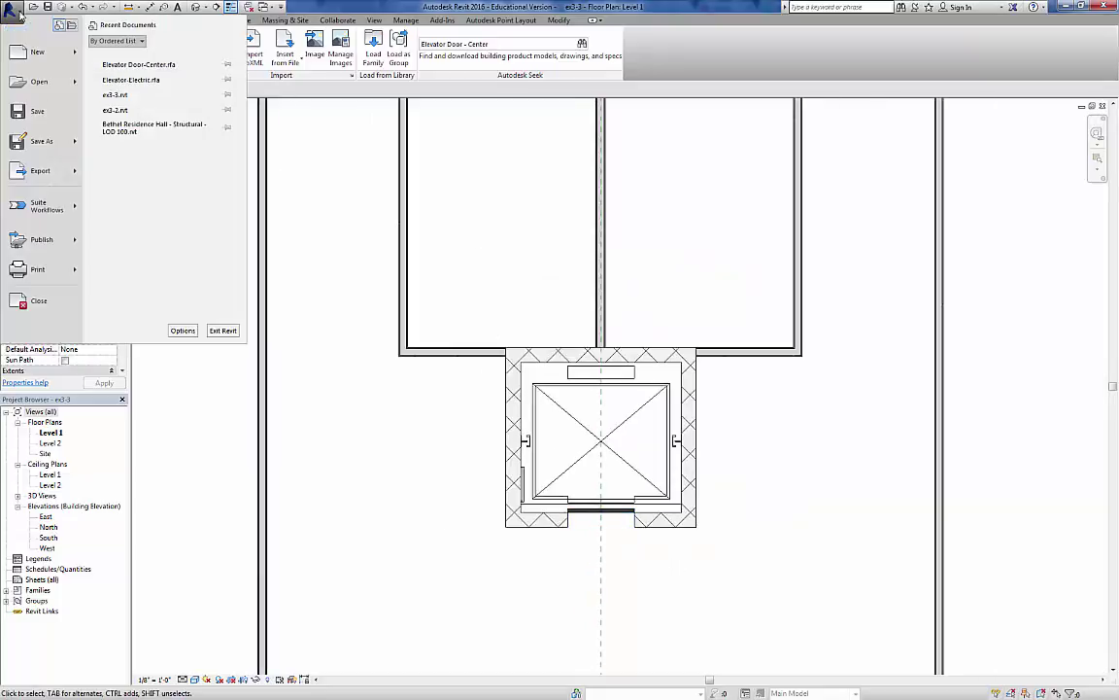
mouse_move(44, 136)
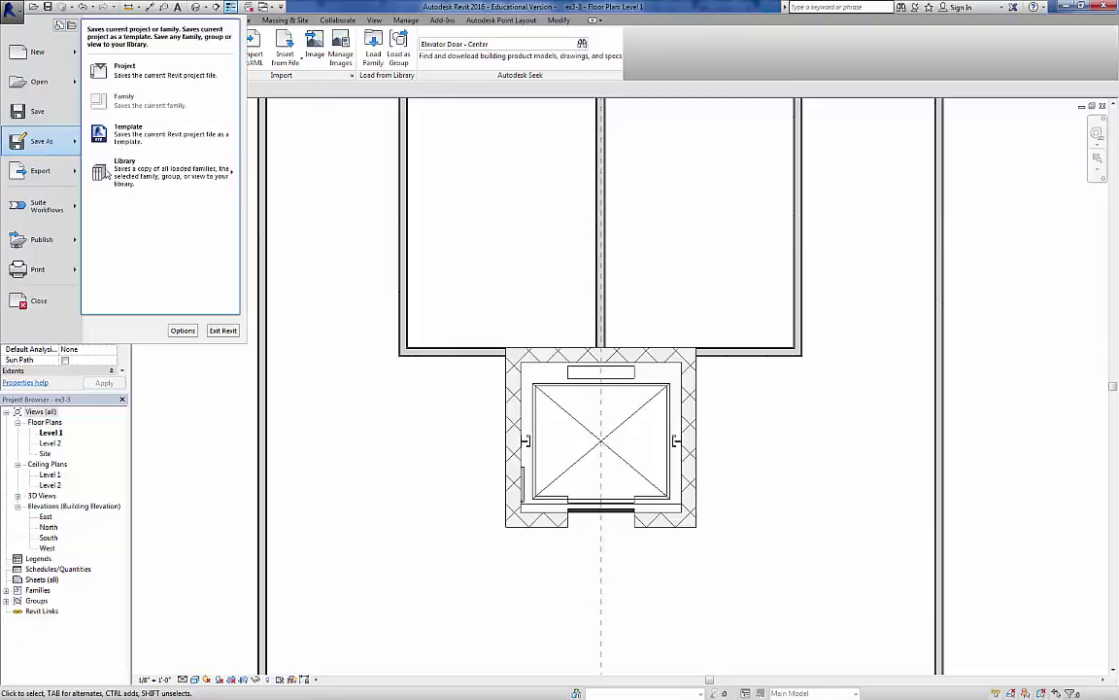
left_click(148, 72)
left_click(479, 443)
type("4")
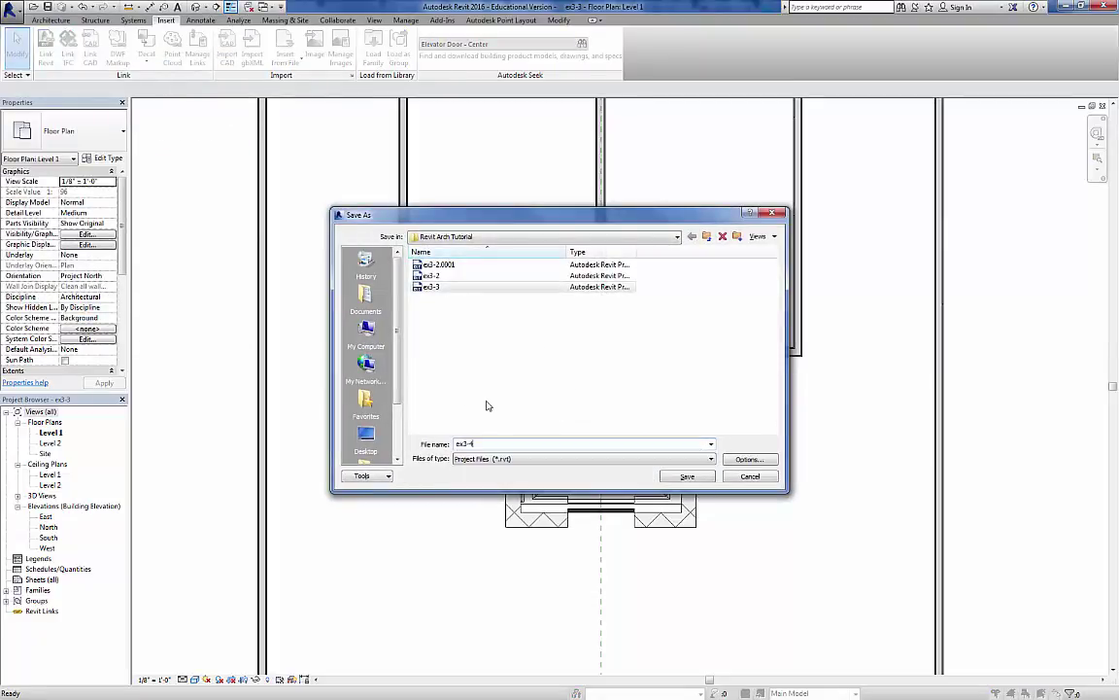
left_click(687, 477)
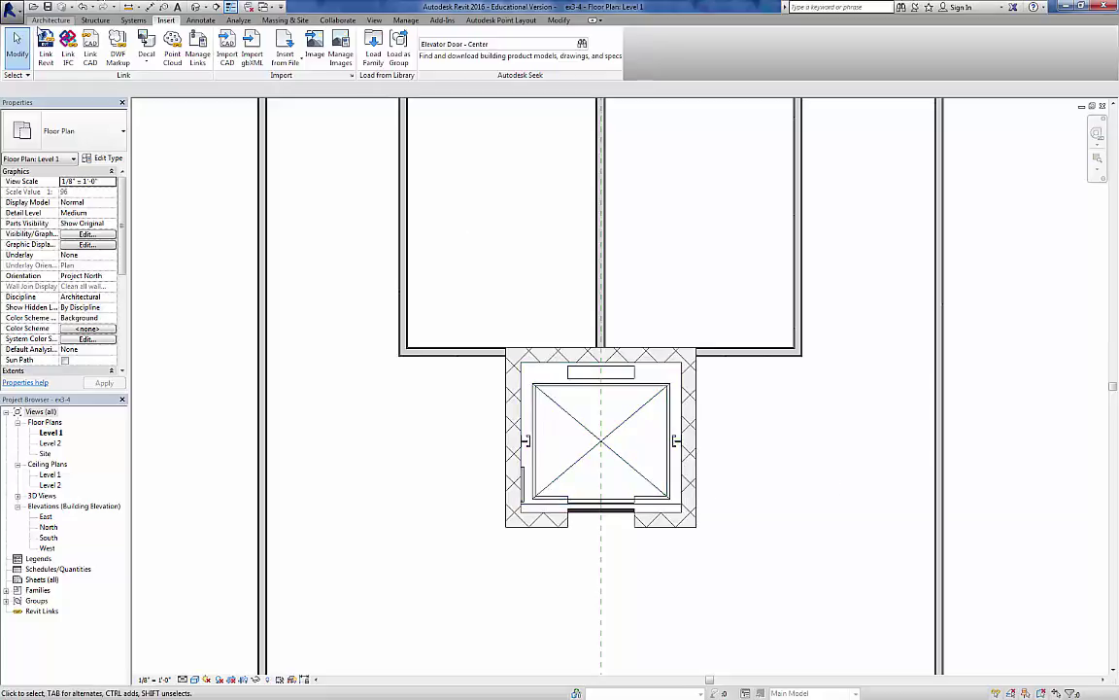
left_click(39, 21)
Start the Door tool, review the door types, and bring up Load Family on the US Imperial library.
left_click(82, 44)
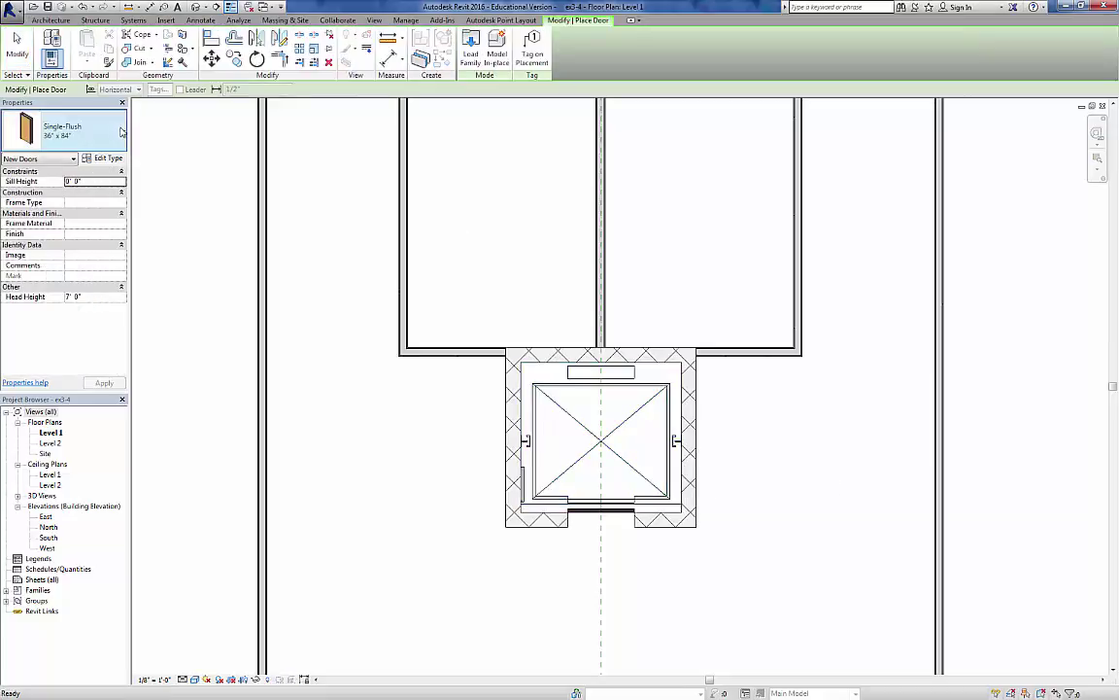
left_click(122, 129)
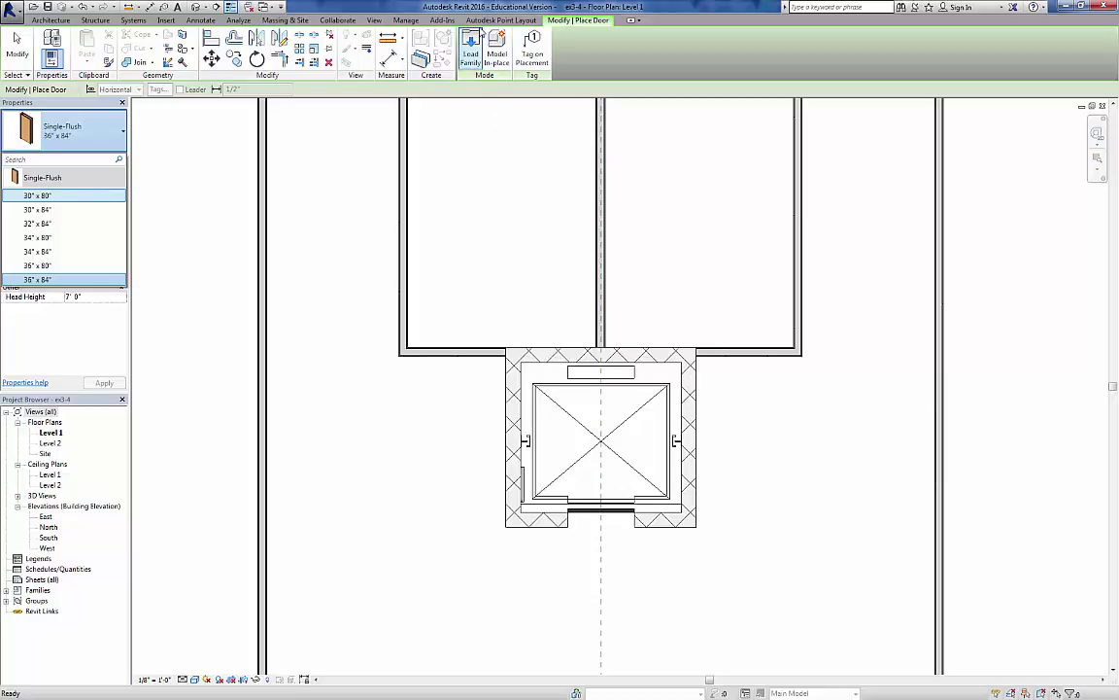
left_click(473, 40)
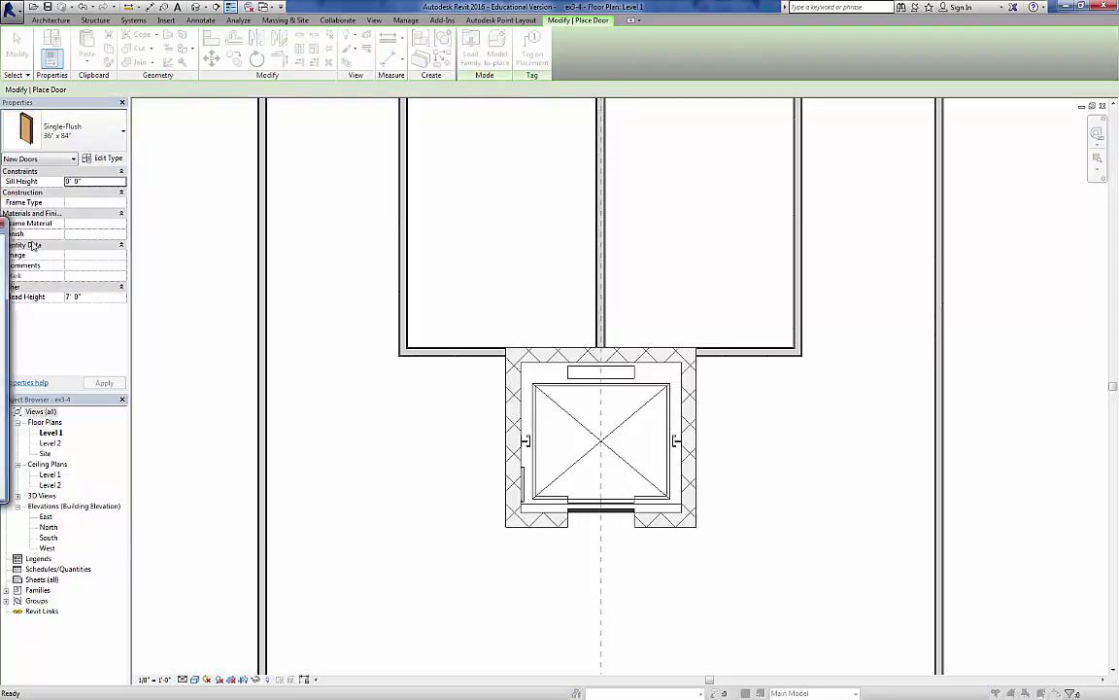
left_click_drag(548, 185, 630, 137)
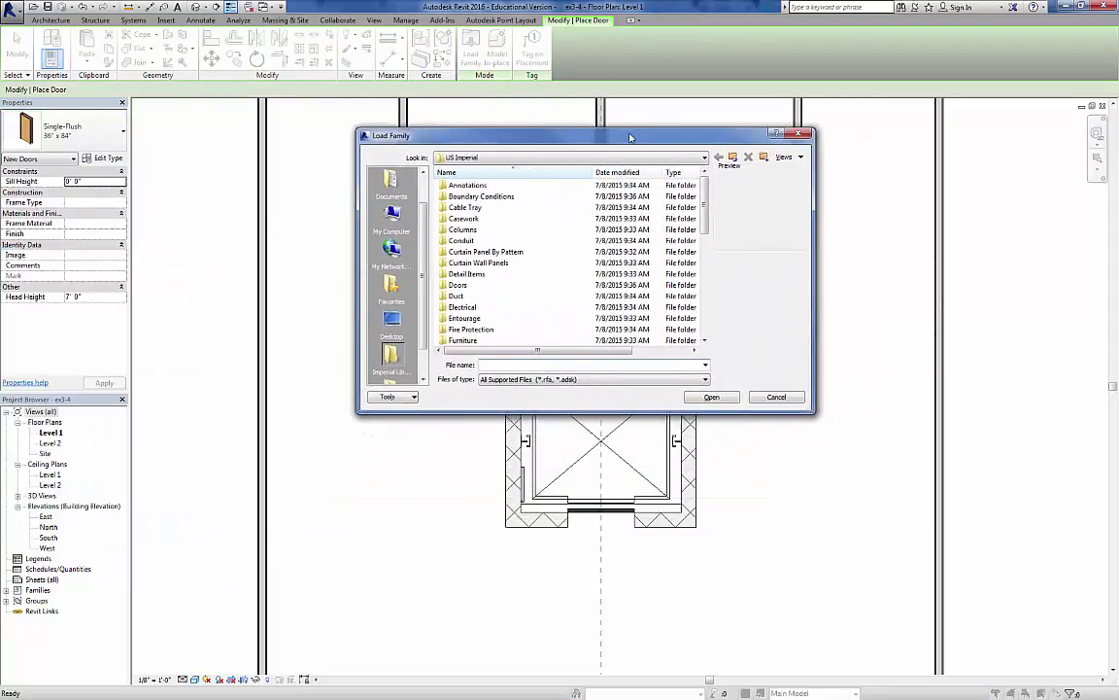
Load Door-Curtain-Wall-Double-Glass from the Doors folder, then reopen Load Family.
double_click(455, 285)
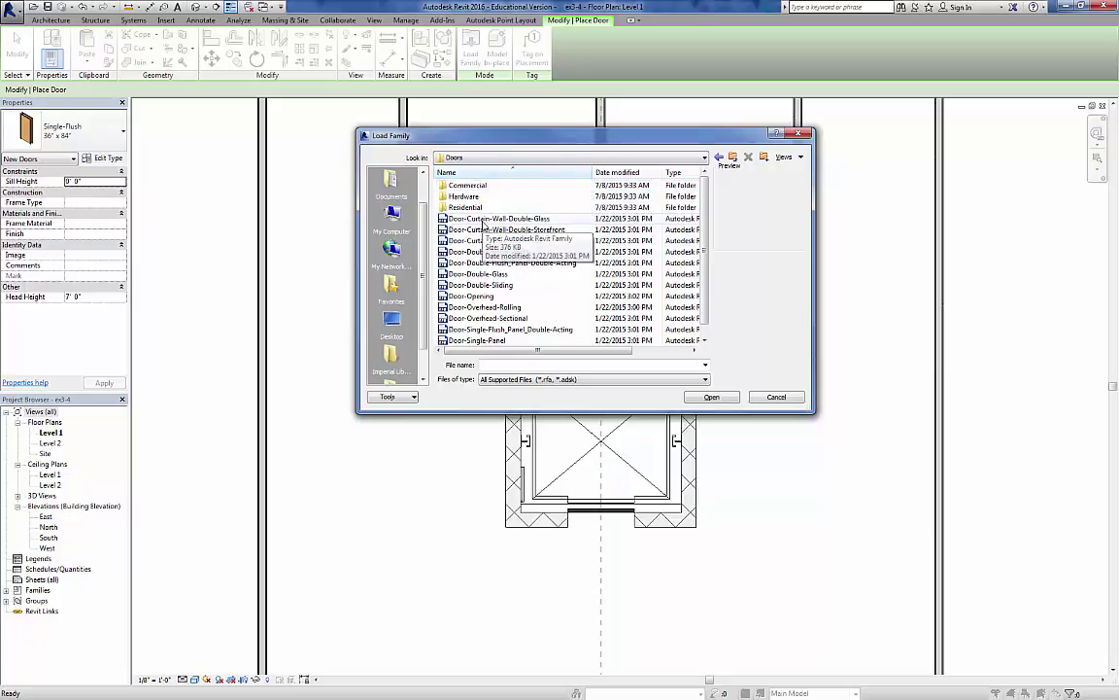
left_click(486, 219)
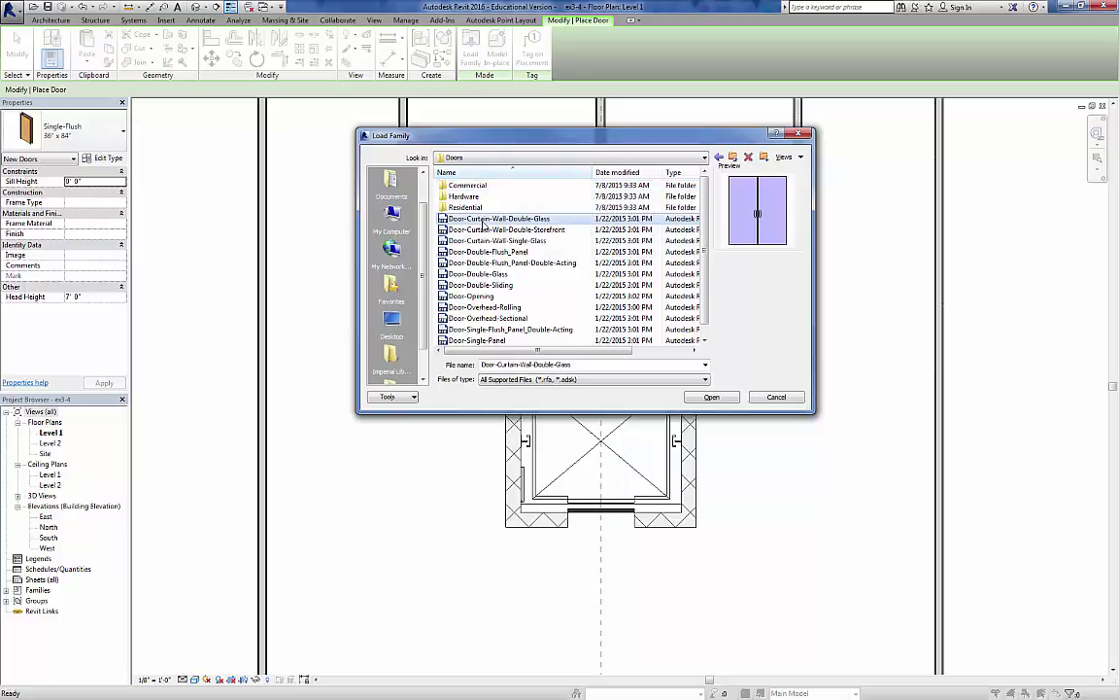
left_click(714, 398)
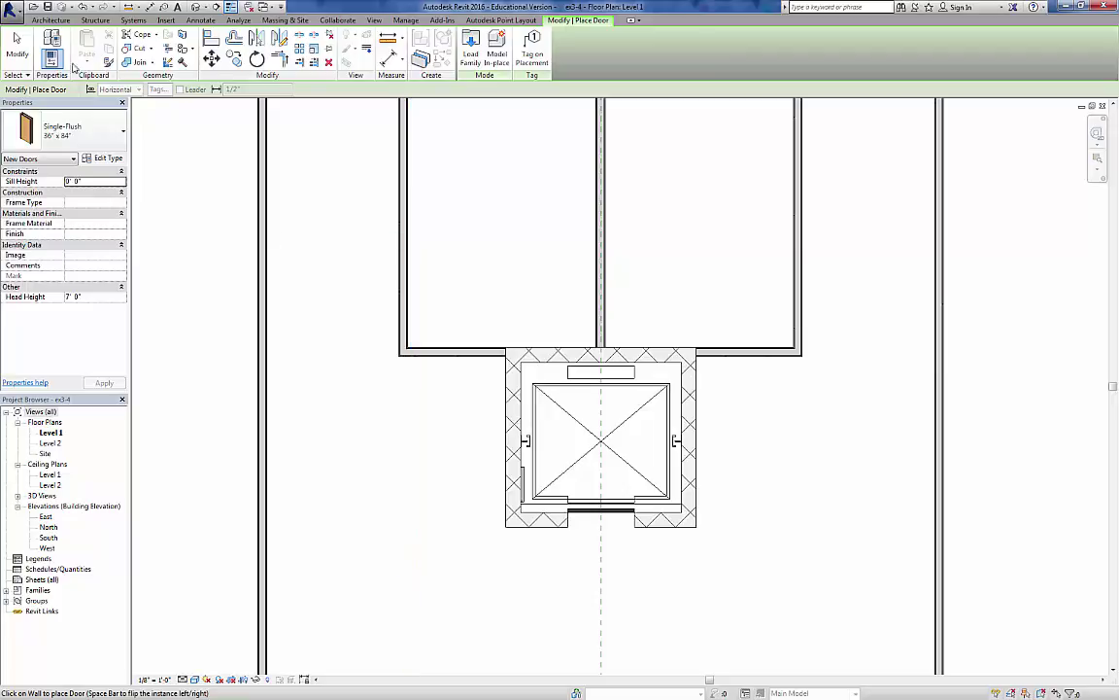
left_click(470, 47)
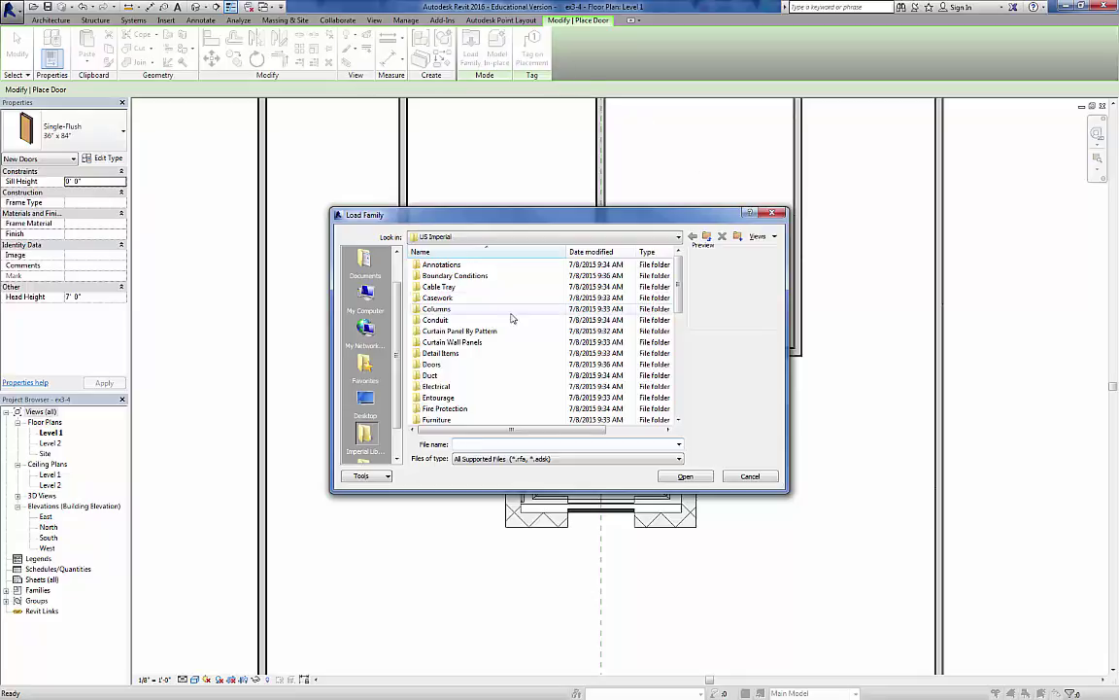
Load the Door-Double-Glass family and accept its 68" x 80" type.
double_click(433, 365)
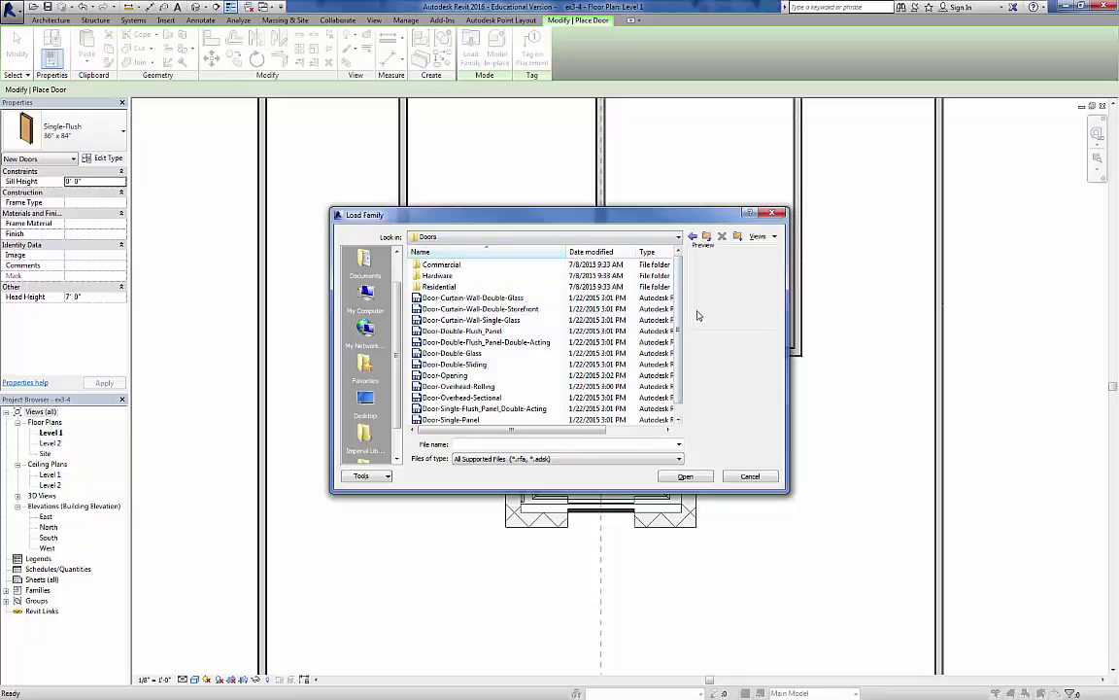
left_click(453, 356)
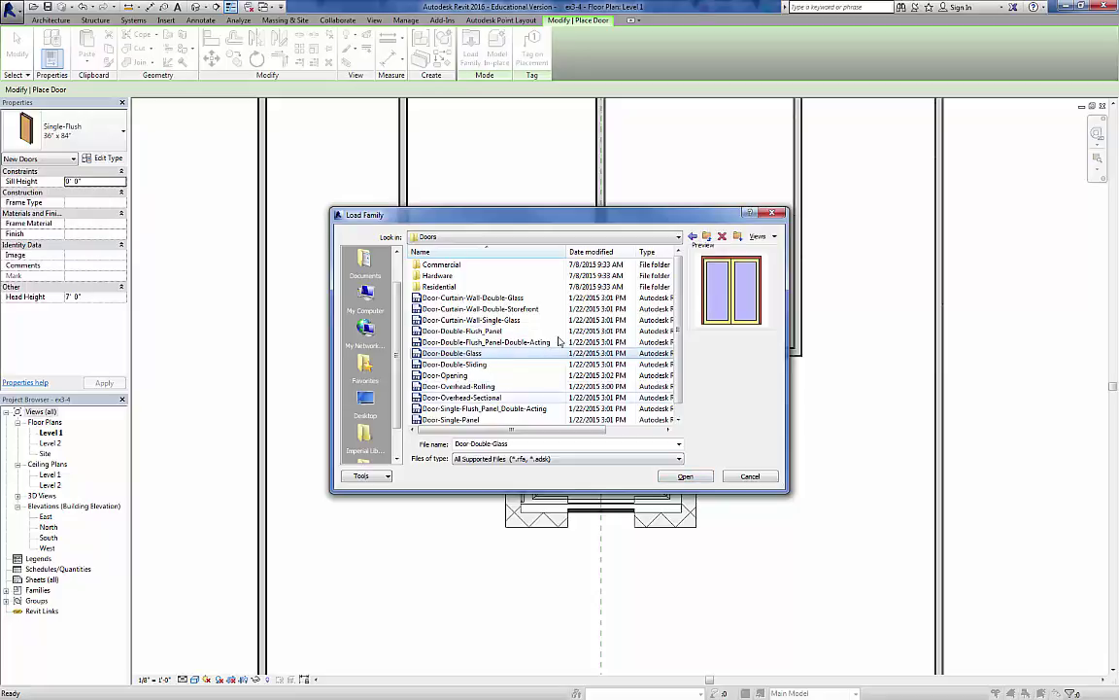
left_click(685, 476)
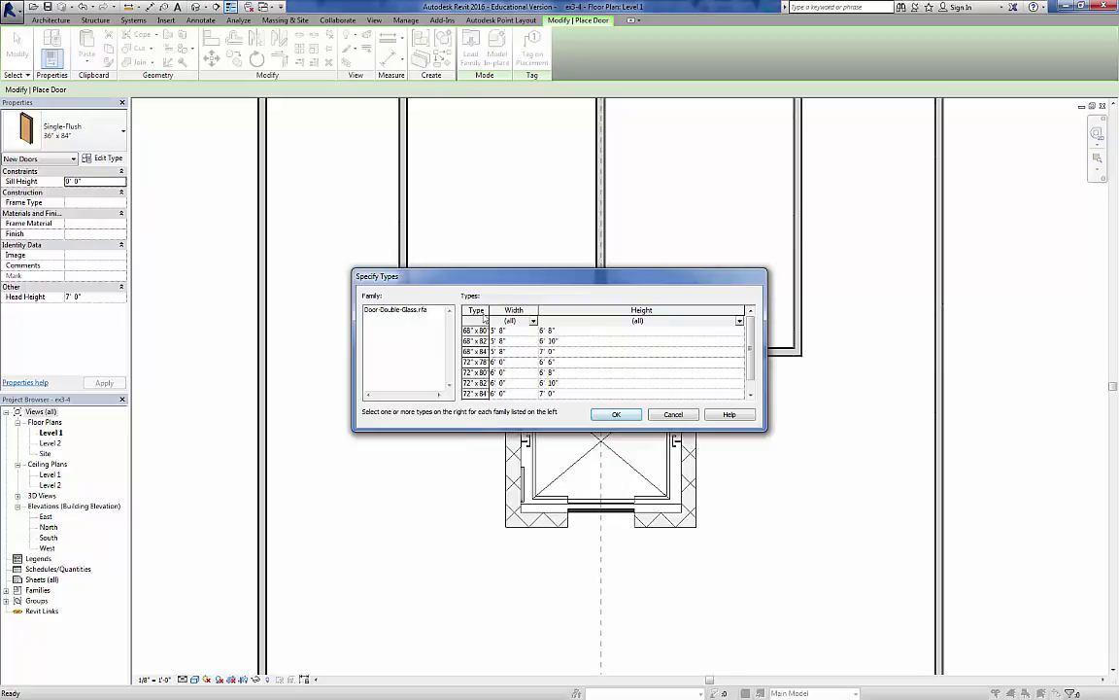
left_click(628, 416)
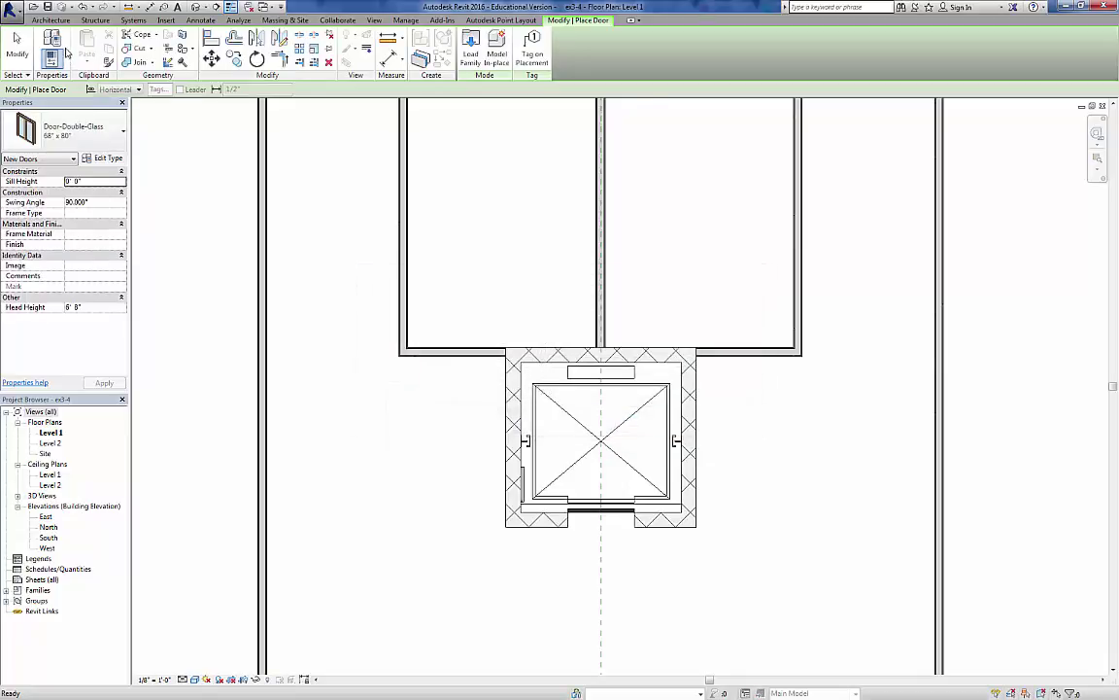
Browse the Doors and Commercial library folders, previewing several door families.
left_click(470, 48)
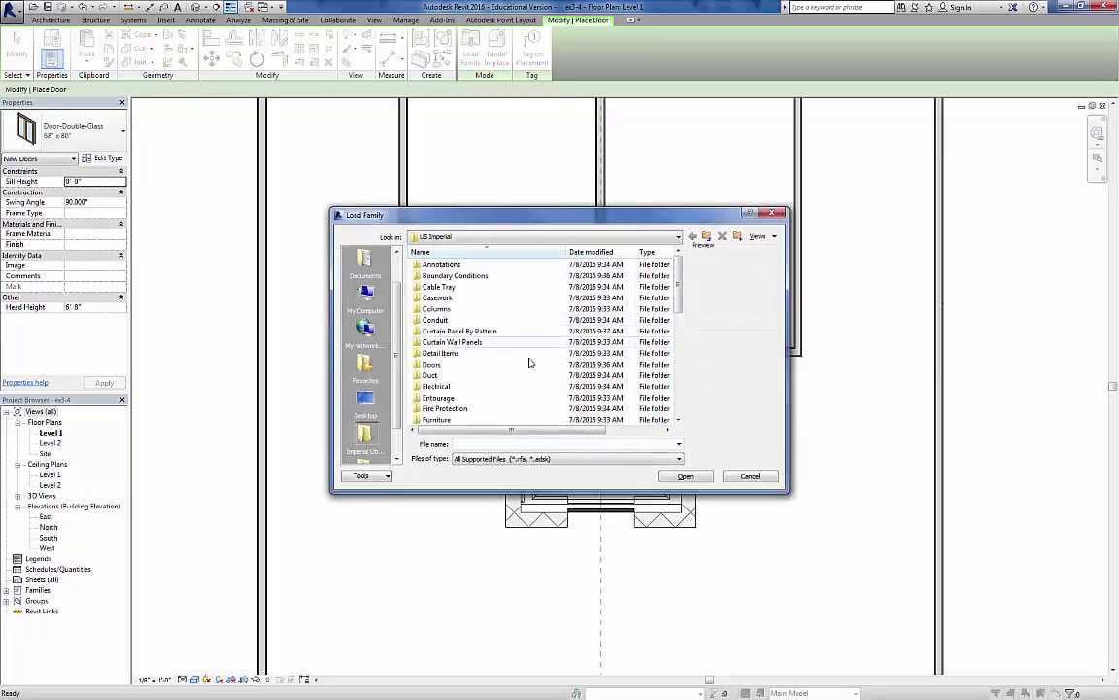
double_click(434, 364)
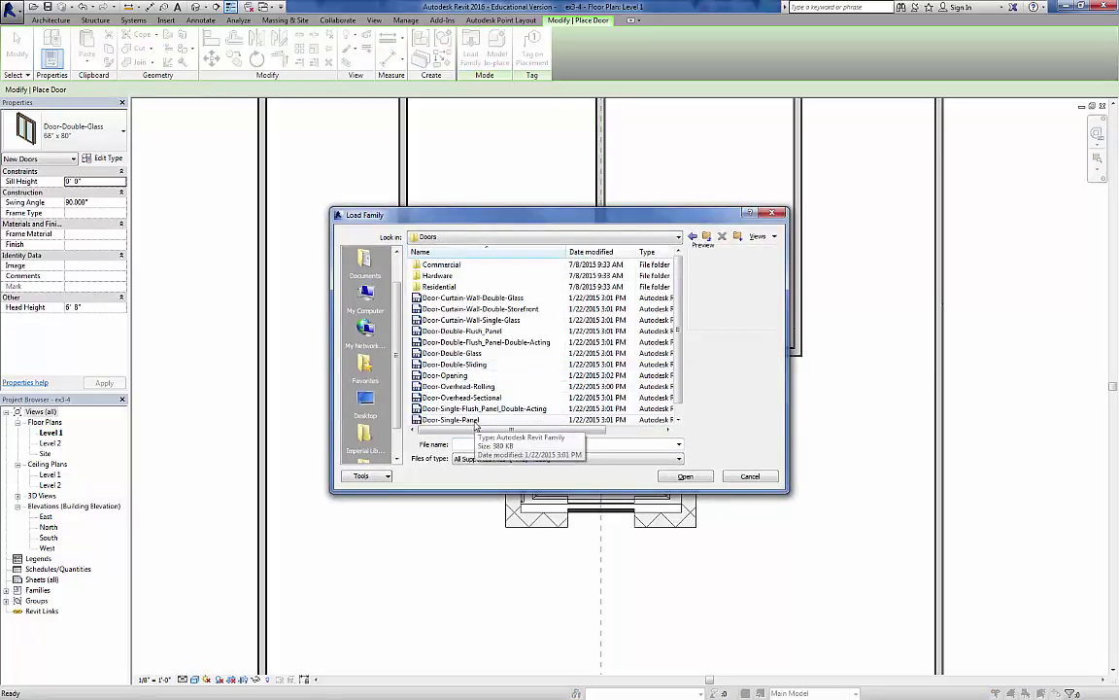
left_click(475, 423)
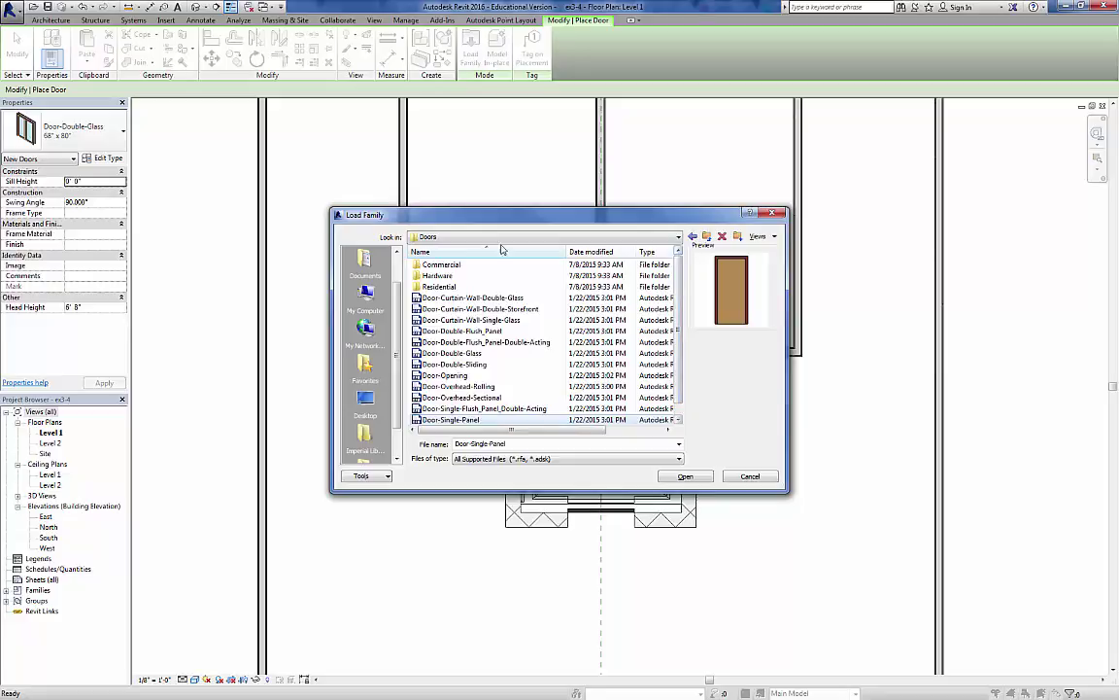
left_click(439, 277)
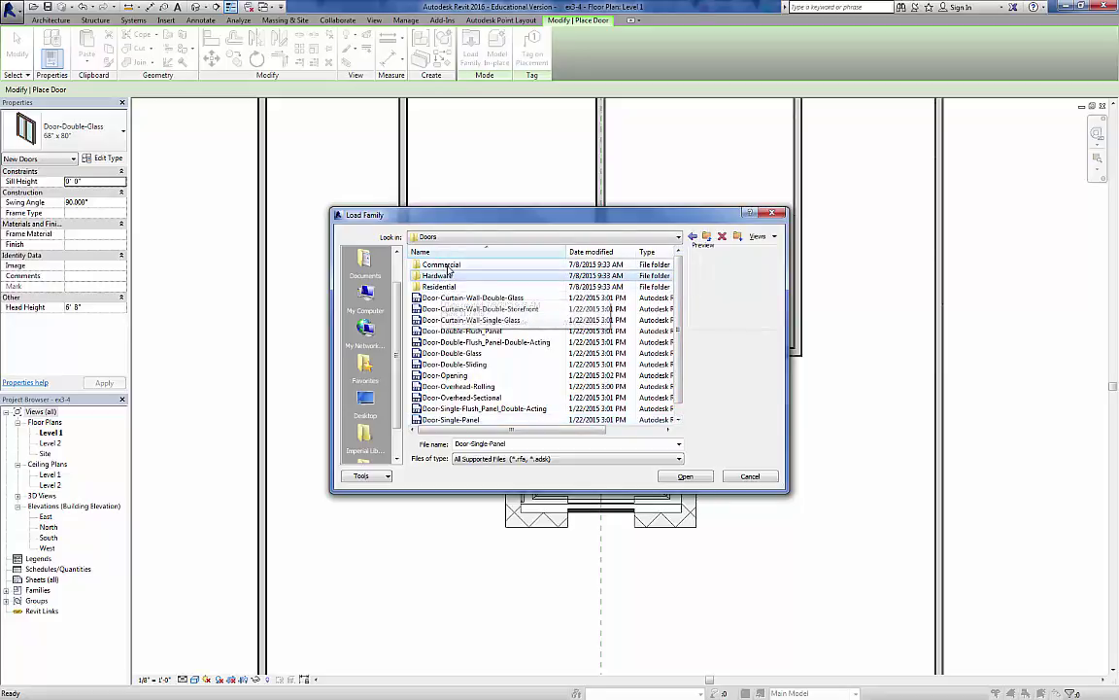
double_click(441, 265)
left_click(491, 265)
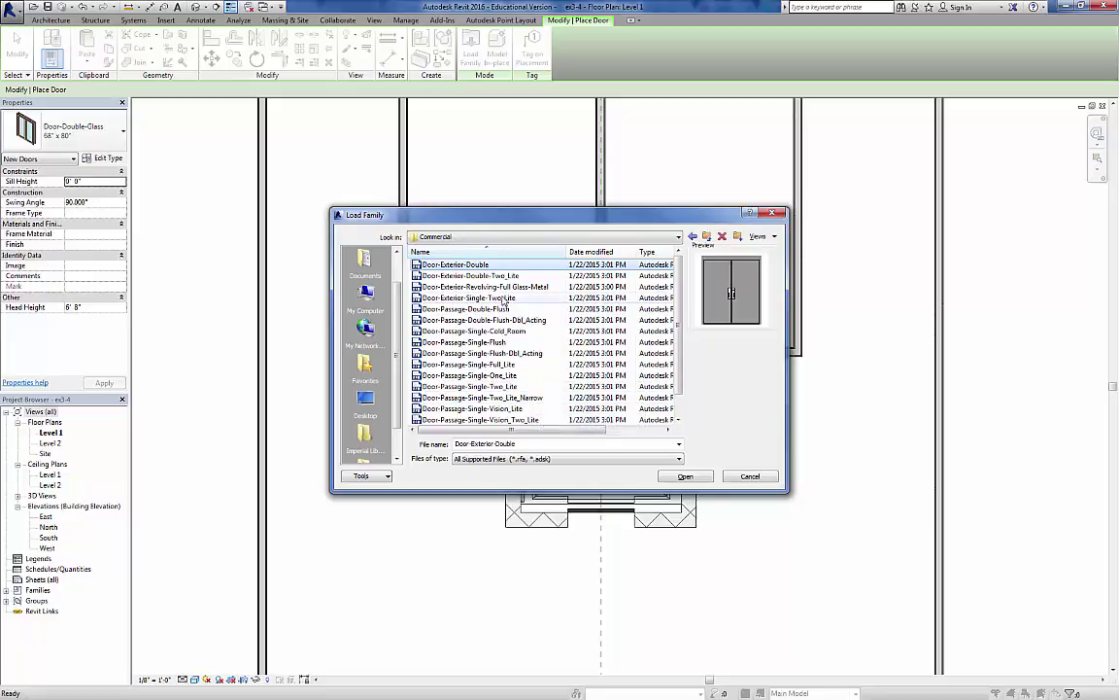
scroll(504, 301, "down", 1)
left_click(506, 406)
left_click(506, 398)
left_click(512, 386)
left_click(514, 376)
left_click(515, 365)
left_click(509, 343)
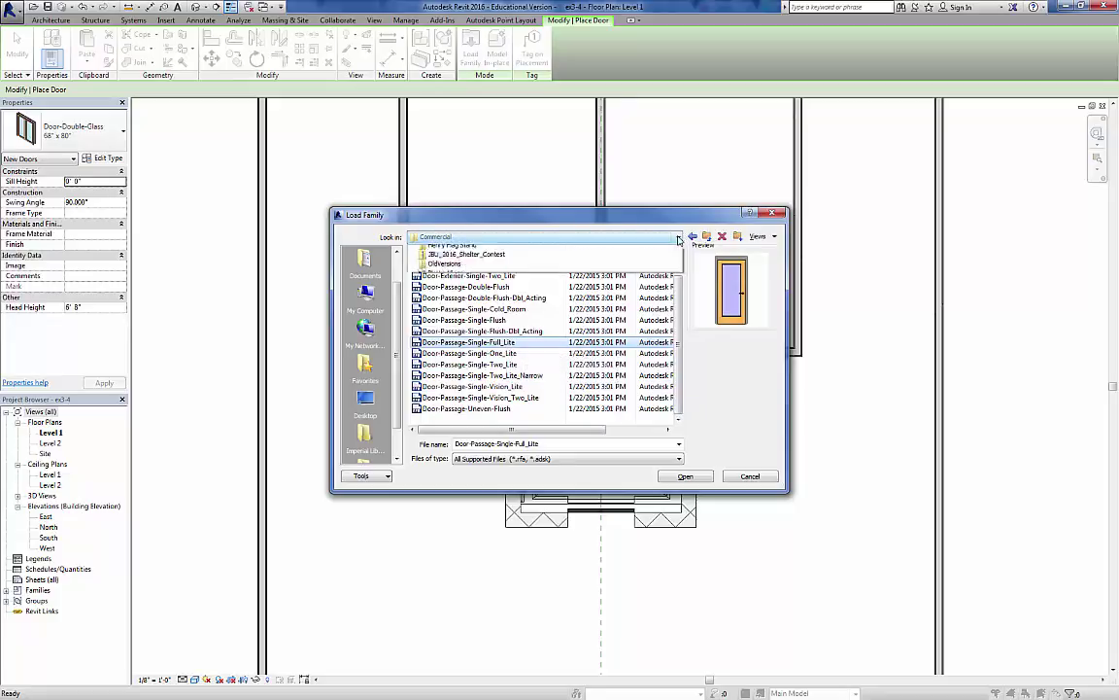
Load Door-Exterior-Side_Lite-Full Flat Glass-Wood_Clad from the Residential folder and accept its size types.
left_click(507, 237)
key("Escape")
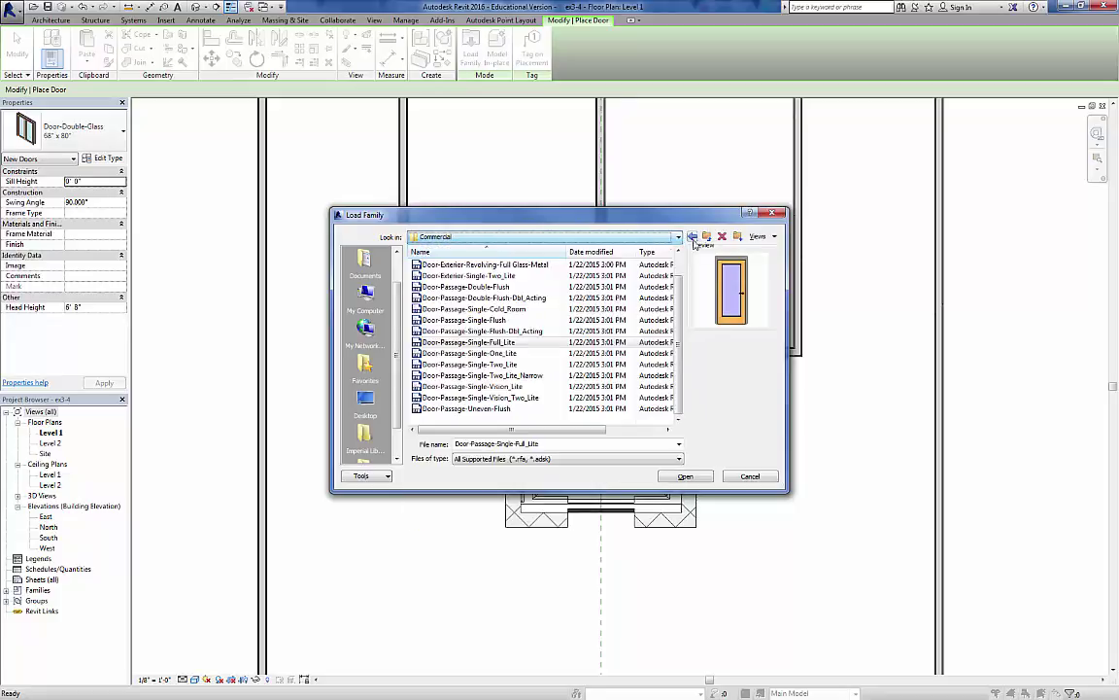
key("BackSpace")
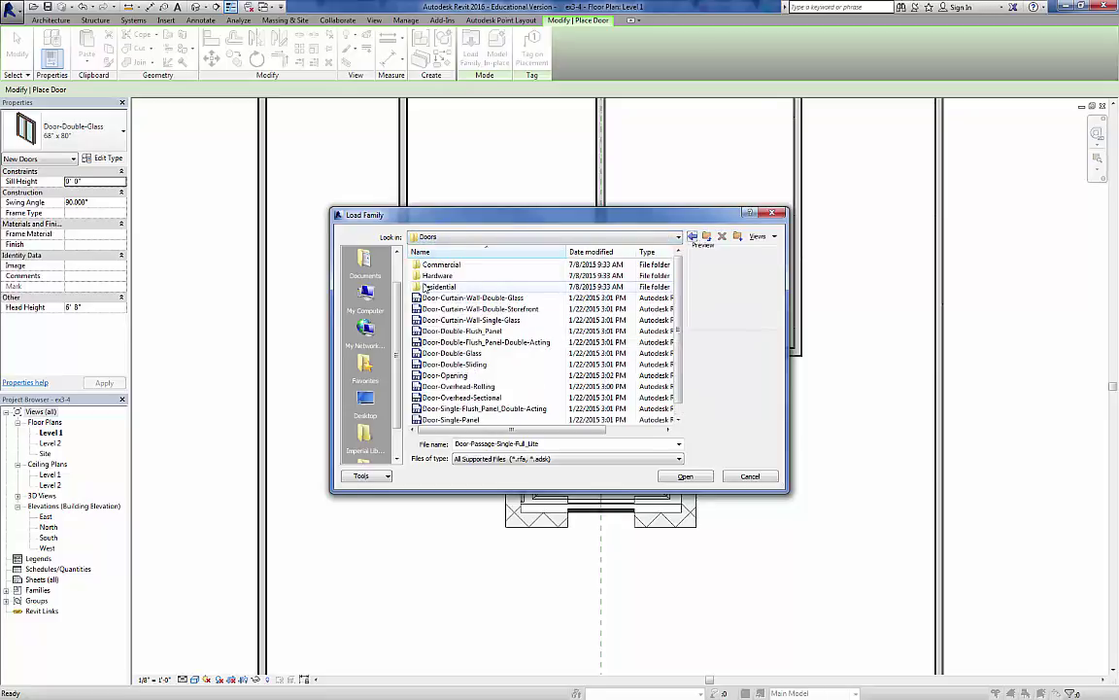
double_click(439, 287)
left_click(511, 265)
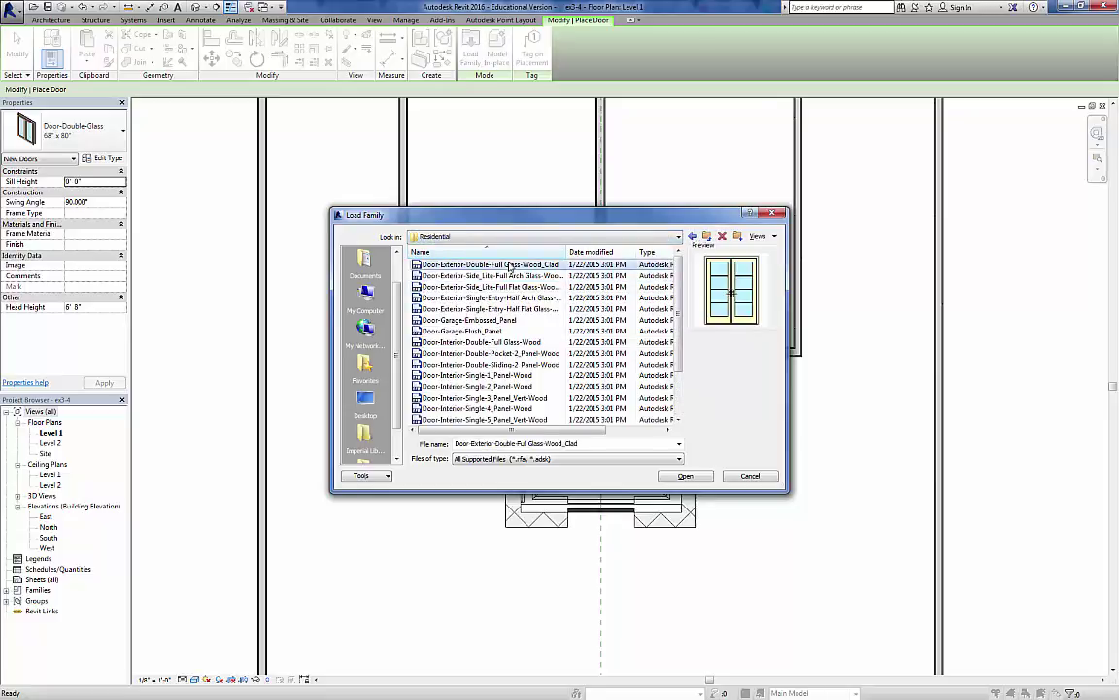
key("Down")
key("Down")
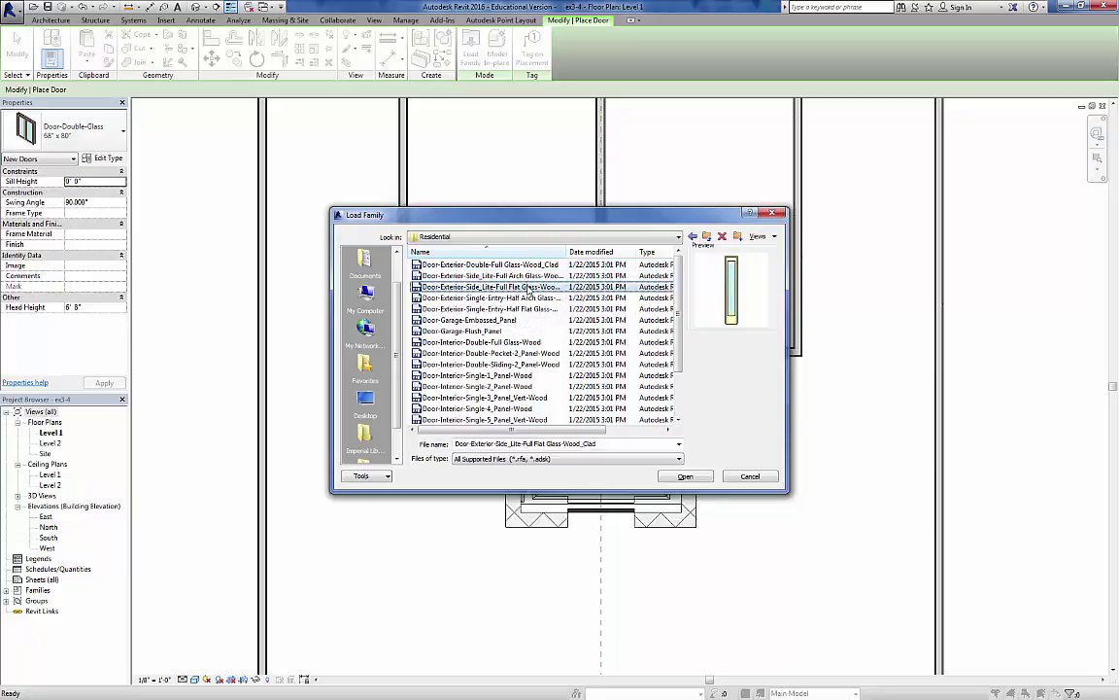
double_click(526, 288)
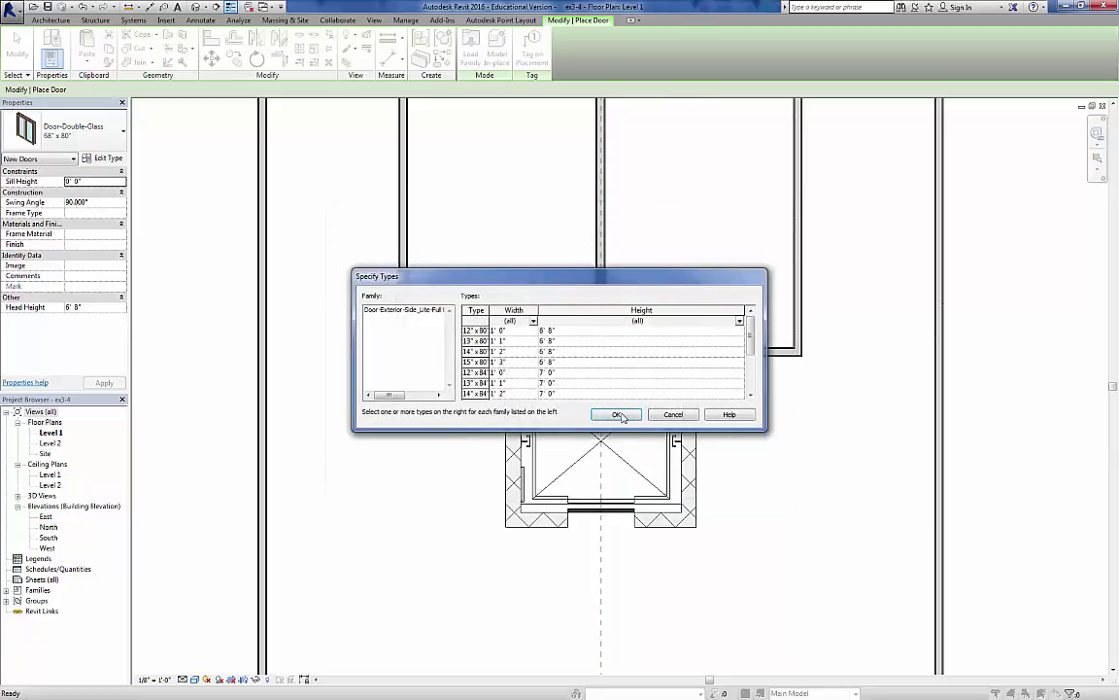
left_click(618, 415)
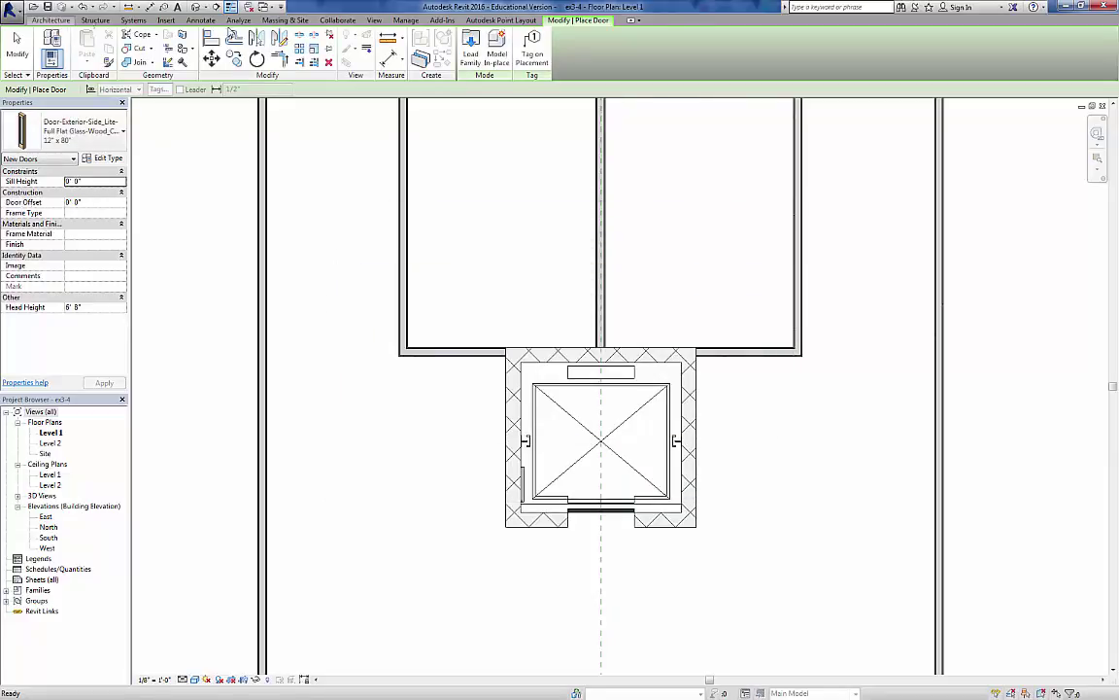
Preview the Doors > Residential families in the library and close it without loading any.
left_click(476, 60)
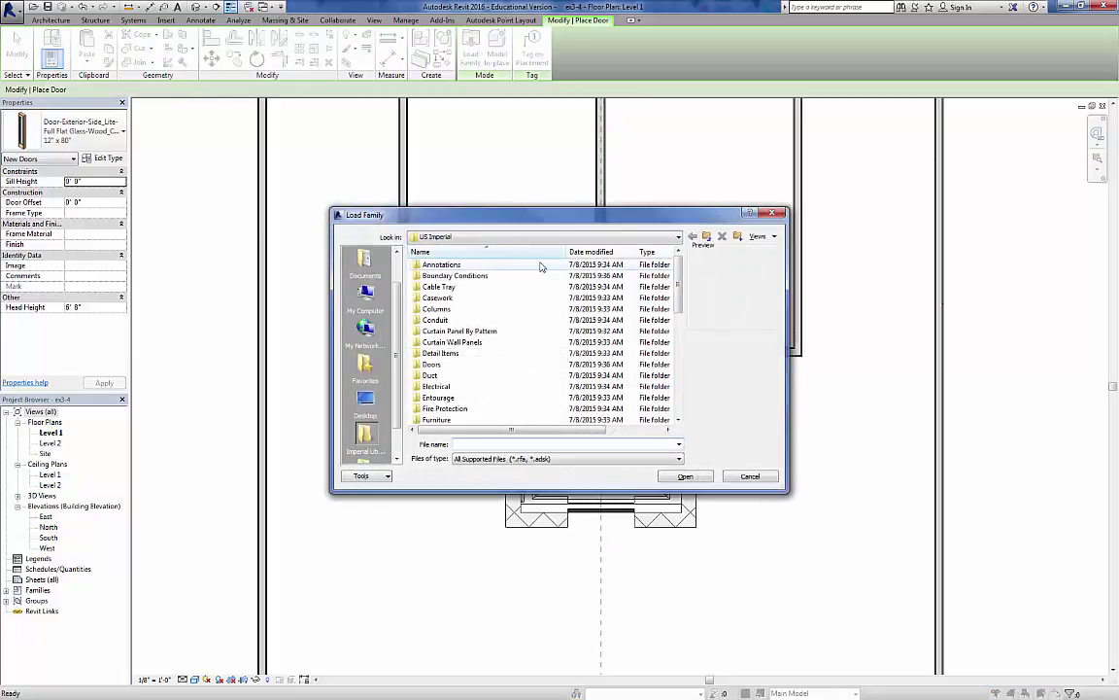
double_click(431, 365)
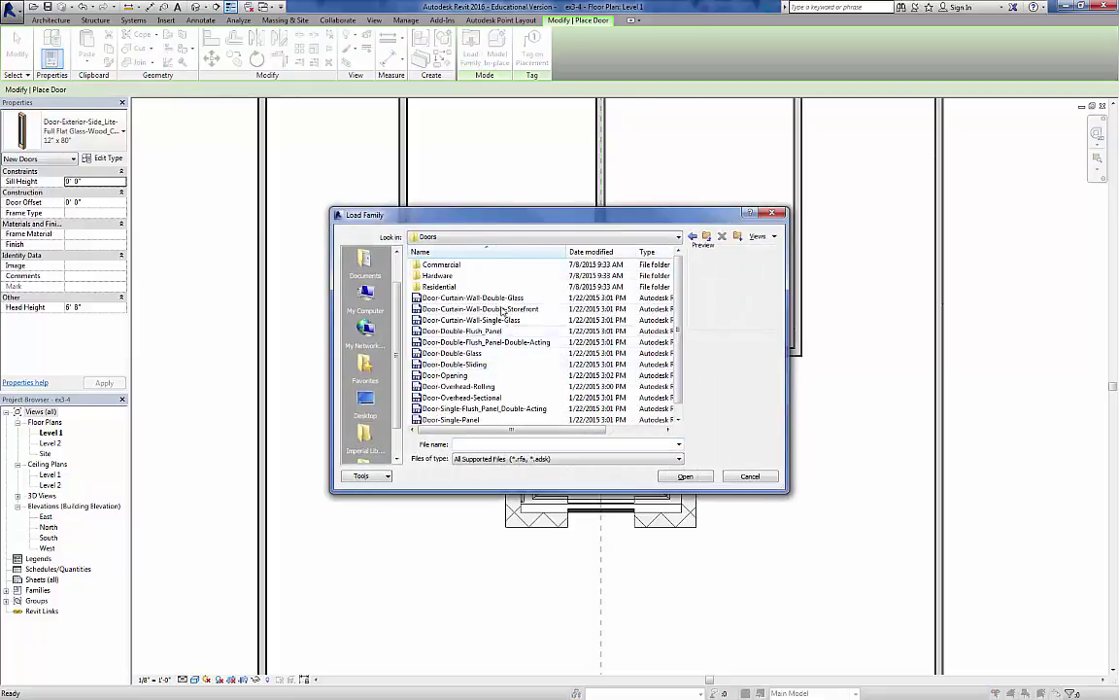
double_click(480, 288)
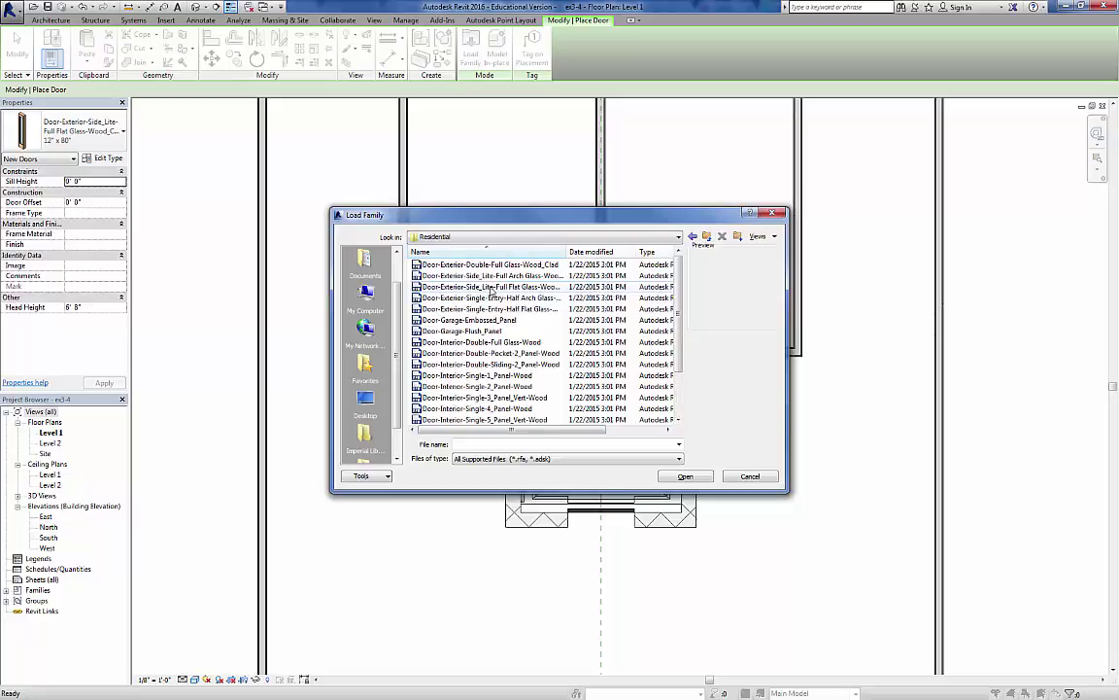
left_click(491, 288)
key("Down")
key("Down")
key("Down")
key("Down")
key("Down")
key("Down")
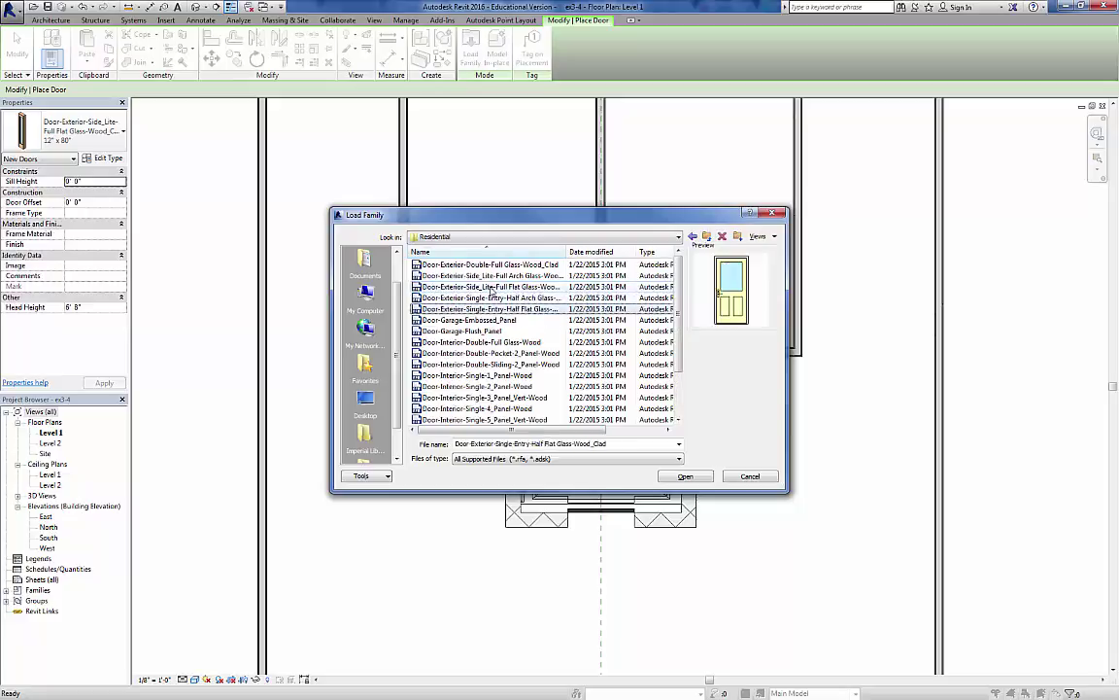
key("Down")
key("Down")
key("Down")
key("Down")
key("Down")
key("Down")
key("Down")
key("Down")
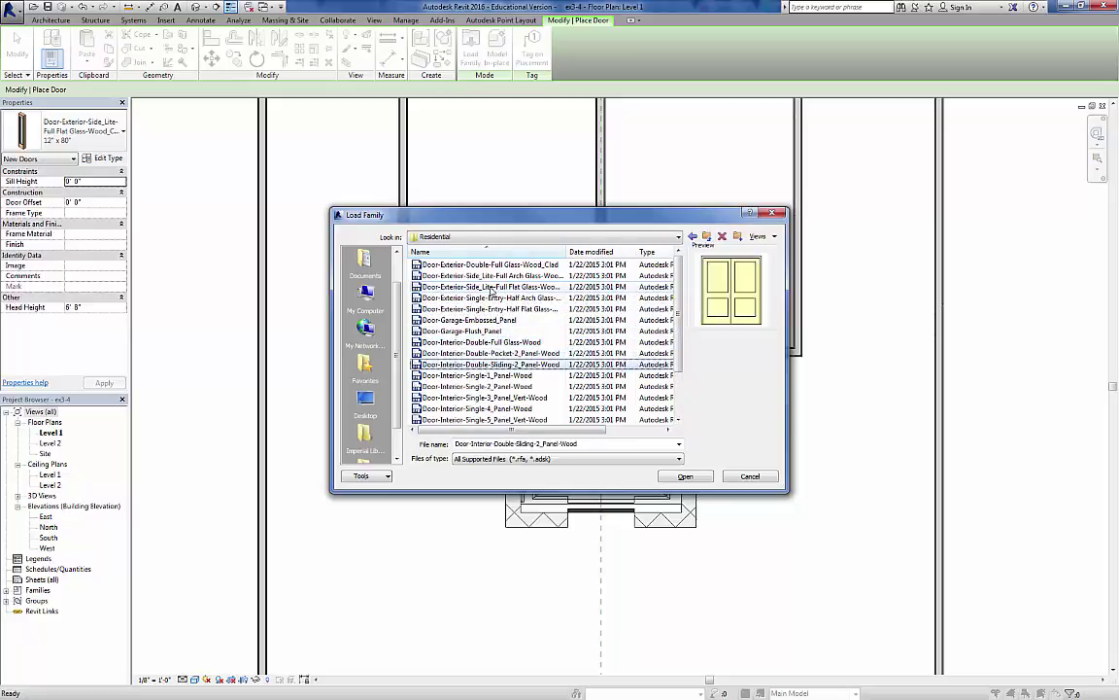
key("Down")
key("Down")
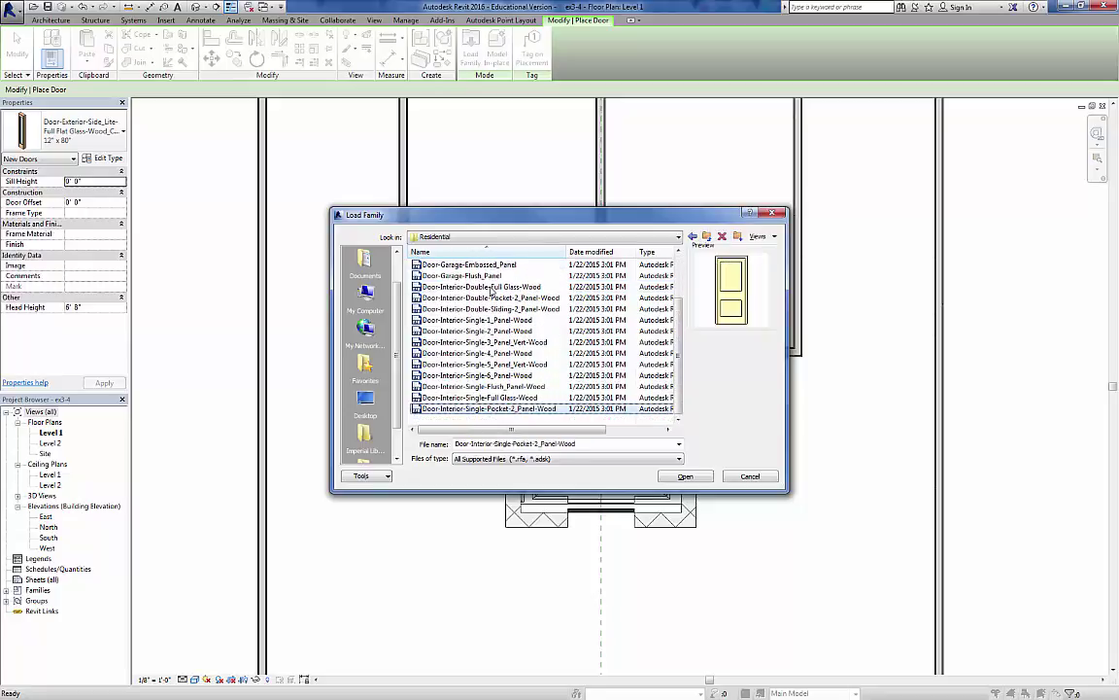
key("Up")
key("Up")
key("Up")
key("Up")
key("Up")
key("Up")
key("Up")
key("Up")
key("Up")
key("Up")
key("Up")
key("Up")
key("Up")
key("Up")
key("Up")
key("Up")
key("Up")
key("Up")
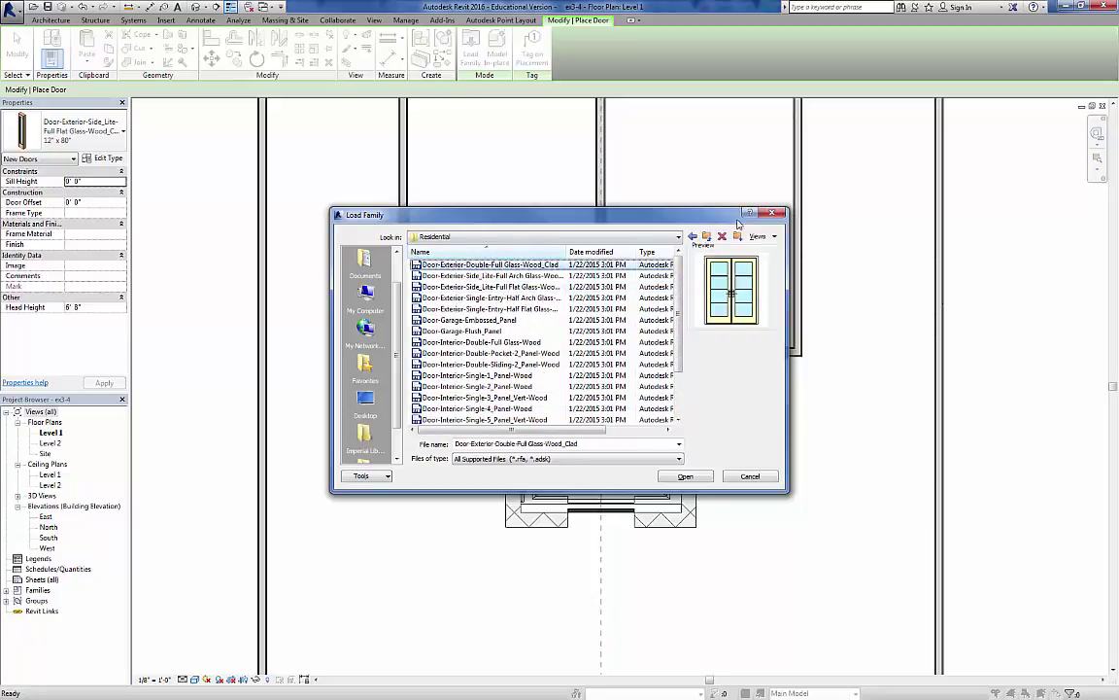
key("Escape")
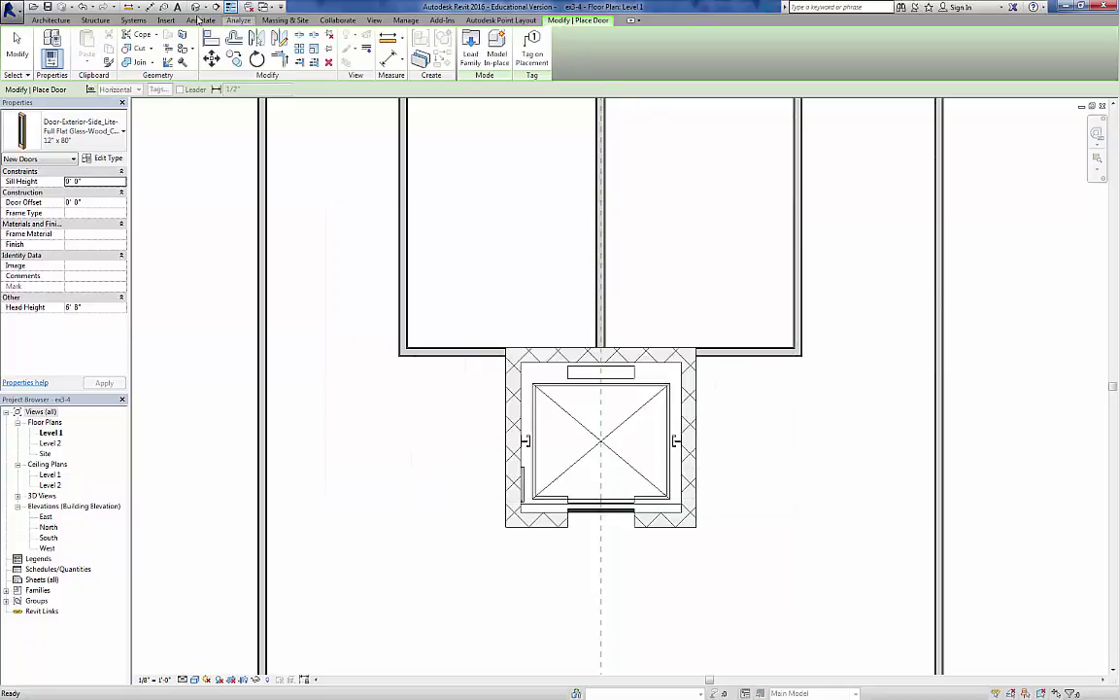
Search Autodesk Seek online for 'Door Single-Glass'.
left_click(167, 20)
left_click_drag(507, 44, 374, 45)
type("El")
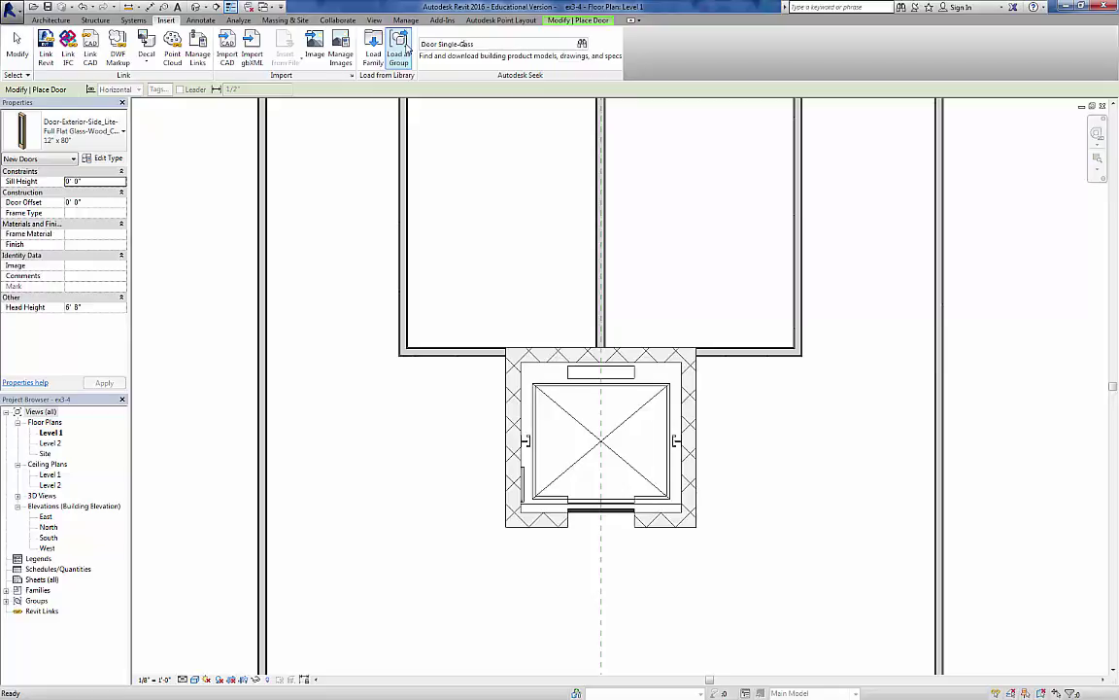
key("Return")
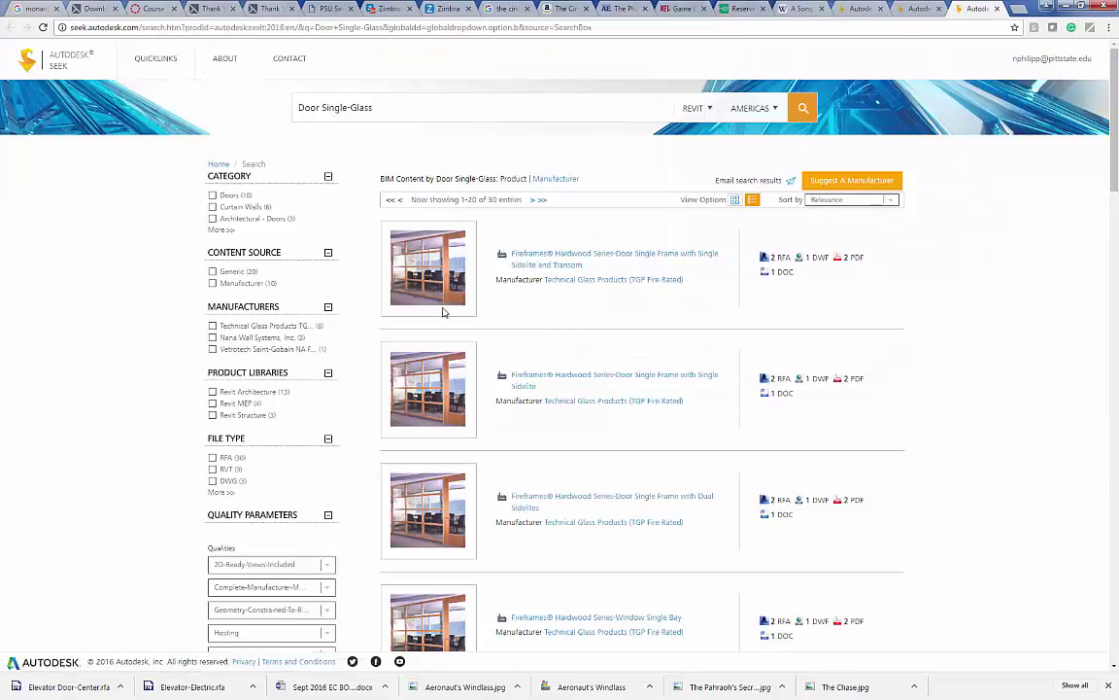
Filter results to Generic, download Single-Glass 1's Revit 2012 file and open it in Revit.
left_click(213, 272)
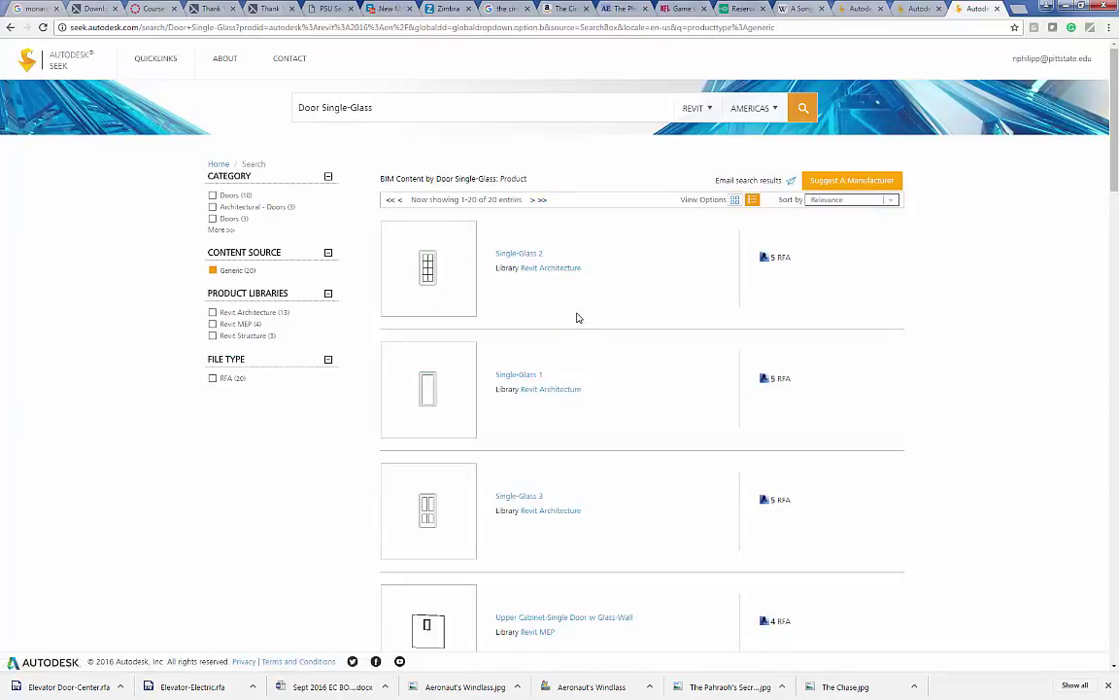
scroll(569, 292, "down", 4)
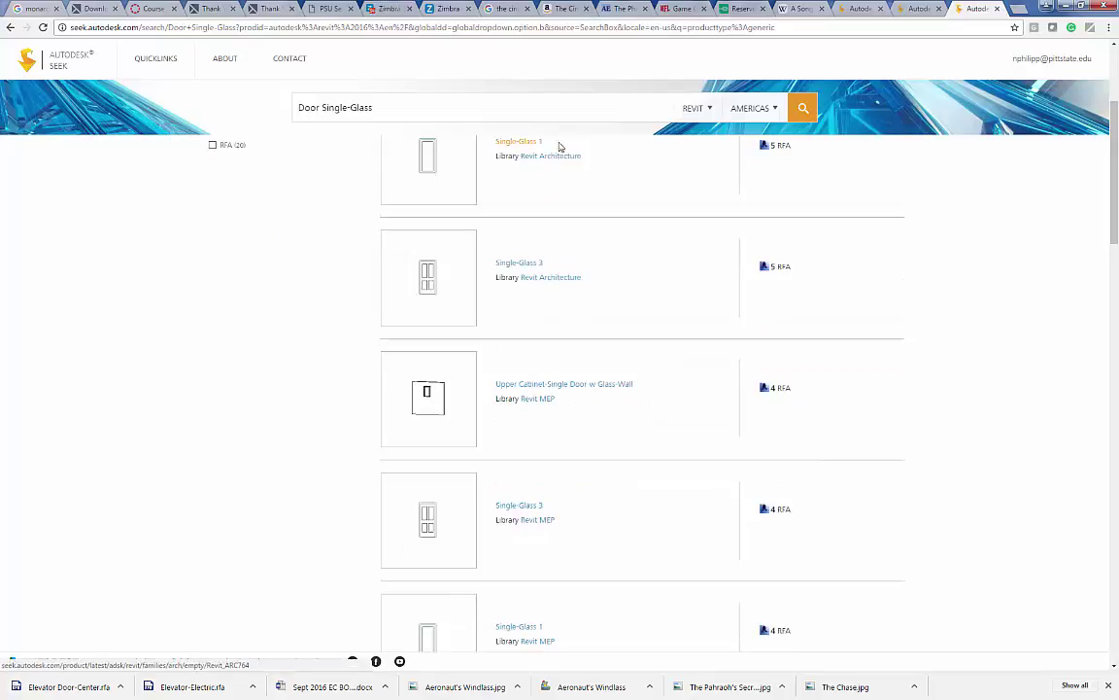
left_click(774, 144)
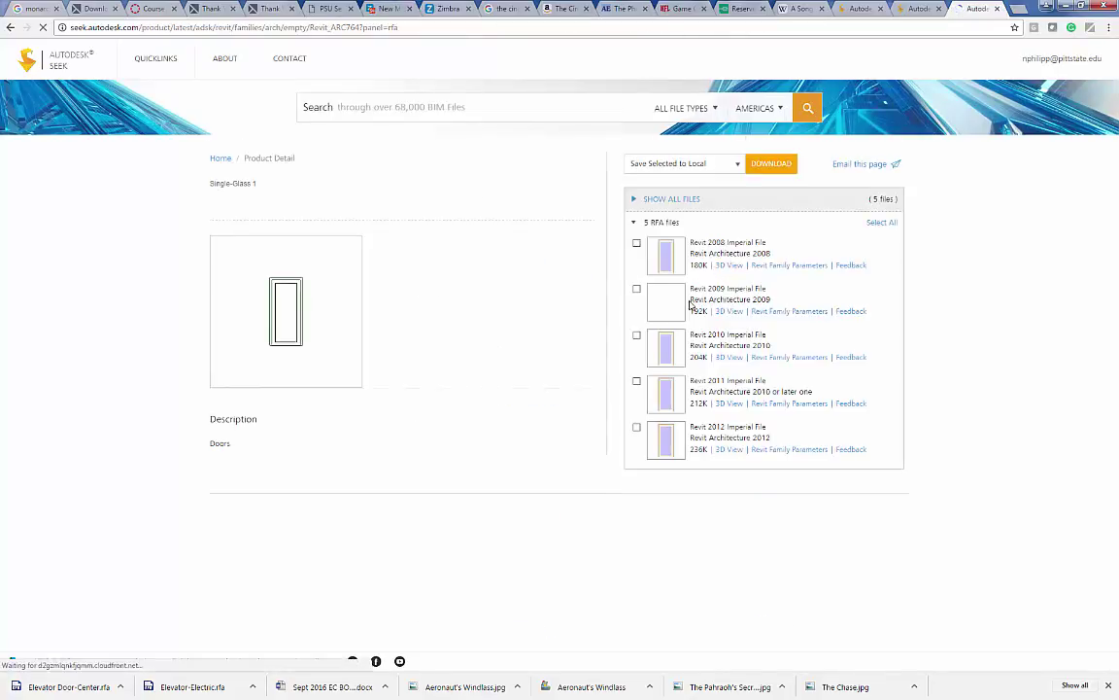
left_click(636, 428)
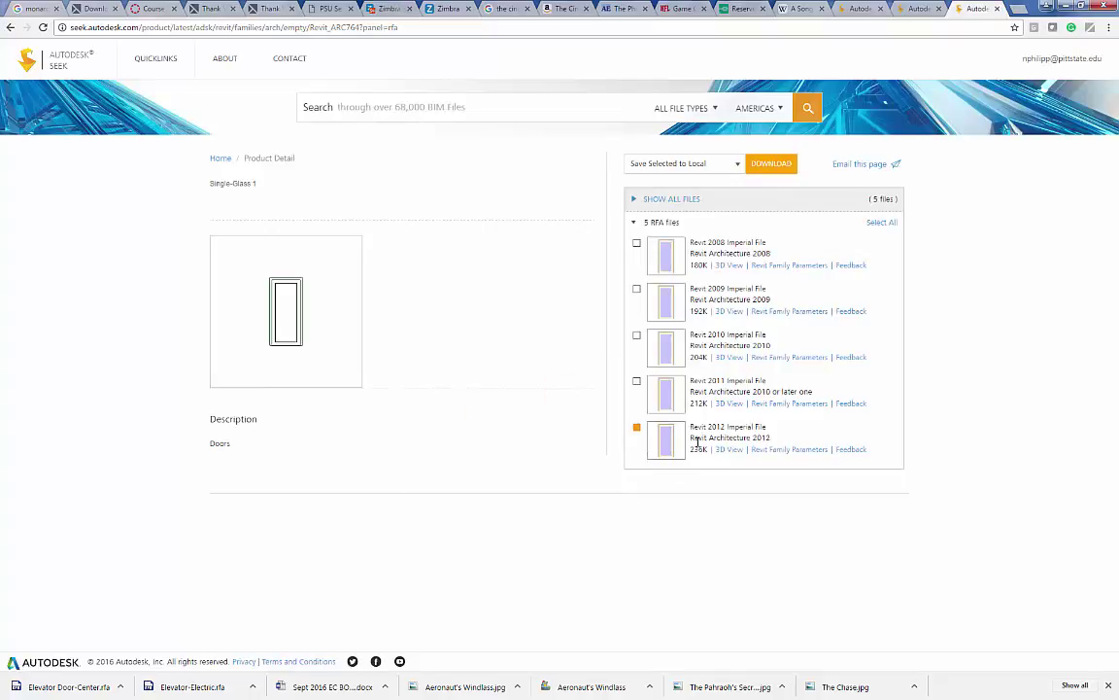
left_click(783, 167)
left_click(51, 690)
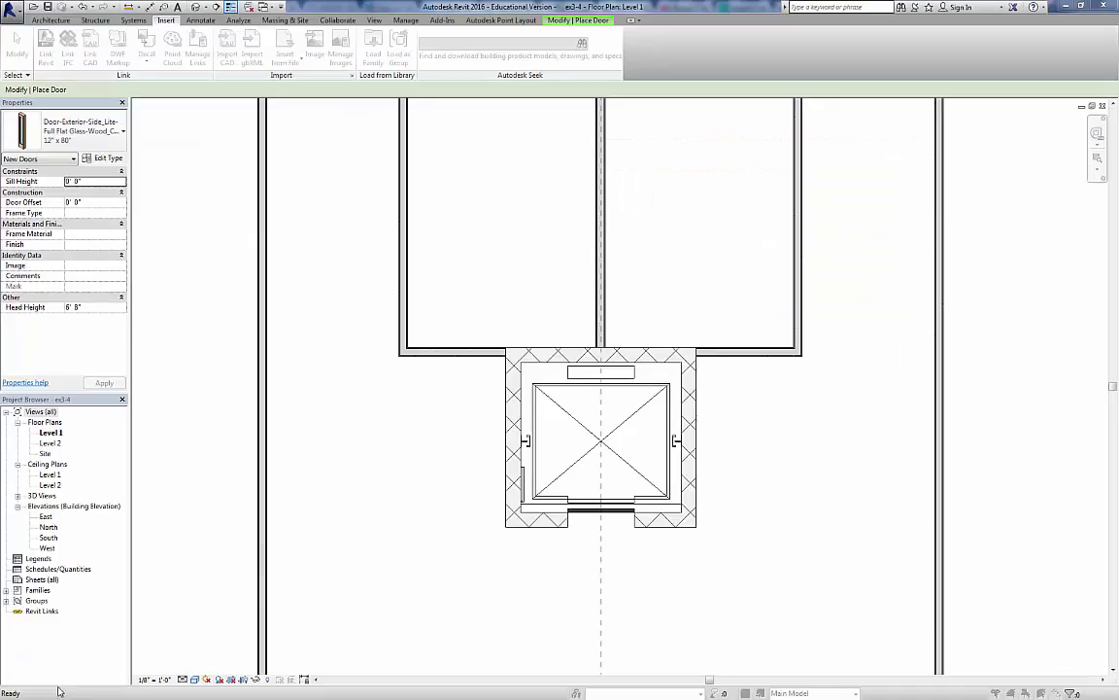
Upgrade and load Single-Glass 1 36" x 84" into the project, then search Seek for 'Sidelights 1'.
left_click(512, 346)
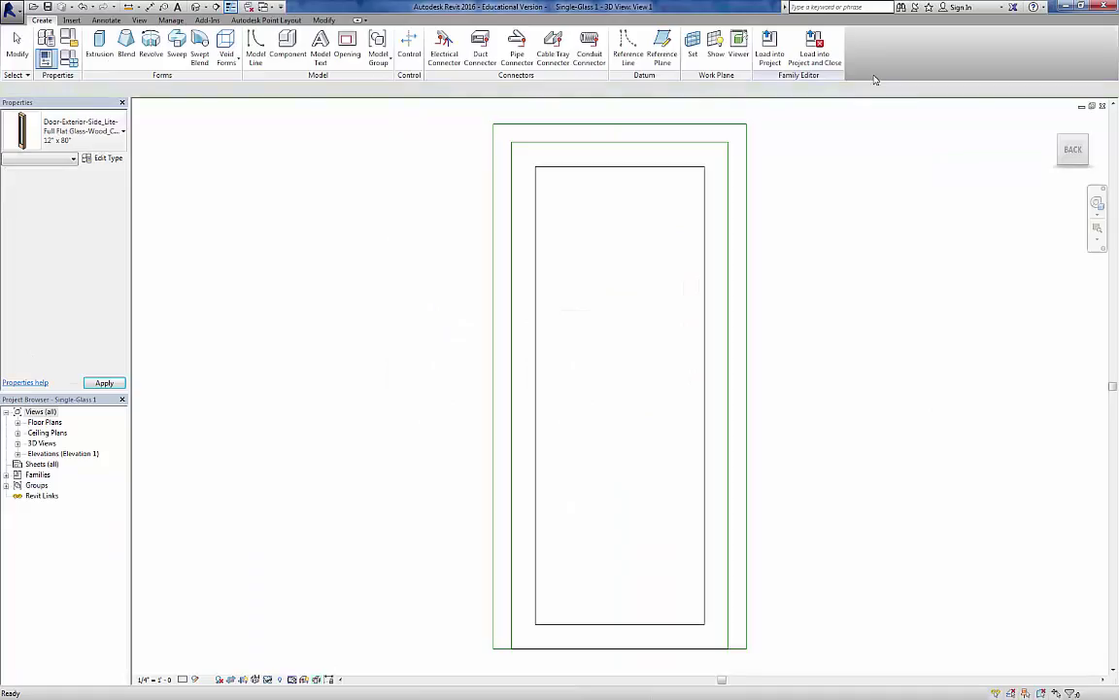
left_click(813, 44)
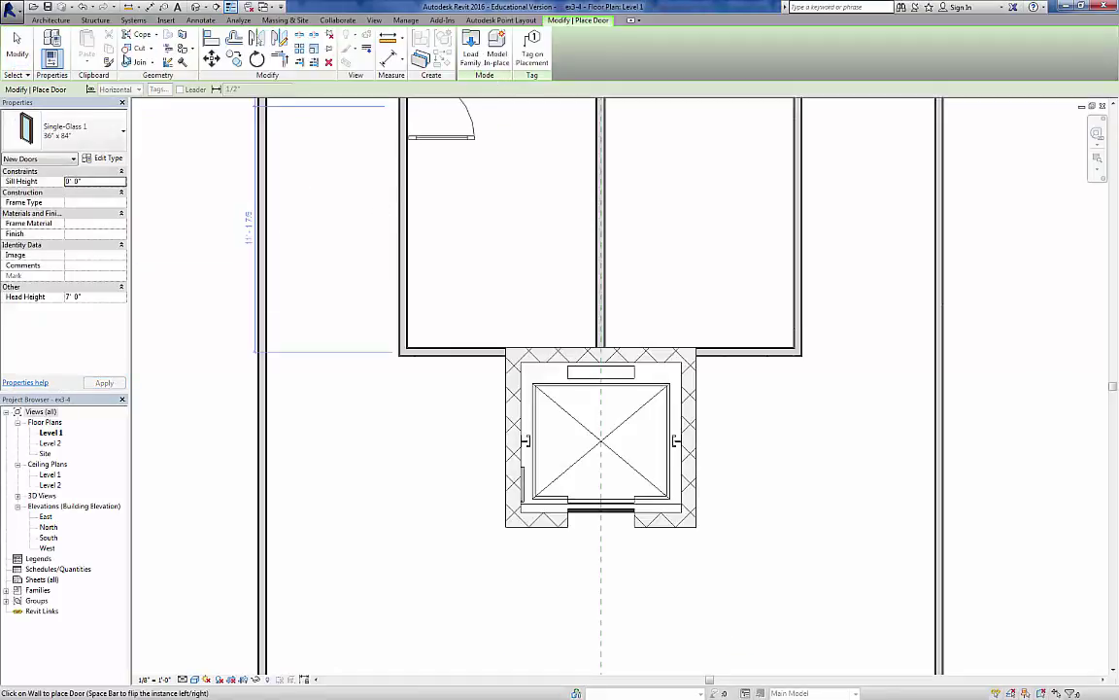
left_click(178, 21)
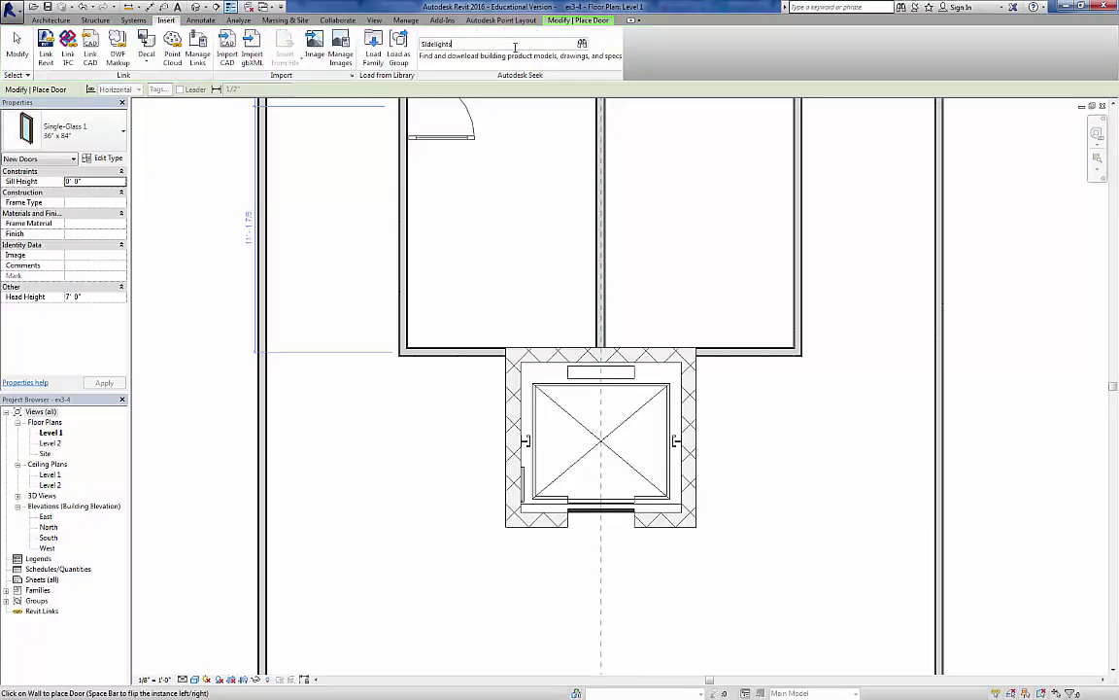
key("Return")
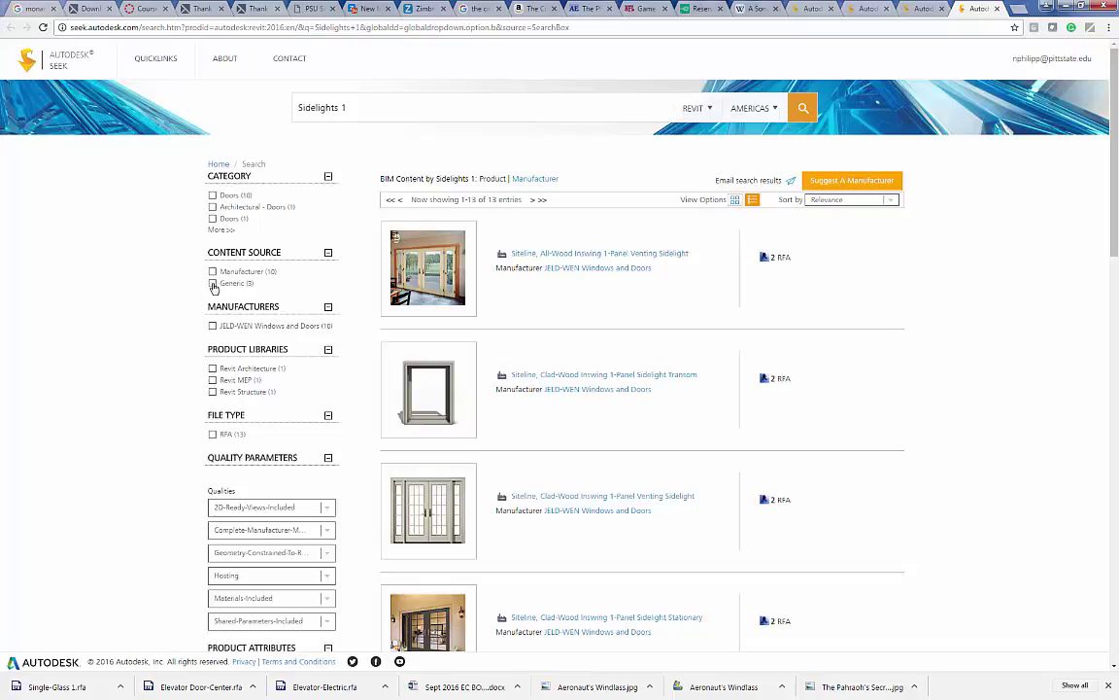
Filter to Generic content and download the first Sidelights 1 result's RFA file.
left_click(213, 284)
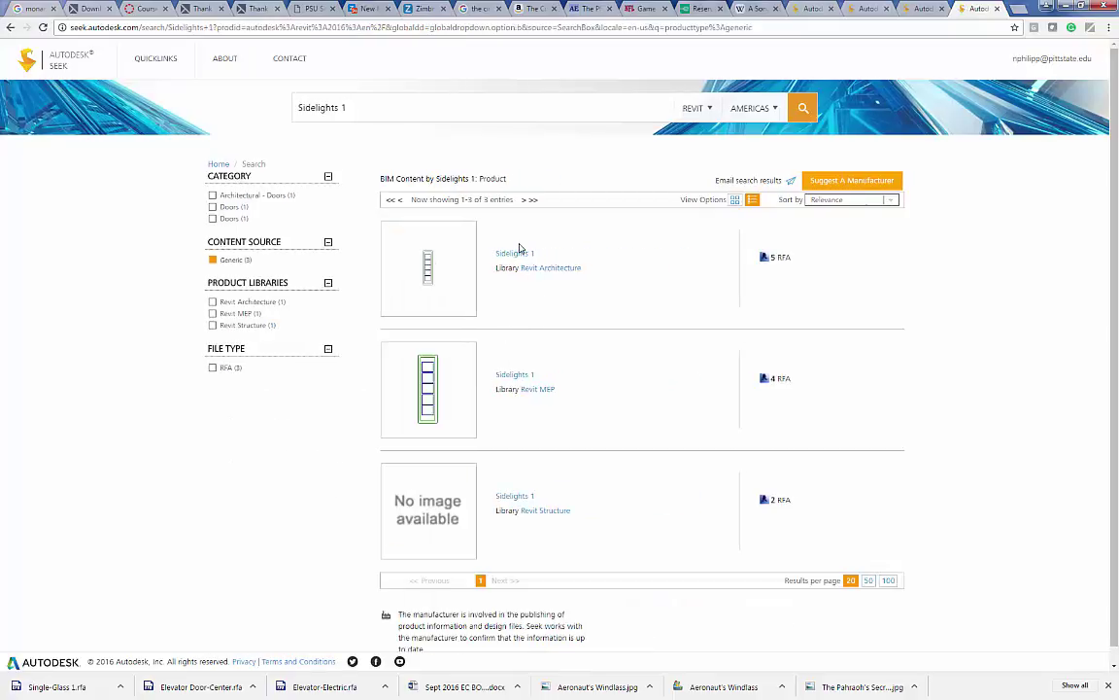
left_click(773, 259)
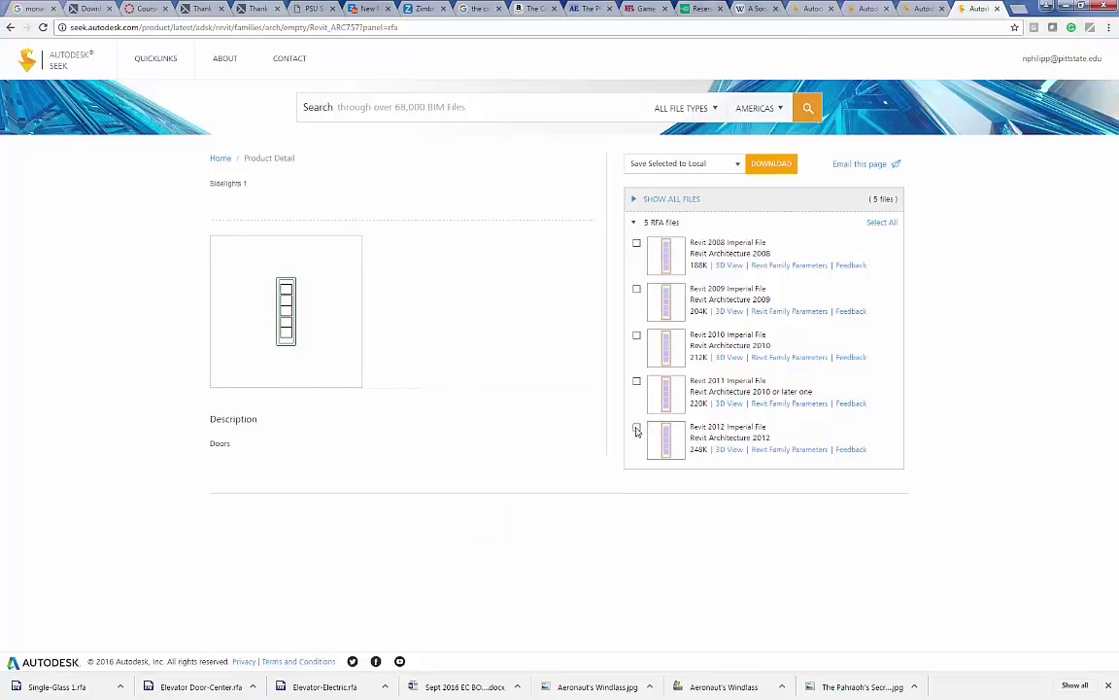
left_click(777, 165)
Open the downloaded Sidelights 1 file, upgrade it and load it into the project.
left_click(62, 687)
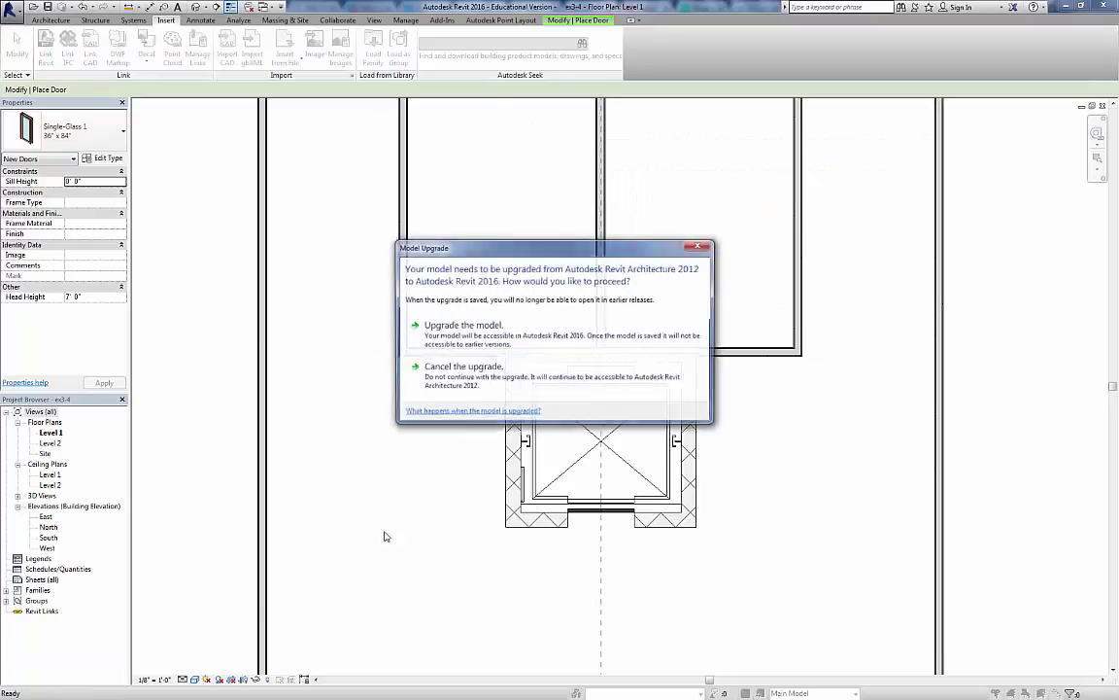
left_click(465, 322)
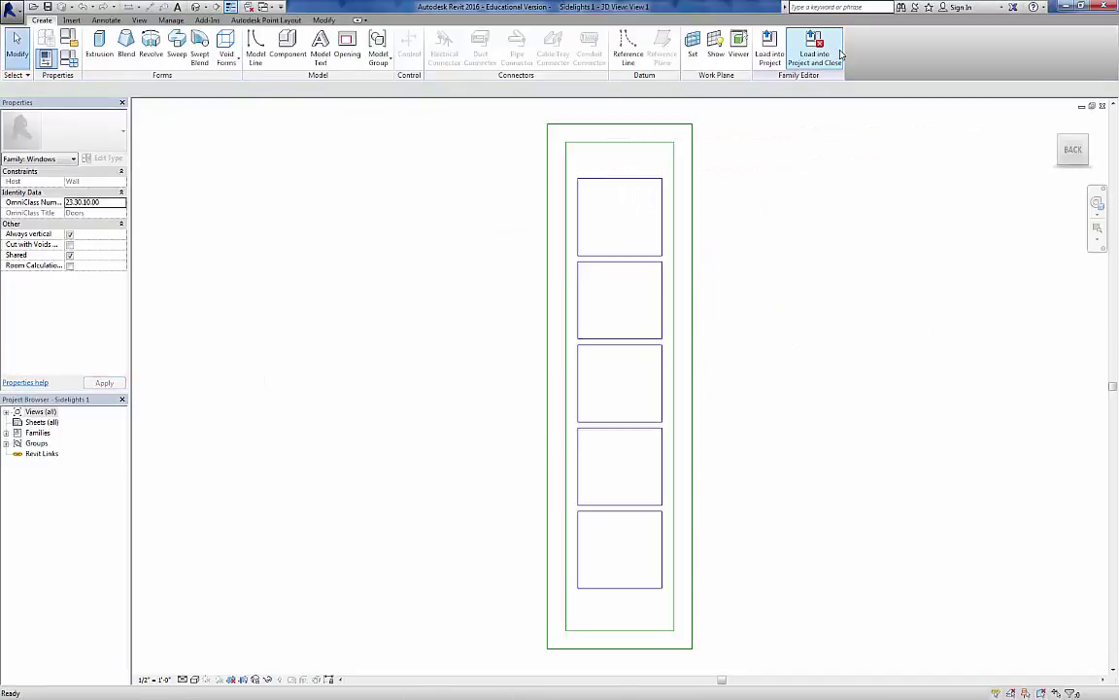
left_click(812, 49)
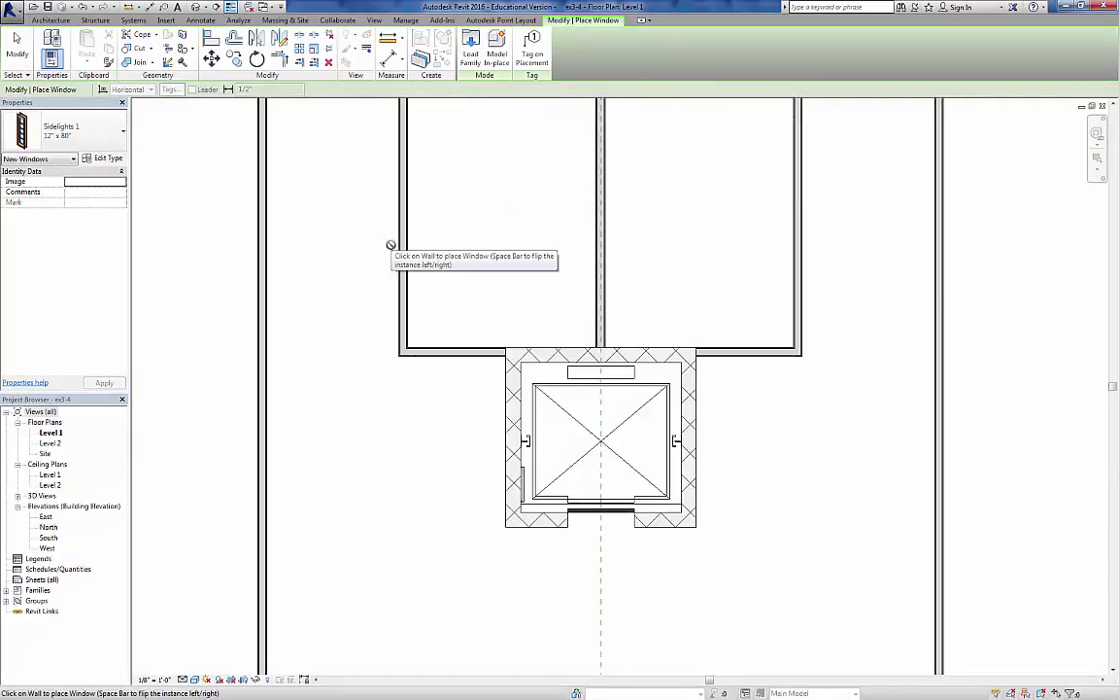
Bring the wall jog into view and restart door placement.
scroll(385, 292, "down", 5)
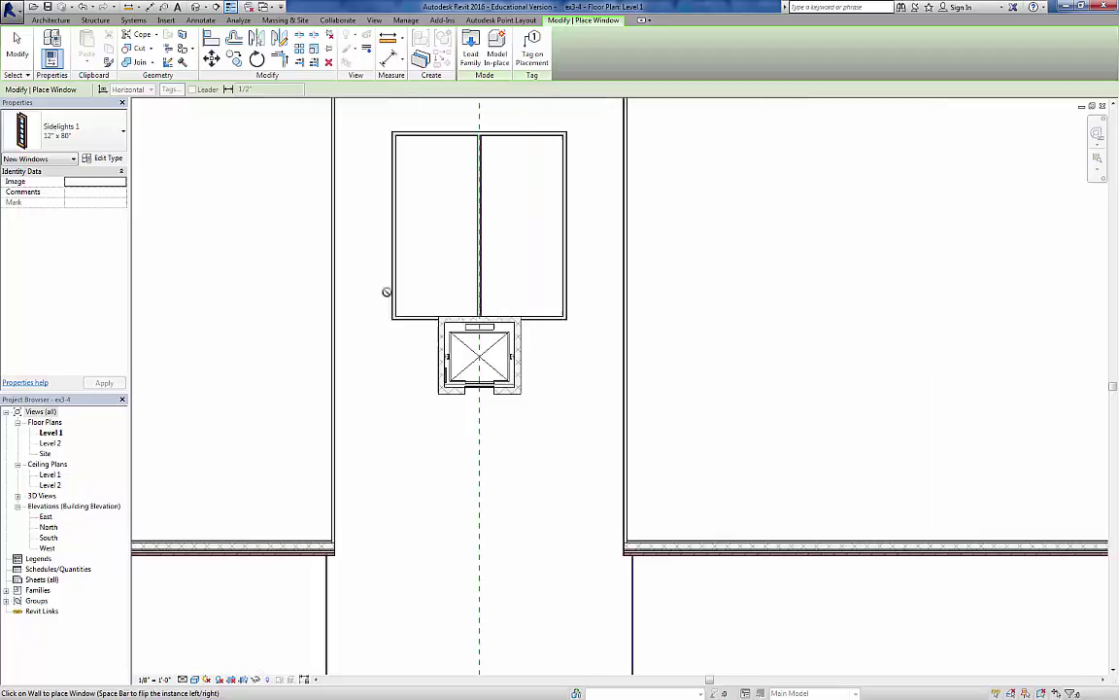
middle_click_drag(372, 310, 497, 305)
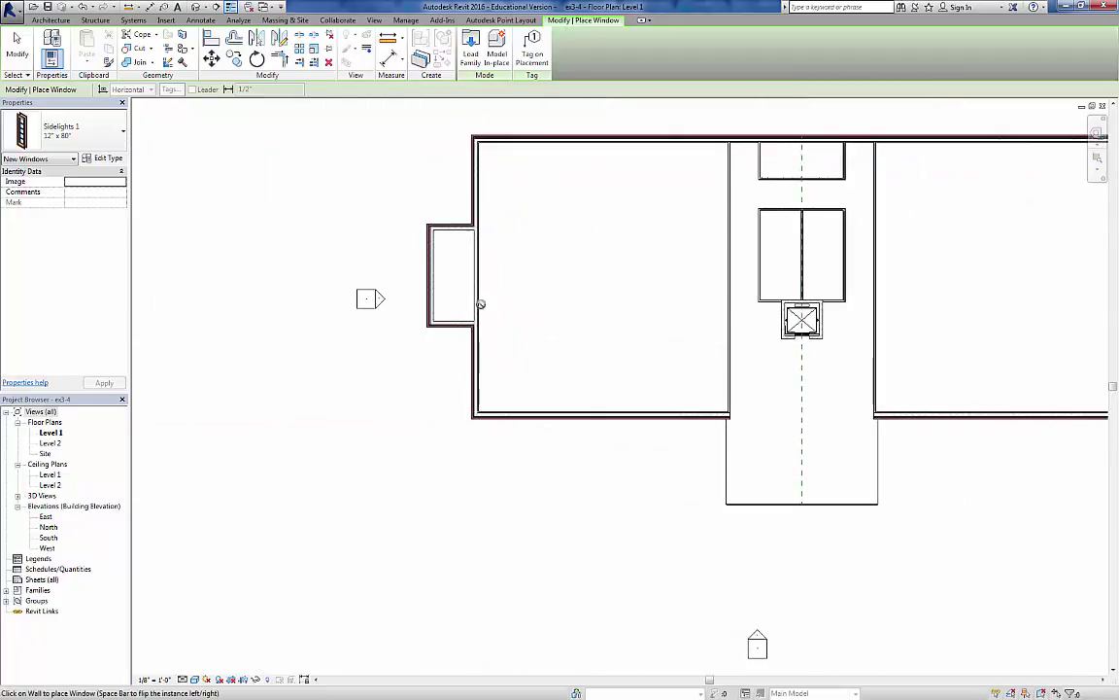
scroll(465, 305, "up", 4)
scroll(394, 295, "up", 1)
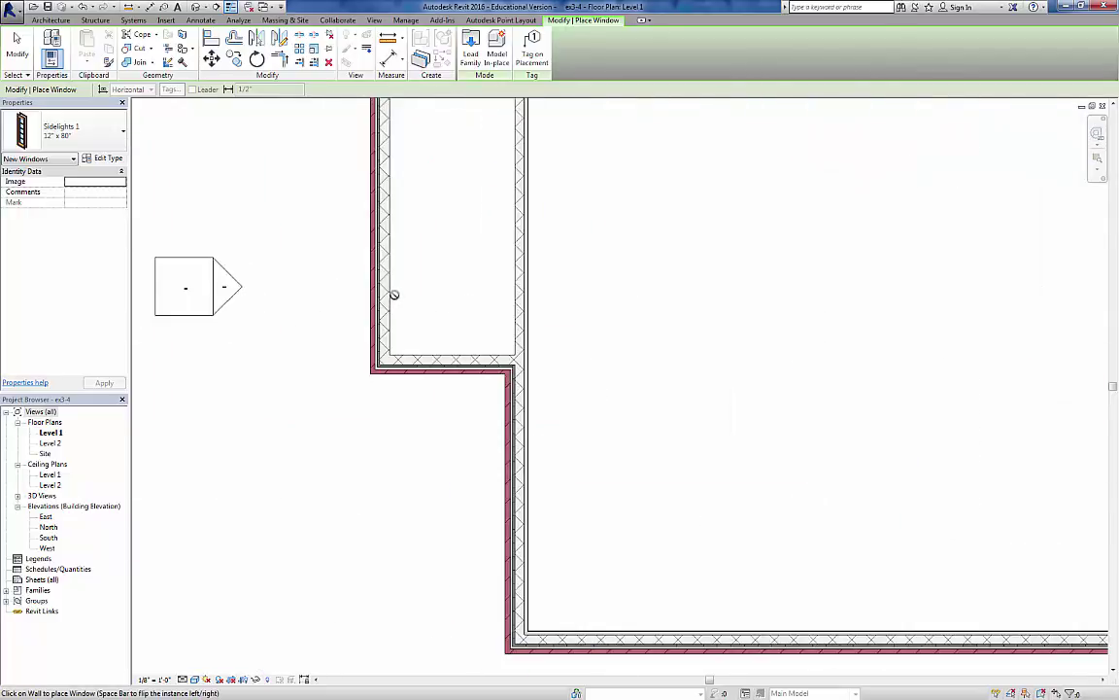
left_click(54, 19)
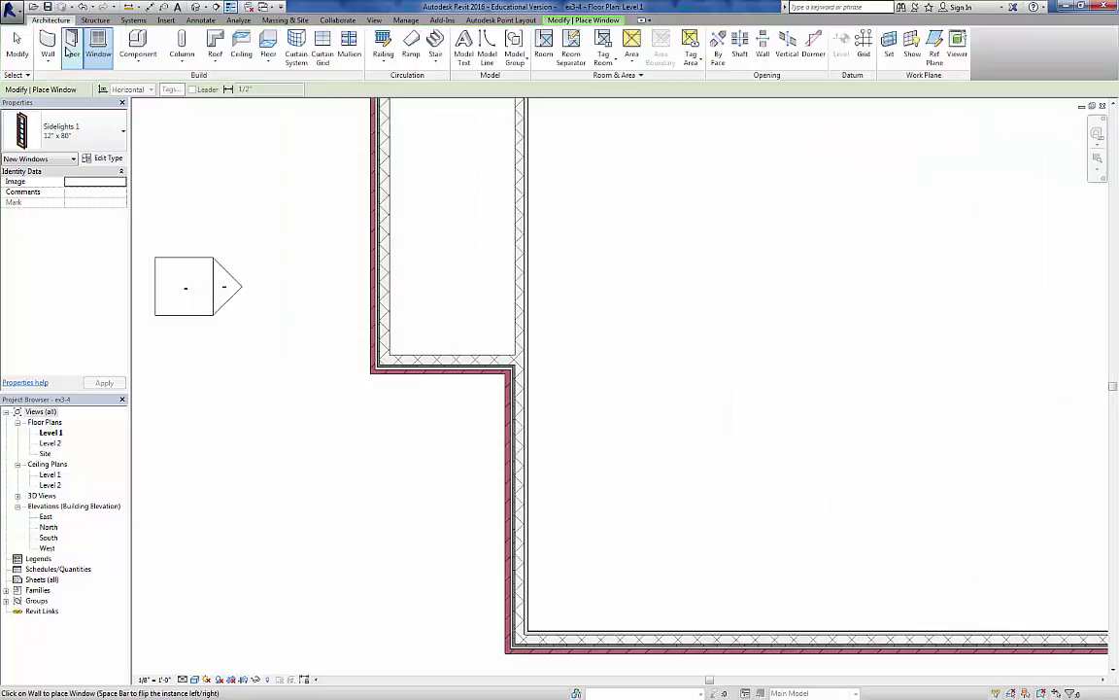
left_click(72, 41)
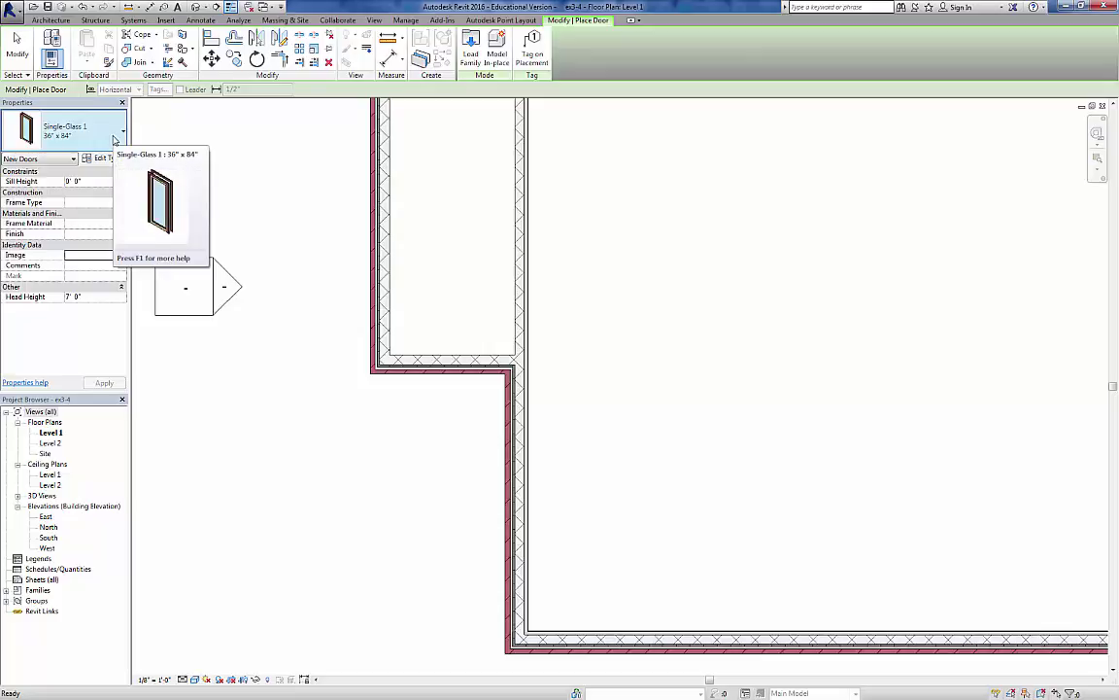
Place Single-Flush 36" x 84" doors in the left and right vestibule walls, then select the right one.
left_click(115, 138)
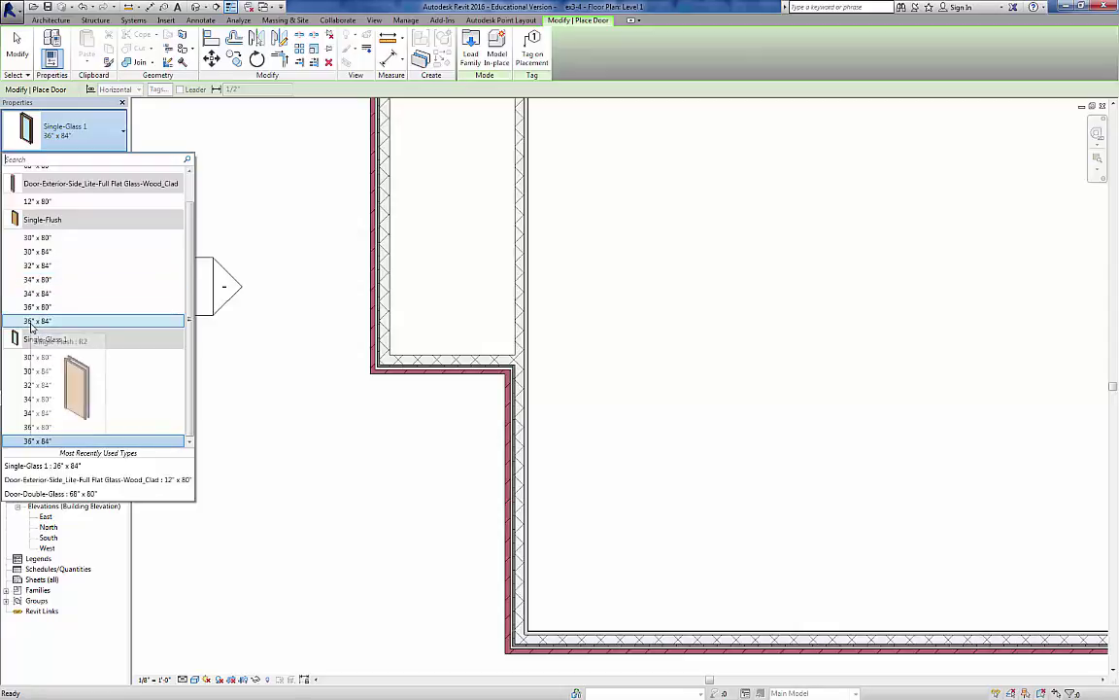
left_click(32, 323)
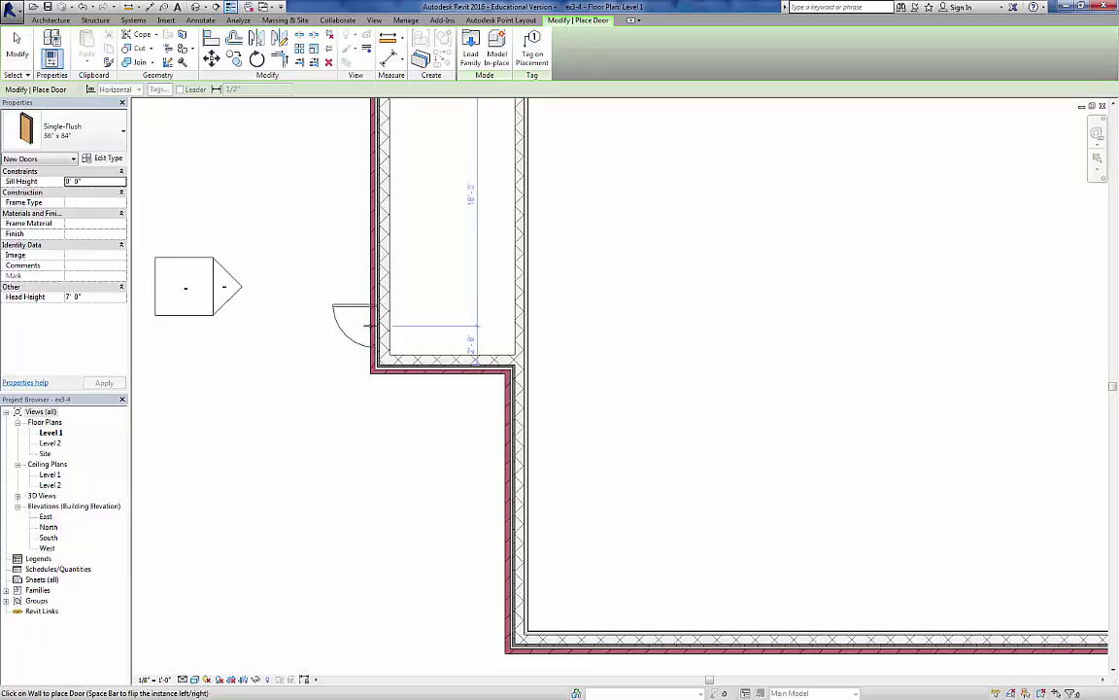
left_click(368, 326)
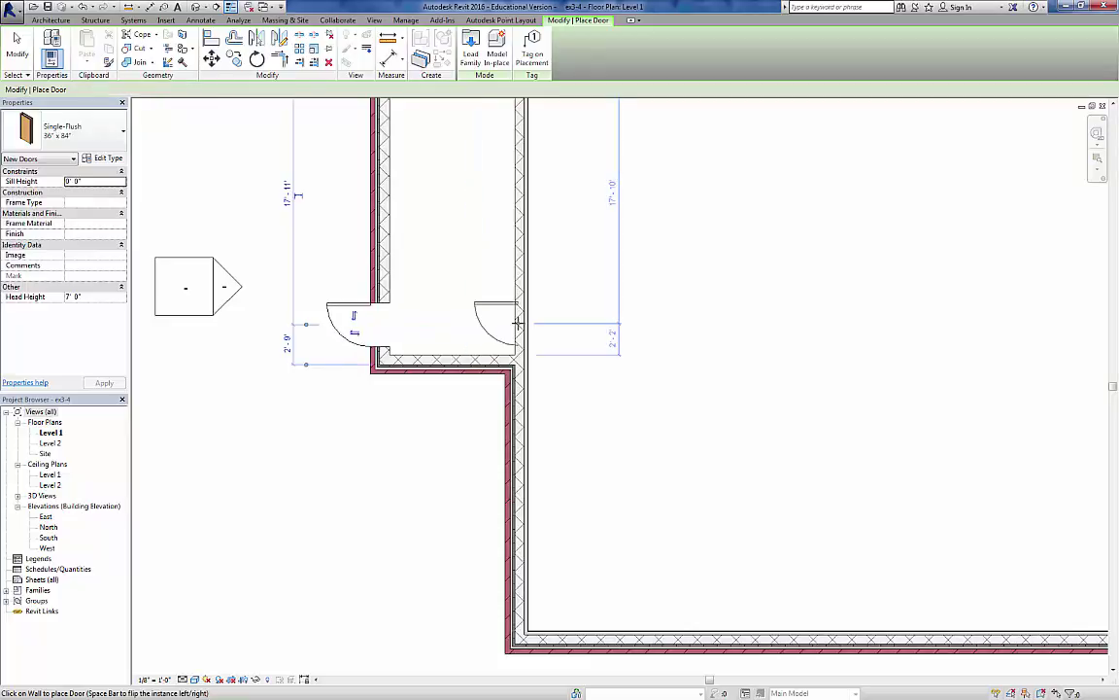
left_click(518, 323)
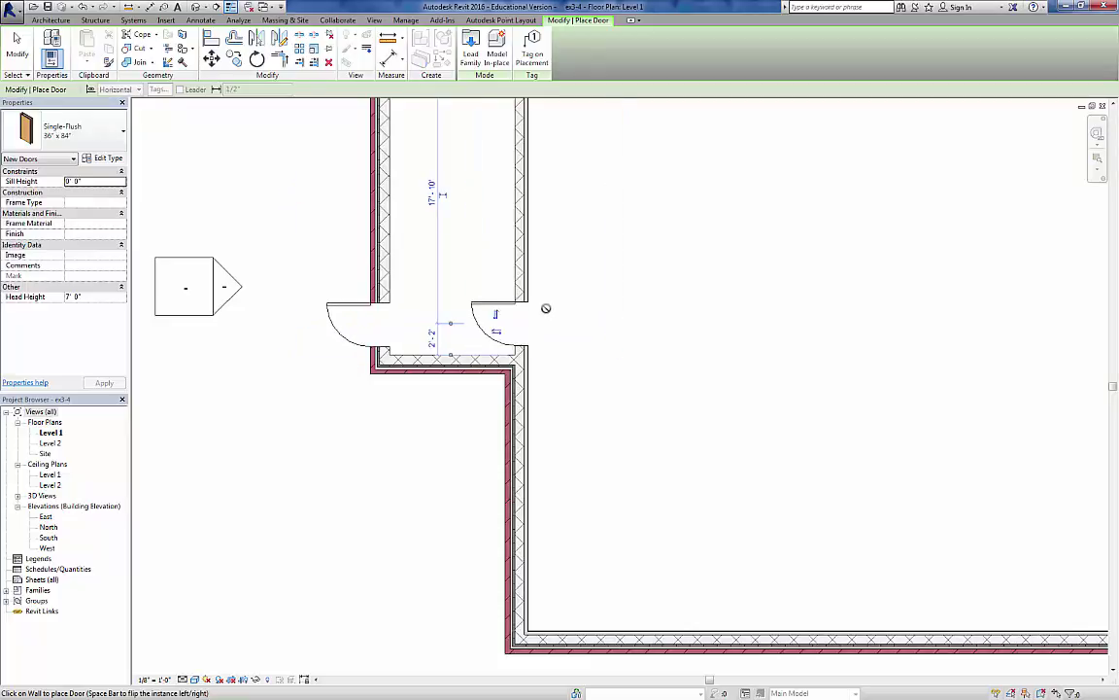
key("Escape")
key("Escape")
left_click(492, 320)
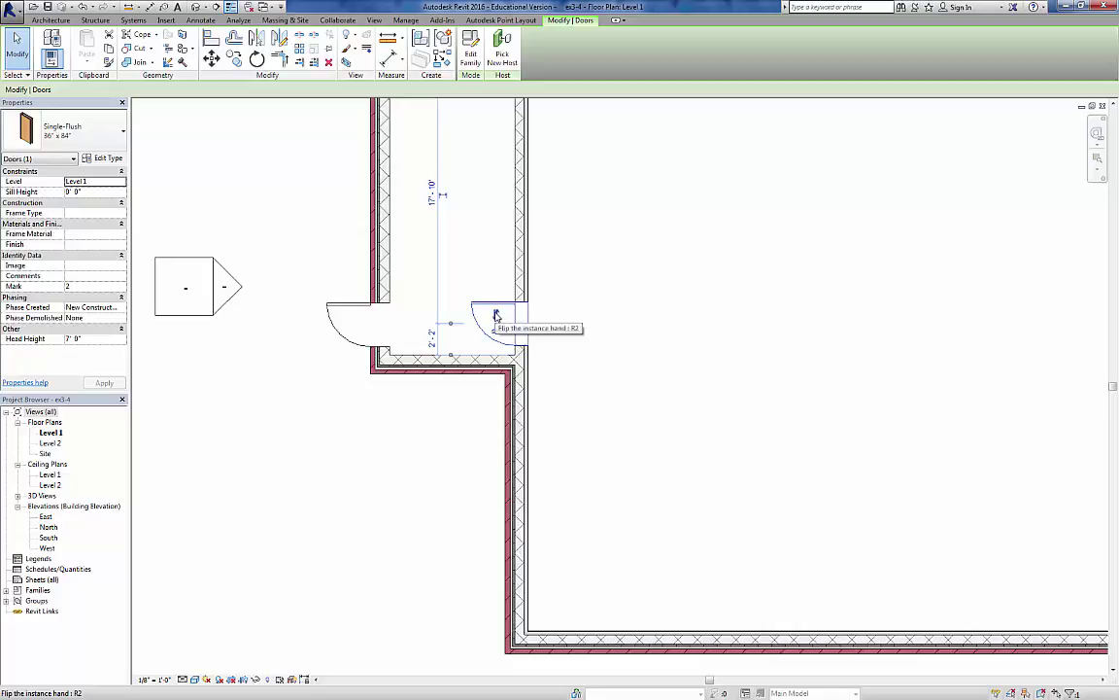
Flip the right vestibule door and set its offset from the bottom wall to 0'-0".
left_click(495, 316)
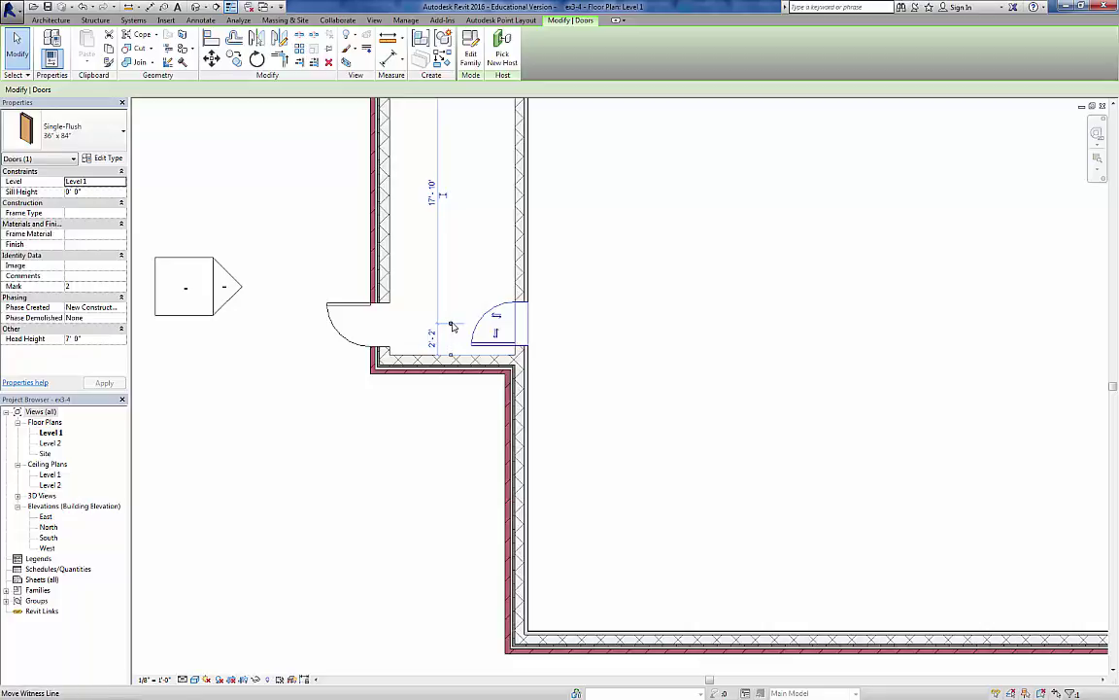
left_click_drag(452, 328, 442, 355)
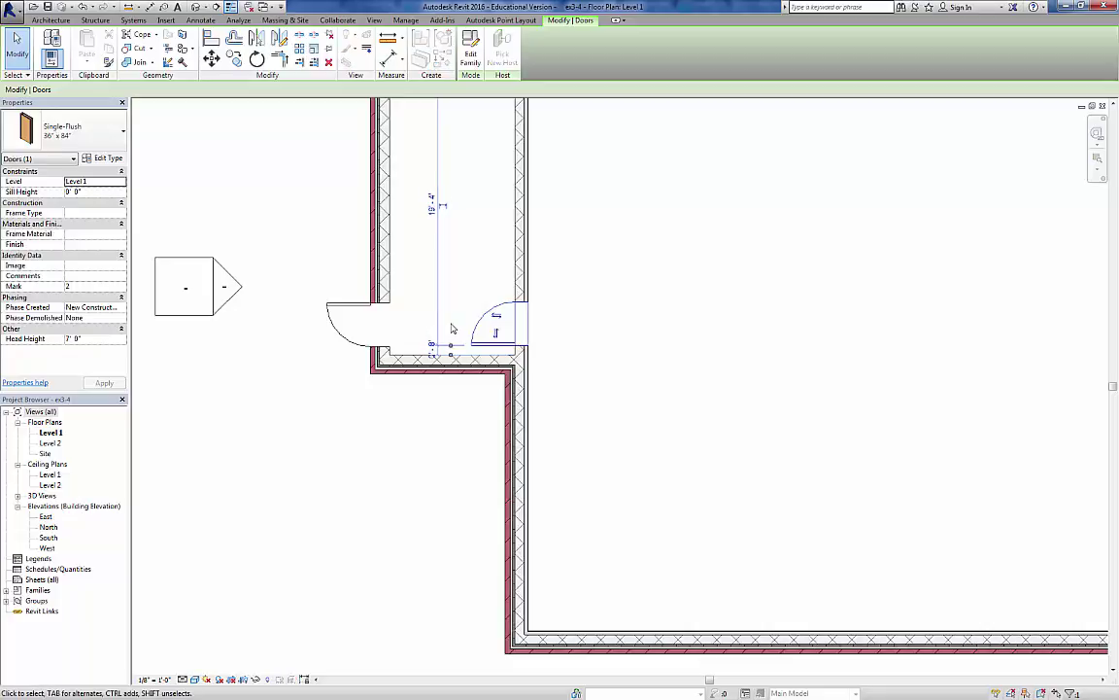
scroll(442, 354, "down", 1)
scroll(442, 354, "up", 3)
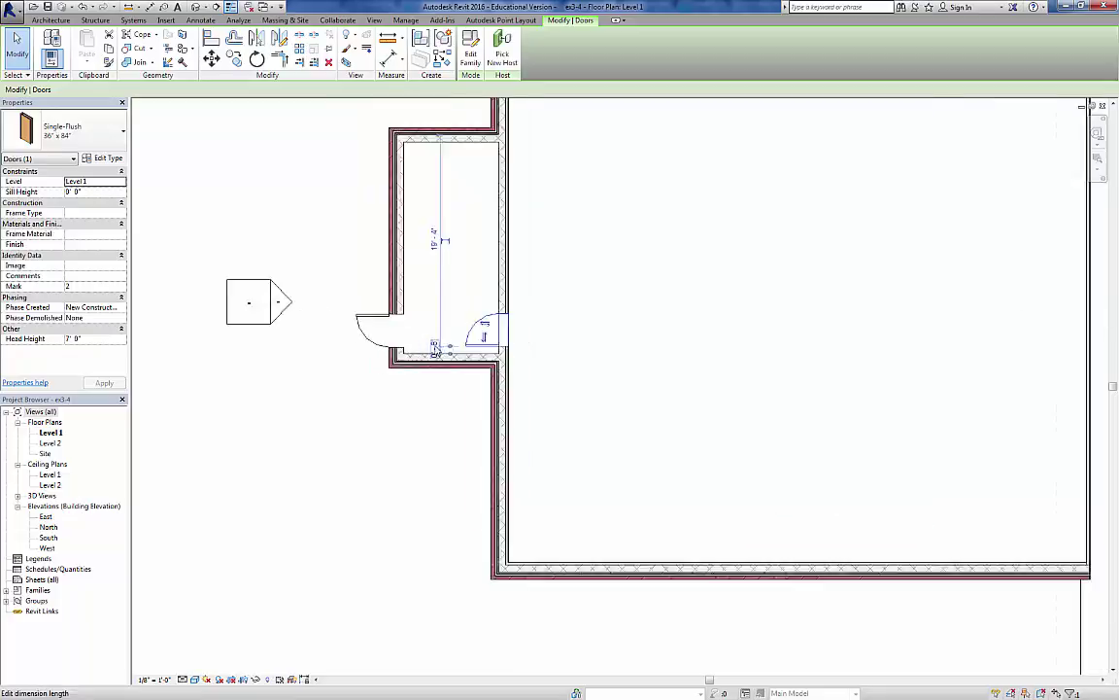
left_click(444, 349)
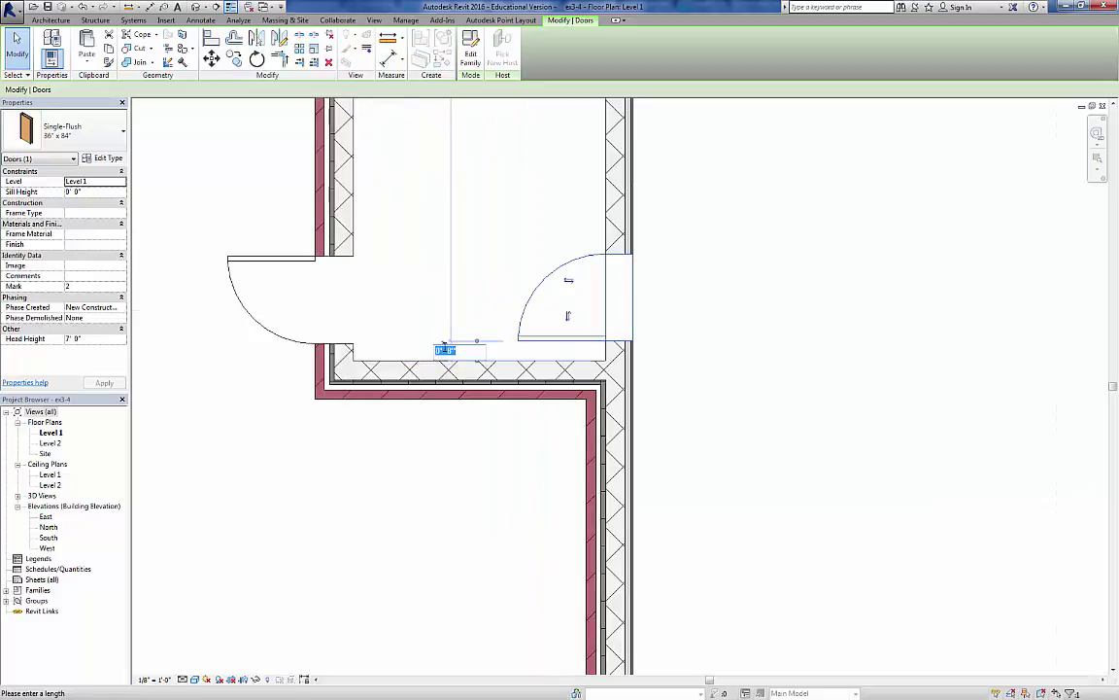
type("0")
key("Return")
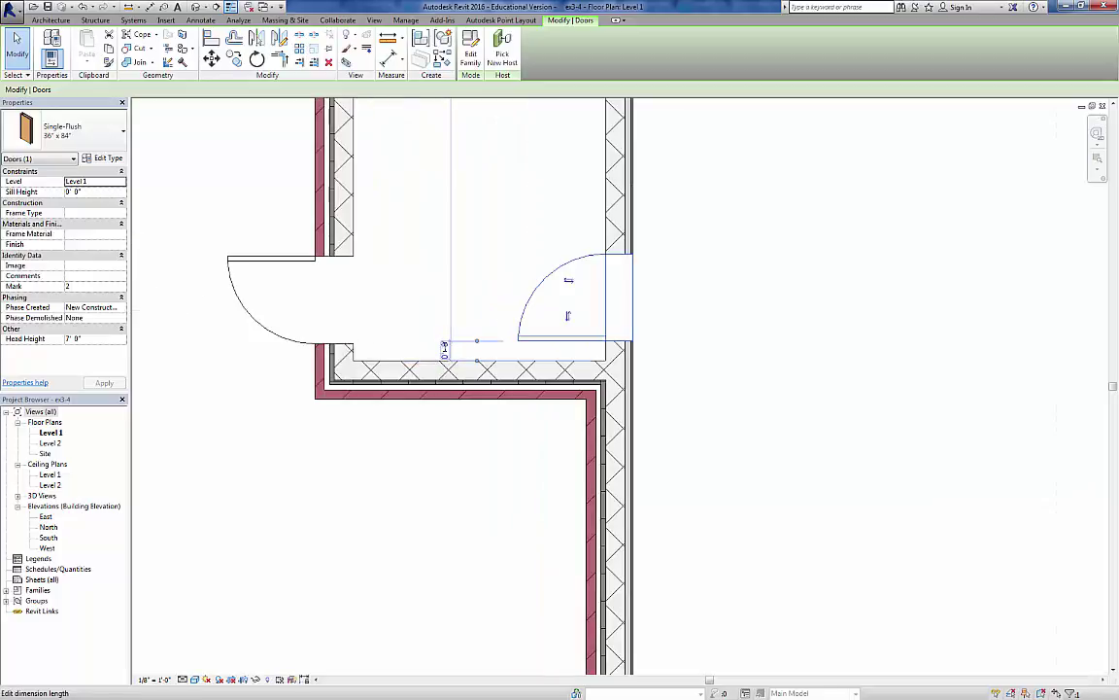
Flip the left vestibule door and adjust its offset from the bottom wall.
left_click(280, 281)
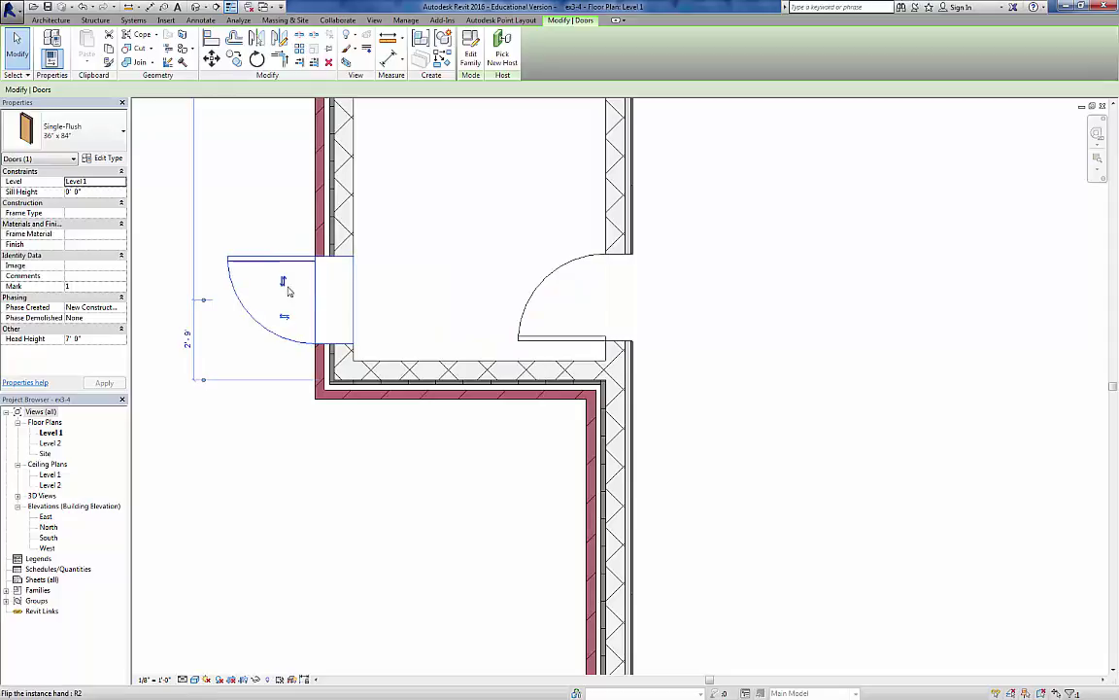
left_click(284, 282)
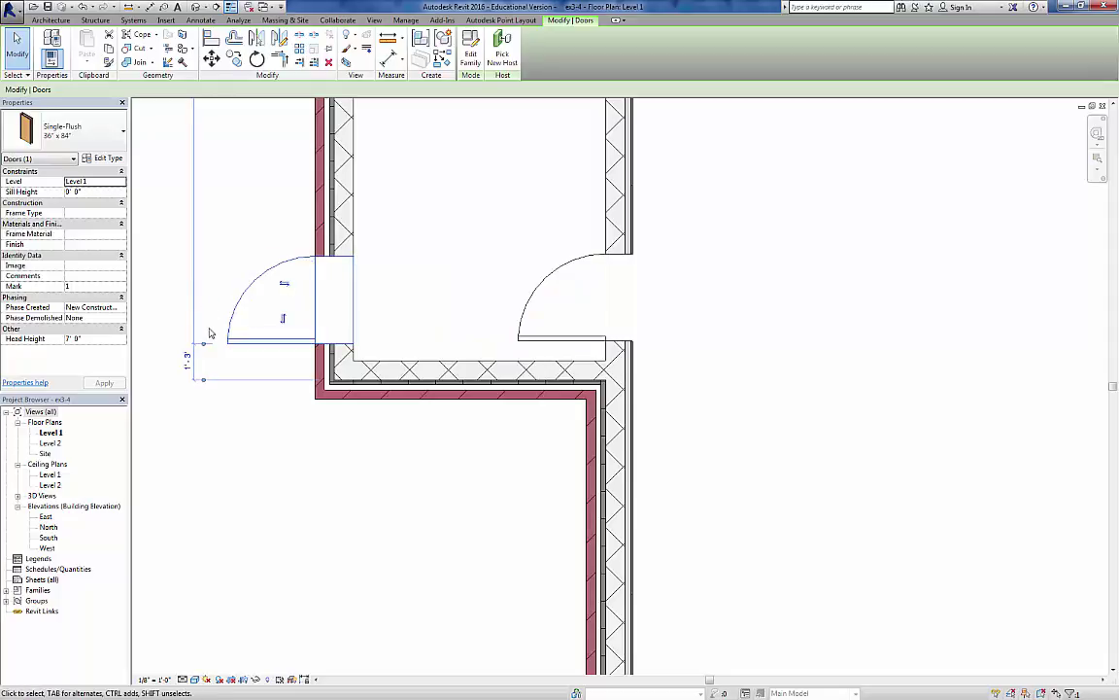
left_click(205, 381)
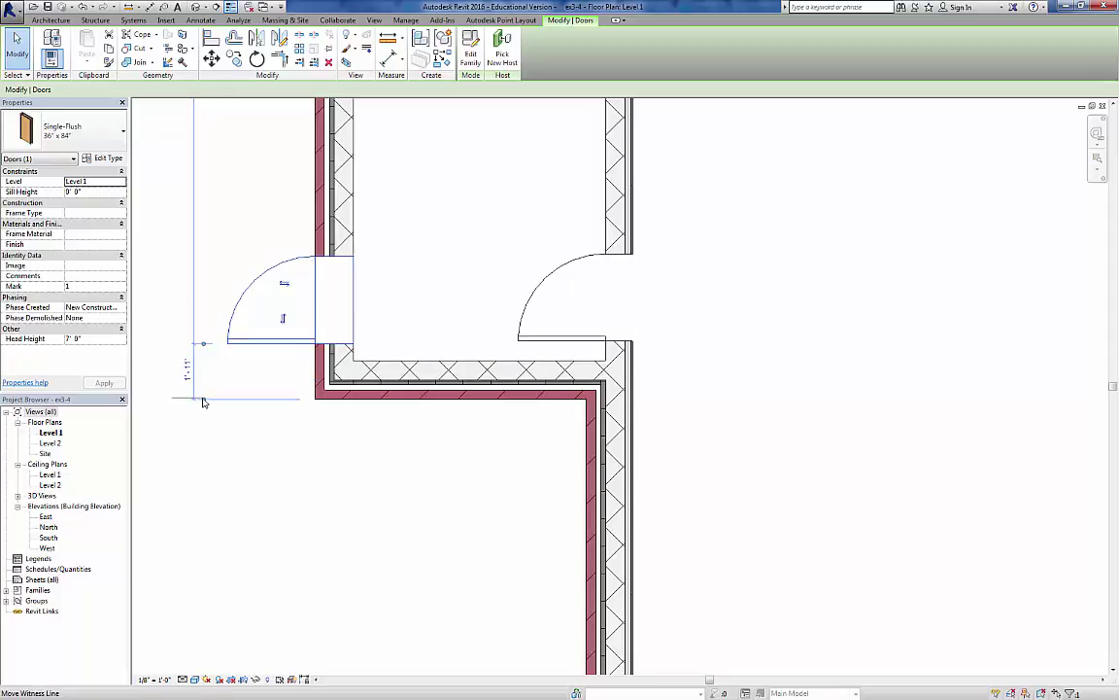
left_click(188, 350)
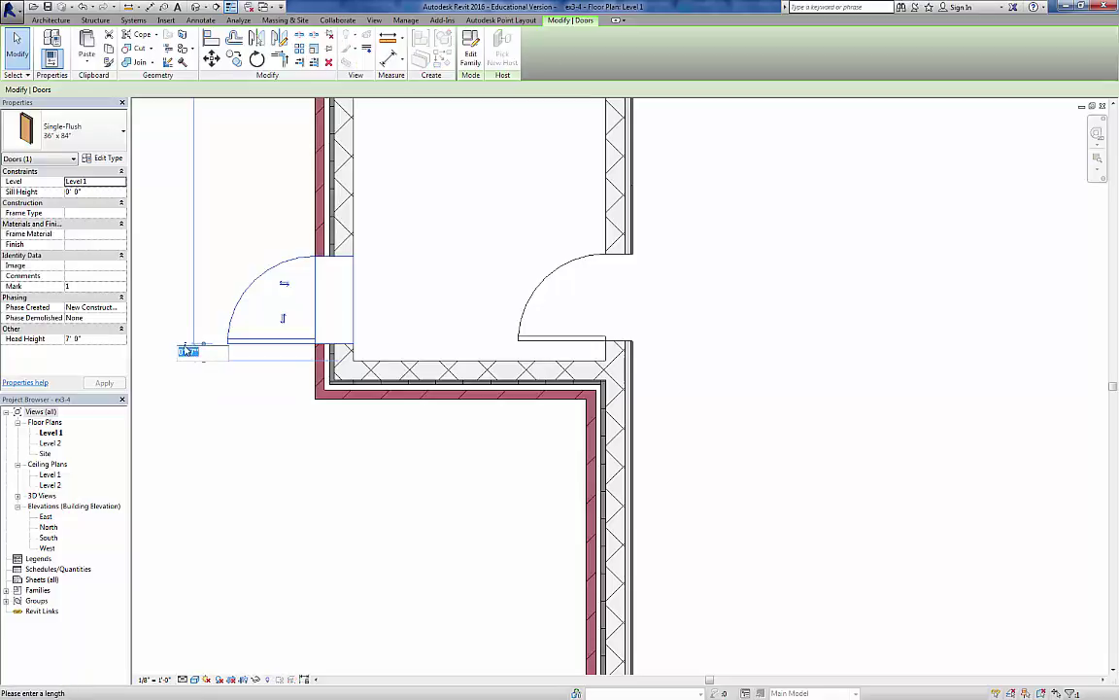
key("Escape")
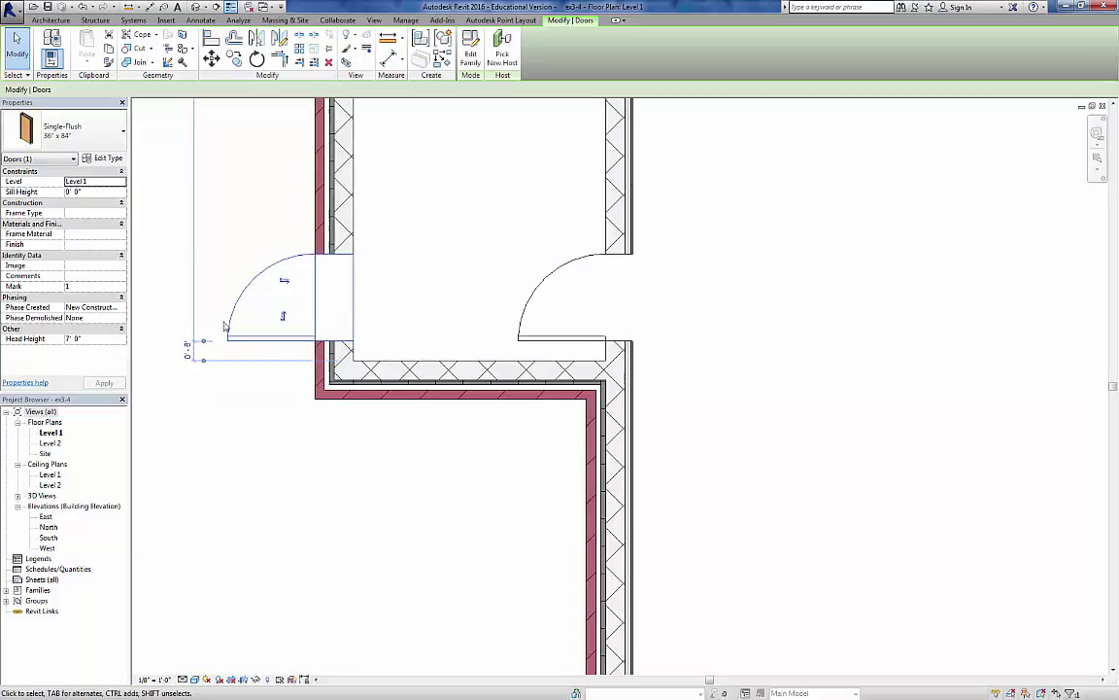
left_click(378, 466)
Window-select both vestibule doors together.
scroll(378, 458, "down", 2)
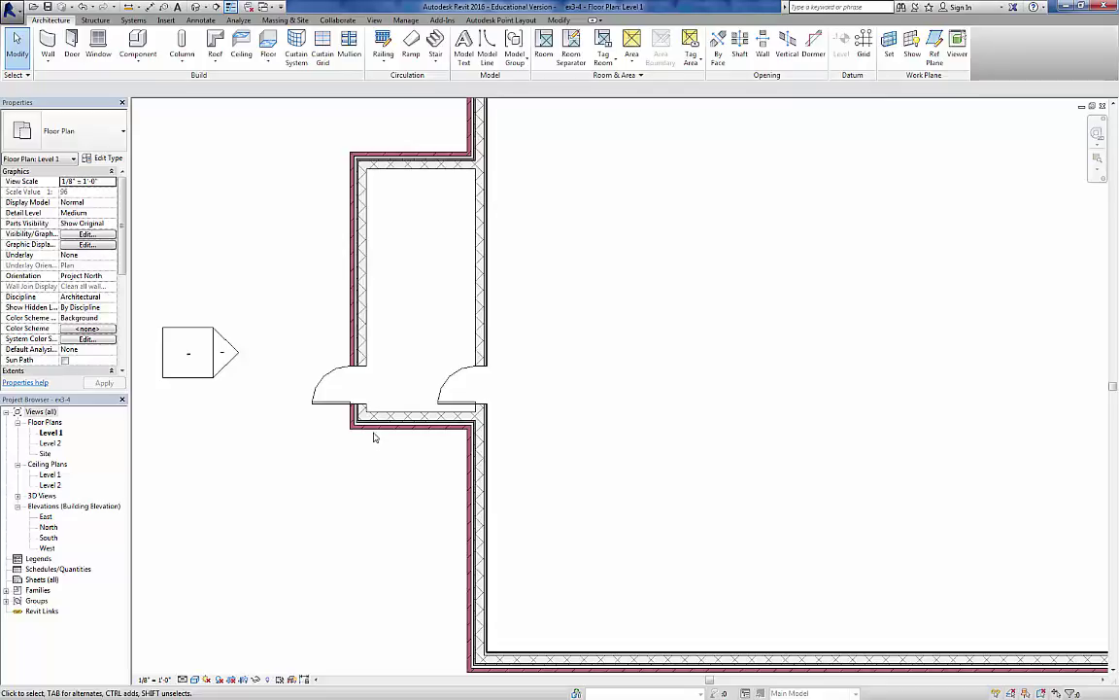
scroll(375, 437, "down", 2)
scroll(463, 432, "down", 2)
middle_click_drag(555, 440, 450, 406)
scroll(316, 382, "up", 4)
left_click_drag(240, 362, 423, 407)
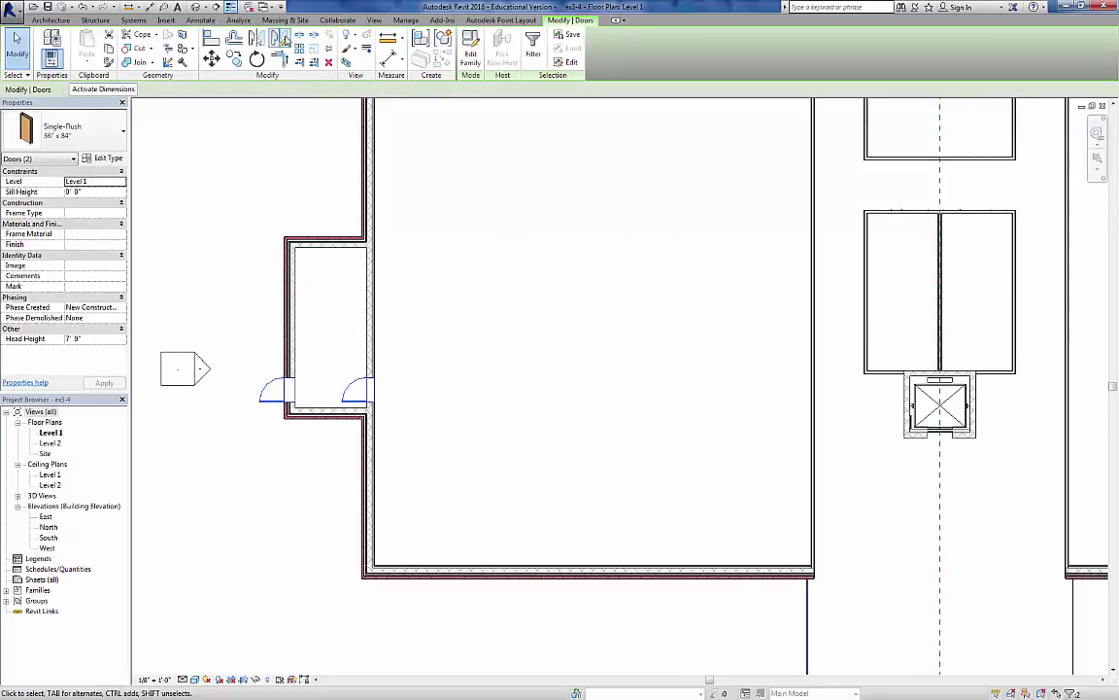
Mirror-copy both vestibule doors across the elevator centre line to the opposite vestibule.
left_click(280, 37)
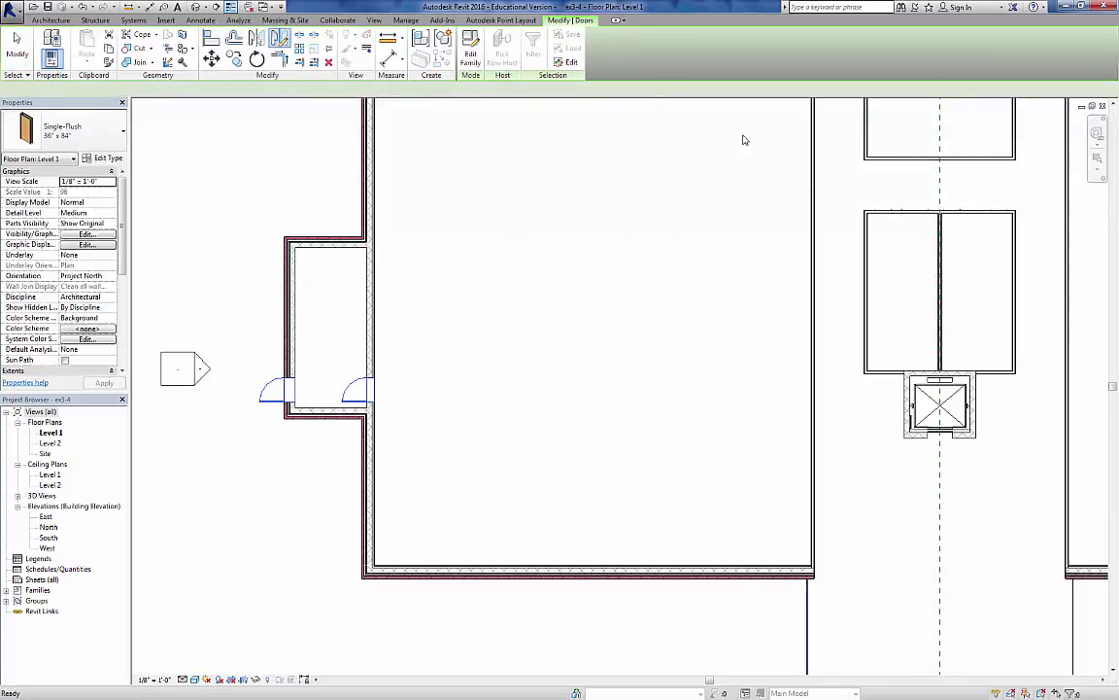
left_click(940, 502)
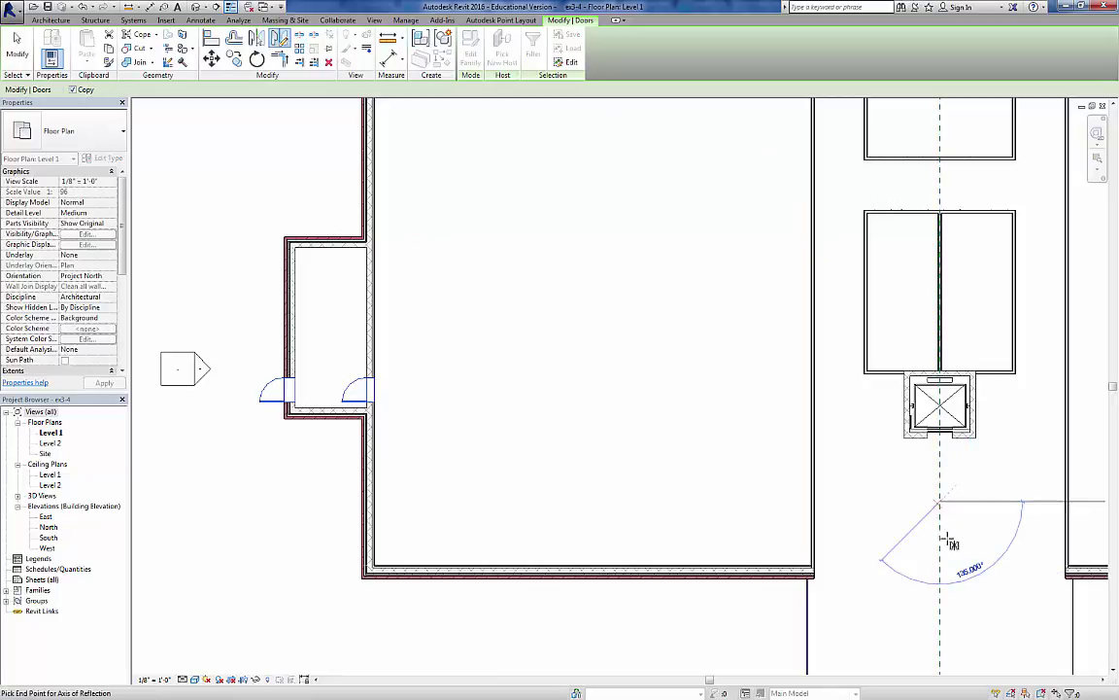
left_click(941, 637)
middle_click_drag(993, 565, 297, 487)
left_click(877, 382)
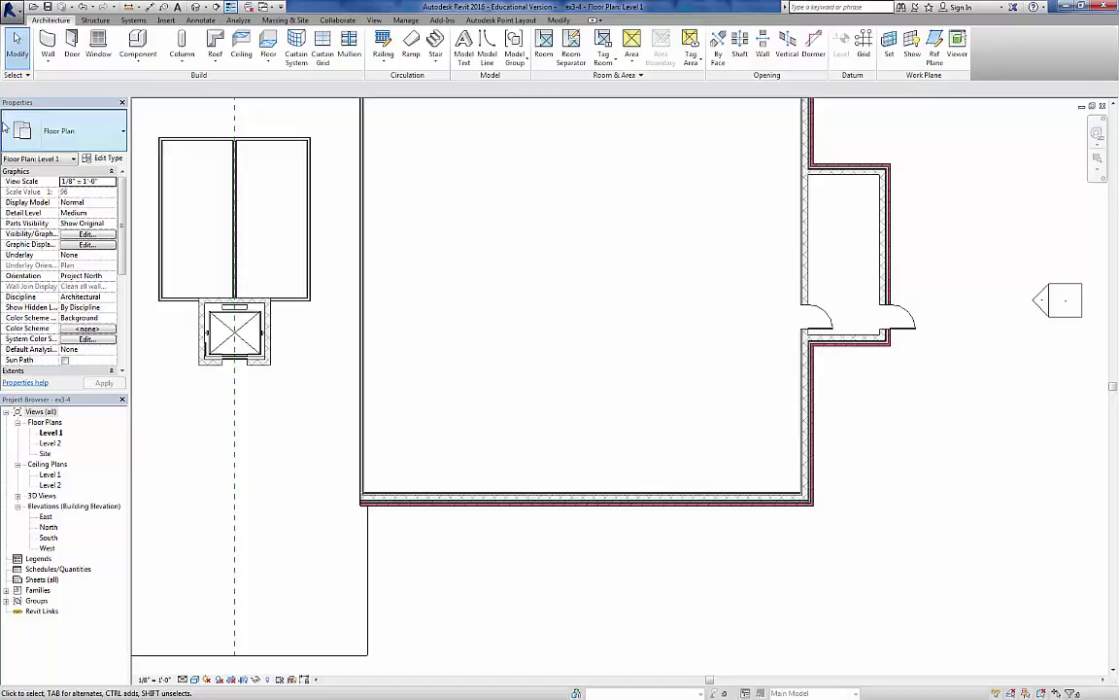
Place Single-Glass 1 36" x 84" doors in the right and left corridor walls and two north-wall spots.
left_click(72, 44)
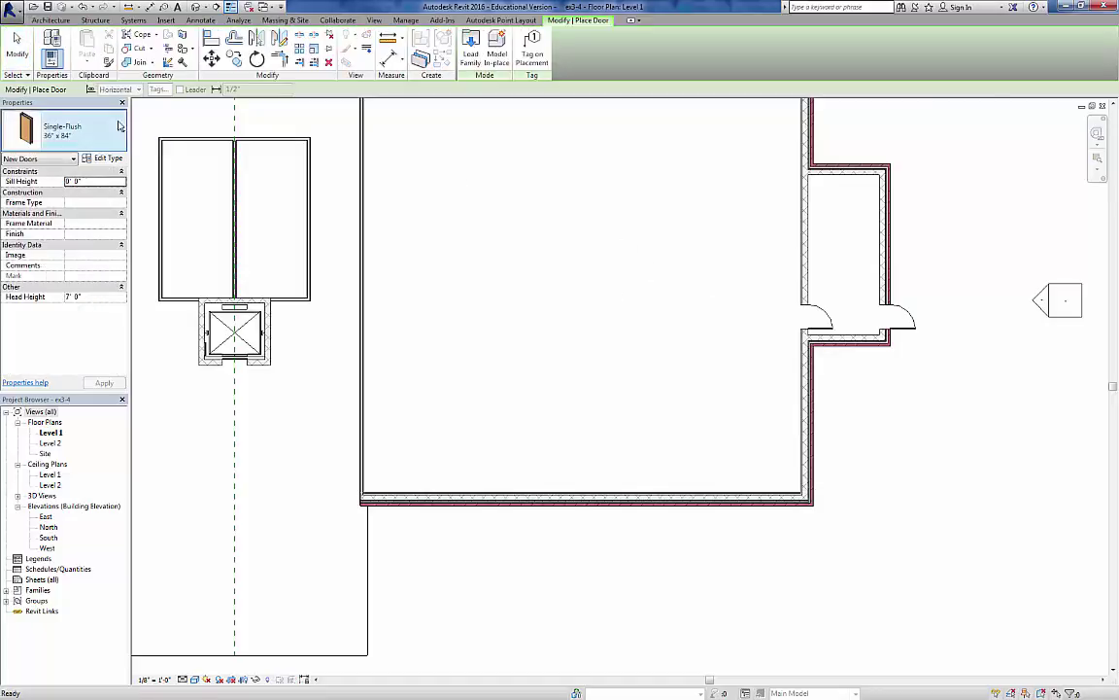
left_click(64, 129)
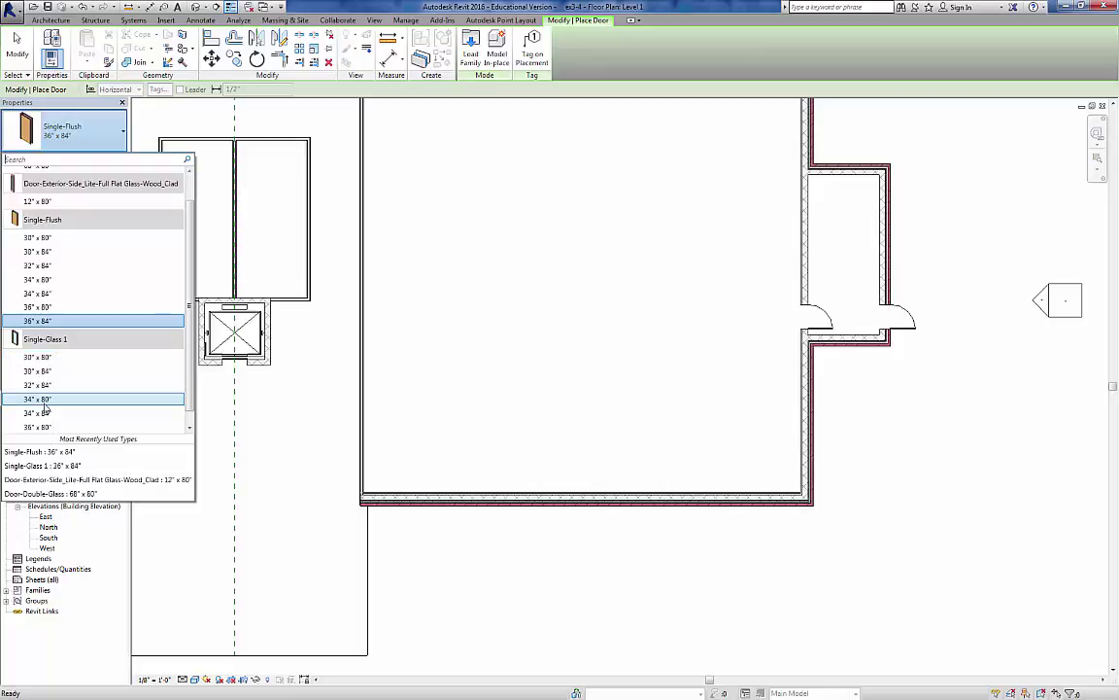
scroll(44, 413, "down", 1)
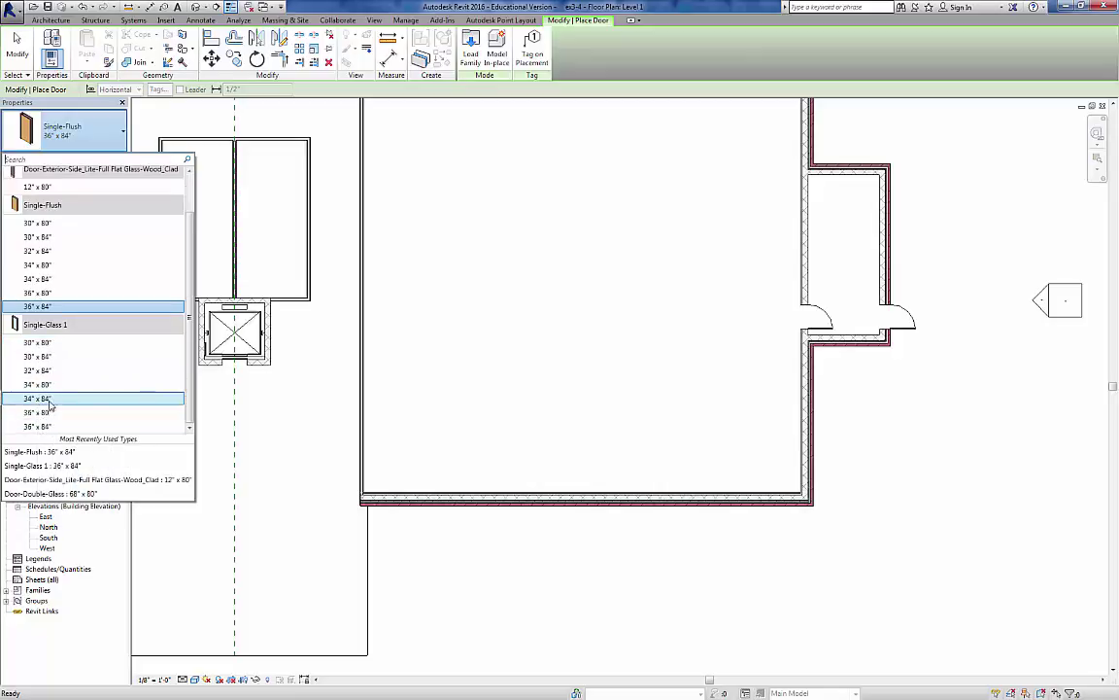
left_click(44, 429)
middle_click_drag(292, 219, 470, 382)
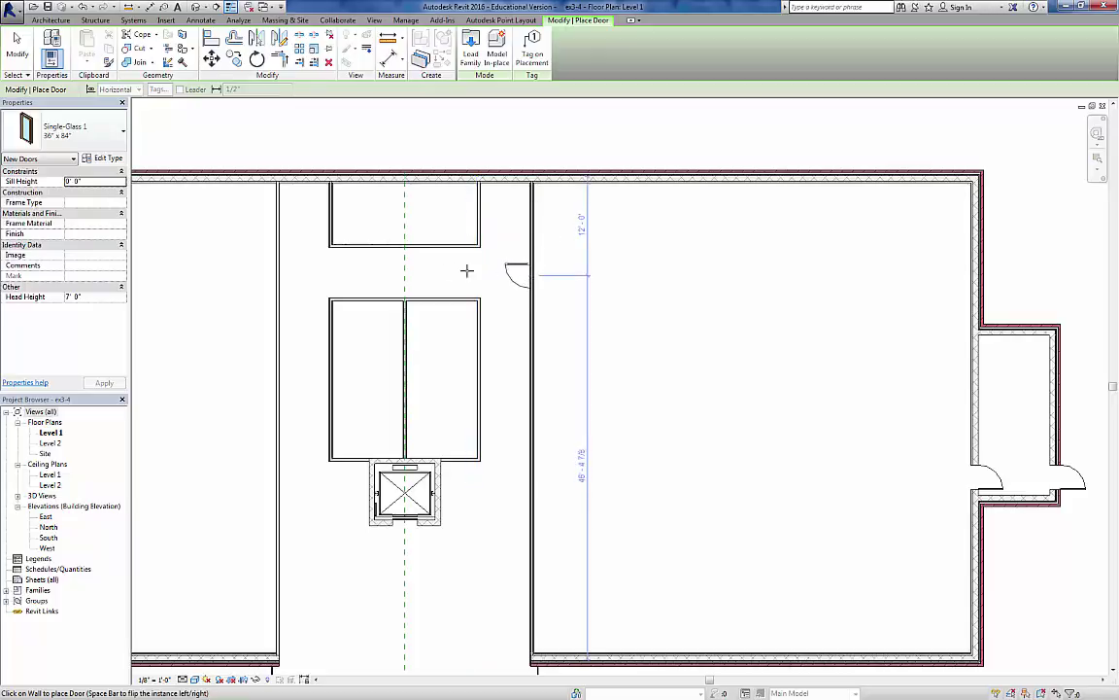
left_click(483, 271)
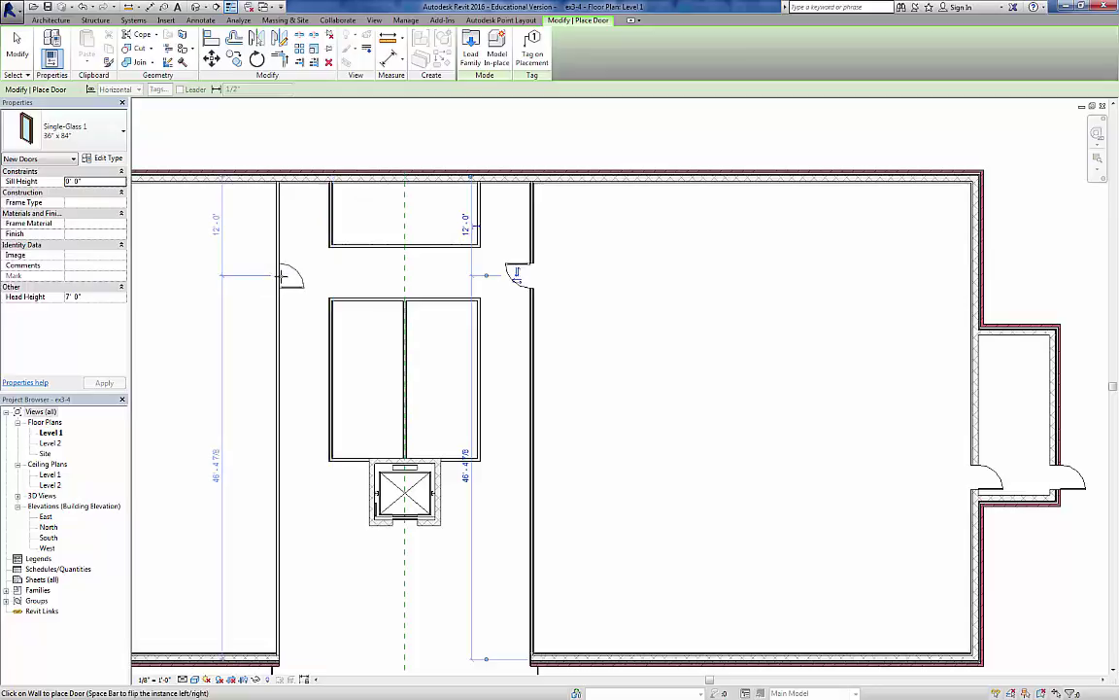
left_click(282, 275)
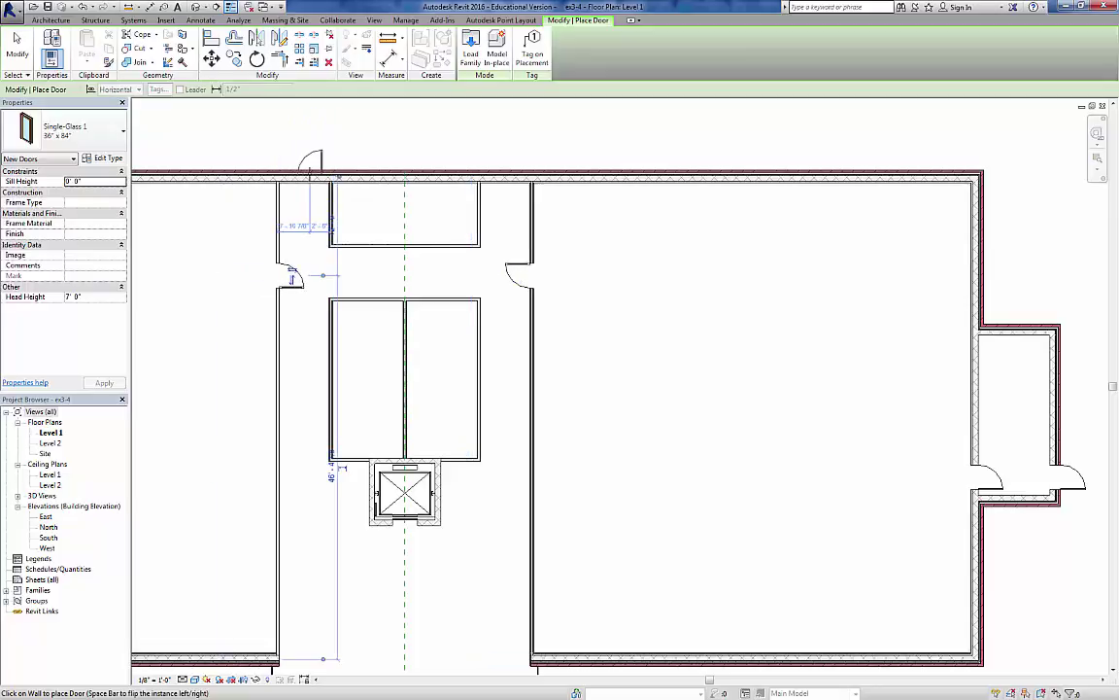
left_click(311, 173)
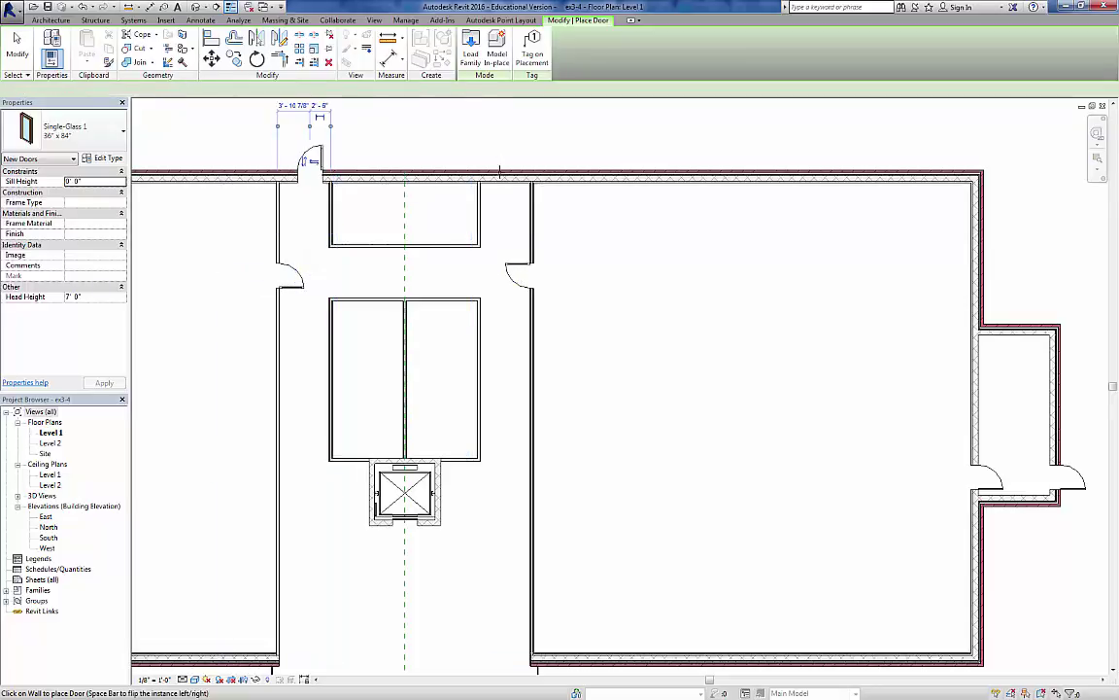
left_click(500, 173)
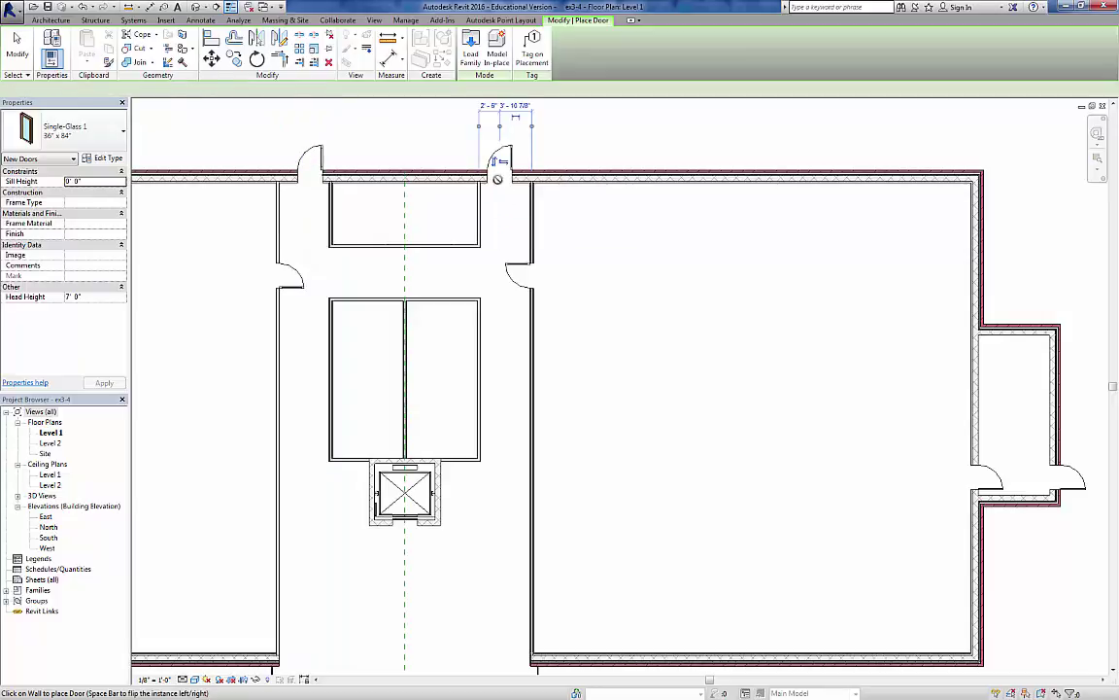
key("Escape")
key("Escape")
scroll(311, 153, "up", 3)
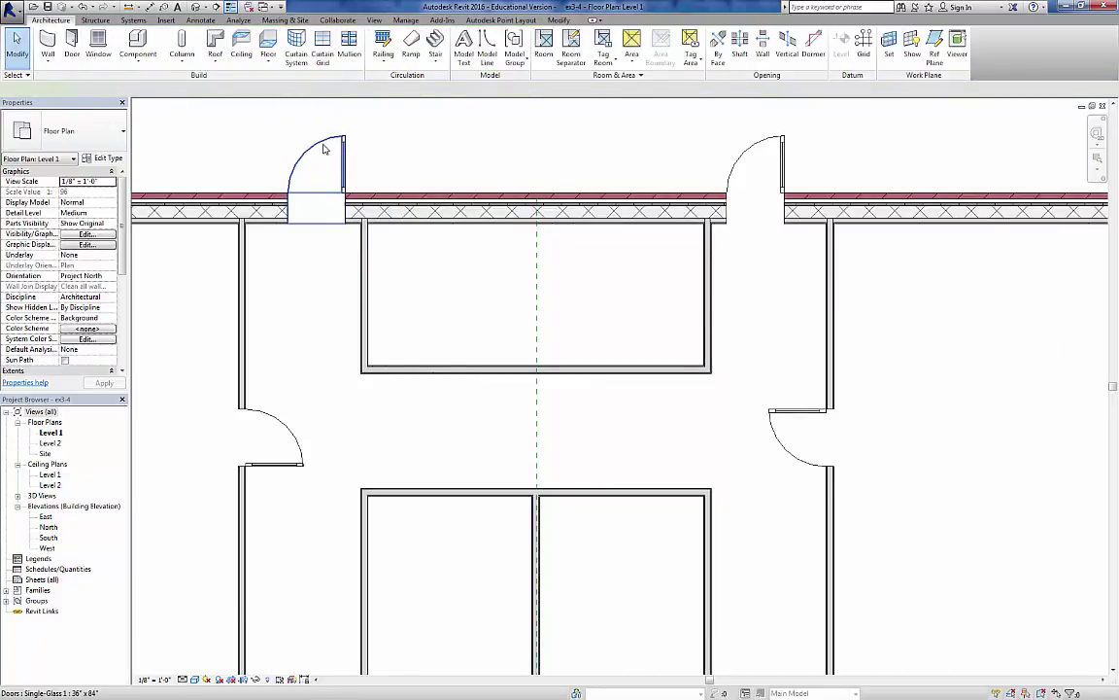
Set the left north-wall door's edge offset to 0'-8".
left_click(326, 149)
middle_click_drag(373, 144, 359, 236)
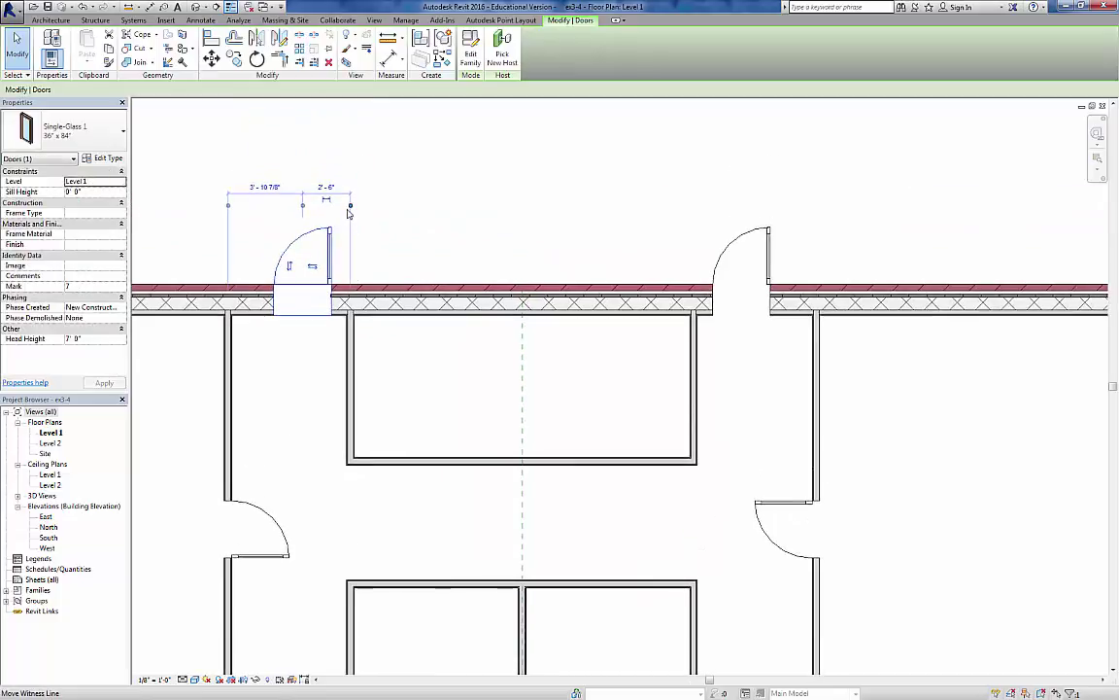
left_click_drag(303, 205, 331, 203)
left_click(338, 190)
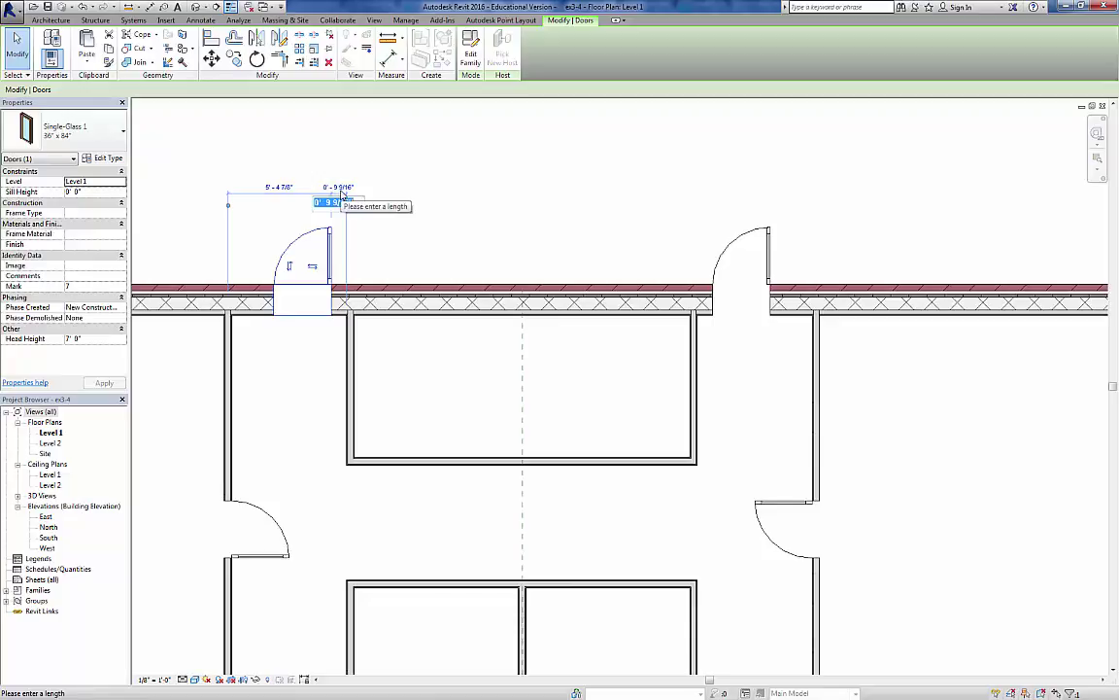
type("0 8")
key("Return")
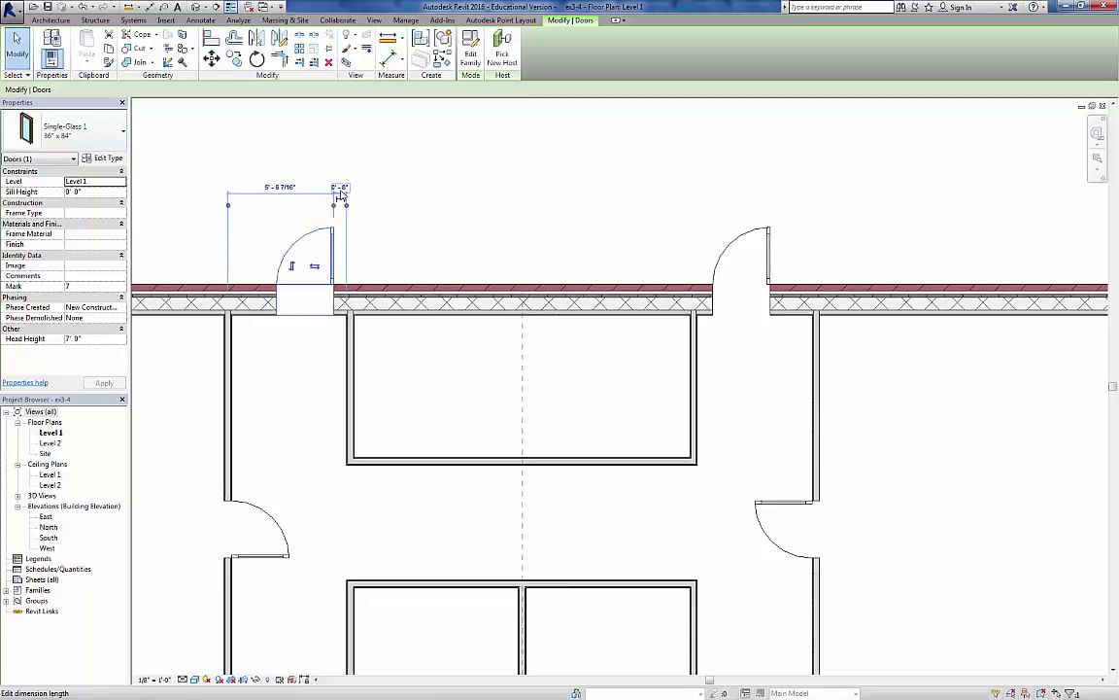
Flip the right north-wall door's hinge and set its edge offset to 0'-8".
left_click(739, 231)
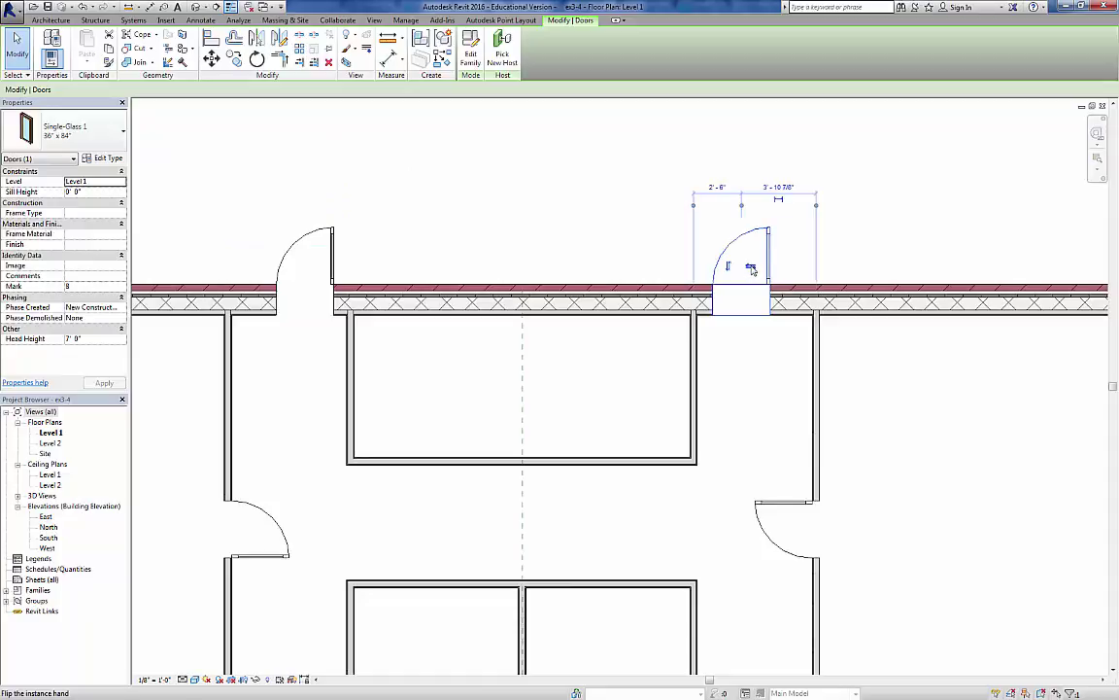
key("space")
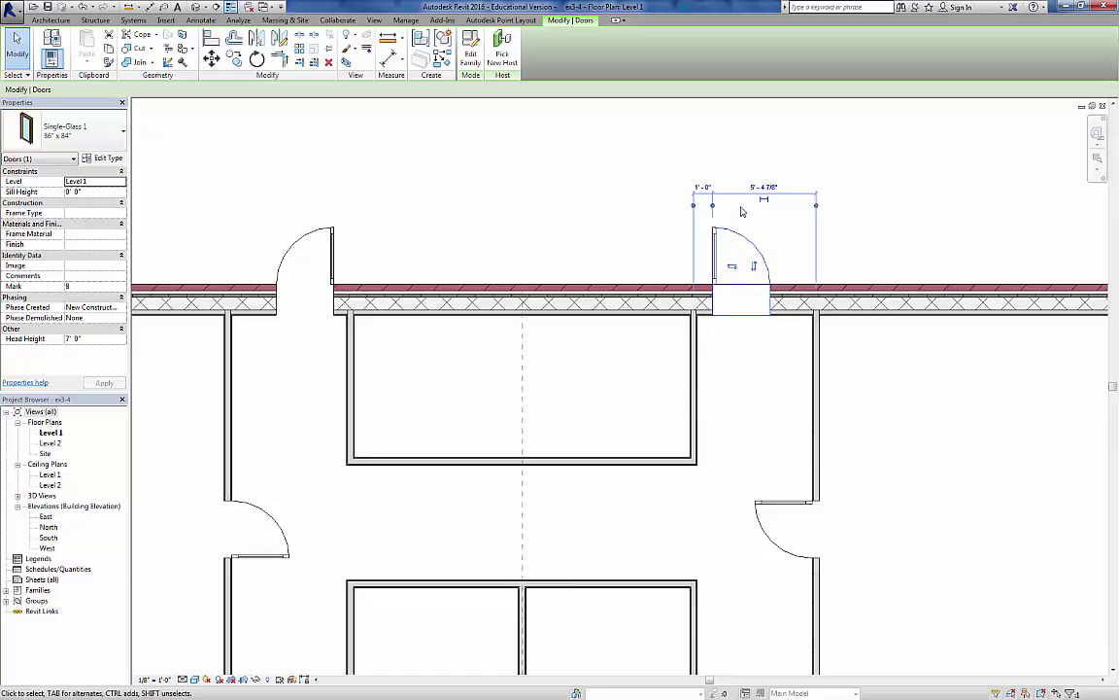
left_click(694, 206)
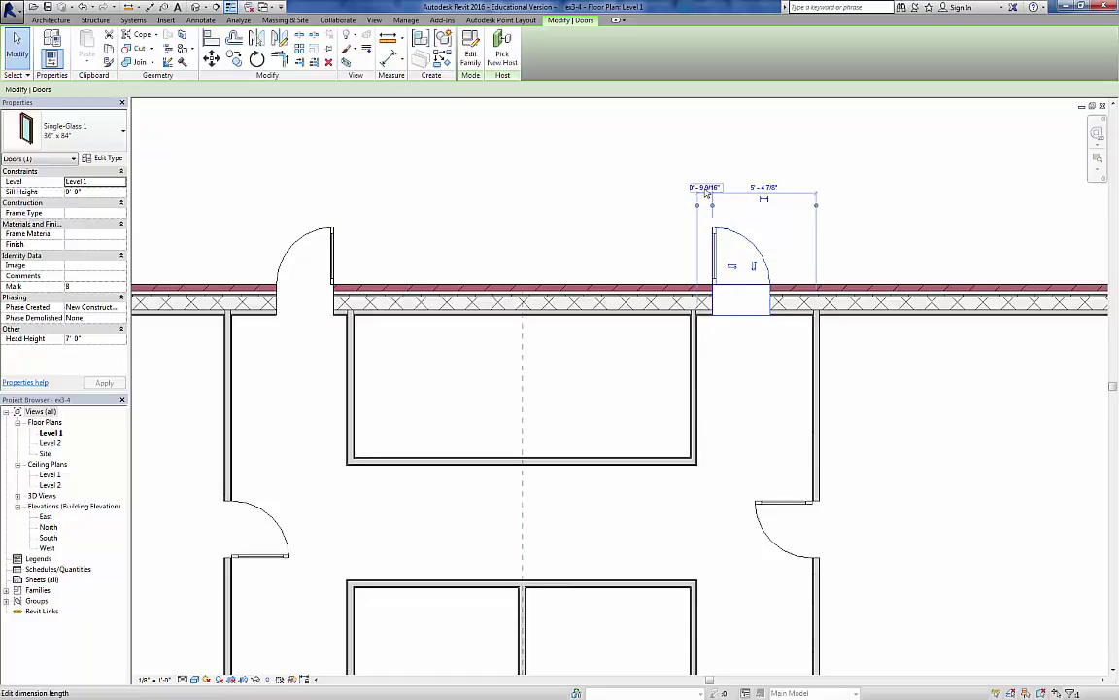
left_click(704, 187)
type("0' - 8")
key("Return")
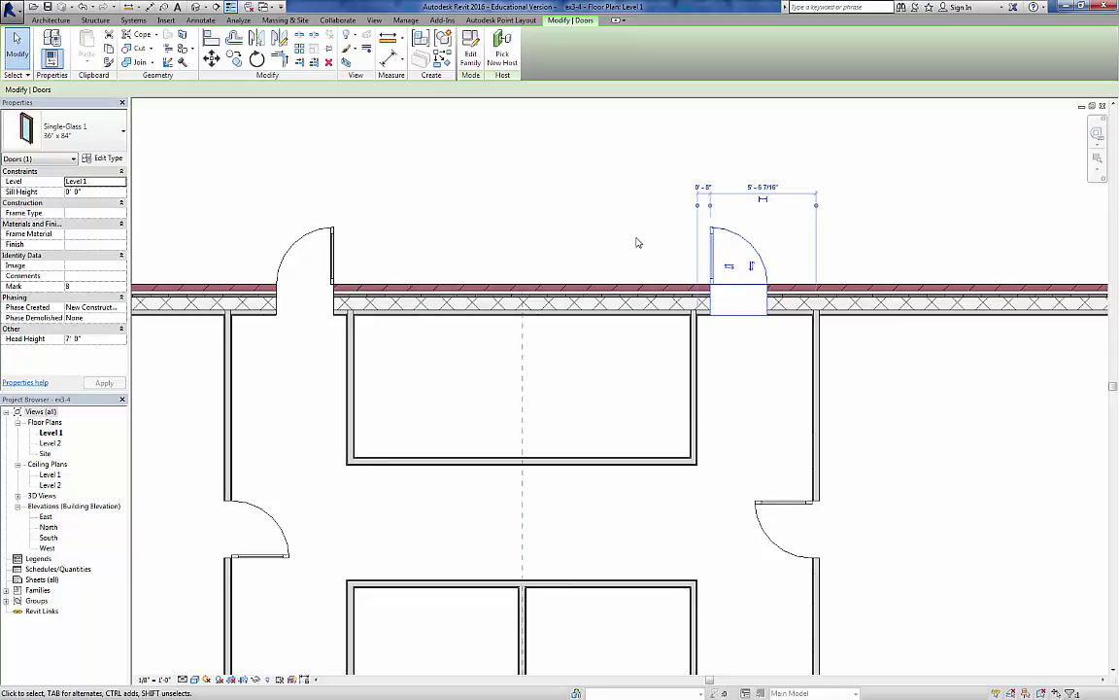
middle_click_drag(726, 397, 782, 354)
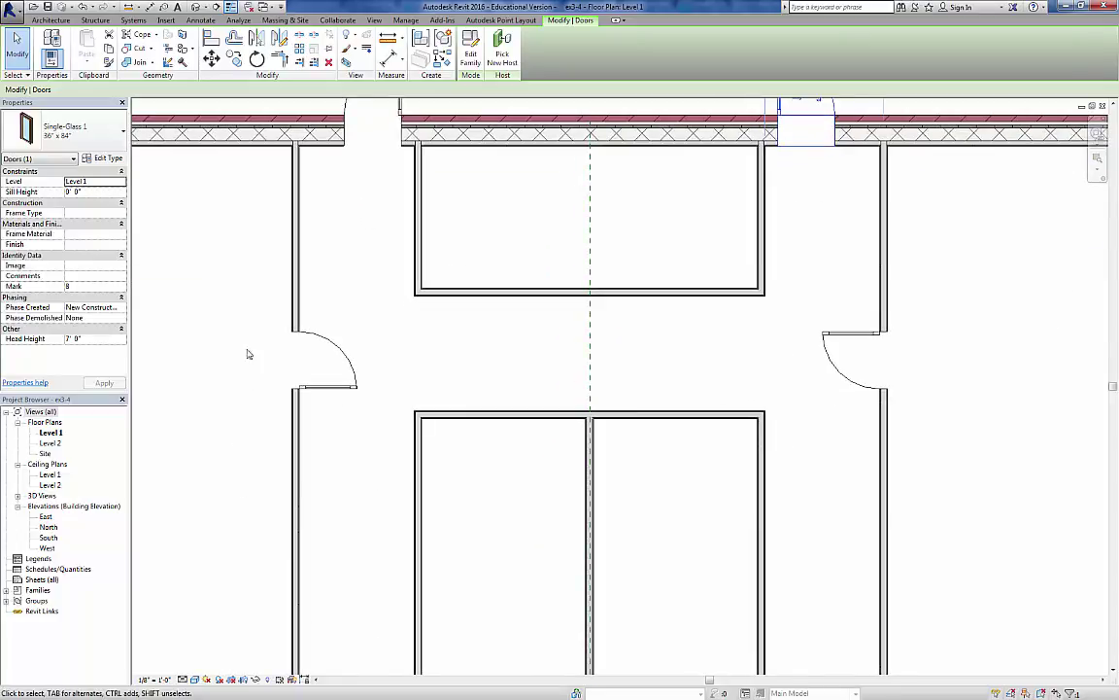
Flip the right corridor door's swing to the other side.
key("Escape")
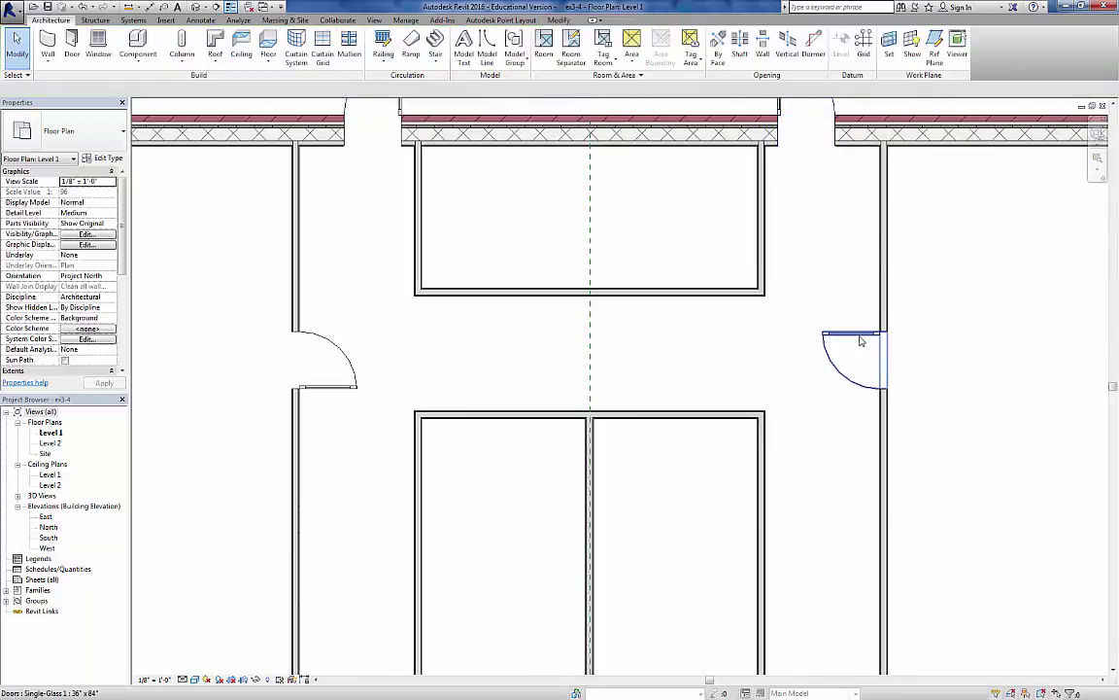
left_click(860, 340)
key("space")
key("Escape")
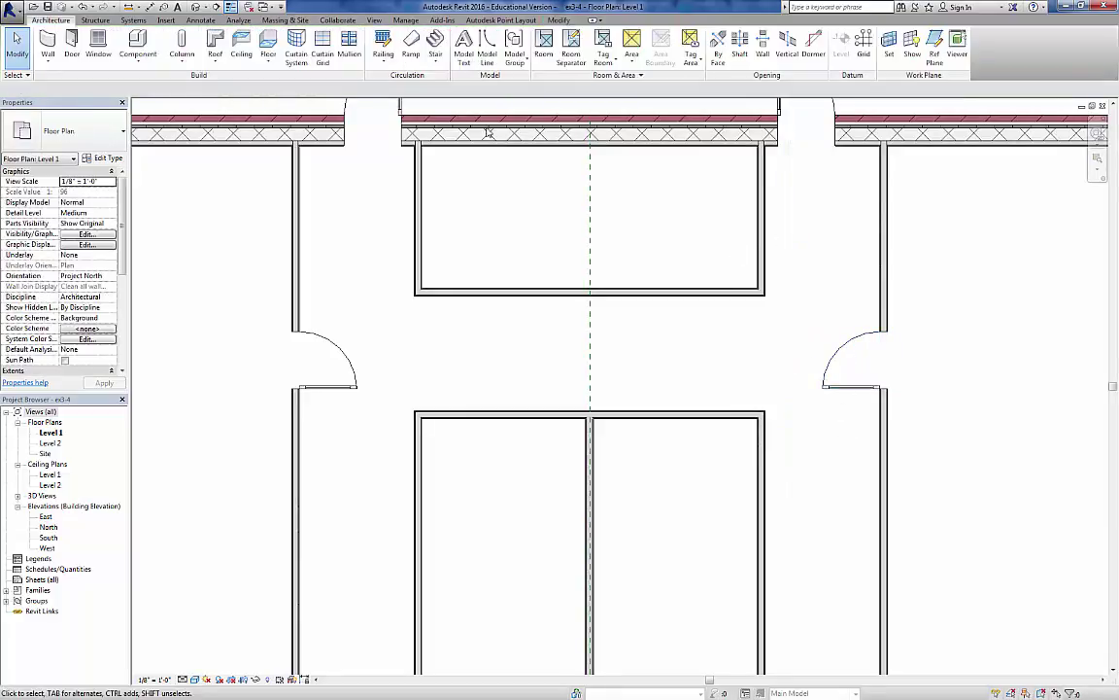
Align the right corridor door's edge to the left corridor door's edge.
left_click(559, 20)
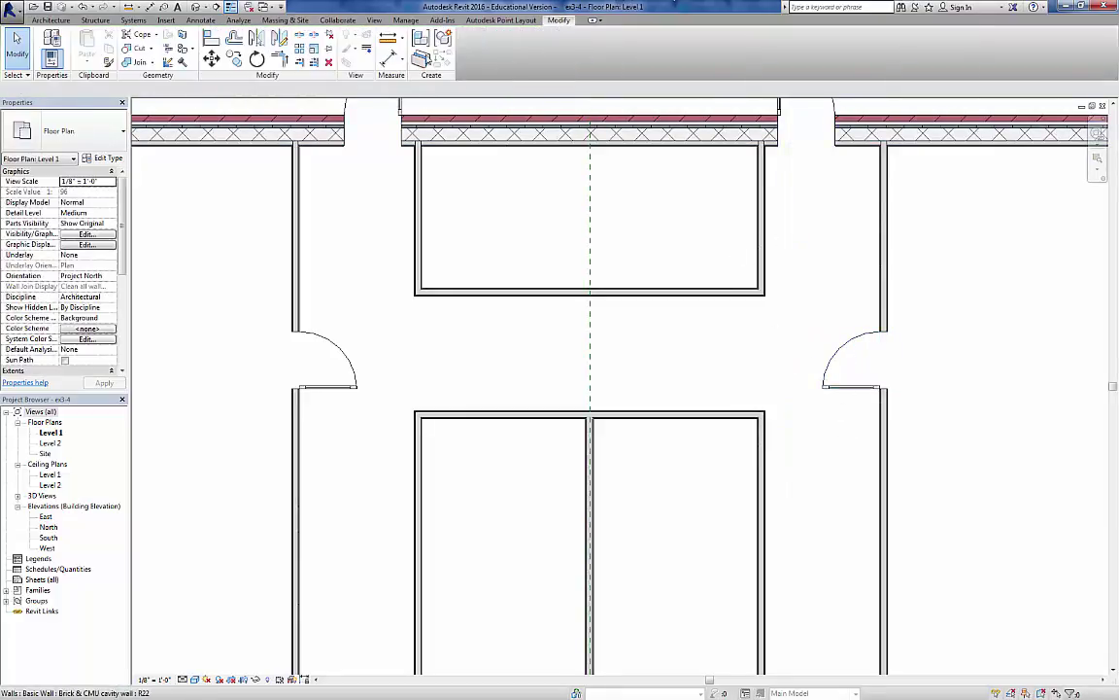
left_click(215, 37)
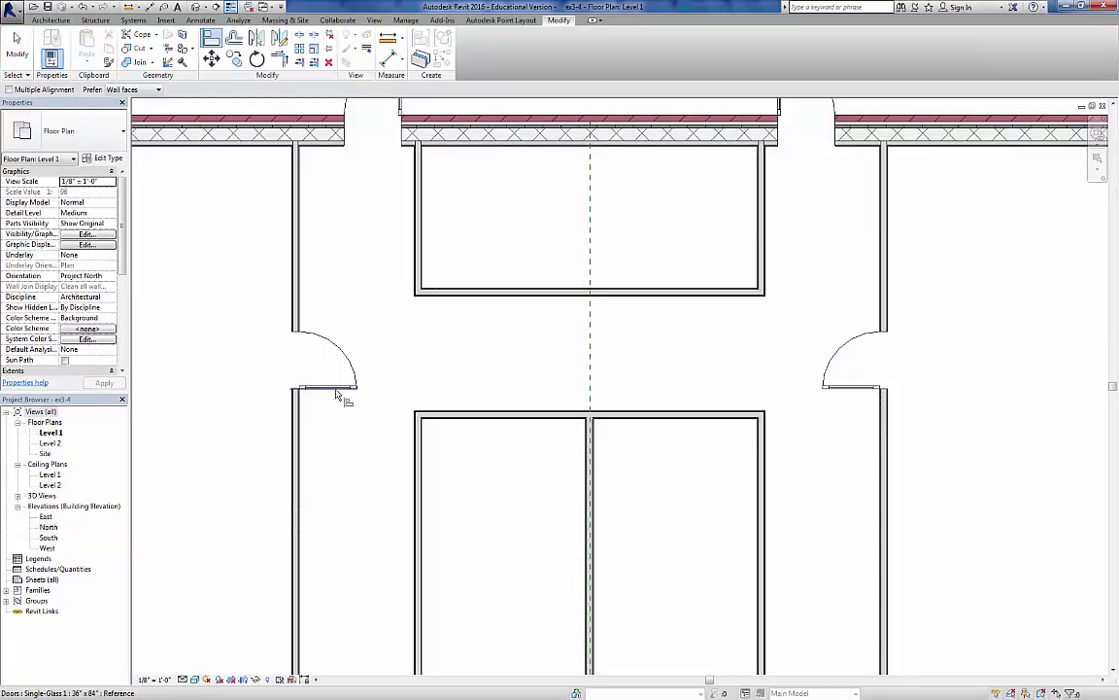
left_click(342, 389)
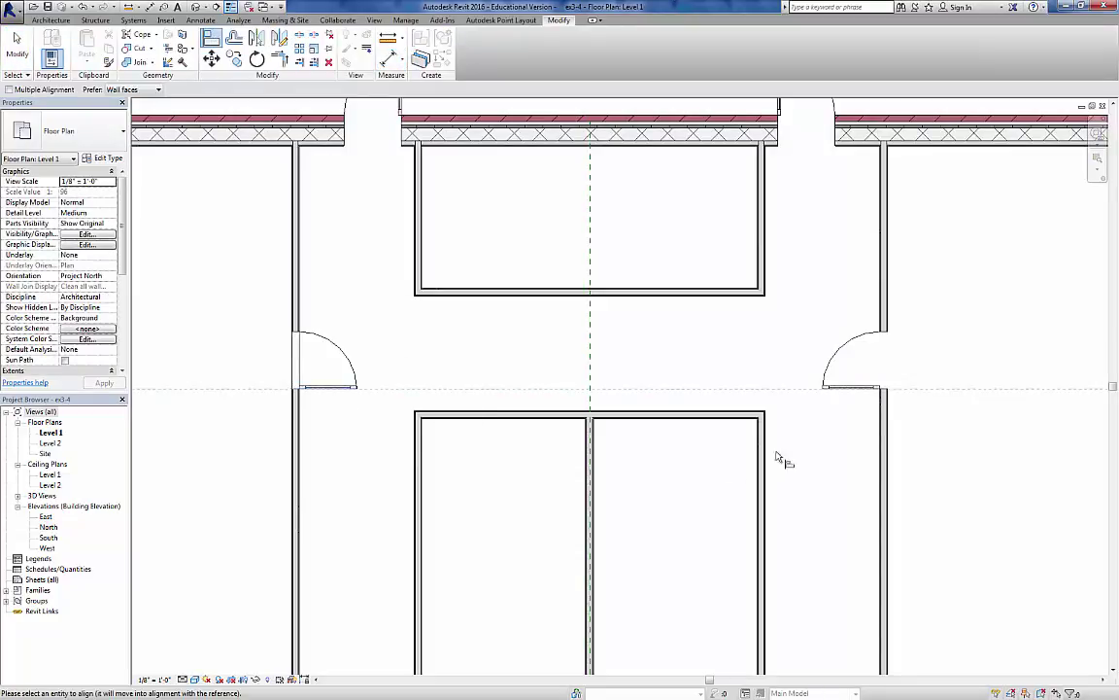
left_click(850, 396)
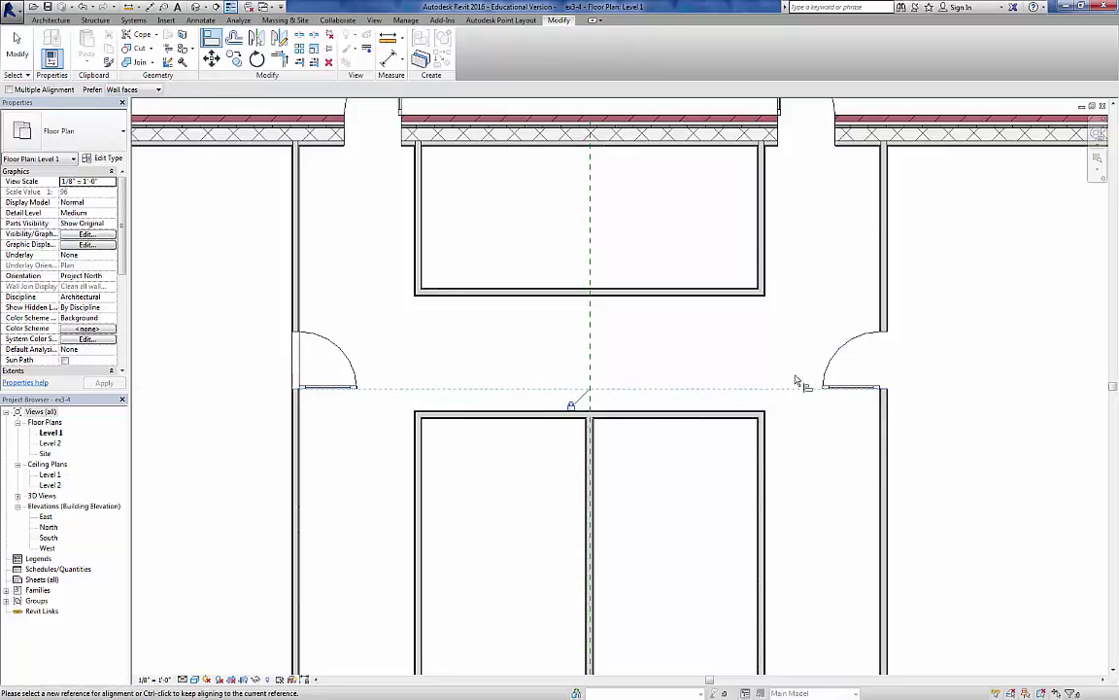
key("Escape")
key("Escape")
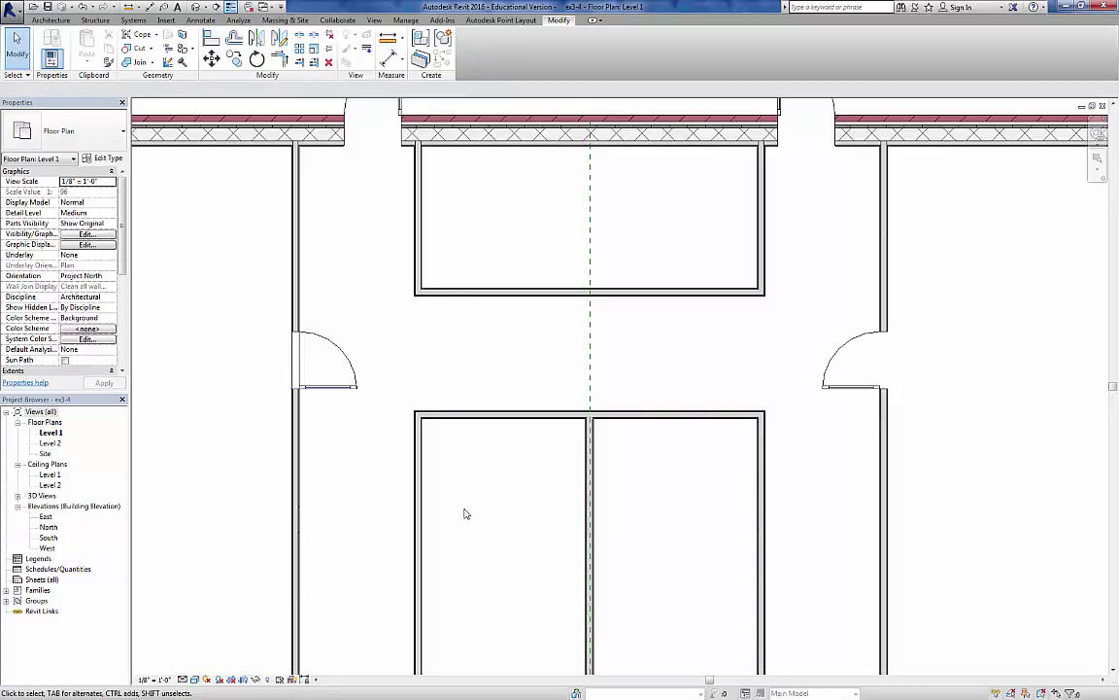
scroll(465, 511, "down", 2)
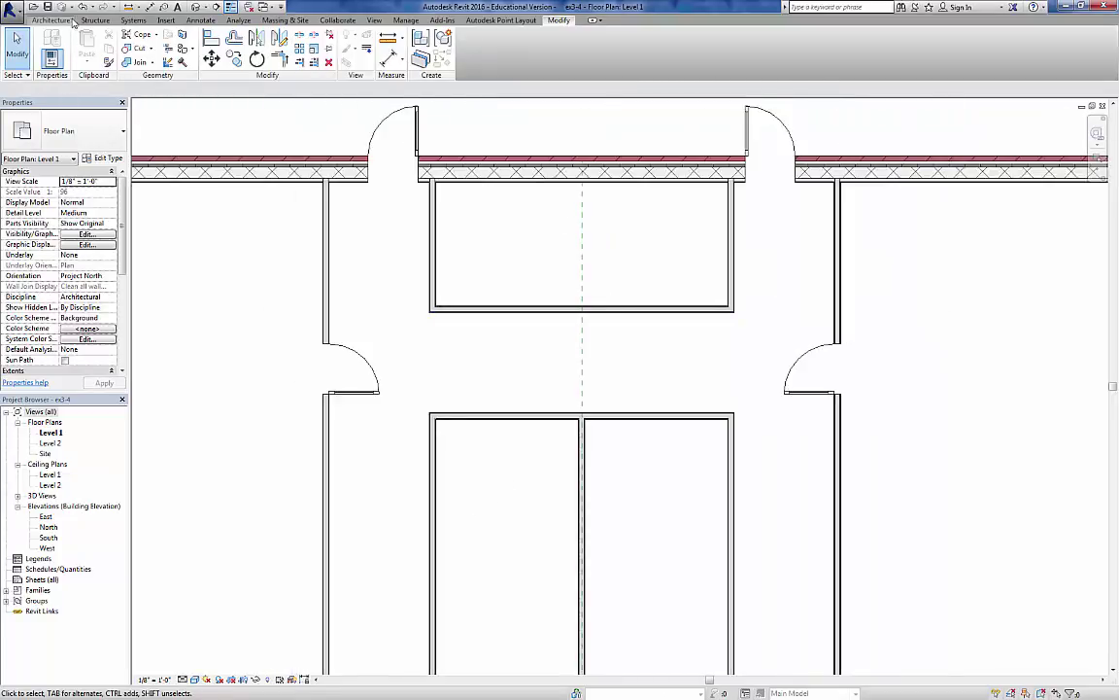
Place Single-Flush 36" x 84" doors in the room's lower wall and at both ends of the elevator lobby wall.
left_click(59, 19)
left_click(71, 44)
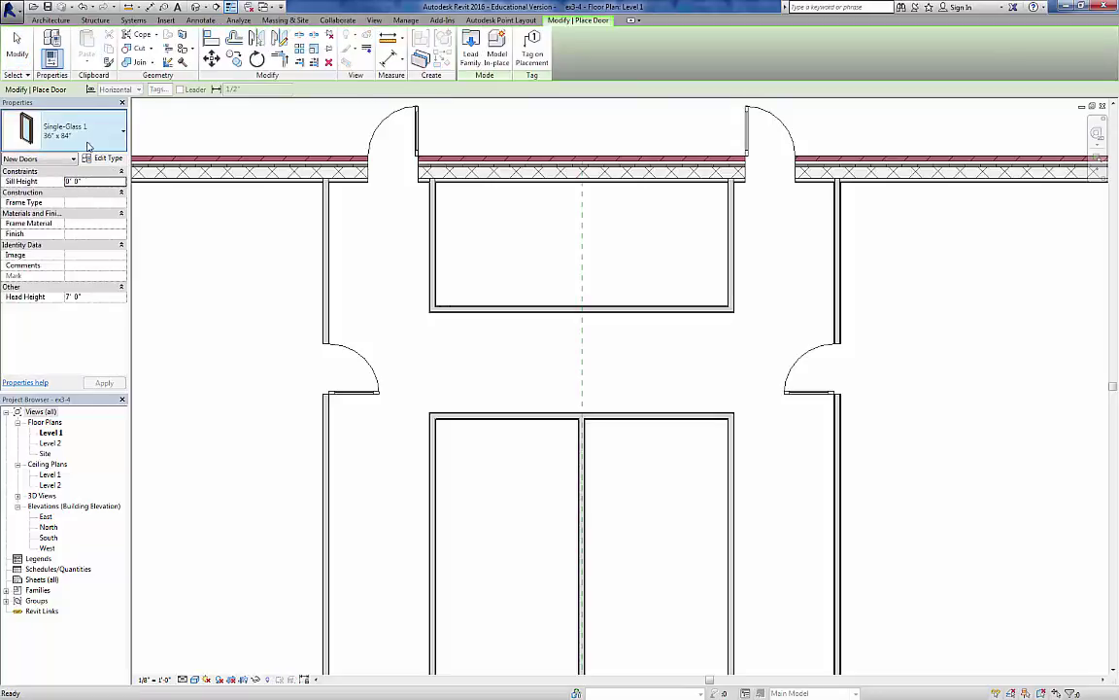
left_click(87, 142)
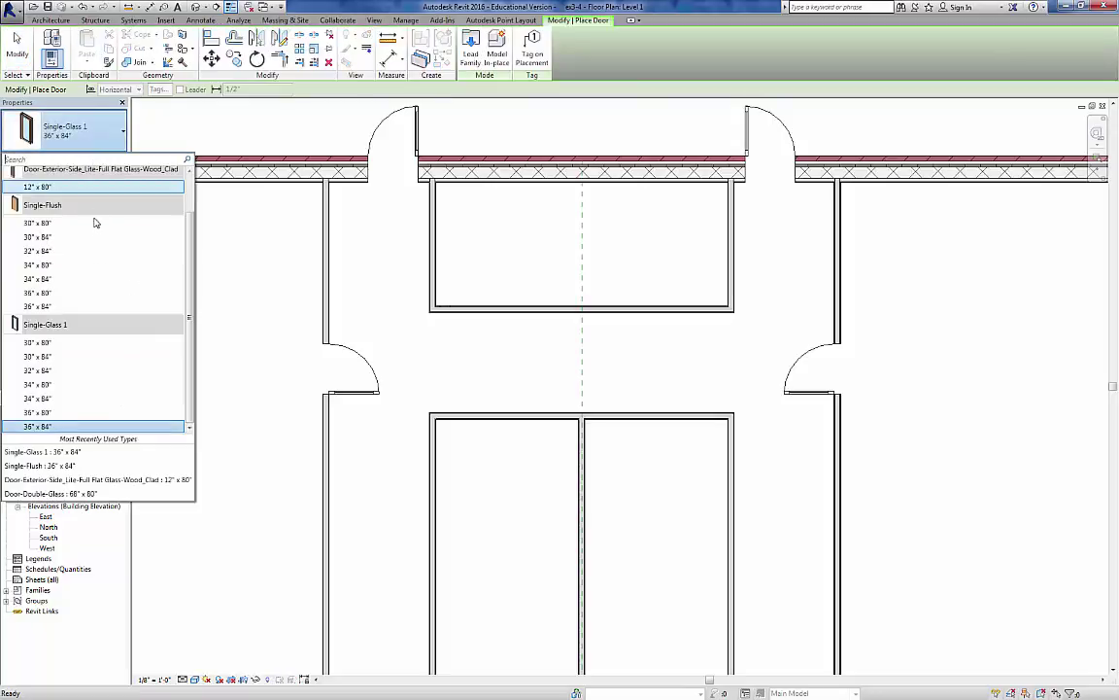
left_click(64, 306)
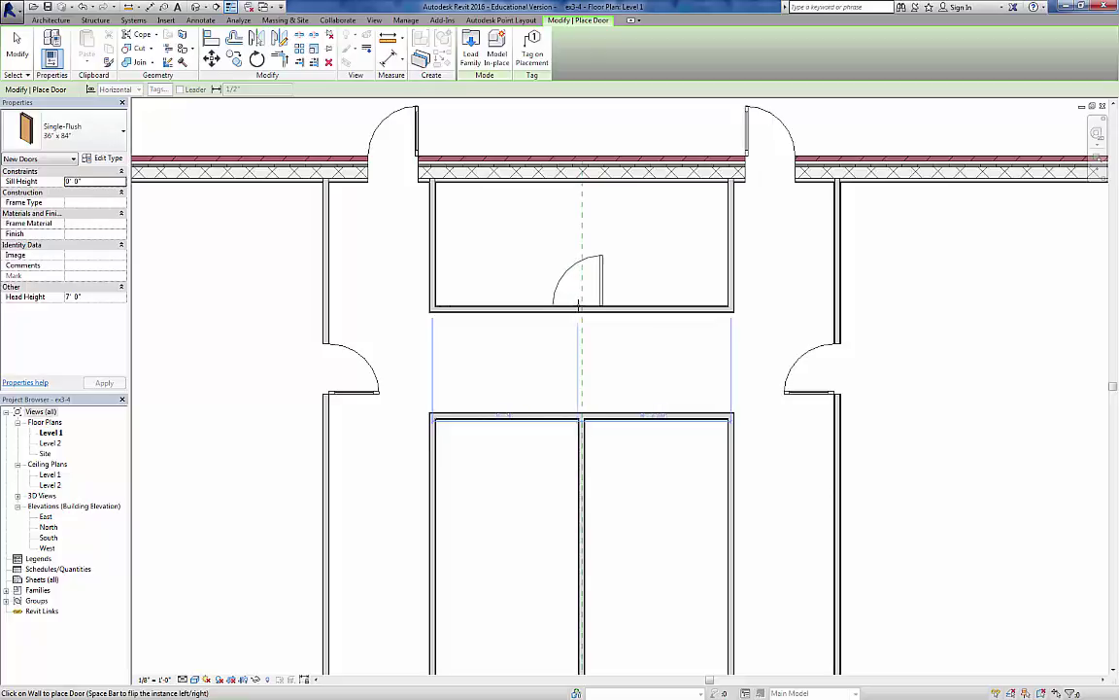
left_click(579, 304)
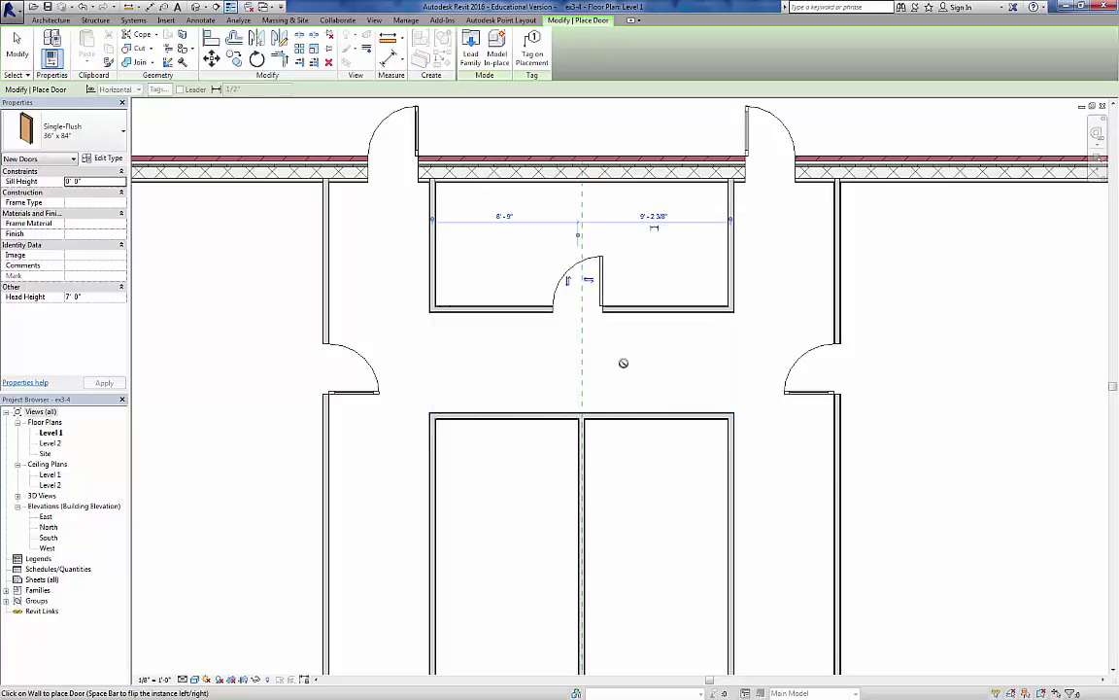
middle_click_drag(624, 468, 600, 106)
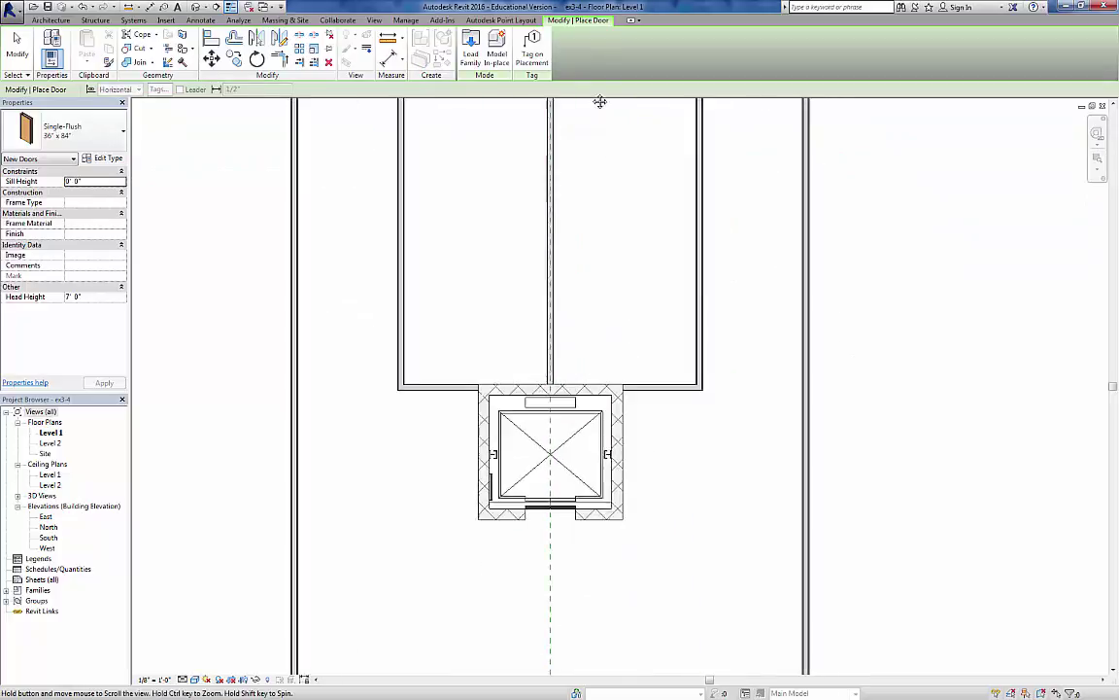
left_click(668, 361)
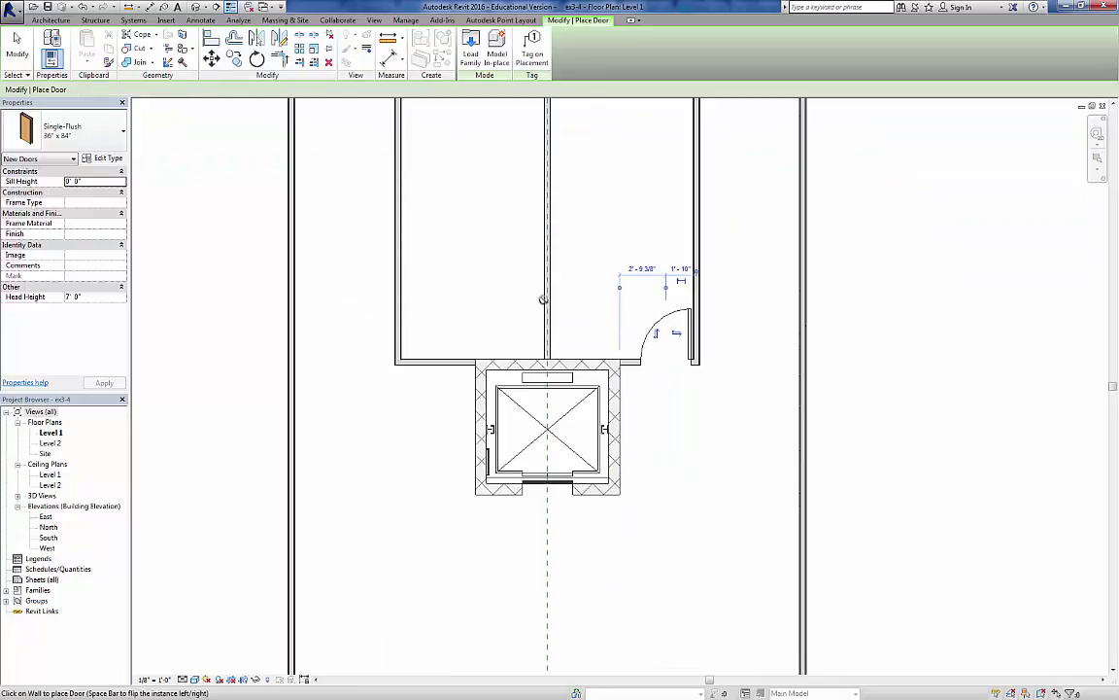
left_click(433, 363)
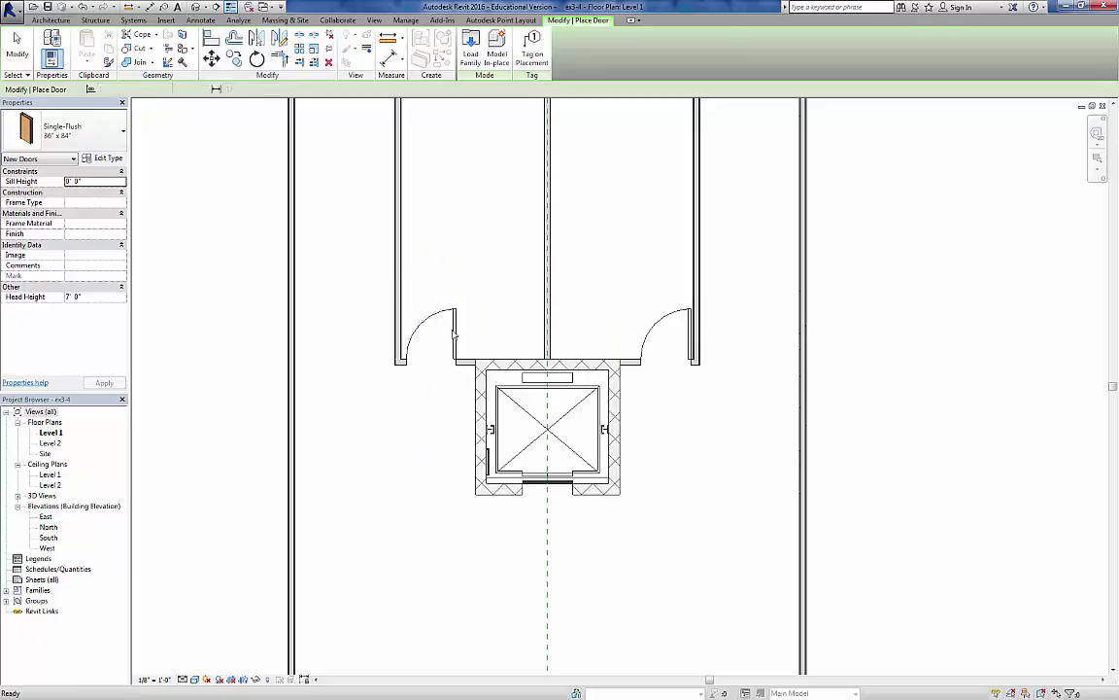
key("Escape")
key("Escape")
left_click(442, 335)
Flip the left lobby door and set it 0' 8" from the nearby wall.
left_click(442, 334)
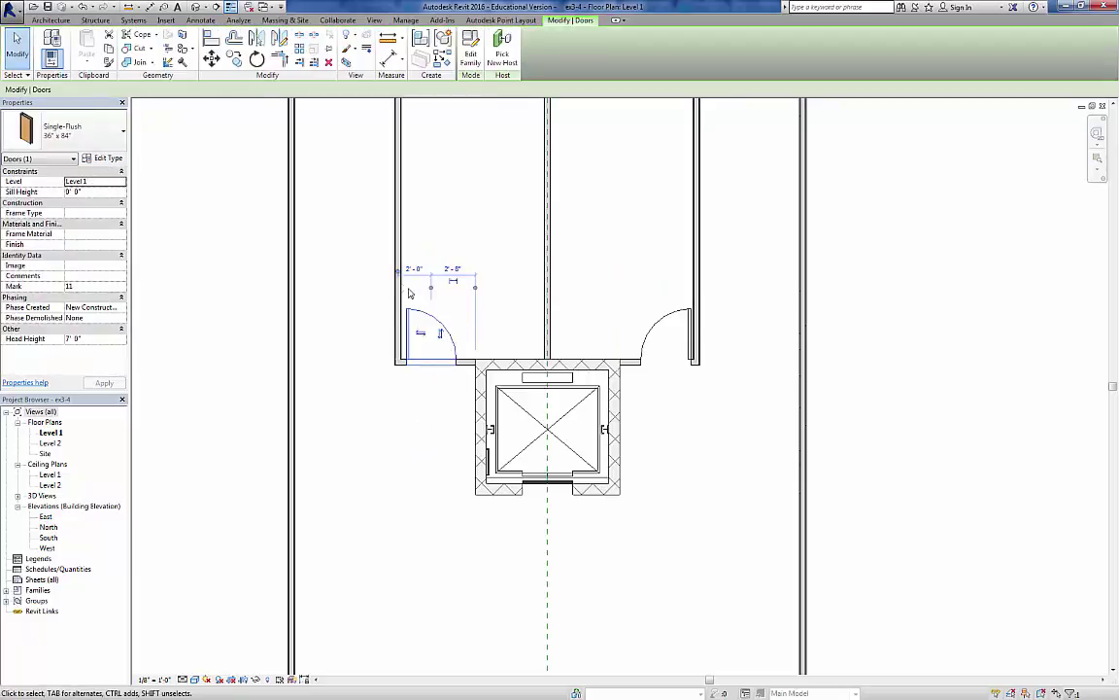
left_click(428, 287)
left_click(403, 269)
type("0 8")
key("Return")
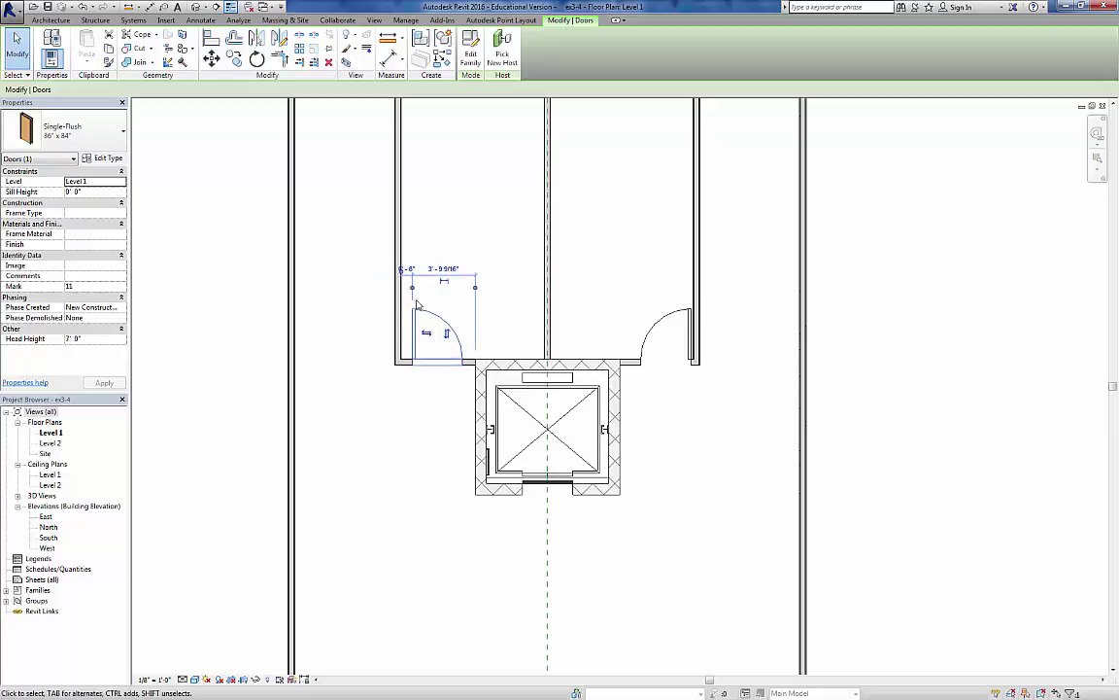
Set the right lobby door 8" from its adjacent wall.
left_click(684, 314)
left_click(696, 276)
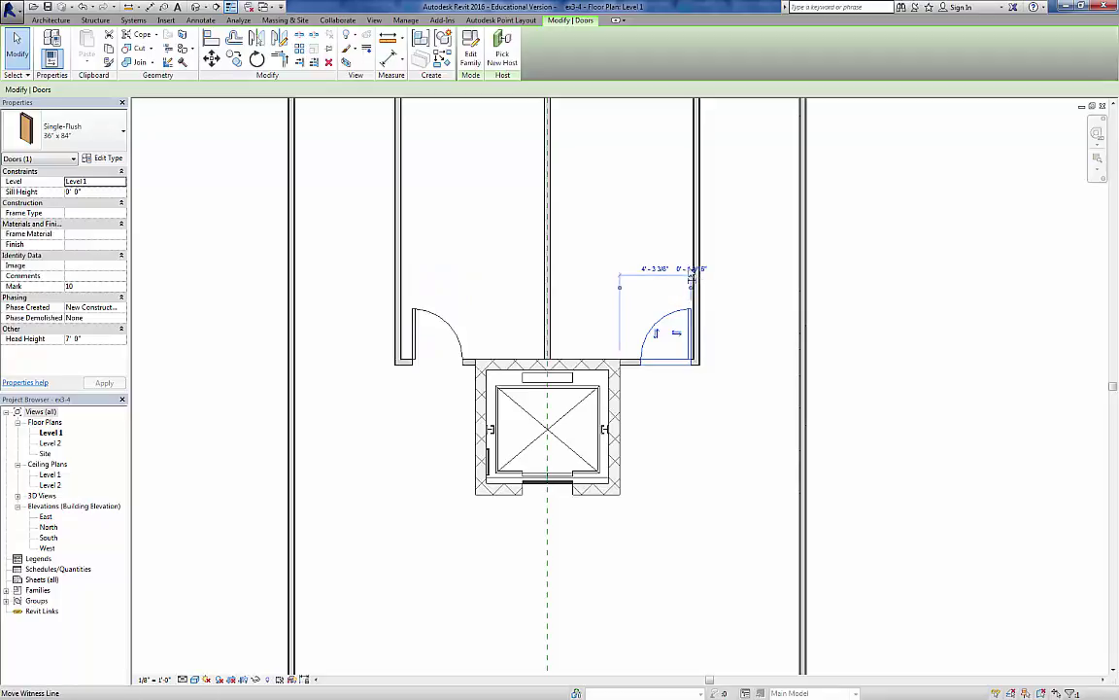
left_click(685, 270)
type("8")
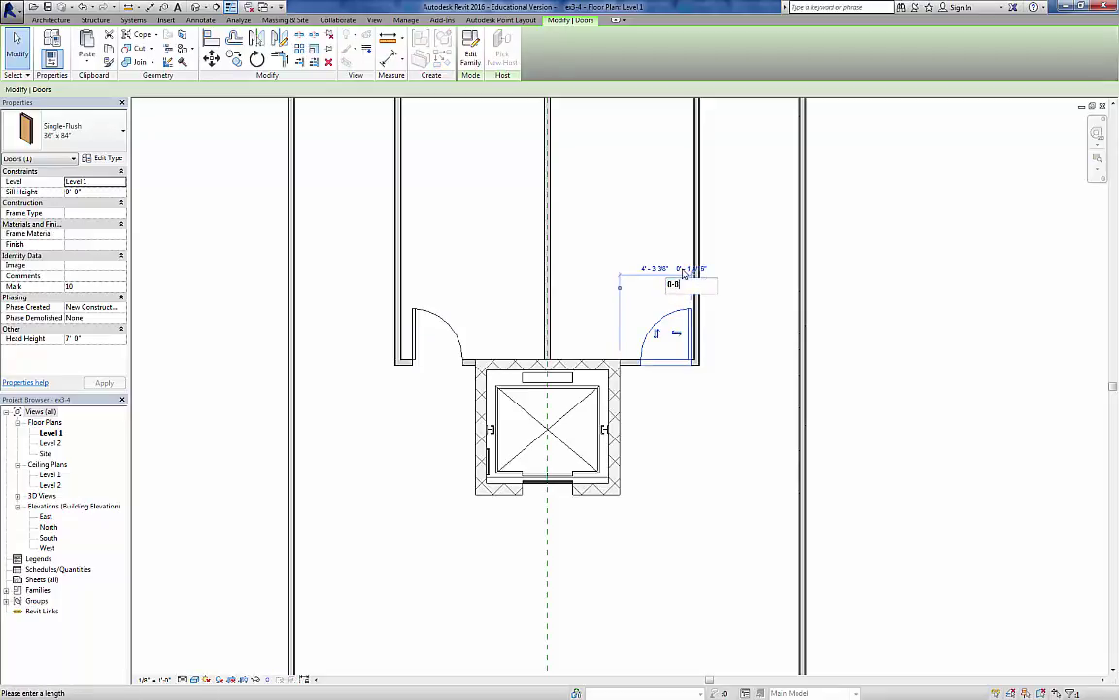
key("Return")
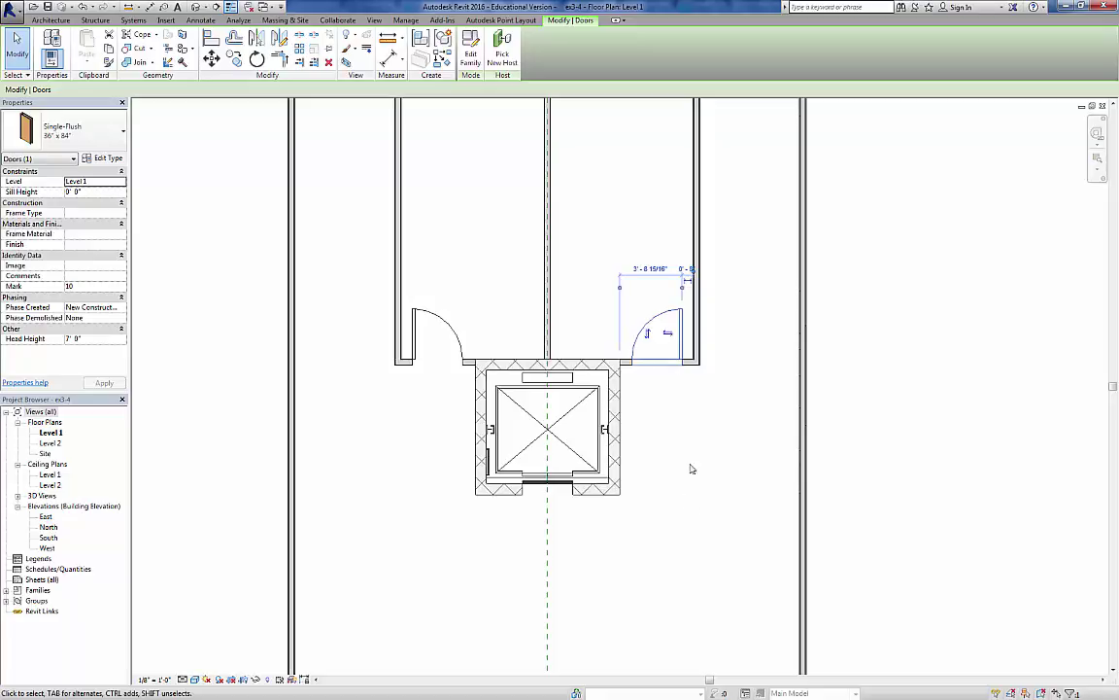
left_click(636, 580)
middle_click_drag(644, 595, 618, 348)
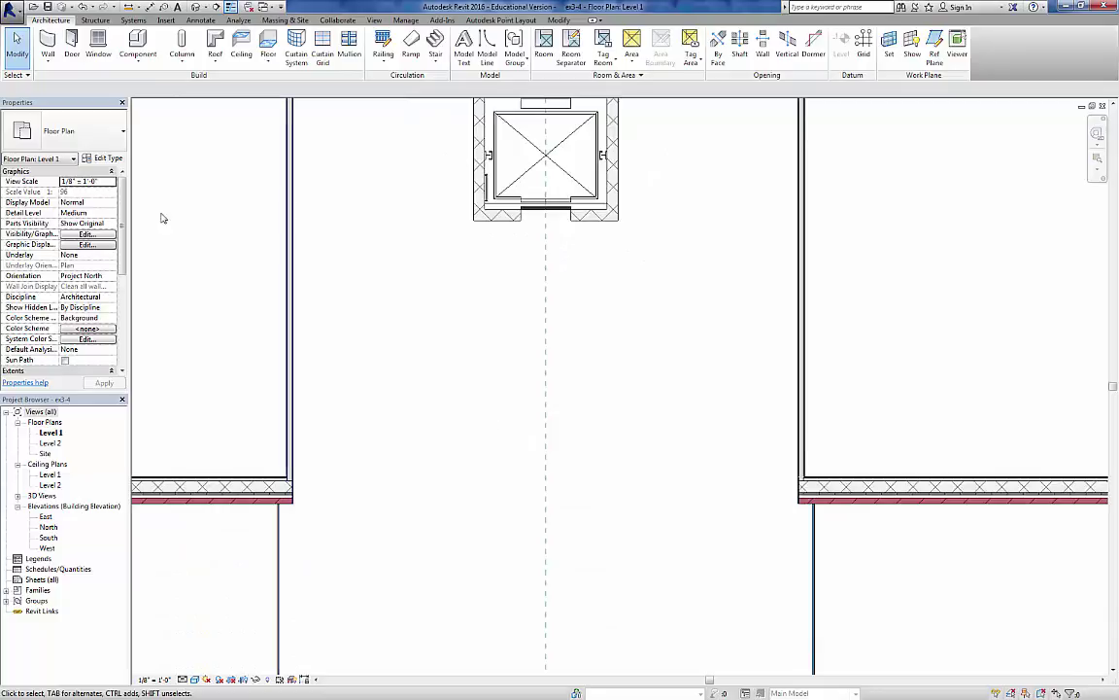
left_click(71, 44)
left_click(98, 133)
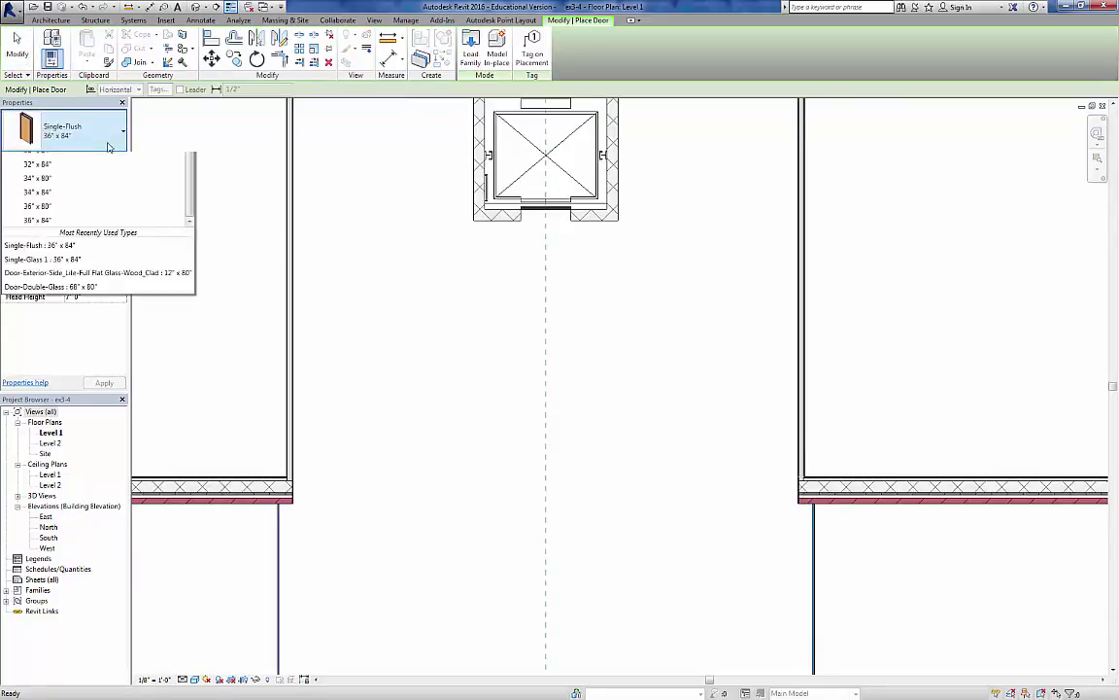
scroll(78, 325, "up", 1)
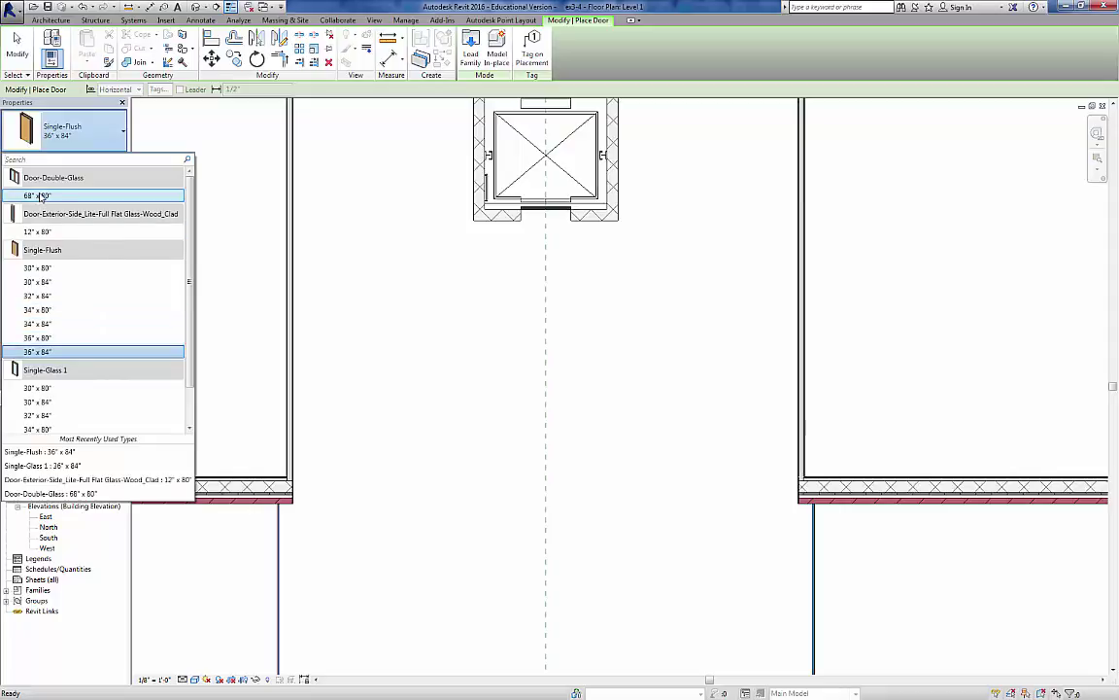
mouse_move(43, 197)
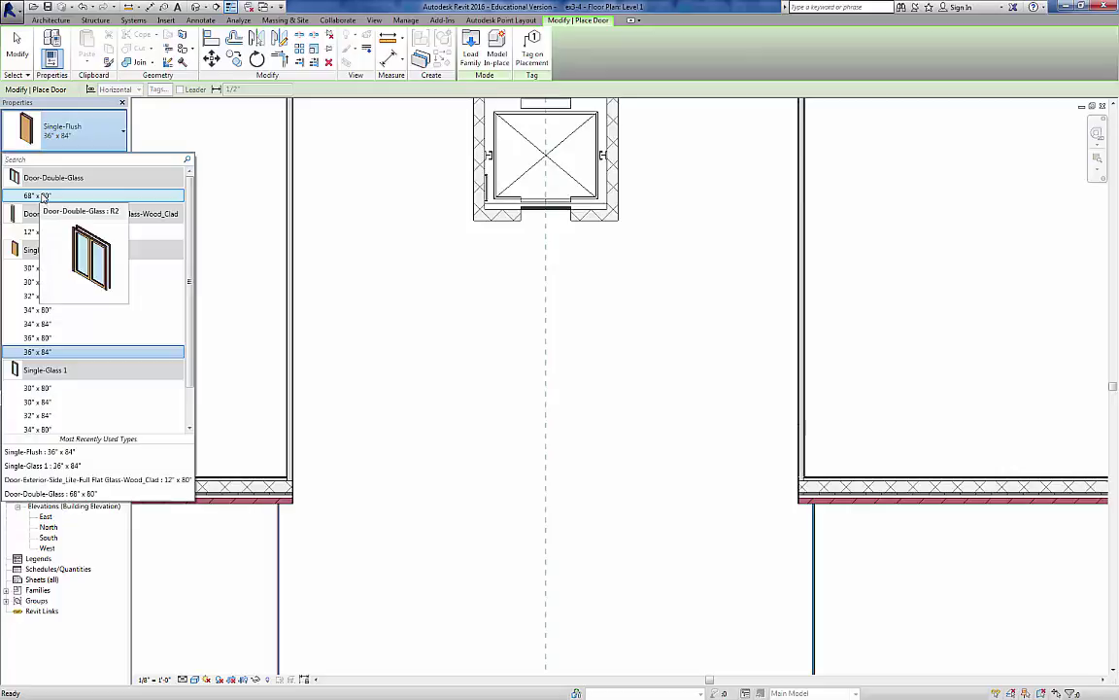
mouse_move(42, 197)
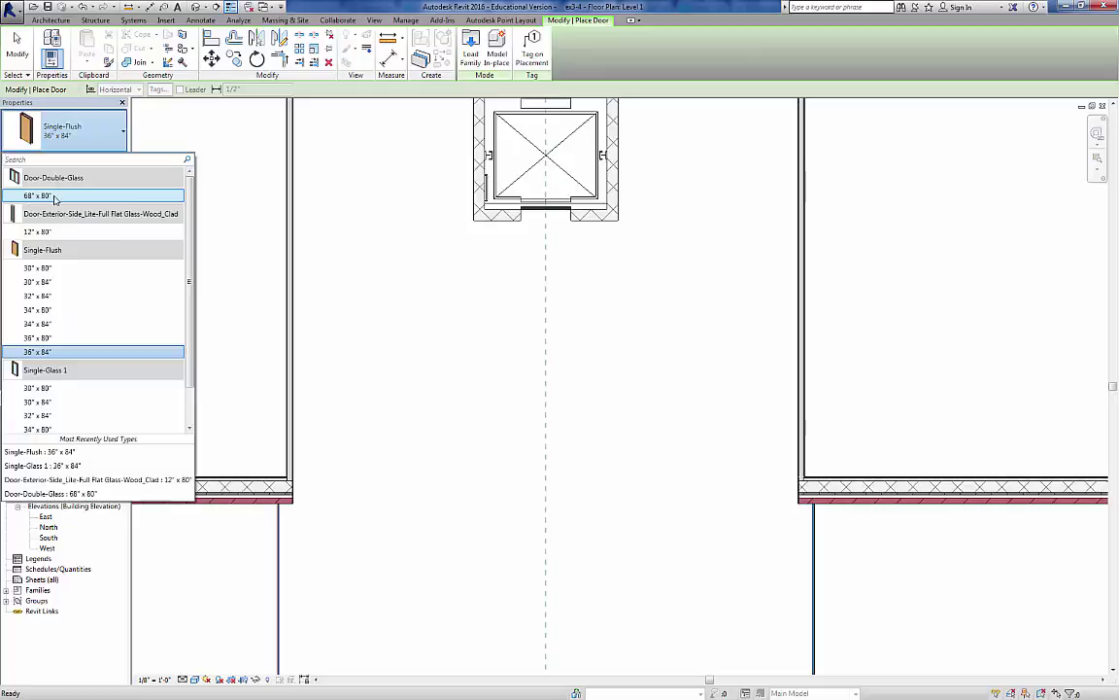
key("Escape")
key("Escape")
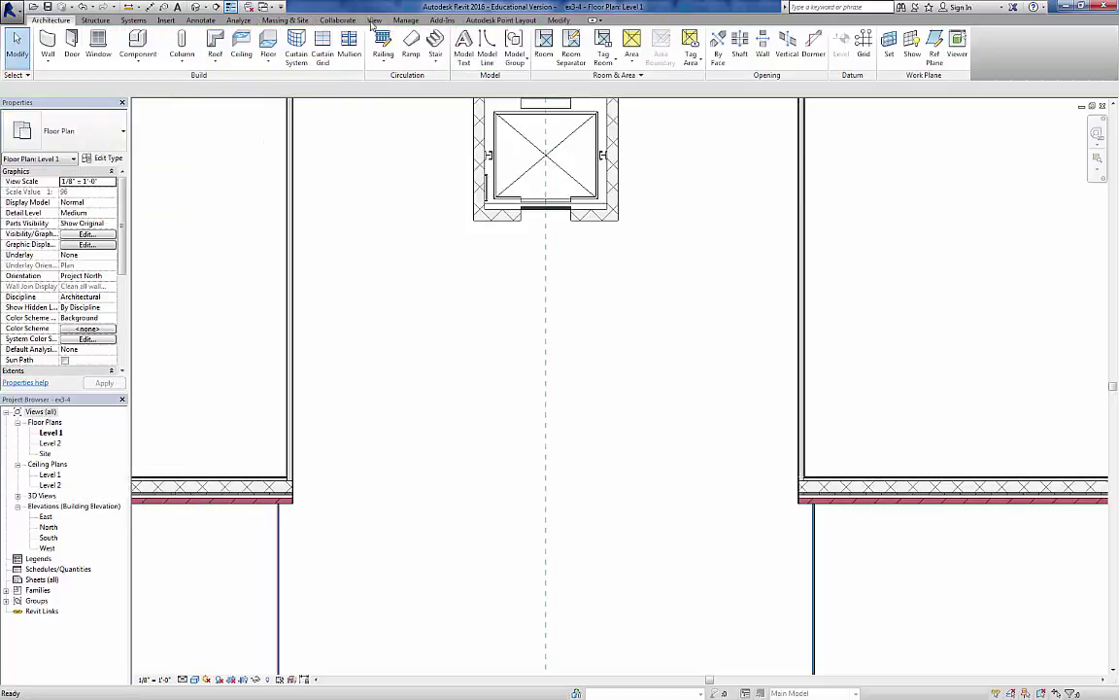
Run an Autodesk Seek search for 'Double-glass 1' from the Insert tab.
left_click(166, 20)
left_click(463, 44)
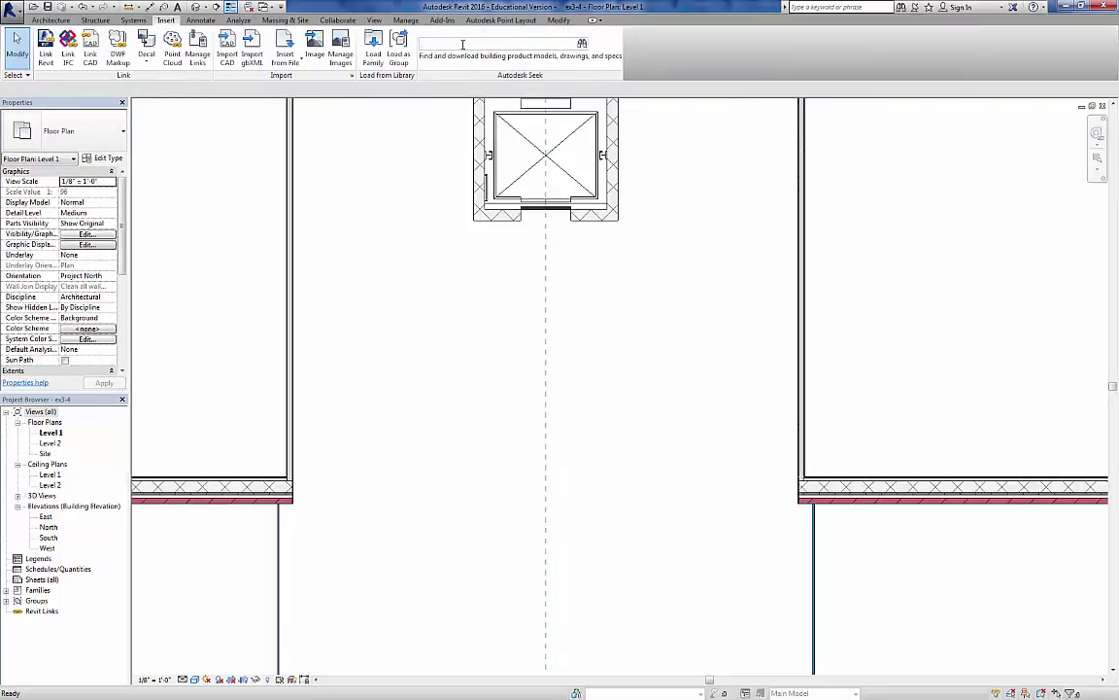
type("Double-glass 1")
key("Return")
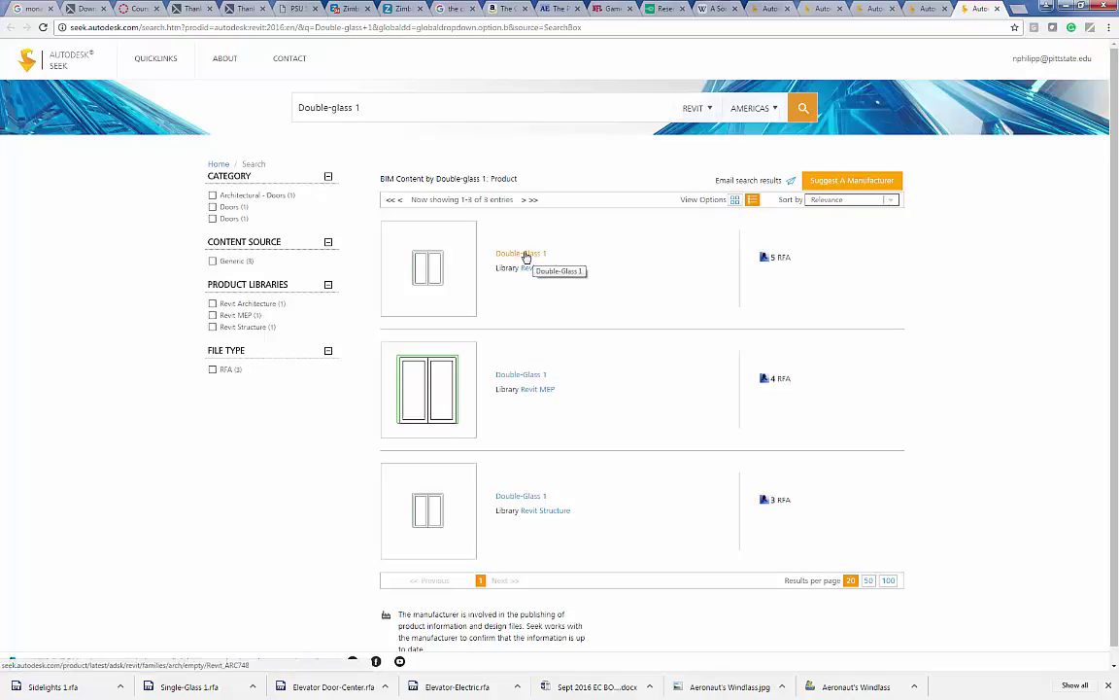
Open the Double-Glass 1 result and choose its Revit 2012 Imperial file.
left_click(424, 275)
left_click(637, 428)
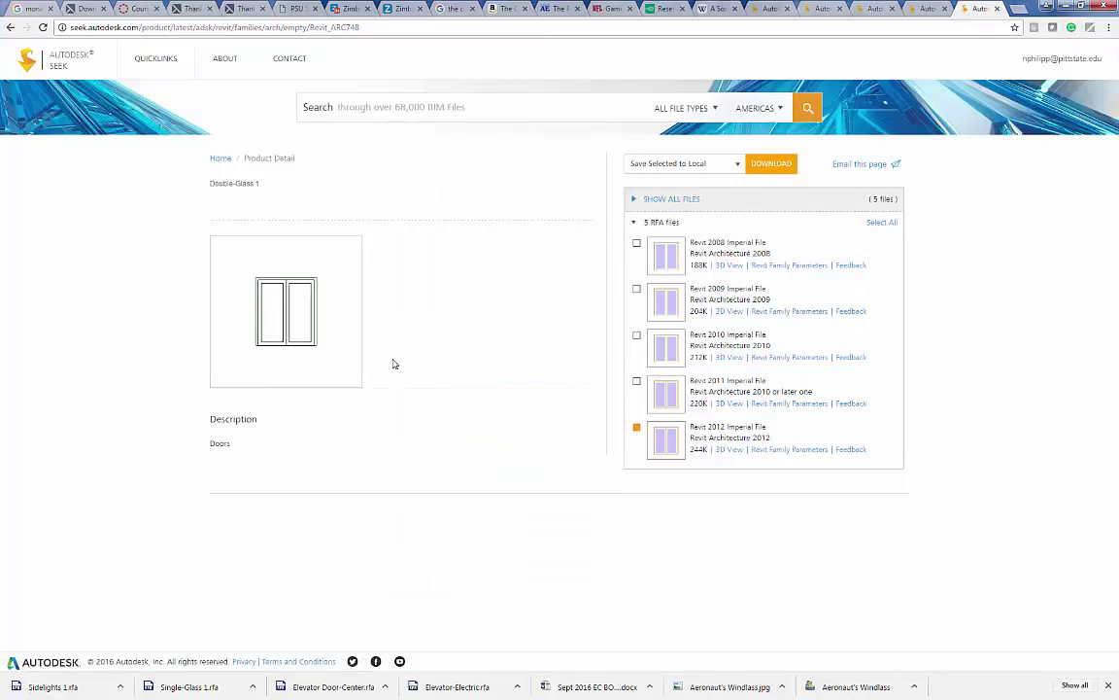
Open the downloaded Double-Glass 1 family, upgrade it, and load it into the project.
left_click(32, 682)
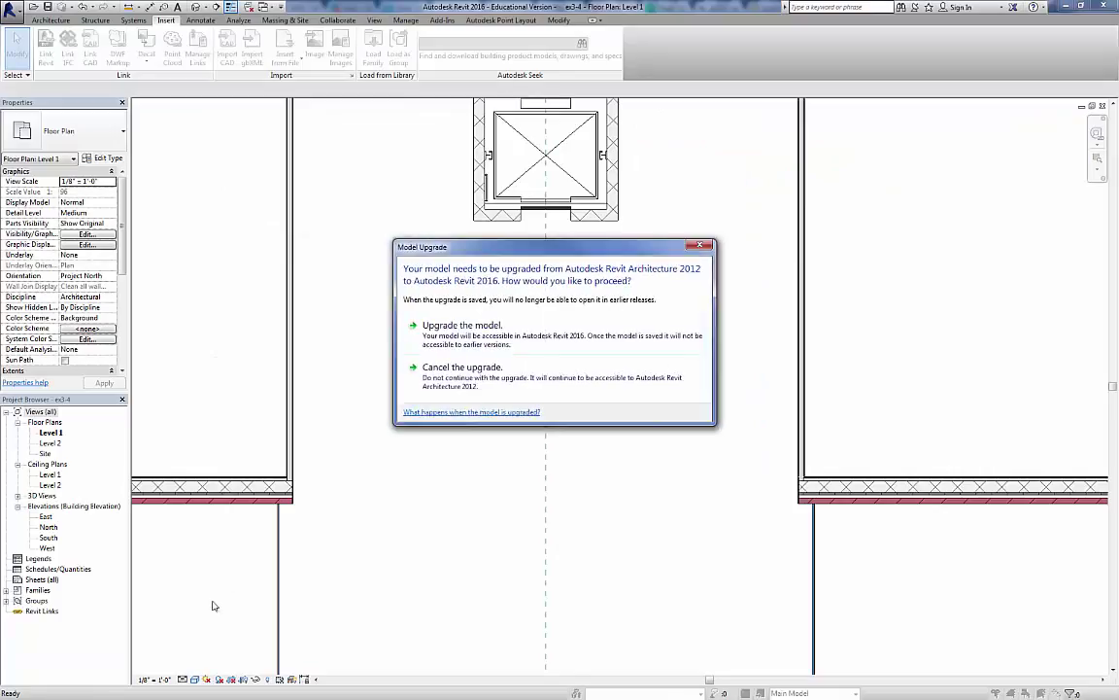
left_click(463, 326)
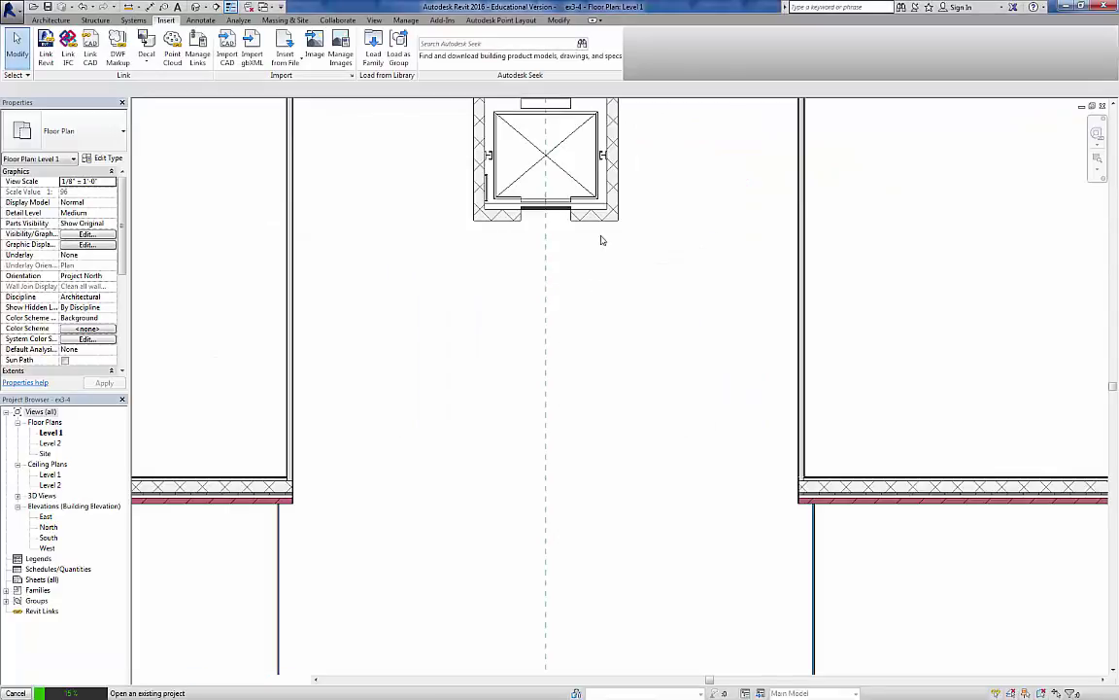
left_click(807, 55)
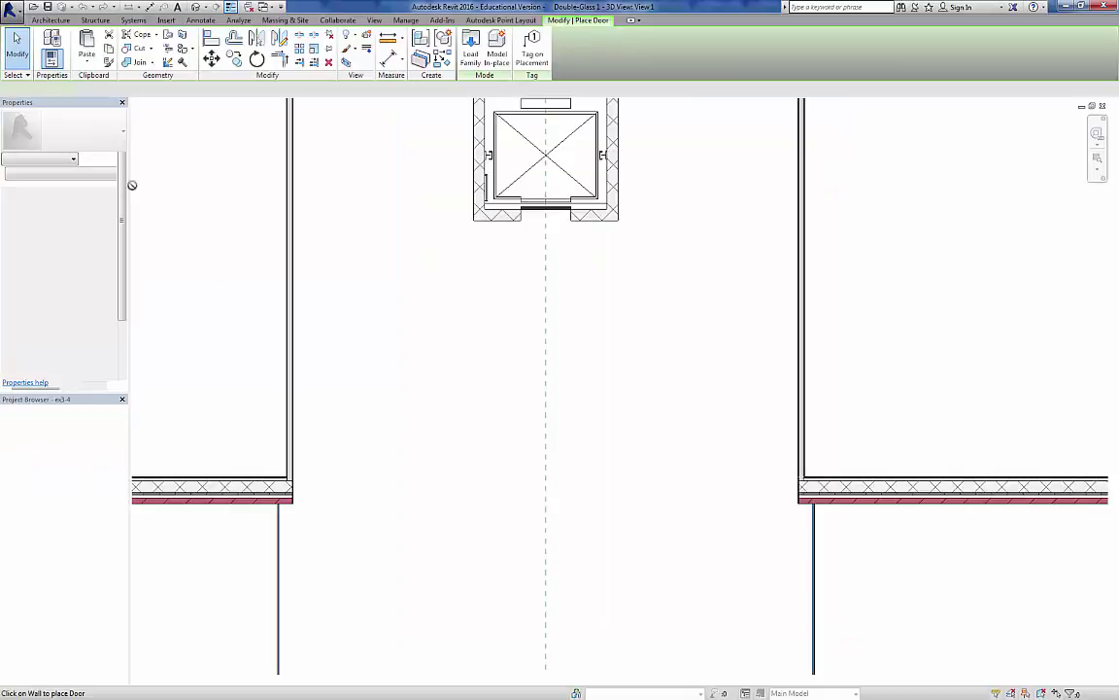
Place Double-Glass 1 72" x 84" doors in the left and right corridor walls.
left_click(105, 136)
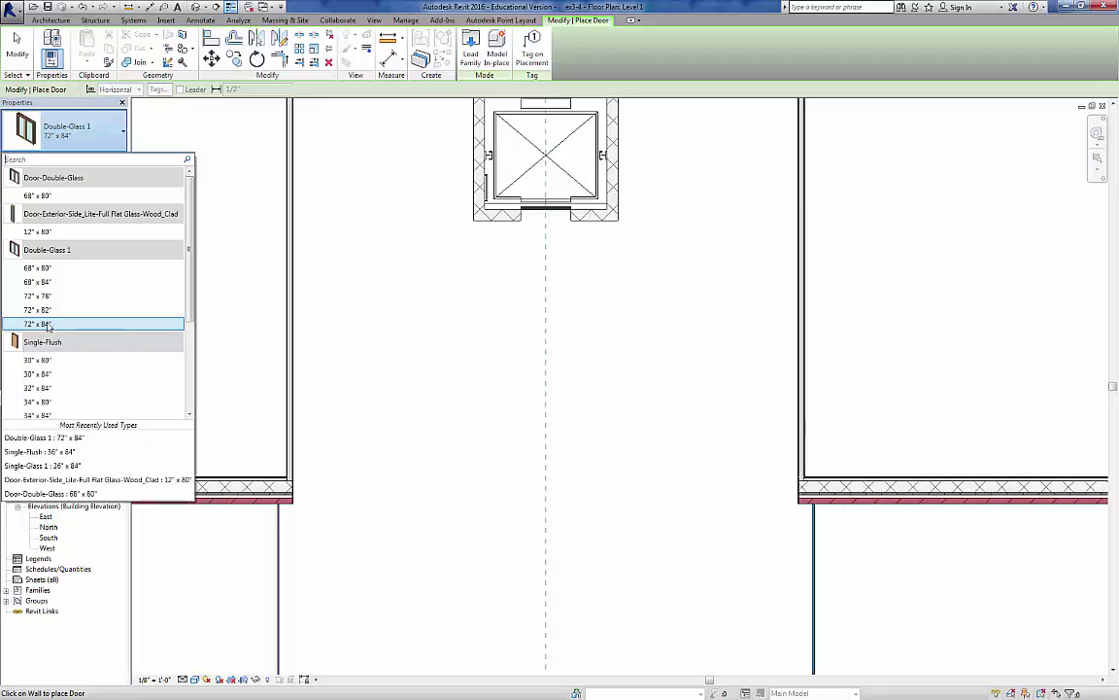
left_click(44, 325)
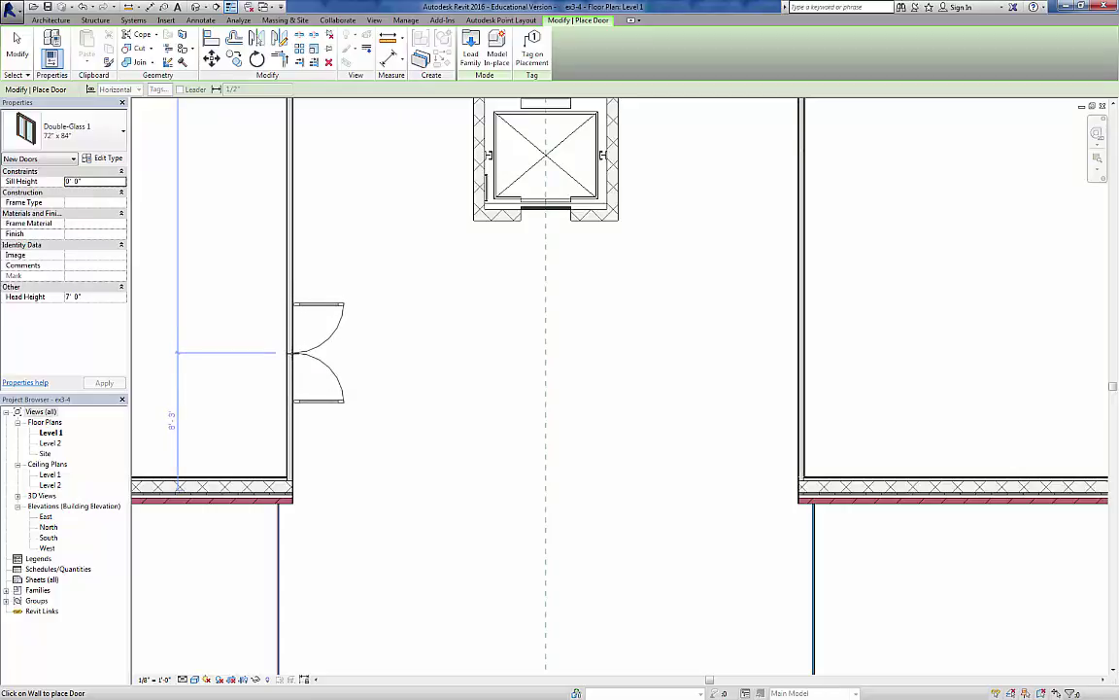
left_click(291, 347)
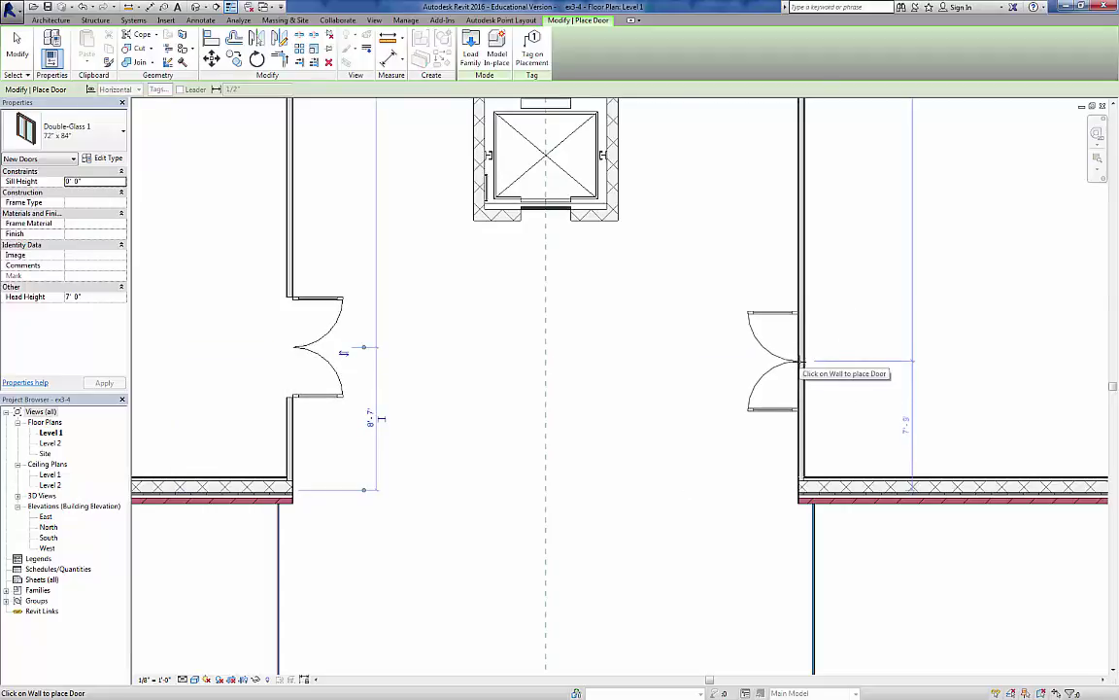
left_click(798, 363)
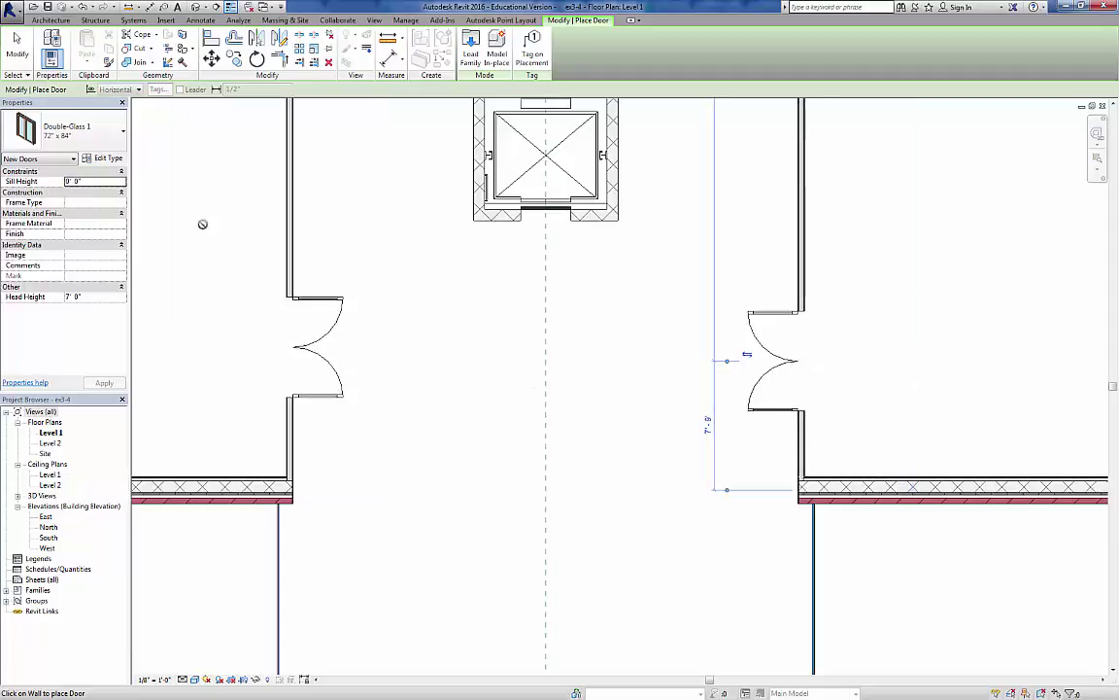
Align the right double door's top edge with the left door's, then begin placing windows.
key("a")
key("l")
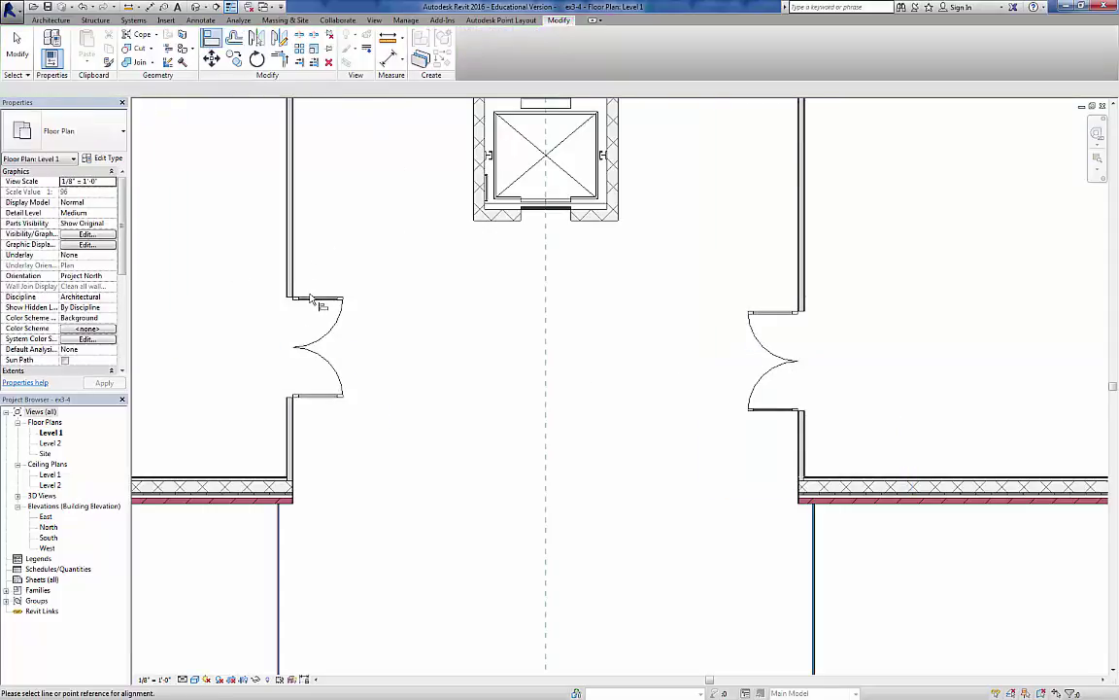
left_click(303, 297)
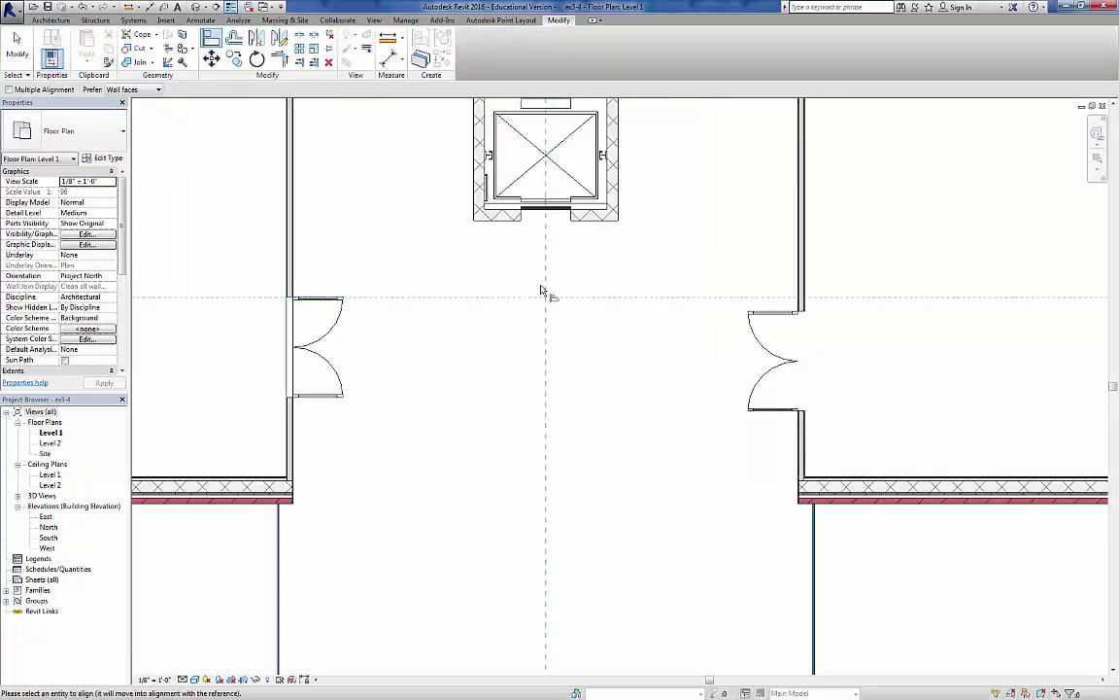
left_click(772, 314)
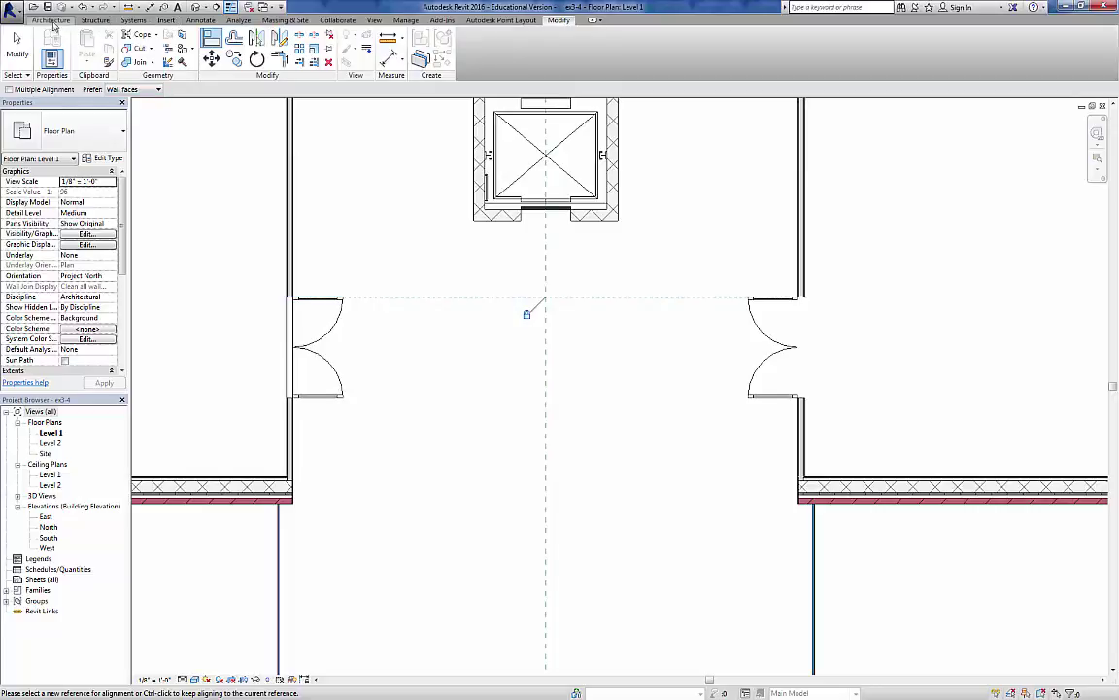
left_click(59, 21)
left_click(97, 44)
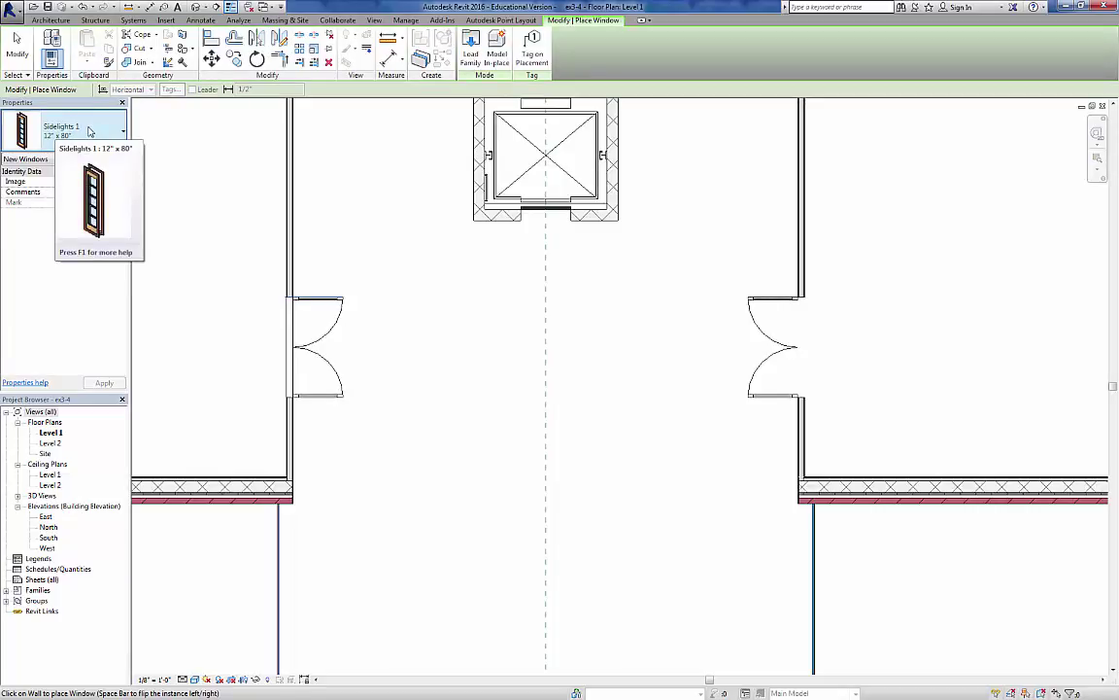
Place Sidelights 1 18" x 84" windows in the left wall above and below the double door.
left_click(88, 132)
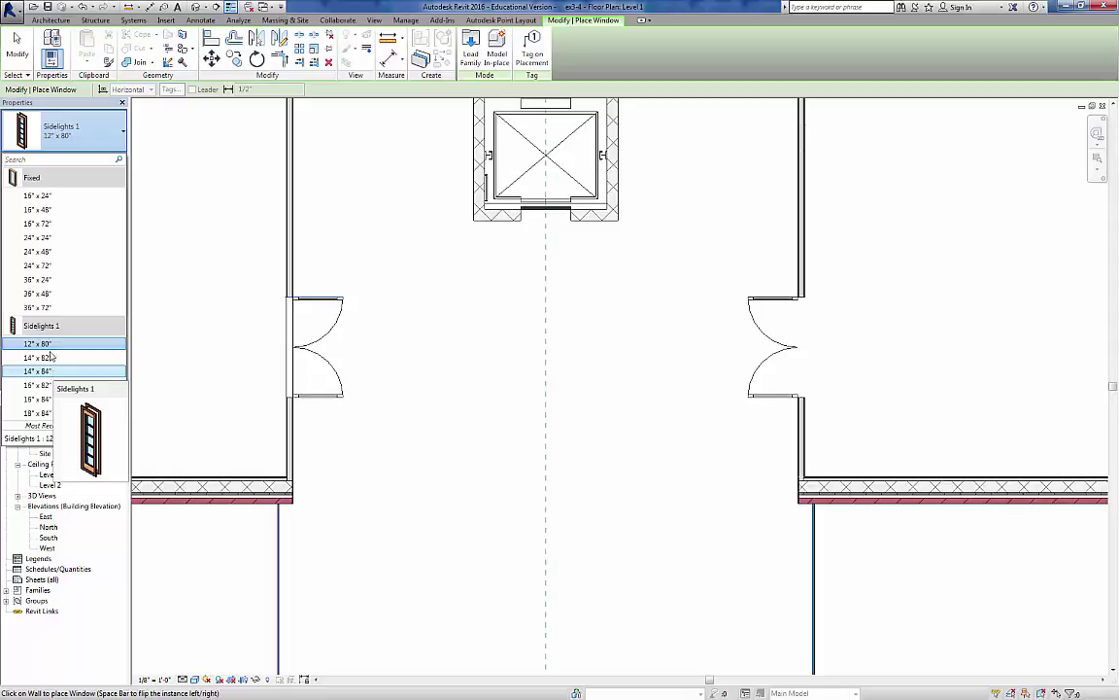
left_click(39, 413)
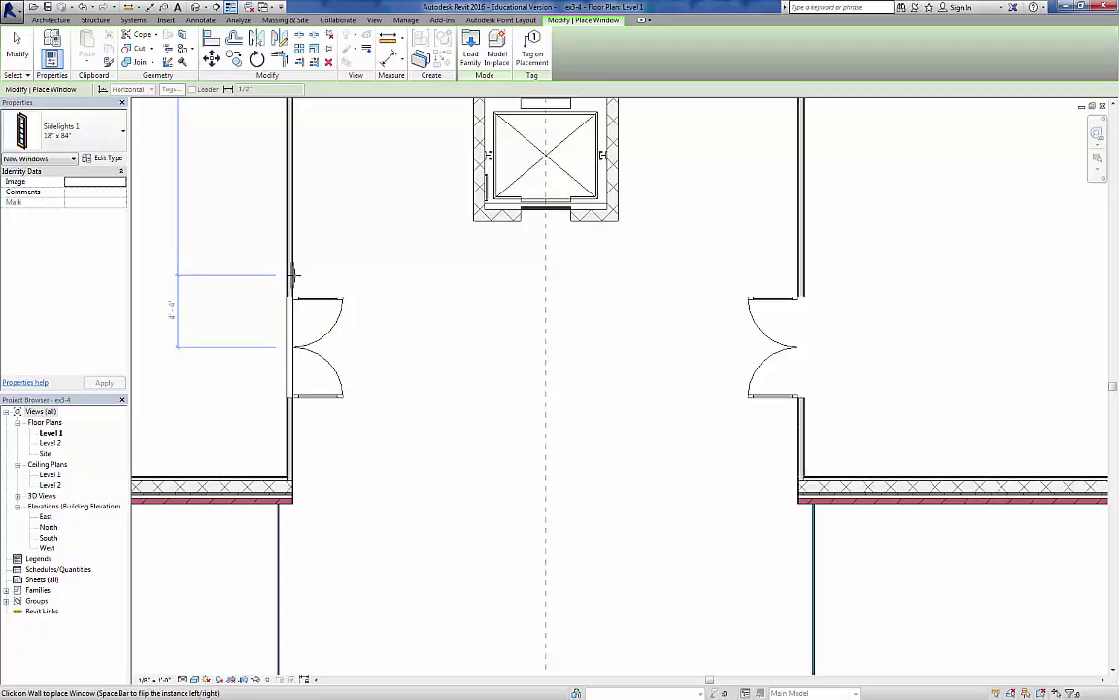
left_click(293, 243)
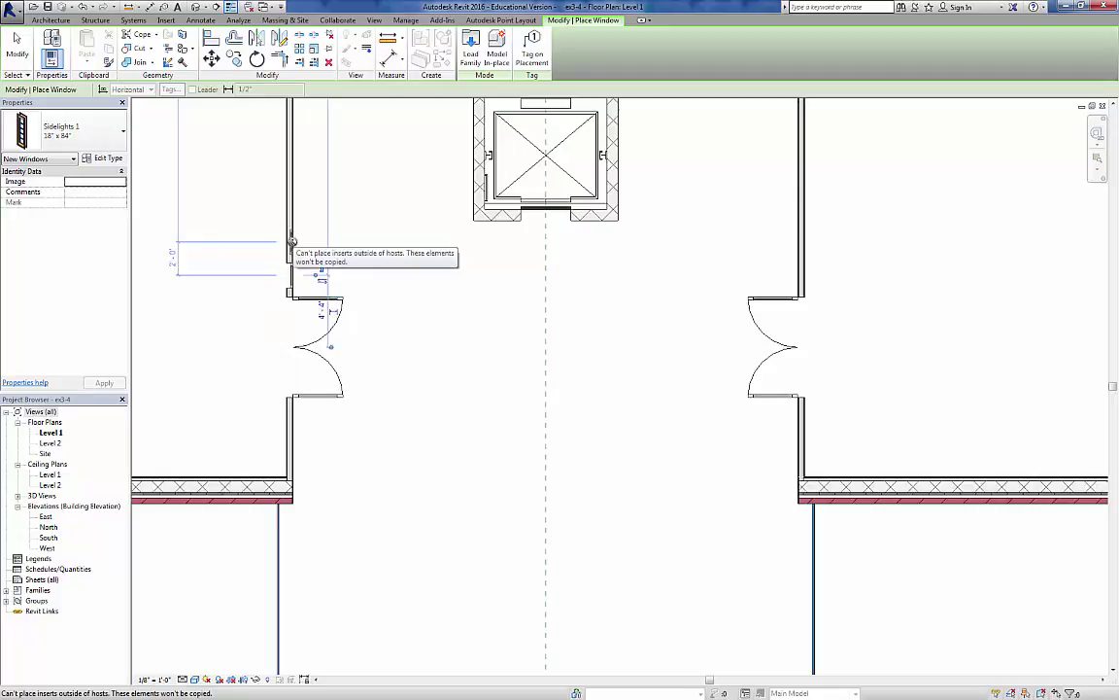
left_click(290, 415)
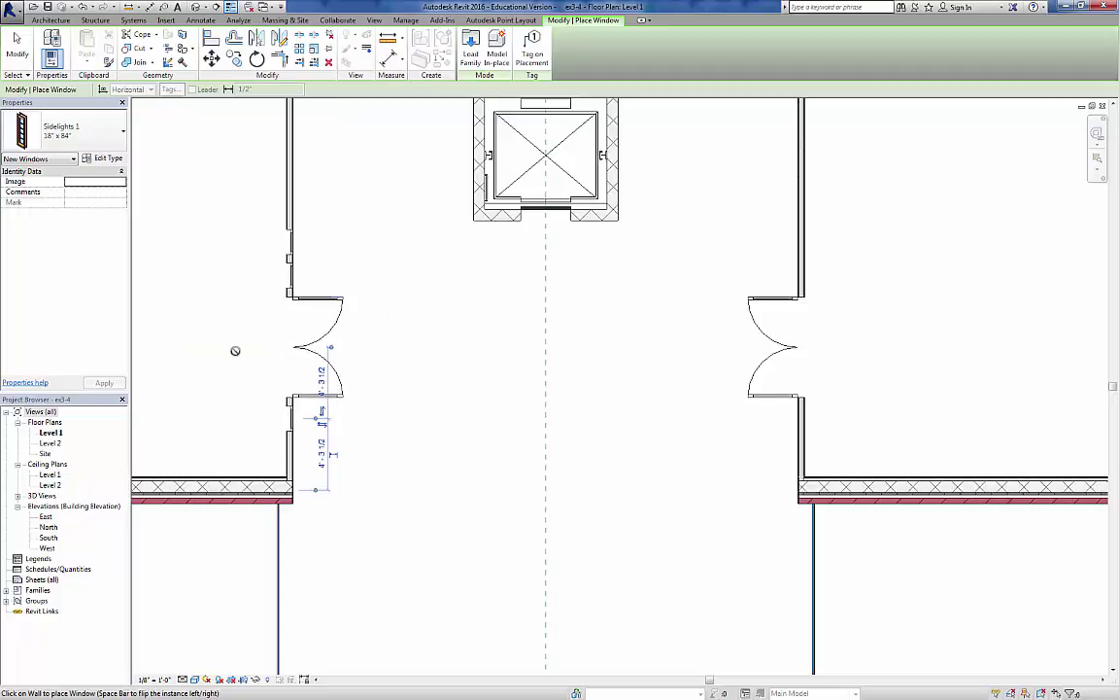
key("Escape")
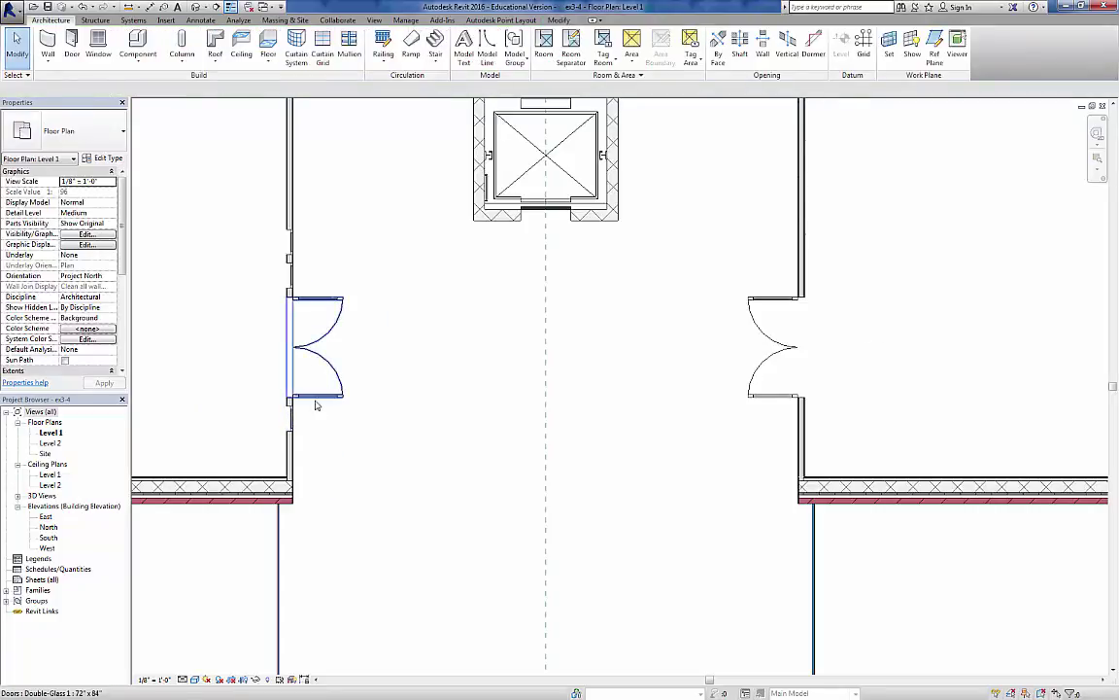
Set the left double door 8'-0" from the lower wall face.
left_click(316, 404)
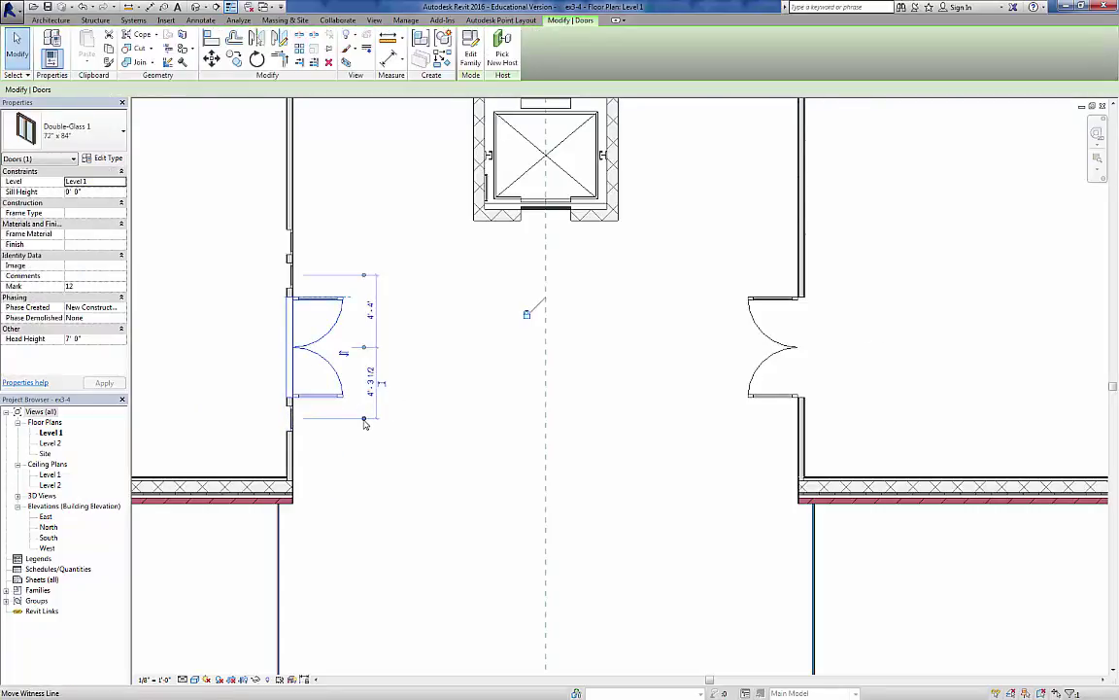
left_click_drag(250, 481, 364, 493)
left_click(371, 416)
type("8")
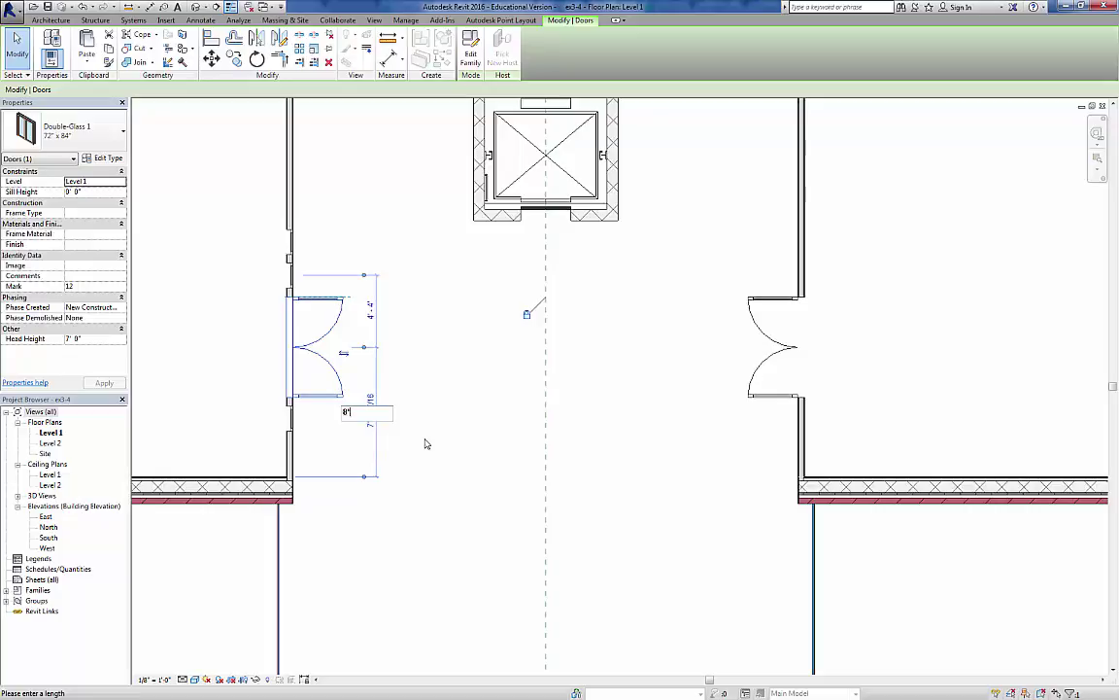
key("Return")
left_click(394, 360)
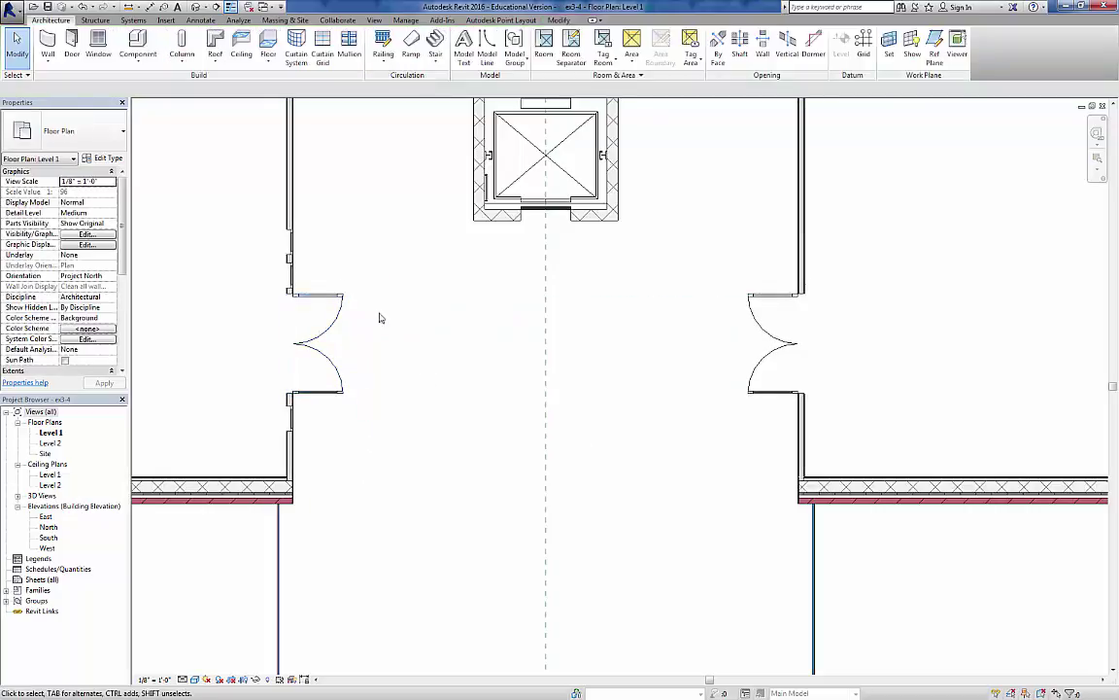
scroll(316, 391, "up", 2)
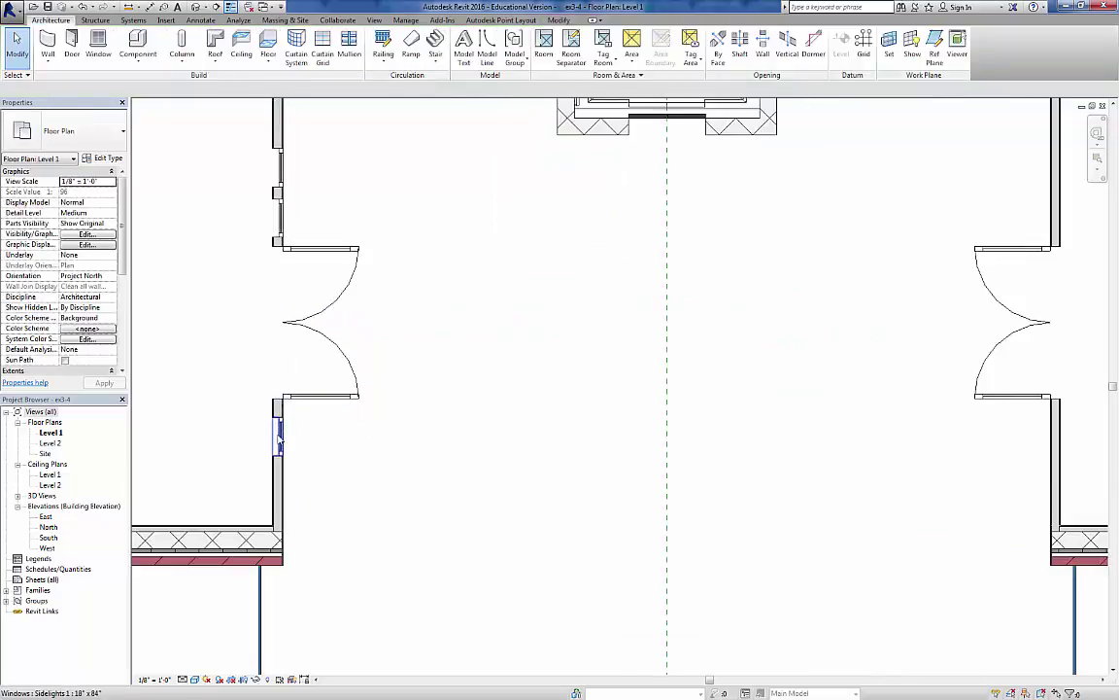
Set the sidelight below the door to a distance of 4 from the door.
left_click(292, 442)
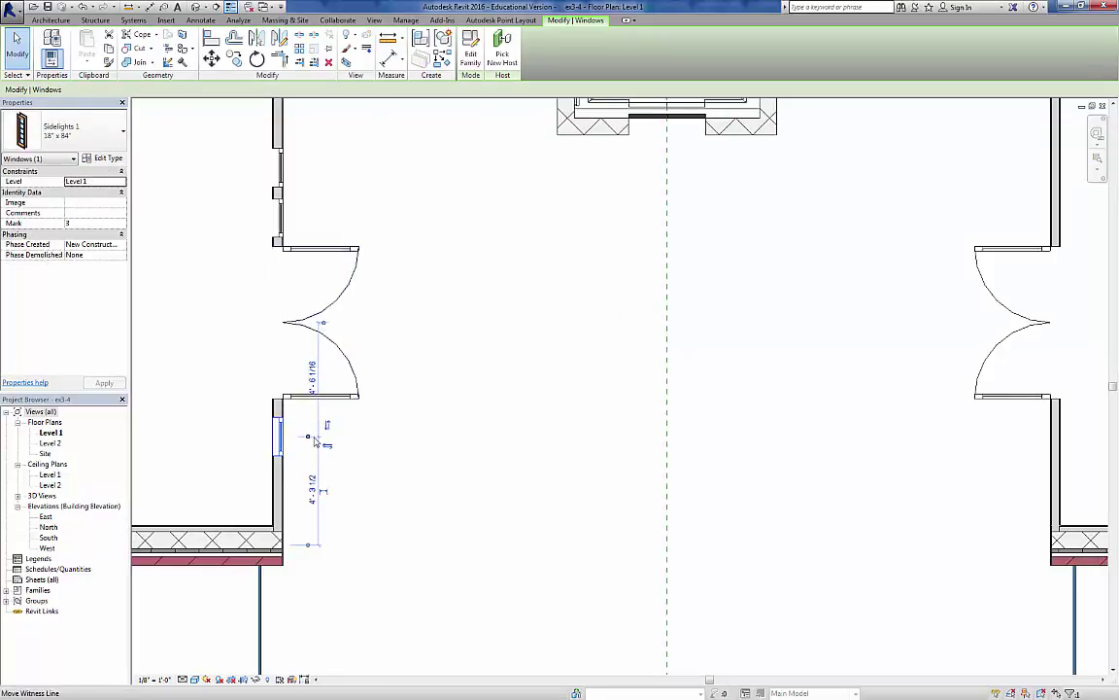
left_click(312, 388)
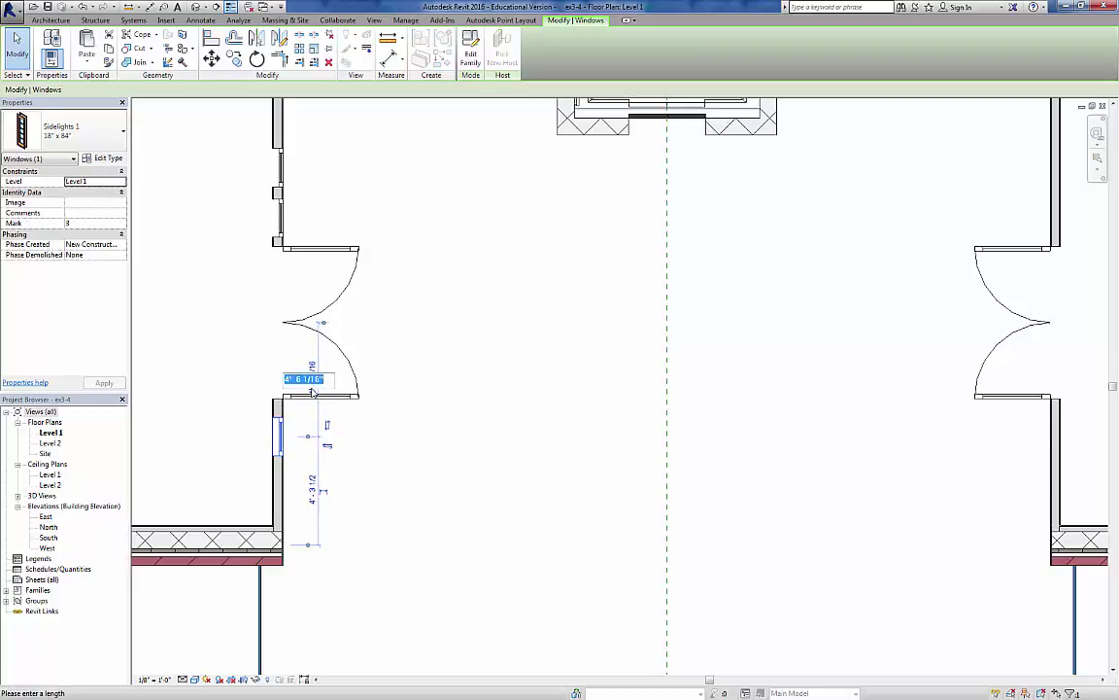
type("4 6")
key("Return")
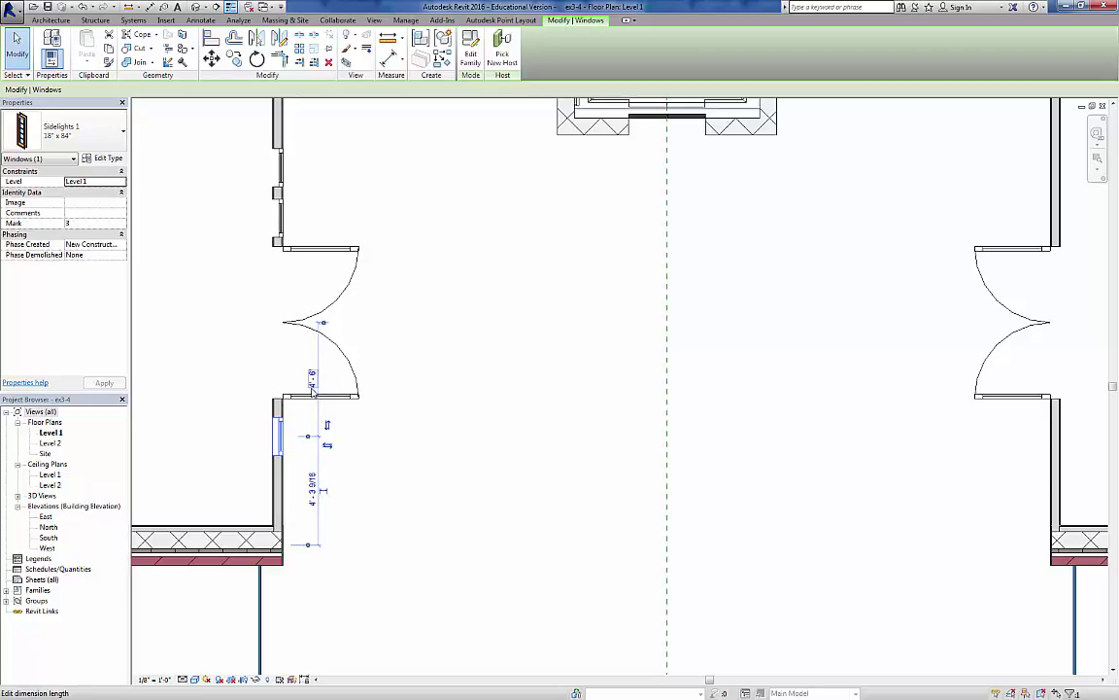
left_click(378, 314)
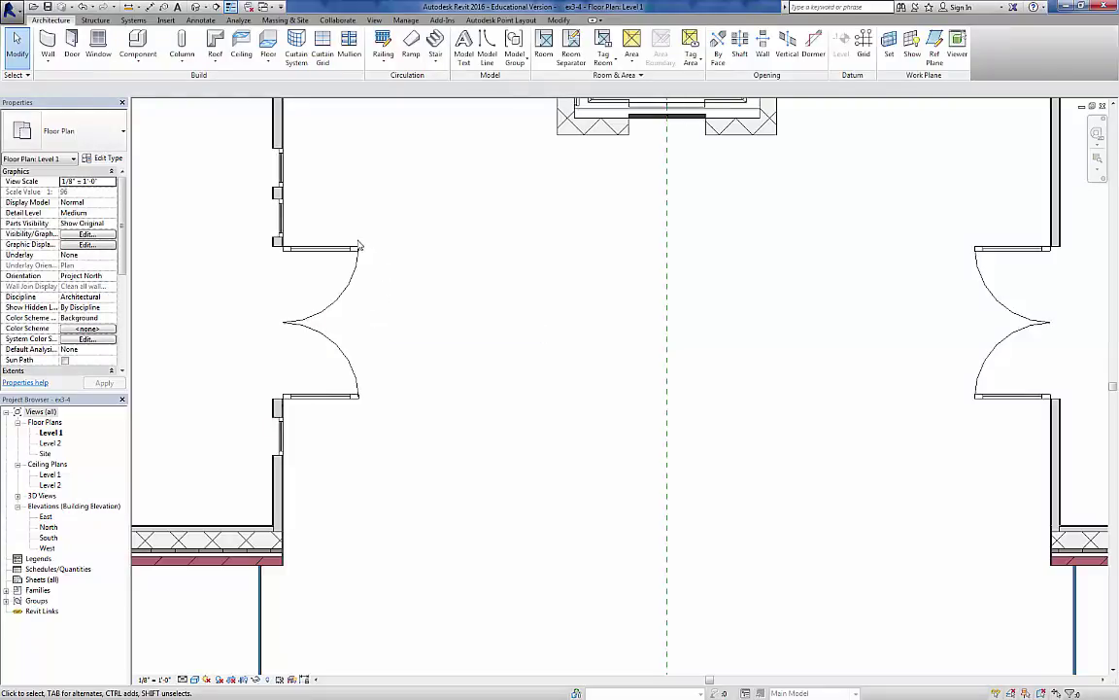
Reposition the two sidelights above the door, using a gap of 1 and spacing of 2-3.
left_click(279, 199)
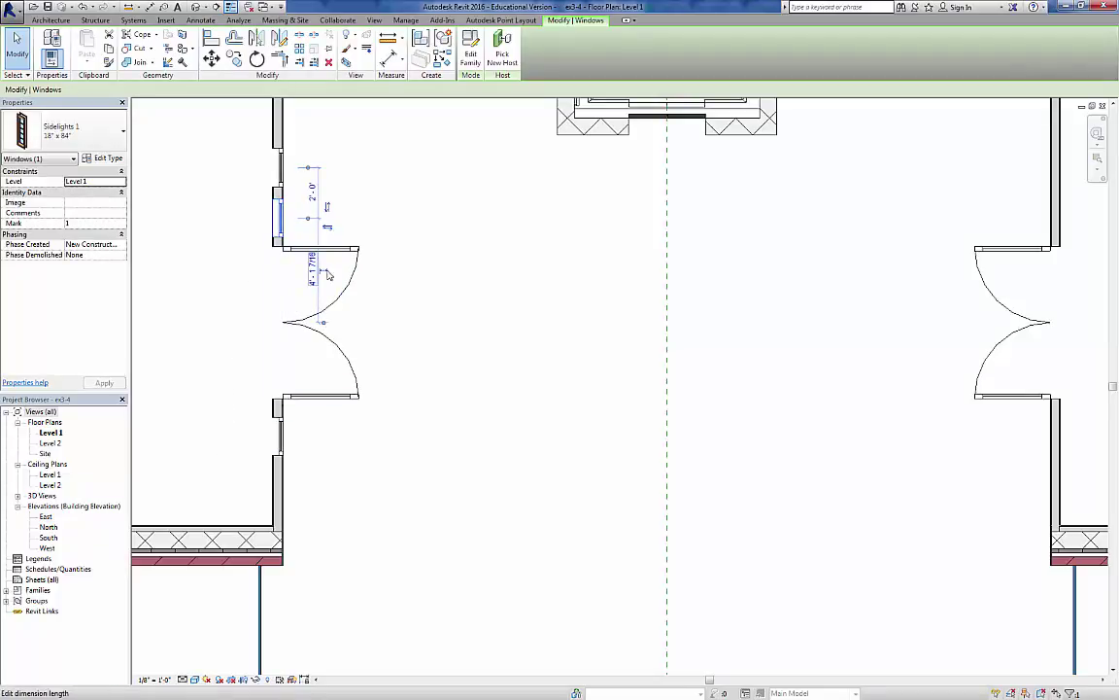
left_click_drag(325, 326, 341, 394)
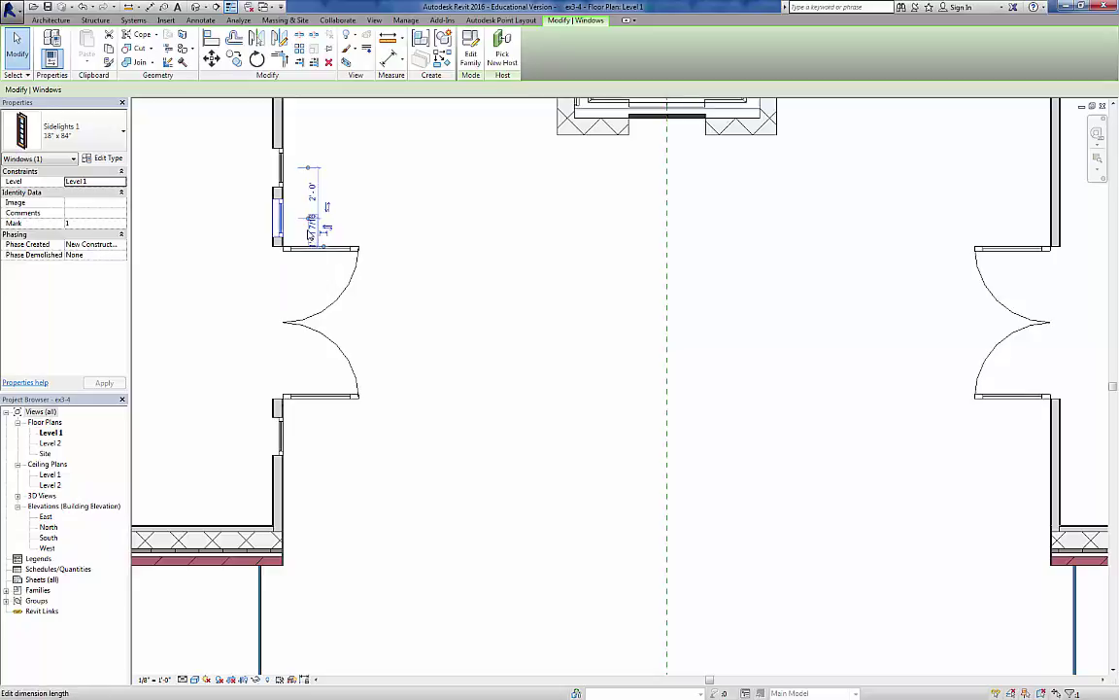
left_click(310, 232)
type("1")
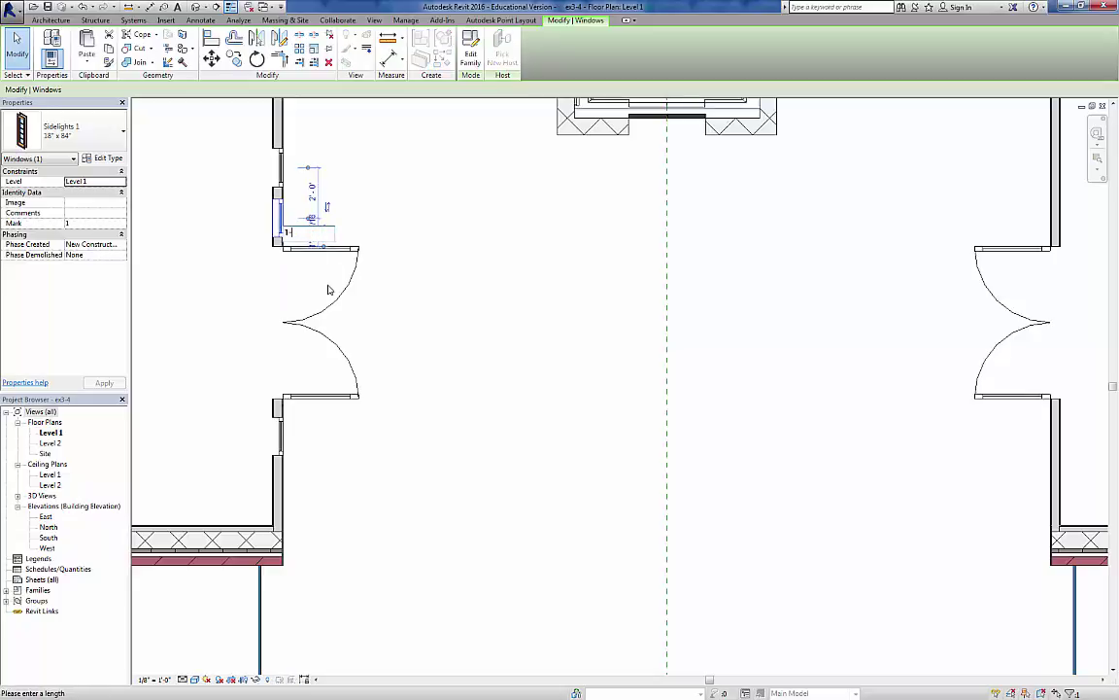
key("Return")
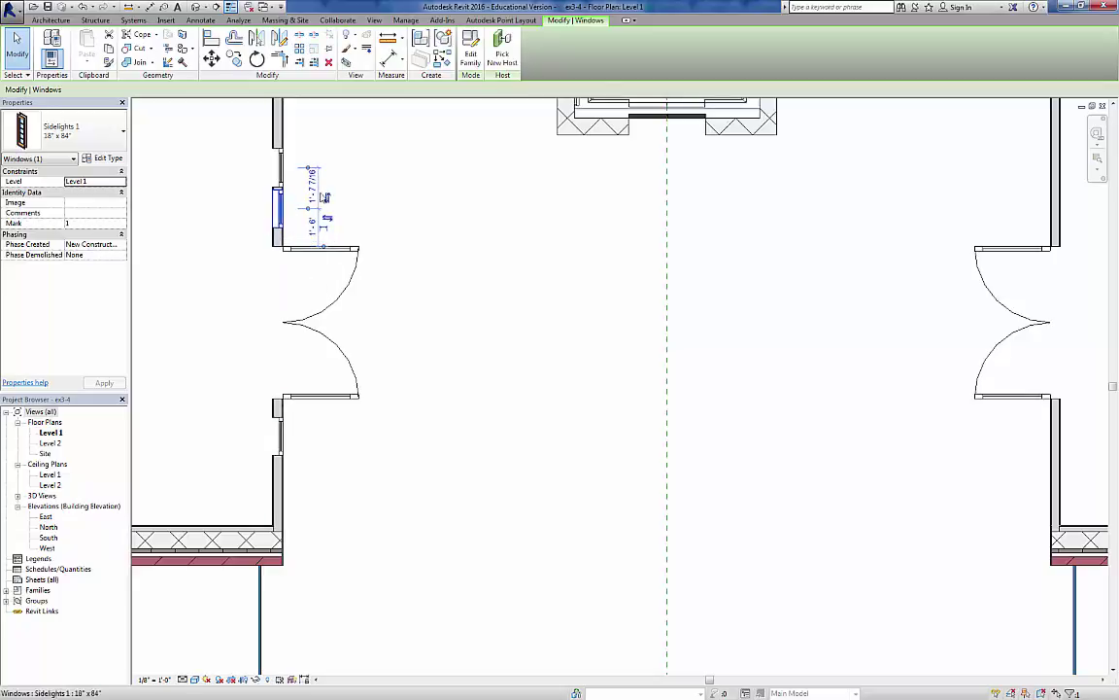
key("Escape")
left_click(285, 171)
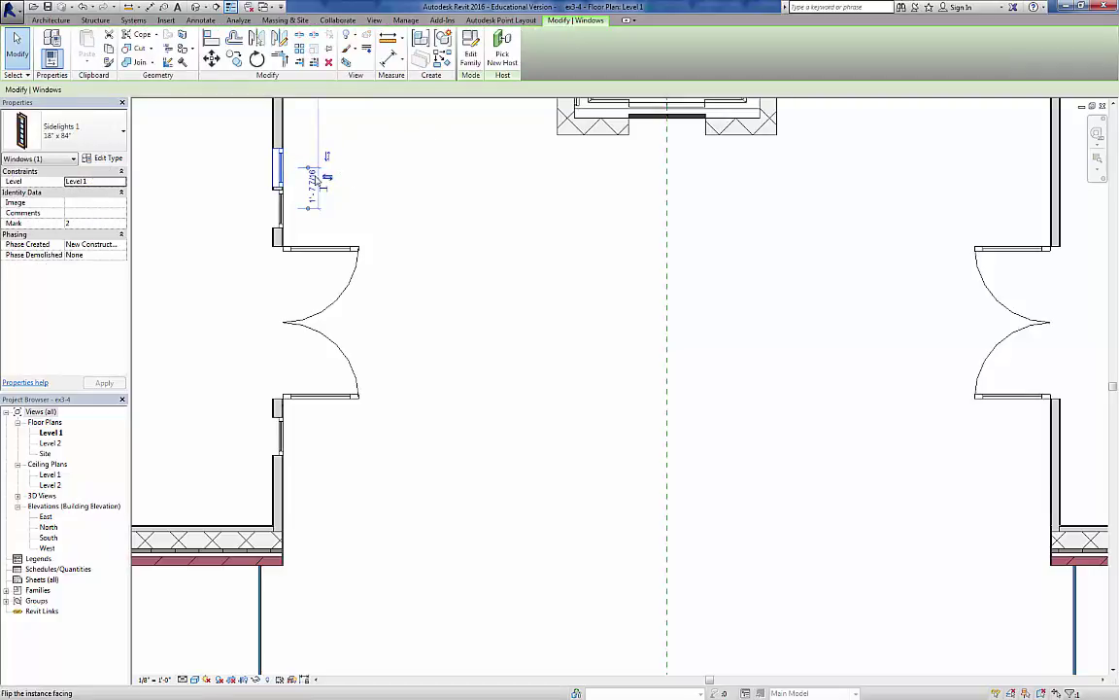
left_click(312, 181)
type("2")
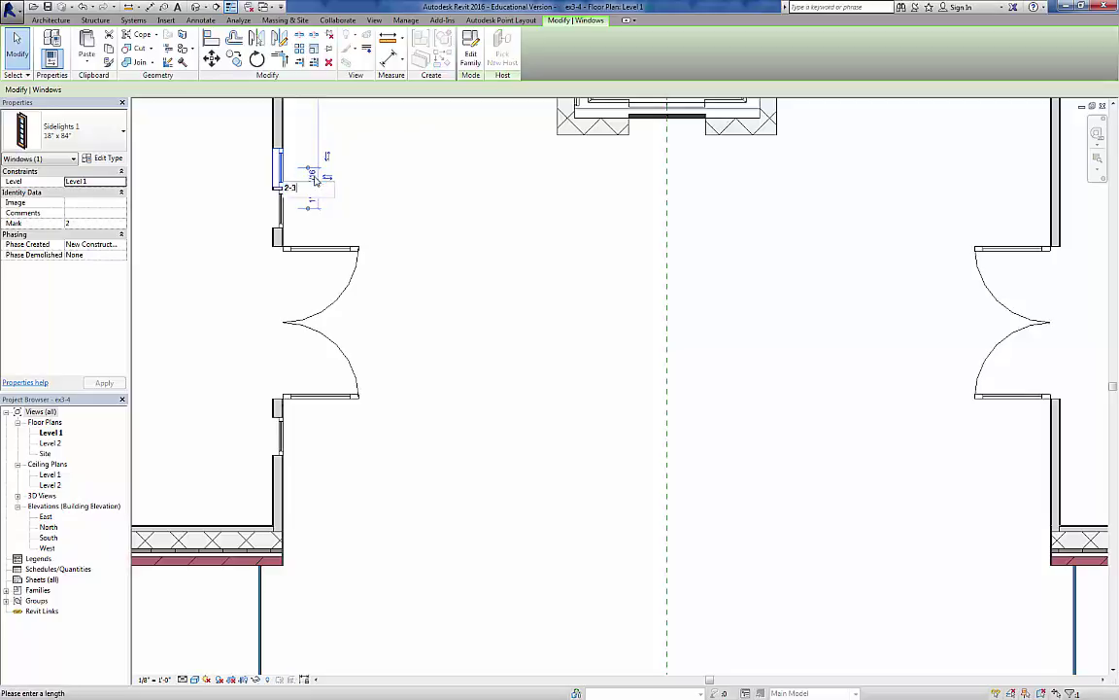
type("-3")
key("Return")
left_click(407, 262)
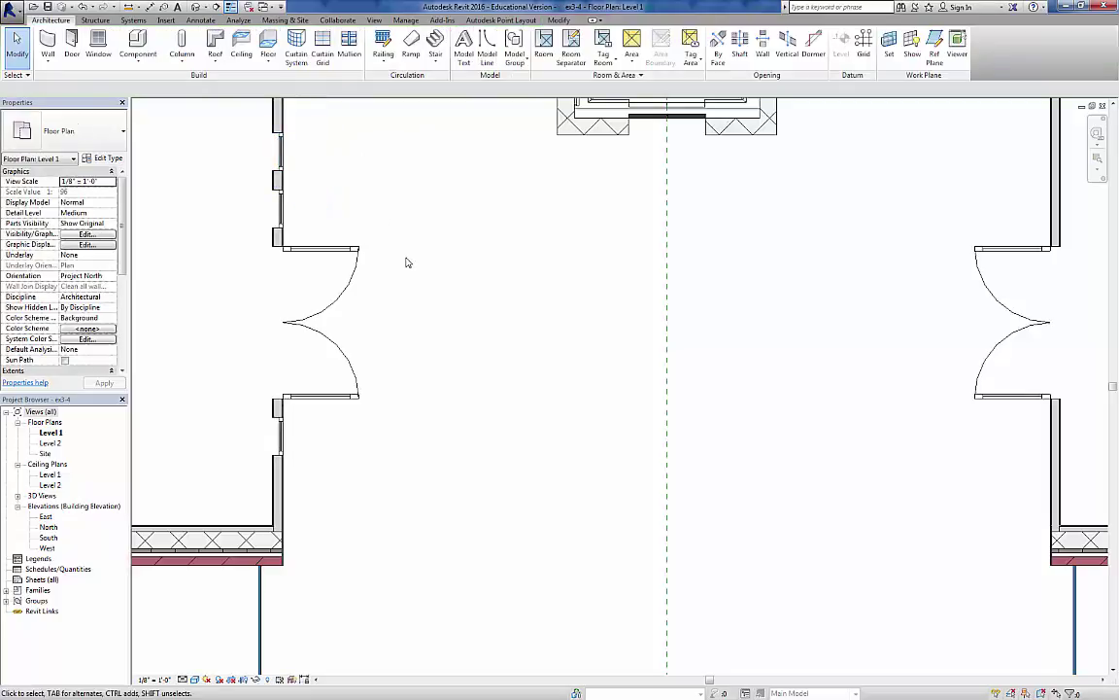
scroll(407, 263, "down", 2)
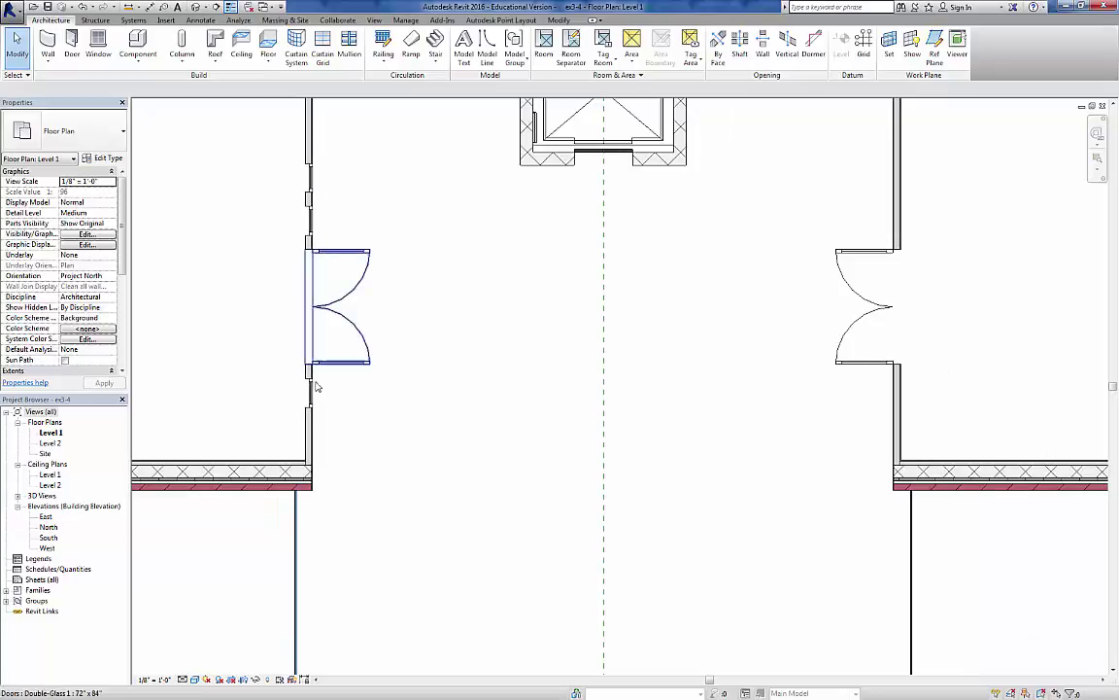
Mirror the three left sidelights across the centre reference plane onto the right corridor wall.
left_click_drag(259, 139, 328, 426)
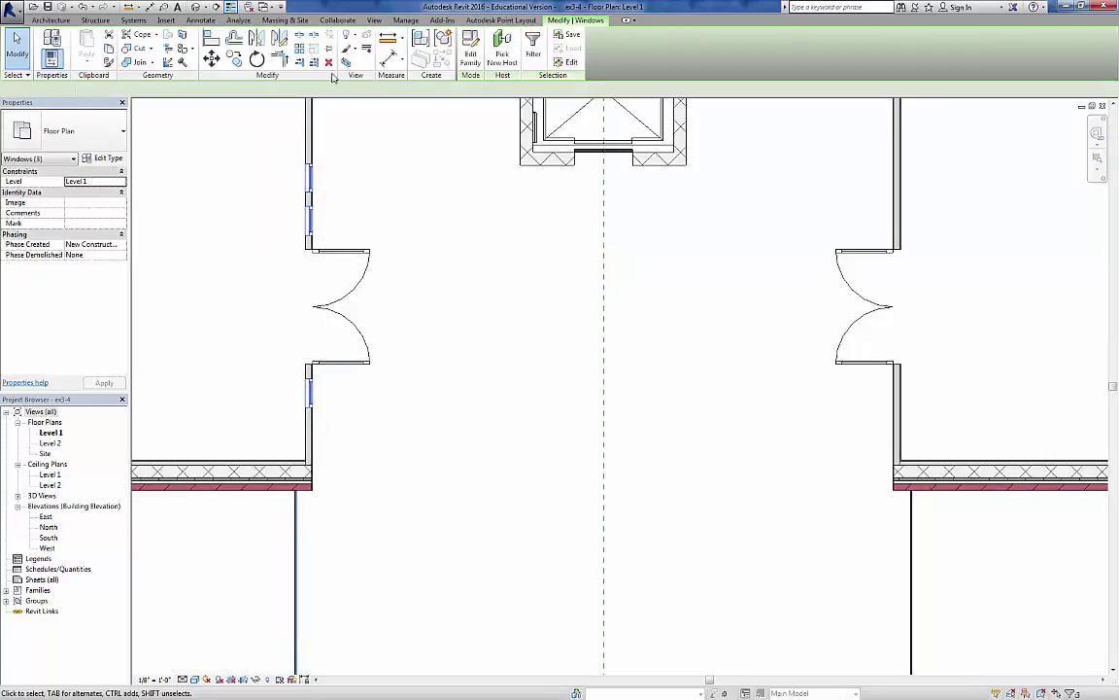
left_click(255, 39)
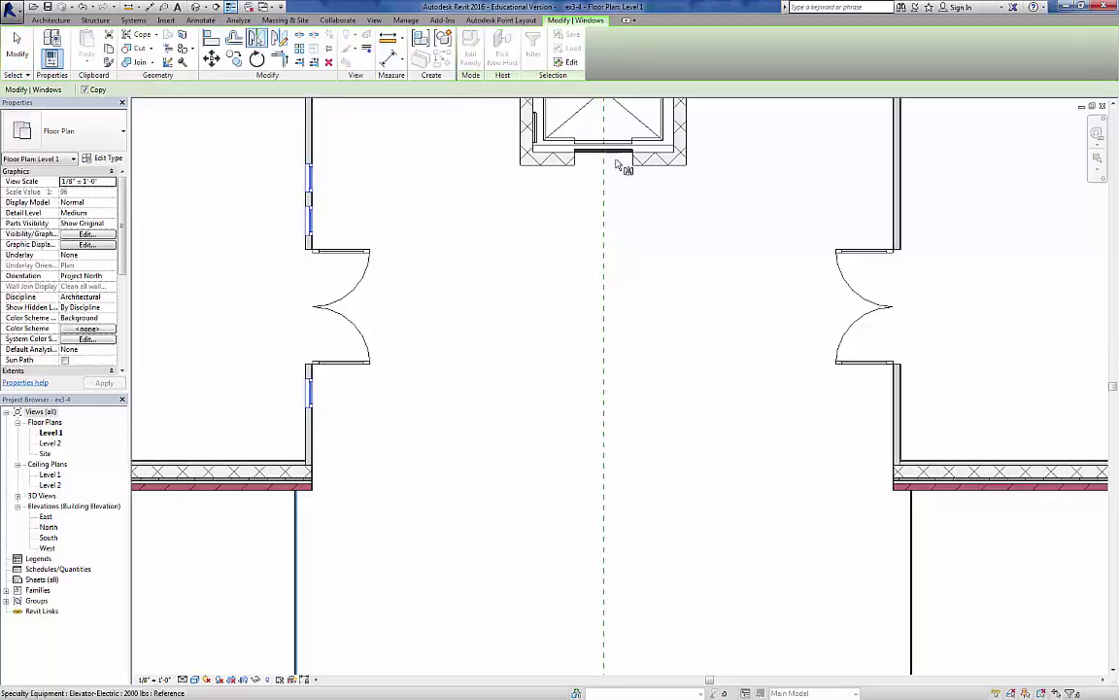
left_click(604, 226)
left_click(657, 238)
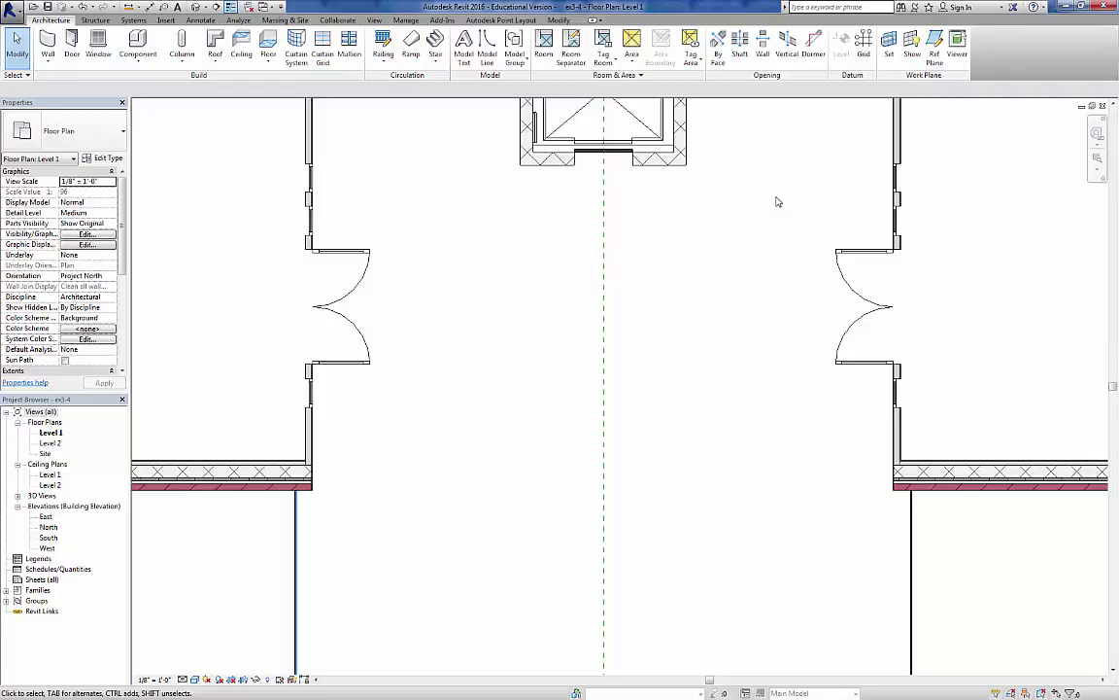
Pan to the west wing and start the Window tool, opening the window type list.
scroll(525, 390, "down", 2)
middle_click_drag(515, 390, 738, 435)
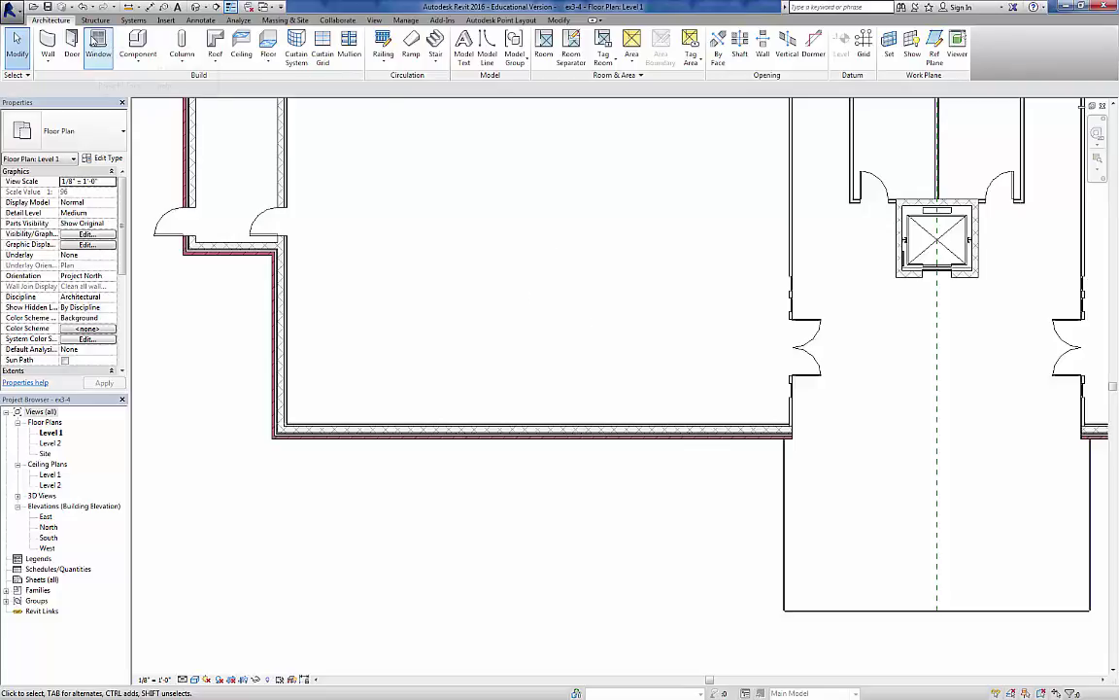
left_click(89, 39)
left_click(99, 120)
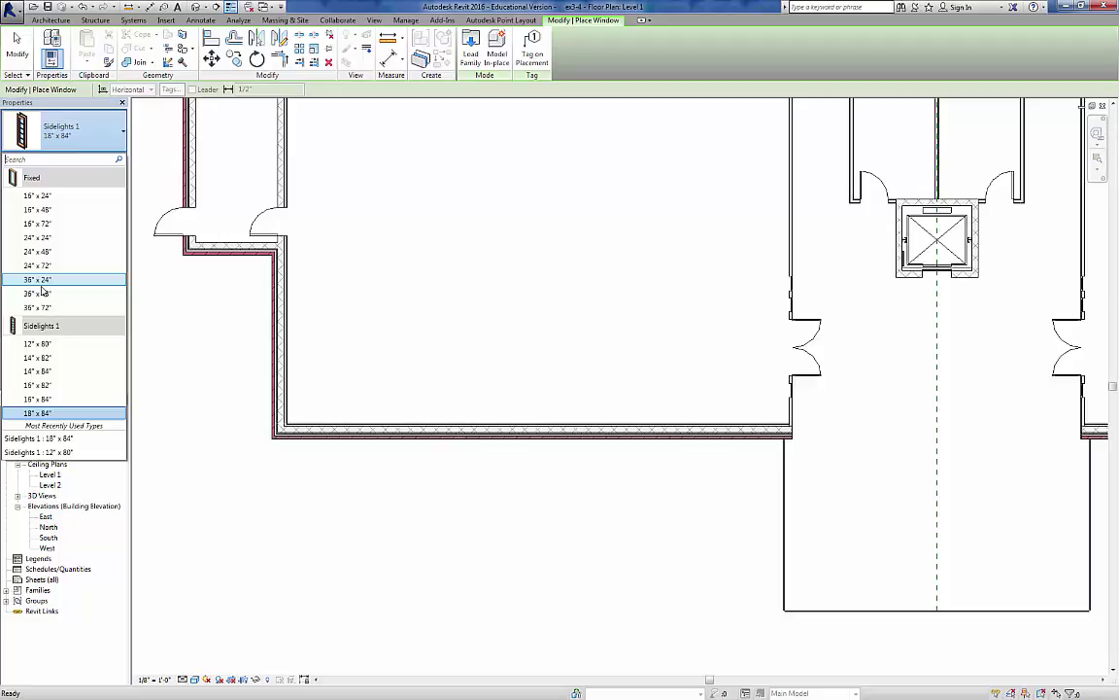
mouse_move(45, 284)
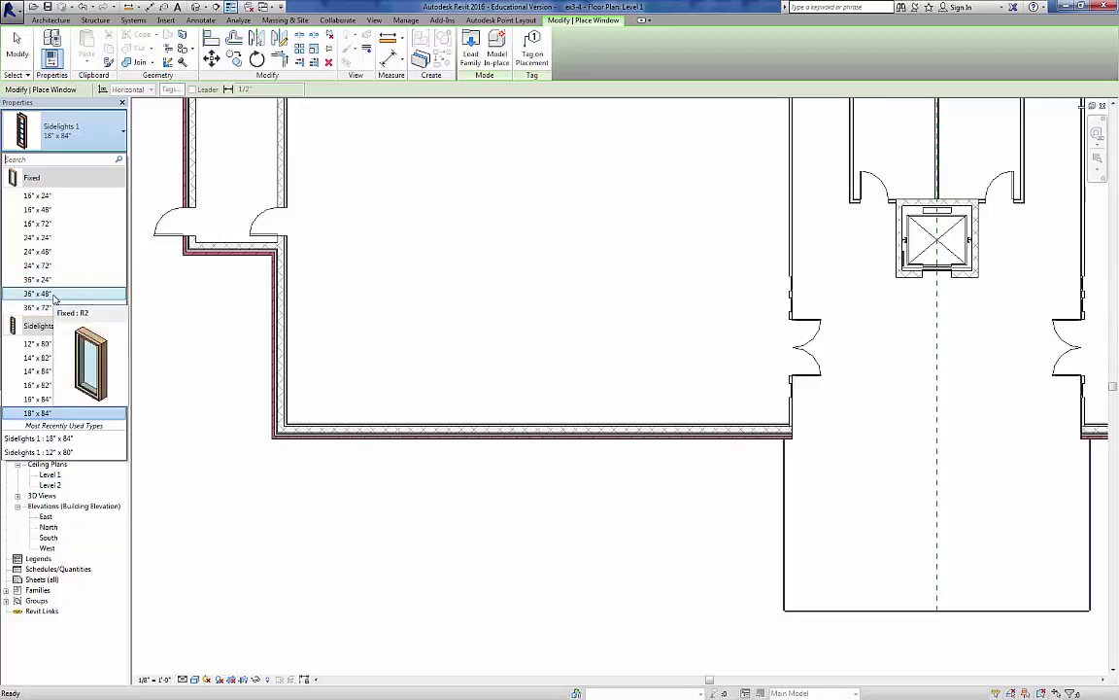
Pick Fixed 36" x 48" and duplicate it as a new type named 32" x 48".
left_click(54, 295)
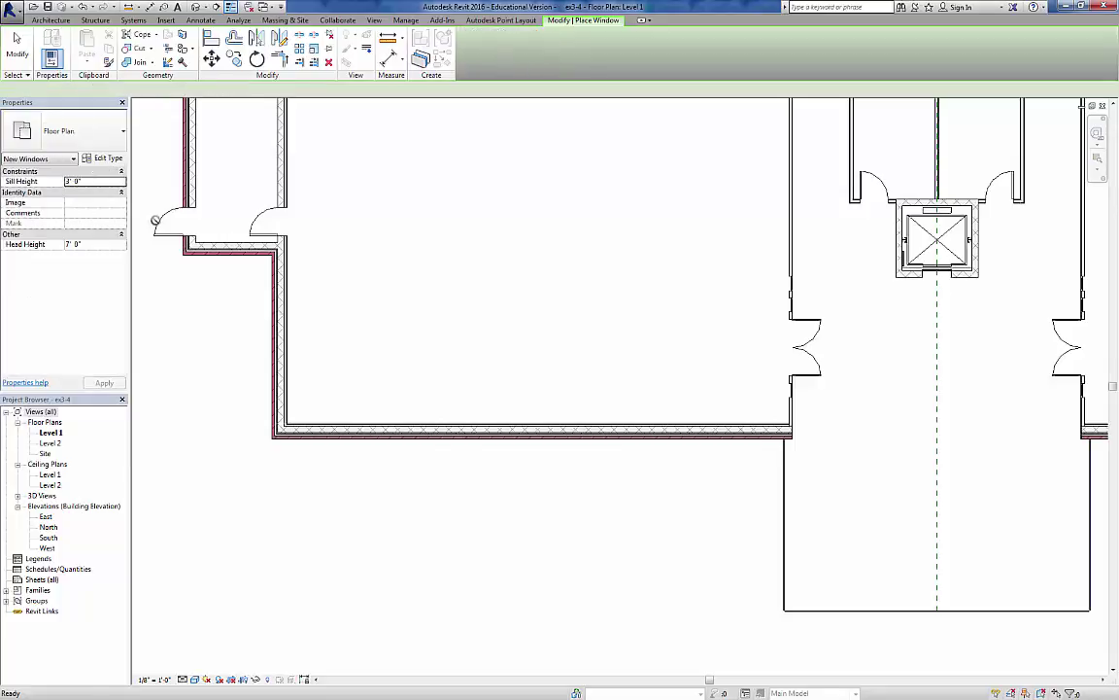
left_click(108, 159)
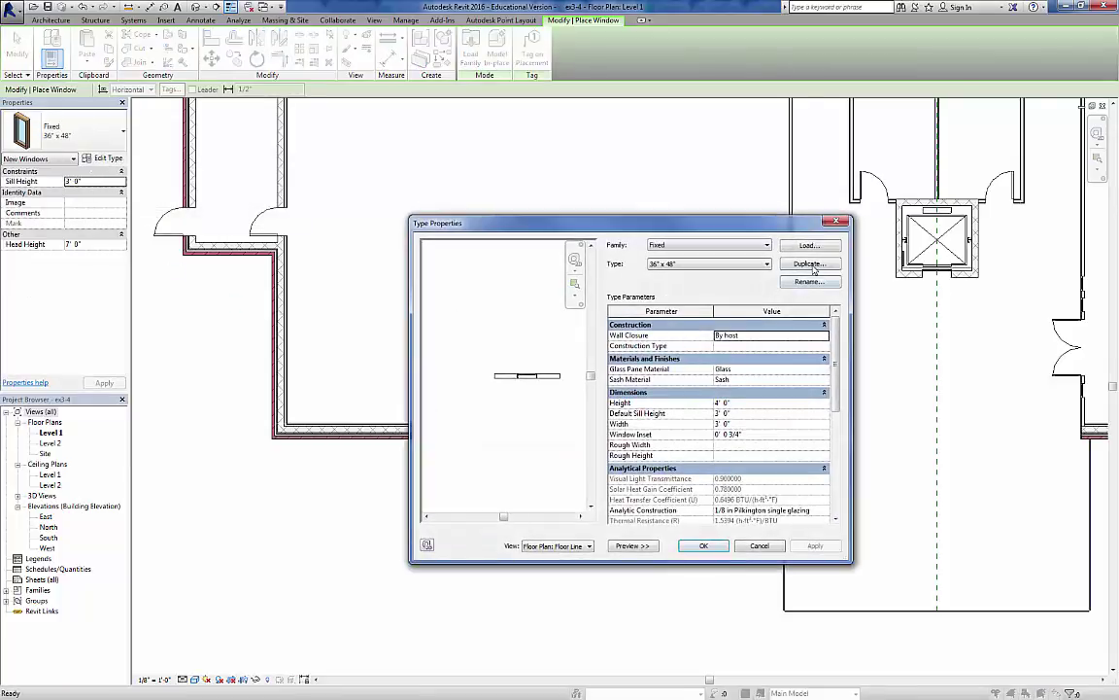
left_click(810, 263)
key("End")
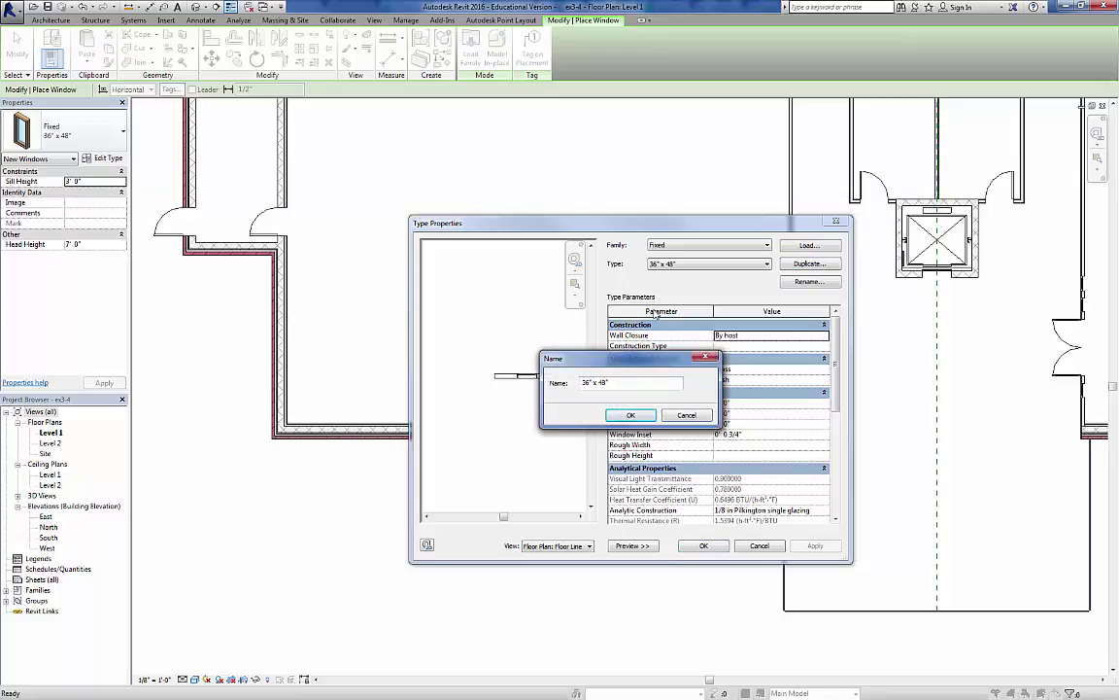
left_click(585, 382)
key("Delete")
type("2")
left_click(642, 418)
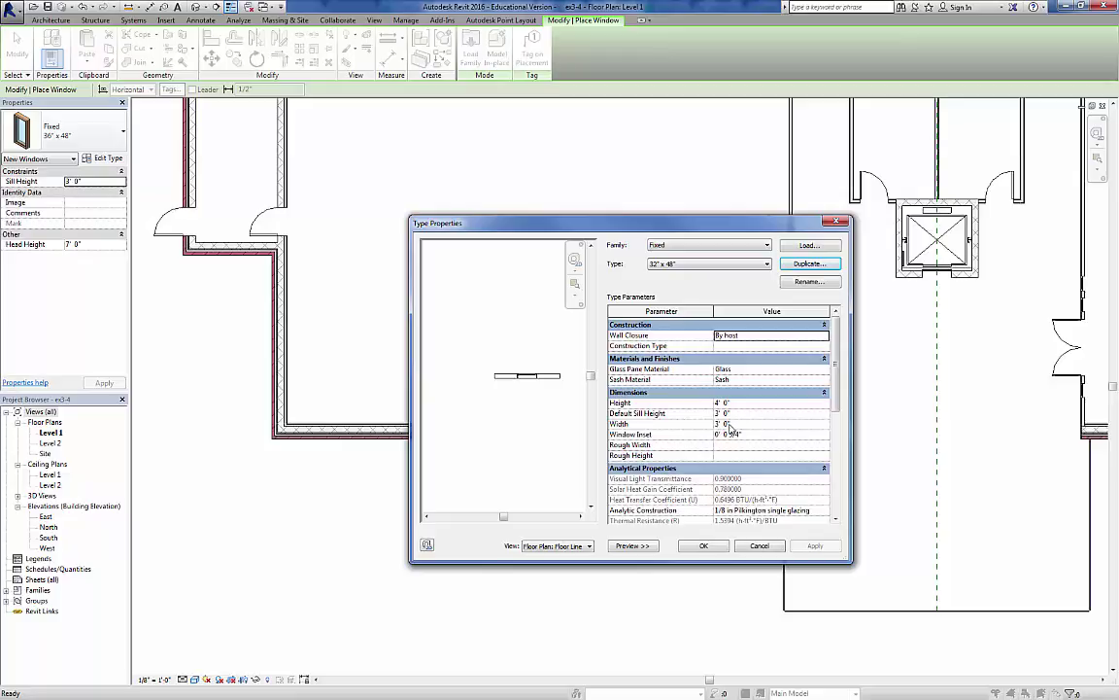
Set the new type's Width to 32" with a 3' 4" sill height and apply.
left_click(731, 425)
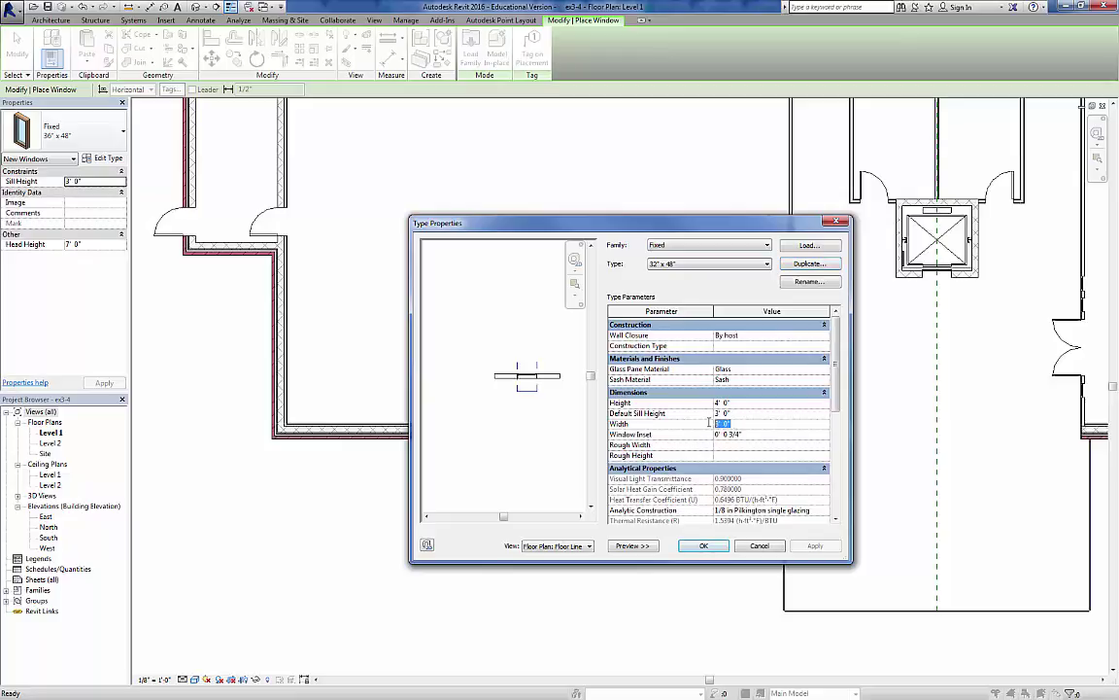
type("32")
key("Return")
key("Return")
left_click(704, 546)
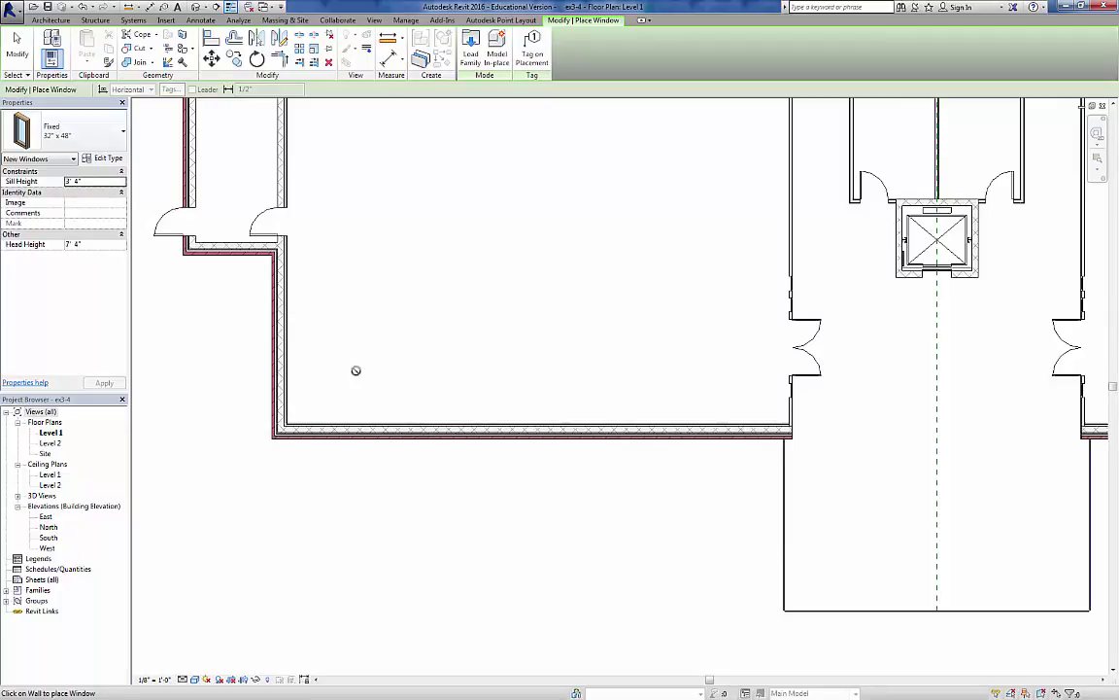
Place a Fixed 32" x 48" window in the west wing's south wall.
scroll(309, 430, "up", 5)
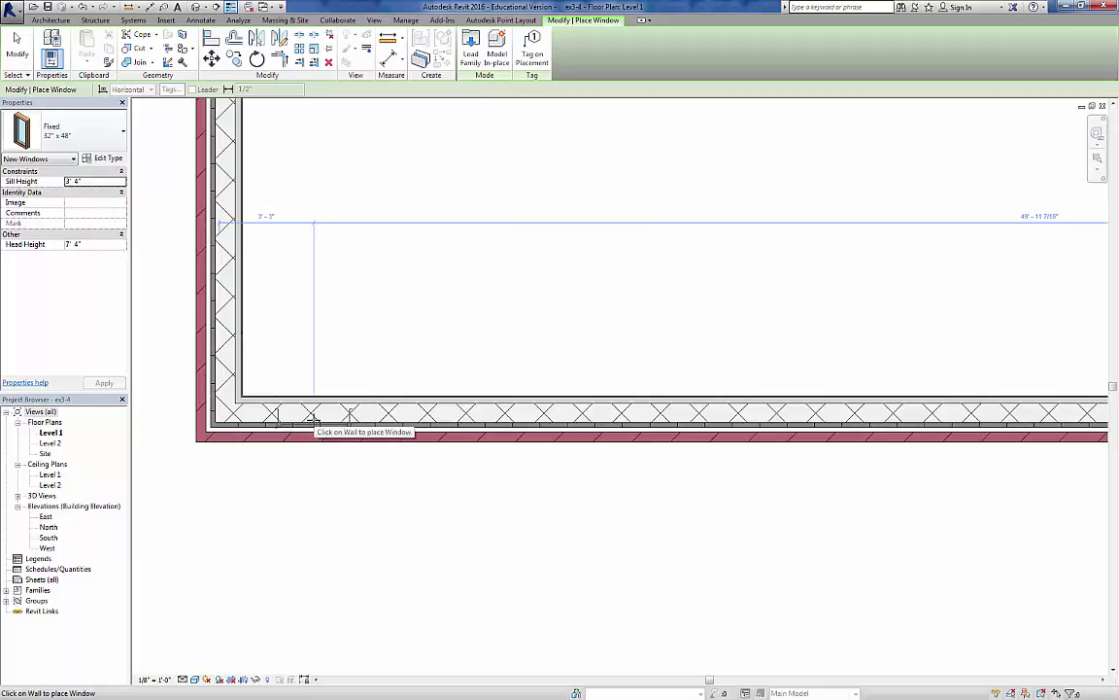
left_click(313, 420)
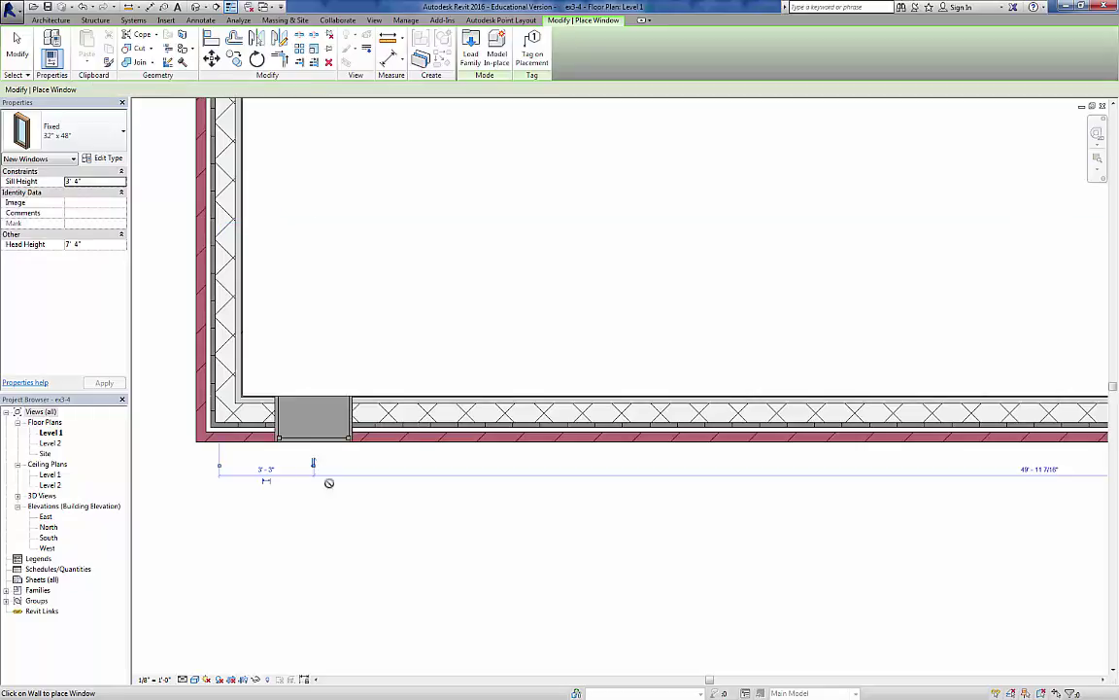
key("Escape")
key("Escape")
Position the window's left edge 3' 4" from the west wall's exterior face.
left_click(315, 428)
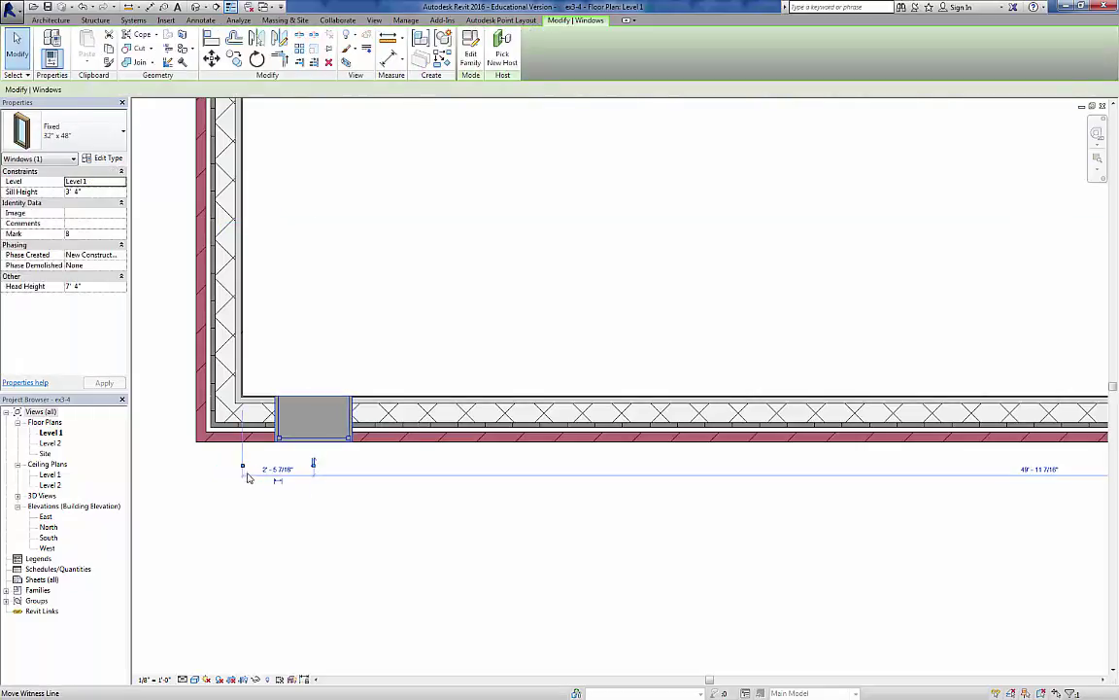
left_click_drag(245, 471, 196, 469)
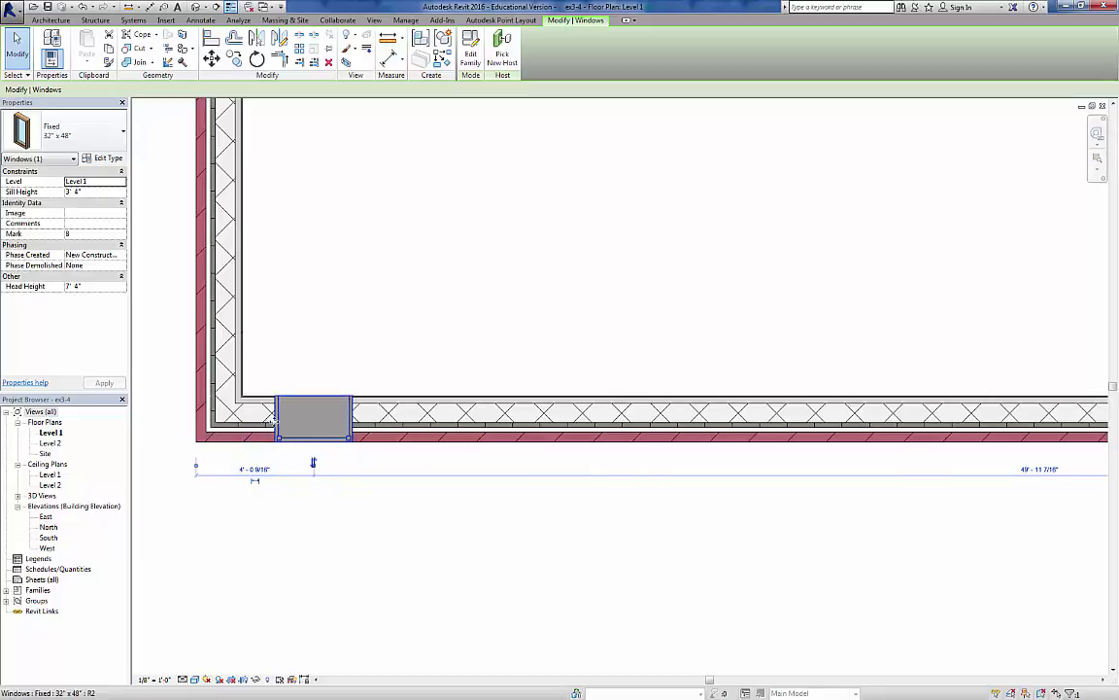
left_click(314, 470)
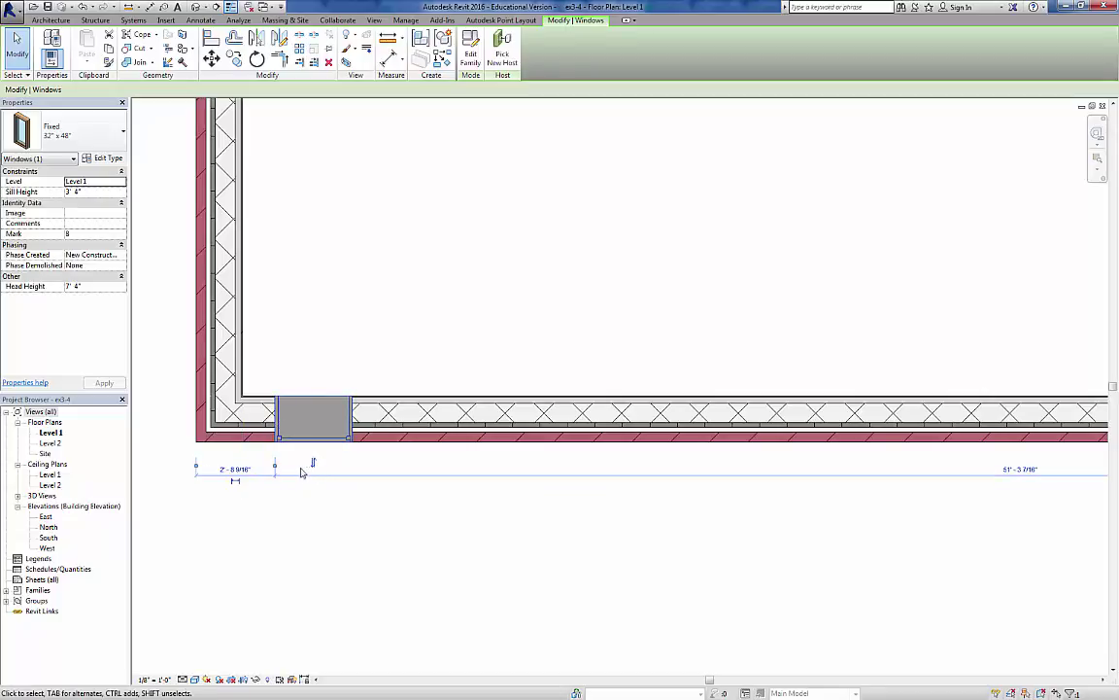
left_click(233, 465)
type("3' 4")
key("Return")
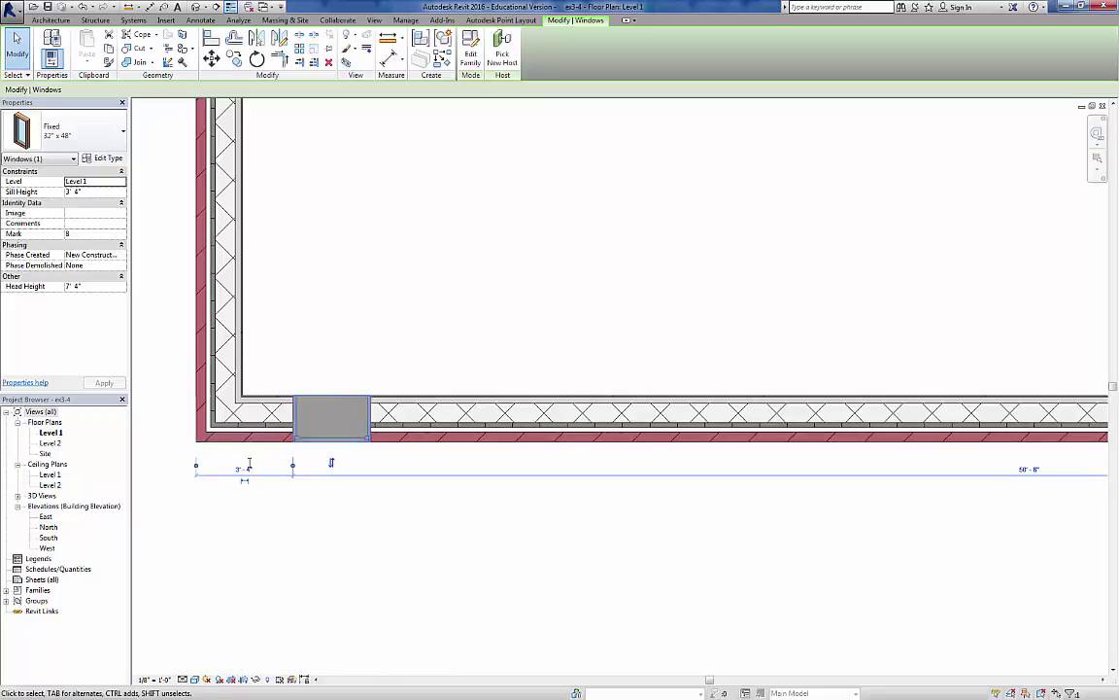
left_click(355, 555)
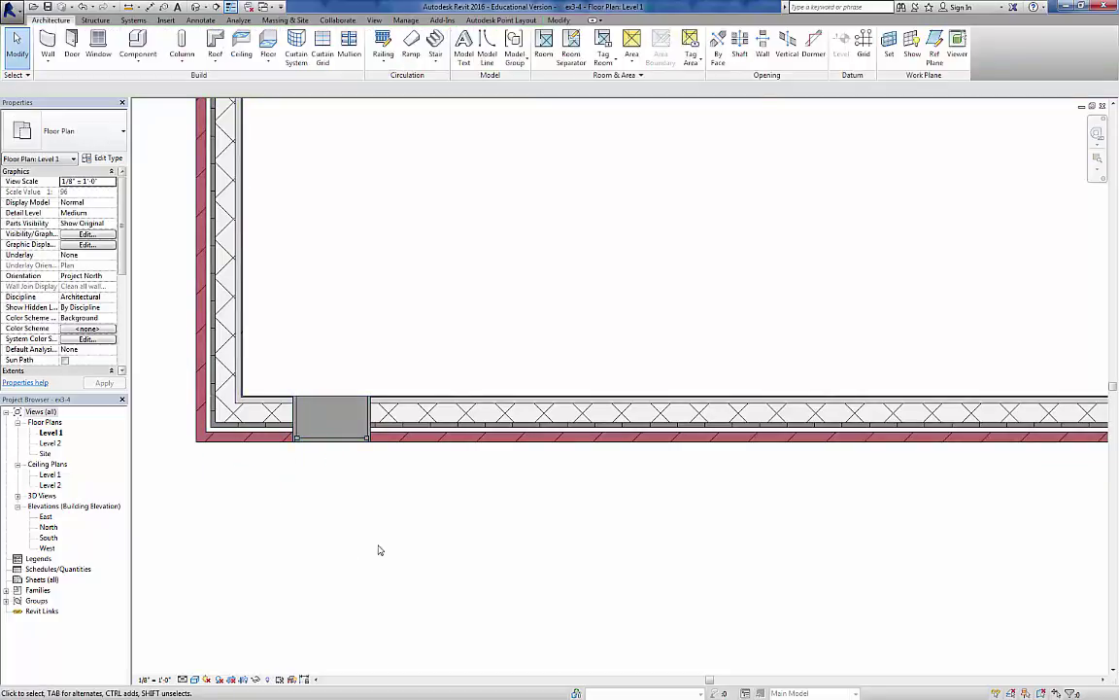
left_click(359, 439)
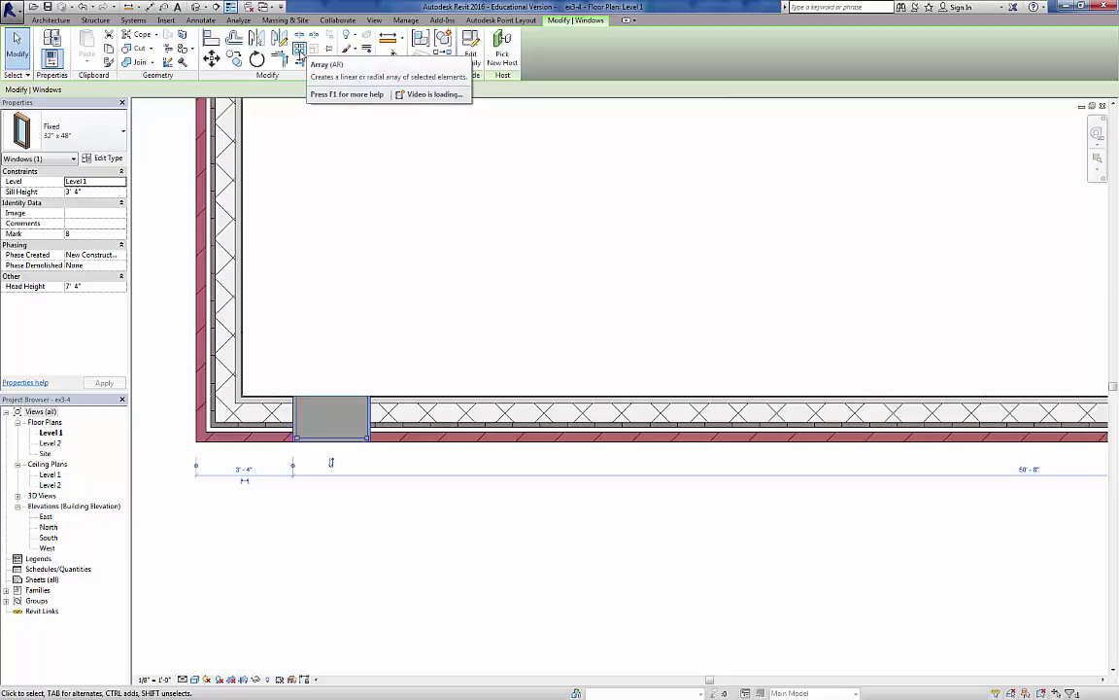
Array the window as a group from its corner with 8' 6" spacing.
left_click(300, 50)
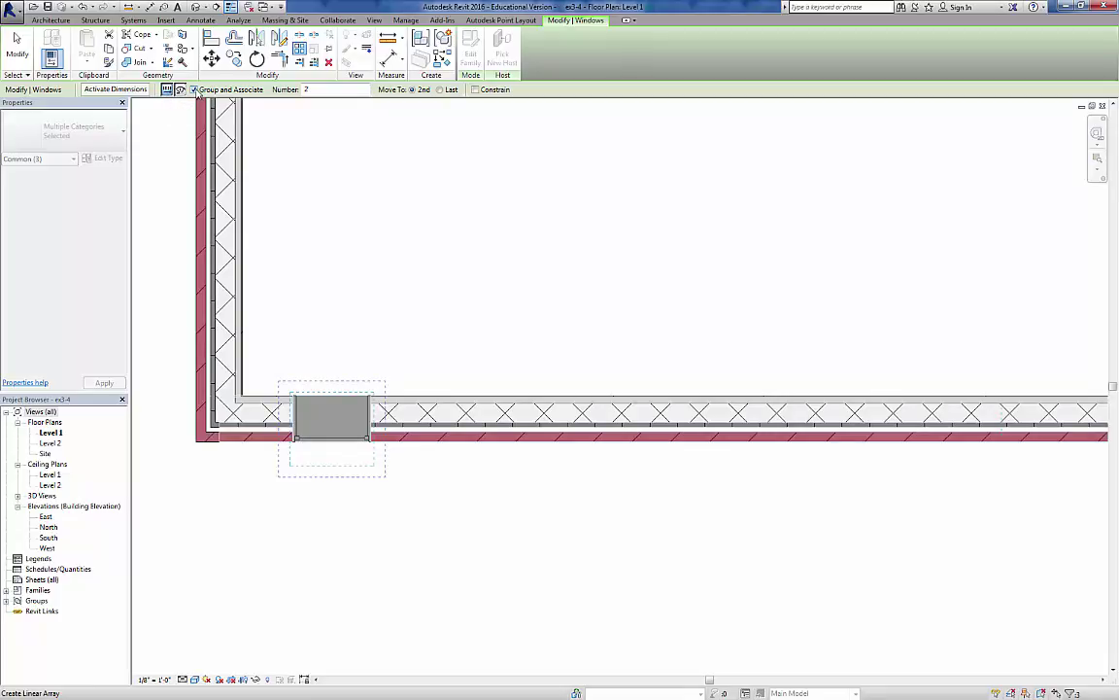
double_click(304, 89)
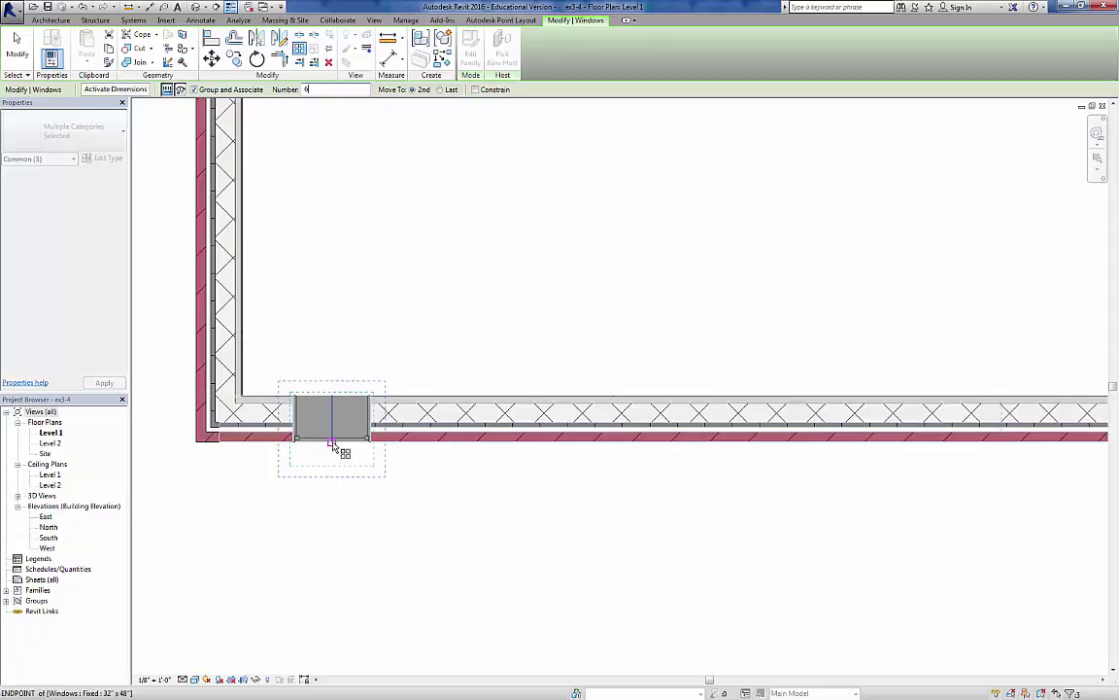
left_click(331, 443)
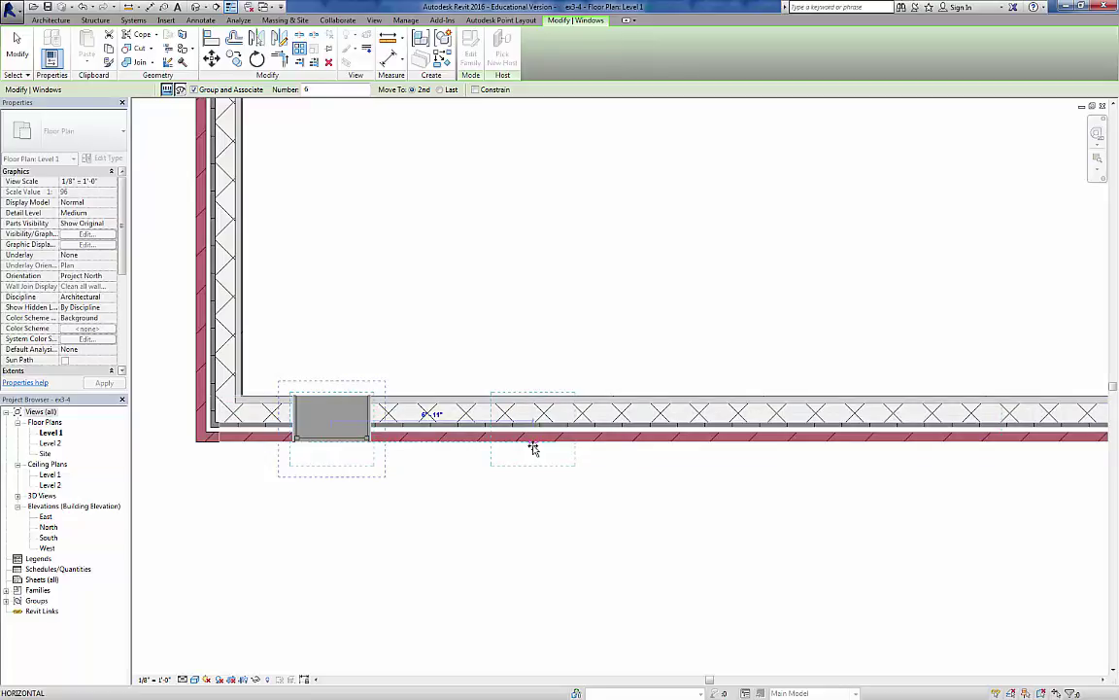
type("8-6")
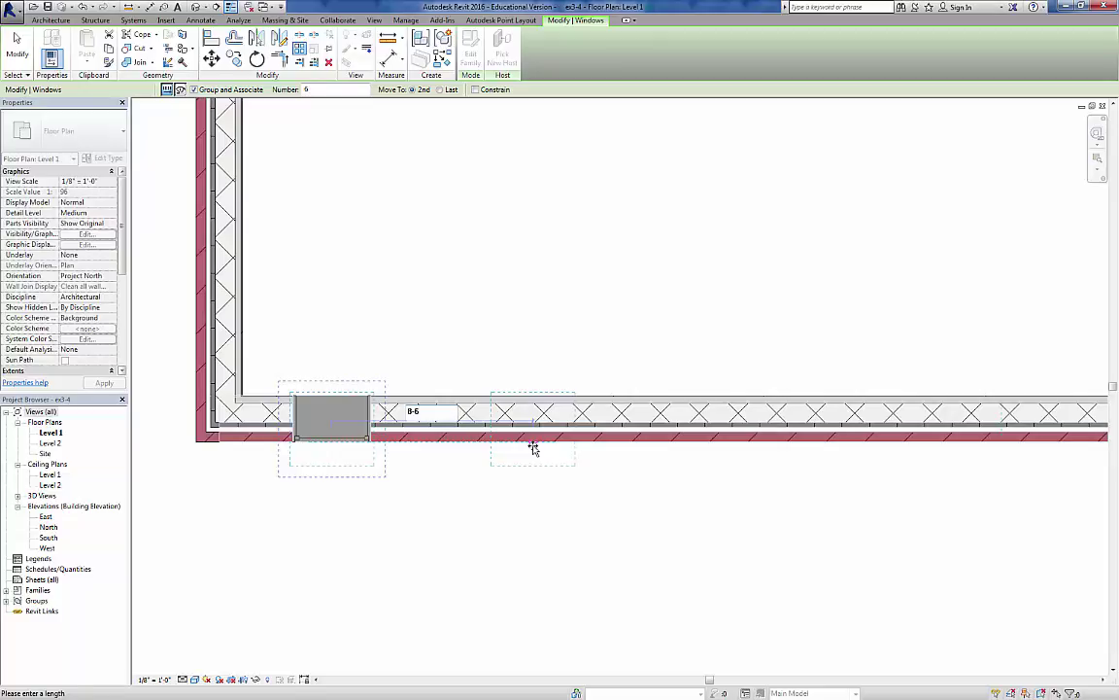
key("Return")
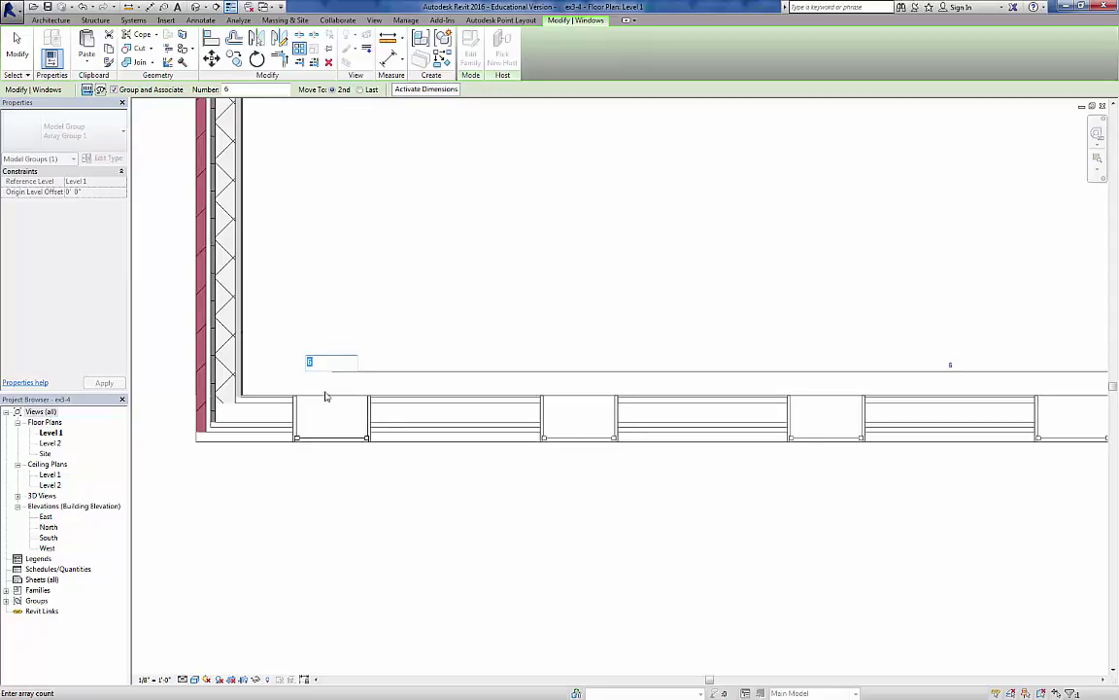
Change the south-wall window array count to 6 and view the whole plan.
scroll(637, 446, "down", 5)
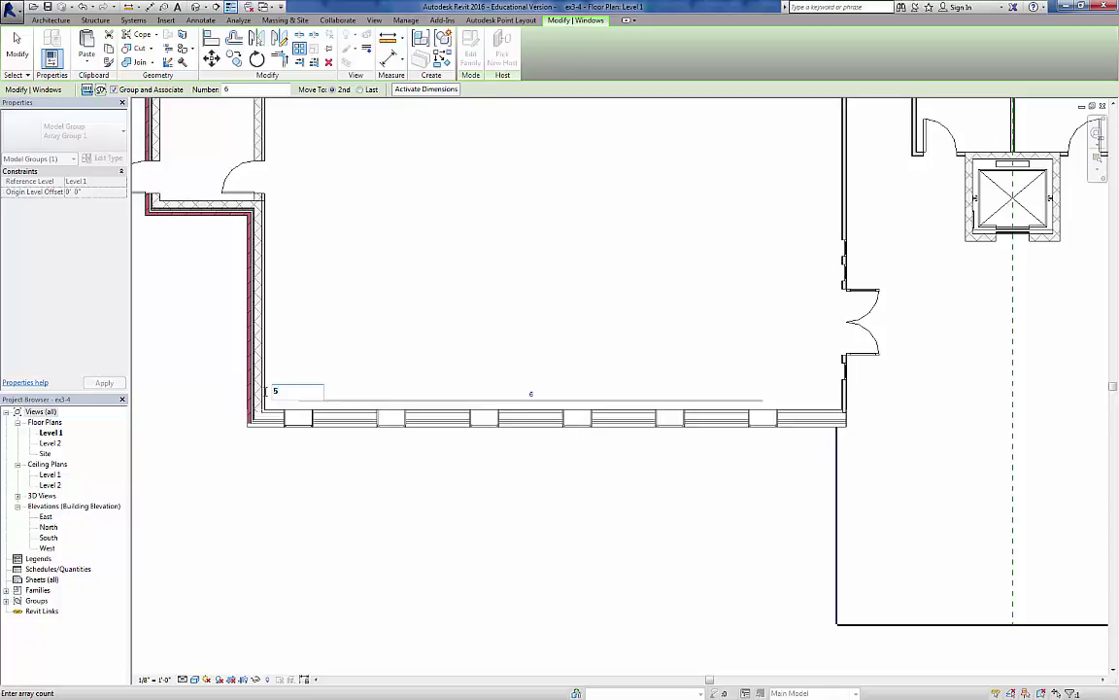
key("Return")
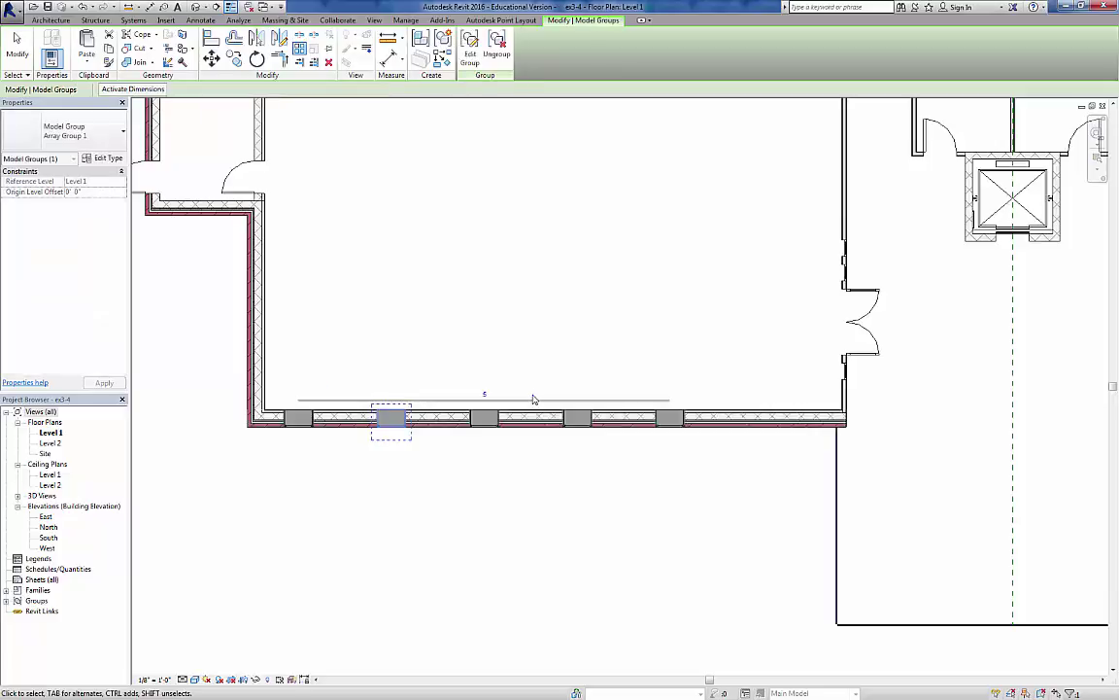
left_click(484, 393)
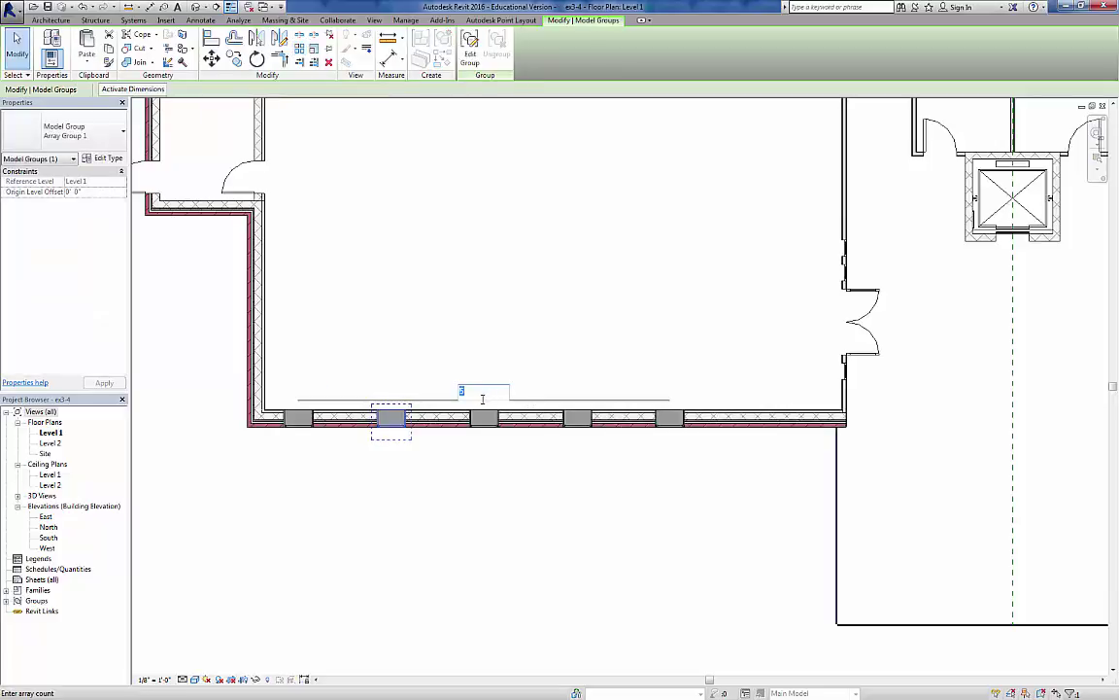
type("6")
key("Return")
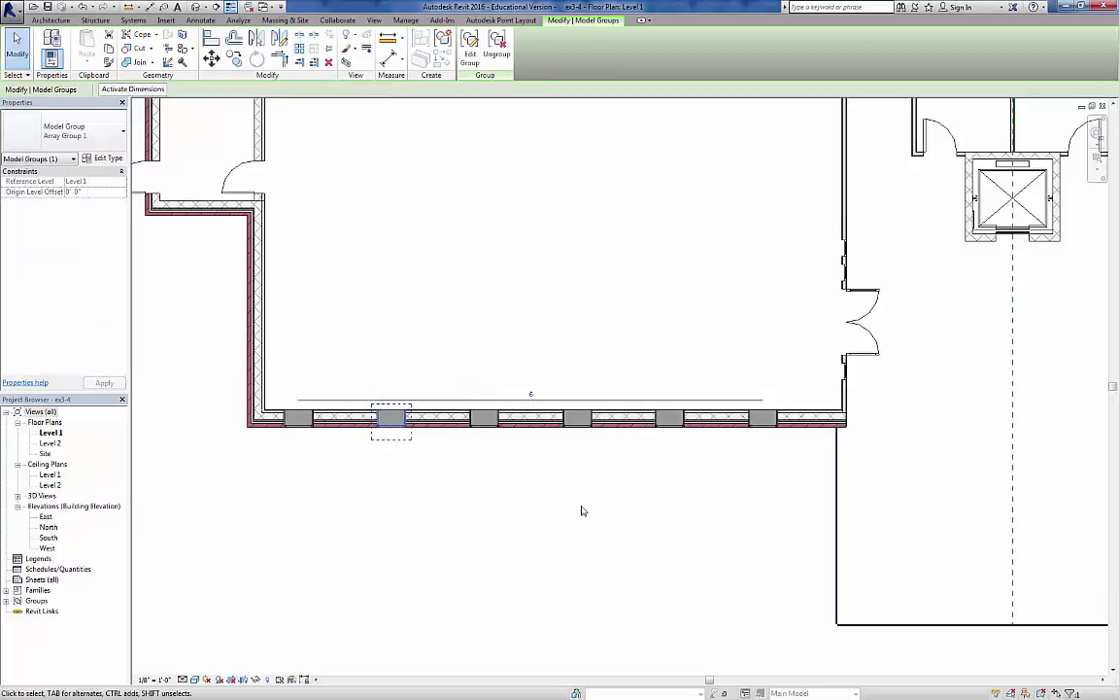
left_click(586, 509)
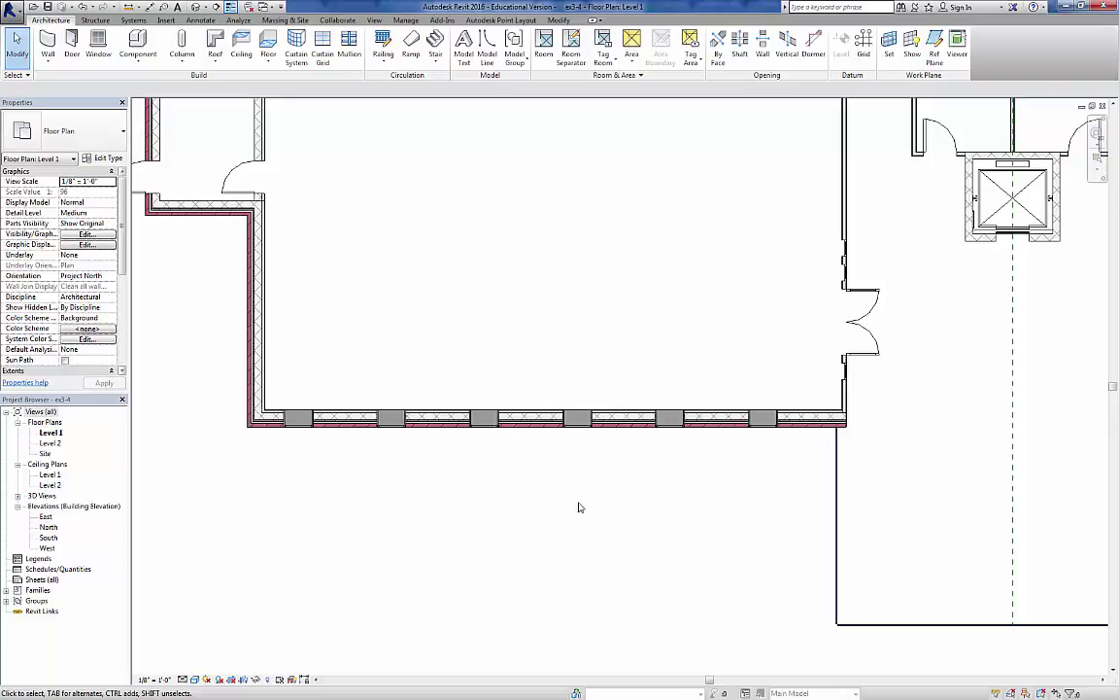
scroll(542, 406, "down", 3)
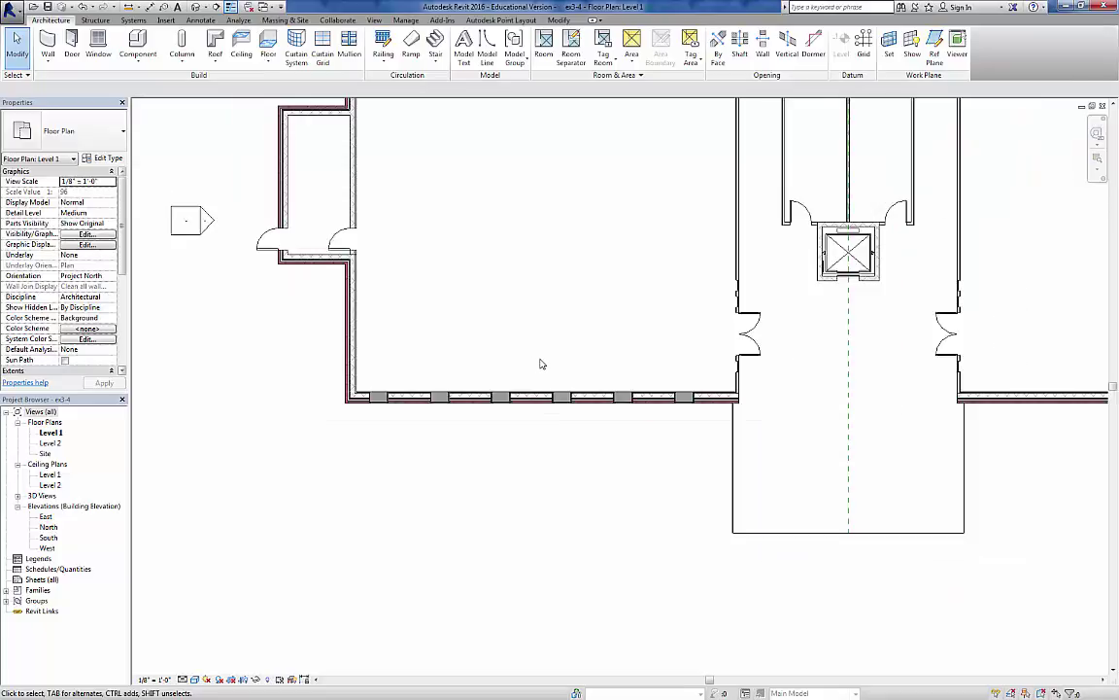
middle_click_drag(583, 345, 438, 405)
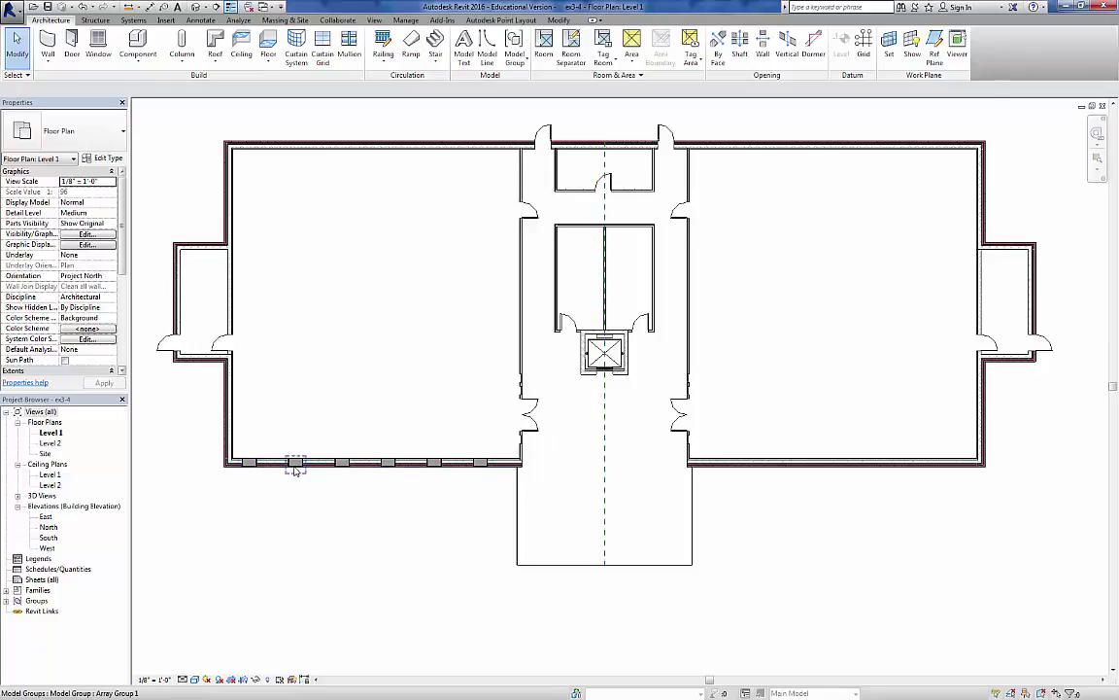
Select the six west-wing window groups and mirror-copy them across the vertical centre reference plane.
left_click(295, 461)
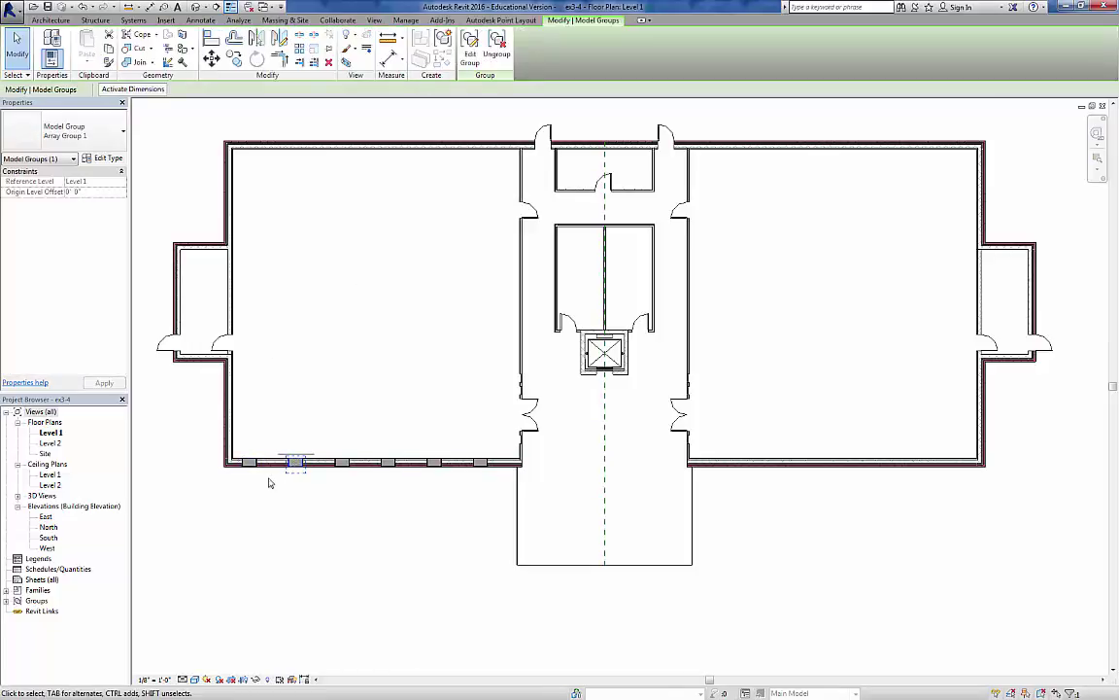
left_click(258, 471, "ctrl")
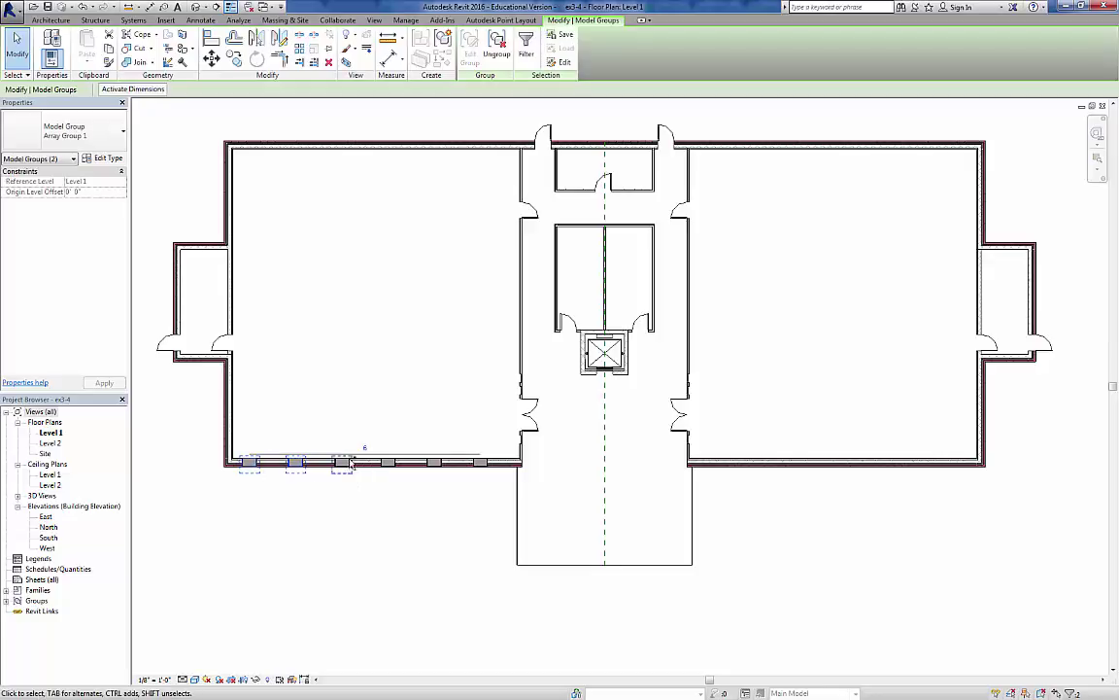
left_click(350, 462, "ctrl")
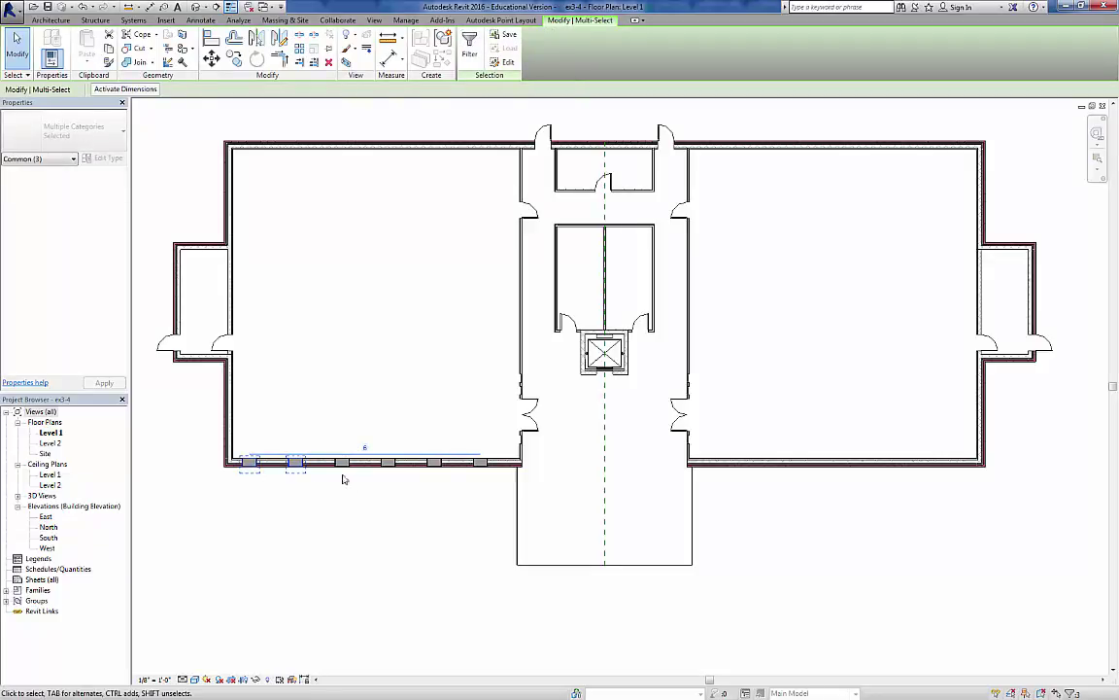
left_click(389, 463, "ctrl")
left_click(435, 464, "ctrl")
left_click(482, 465, "ctrl")
left_click(484, 470, "ctrl")
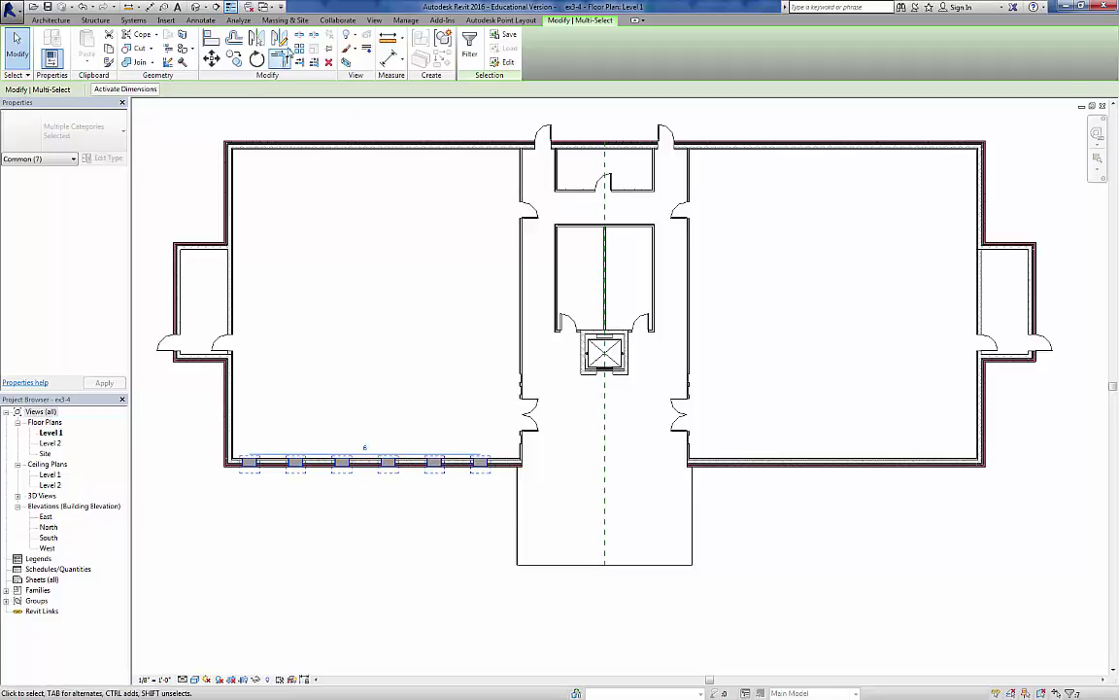
left_click(257, 38)
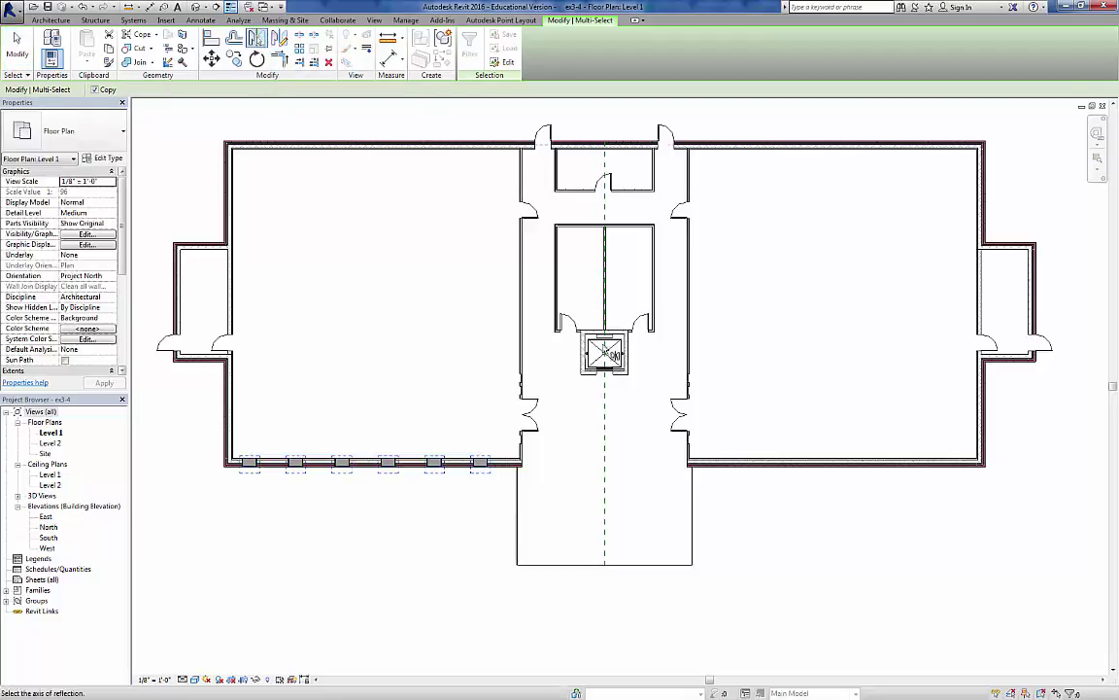
left_click(606, 430)
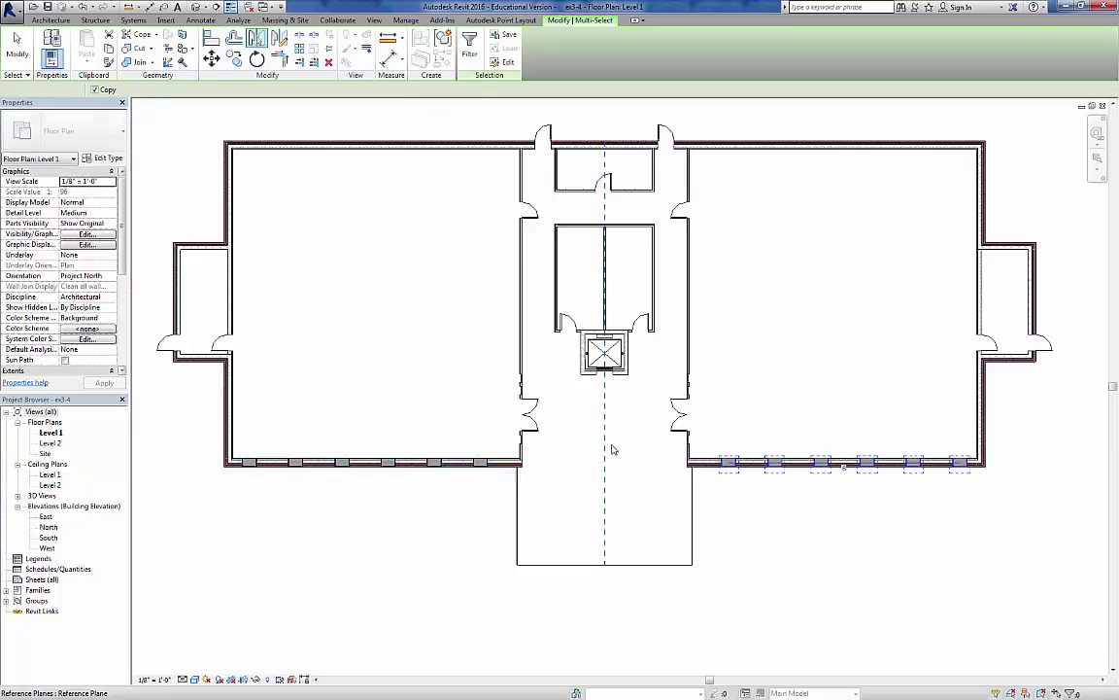
left_click(785, 538)
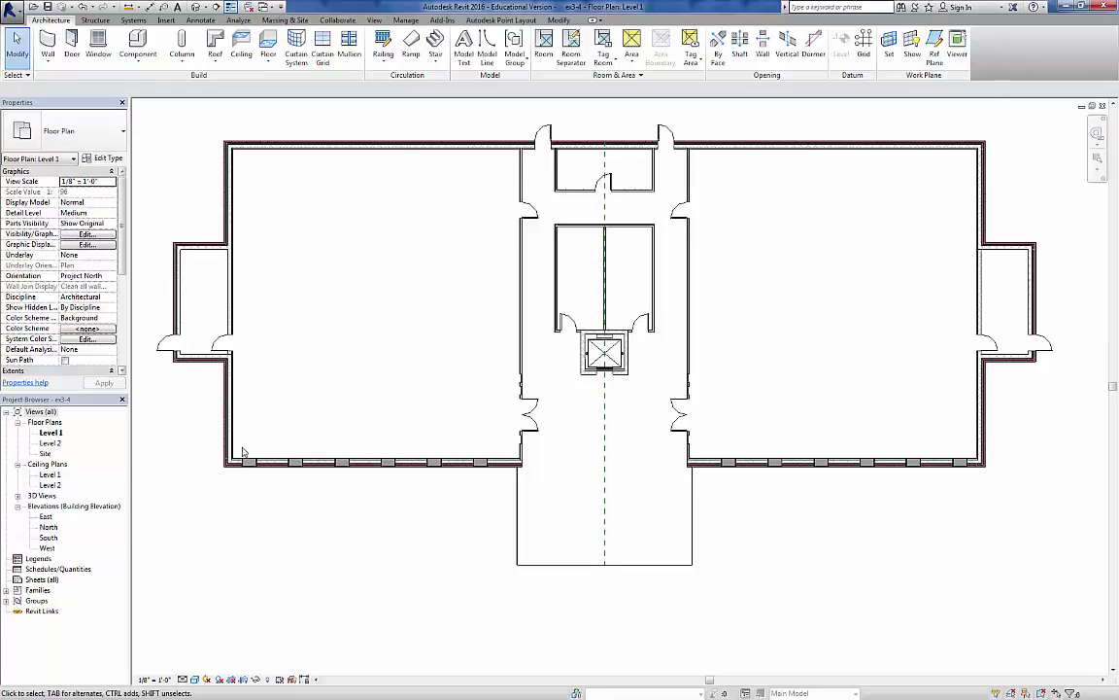
left_click_drag(240, 452, 975, 482)
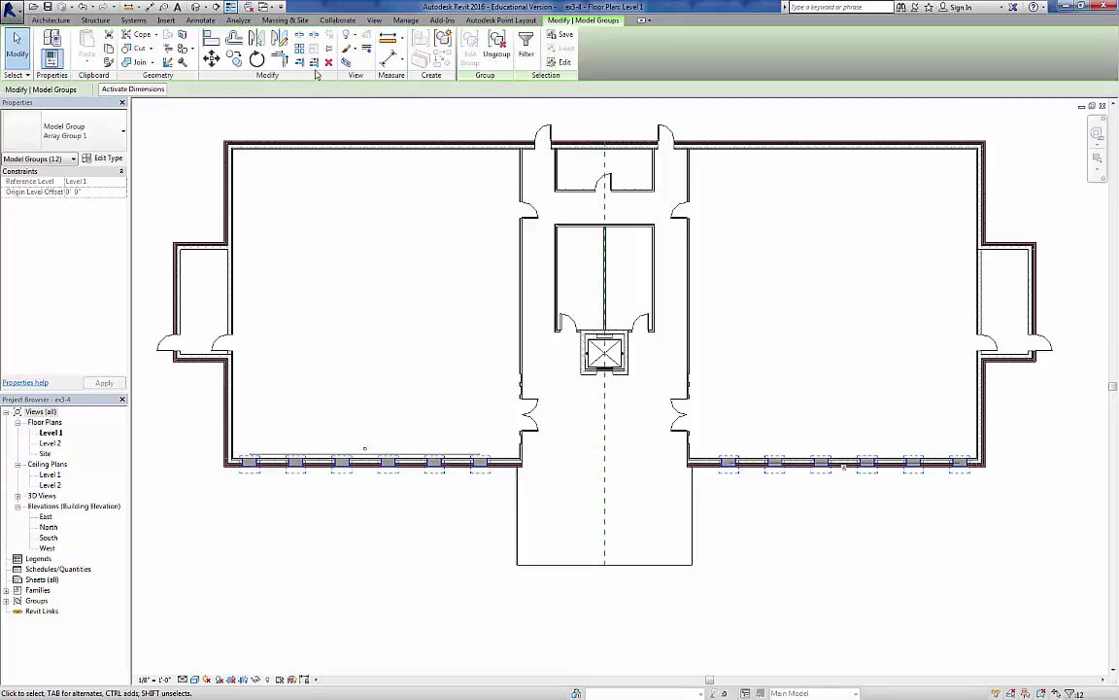
left_click(279, 37)
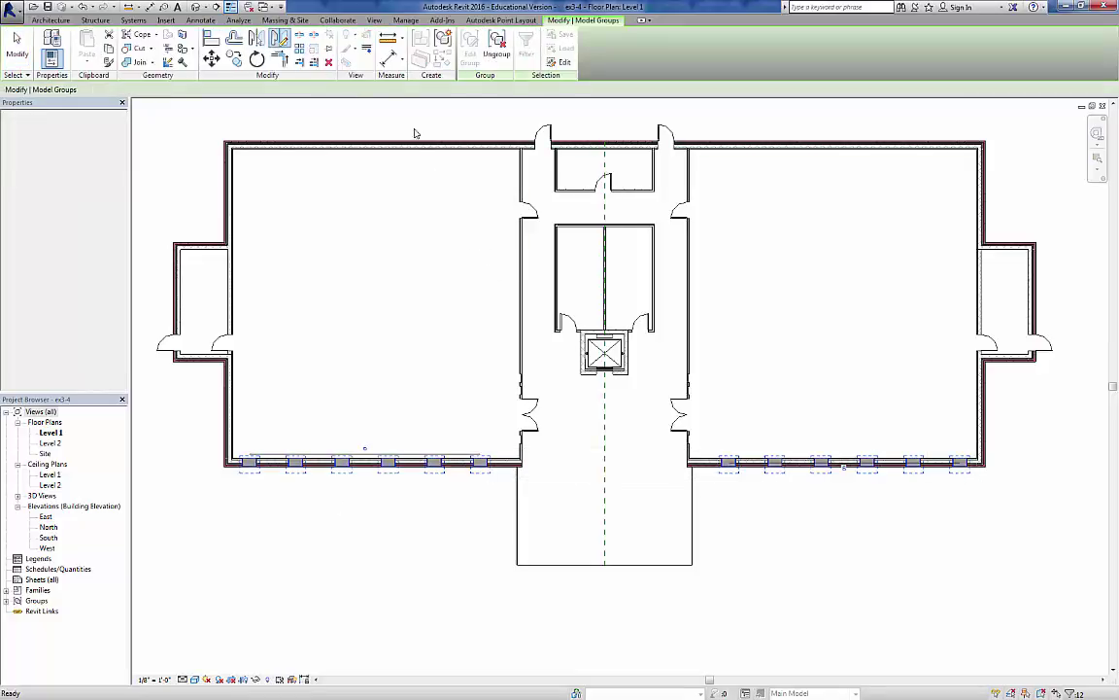
left_click(605, 370)
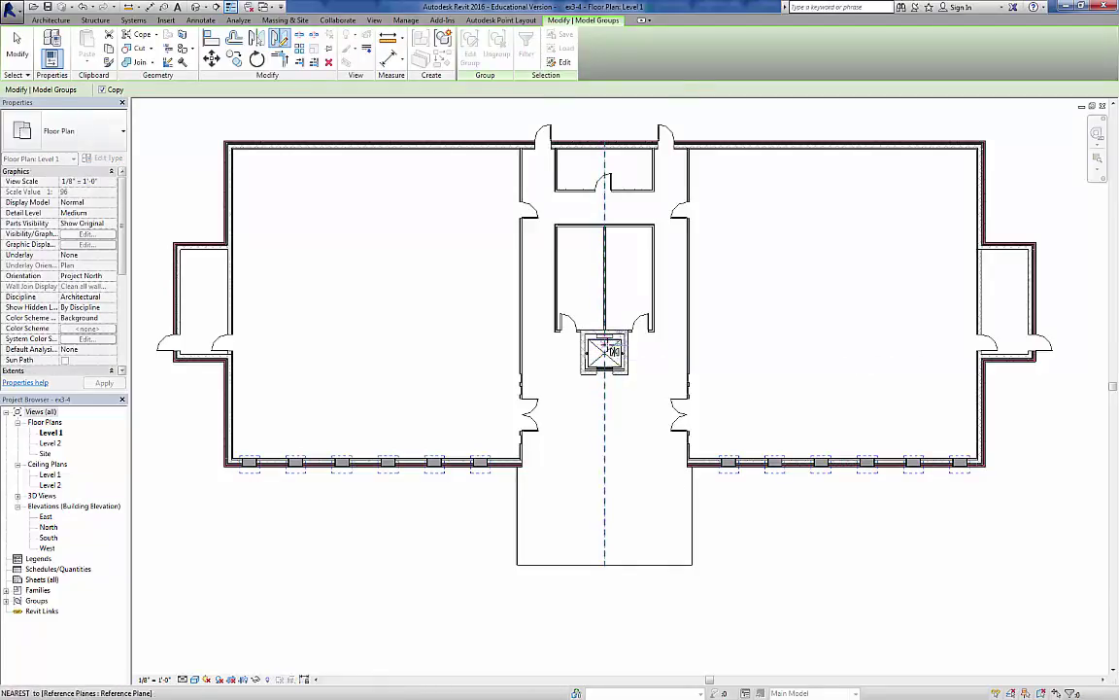
scroll(607, 348, "up", 5)
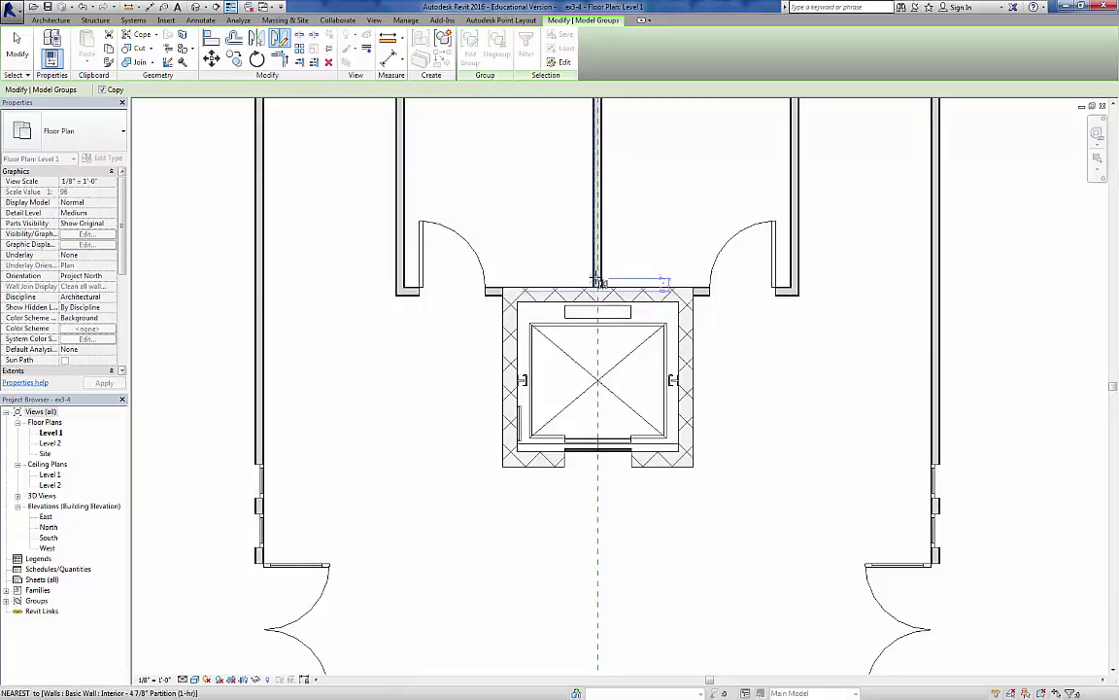
scroll(589, 366, "down", 5)
scroll(588, 366, "down", 4)
scroll(589, 366, "up", 2)
left_click(504, 386)
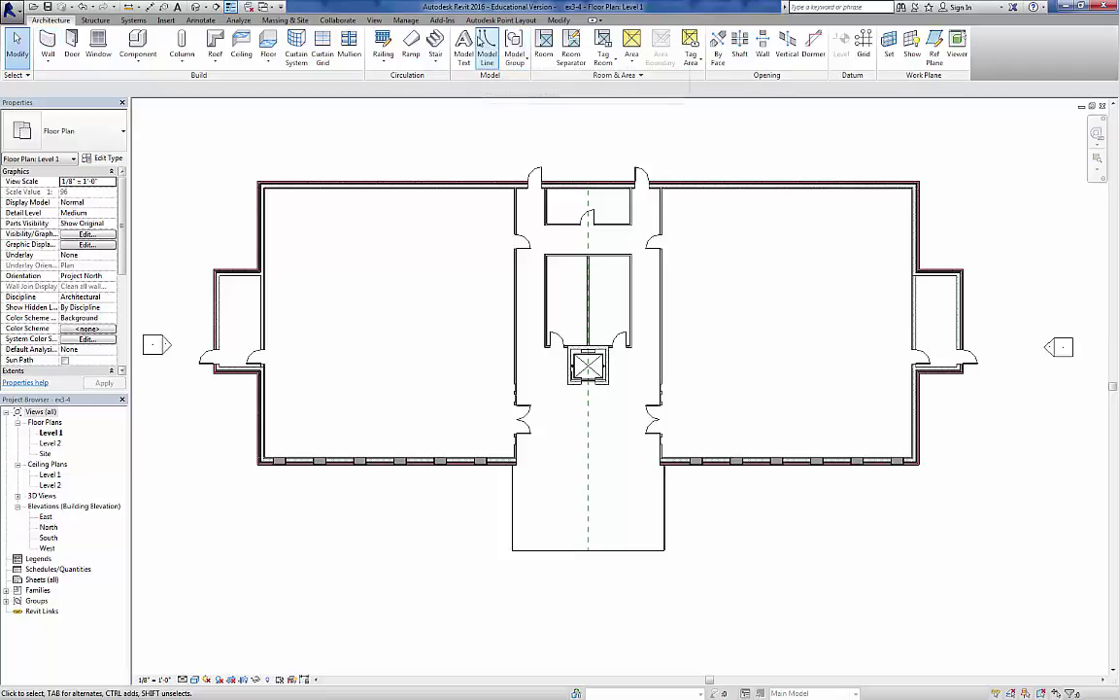
Draw a detail line from the west wing's upper-left corner to its lower-right corner.
left_click(201, 20)
left_click(298, 44)
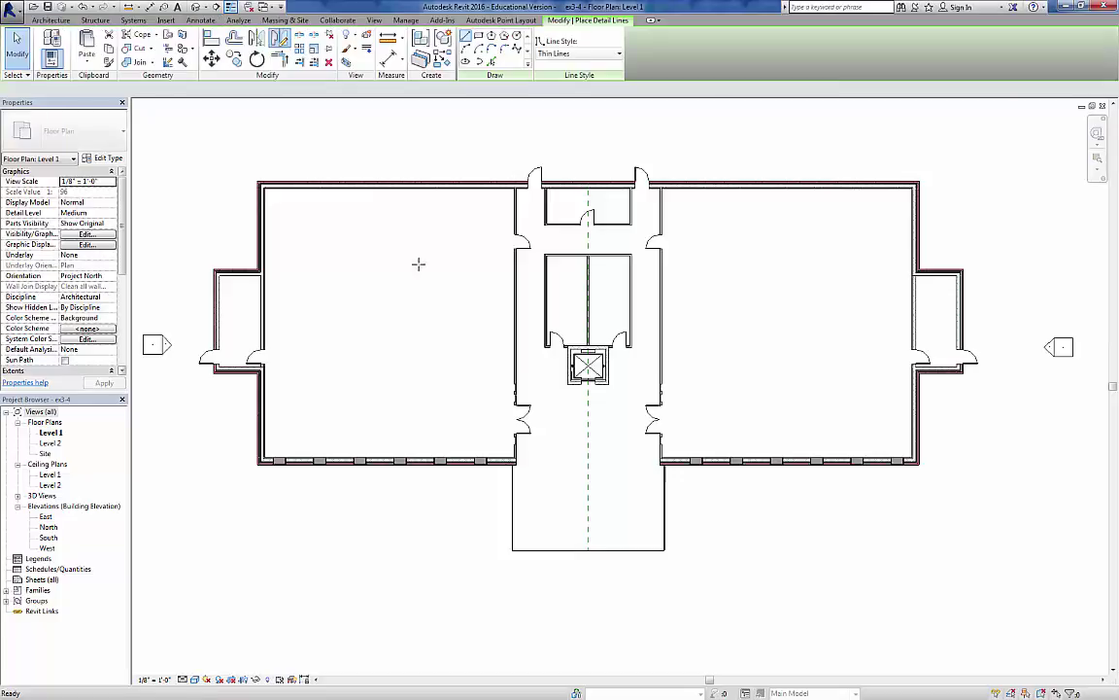
left_click(263, 188)
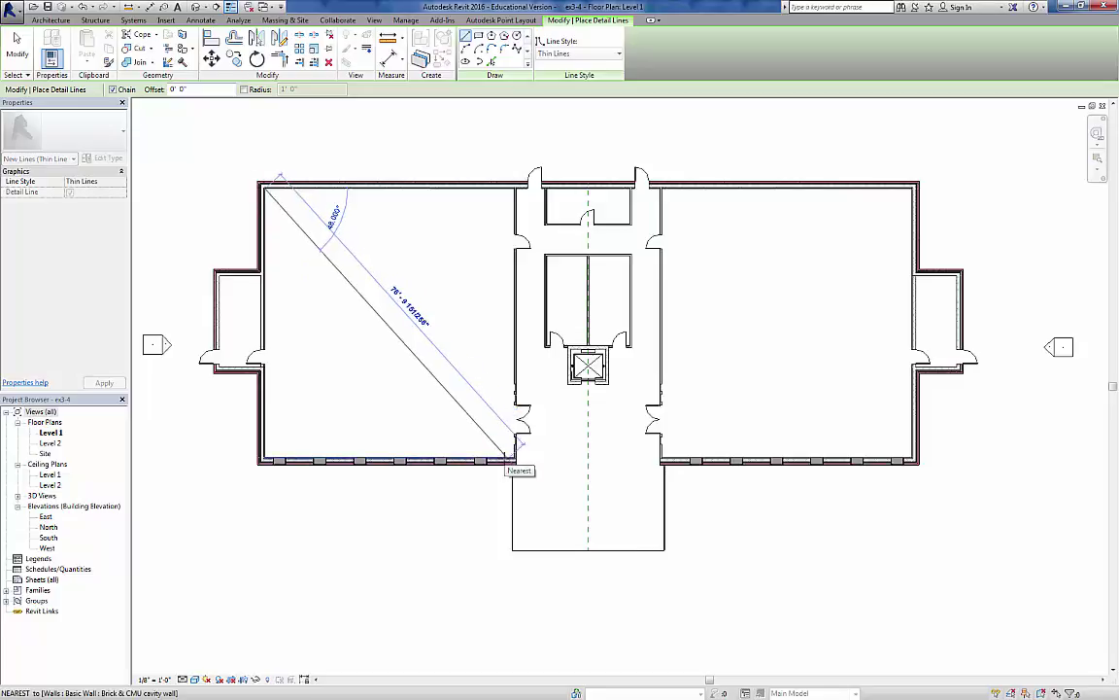
left_click(512, 456)
key("Escape")
key("Escape")
key("Escape")
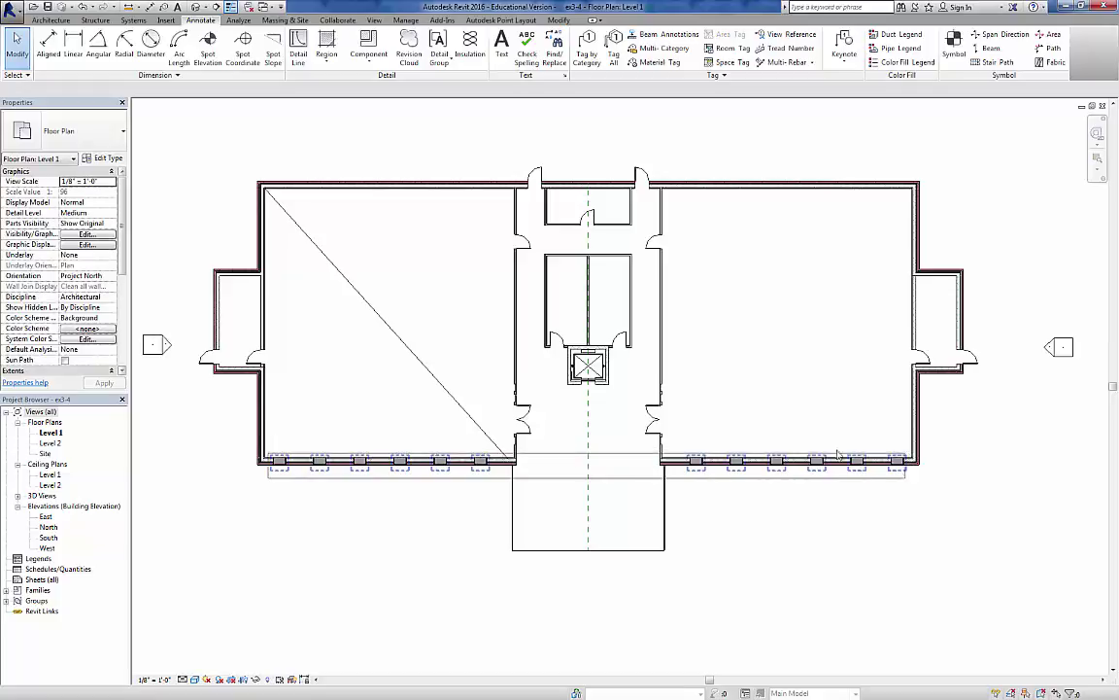
Select all visible window groups and mirror-copy them to the north walls about a horizontal axis.
left_click(280, 459)
right_click(278, 462)
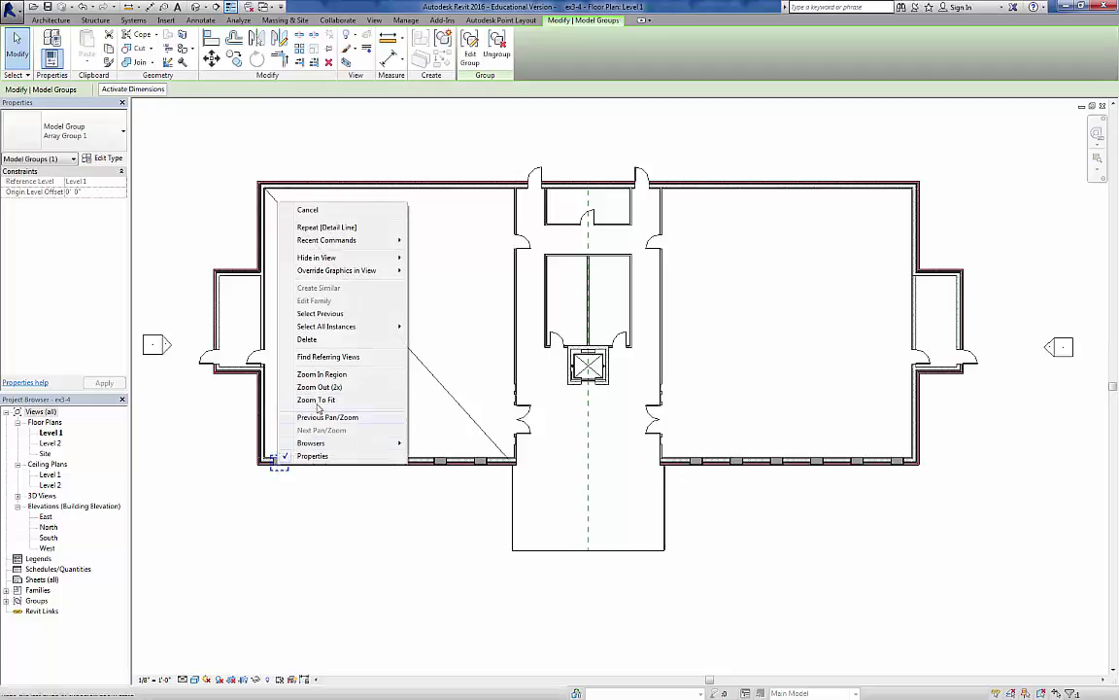
mouse_move(394, 327)
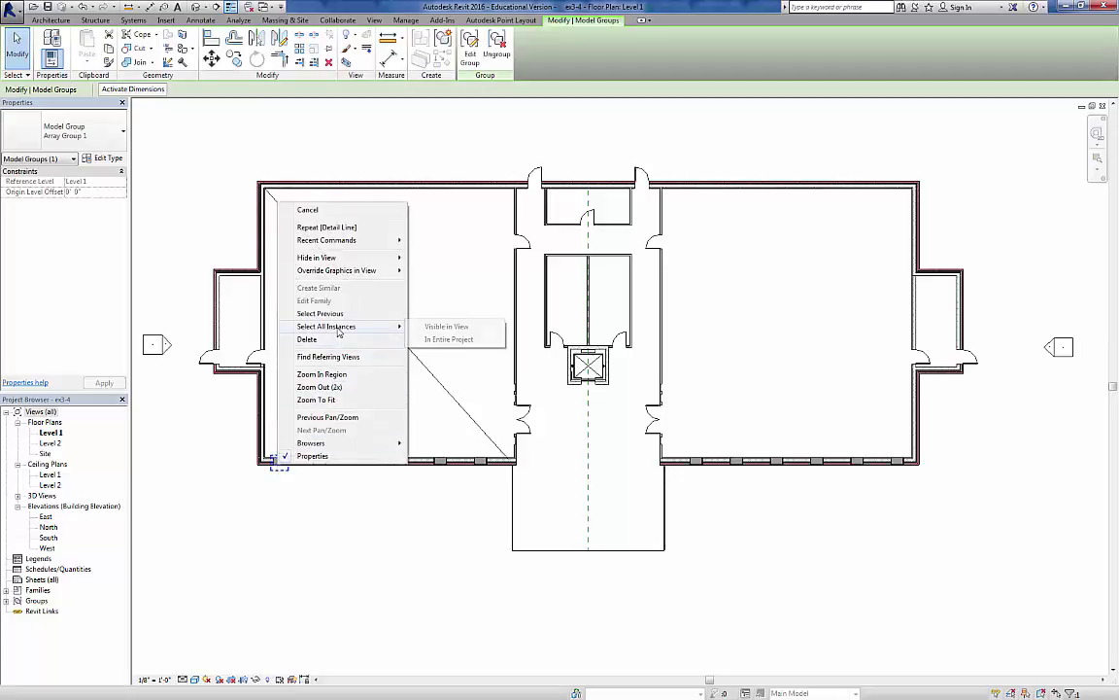
left_click(447, 326)
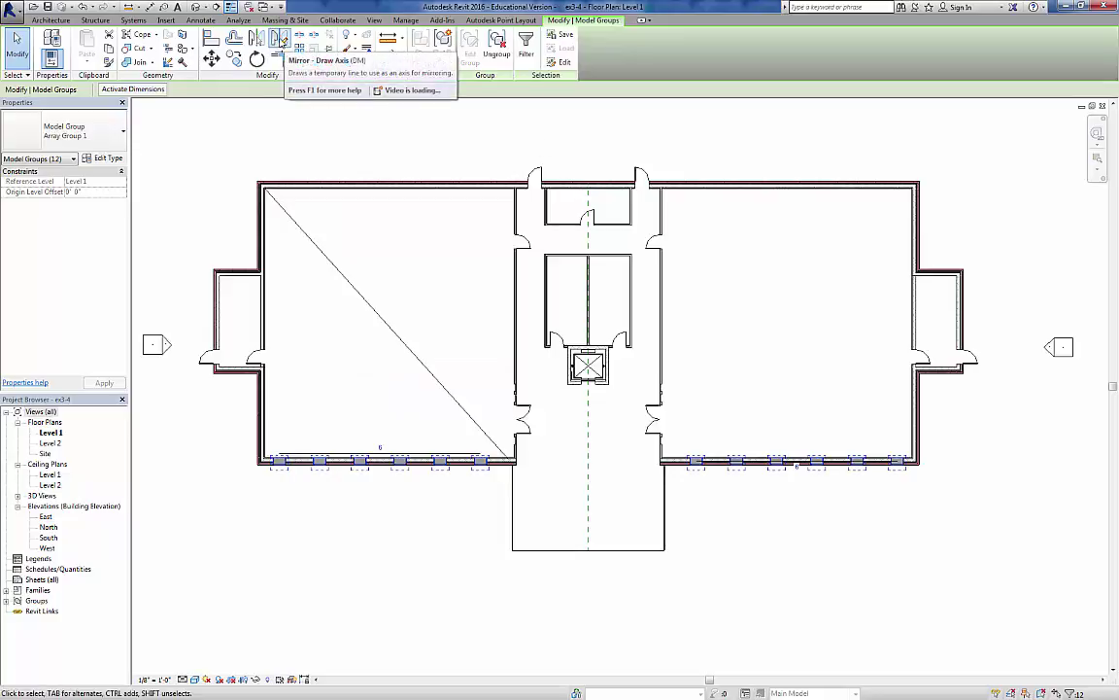
left_click(280, 39)
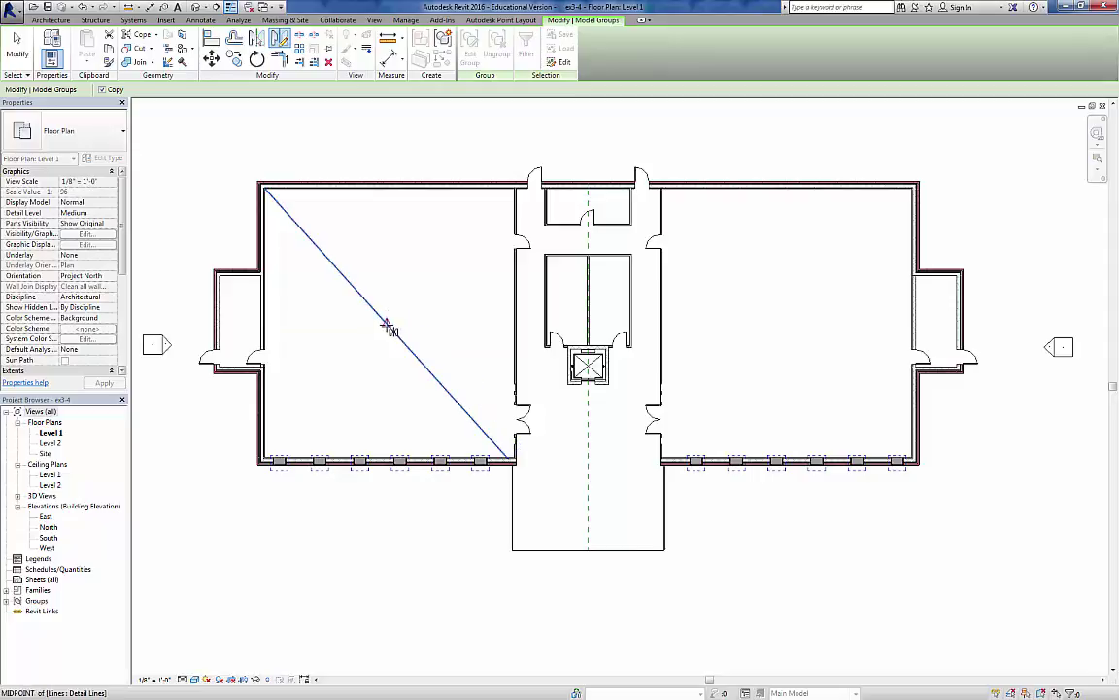
left_click(387, 326)
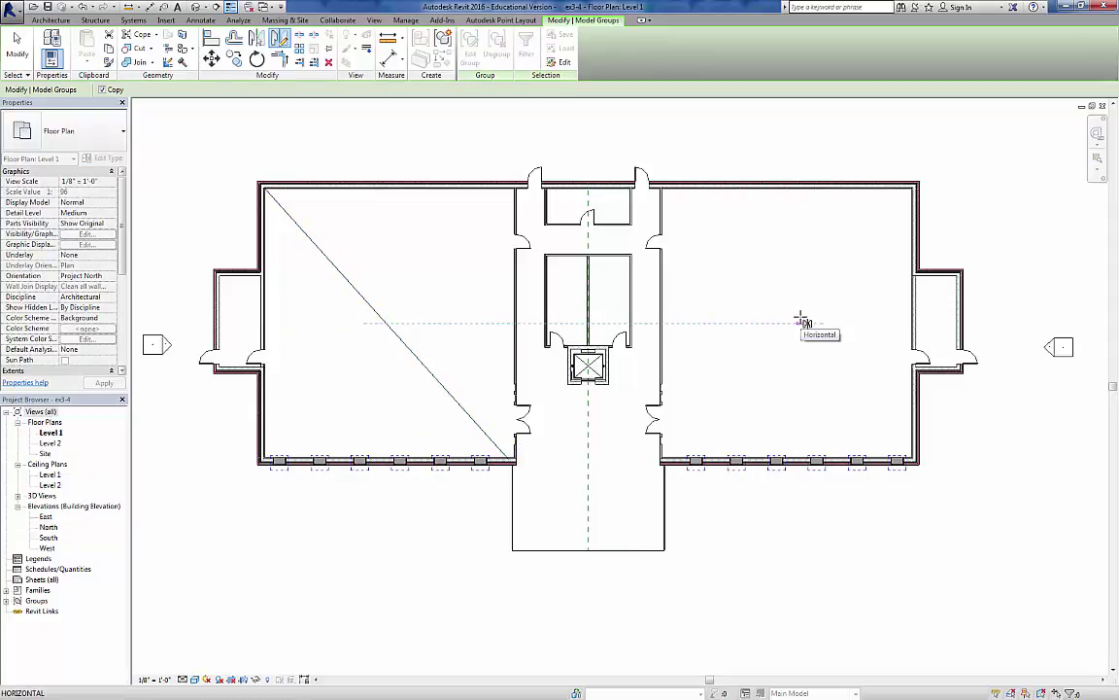
left_click(800, 321)
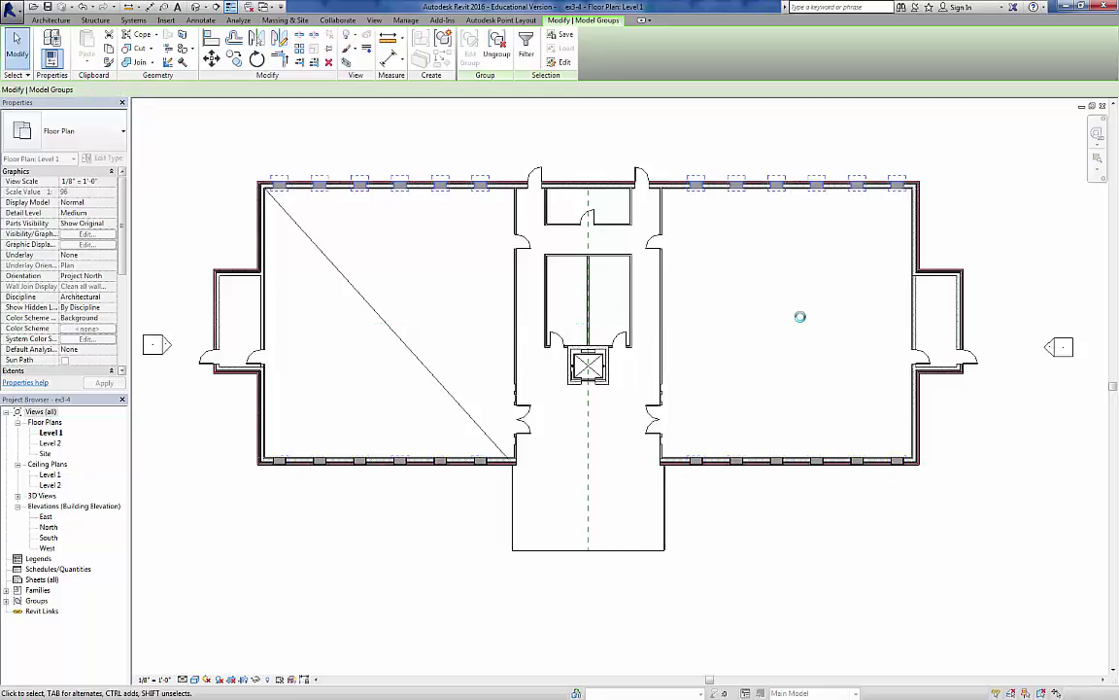
Delete the temporary diagonal detail line.
key("Escape")
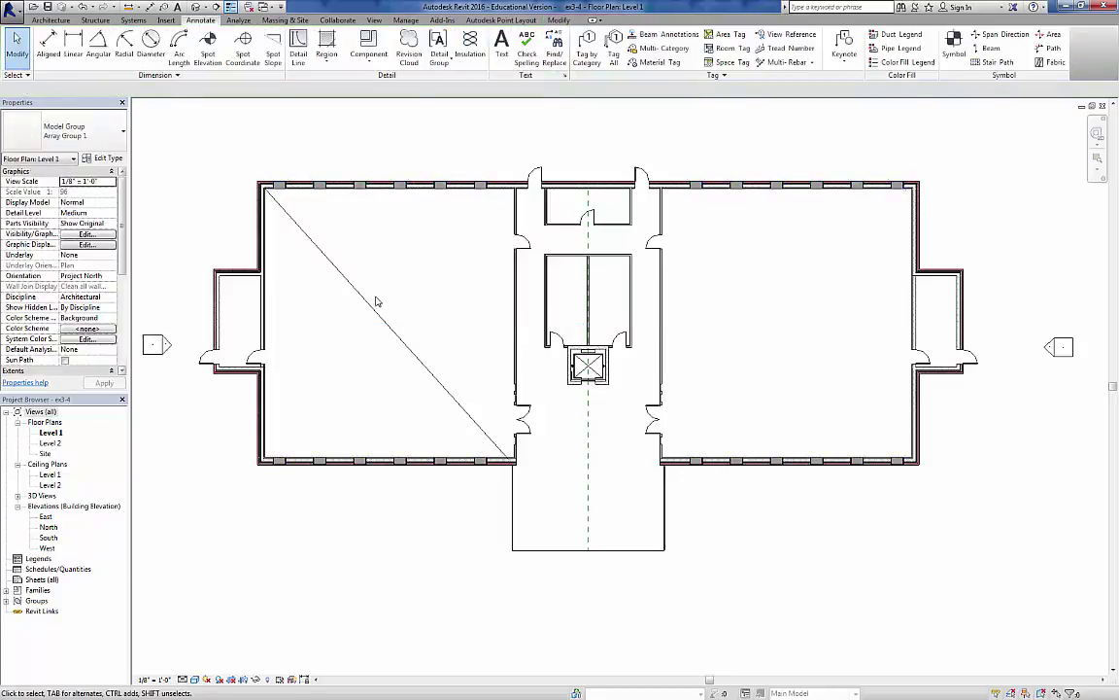
left_click(379, 305)
key("Delete")
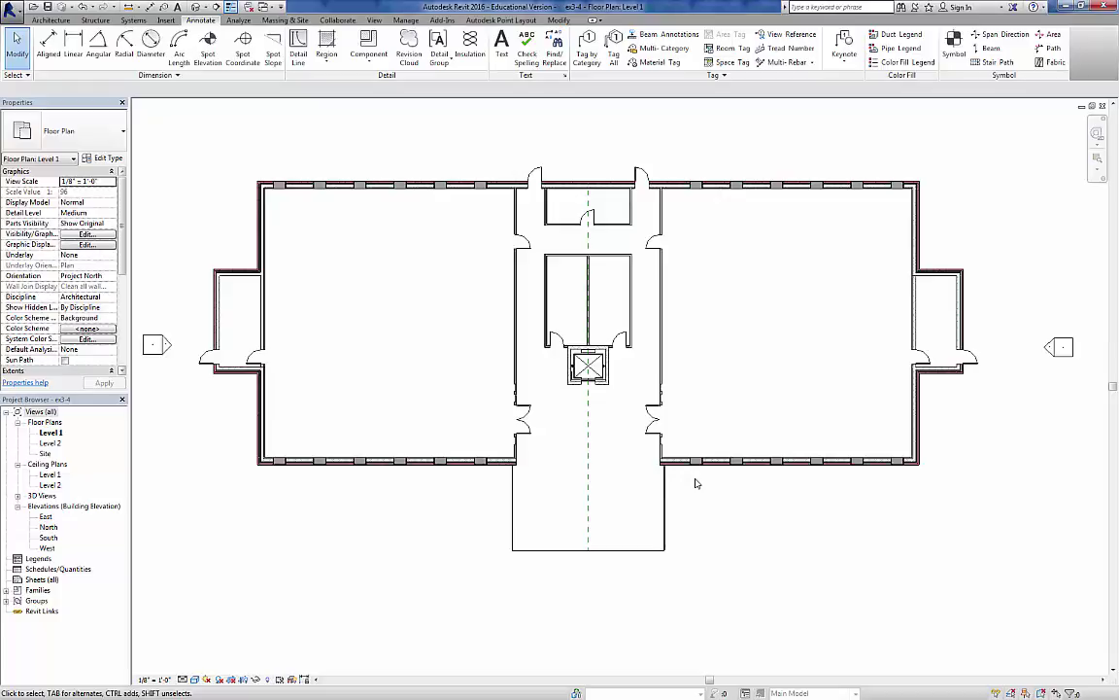
Save As a project, changing the file name to ex3-5.
left_click(14, 10)
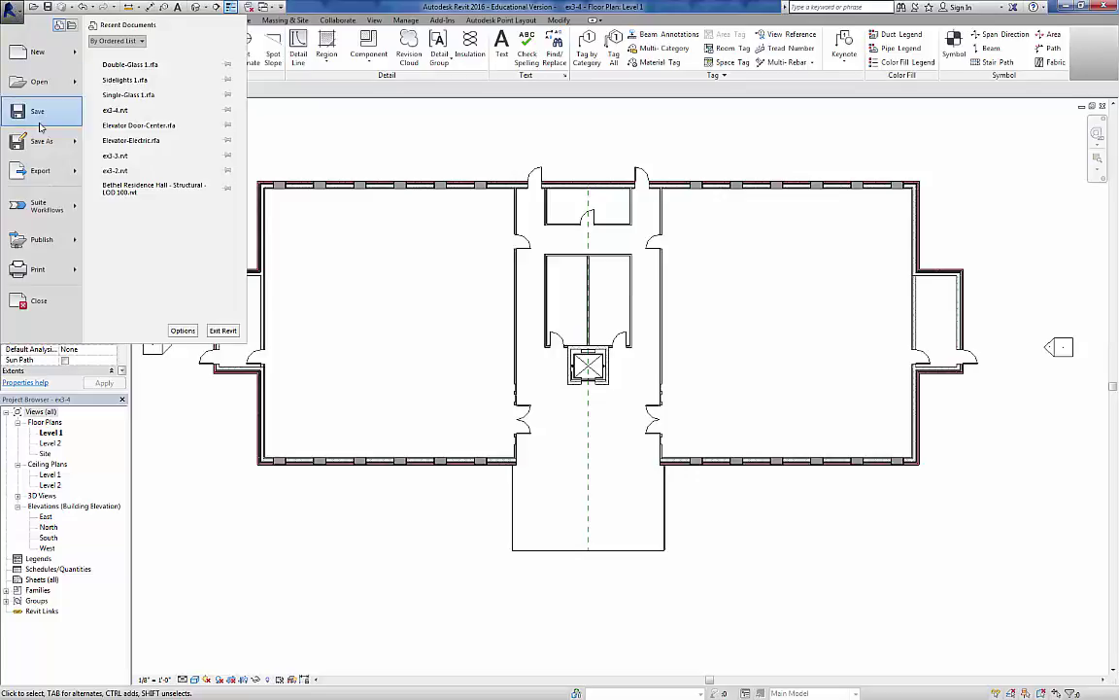
mouse_move(40, 146)
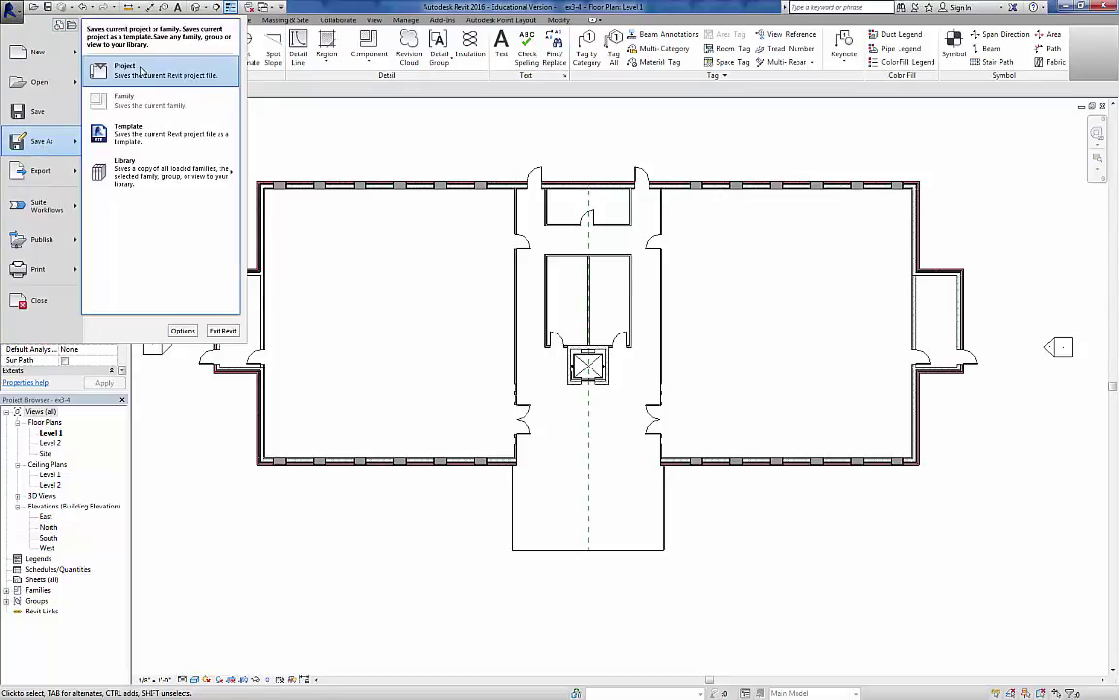
left_click(125, 70)
left_click(483, 443)
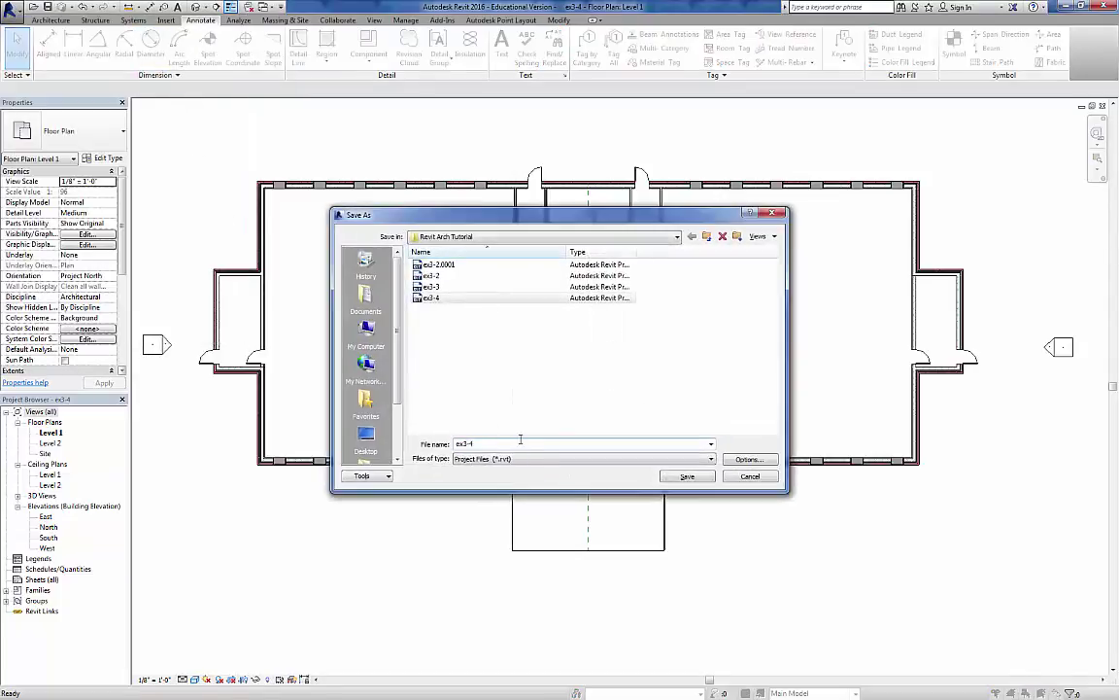
key("BackSpace")
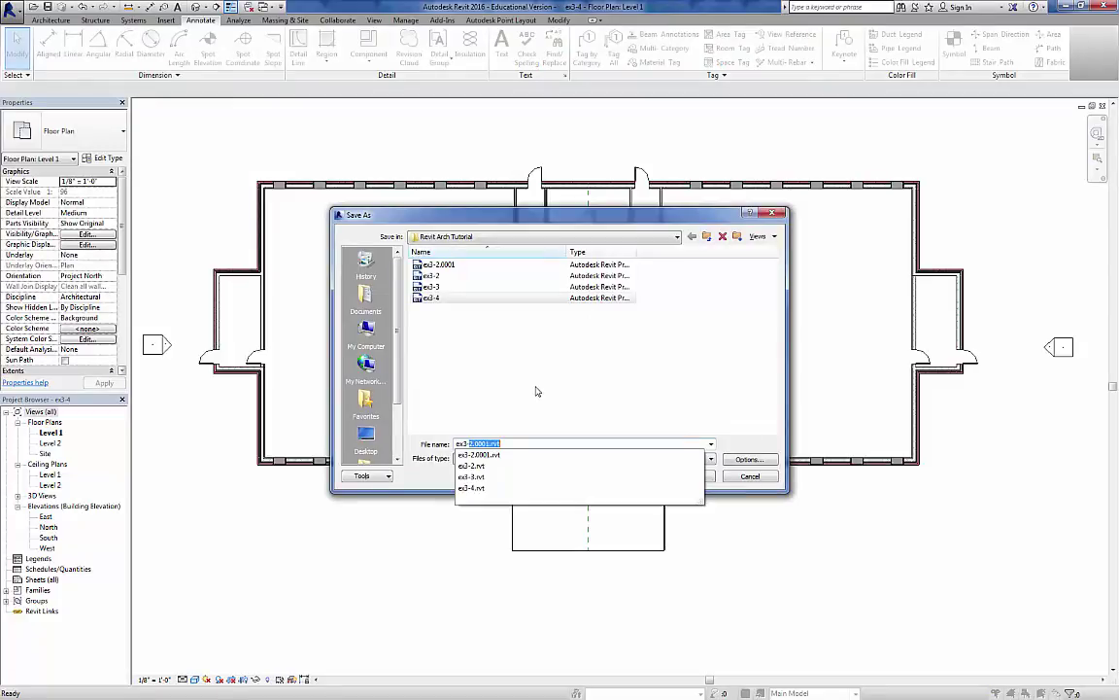
type("5")
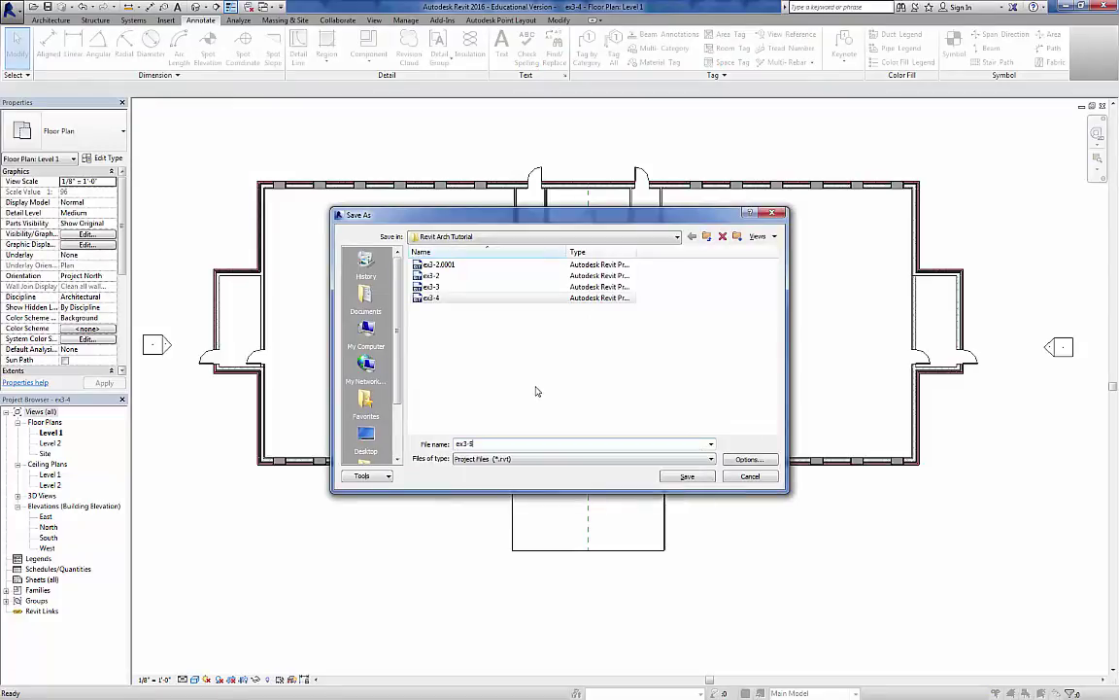
key("Return")
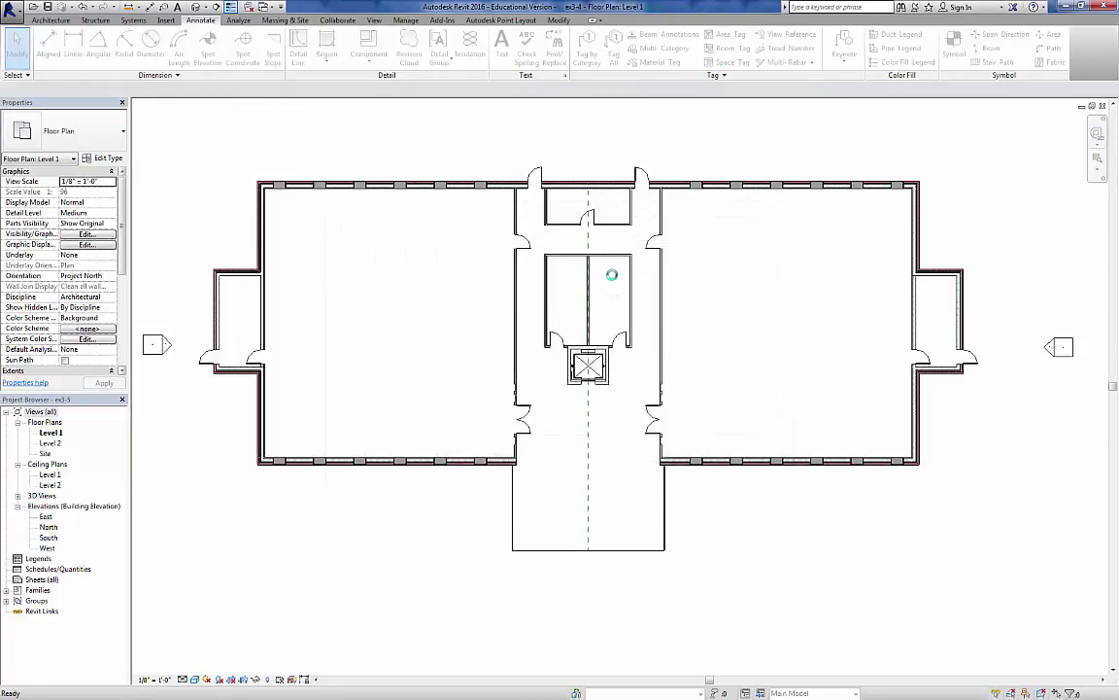